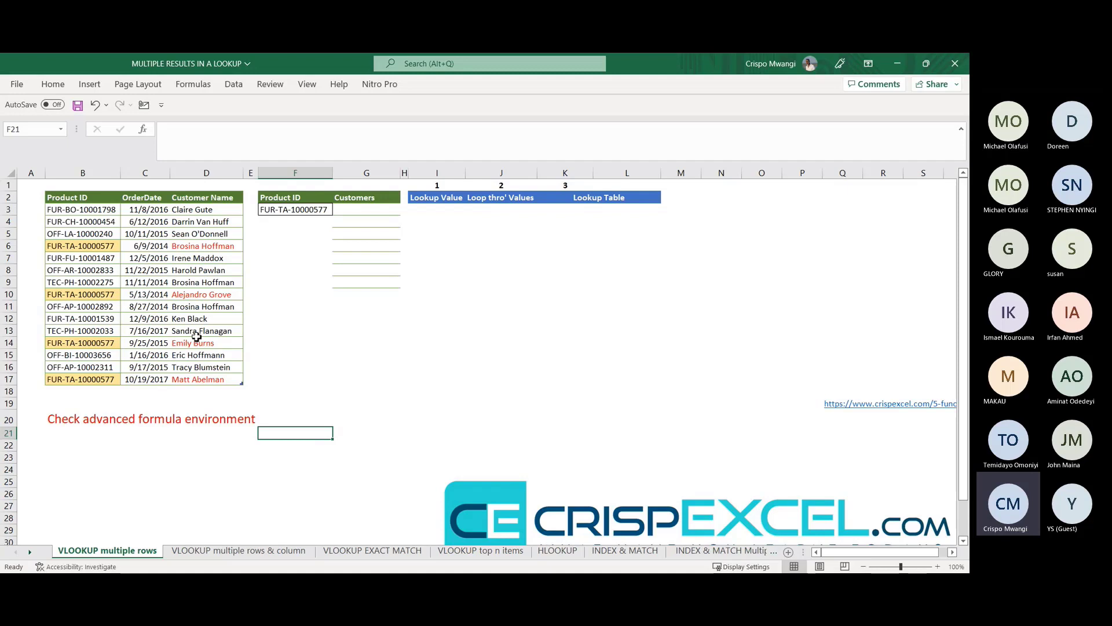
# Step: In G3, enter =VLOOKUP(F3,tblPdts,3,FALSE) to return a customer name for the product ID in F3
pyautogui.click(360, 210)
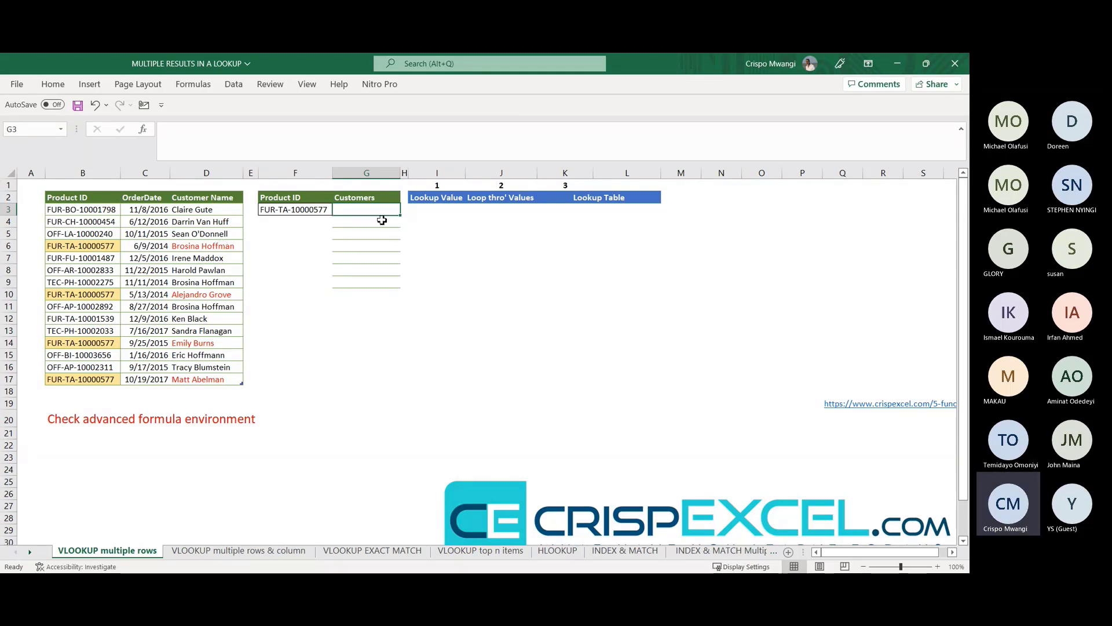
pyautogui.write('=')
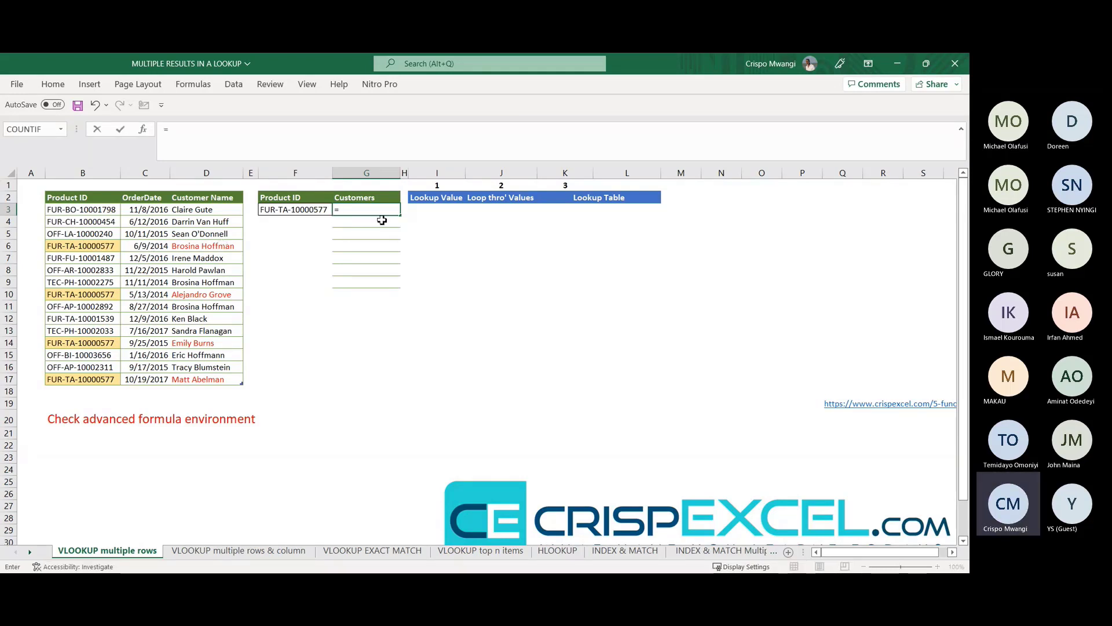
pyautogui.write('VLOOKUP(')
pyautogui.click(294, 213)
pyautogui.write(',')
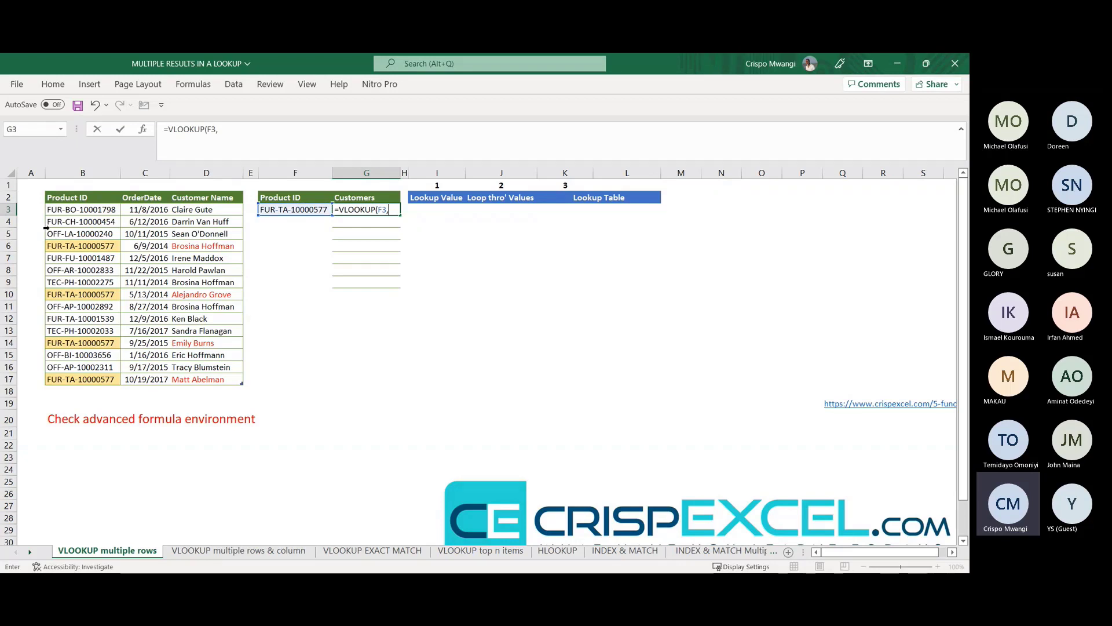
pyautogui.click(46, 189)
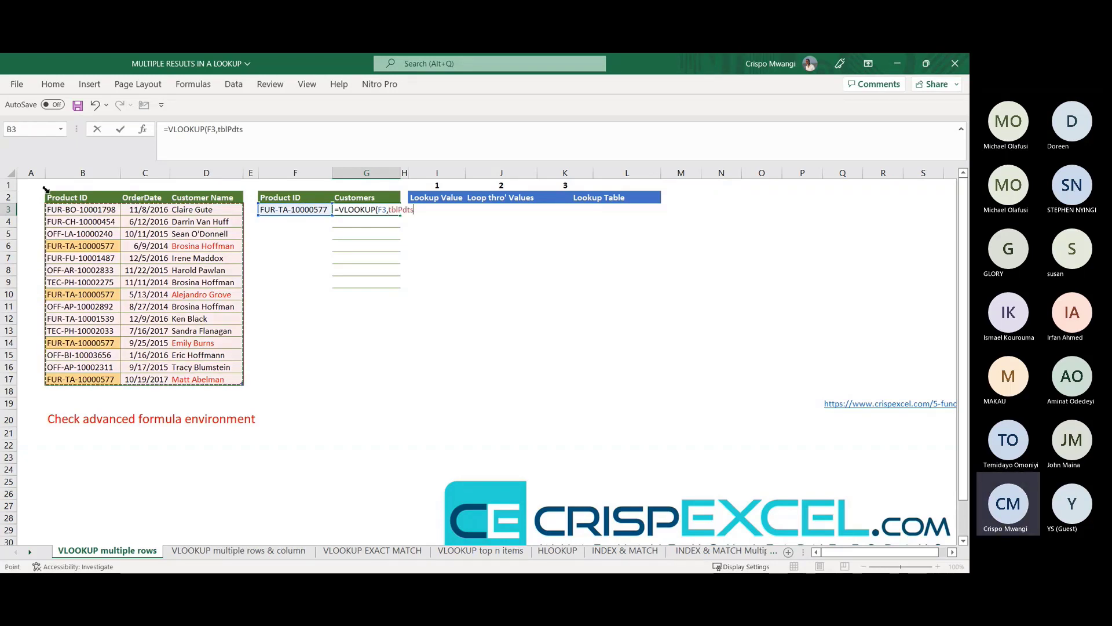
pyautogui.write(',3')
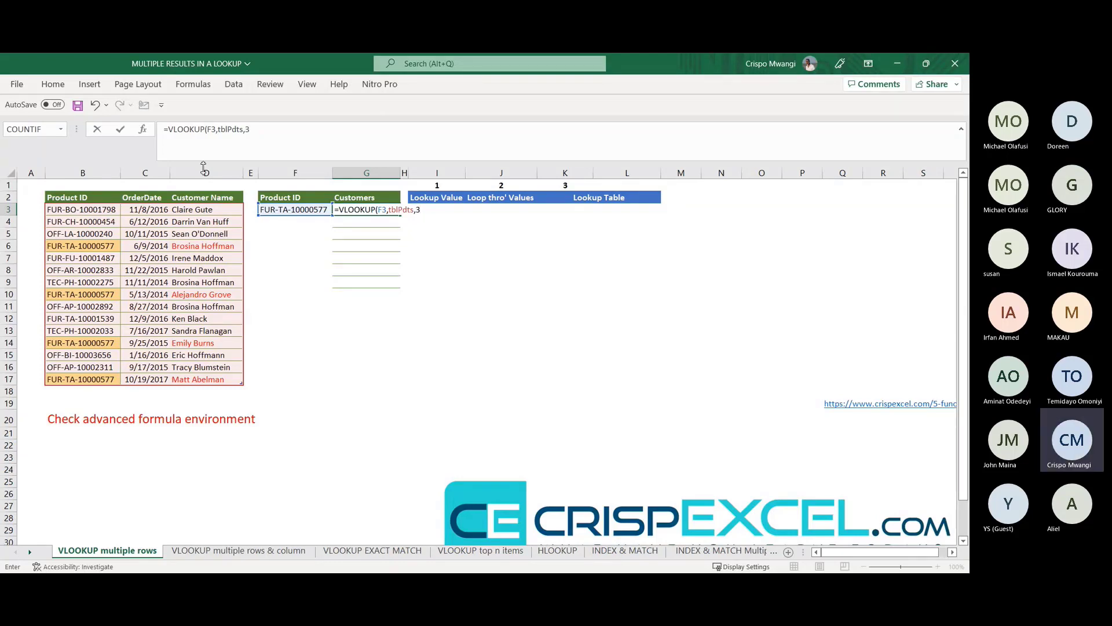
pyautogui.write(')')
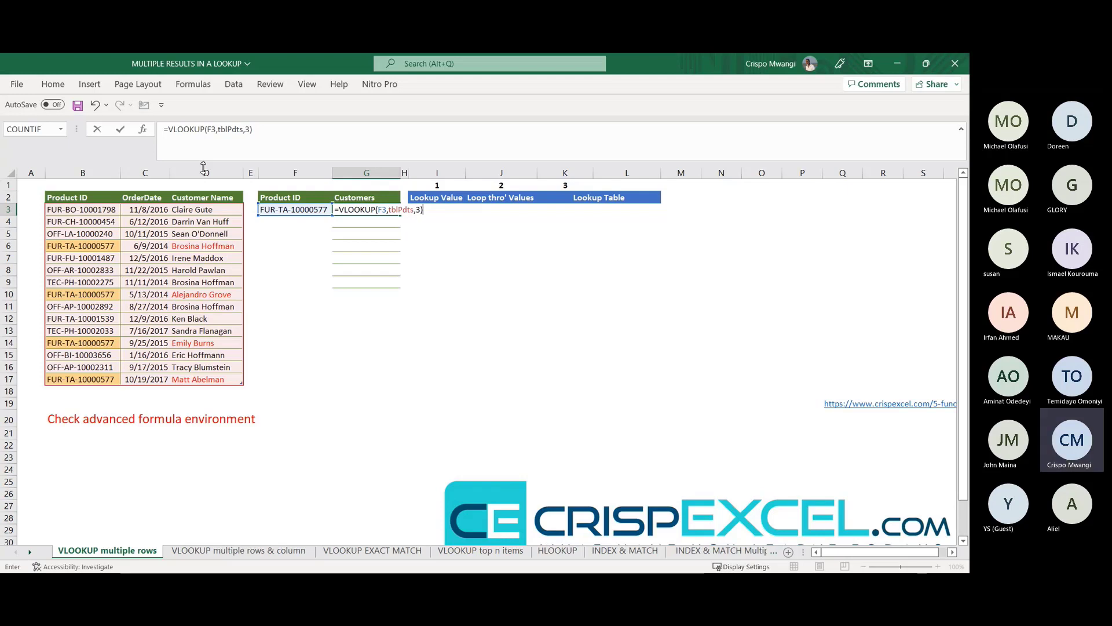
pyautogui.press('BackSpace')
pyautogui.write(',')
pyautogui.write('FALSE')
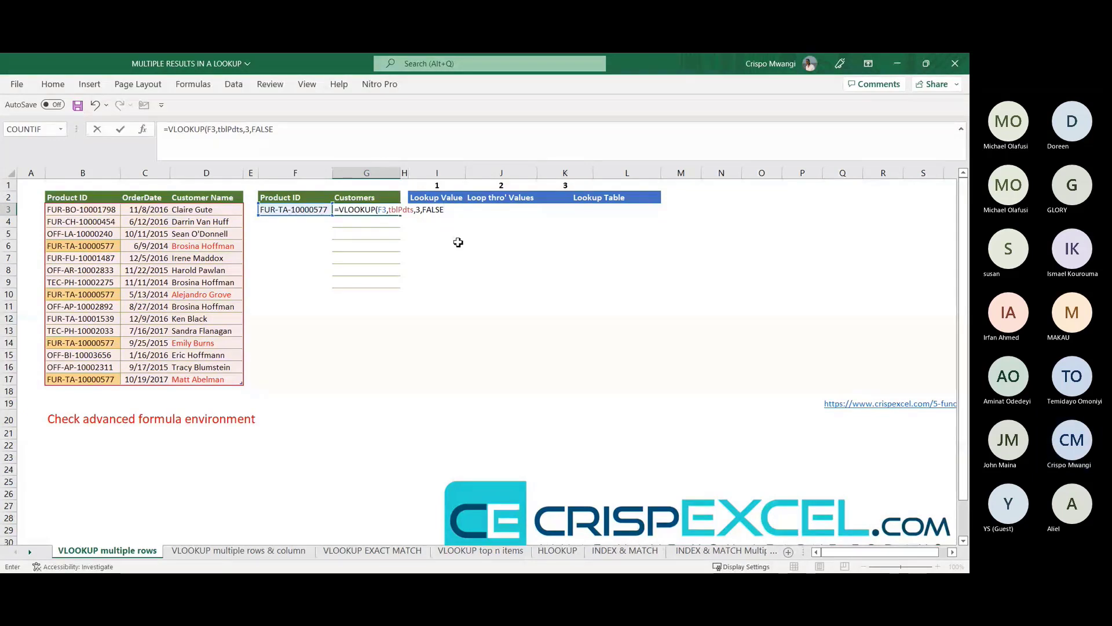
pyautogui.write(')')
pyautogui.press('Return')
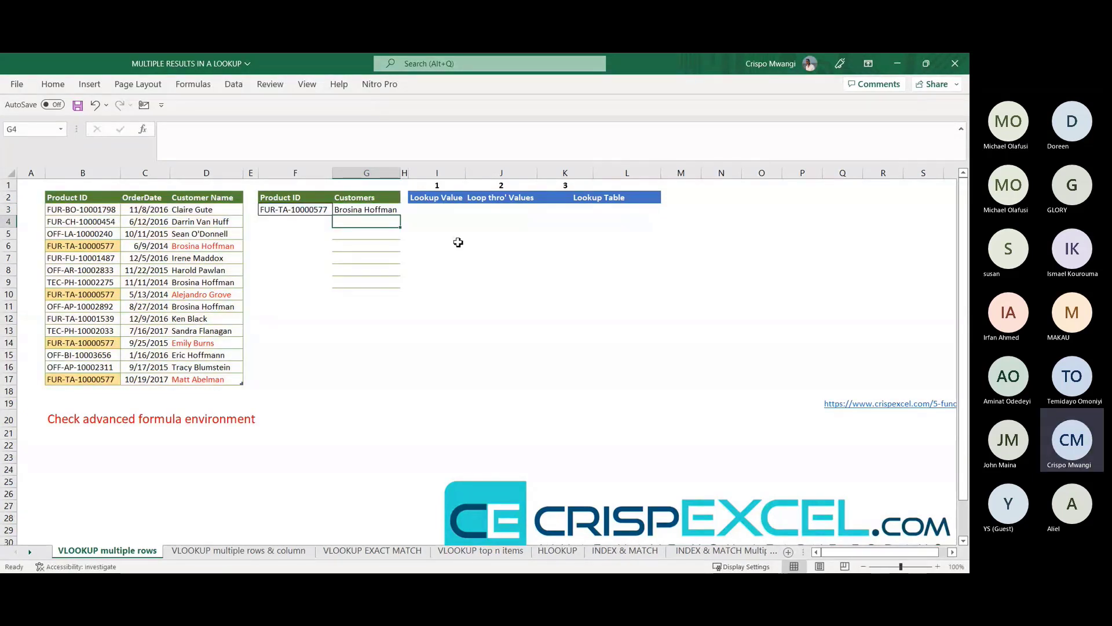
# Step: Examine each occurrence of product ID FUR-TA-10000577 in the table and the worksheet rows that contain it
pyautogui.click(186, 248)
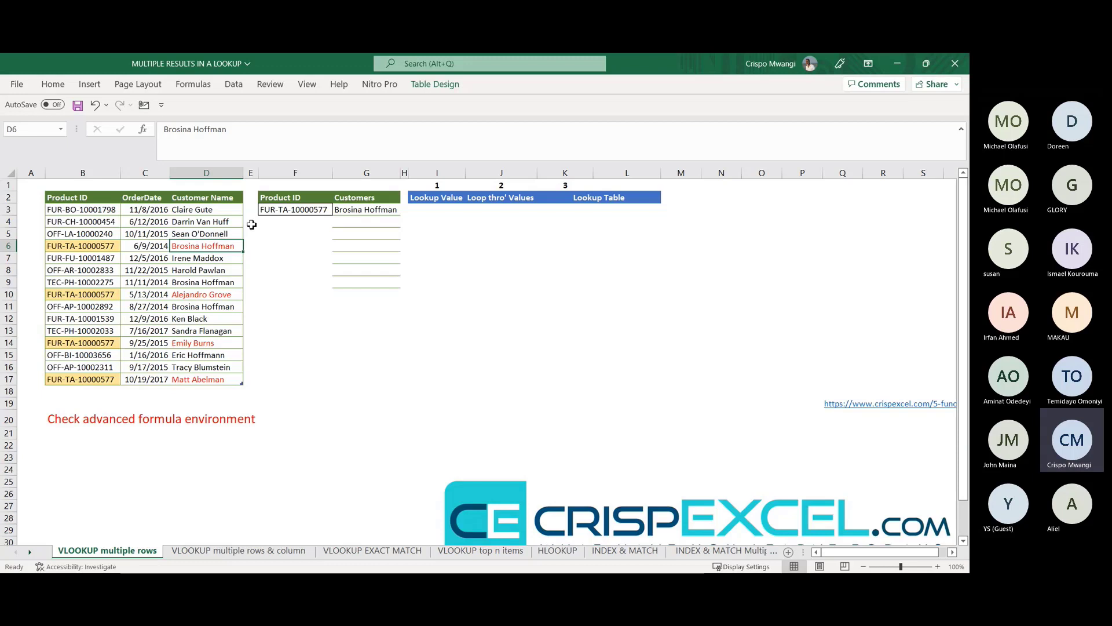
pyautogui.click(91, 246)
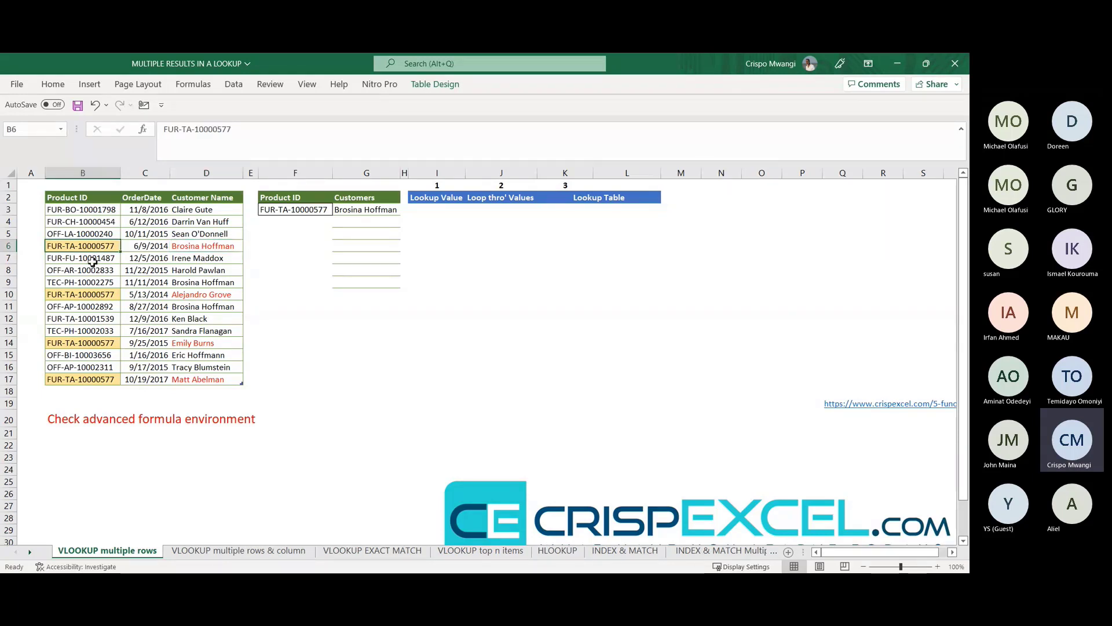
pyautogui.click(88, 294)
pyautogui.click(91, 342)
pyautogui.click(90, 380)
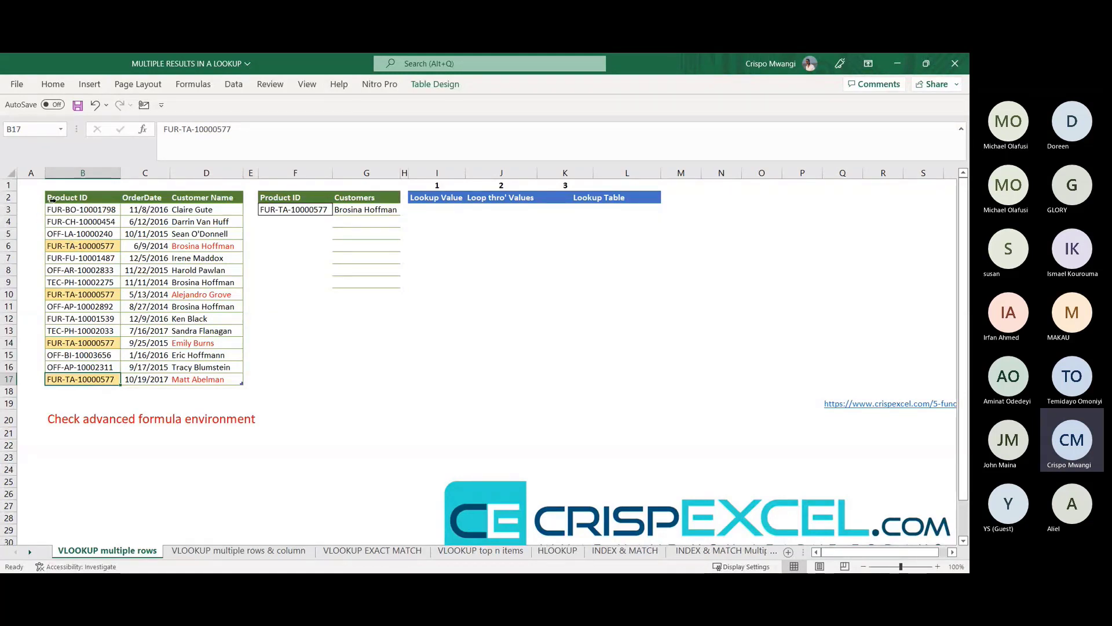
pyautogui.click(8, 245)
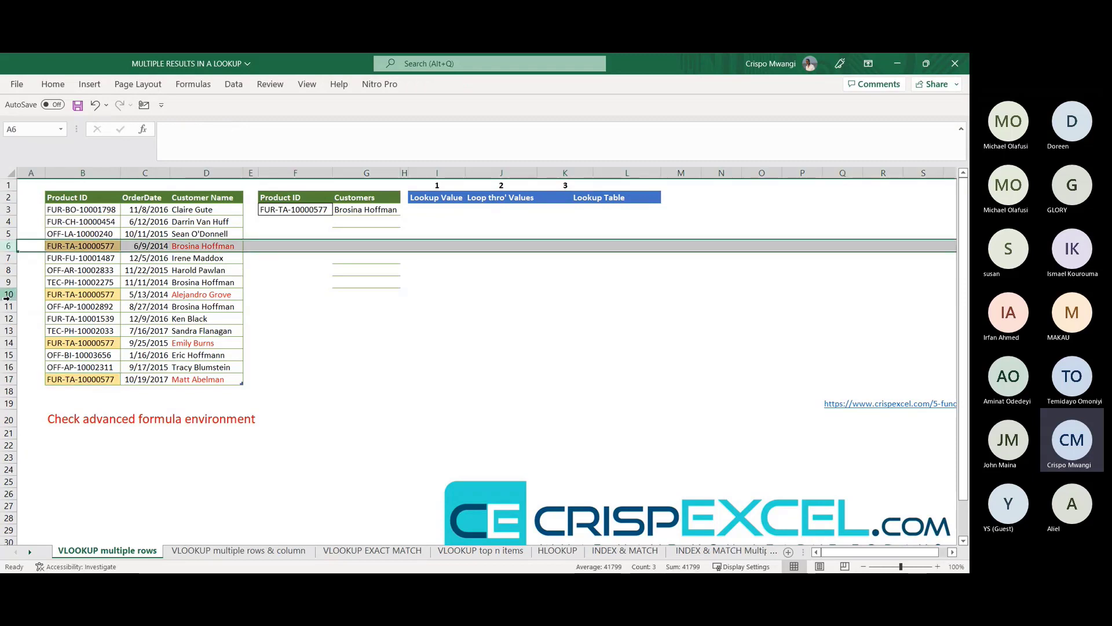
pyautogui.click(9, 270)
pyautogui.click(9, 295)
pyautogui.click(9, 342)
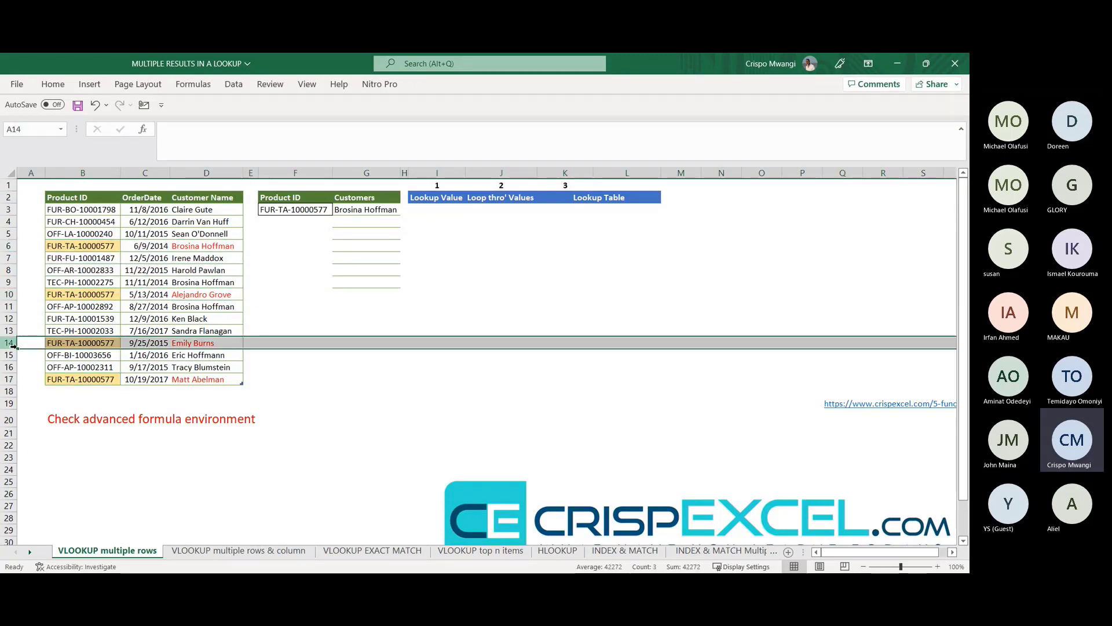
pyautogui.click(6, 379)
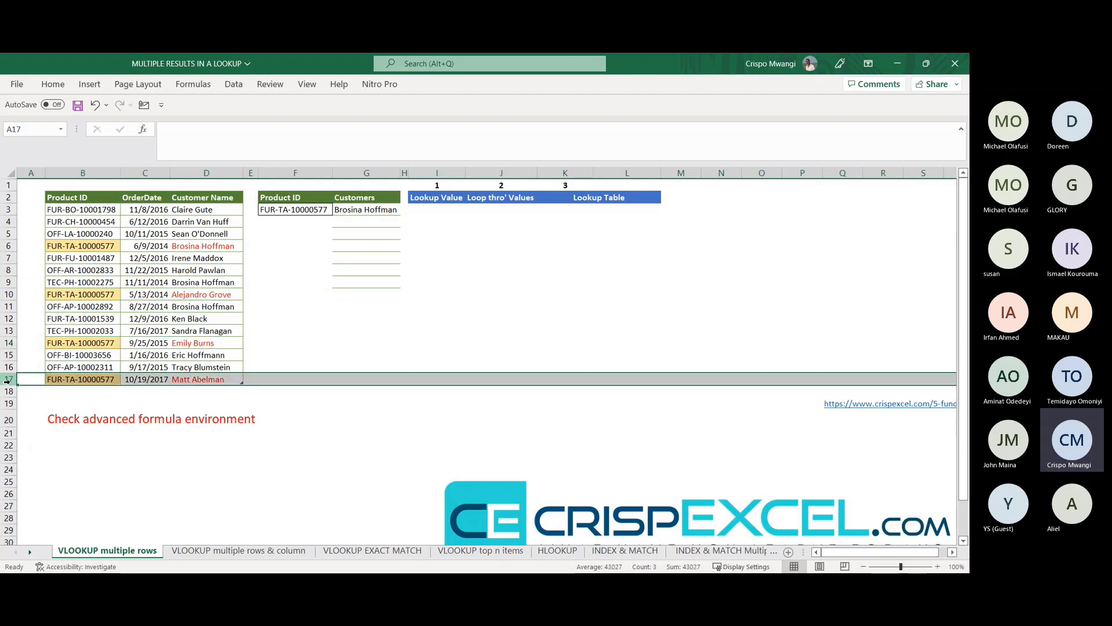
pyautogui.click(325, 329)
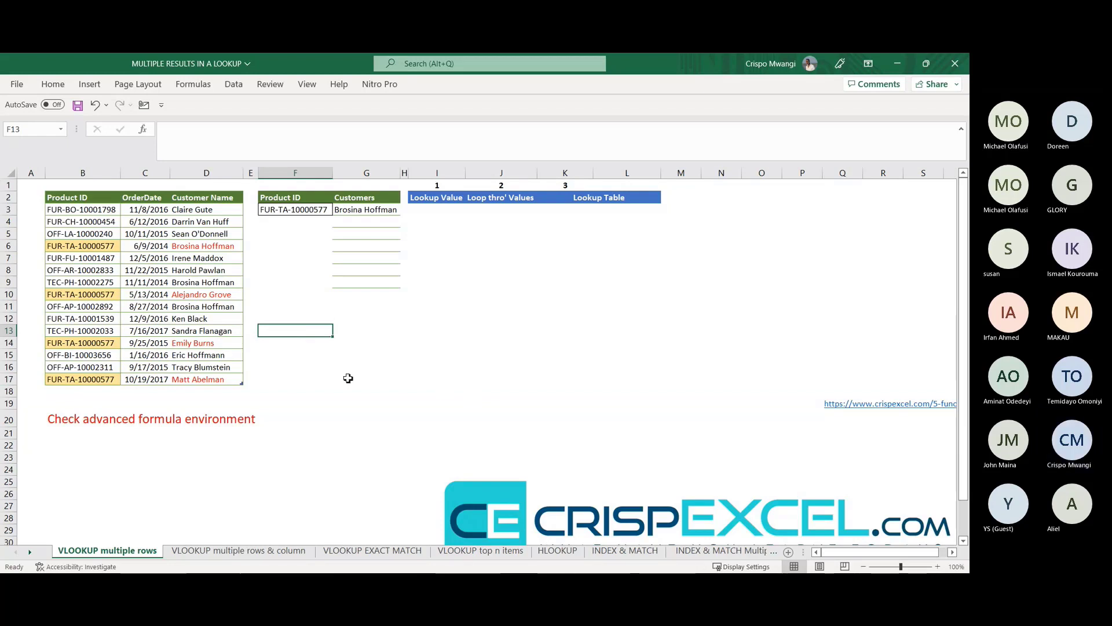
# Step: Compare the VLOOKUP formula in G3 with the customer names and product IDs in the table's matching rows
pyautogui.click(348, 210)
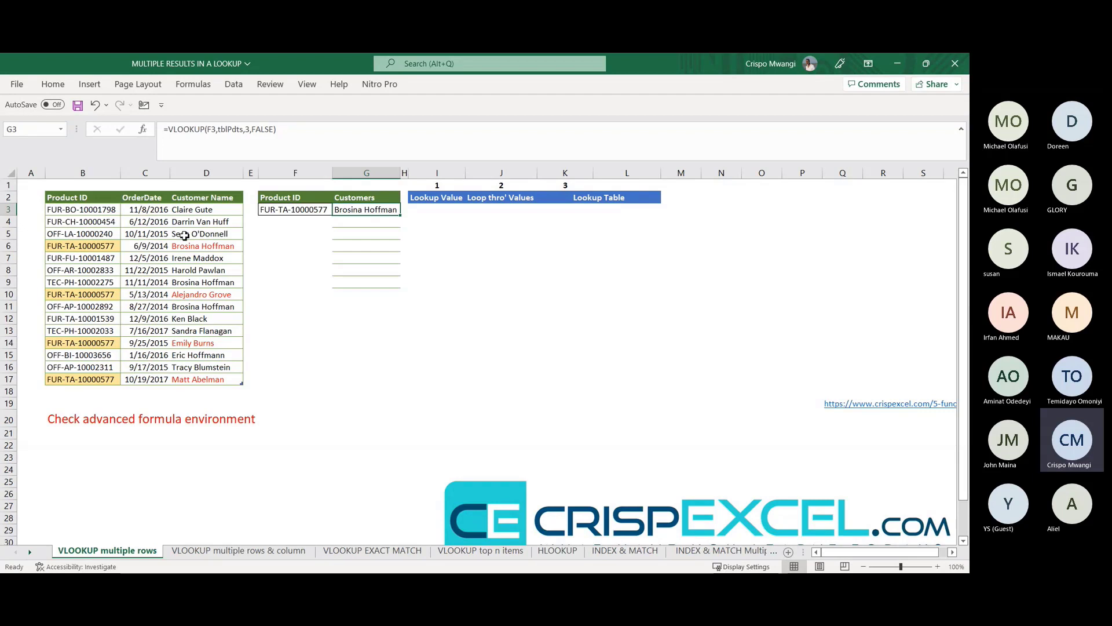
pyautogui.click(204, 247)
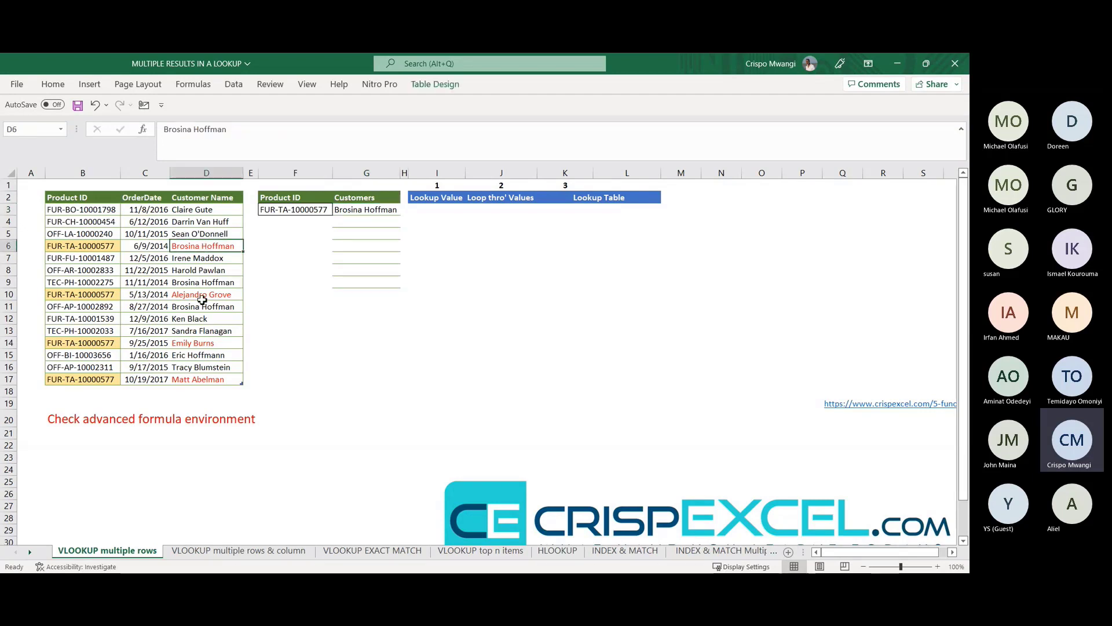
pyautogui.click(203, 295)
pyautogui.click(206, 343)
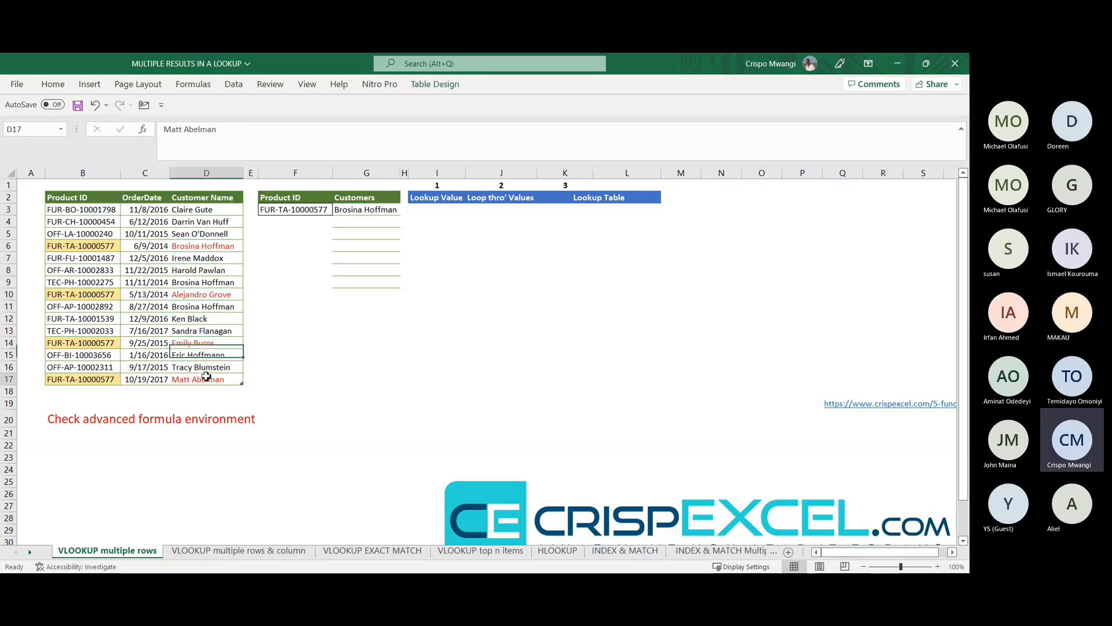
pyautogui.click(204, 380)
pyautogui.click(440, 210)
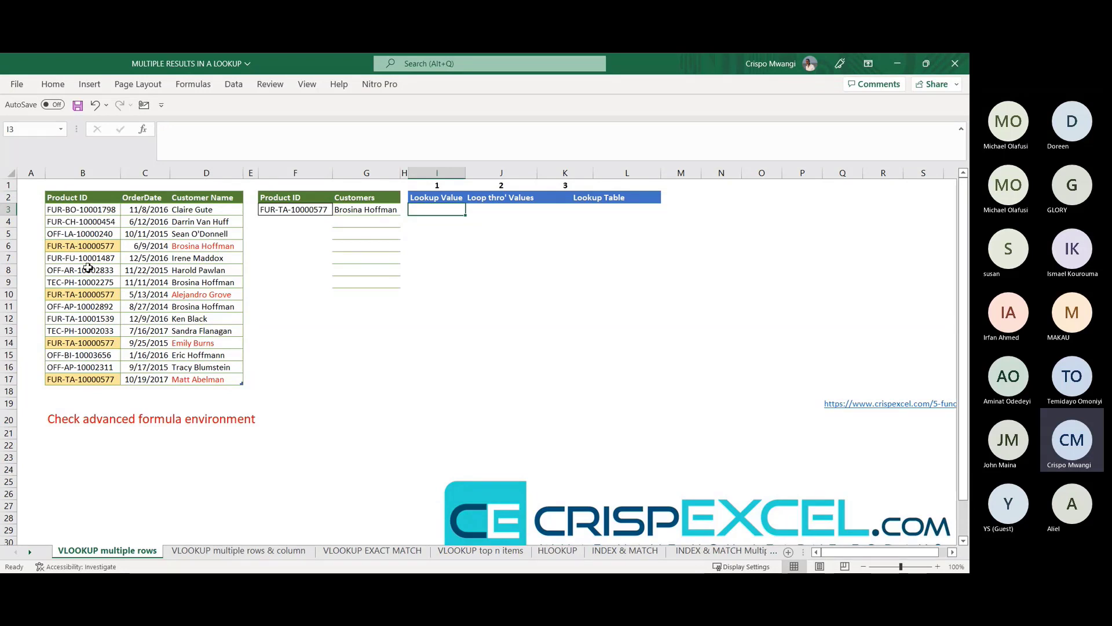
pyautogui.click(72, 248)
pyautogui.click(82, 293)
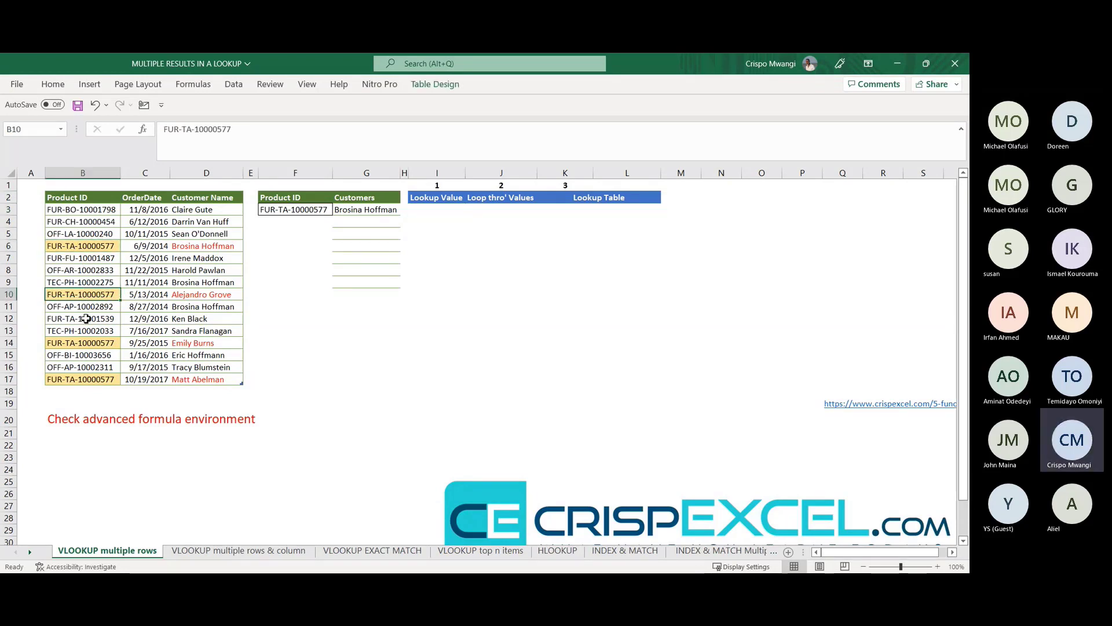
pyautogui.click(86, 337)
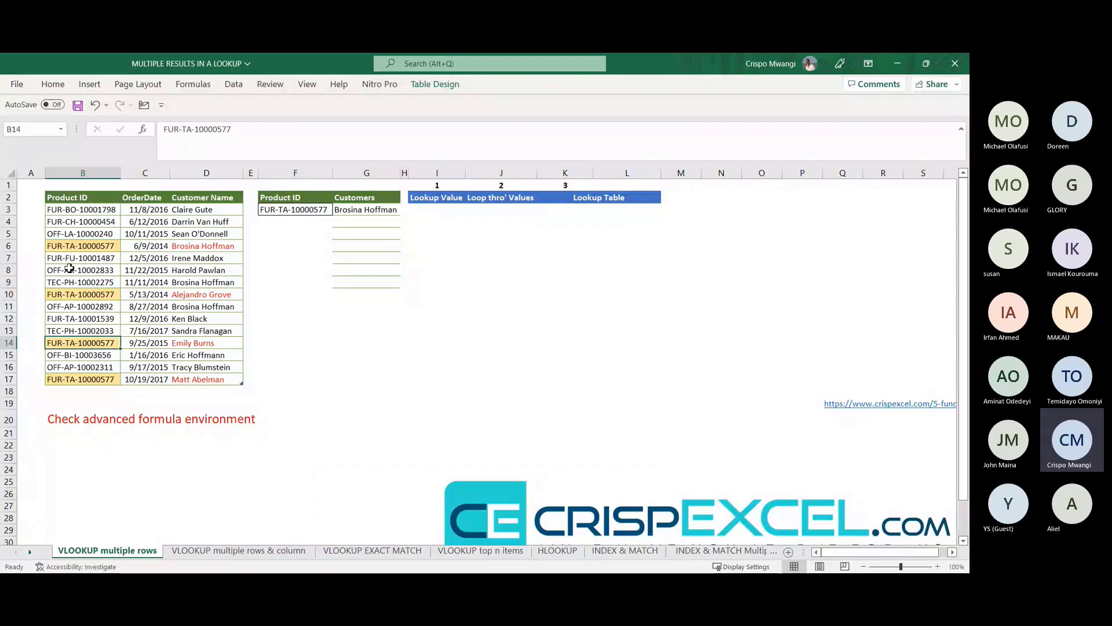
# Step: In I3 under Lookup Value, enter =IF(tblPdts[Product ID]=F3,ROW(tblPdts[Product ID]),"") to list the matching row numbers
pyautogui.click(438, 213)
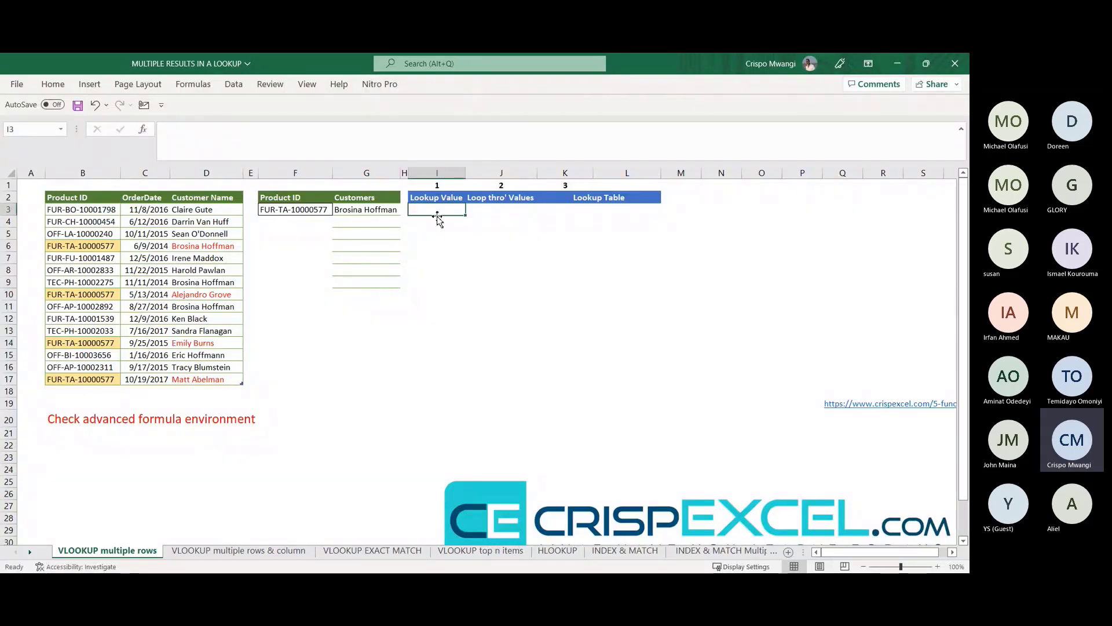
pyautogui.write('=I')
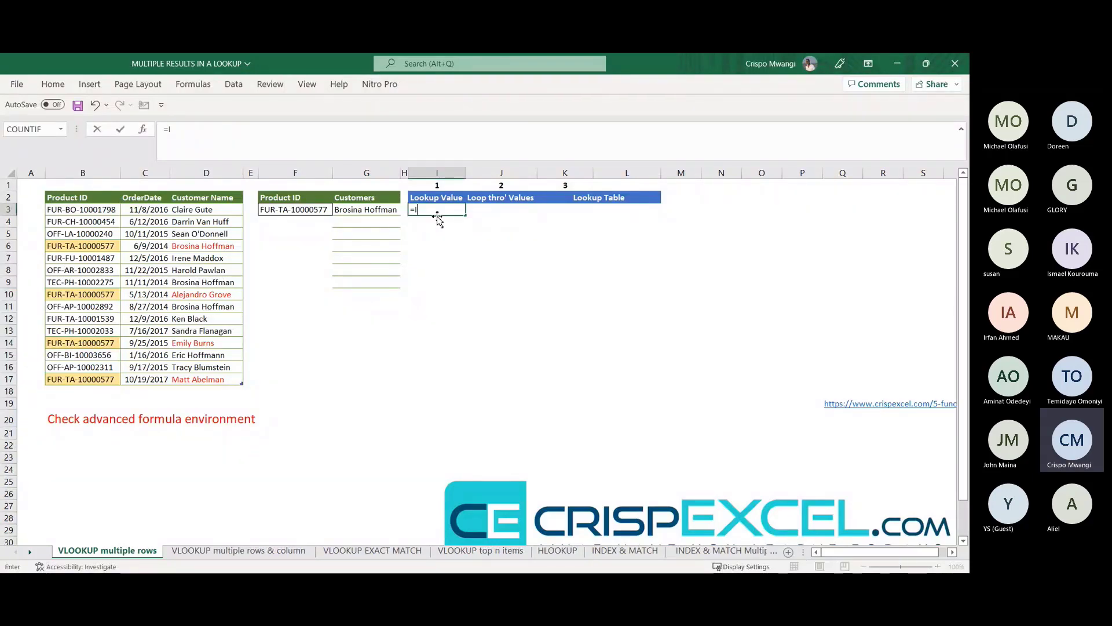
pyautogui.write('F(')
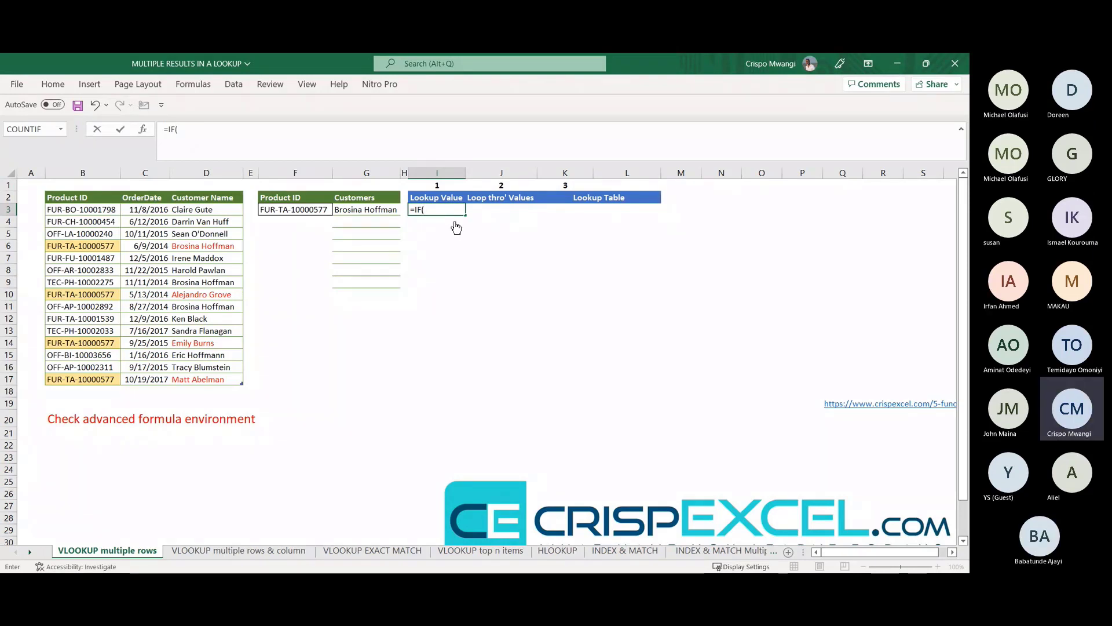
pyautogui.click(84, 196)
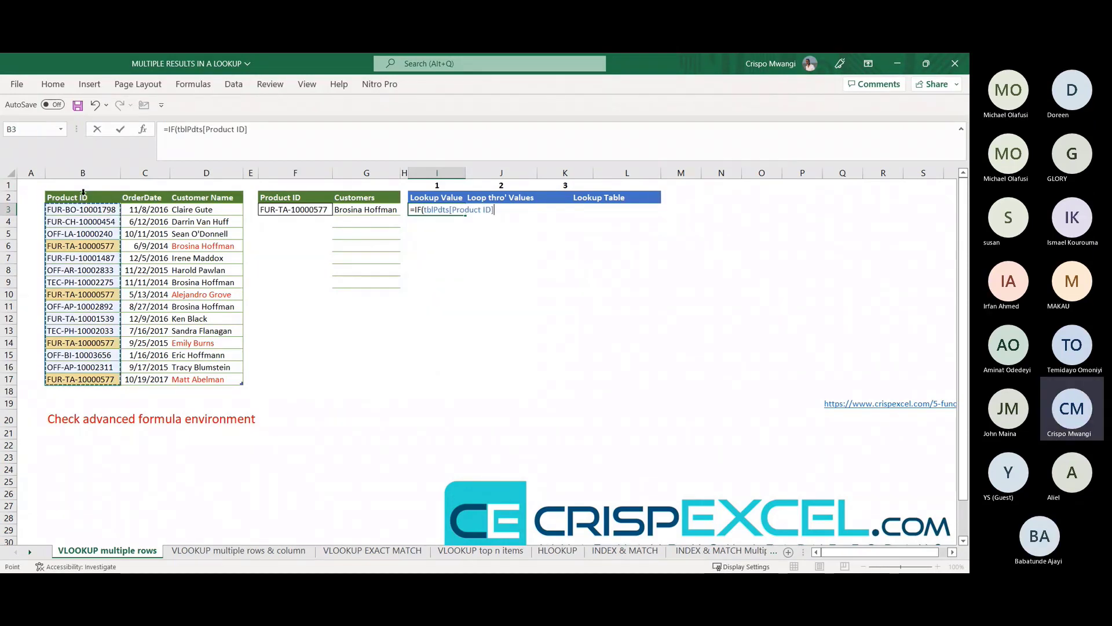
pyautogui.write('=')
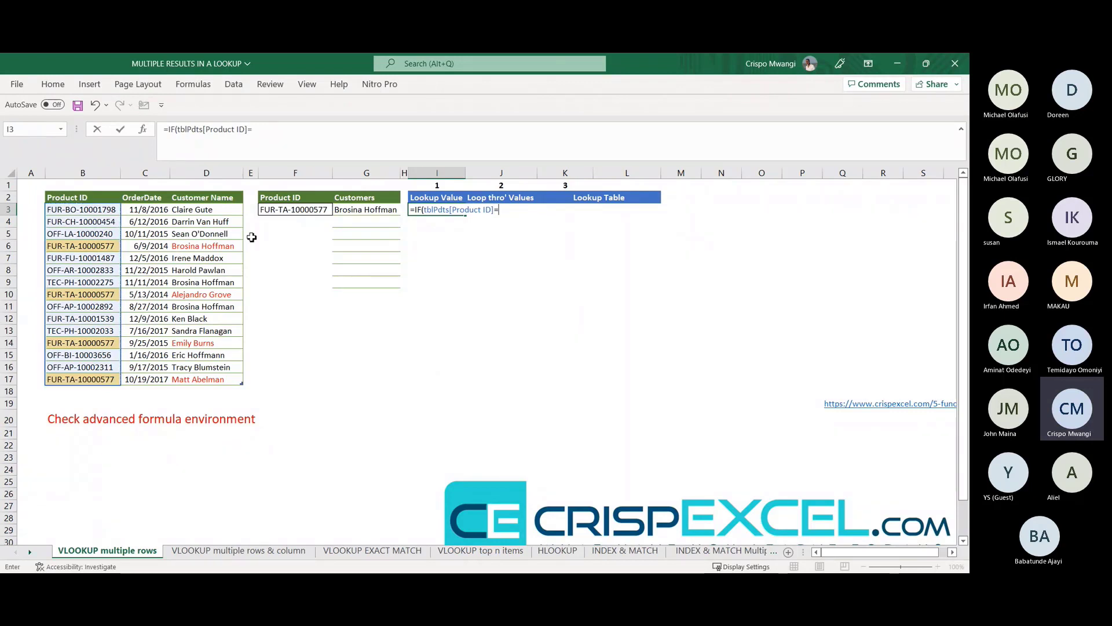
pyautogui.click(286, 210)
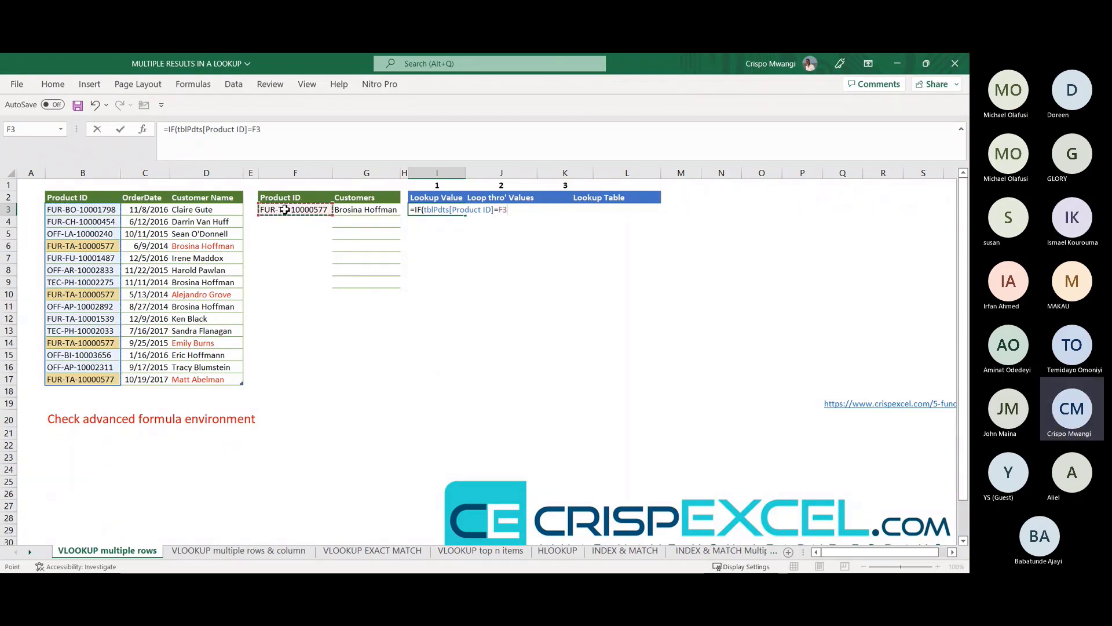
pyautogui.write(',')
pyautogui.write('ROW')
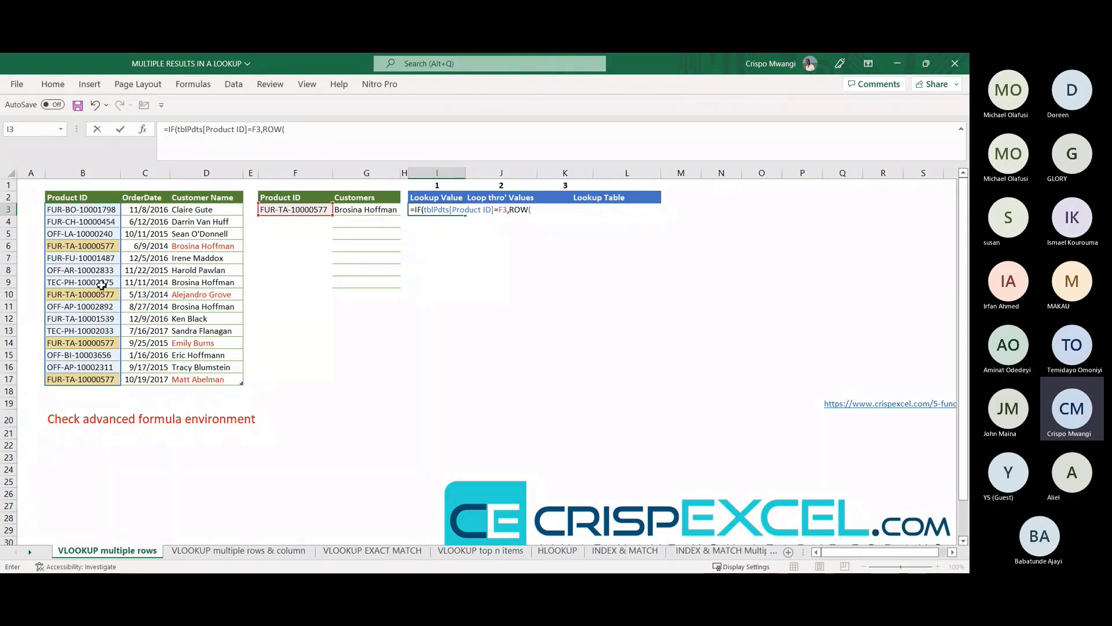
pyautogui.write('(')
pyautogui.click(89, 194)
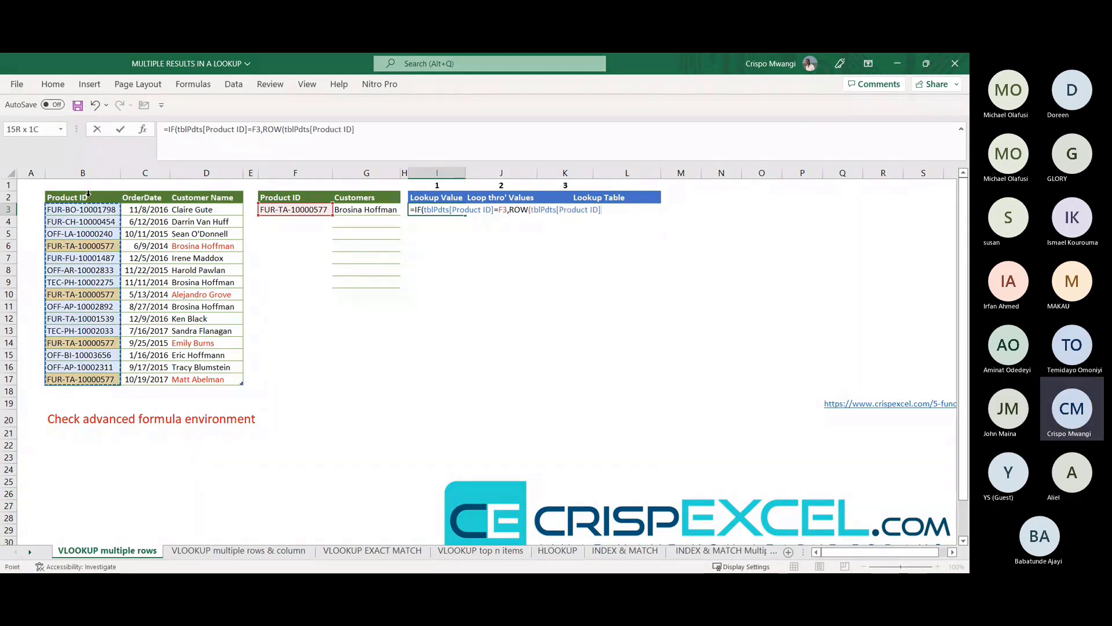
pyautogui.write('),"')
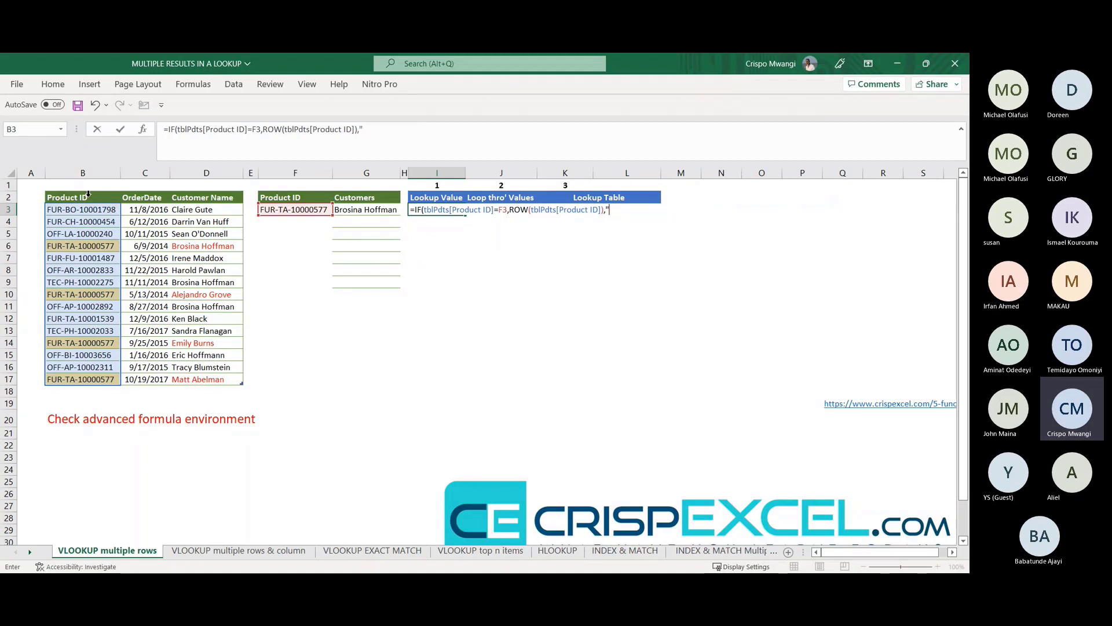
pyautogui.write('"')
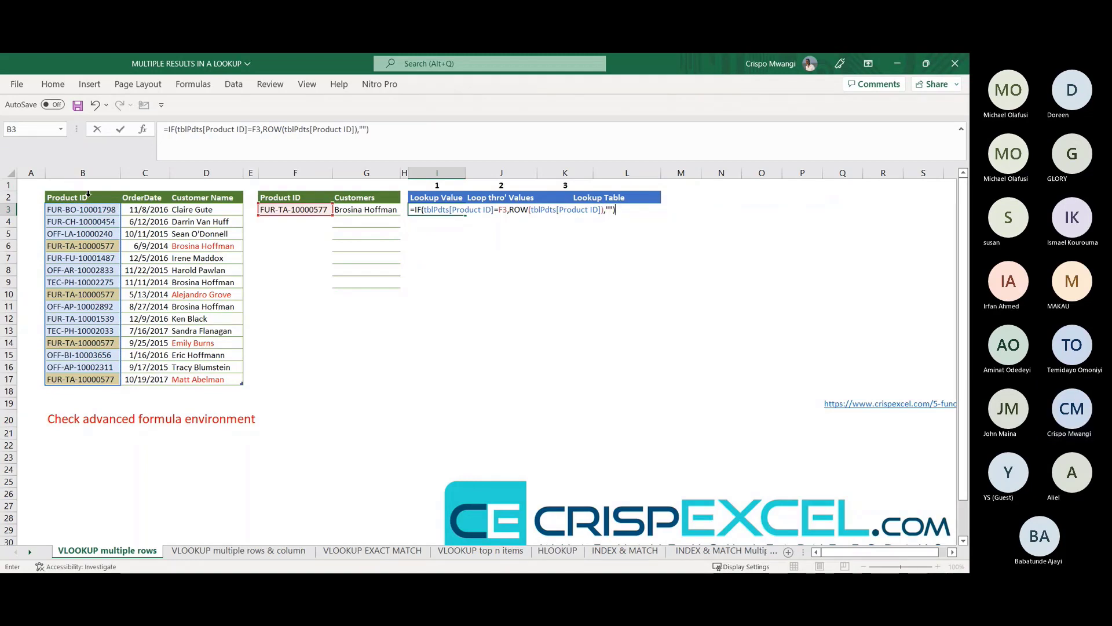
pyautogui.write(')')
pyautogui.press('Return')
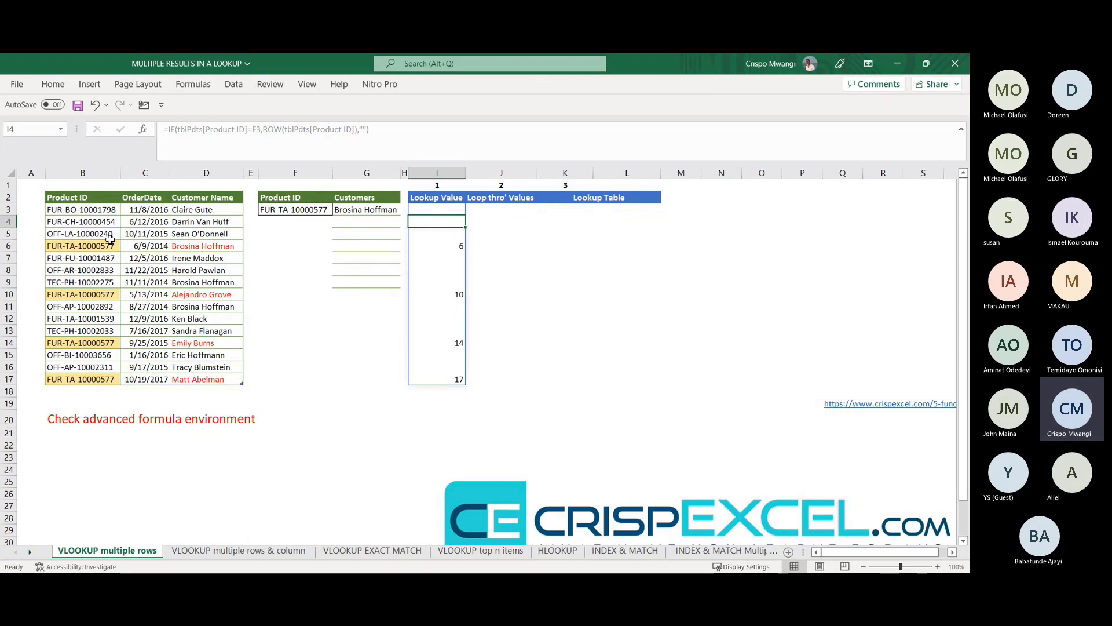
# Step: Check the row numbers in the Lookup Value column against the worksheet rows containing FUR-TA-10000577
pyautogui.click(76, 245)
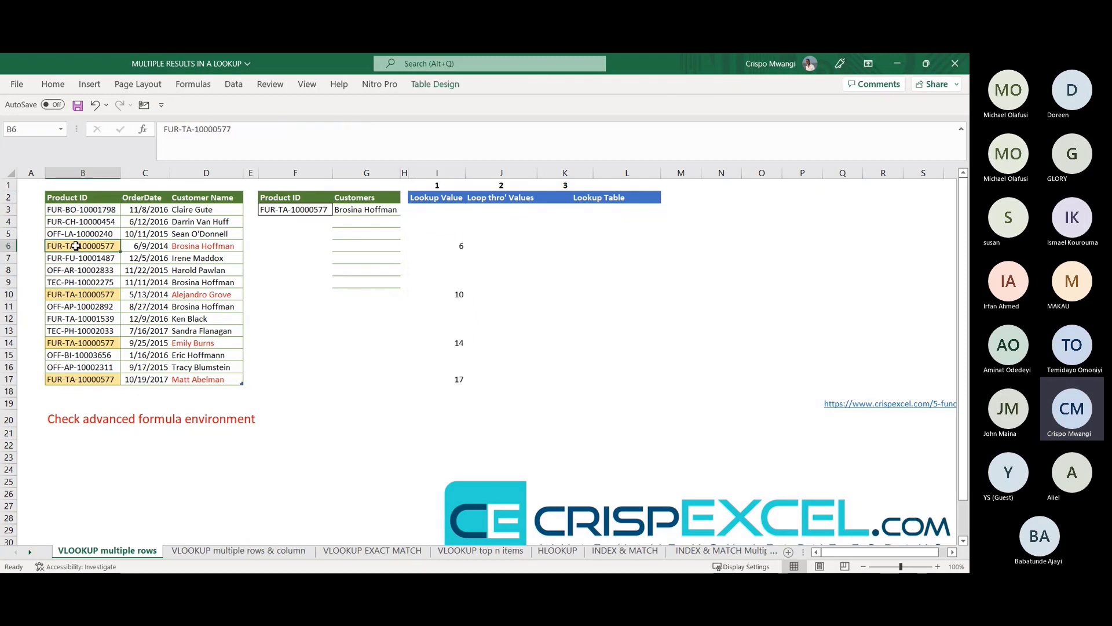
pyautogui.click(19, 293)
pyautogui.click(19, 343)
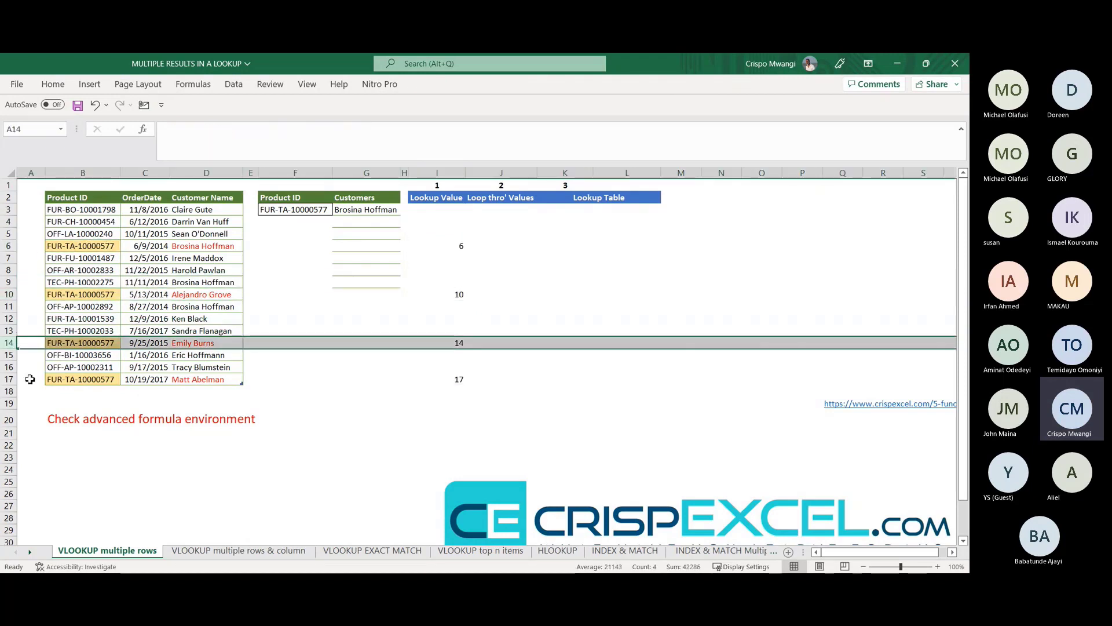
pyautogui.click(7, 379)
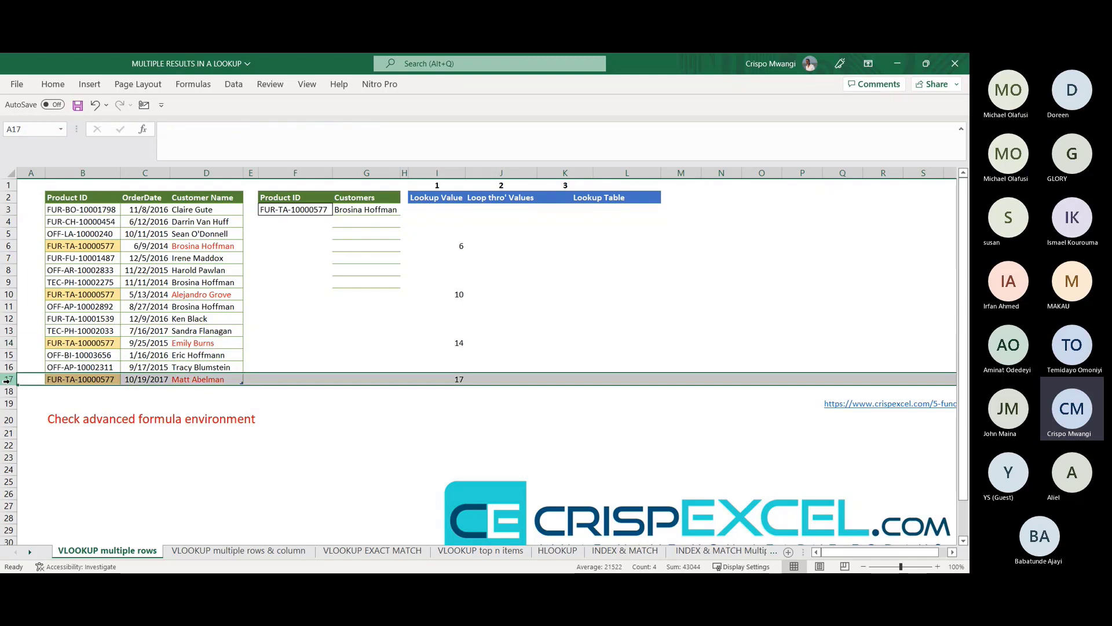
# Step: Review the row-number formula in I3, its spilled results under Lookup Value, and the table's first matching customer name
pyautogui.click(152, 320)
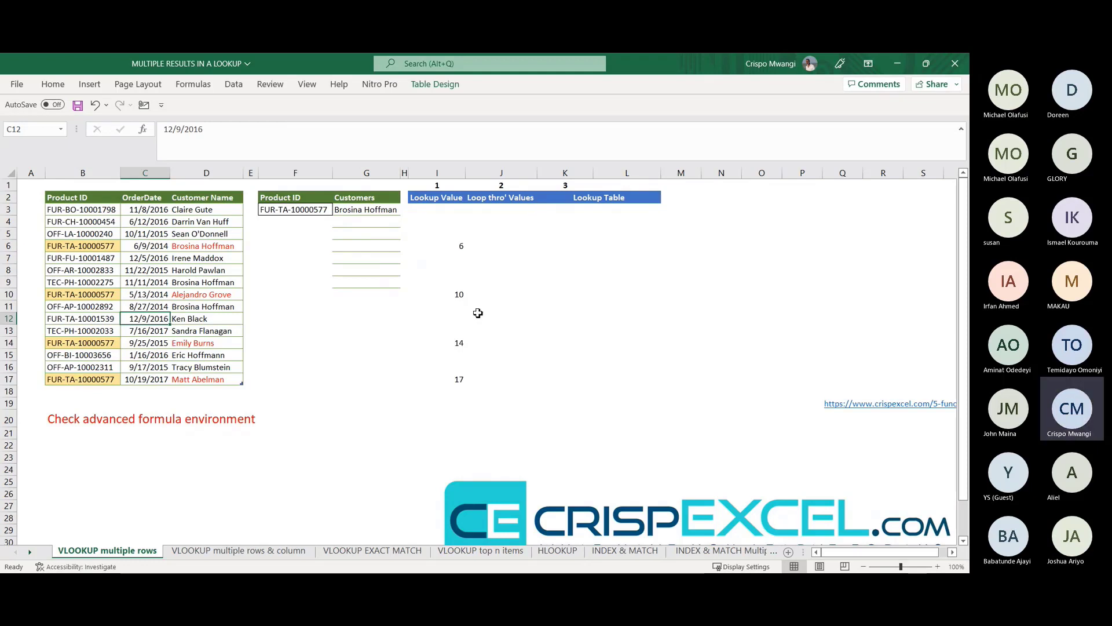
pyautogui.click(455, 223)
pyautogui.click(447, 207)
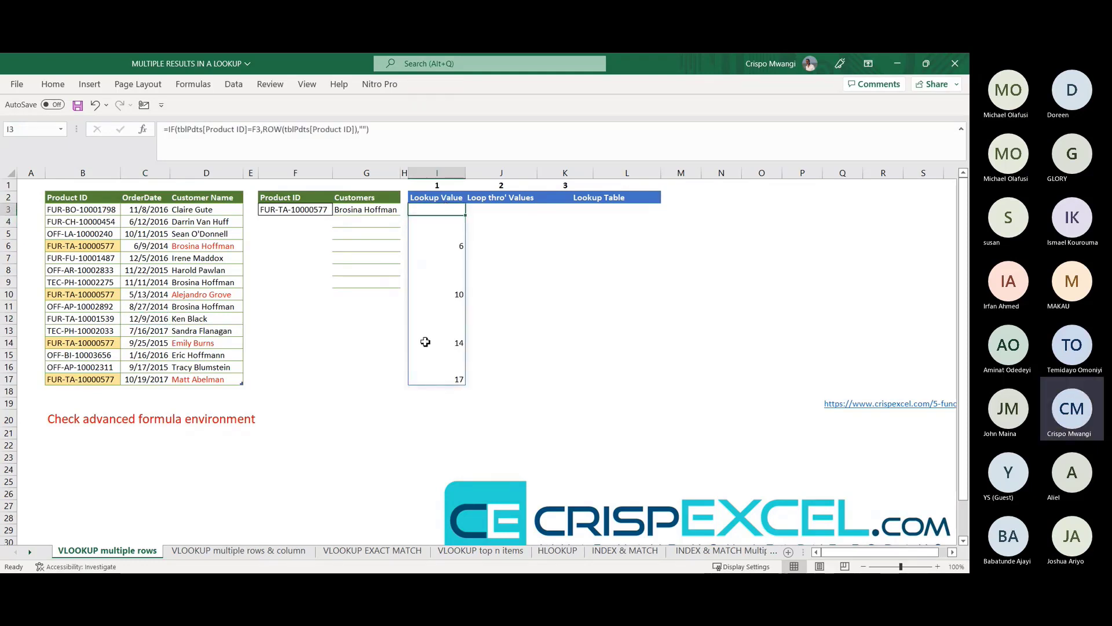
pyautogui.click(507, 335)
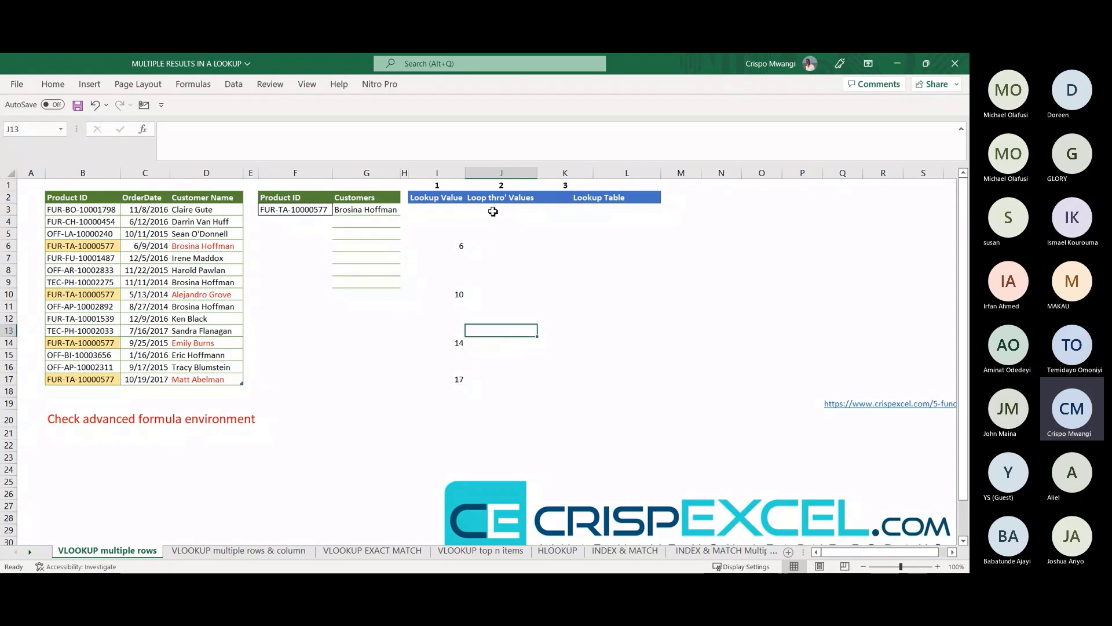
pyautogui.click(492, 210)
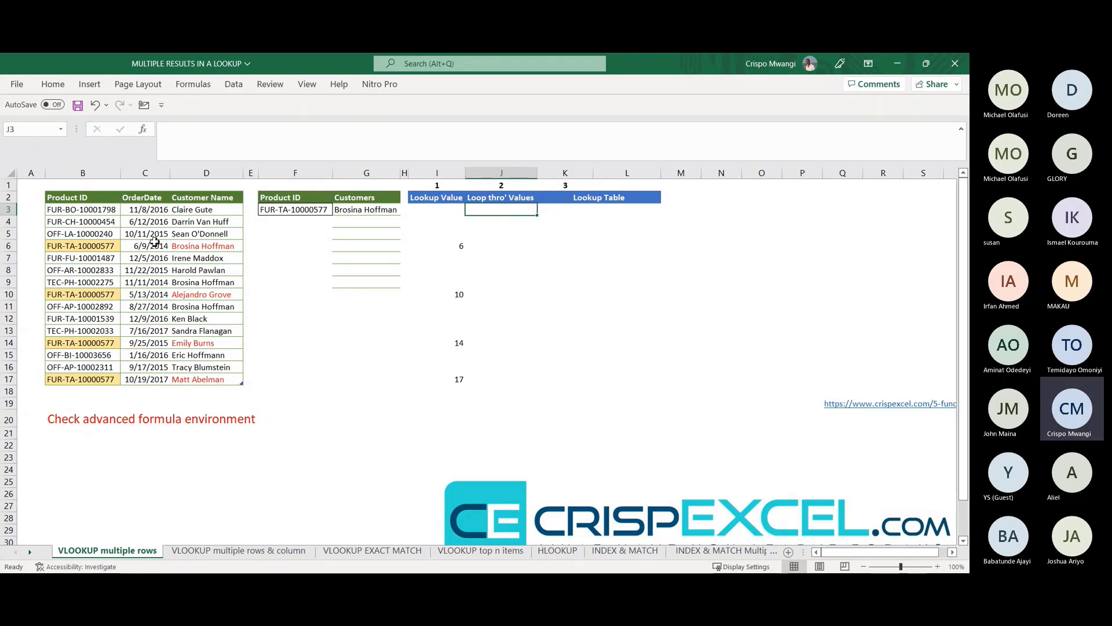
pyautogui.click(184, 244)
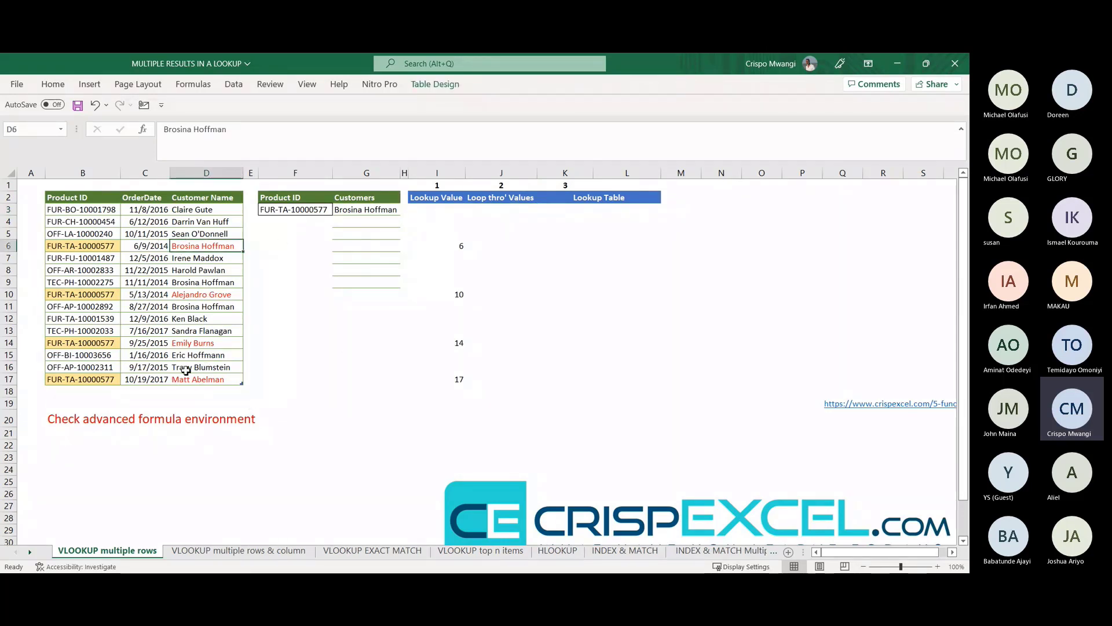
# Step: In J3 under Loop thro' Values, enter =SMALL($I$3#,1) to return the smallest matching row number
pyautogui.click(499, 217)
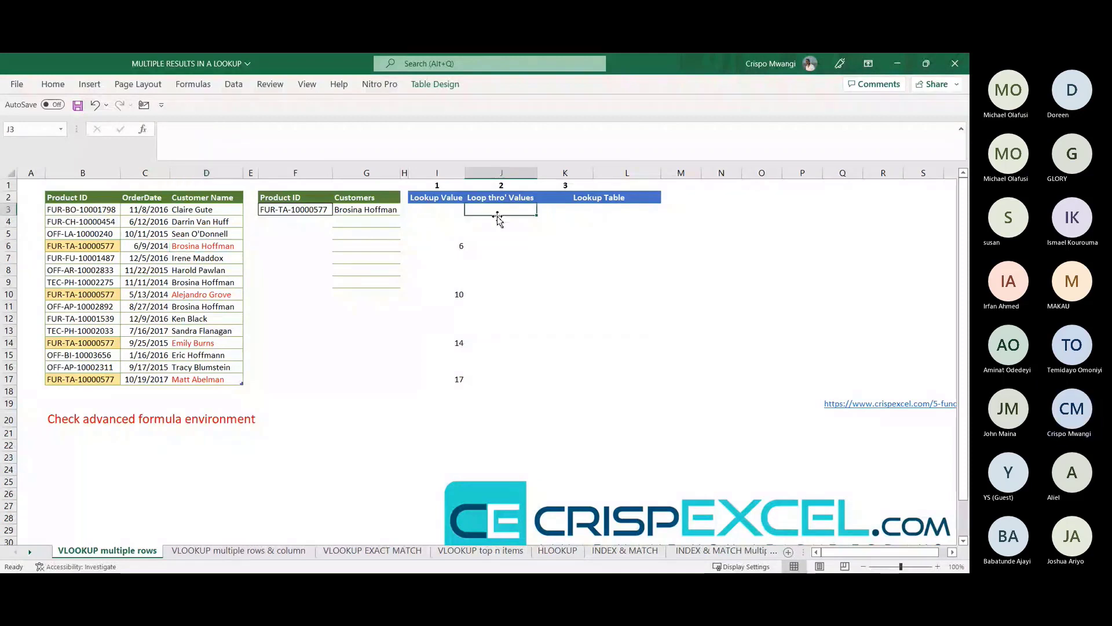
pyautogui.write('=')
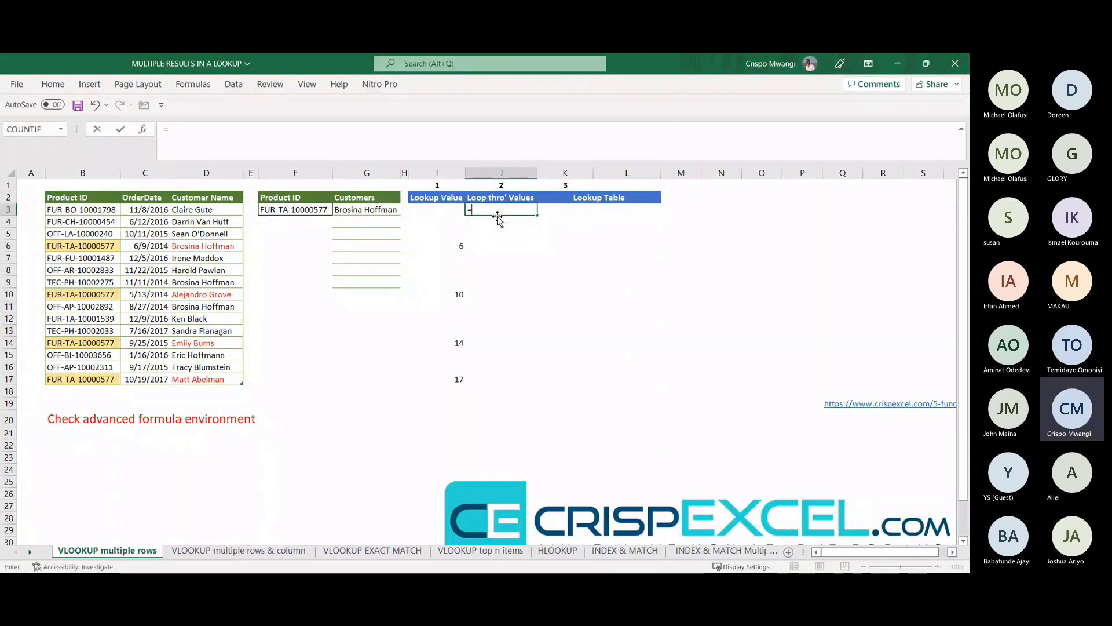
pyautogui.write('SMALL(')
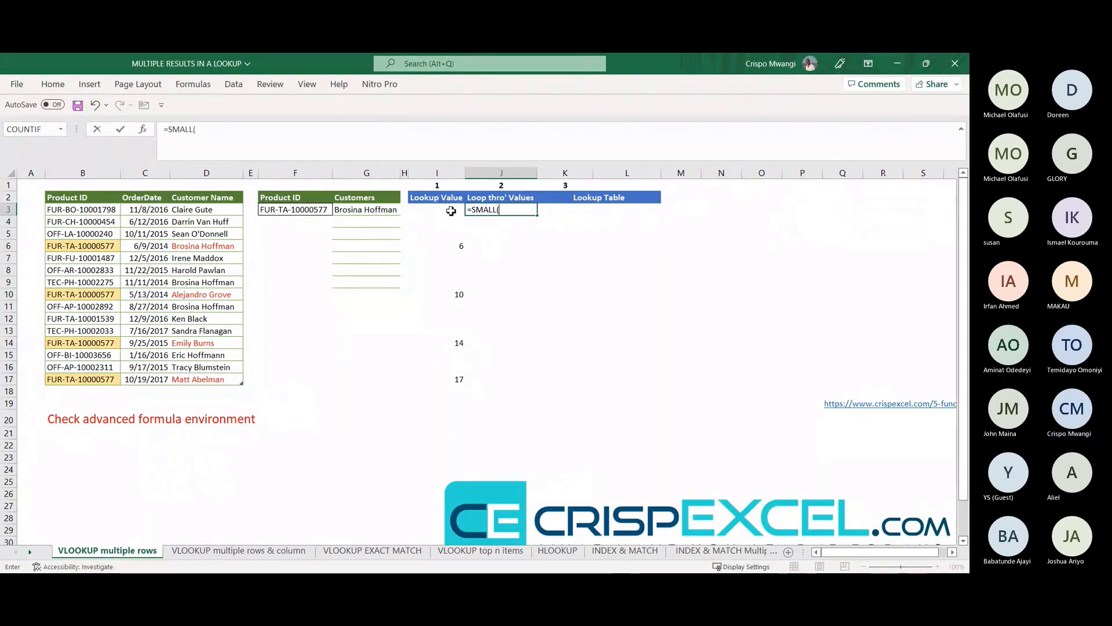
pyautogui.click(451, 210)
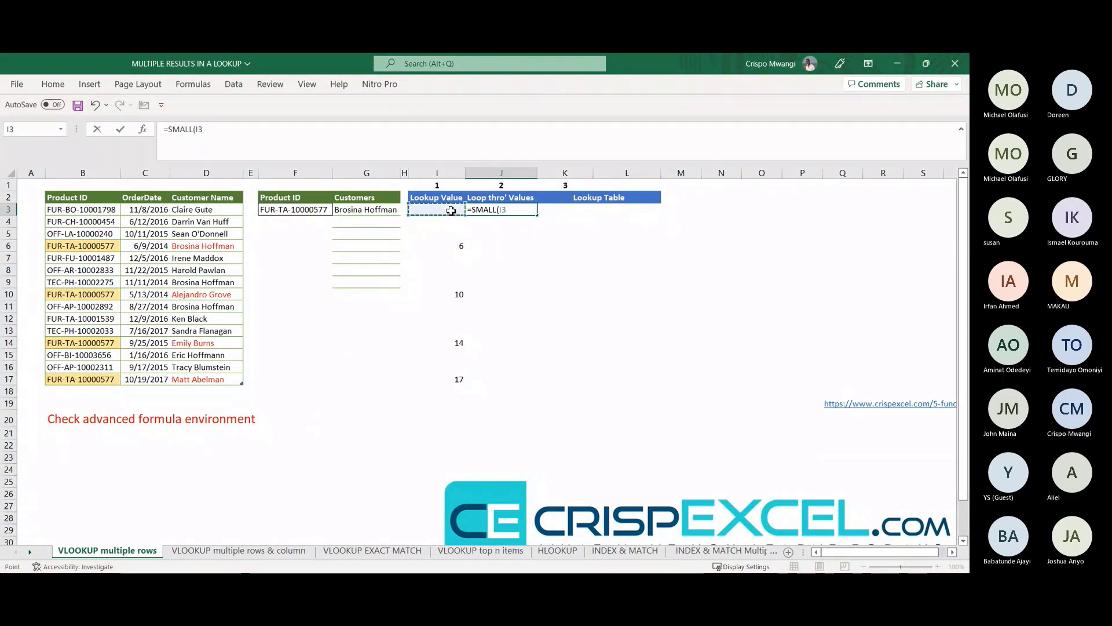
pyautogui.write('#')
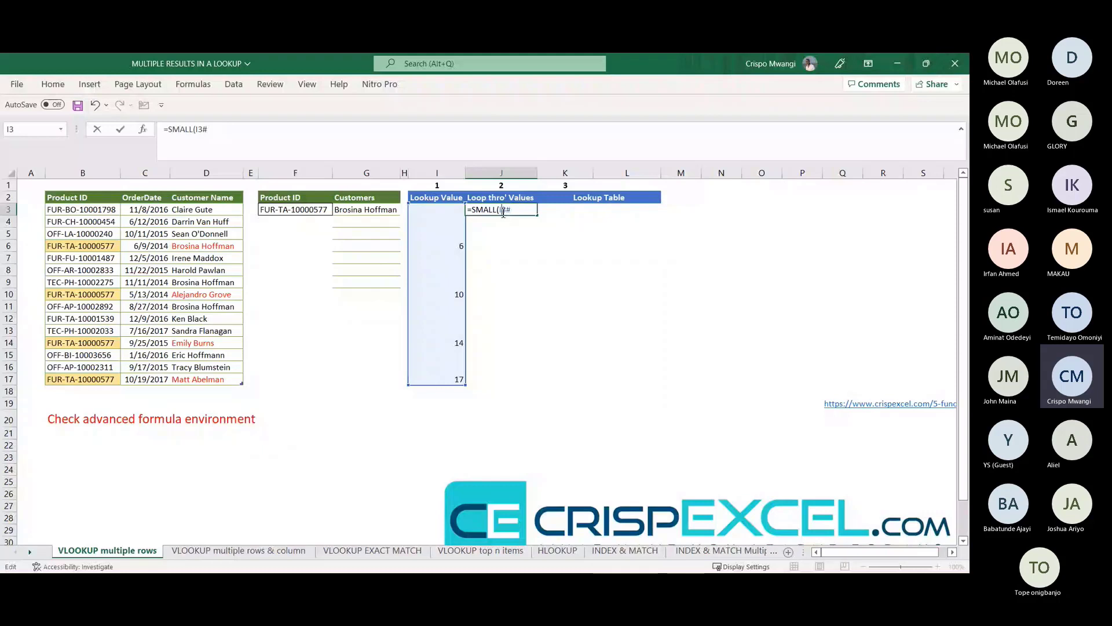
pyautogui.press('F4')
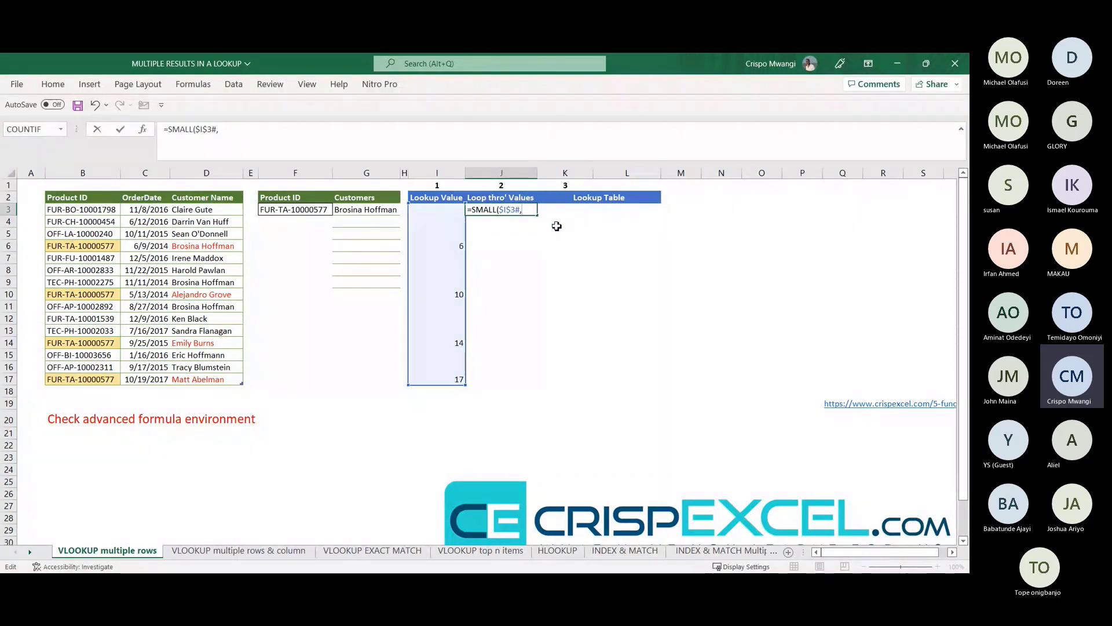
pyautogui.write(')')
pyautogui.press('Return')
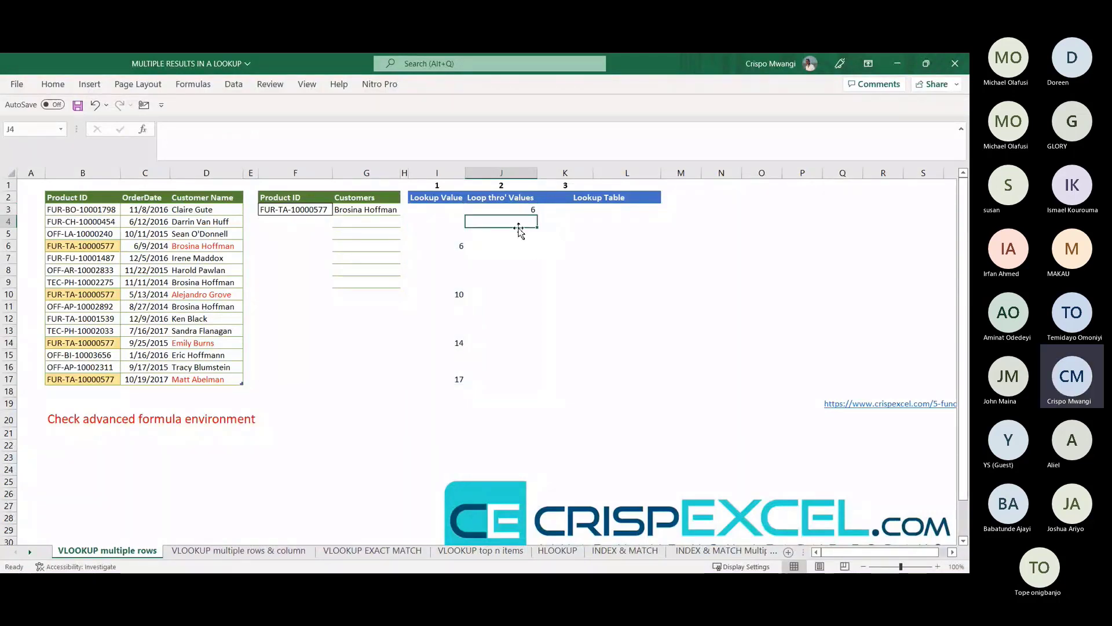
# Step: Copy the SMALL formula from J3 to J4, set its k argument there to 2, and compare both cells
pyautogui.click(517, 211)
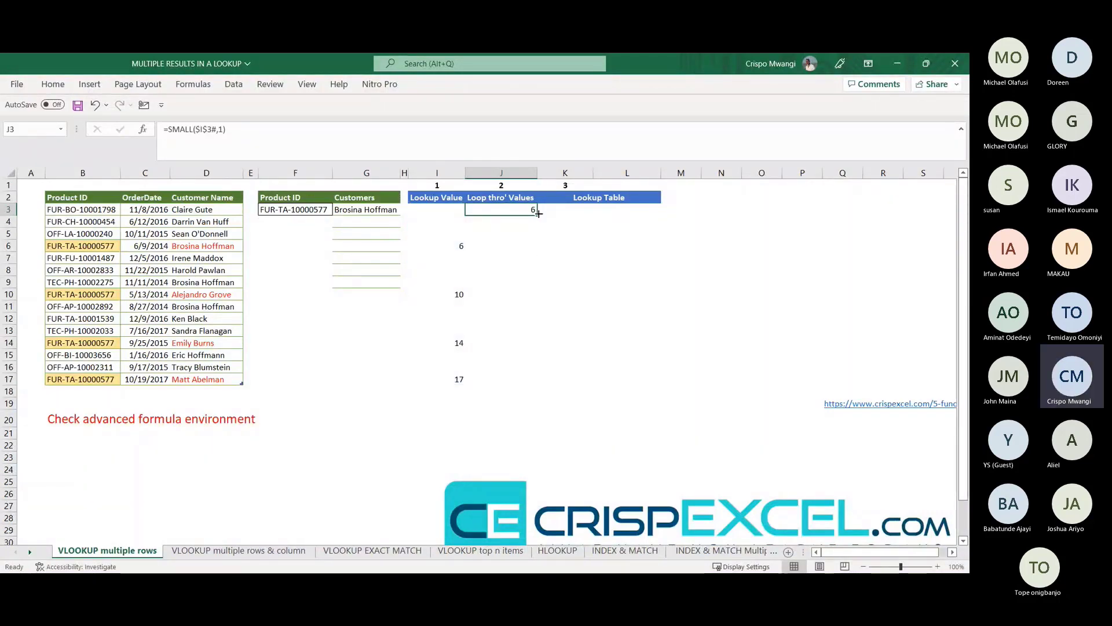
pyautogui.moveTo(538, 213); pyautogui.dragTo(530, 225)
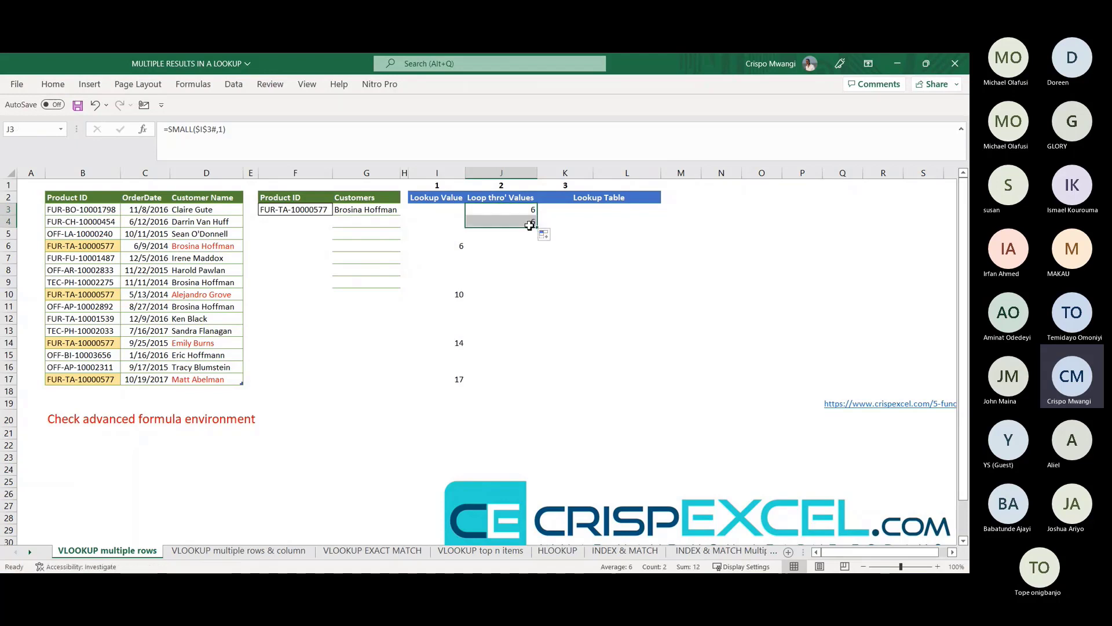
pyautogui.click(530, 224)
pyautogui.click(224, 130)
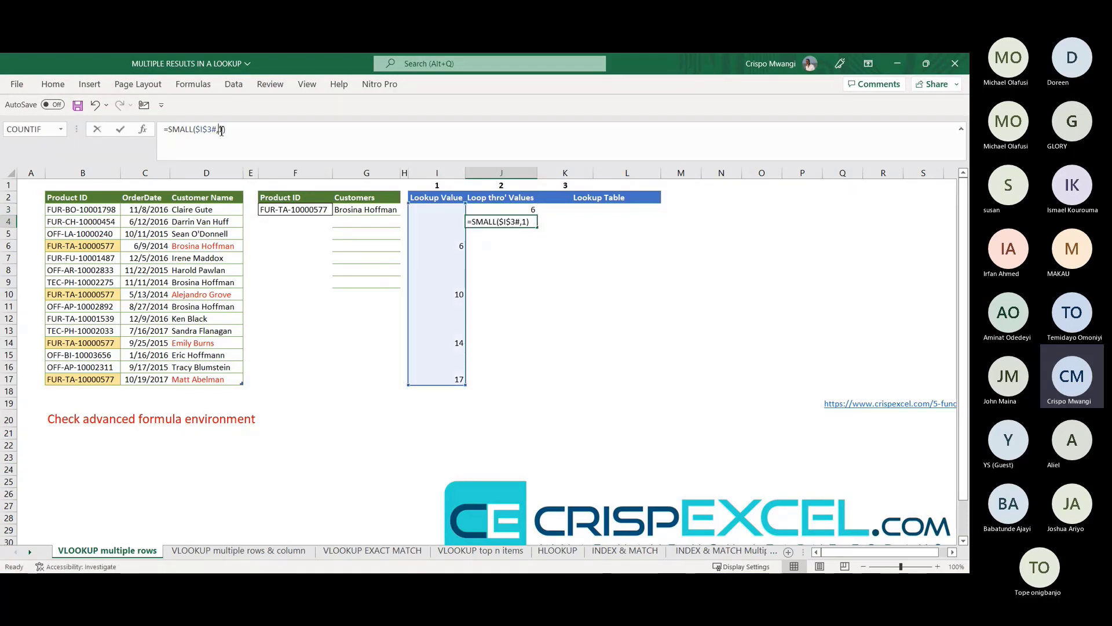
pyautogui.press('BackSpace')
pyautogui.write('2')
pyautogui.press('Return')
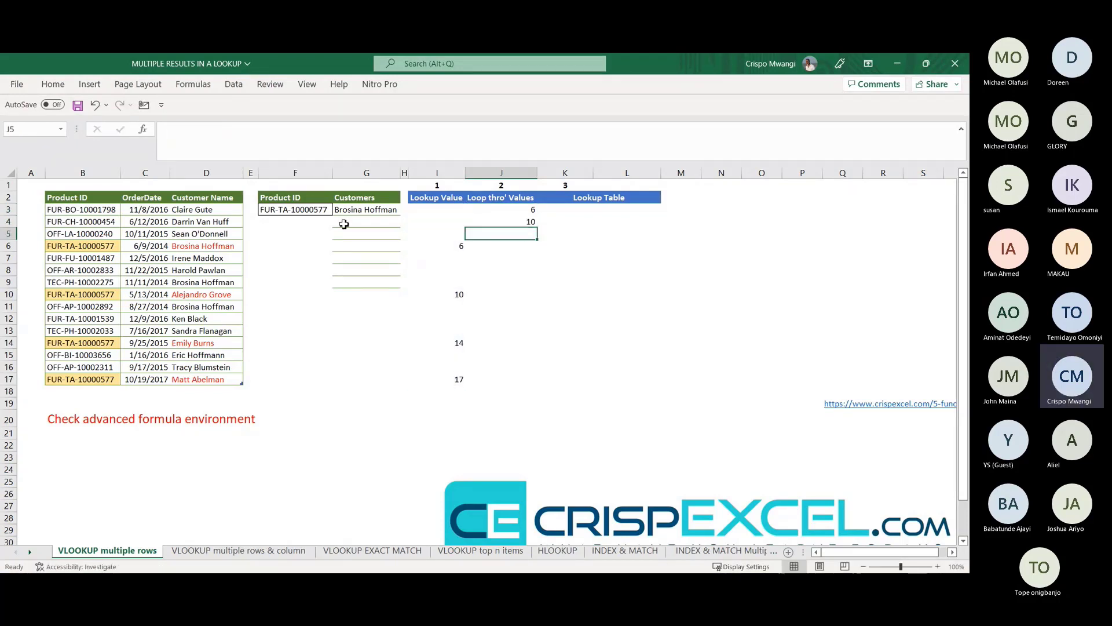
pyautogui.moveTo(515, 210); pyautogui.dragTo(522, 220)
pyautogui.click(517, 245)
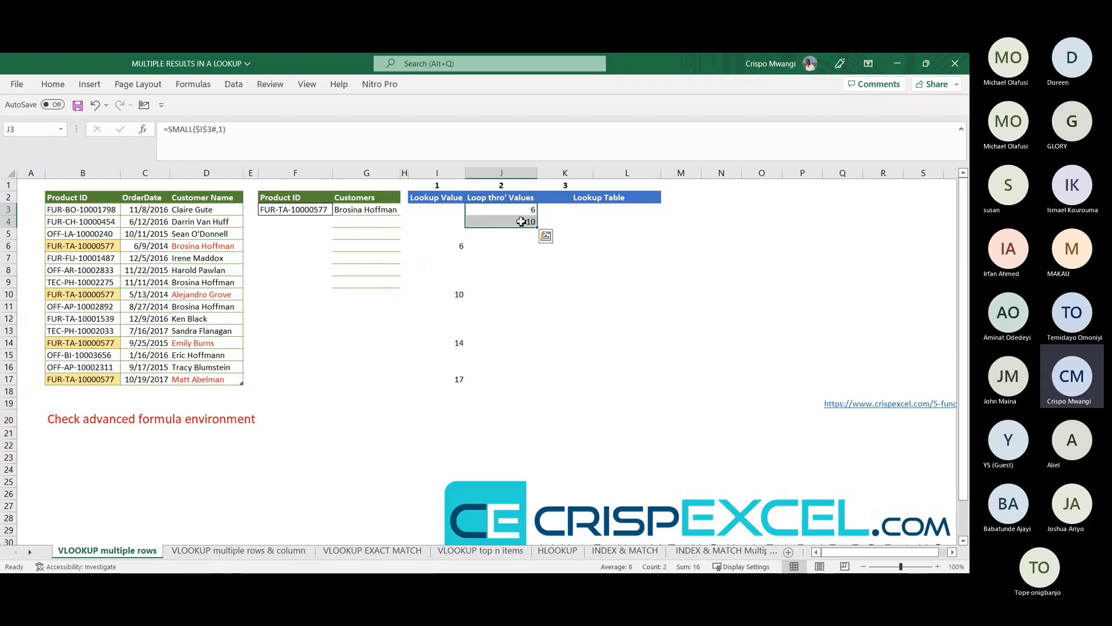
pyautogui.click(521, 221)
# Step: Change the formula in J3 to =SMALL($I$3#,ROW(A1)) and fill it down through J10
pyautogui.click(514, 209)
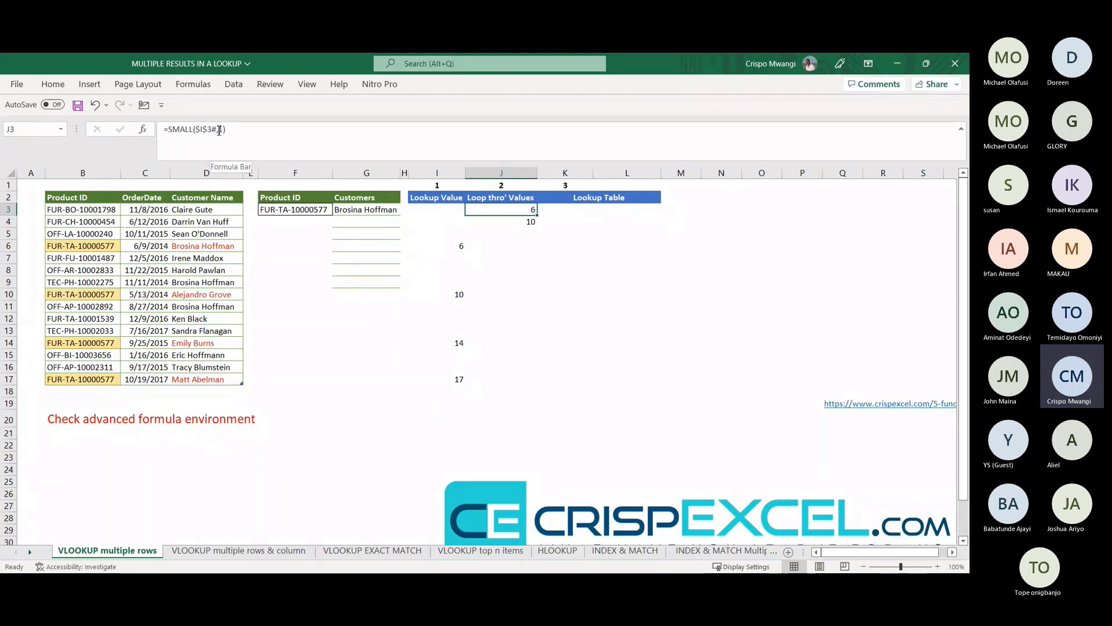
pyautogui.click(210, 128)
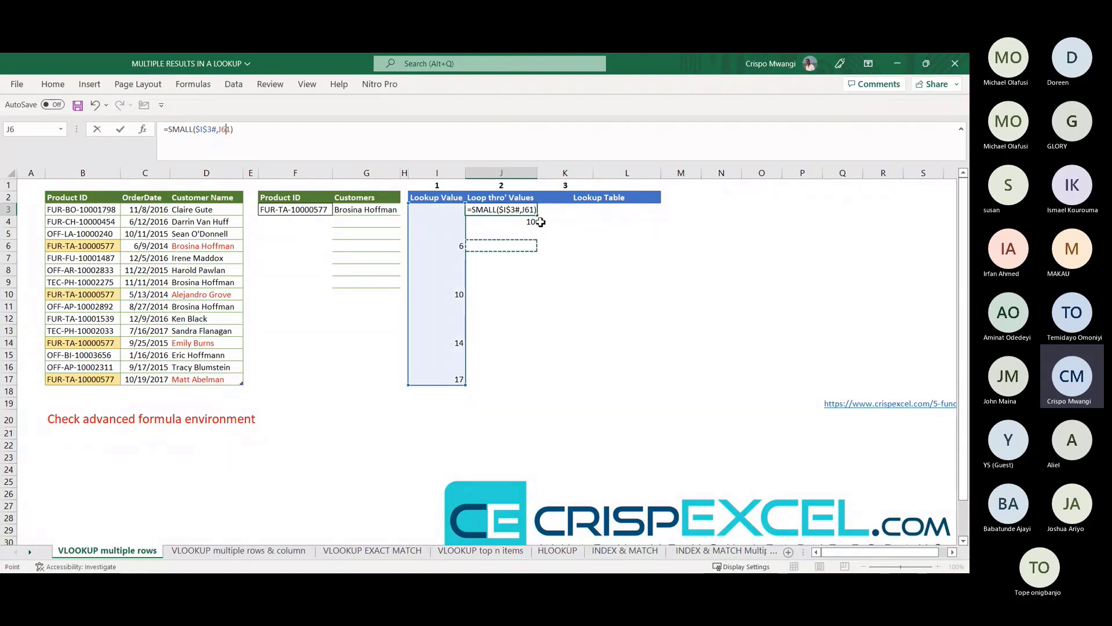
pyautogui.press('Escape')
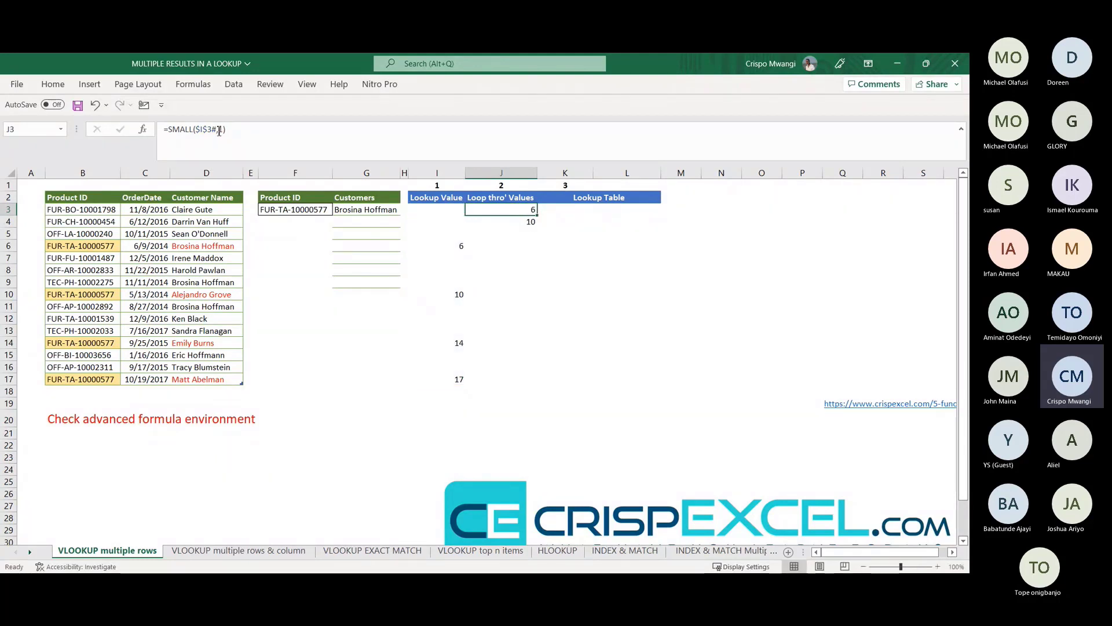
pyautogui.click(221, 129)
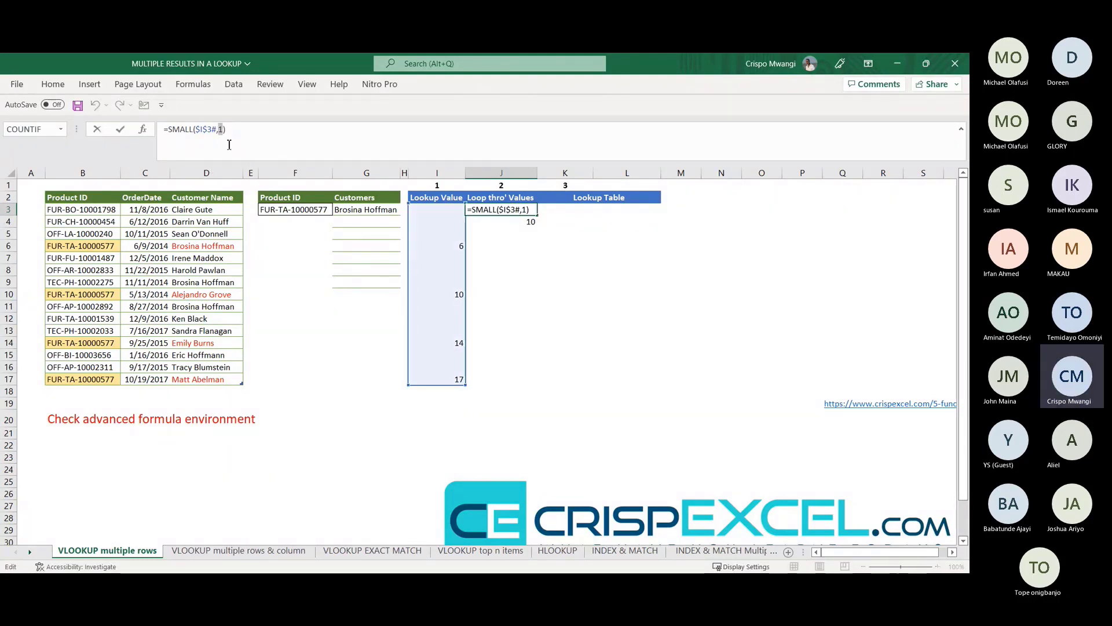
pyautogui.write('ROW')
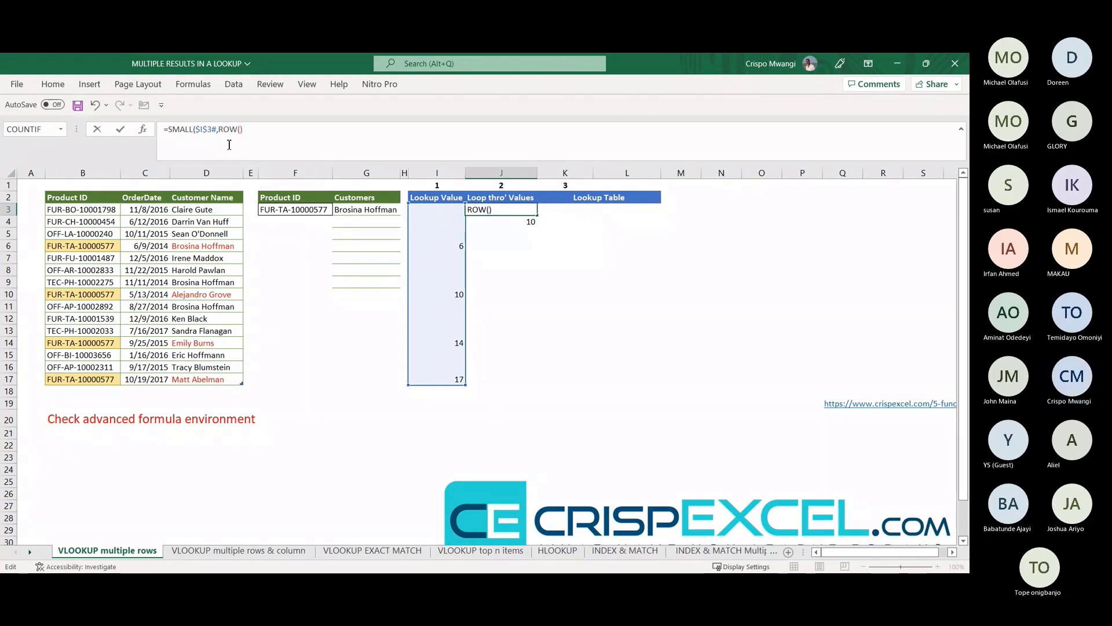
pyautogui.write('(')
pyautogui.click(32, 185)
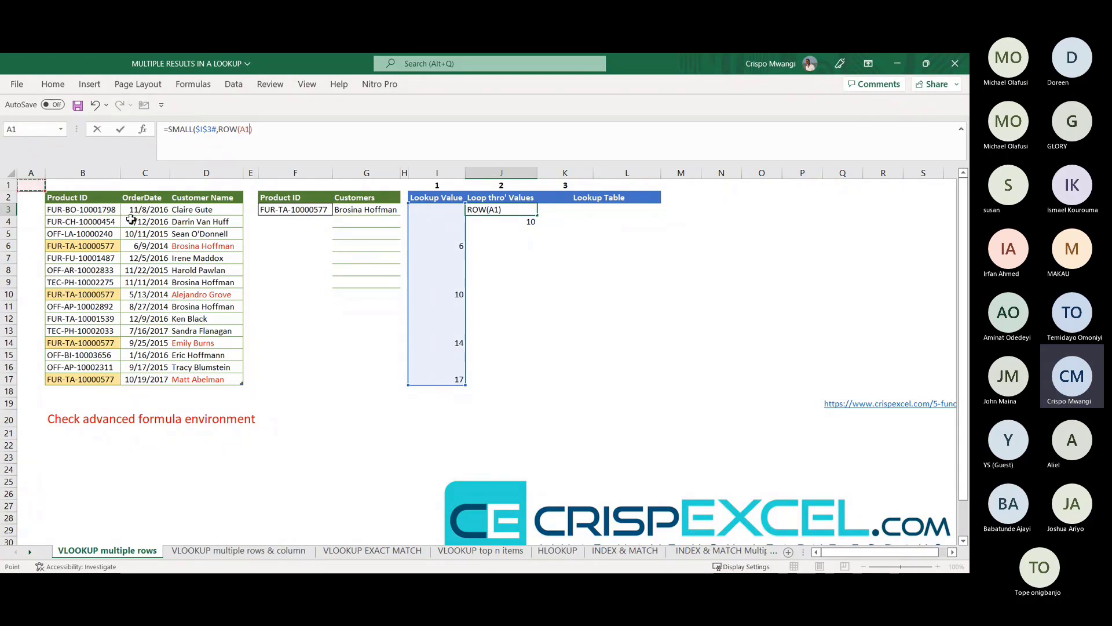
pyautogui.write(')')
pyautogui.click(290, 131)
pyautogui.write(')')
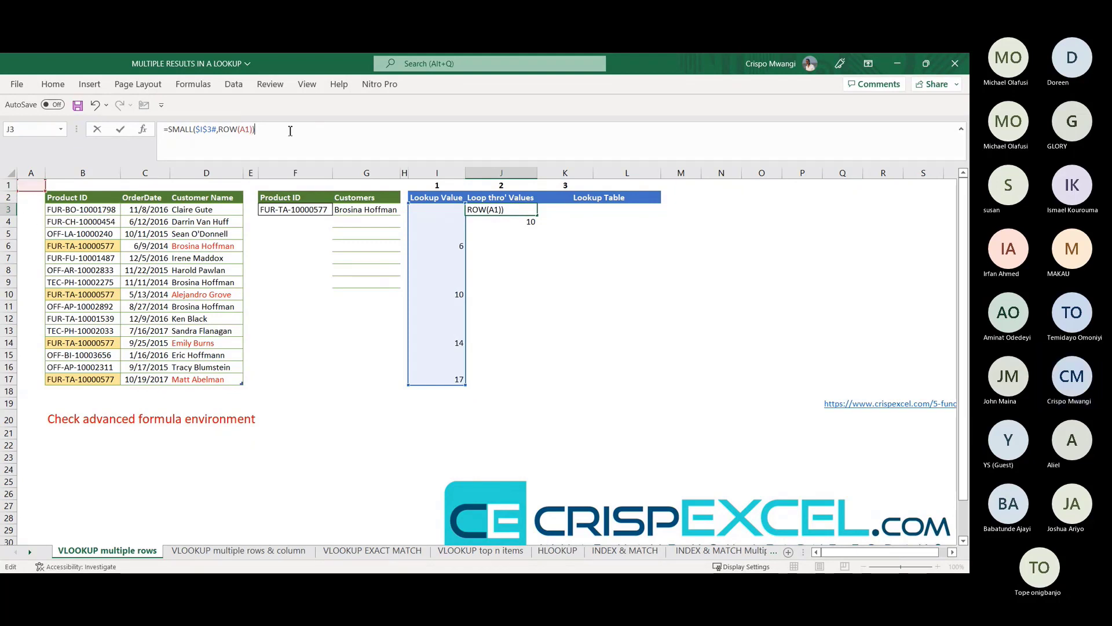
pyautogui.press('Return')
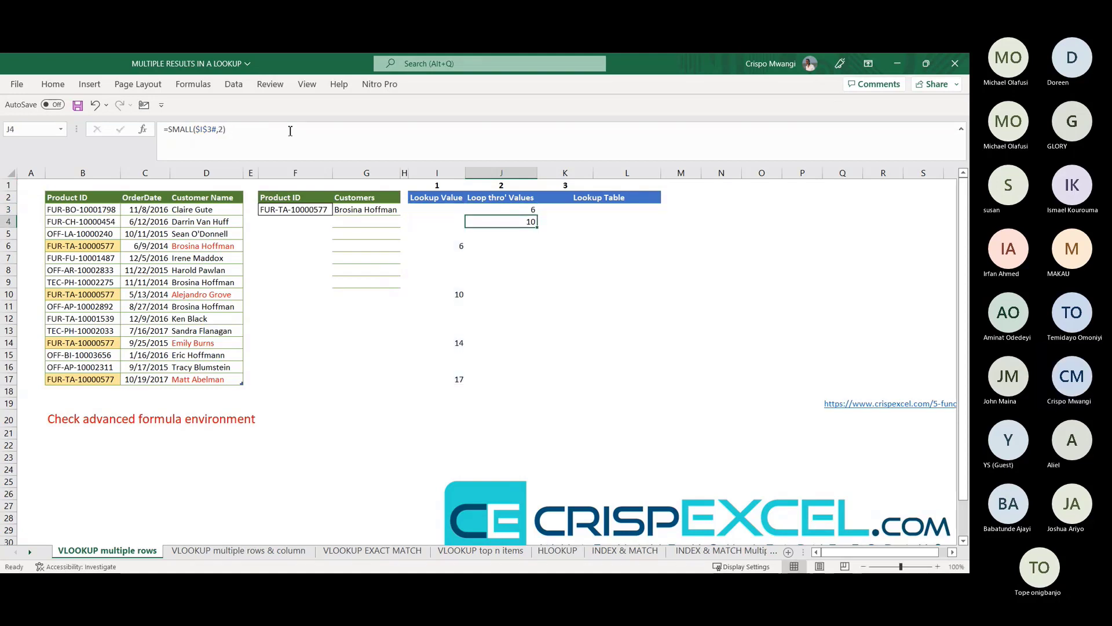
pyautogui.click(530, 211)
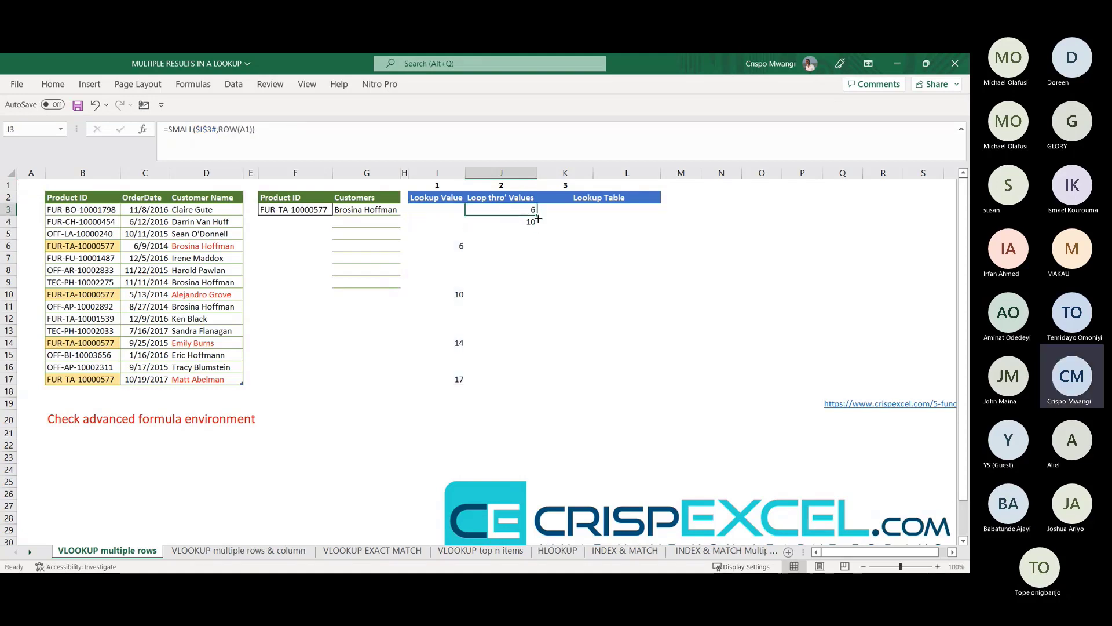
pyautogui.moveTo(539, 218); pyautogui.dragTo(530, 298)
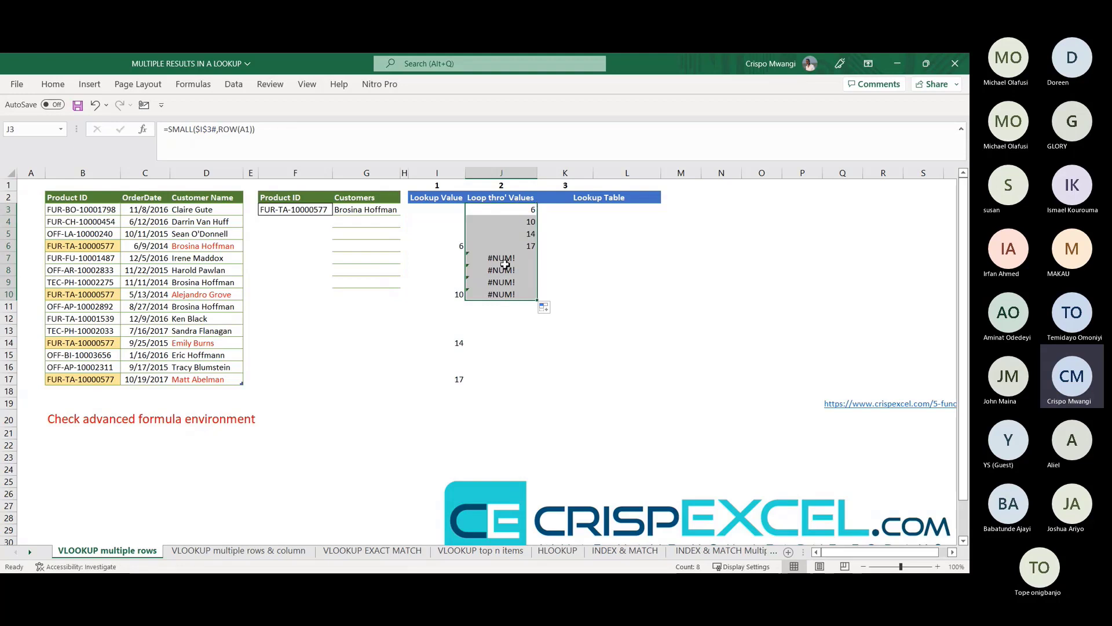
# Step: Examine the filled SMALL formulas in J3, J6 and J7 against the row numbers in the Lookup Value column
pyautogui.click(492, 246)
pyautogui.click(289, 138)
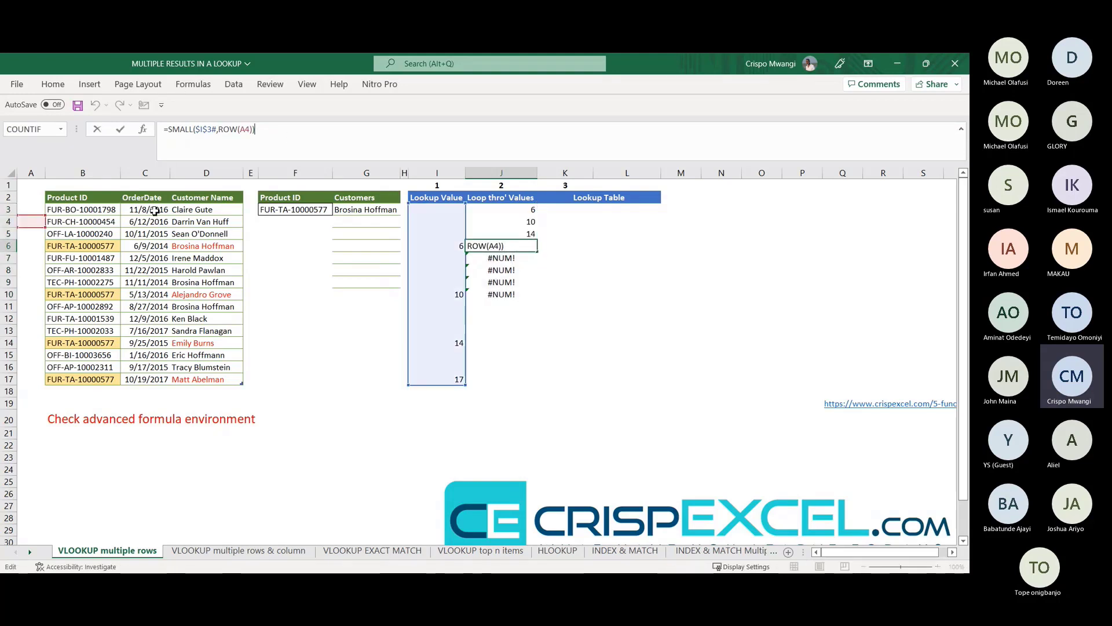
pyautogui.click(567, 343)
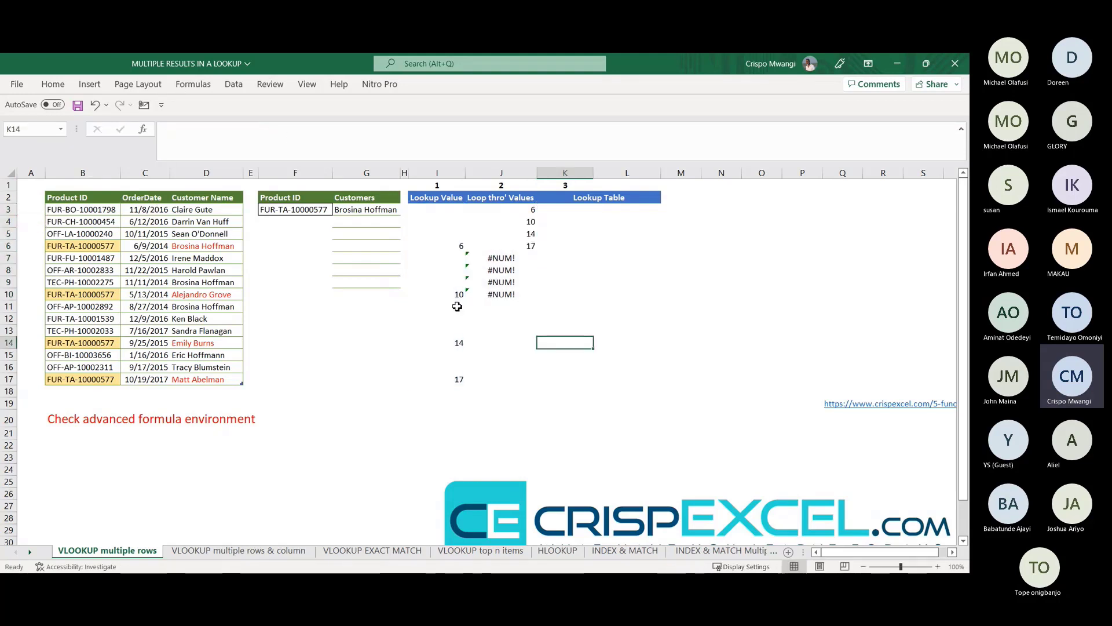
pyautogui.click(506, 260)
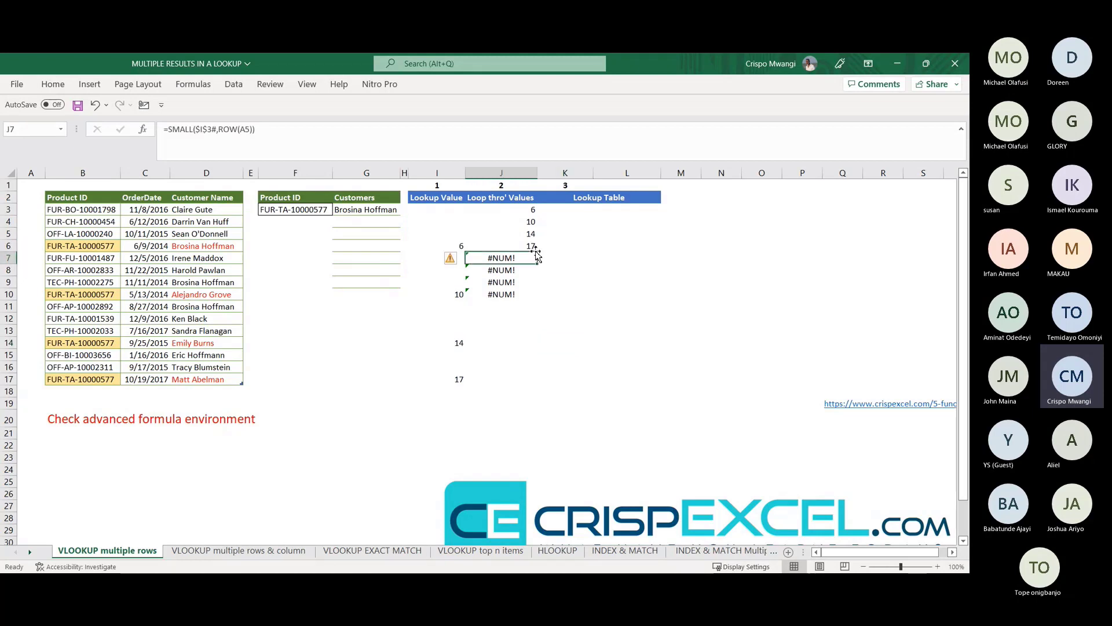
pyautogui.click(521, 208)
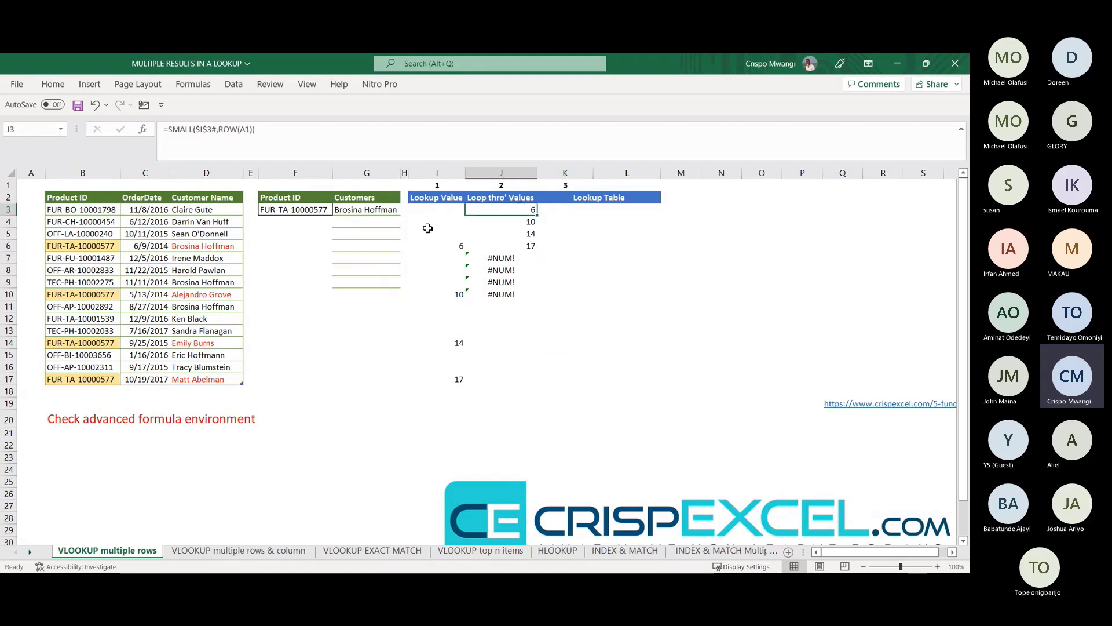
pyautogui.click(460, 378)
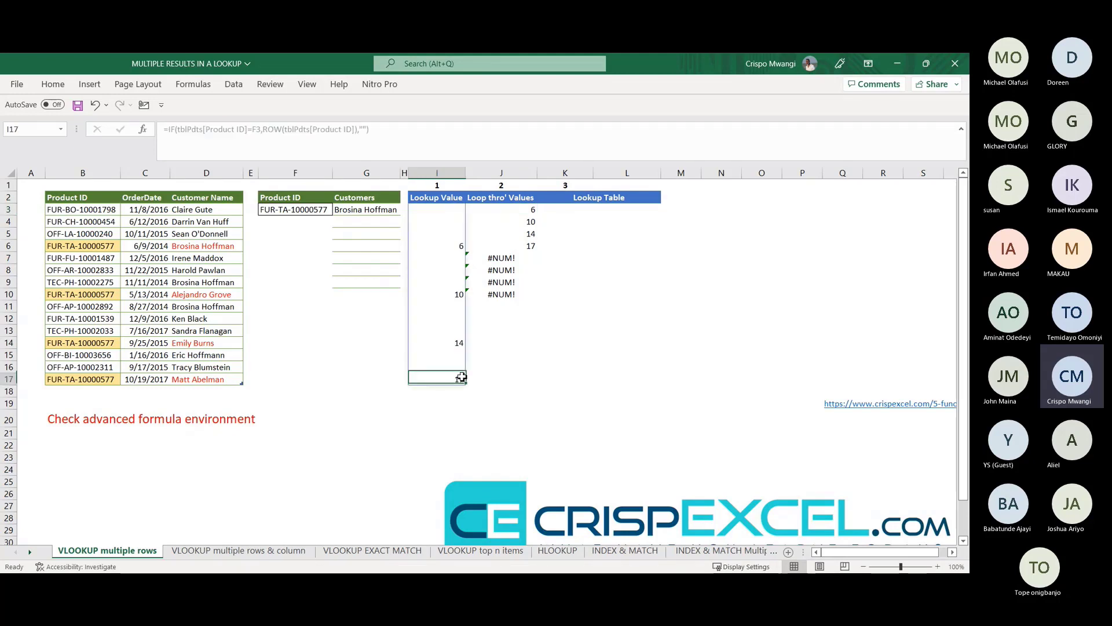
pyautogui.click(515, 258)
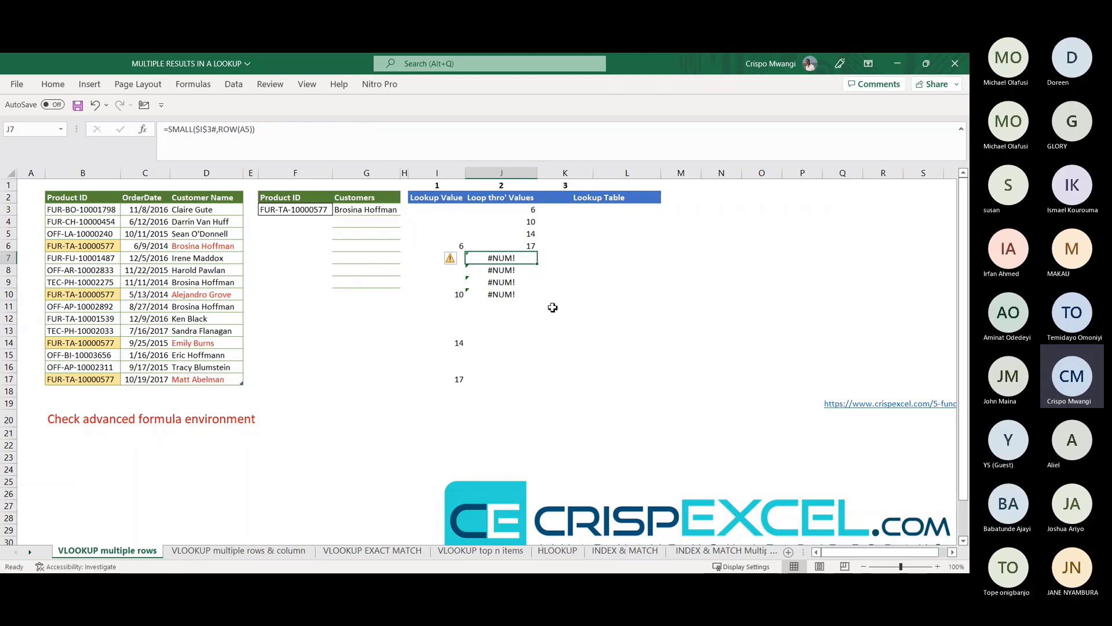
pyautogui.click(542, 269)
pyautogui.click(520, 244)
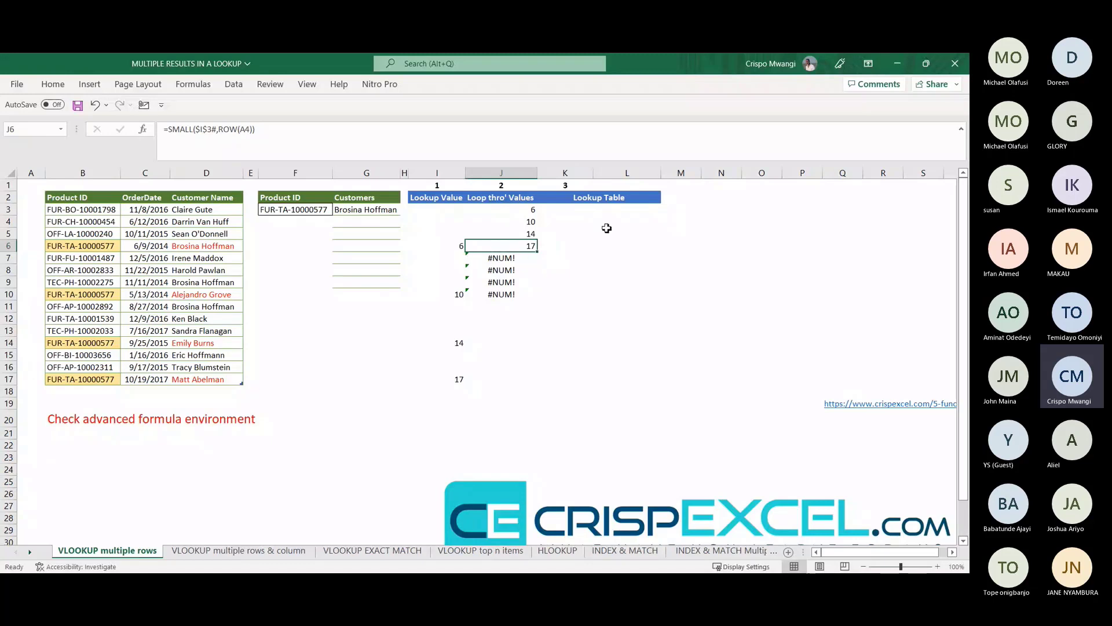
pyautogui.click(573, 212)
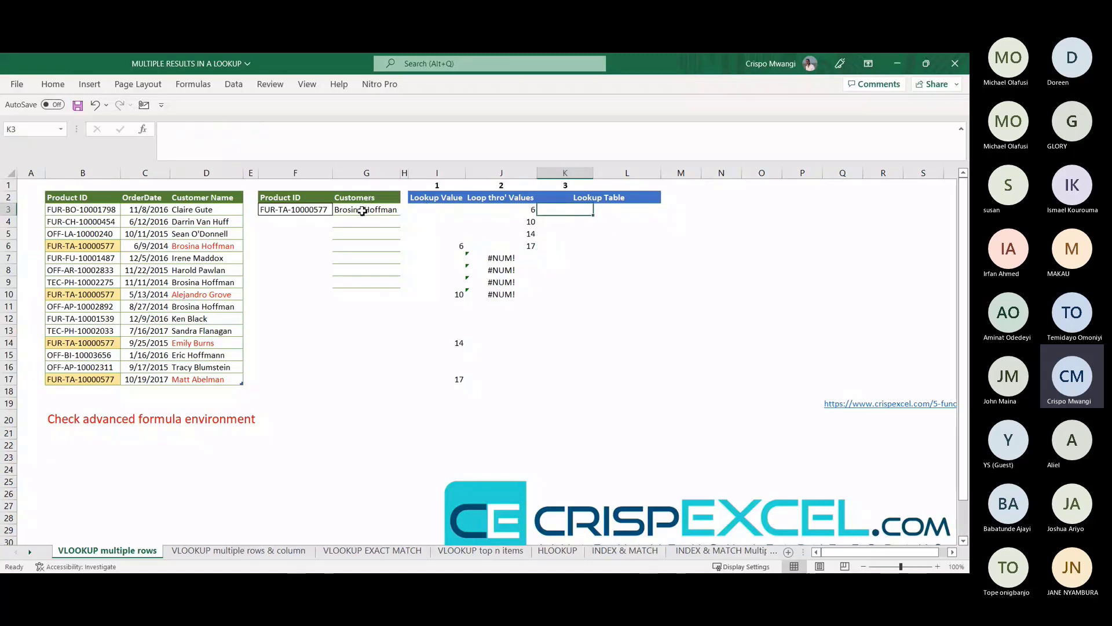
# Step: Examine the VLOOKUP formula in G3, focusing on its table array argument tblPdts
pyautogui.click(367, 210)
pyautogui.click(260, 133)
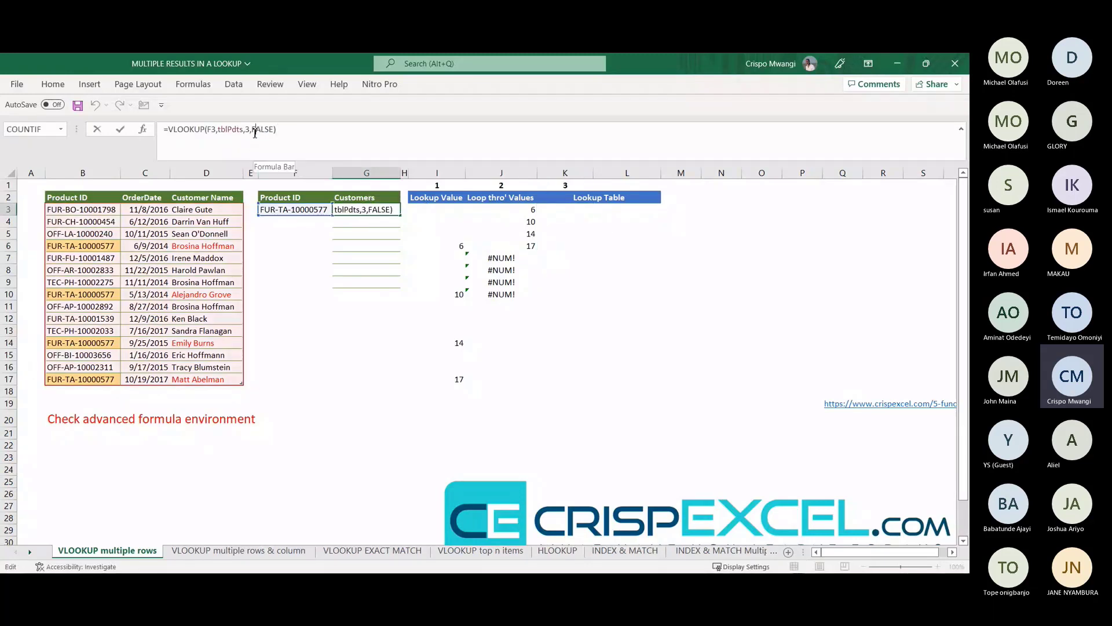
pyautogui.click(233, 176)
pyautogui.click(282, 176)
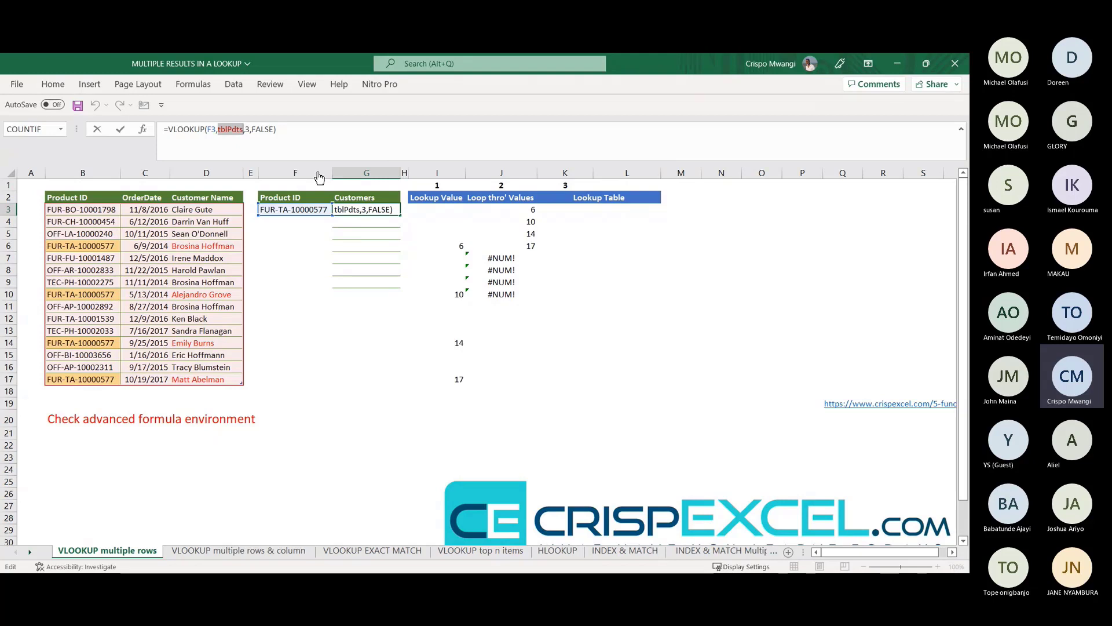
pyautogui.click(235, 177)
pyautogui.click(282, 181)
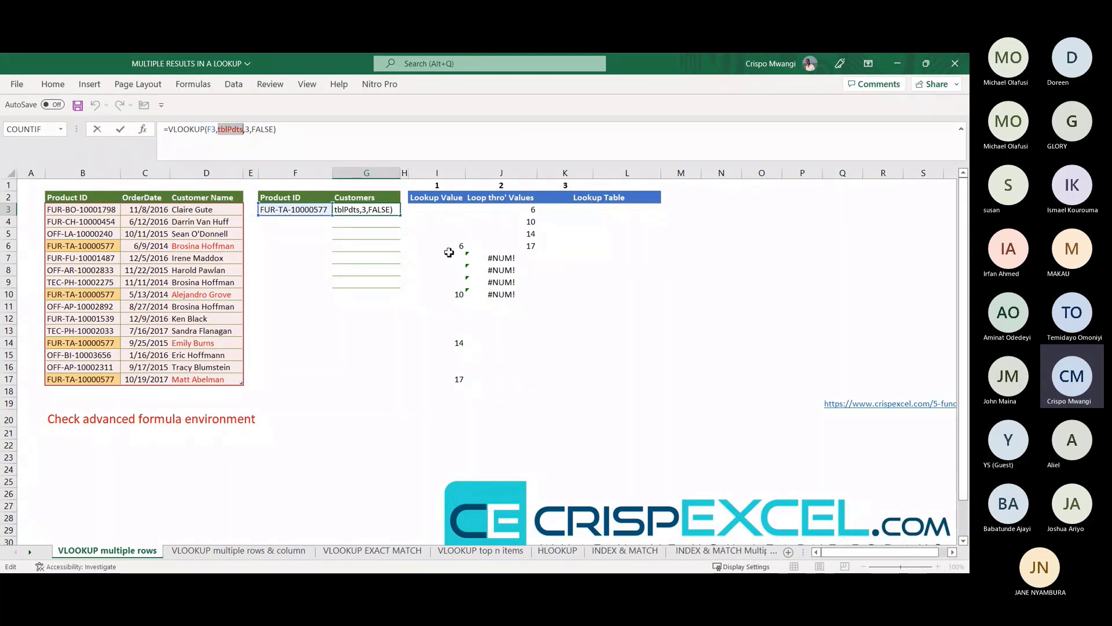
pyautogui.hotkey('ctrl', 'Return')
# Step: In K3 under Lookup Table, start a CHOOSE formula with the index array {1,2}
pyautogui.click(600, 210)
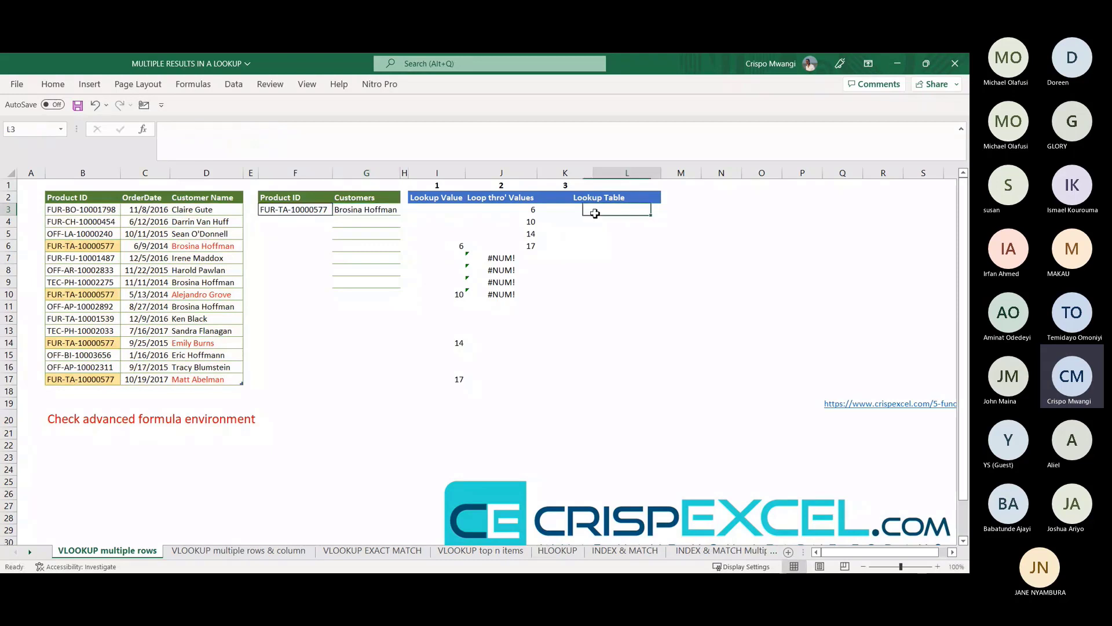
pyautogui.click(575, 212)
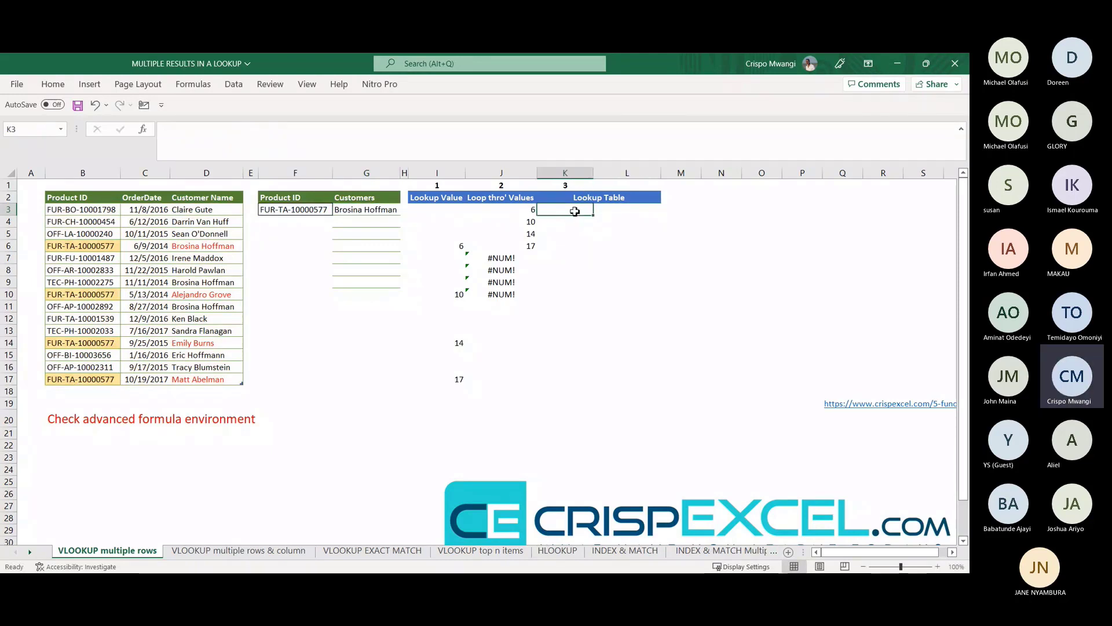
pyautogui.write('=')
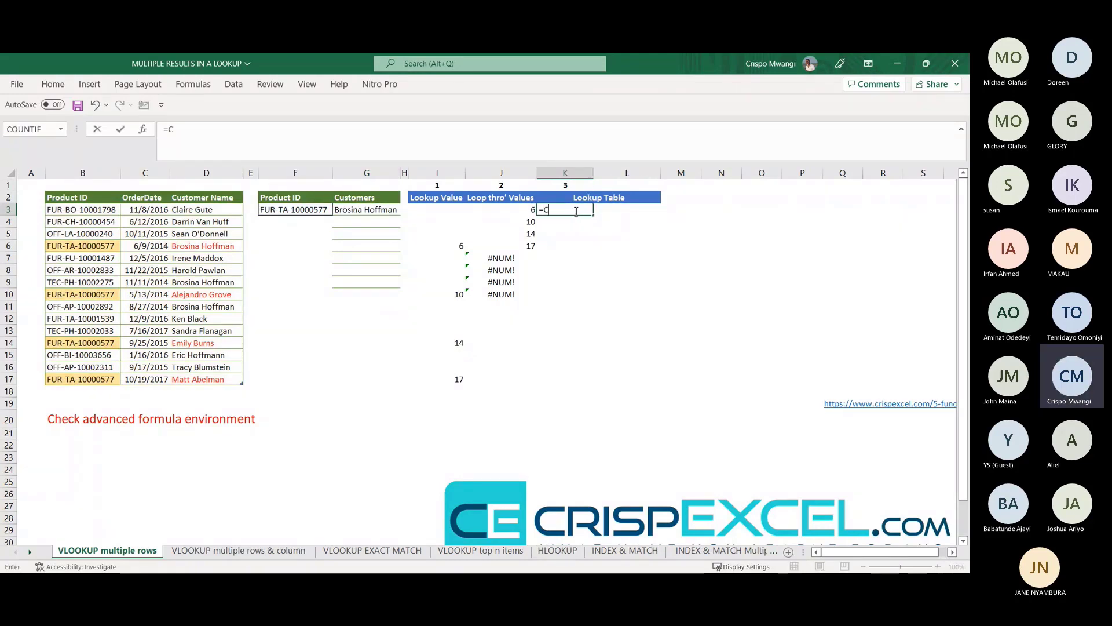
pyautogui.write('CHOOSE')
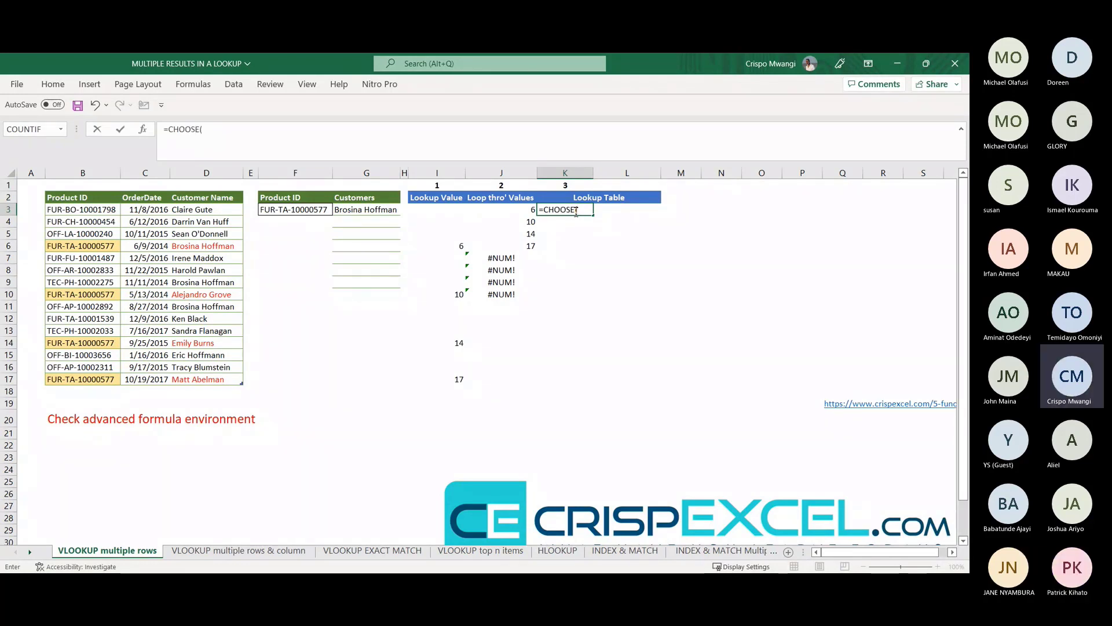
pyautogui.write('((')
pyautogui.write('1')
pyautogui.write(',2')
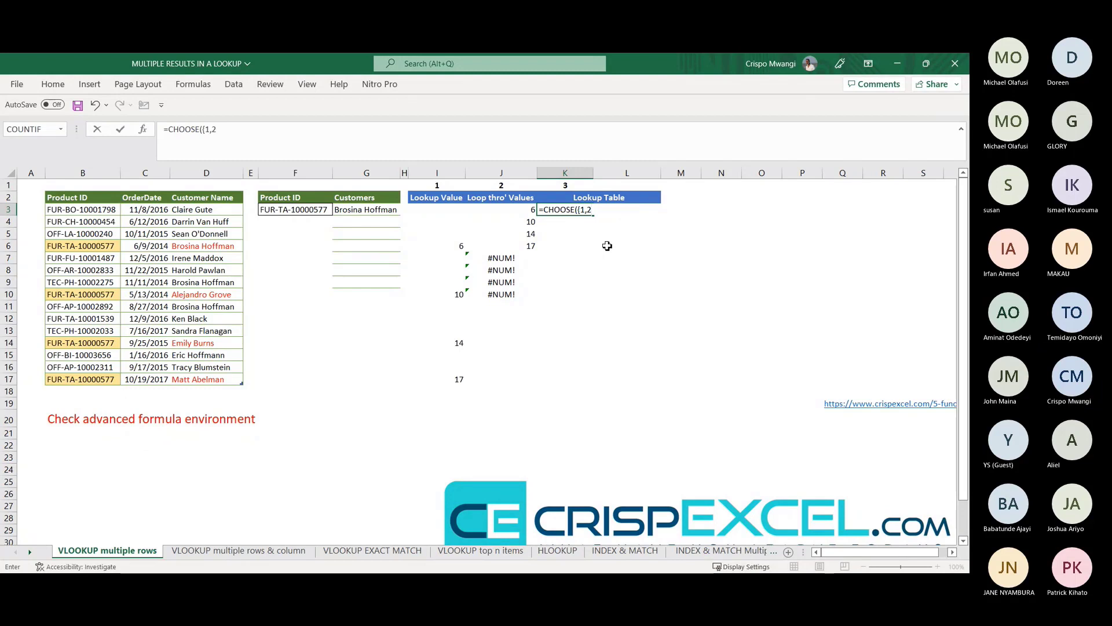
pyautogui.write('},')
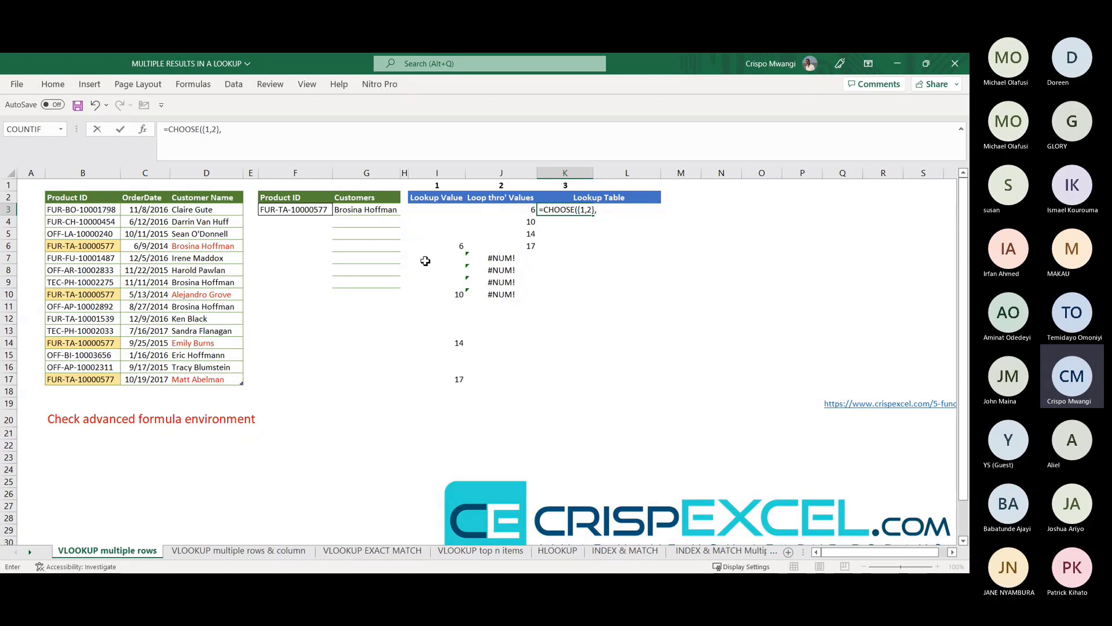
# Step: Complete the CHOOSE formula in K3 with ROW(tblPdts[Product ID]) and tblPdts[Customer Name] as its two value arguments
pyautogui.write('ROW')
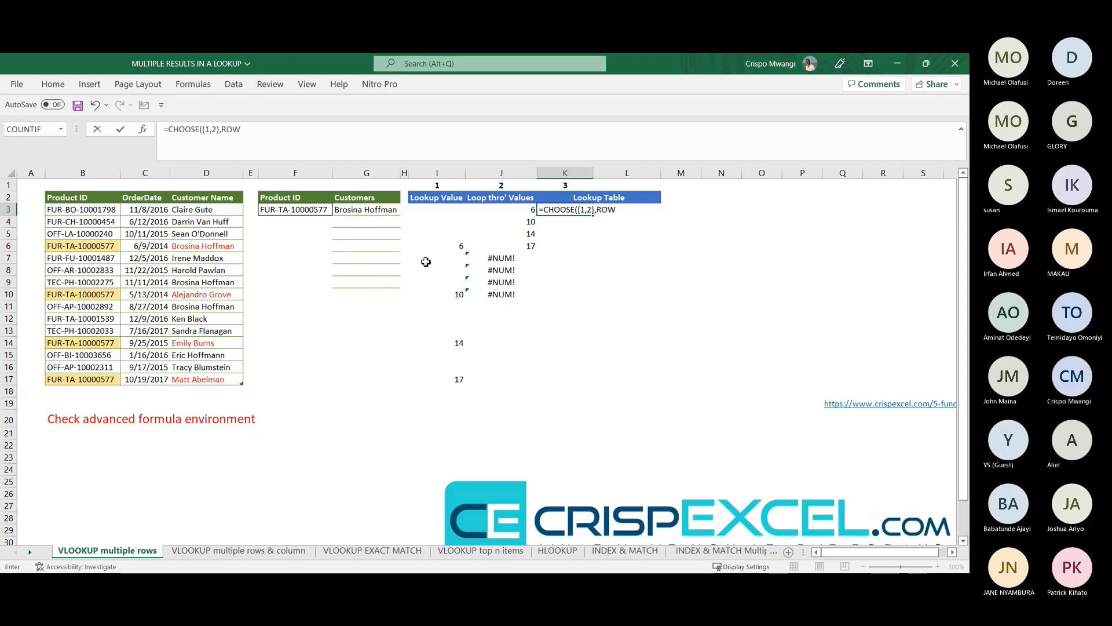
pyautogui.write('(')
pyautogui.click(71, 194)
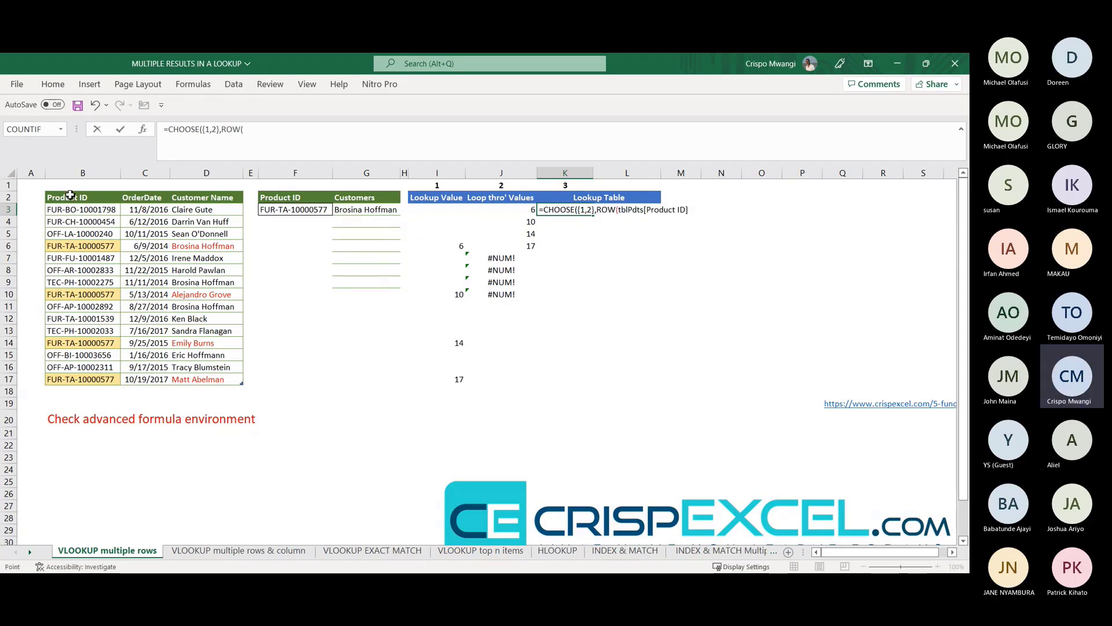
pyautogui.write('),')
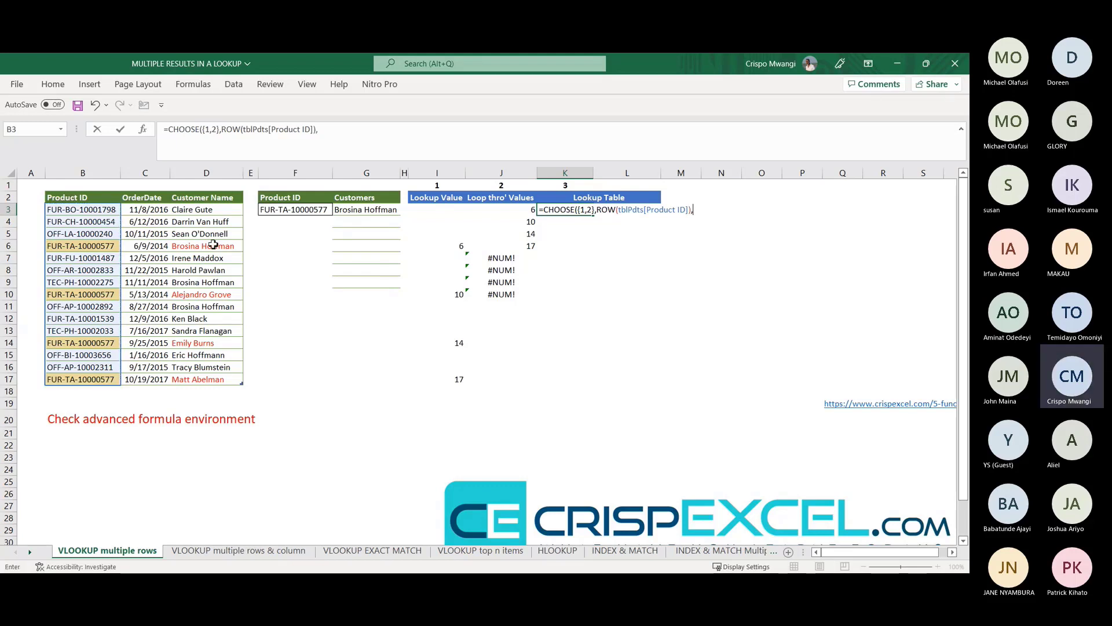
pyautogui.click(191, 193)
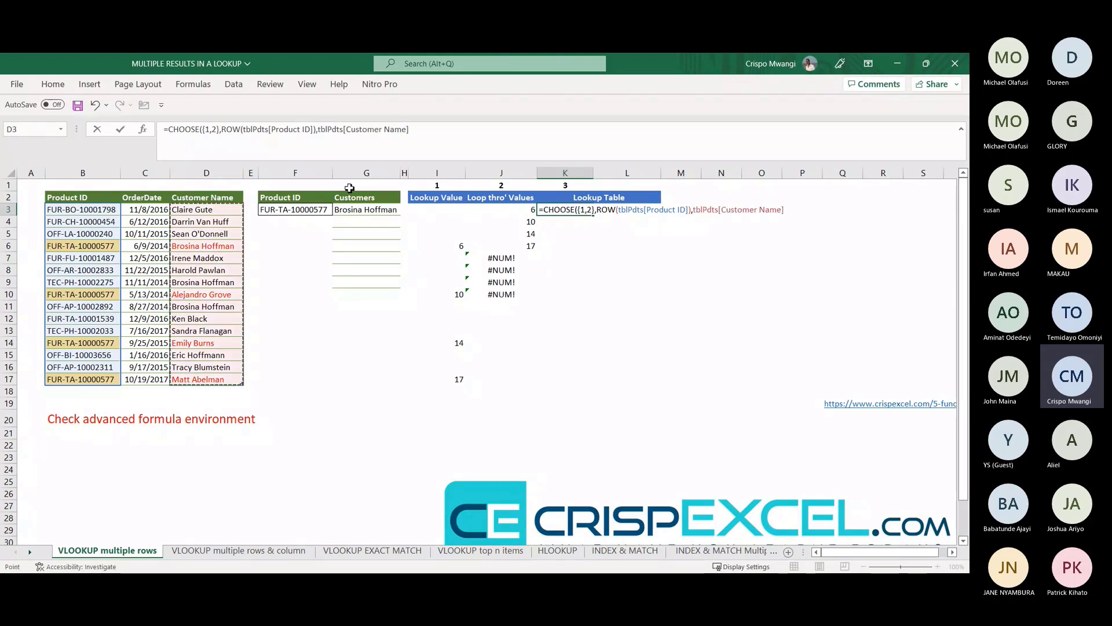
pyautogui.write(')')
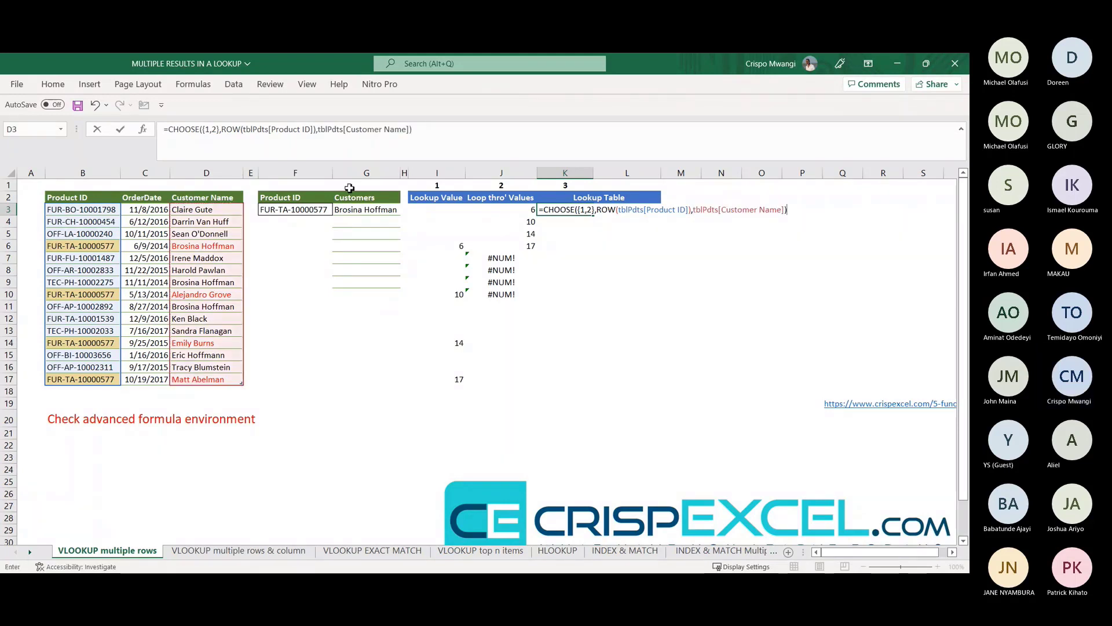
pyautogui.press('Return')
pyautogui.moveTo(661, 176); pyautogui.dragTo(661, 176)
pyautogui.click(696, 270)
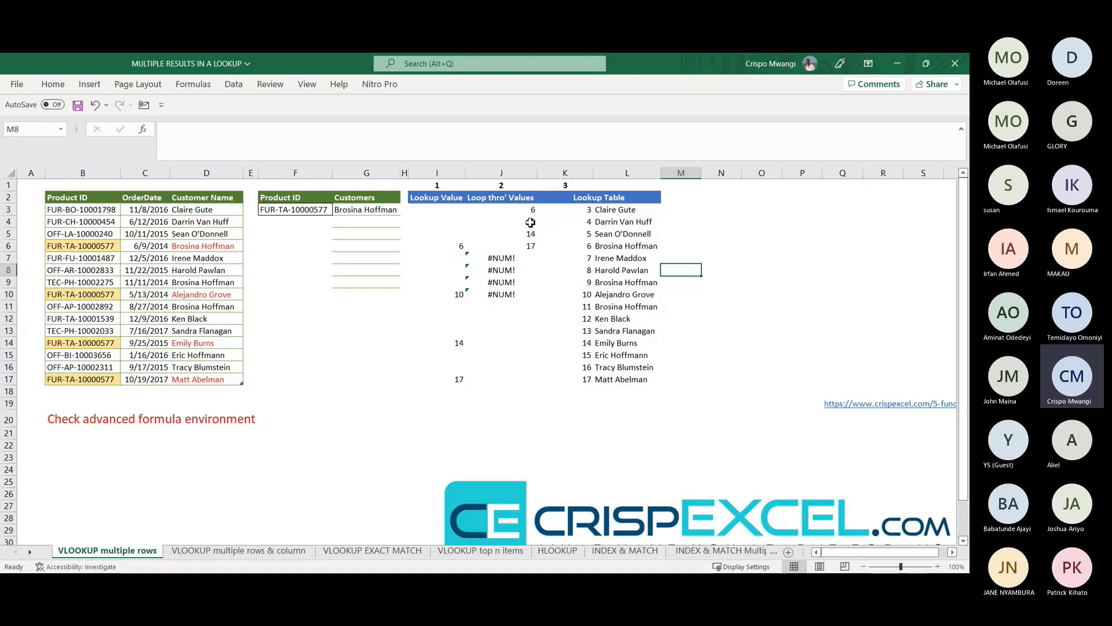
# Step: Clear G3 under Customers and start a new VLOOKUP formula there with SMALL nested as its lookup value
pyautogui.click(357, 210)
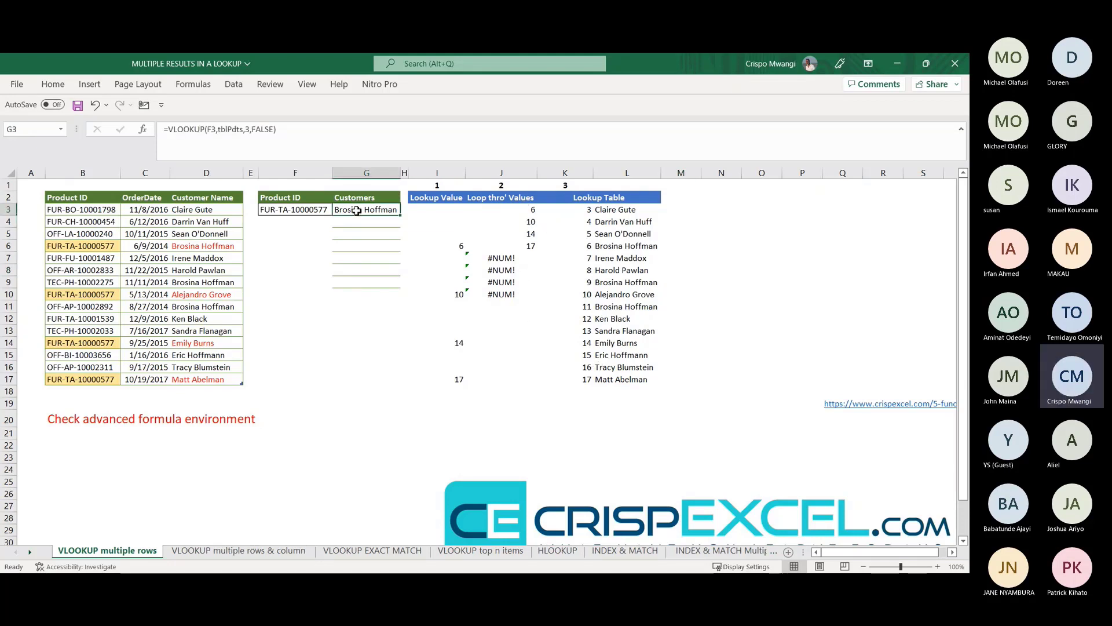
pyautogui.press('Delete')
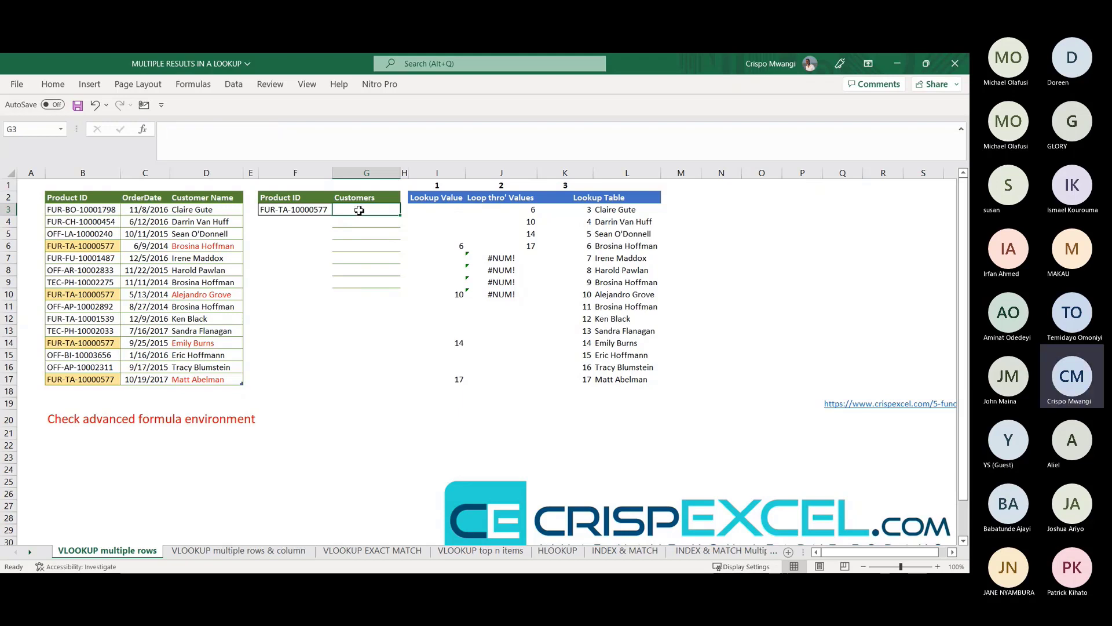
pyautogui.click(230, 145)
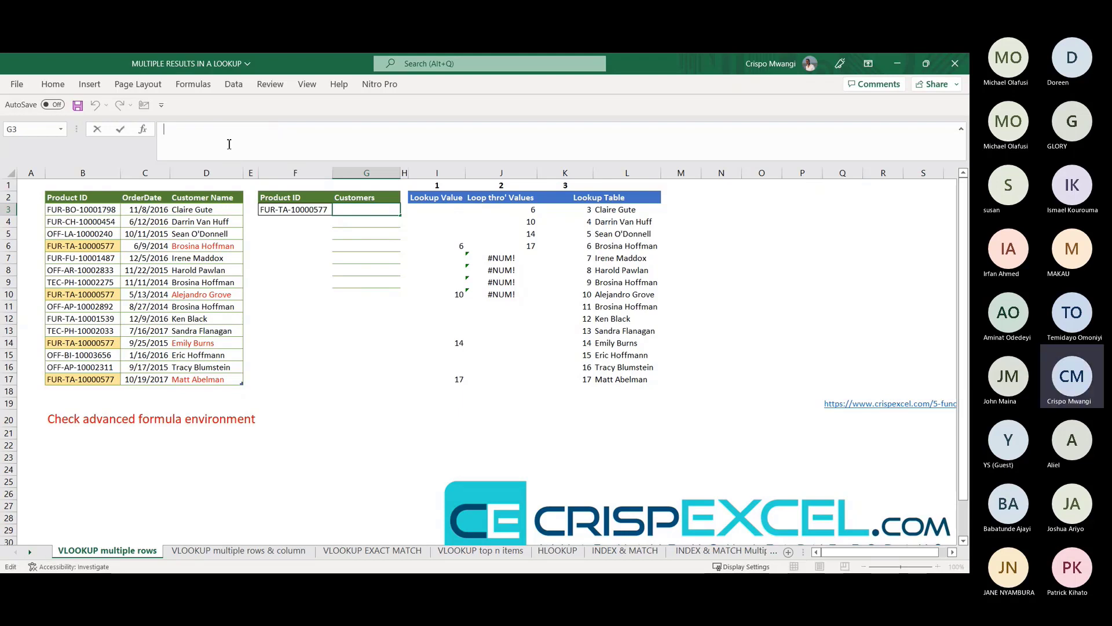
pyautogui.write('=')
pyautogui.write('VLOO')
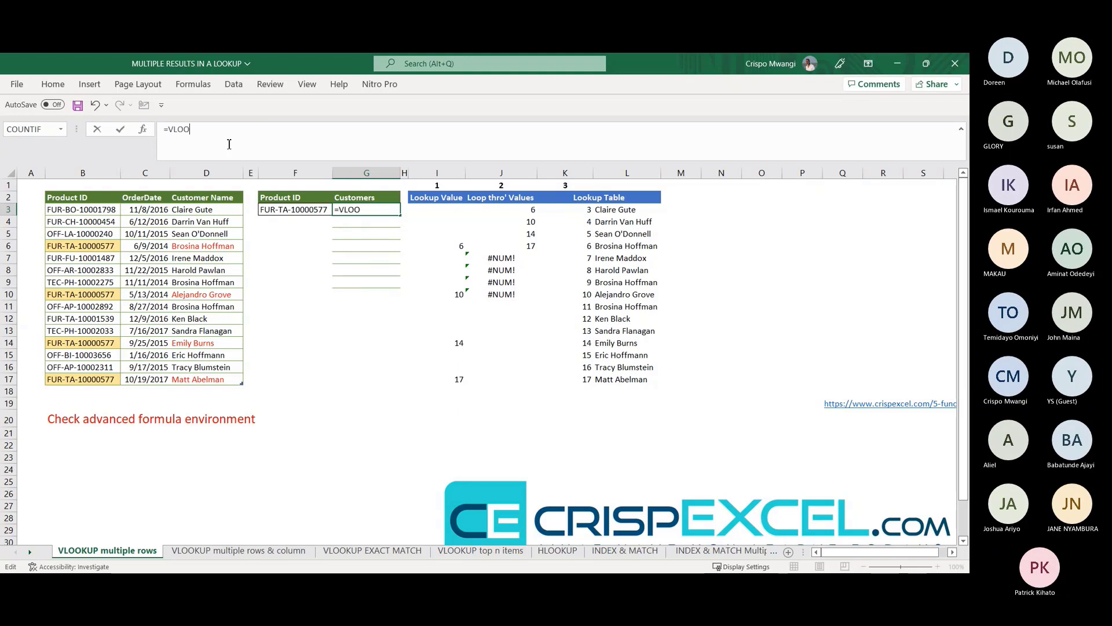
pyautogui.write('KUP')
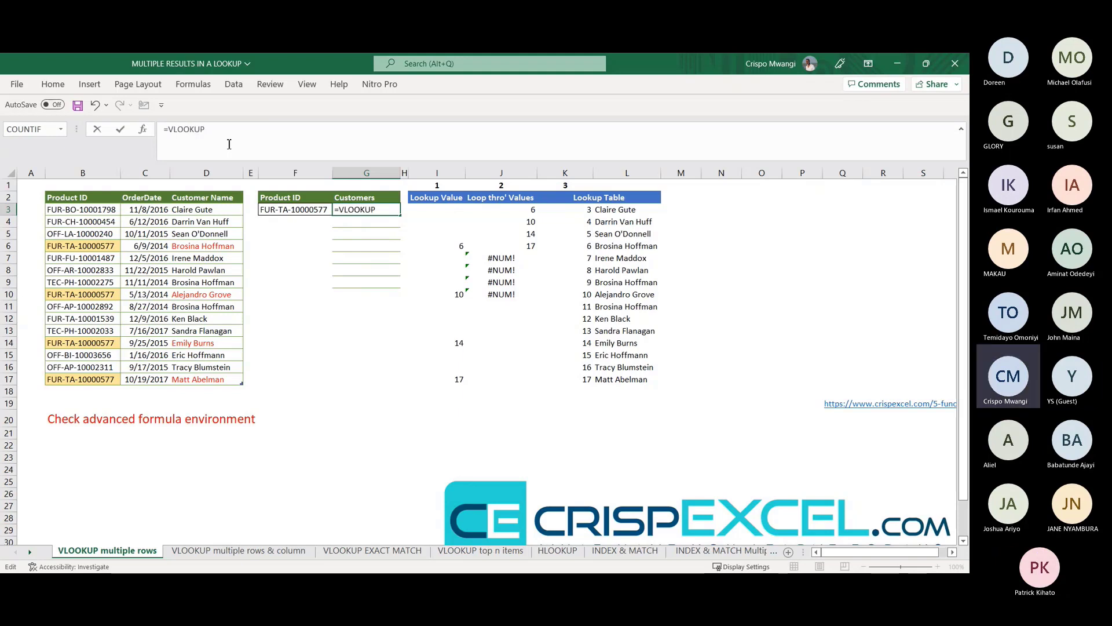
pyautogui.write('(SMALL')
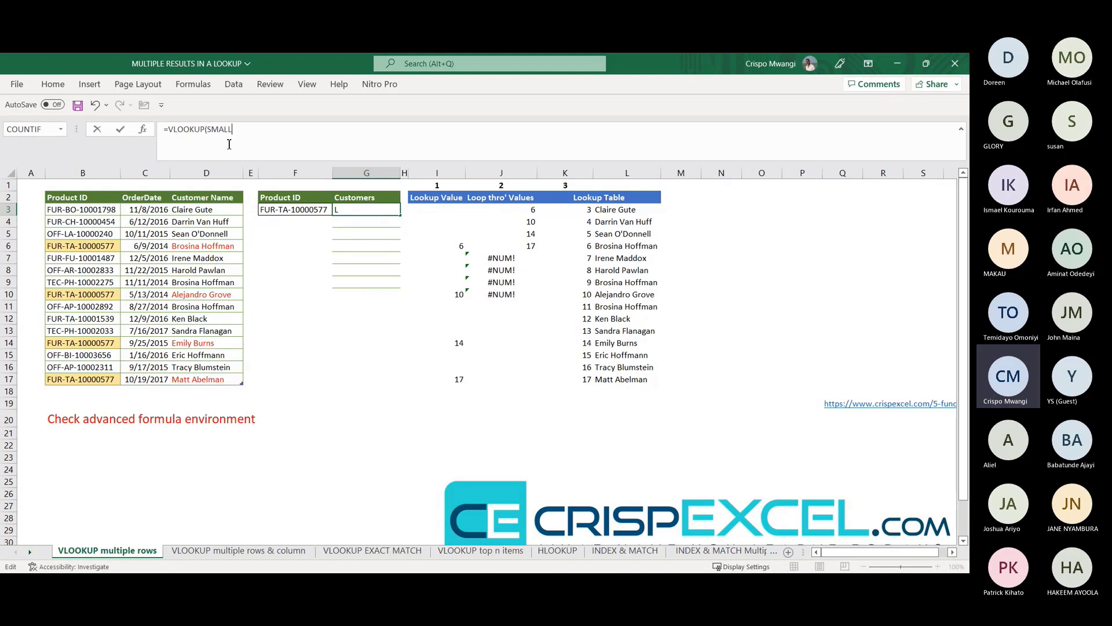
# Step: Set the array of the nested SMALL to IF(tblPdts[Product ID]=$F$3,ROW(tblPdts[Product ID])), with F3 as an absolute reference
pyautogui.write('(IF(')
pyautogui.click(88, 193)
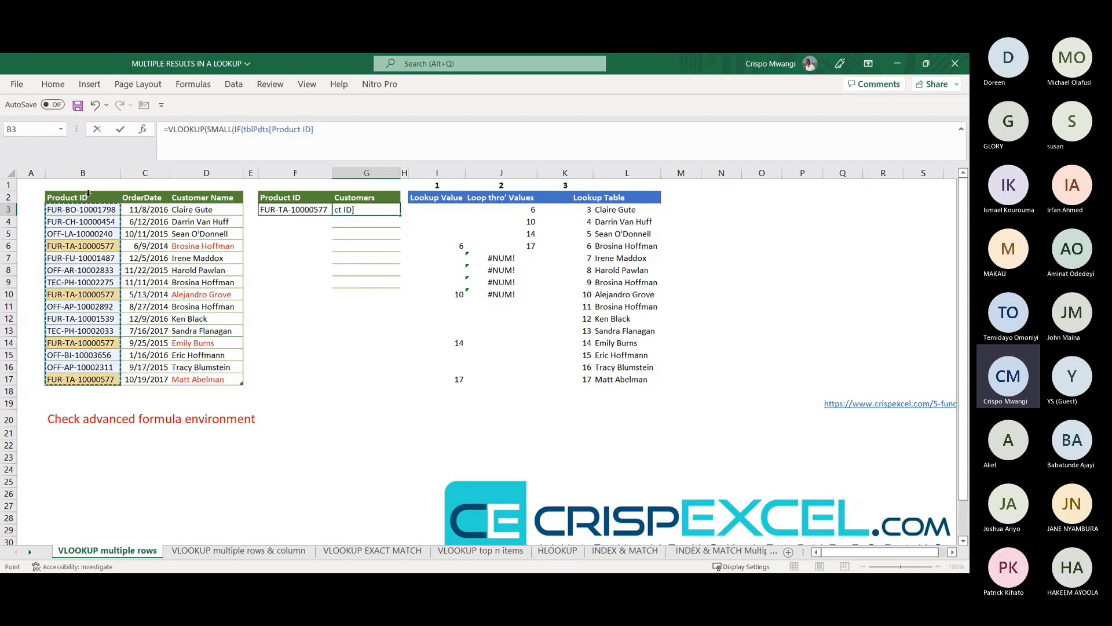
pyautogui.write('=')
pyautogui.click(277, 212)
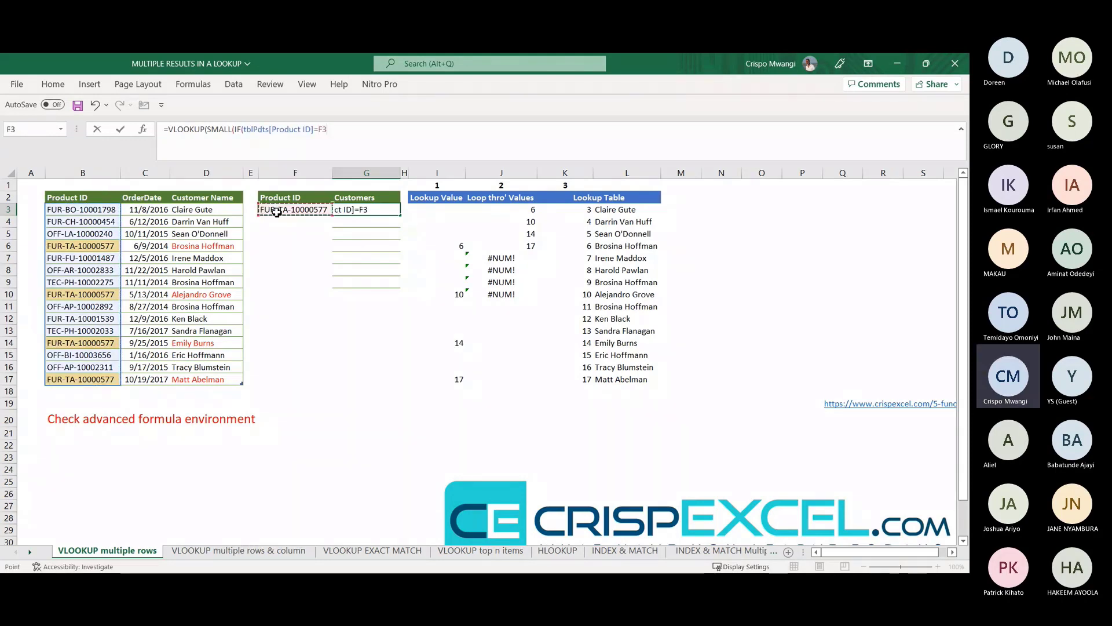
pyautogui.press('F4')
pyautogui.write(',ROW')
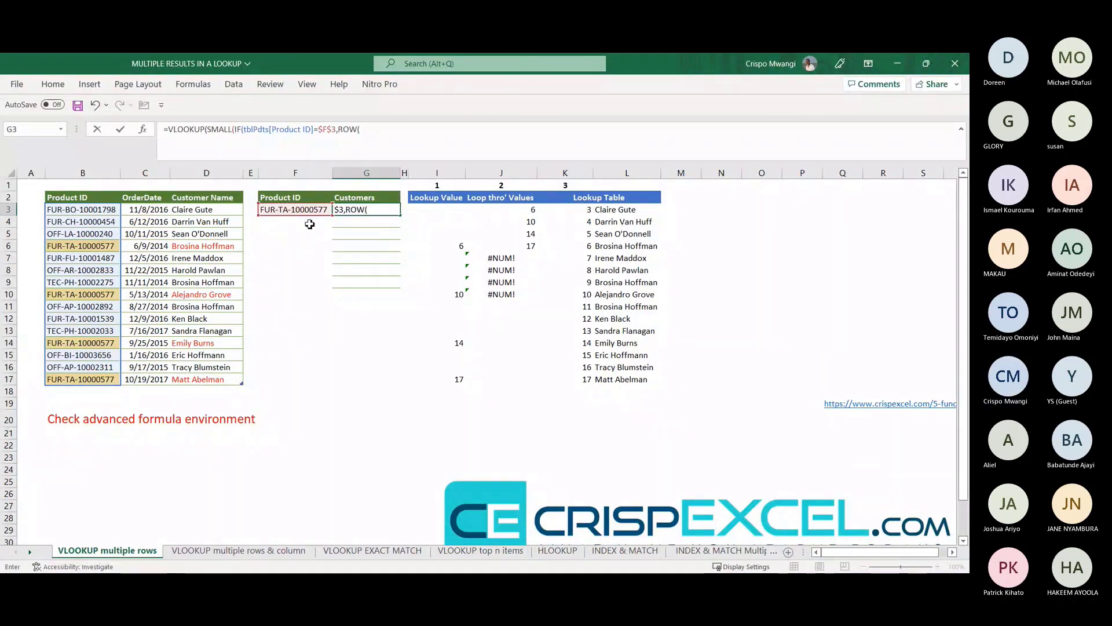
pyautogui.write('(')
pyautogui.click(83, 191)
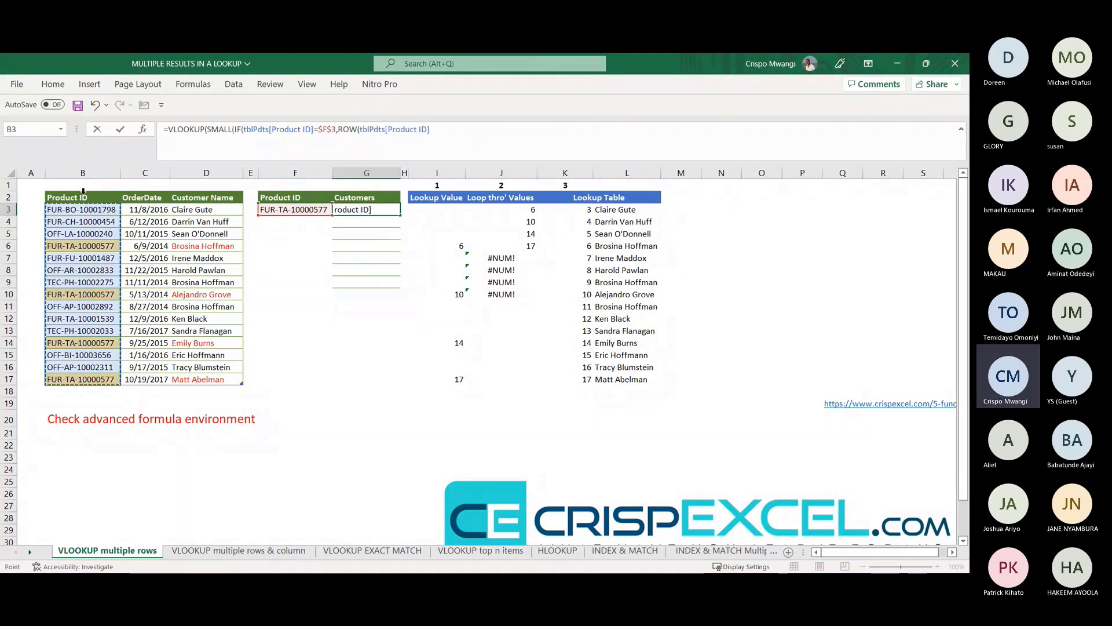
pyautogui.write(')')
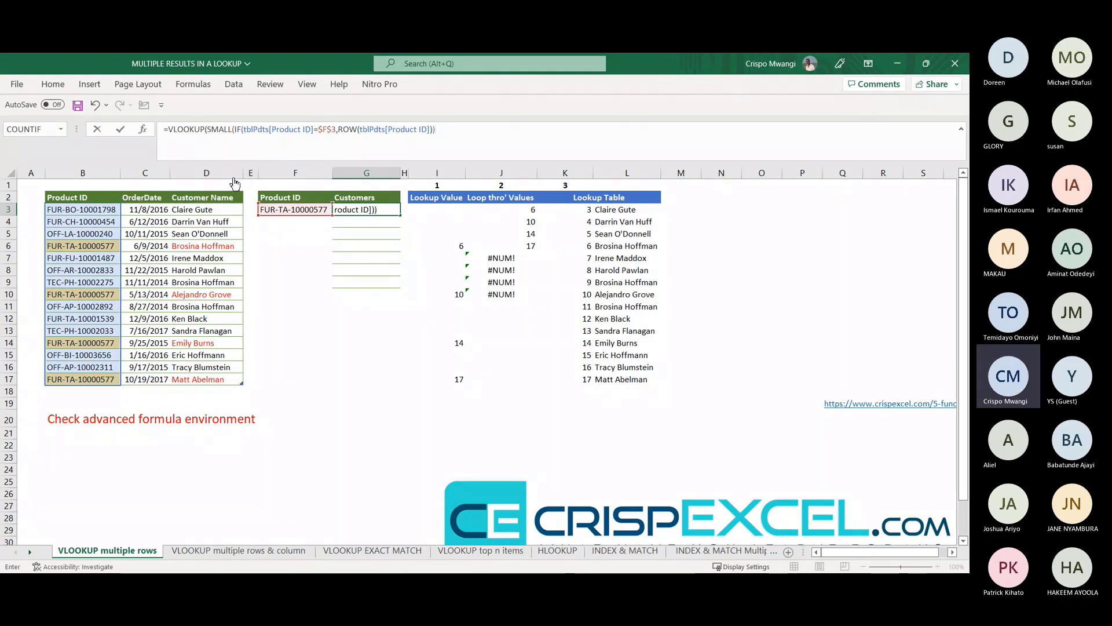
# Step: Set the k argument of the nested SMALL to ROW(A1) and close the lookup value argument
pyautogui.write(',ROW(')
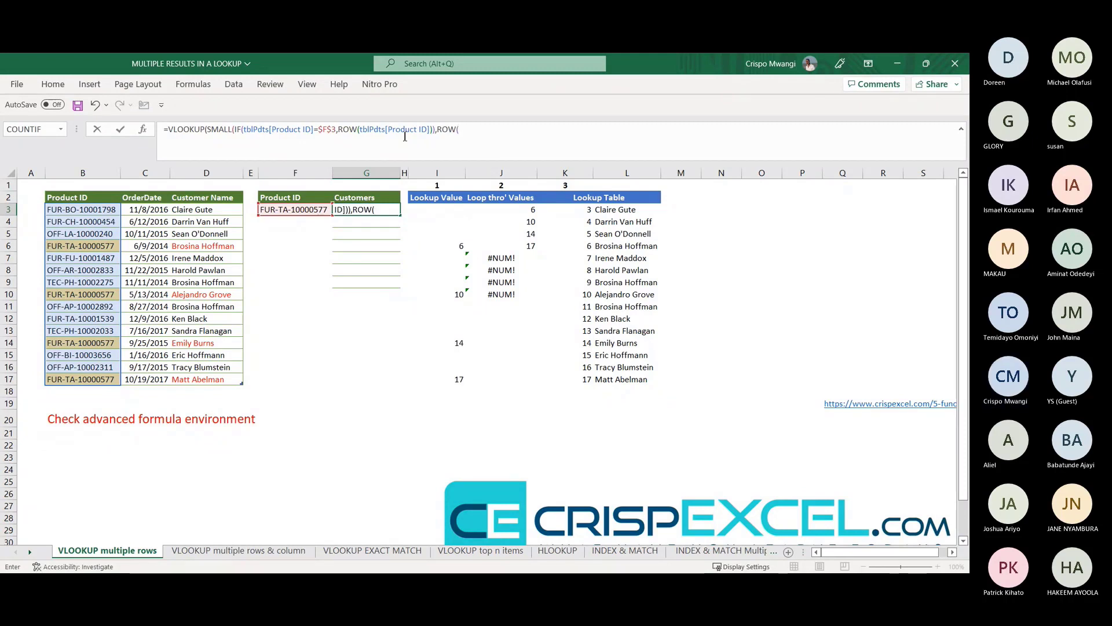
pyautogui.click(34, 186)
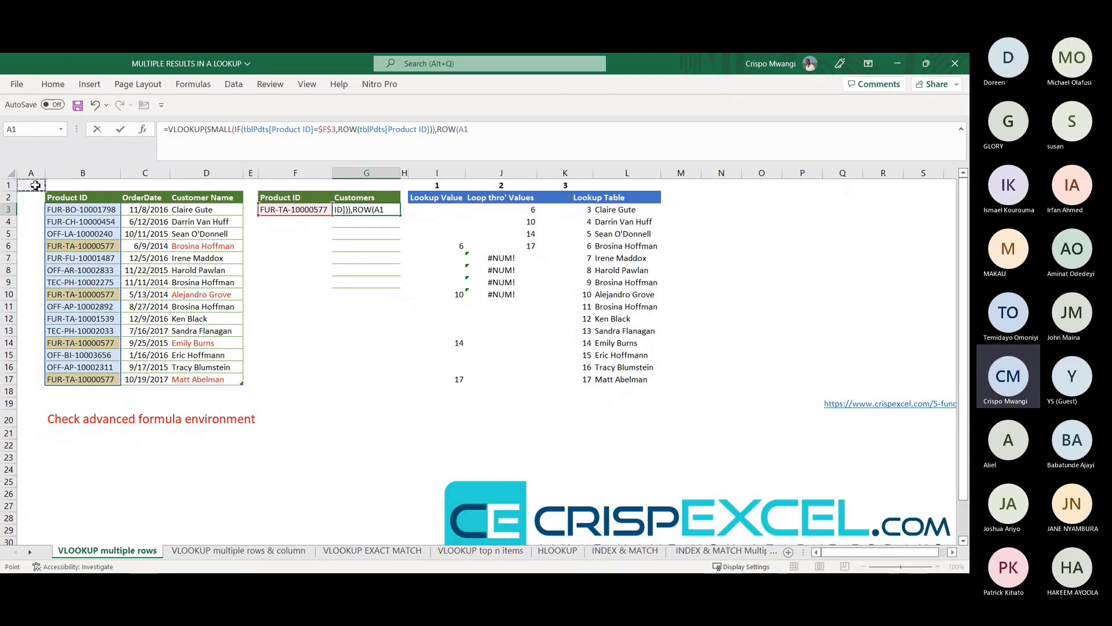
pyautogui.write(')),')
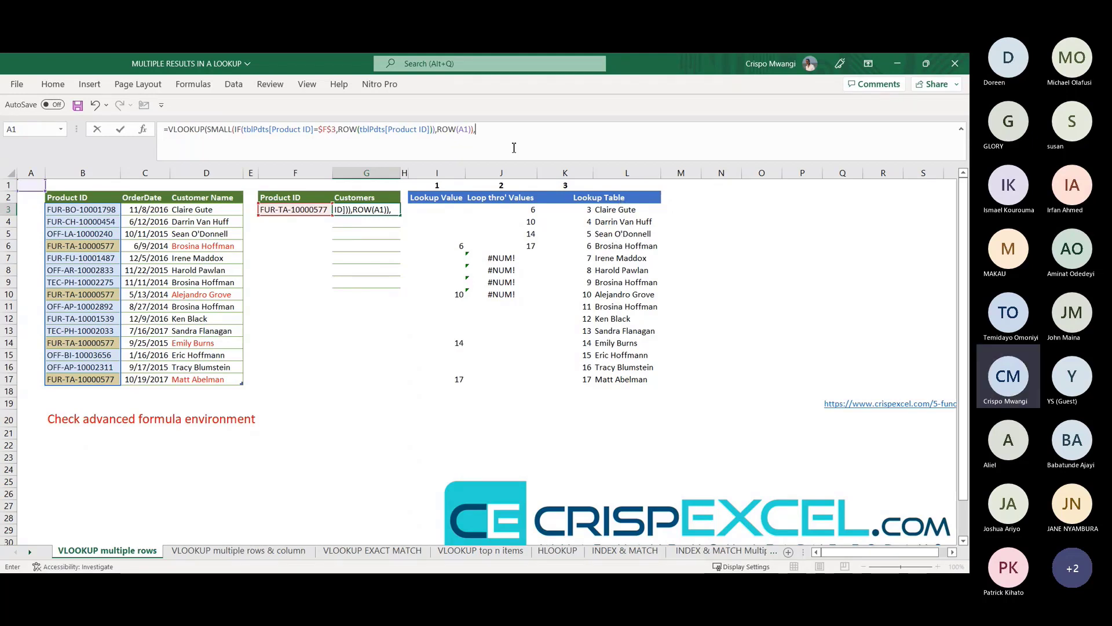
# Step: Set the VLOOKUP table array in G3 to CHOOSE({1,2},ROW(tblPdts[Product ID]),tblPdts[Customer Name])
pyautogui.write('CHOOSE')
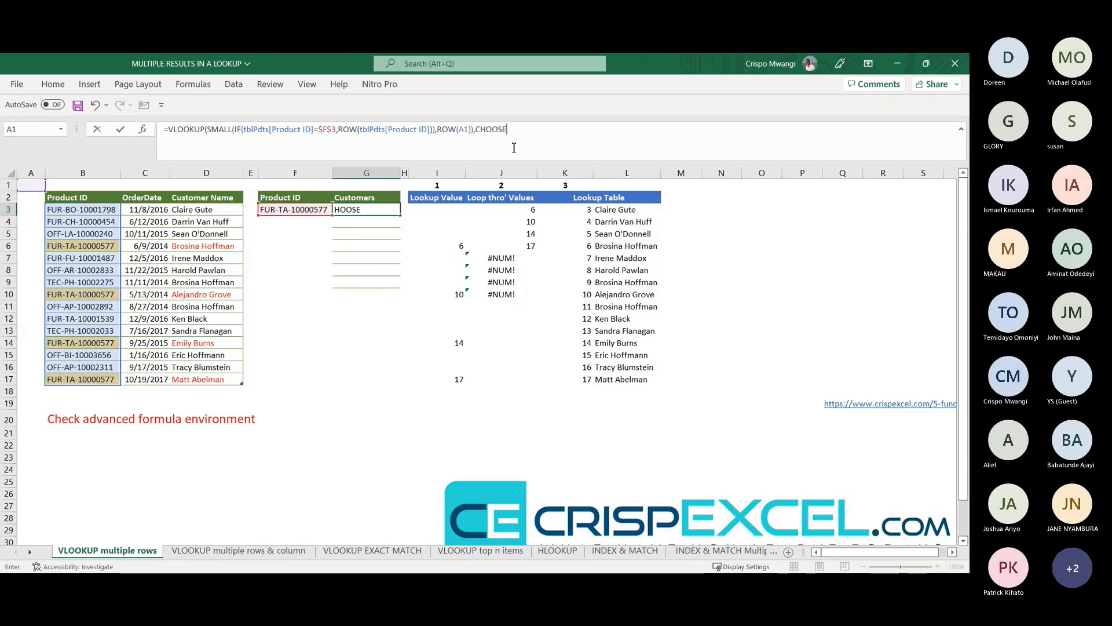
pyautogui.write('(')
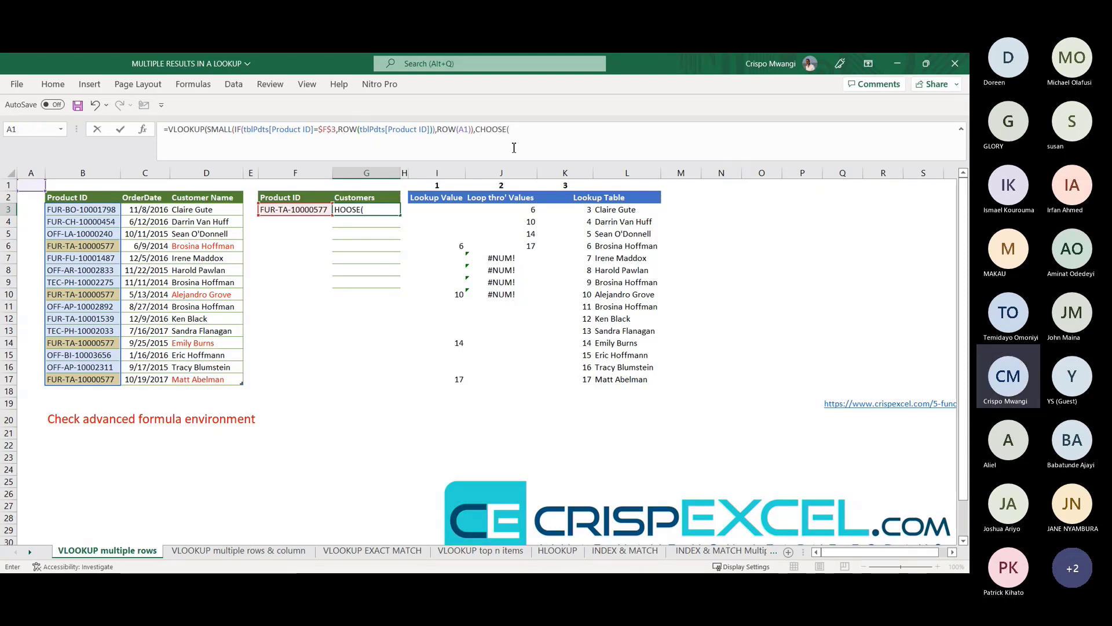
pyautogui.write('{1,2},')
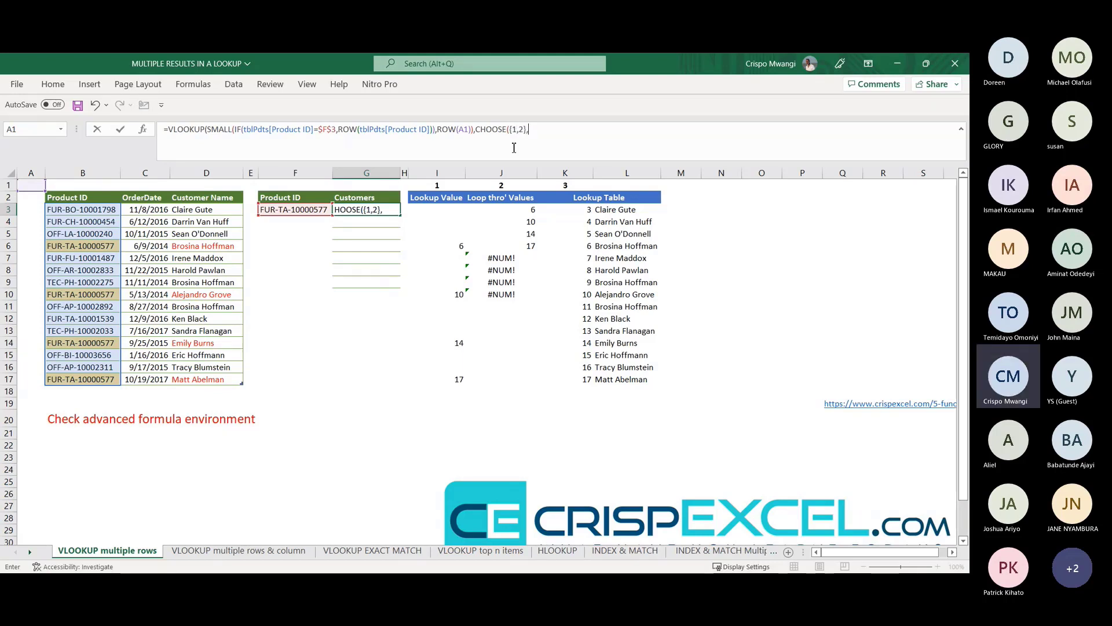
pyautogui.write('ROW(')
pyautogui.click(86, 193)
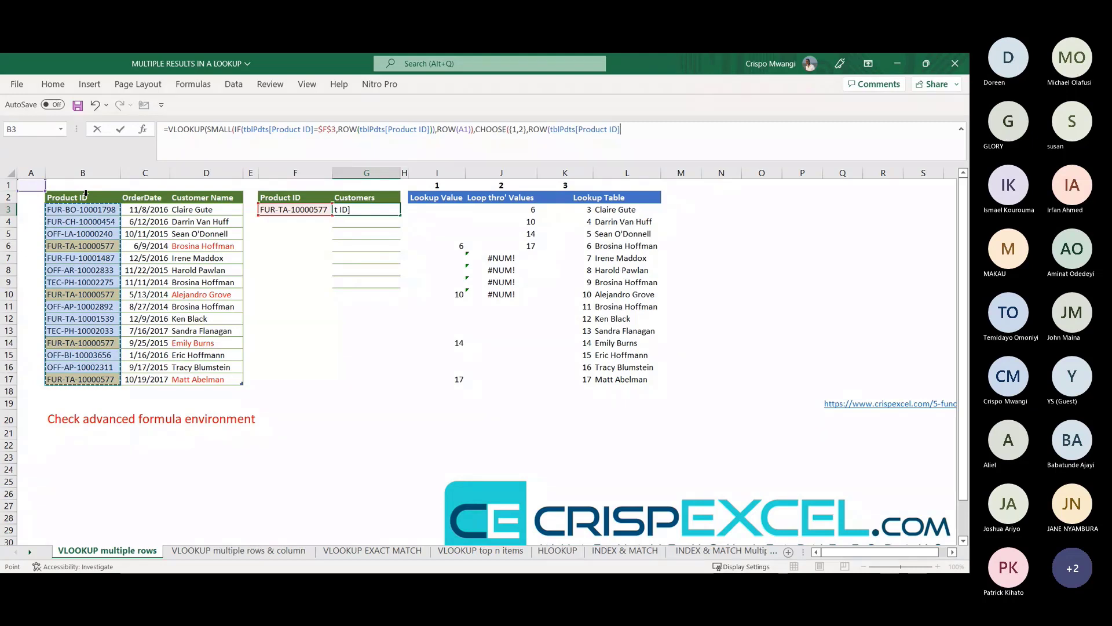
pyautogui.write('),')
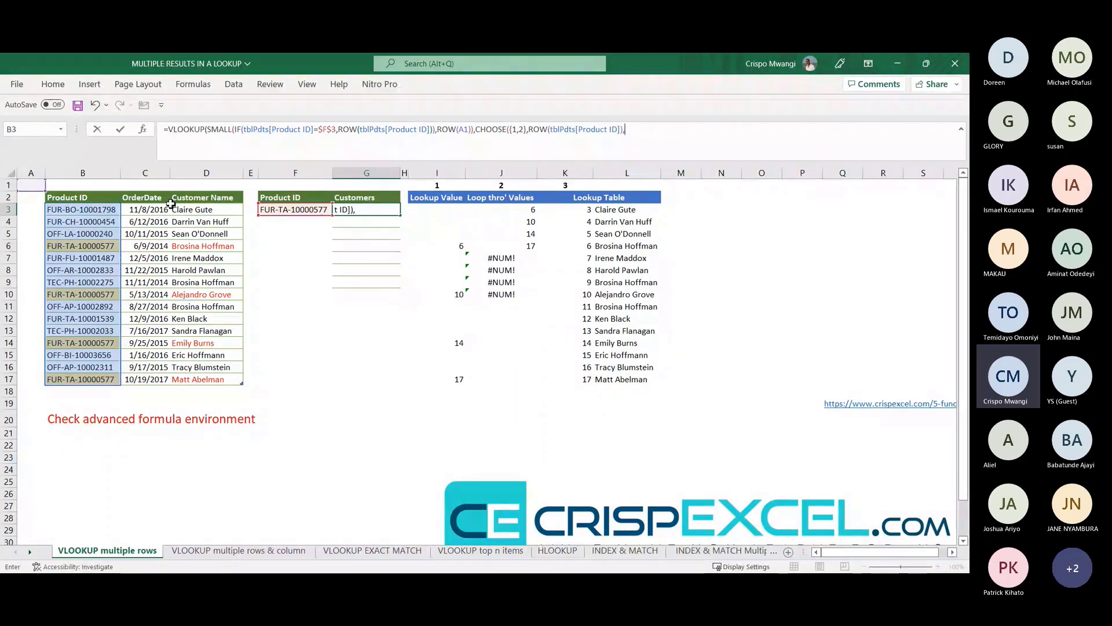
pyautogui.click(196, 193)
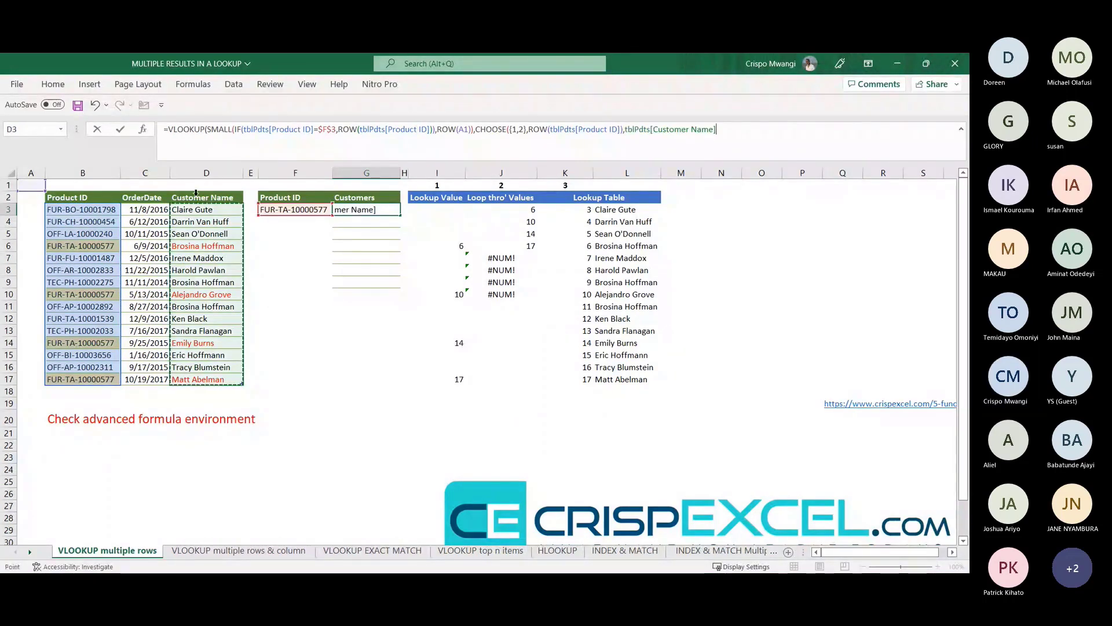
pyautogui.write(')')
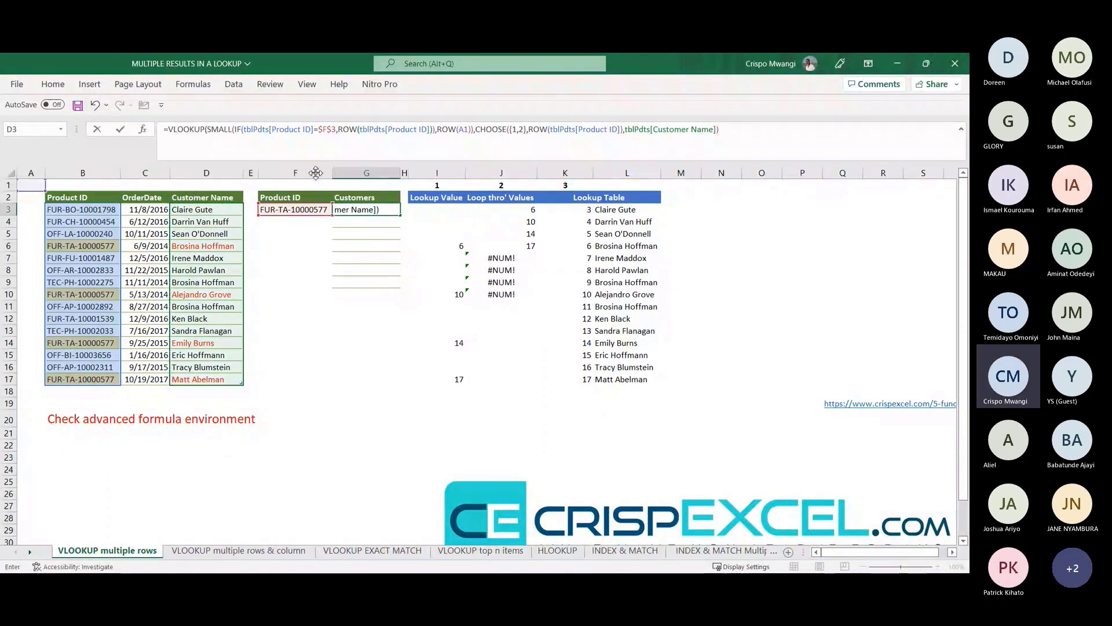
# Step: Finish the VLOOKUP in G3 with column index 2 and FALSE for exact match, and fill the formula down to G9
pyautogui.write(',')
pyautogui.write('2,')
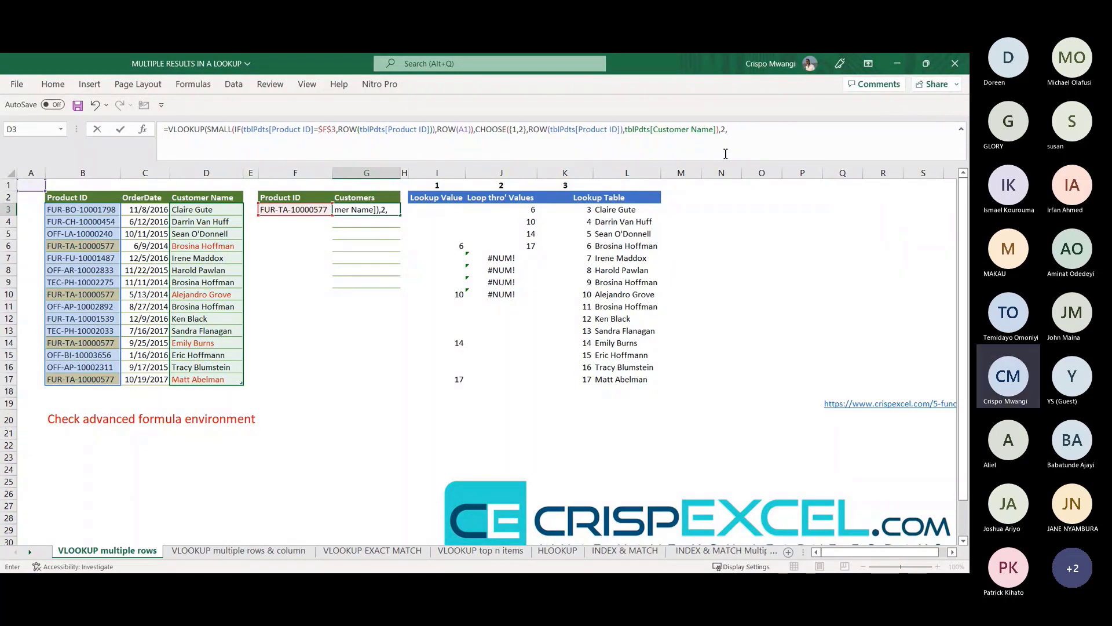
pyautogui.write('FALSE')
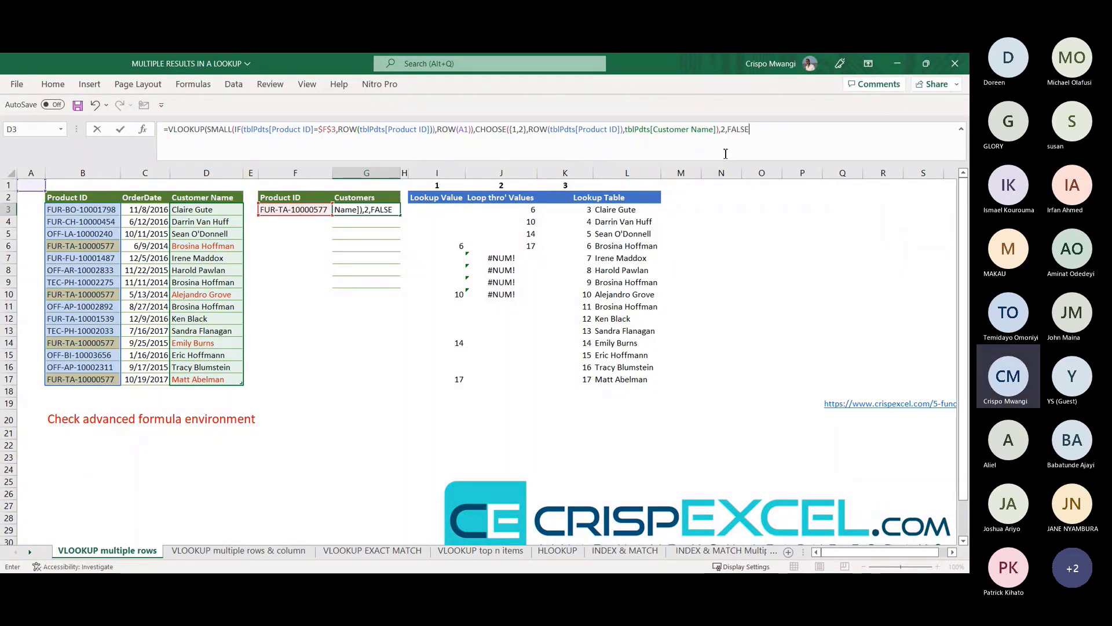
pyautogui.write(')')
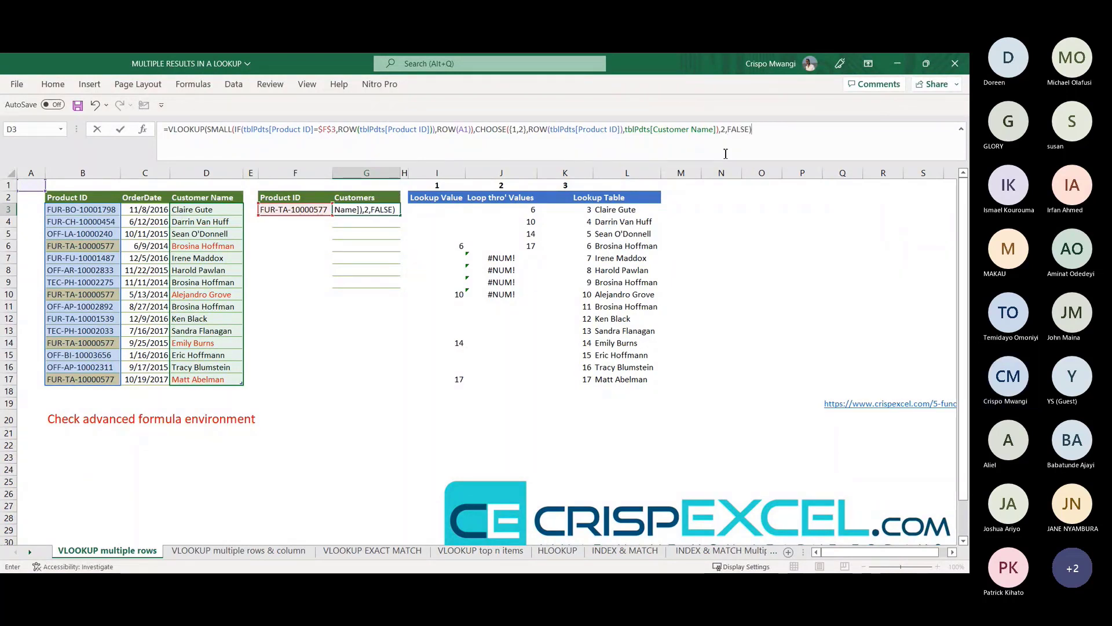
pyautogui.press('Return')
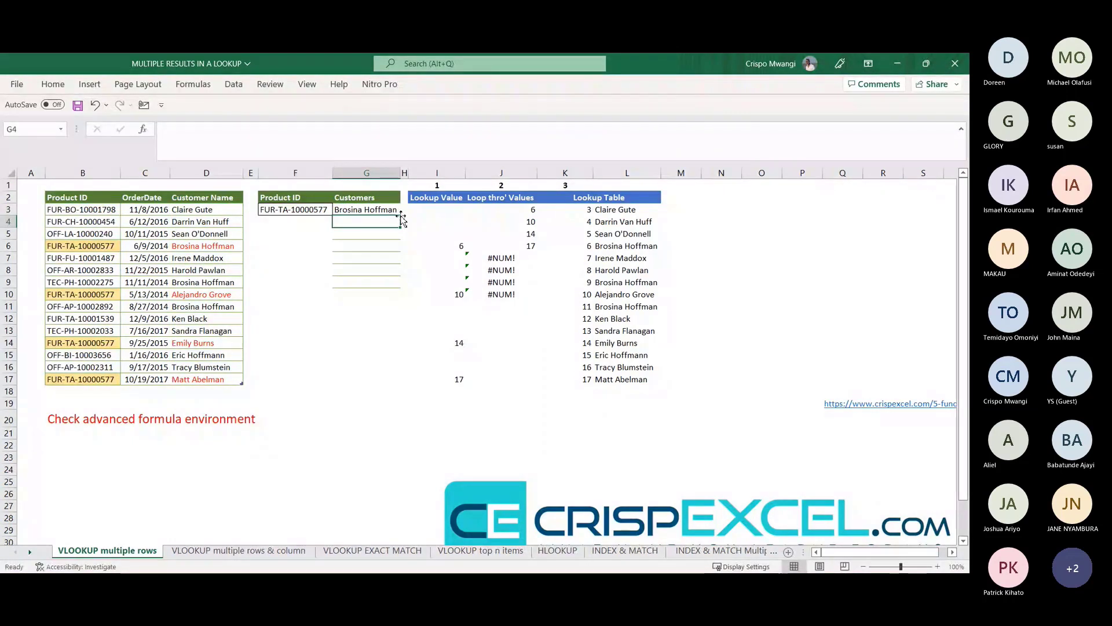
pyautogui.click(396, 210)
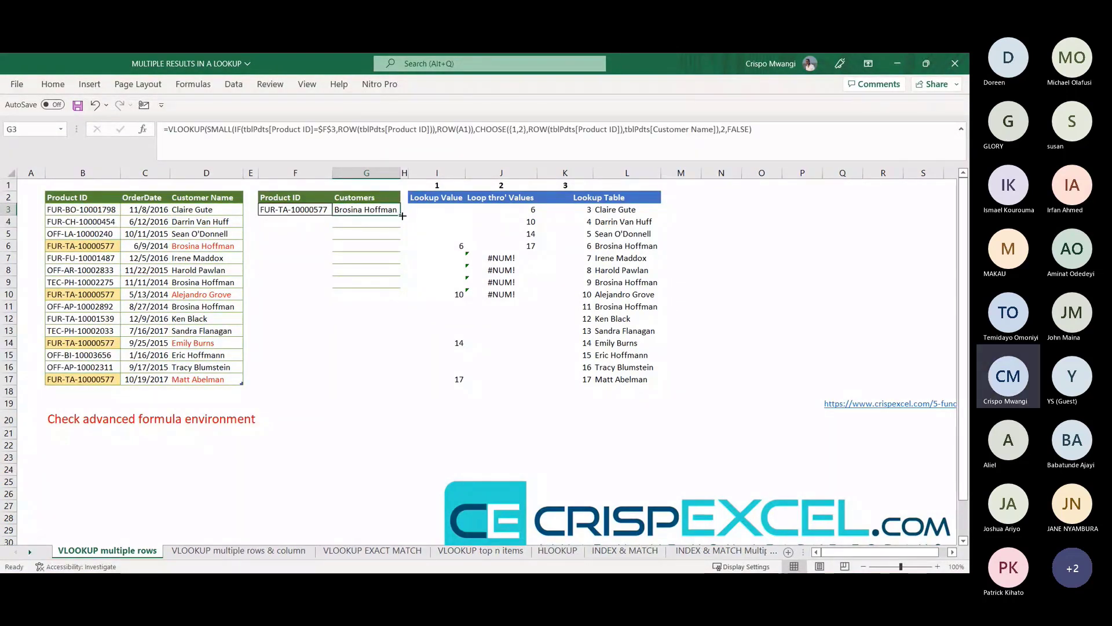
pyautogui.moveTo(400, 215); pyautogui.dragTo(410, 292)
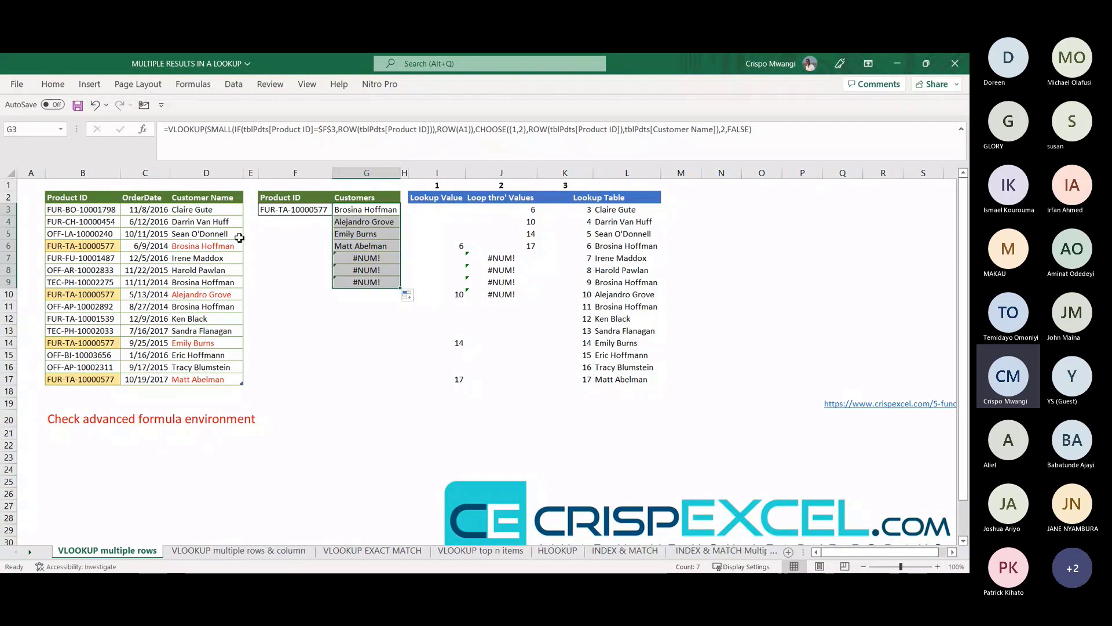
# Step: Check the Customers results against the highlighted table entries in D6, D10, D14 and D17, and examine cells G7 to G9
pyautogui.click(217, 246)
pyautogui.click(216, 296)
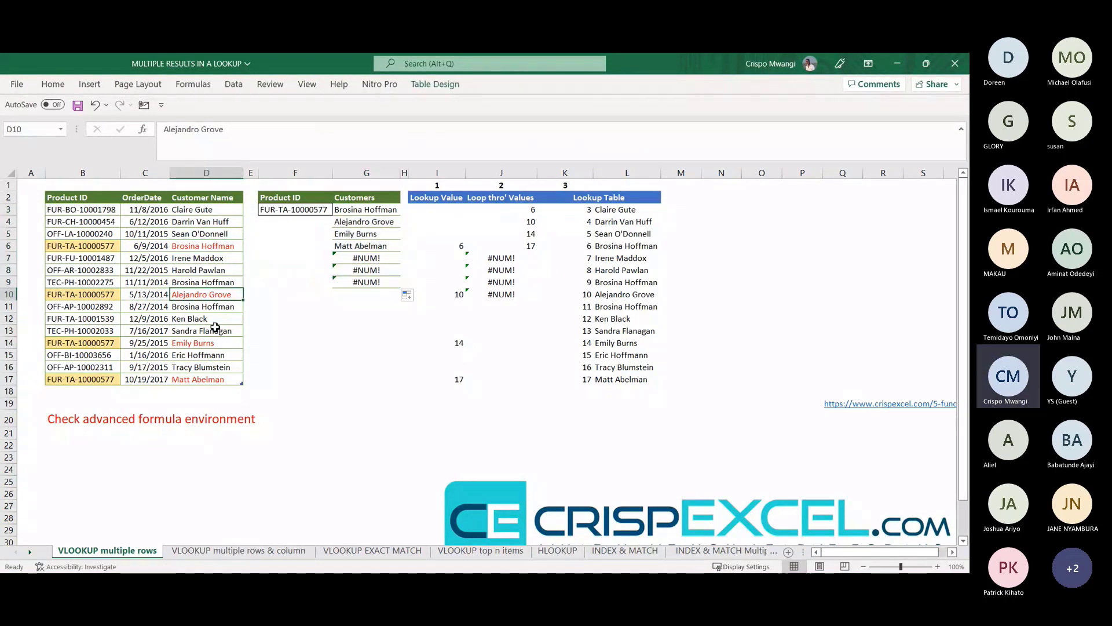
pyautogui.click(208, 342)
pyautogui.click(211, 379)
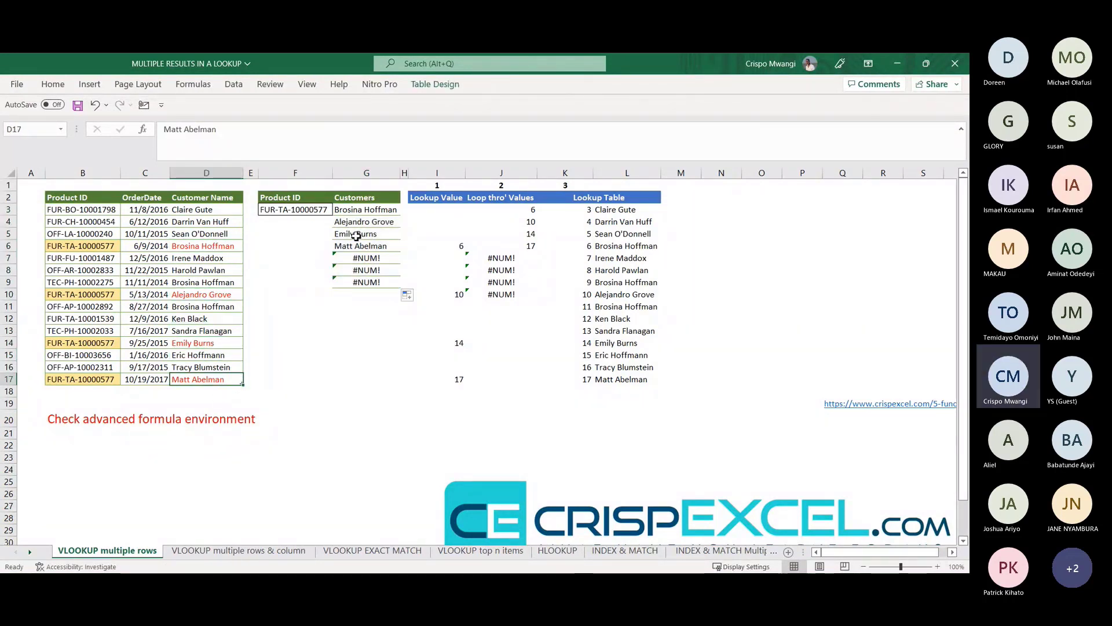
pyautogui.click(311, 209)
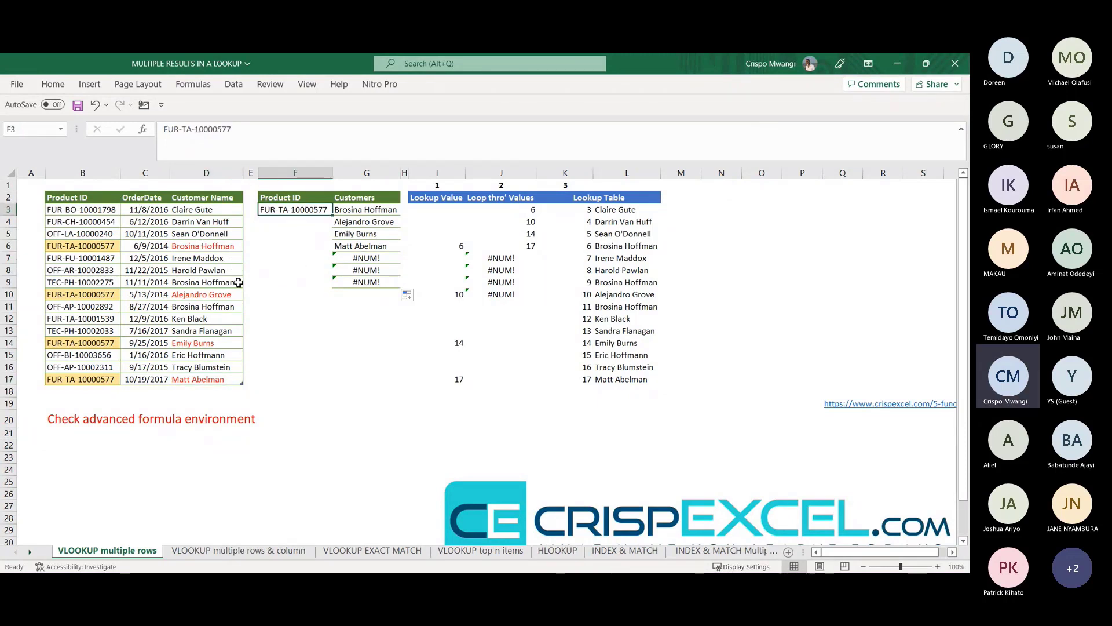
pyautogui.click(198, 245)
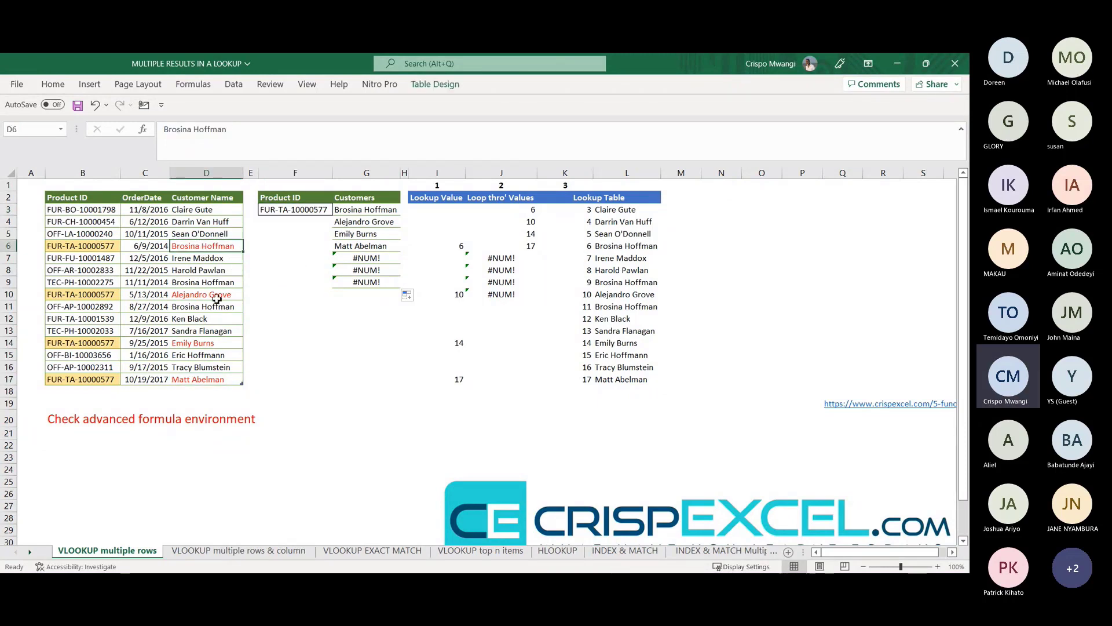
pyautogui.click(214, 294)
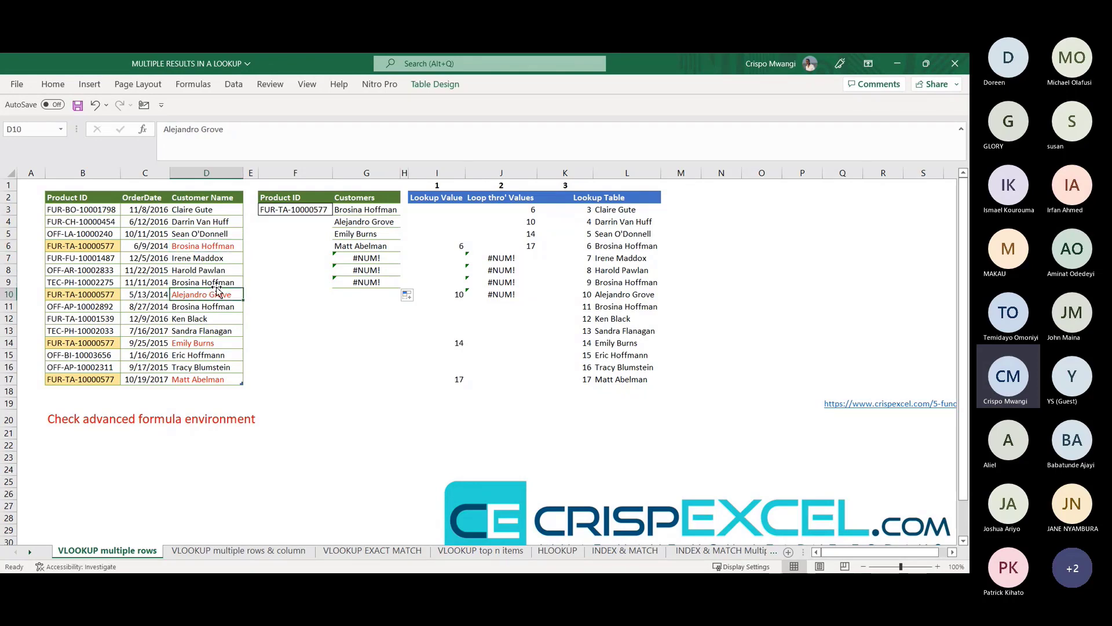
pyautogui.click(200, 344)
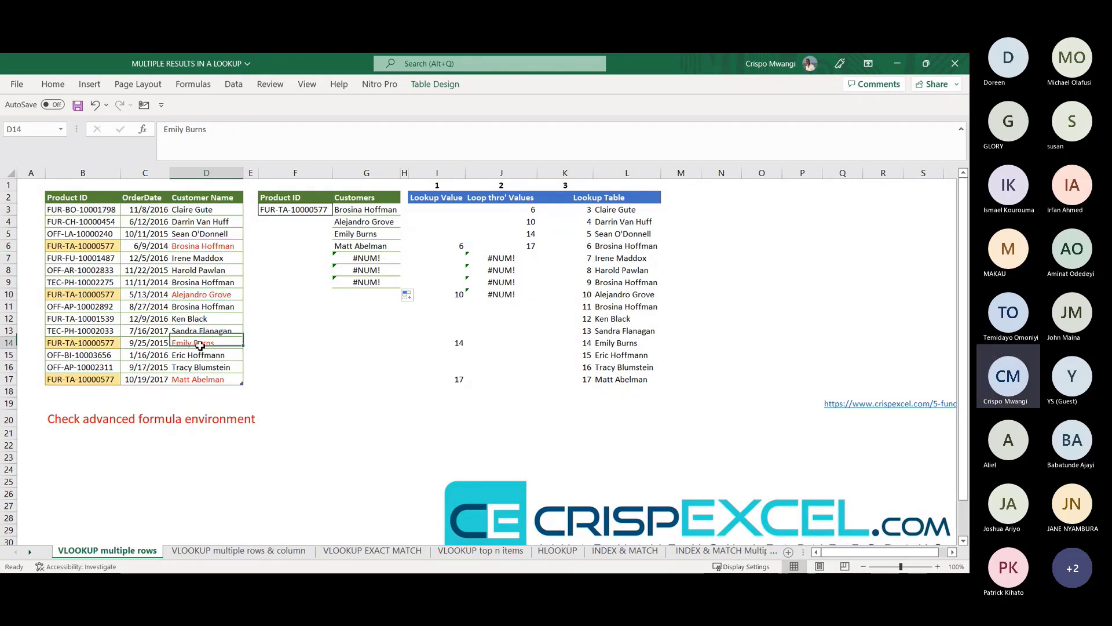
pyautogui.hotkey('ctrl', 'shift', '8')
pyautogui.click(207, 378)
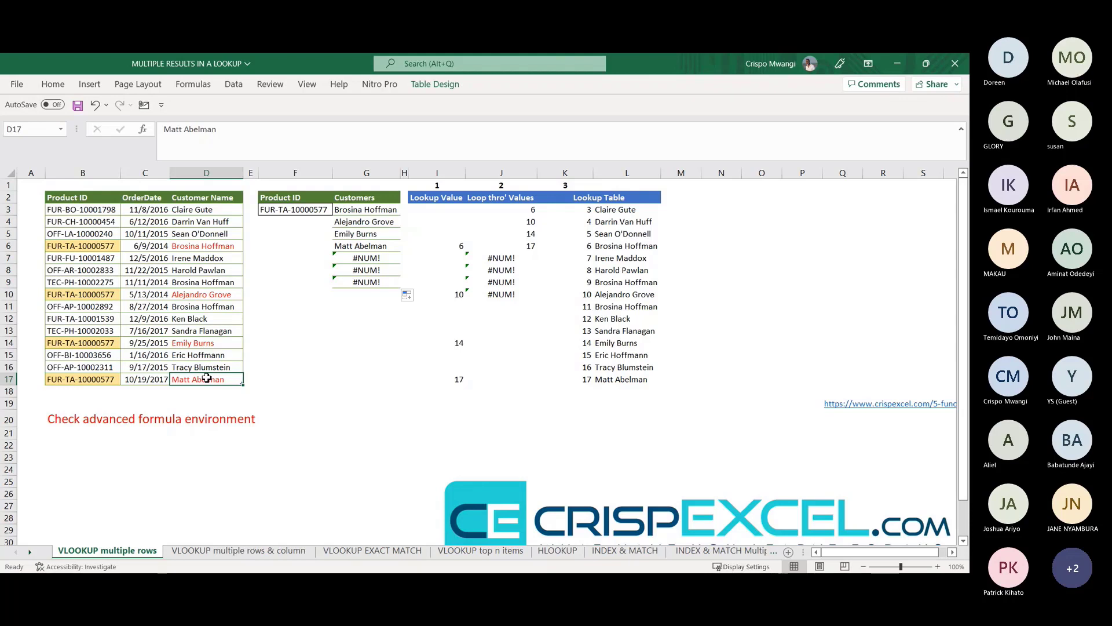
pyautogui.click(358, 258)
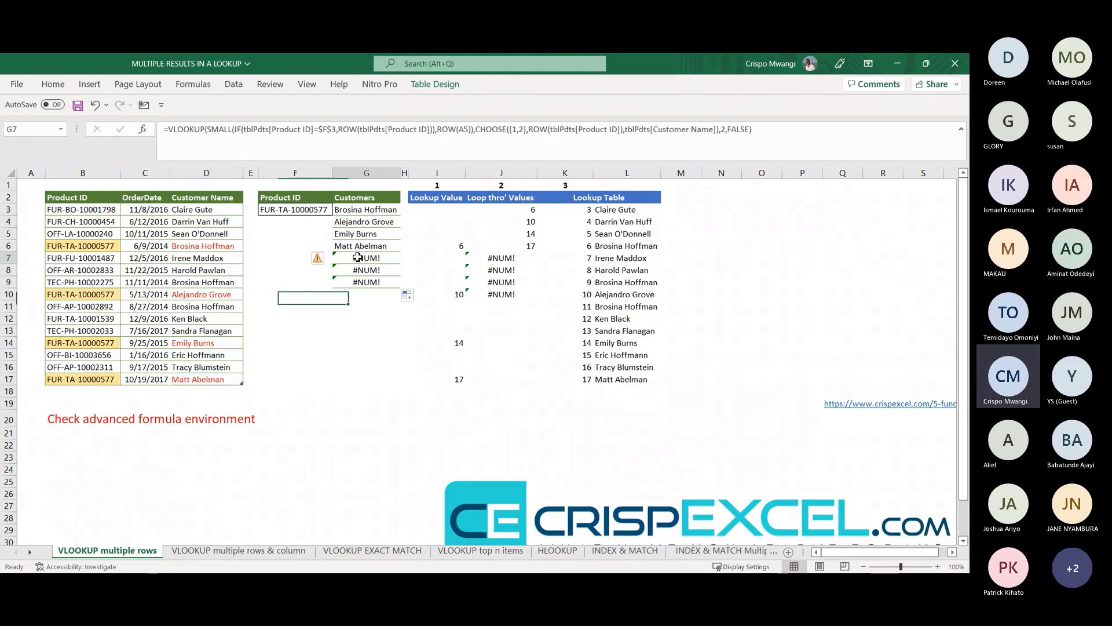
pyautogui.click(361, 271)
pyautogui.click(365, 284)
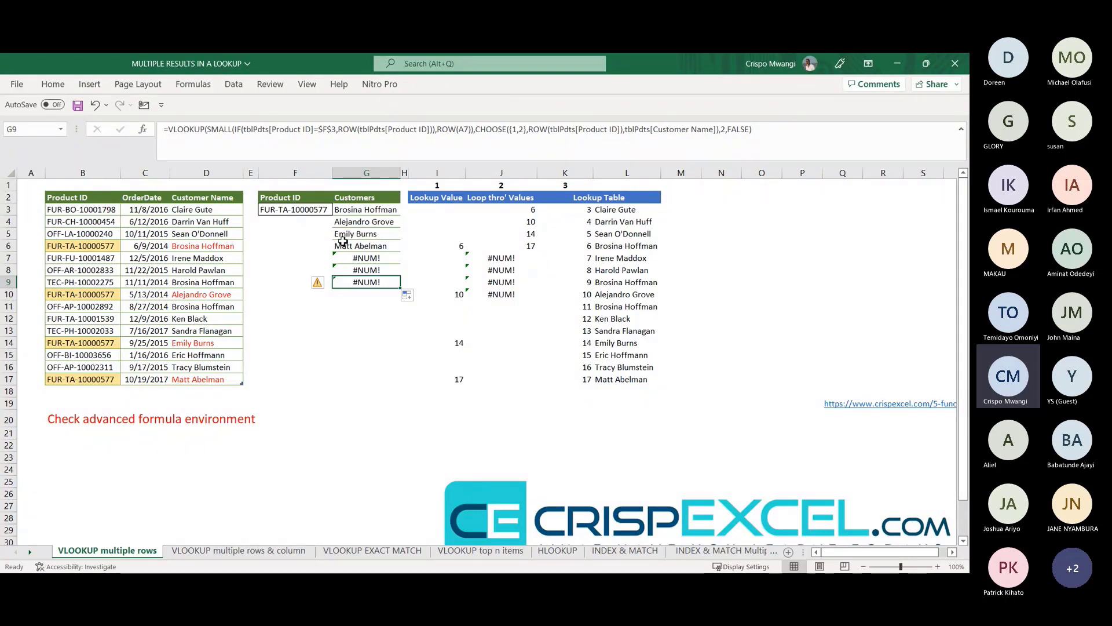
# Step: Wrap the VLOOKUP in G3 in IFERROR with "" as the error value, and fill the formula down to G11
pyautogui.click(354, 211)
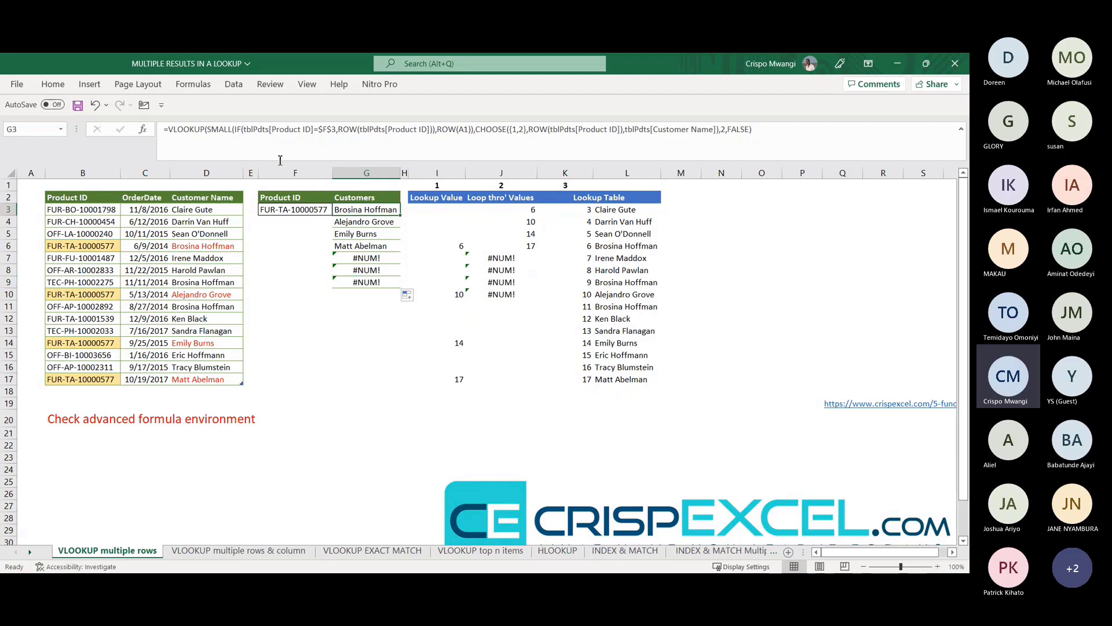
pyautogui.click(169, 132)
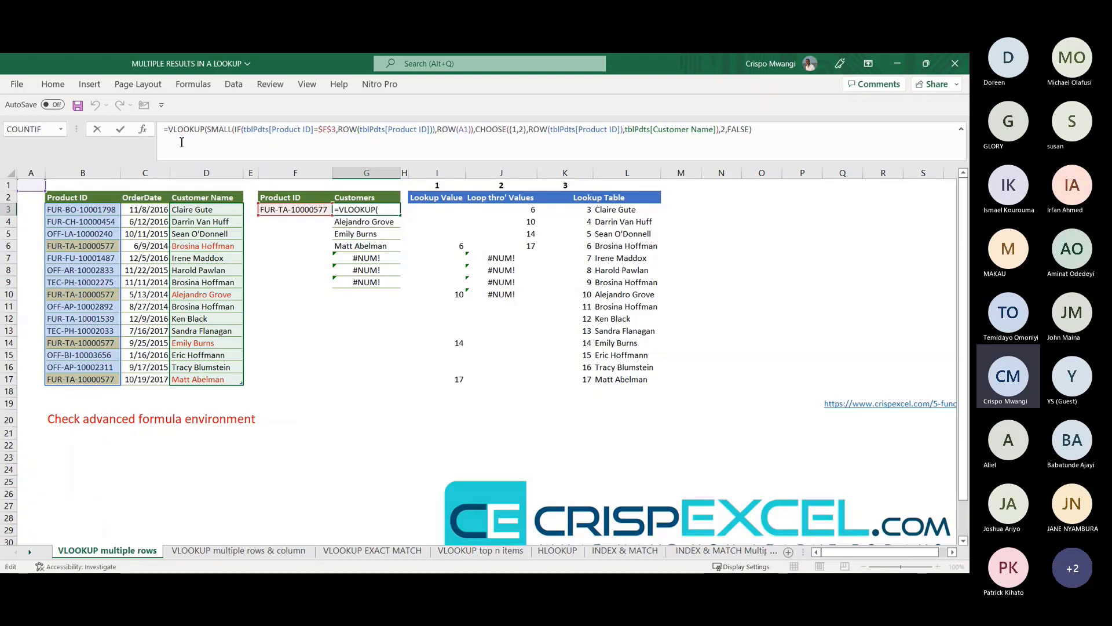
pyautogui.write('IF')
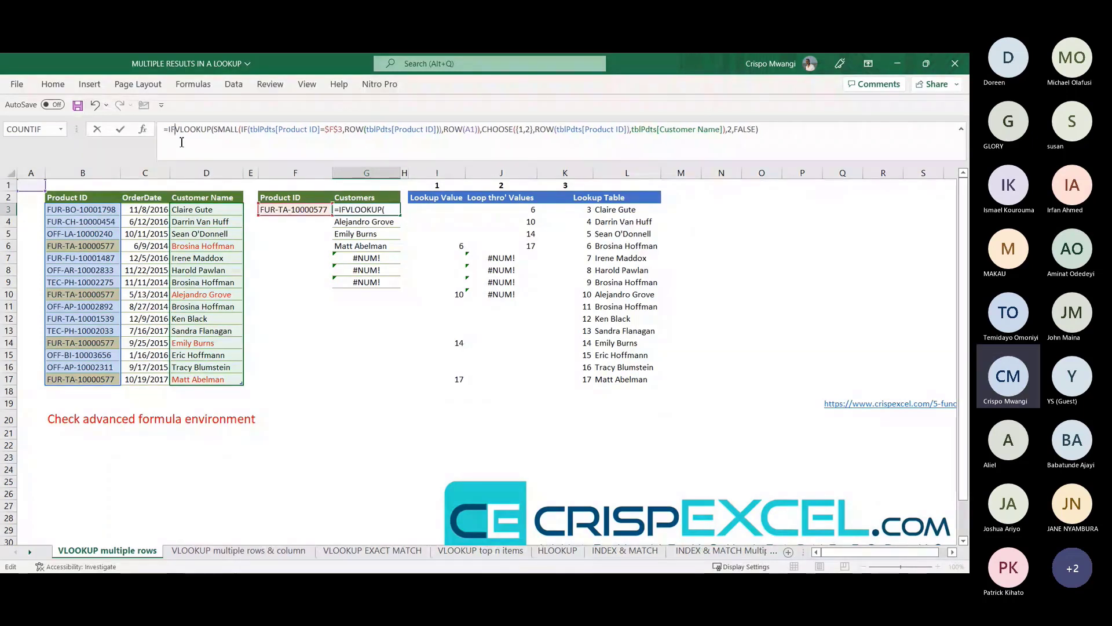
pyautogui.write('ERR')
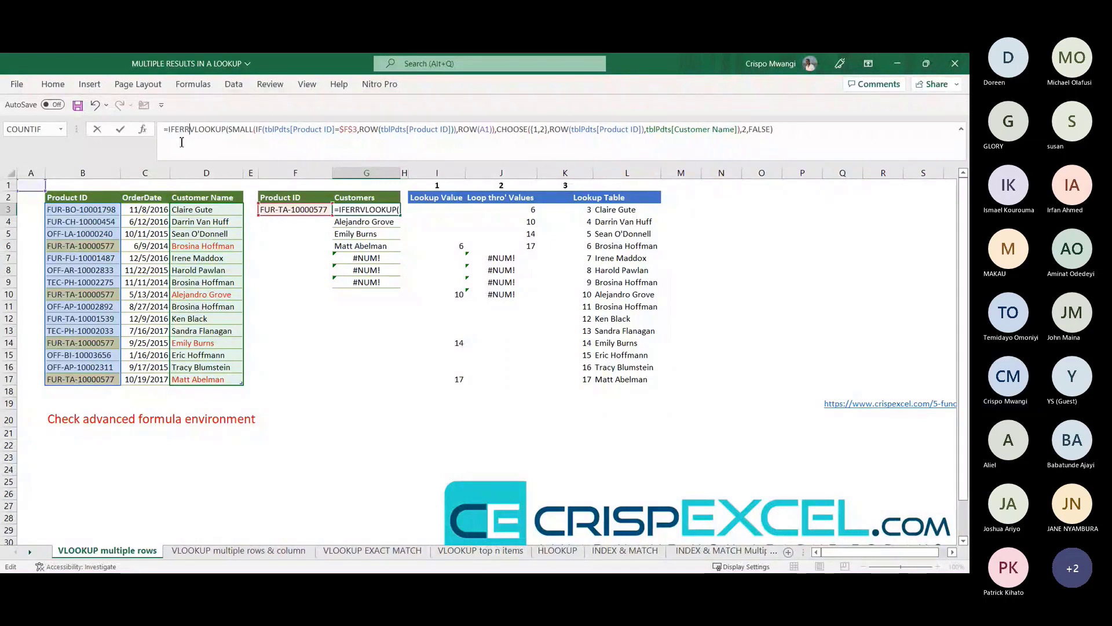
pyautogui.write('OR(')
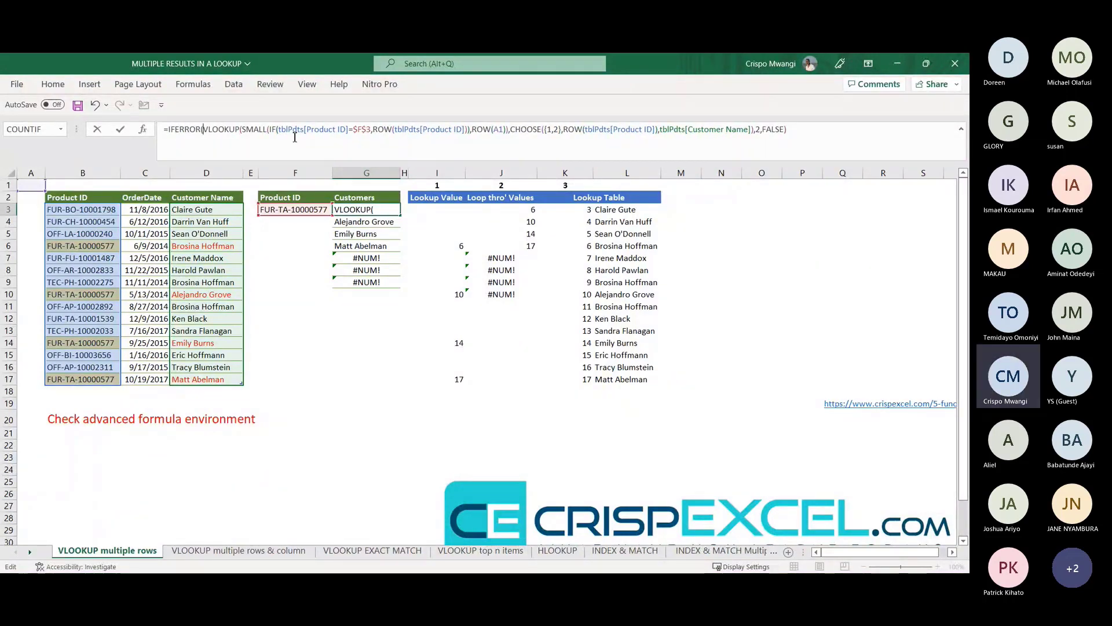
pyautogui.click(792, 133)
pyautogui.write(',"")')
pyautogui.press('Return')
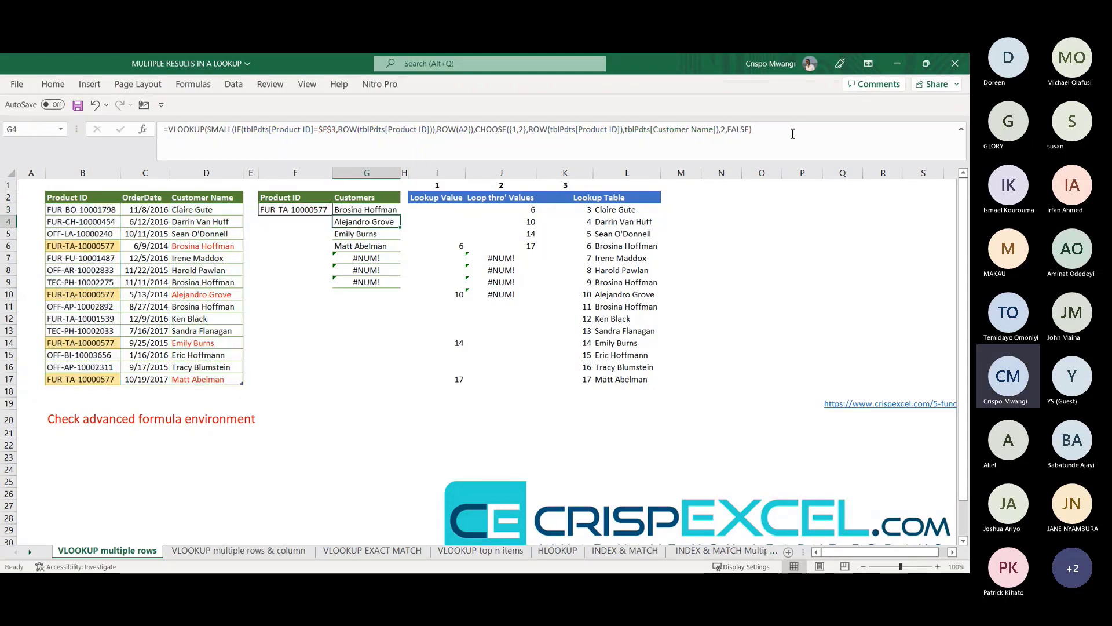
pyautogui.click(362, 210)
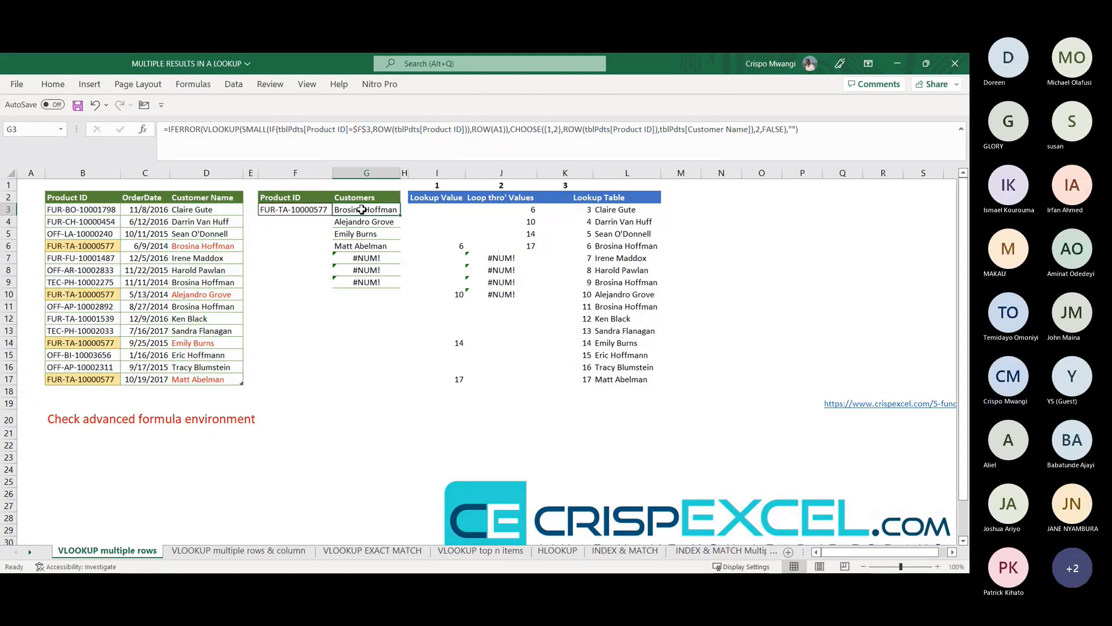
pyautogui.moveTo(400, 215); pyautogui.dragTo(399, 313)
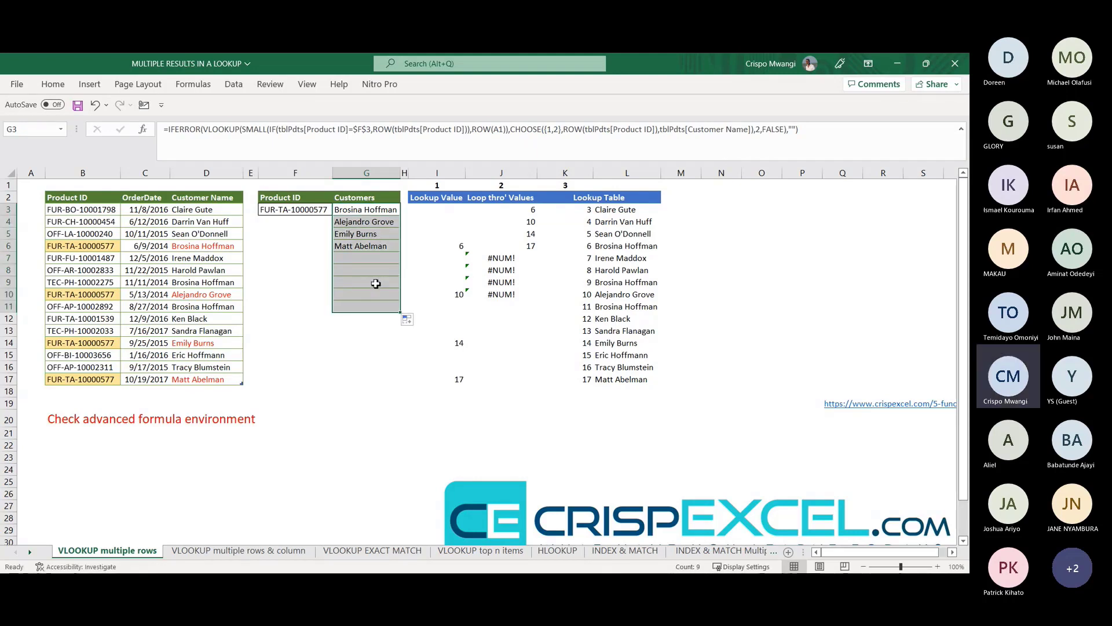
# Step: Open the G3 formula in the Advanced Formula Environment and widen the display to examine its nested structure
pyautogui.click(356, 211)
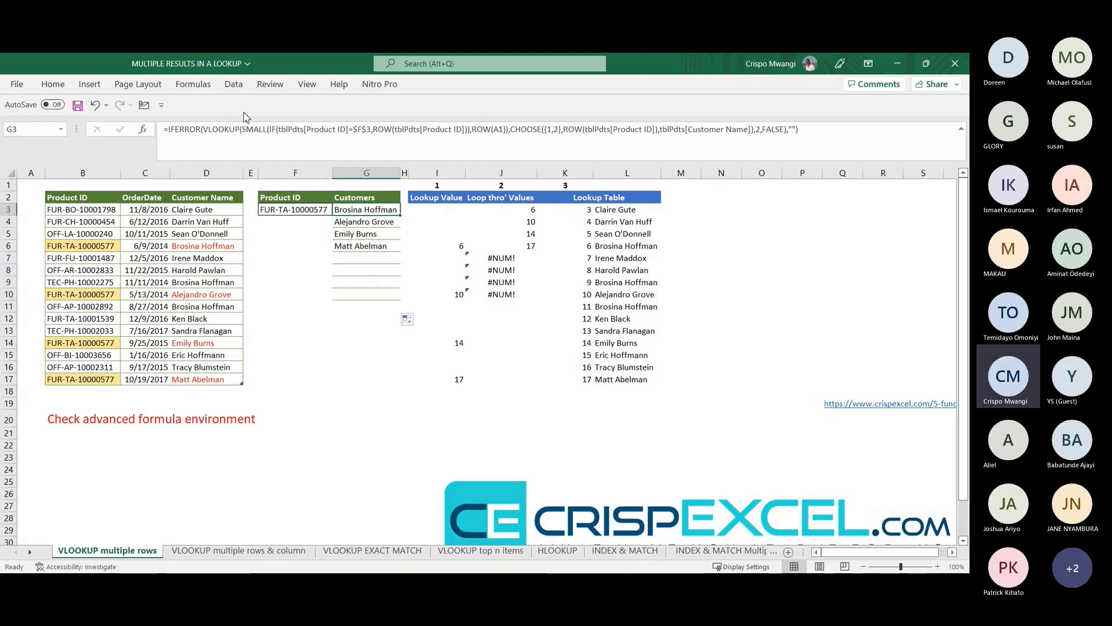
pyautogui.click(58, 84)
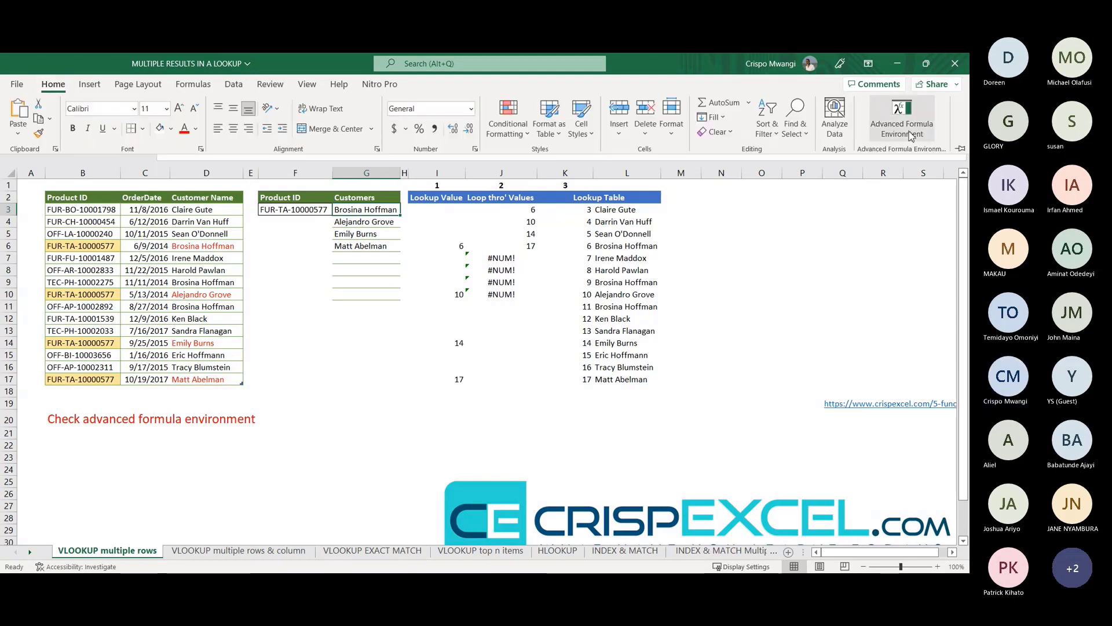
pyautogui.click(912, 135)
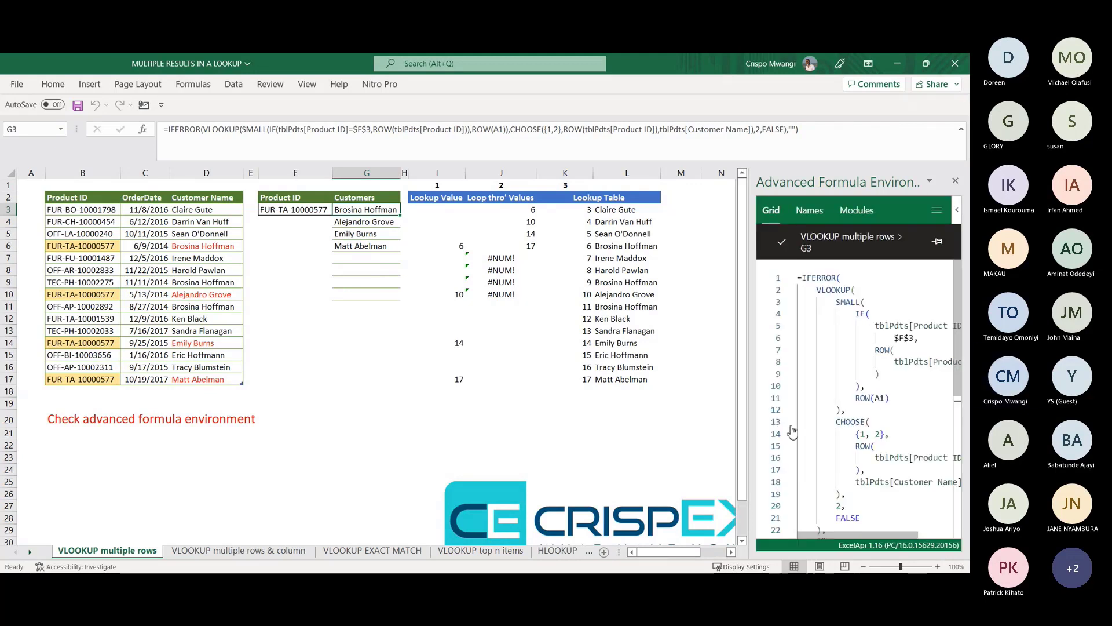
pyautogui.moveTo(752, 359); pyautogui.dragTo(606, 359)
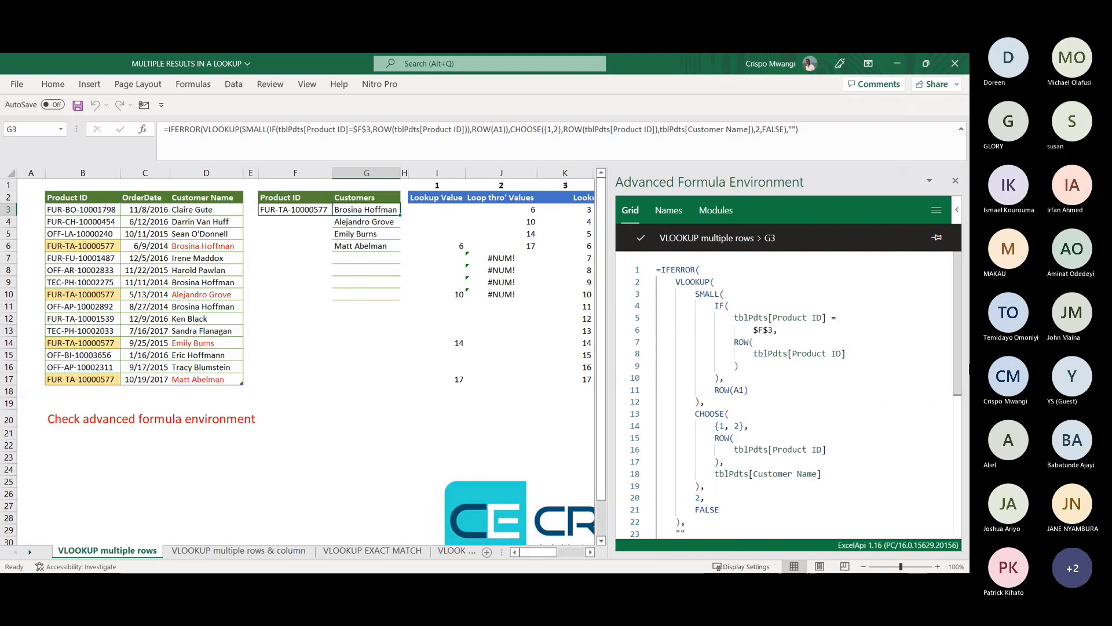
pyautogui.moveTo(958, 327)
pyautogui.mouseDown()
pyautogui.moveTo(958, 346)
pyautogui.moveTo(956, 319)
pyautogui.mouseUp()
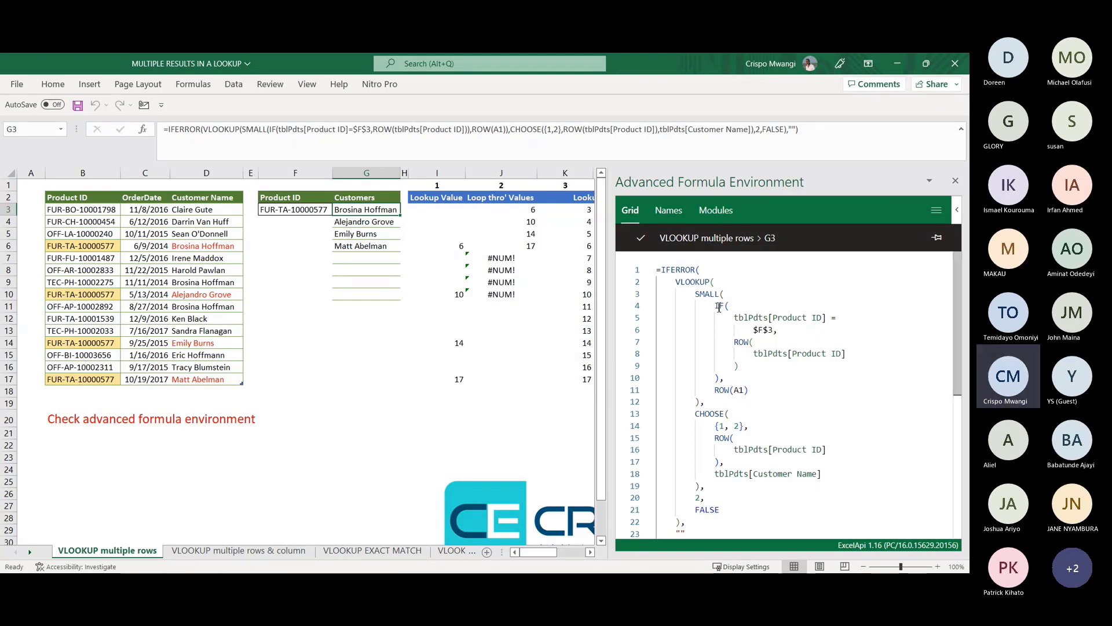
# Step: Compare the nested formulas of G3 and G4 in the Advanced Formula Environment, checking the SMALL and IF arguments
pyautogui.moveTo(739, 320)
pyautogui.moveTo(706, 297)
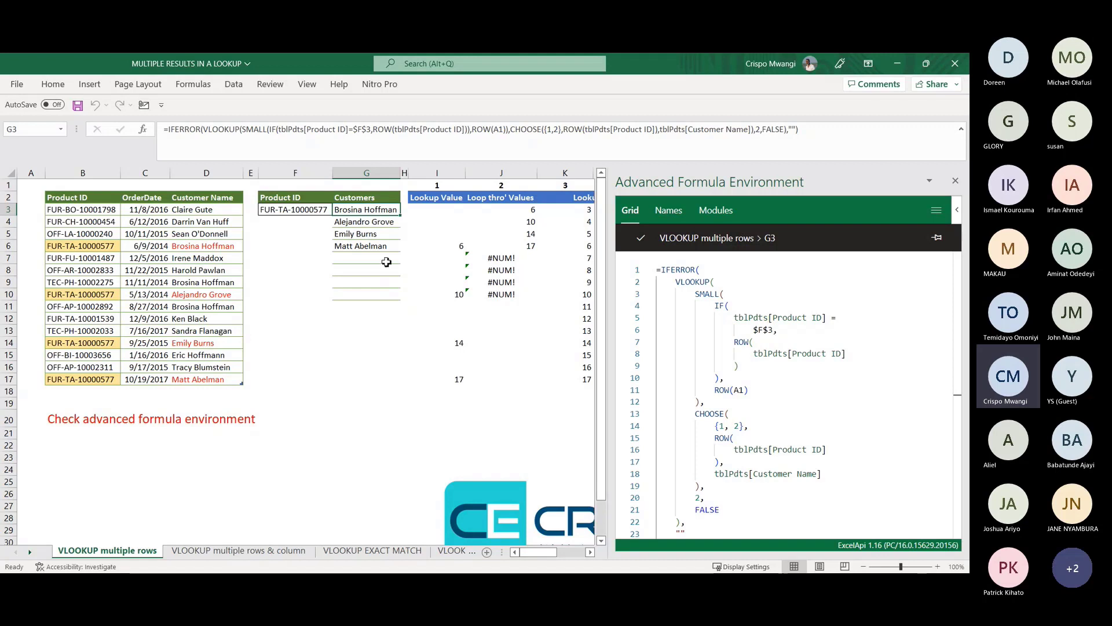
pyautogui.click(366, 221)
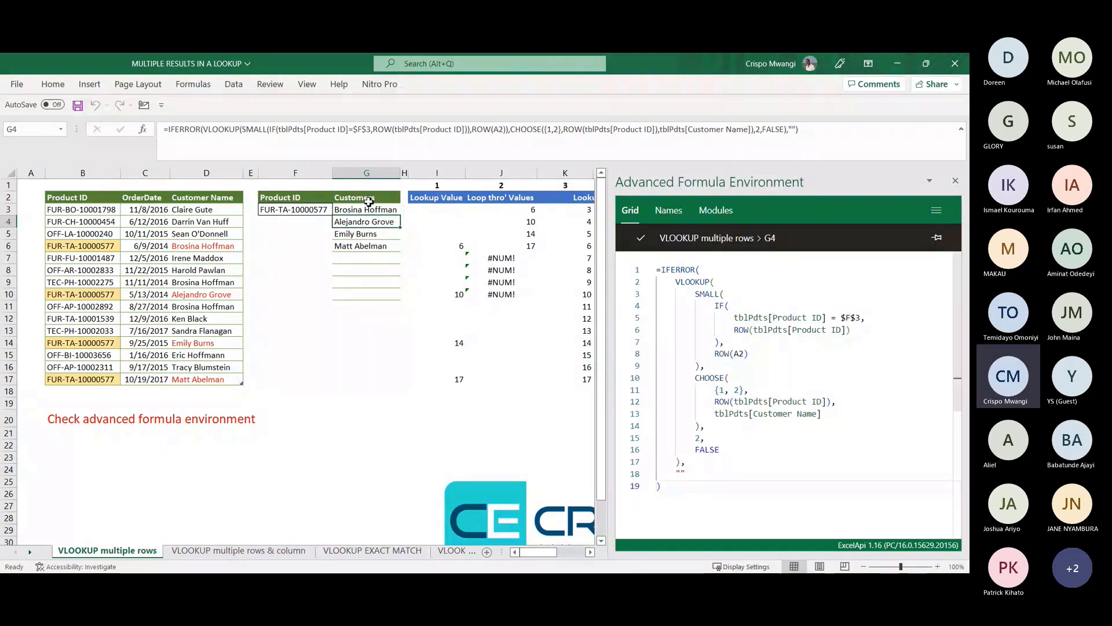
pyautogui.click(373, 210)
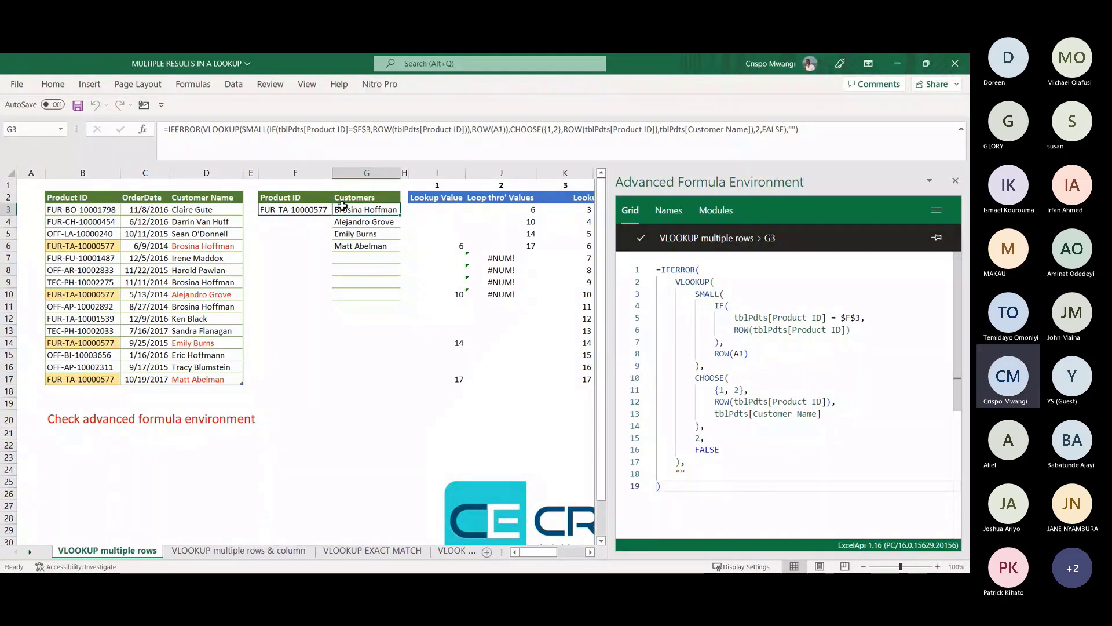
pyautogui.click(363, 222)
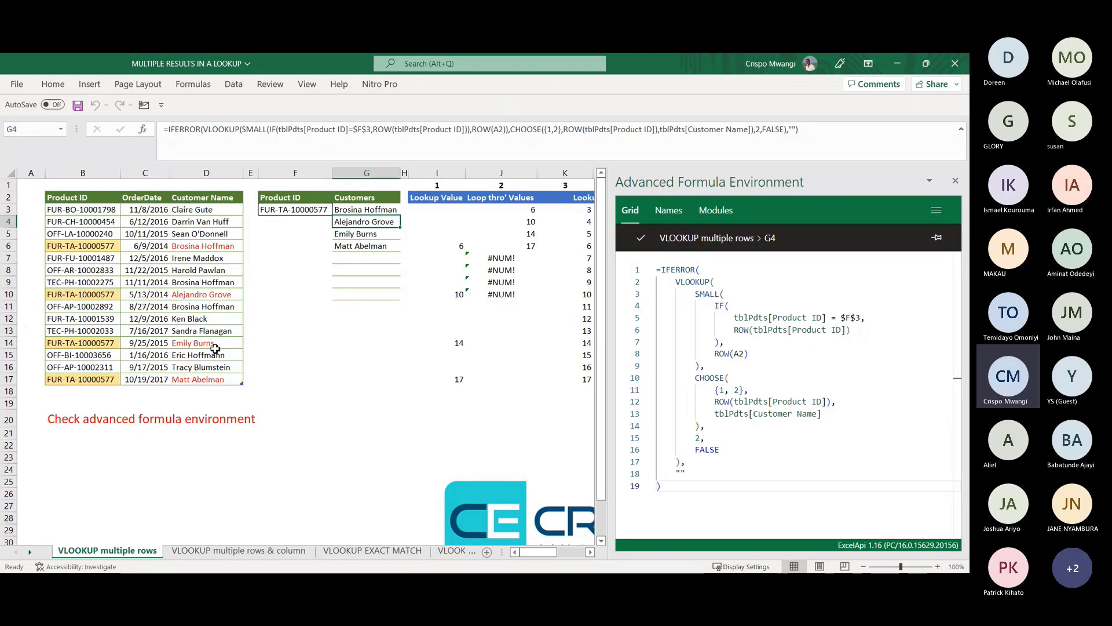
# Step: Examine the CHOOSE lookup table, column index and FALSE arguments of the G4 formula in the Advanced Formula Environment
pyautogui.click(715, 379)
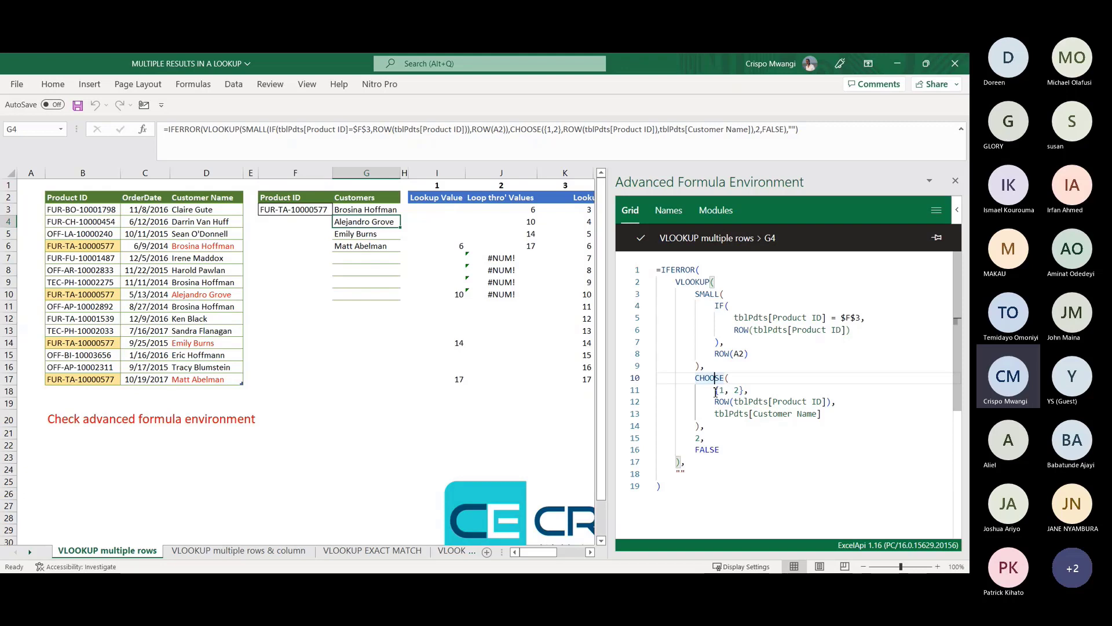
pyautogui.click(716, 392)
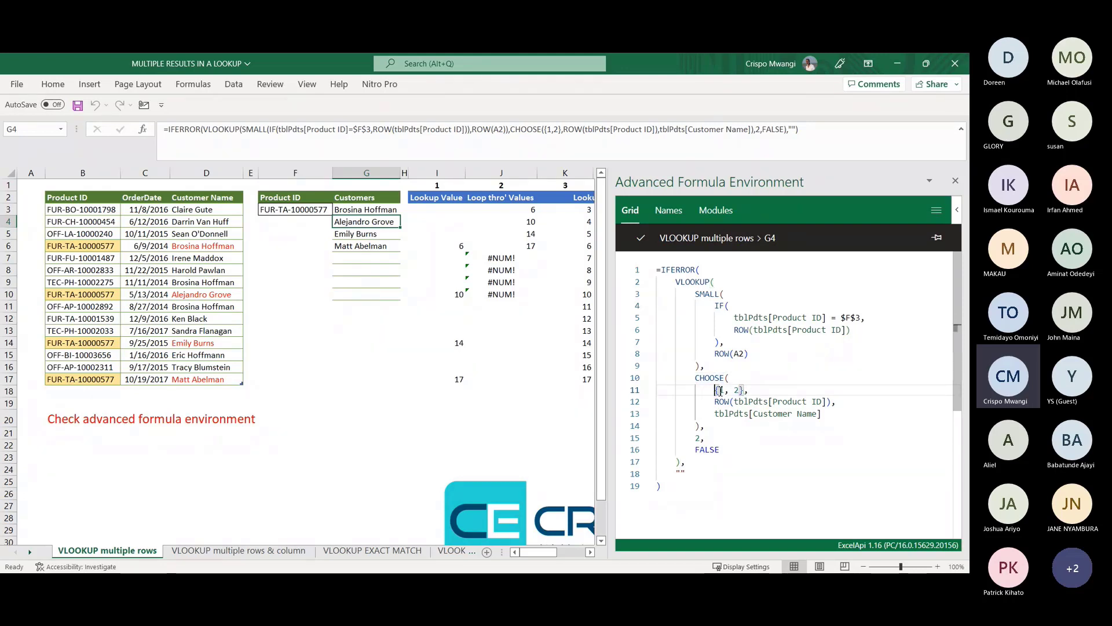
pyautogui.click(720, 402)
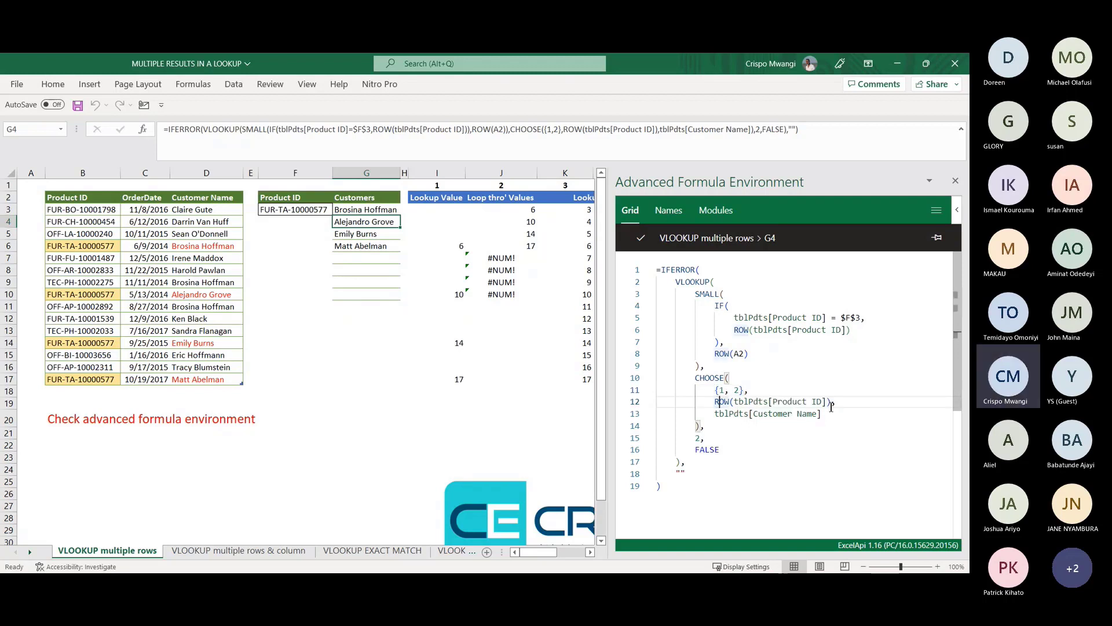
pyautogui.click(747, 414)
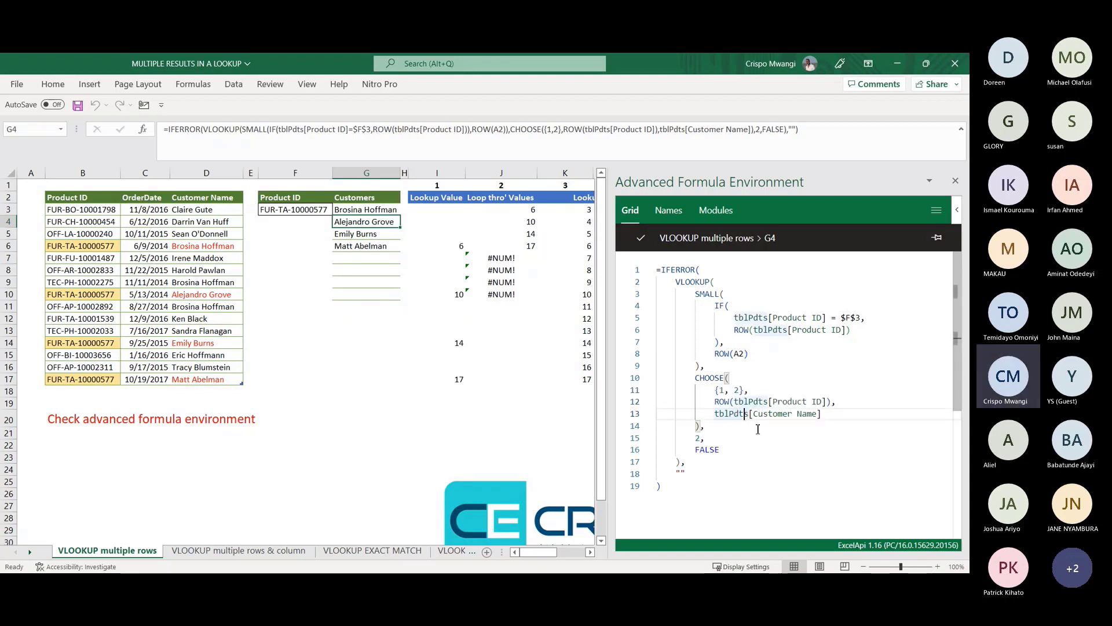
pyautogui.click(701, 439)
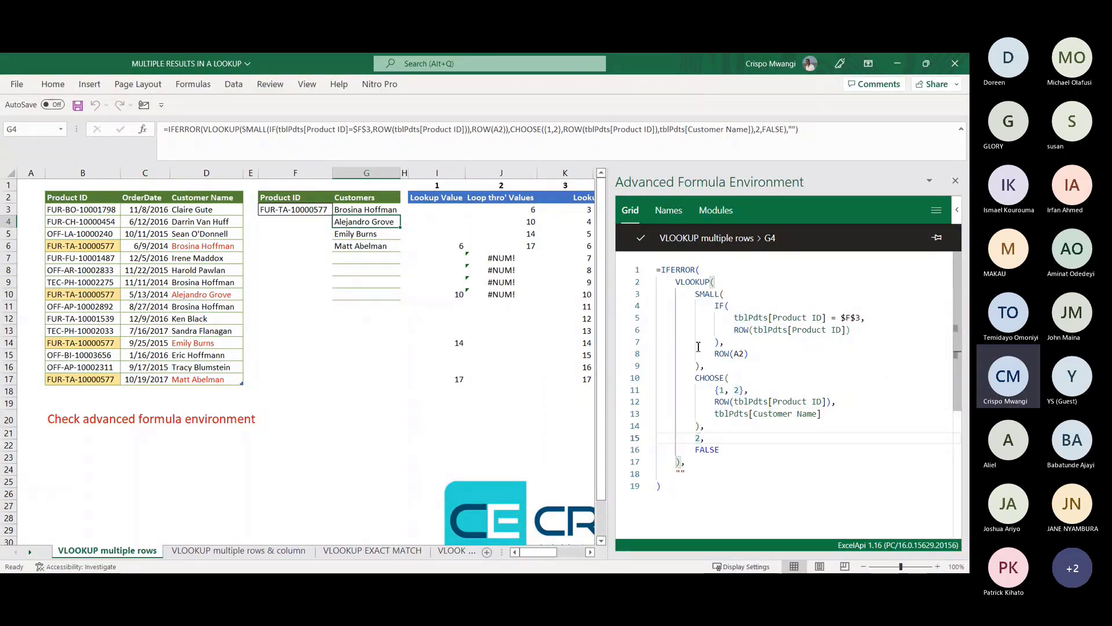
pyautogui.click(705, 451)
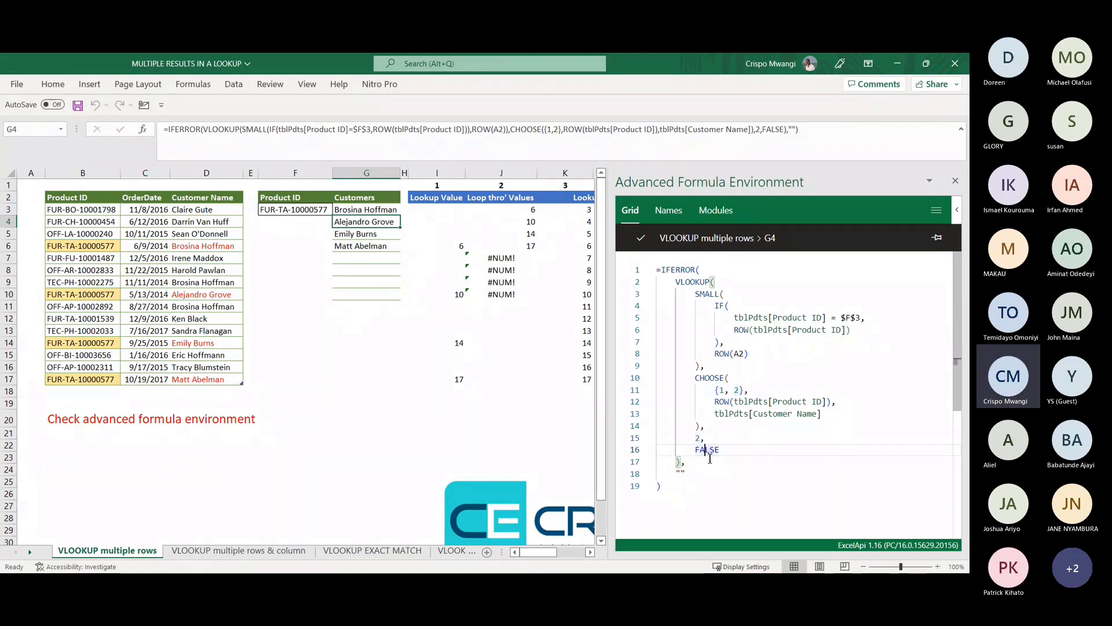
# Step: Close the Advanced Formula Environment and examine the SMALL helper formula in J3 and the CHOOSE lookup table in K3
pyautogui.click(953, 183)
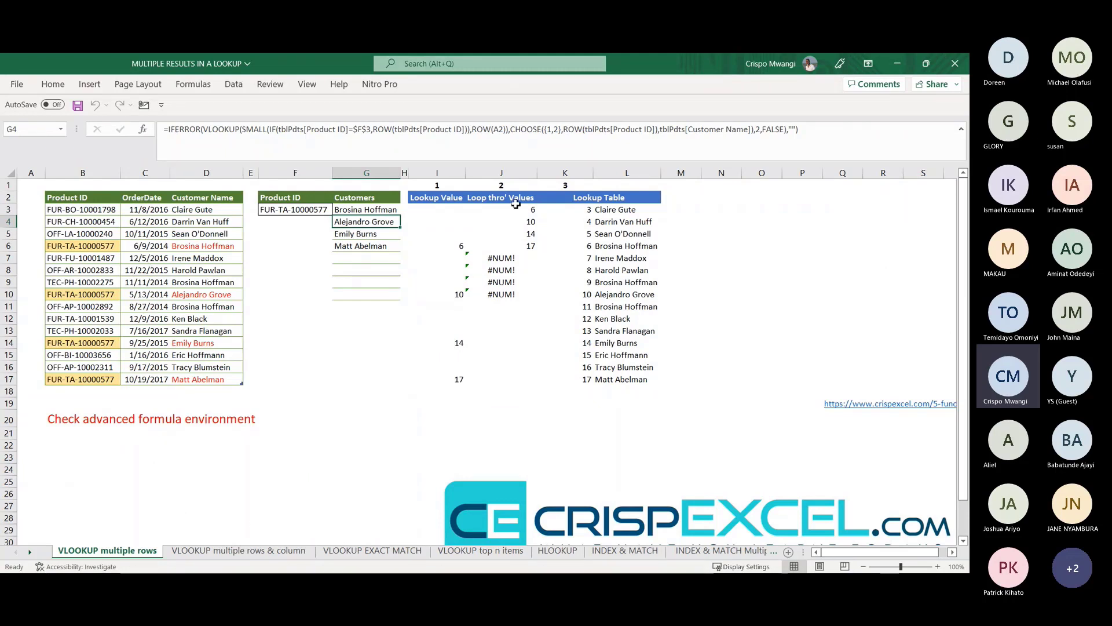
pyautogui.click(531, 213)
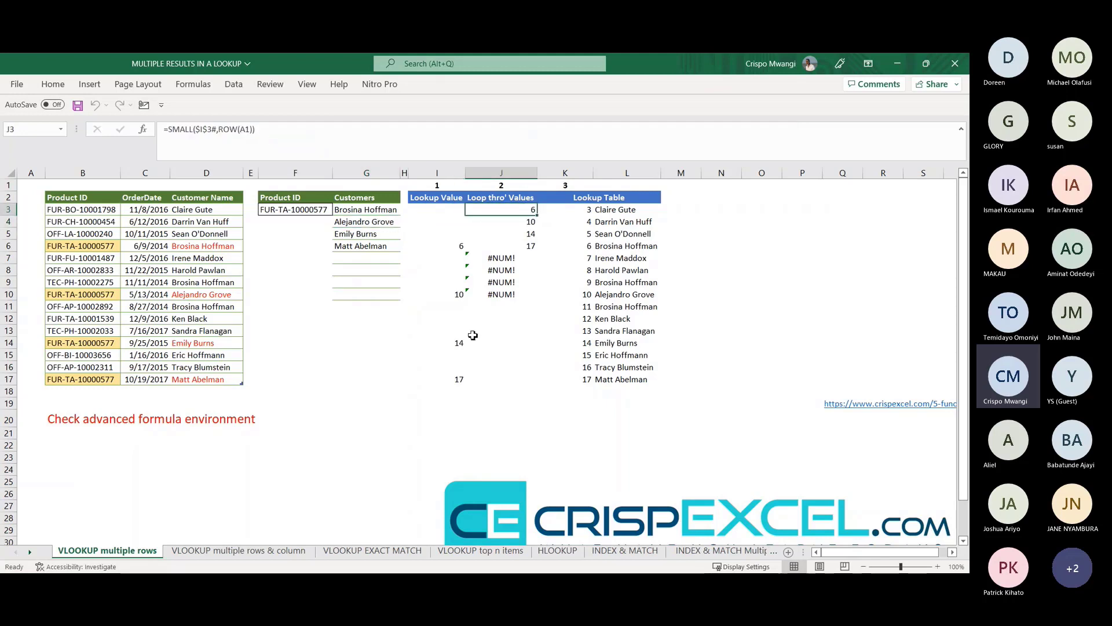
pyautogui.click(585, 214)
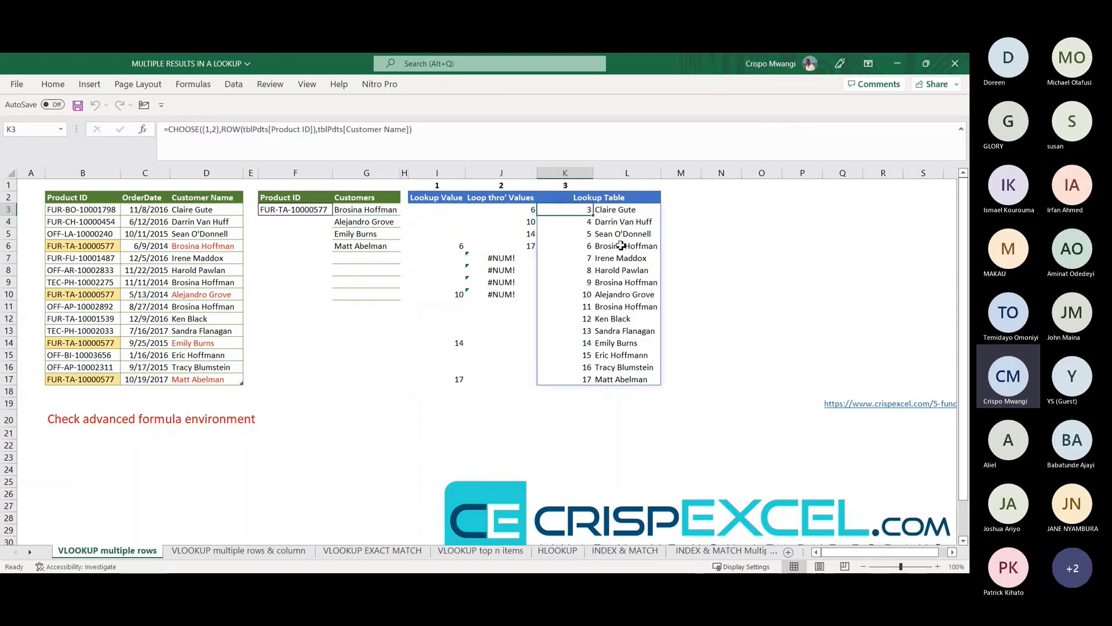
pyautogui.click(544, 433)
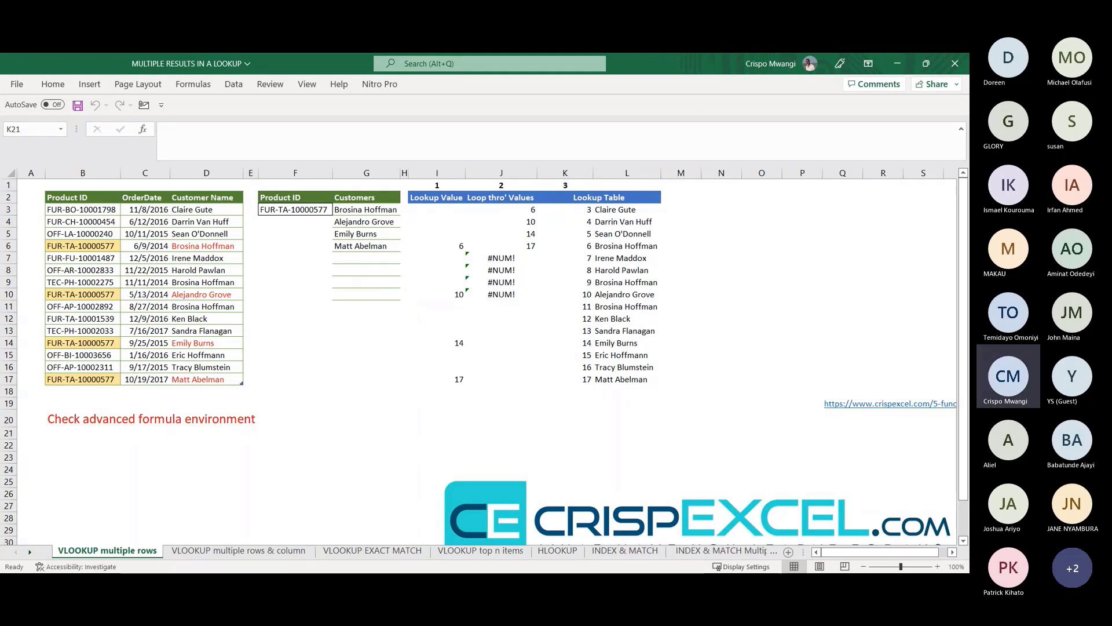
pyautogui.click(524, 536)
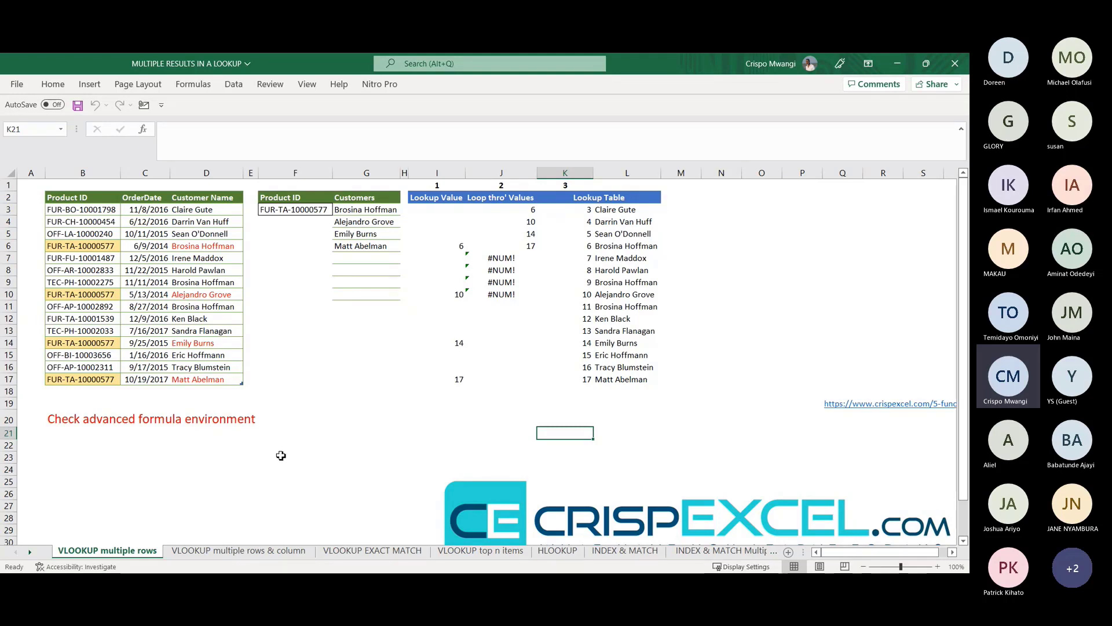
# Step: Compare the layout of the VLOOKUP multiple rows & column sheet with the VLOOKUP multiple rows sheet
pyautogui.click(230, 553)
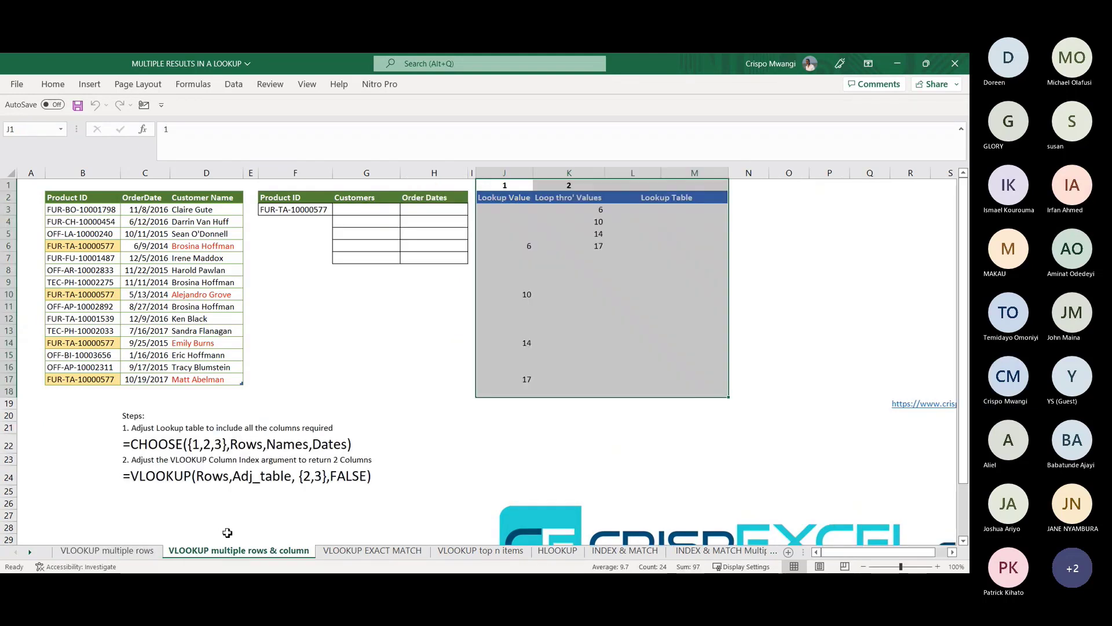
pyautogui.click(325, 352)
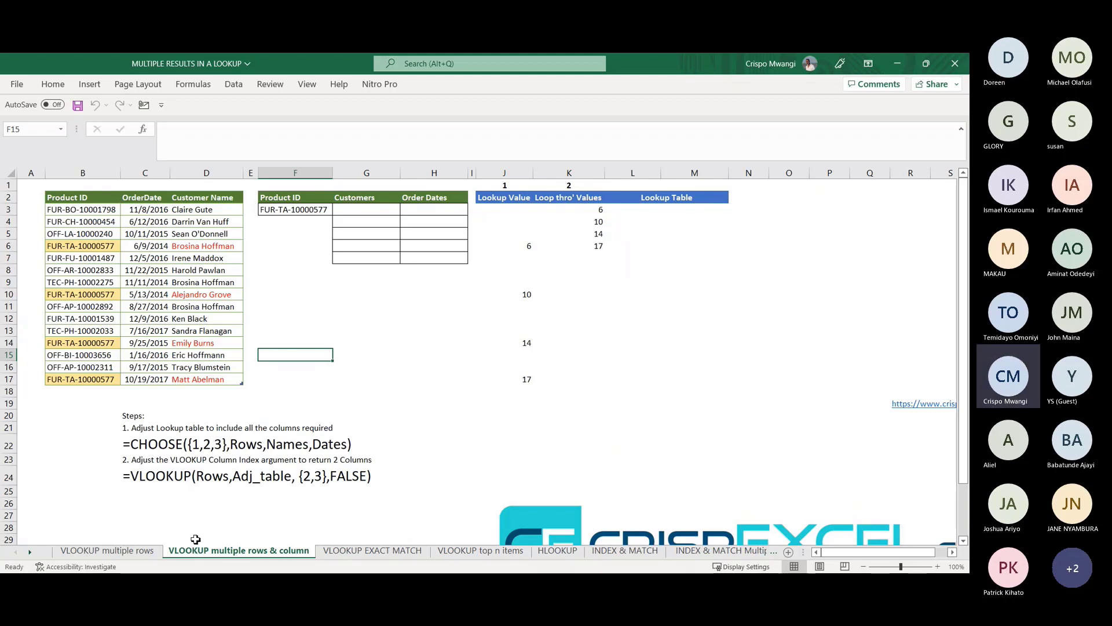
pyautogui.click(122, 554)
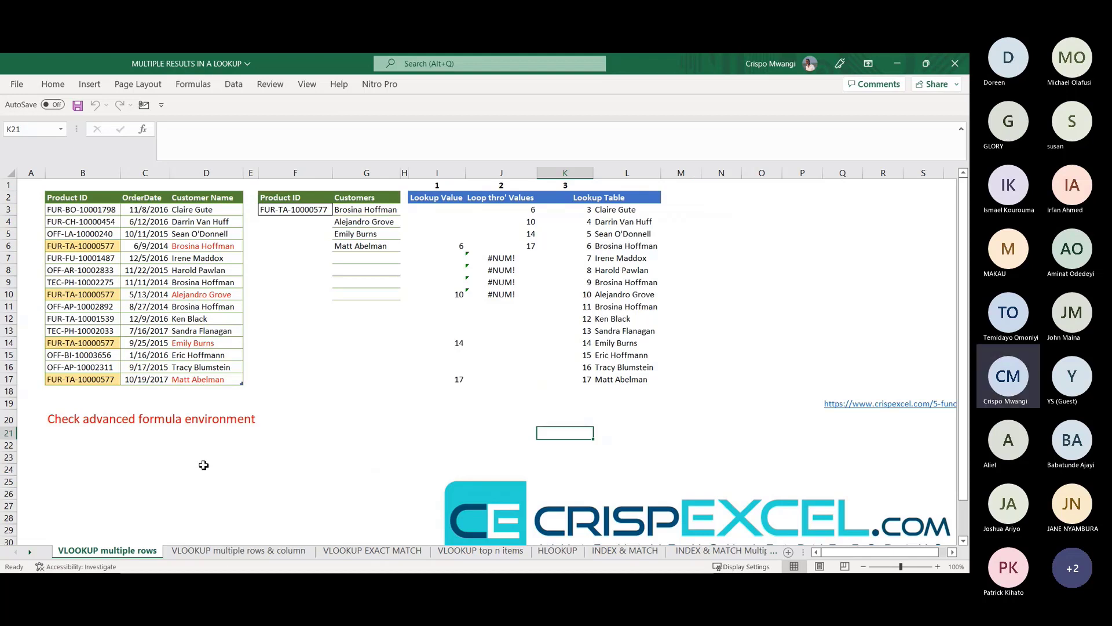
pyautogui.click(228, 555)
pyautogui.click(375, 289)
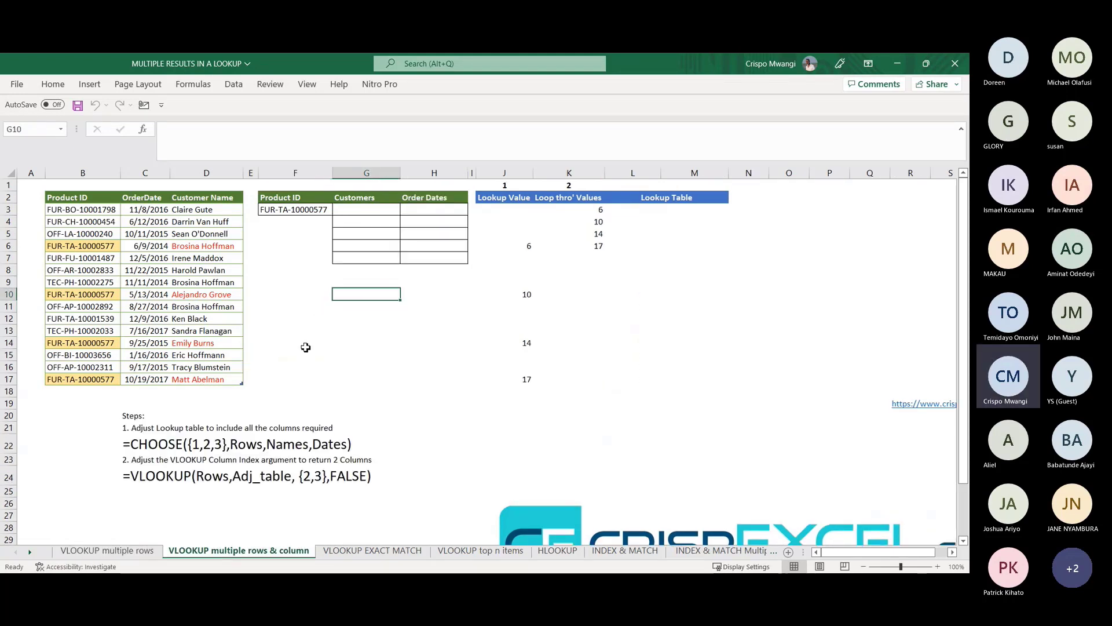
# Step: Review the Customers and Order Dates headings, the product ID in F3 and the CHOOSE instruction in row 22
pyautogui.click(355, 196)
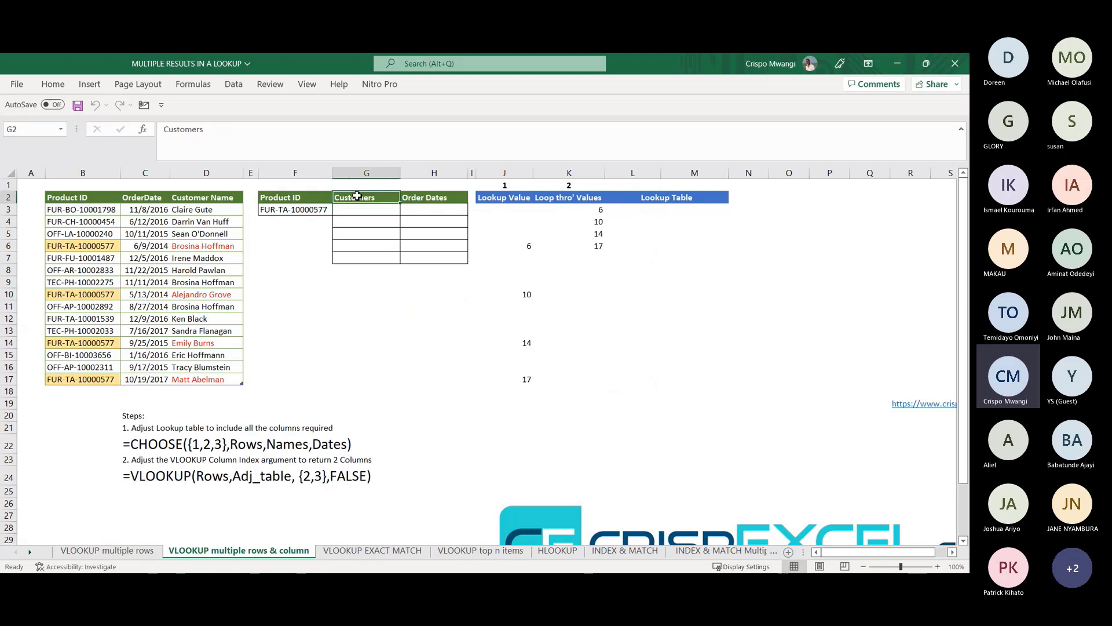
pyautogui.click(281, 208)
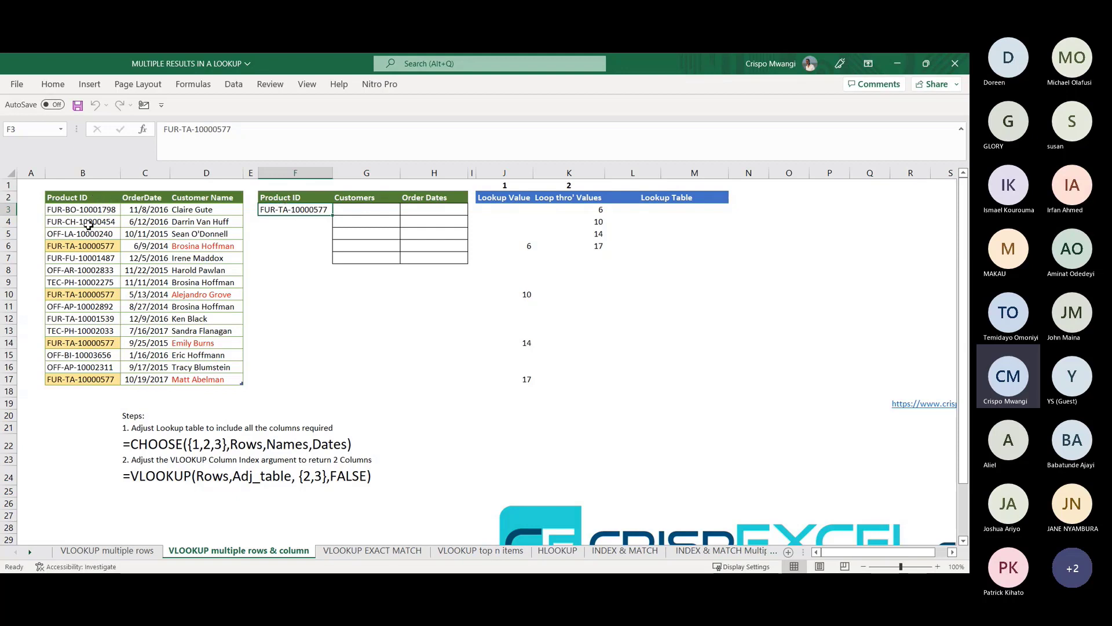
pyautogui.click(435, 200)
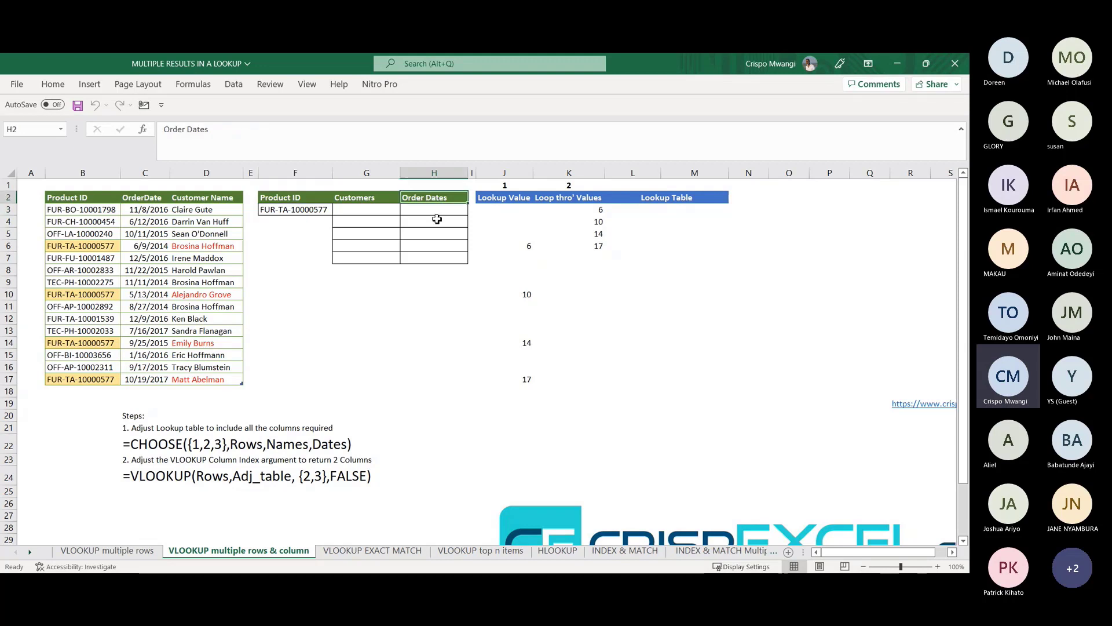
pyautogui.click(378, 198)
pyautogui.click(433, 197)
pyautogui.click(174, 440)
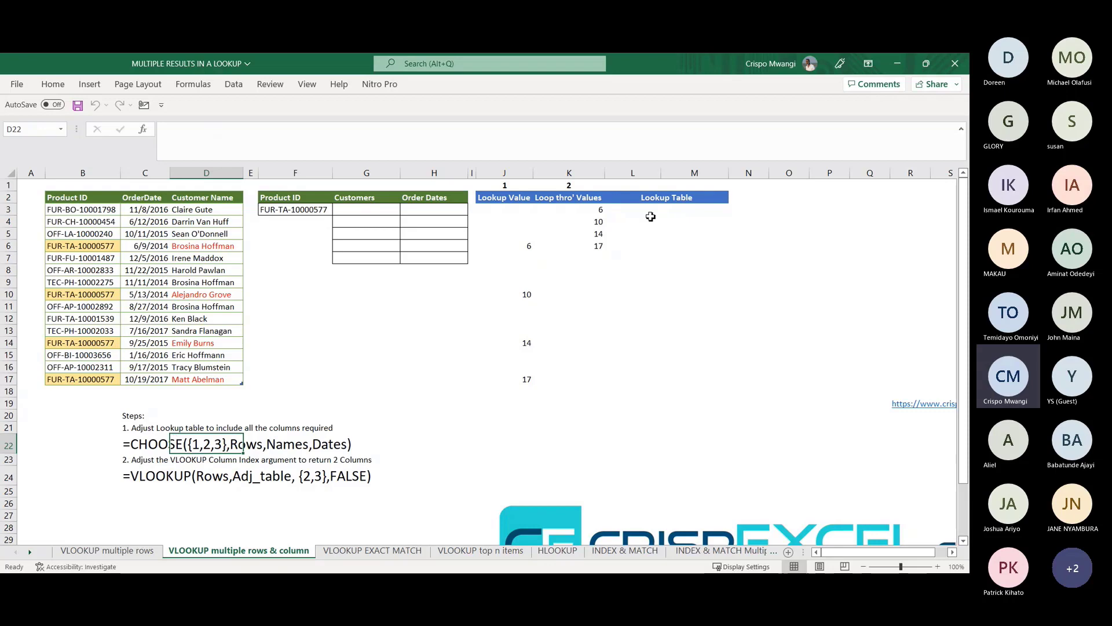
# Step: Examine the two-column CHOOSE lookup table in K3 and L3 on the VLOOKUP multiple rows sheet
pyautogui.click(107, 551)
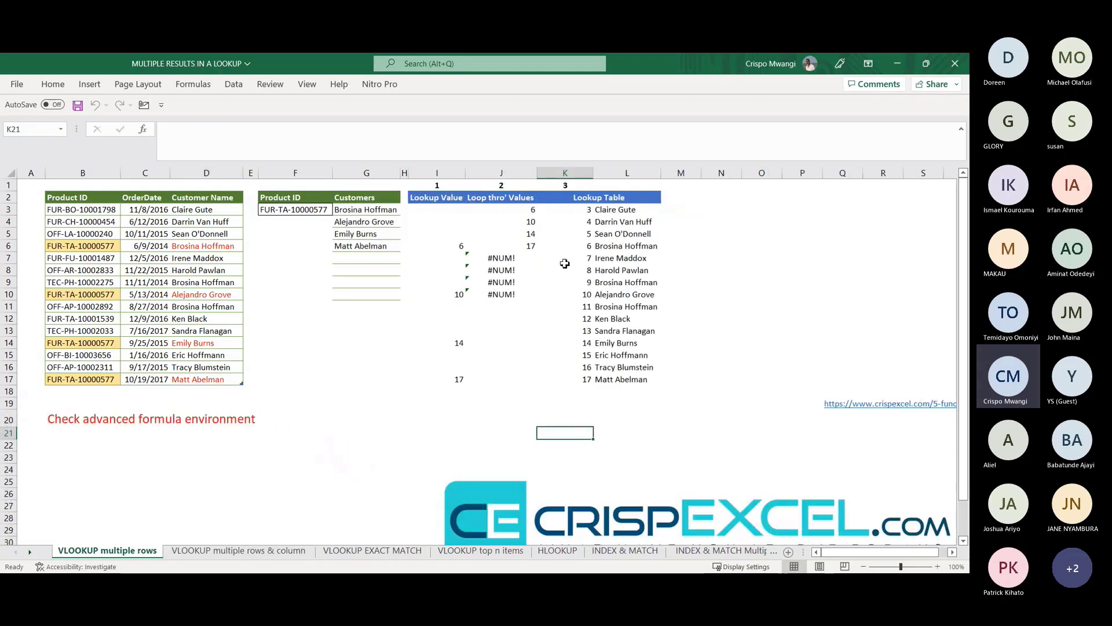
pyautogui.click(590, 211)
pyautogui.click(620, 212)
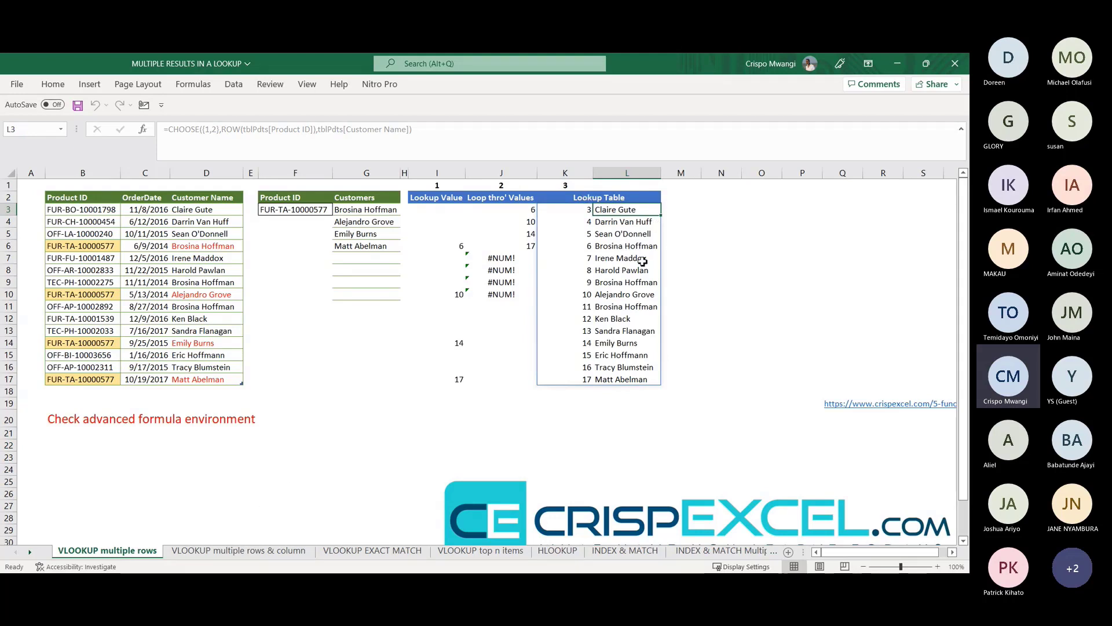
# Step: On the VLOOKUP multiple rows & column sheet, start a CHOOSE formula in L3 with index {1,2,3} and ROW(tblPdtz[Product ID]) as the first column
pyautogui.click(222, 551)
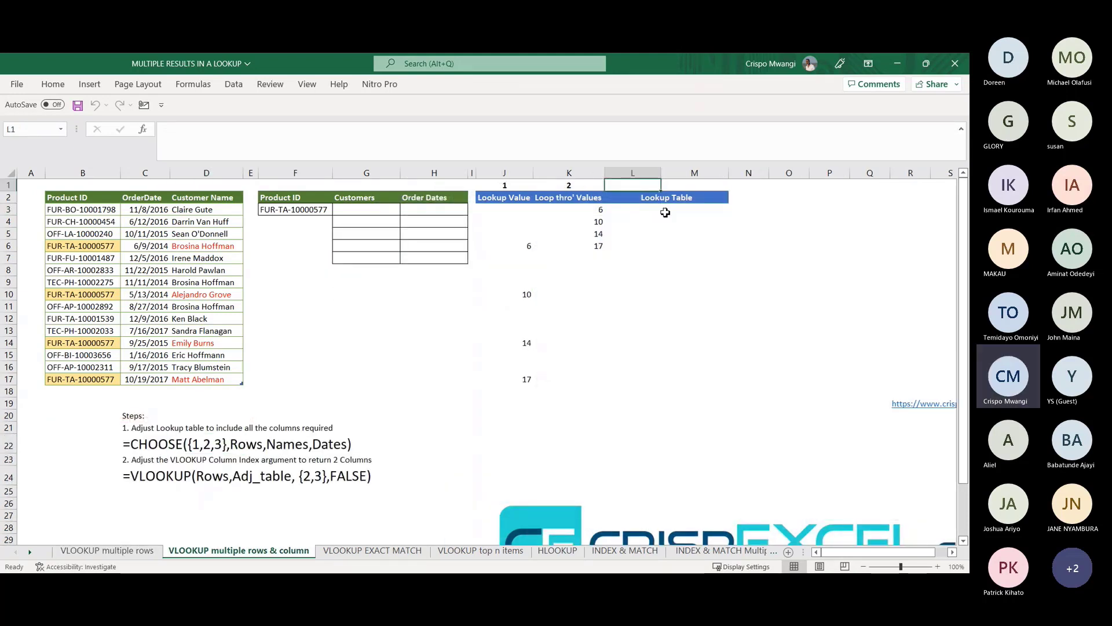
pyautogui.click(641, 211)
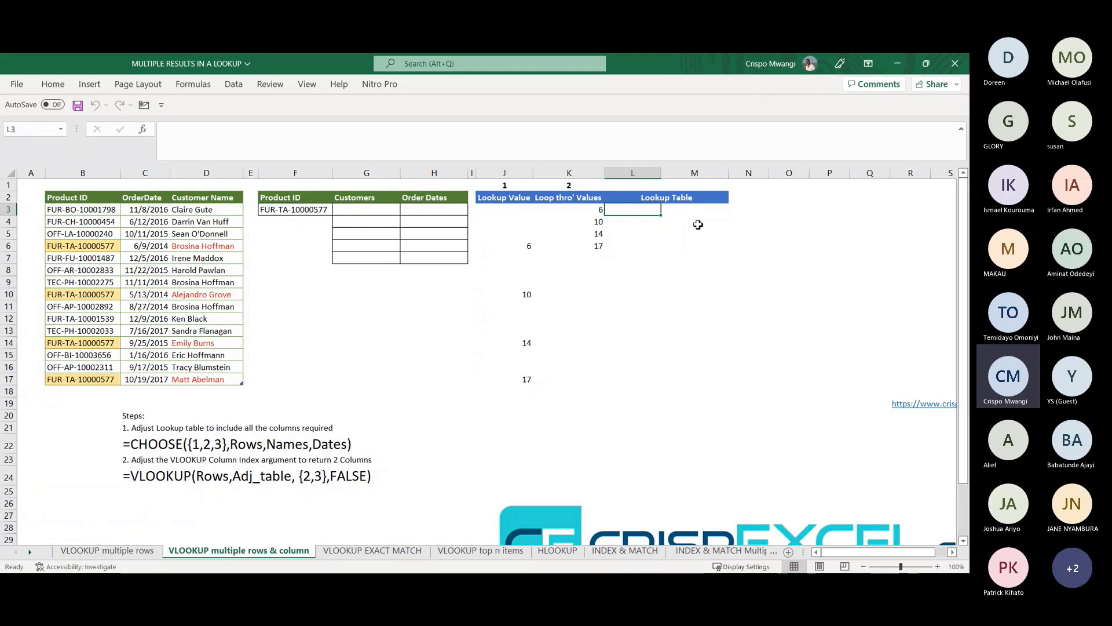
pyautogui.write('=')
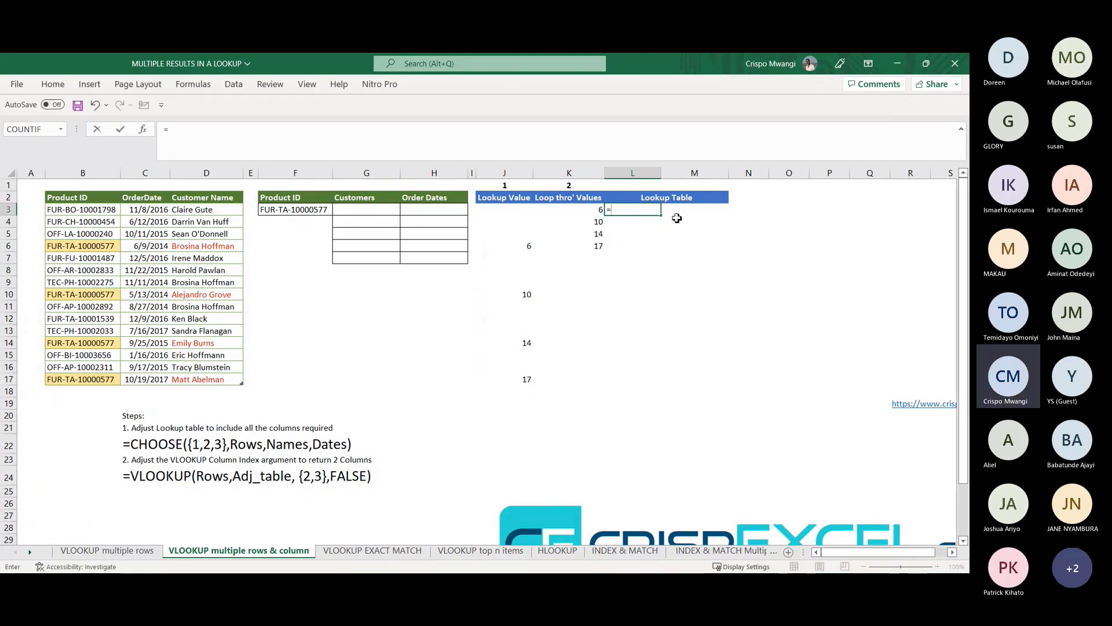
pyautogui.write('CHOOSE')
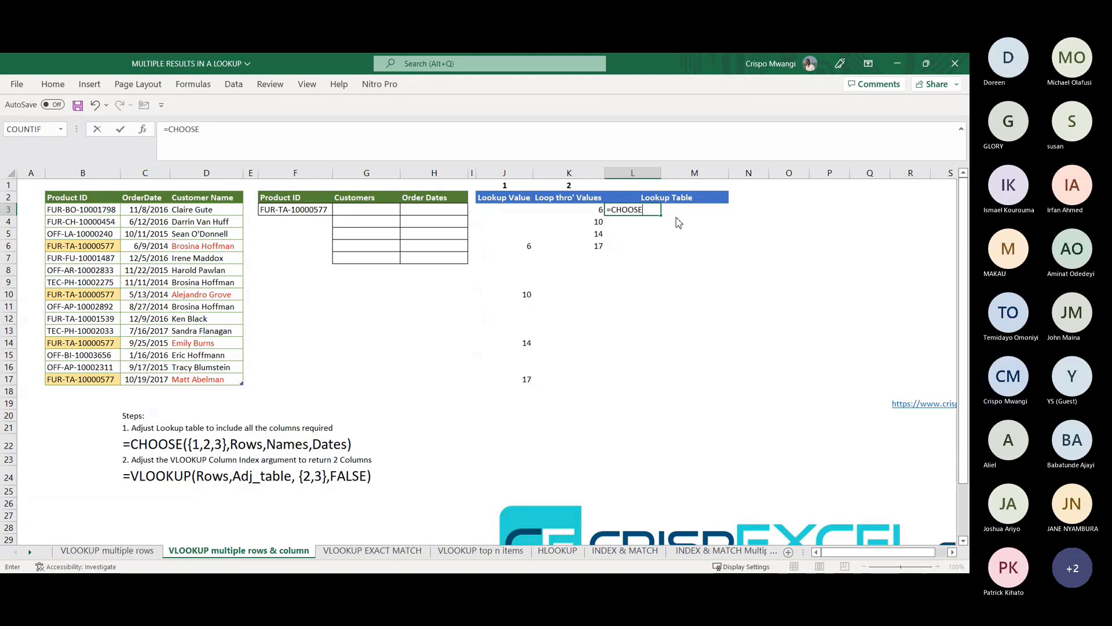
pyautogui.write('(|{1,')
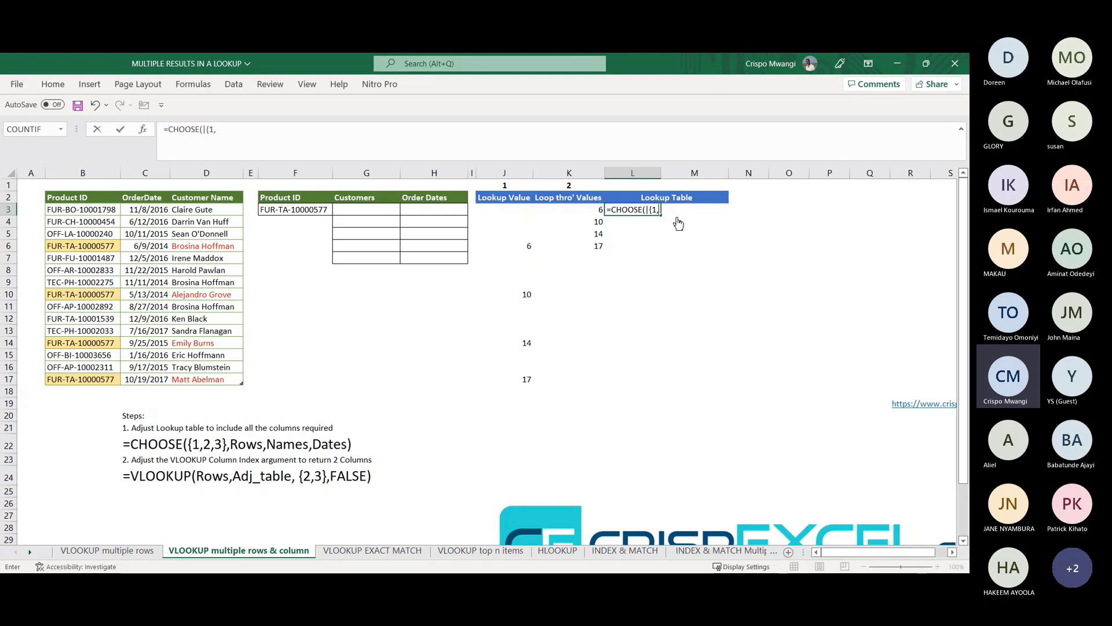
pyautogui.write('2,3},')
pyautogui.write('ROW(')
pyautogui.click(66, 193)
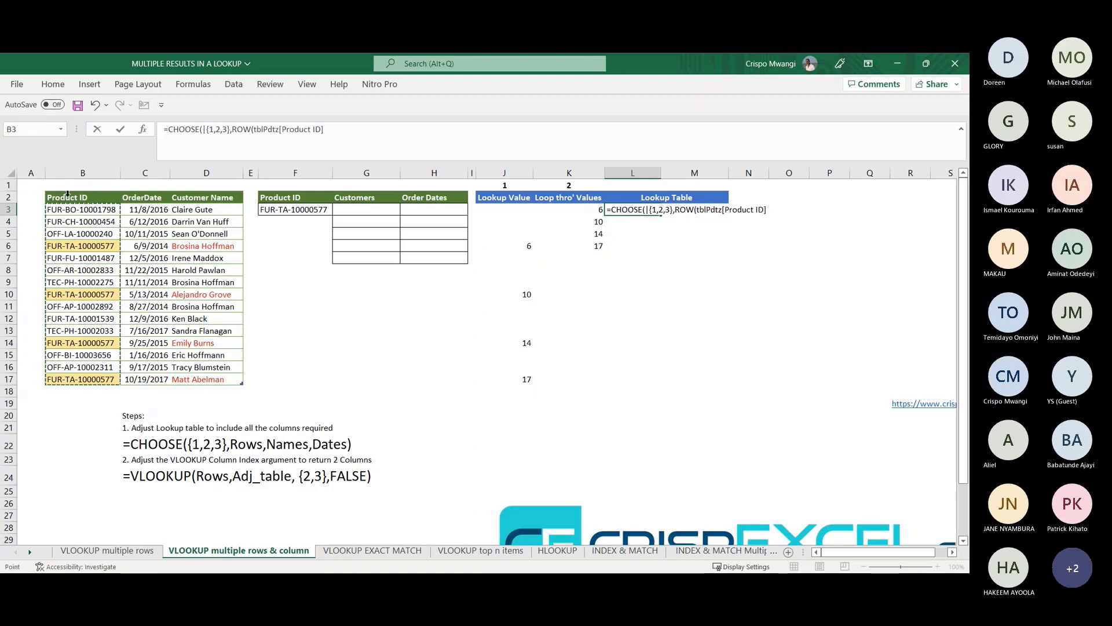
pyautogui.write(')')
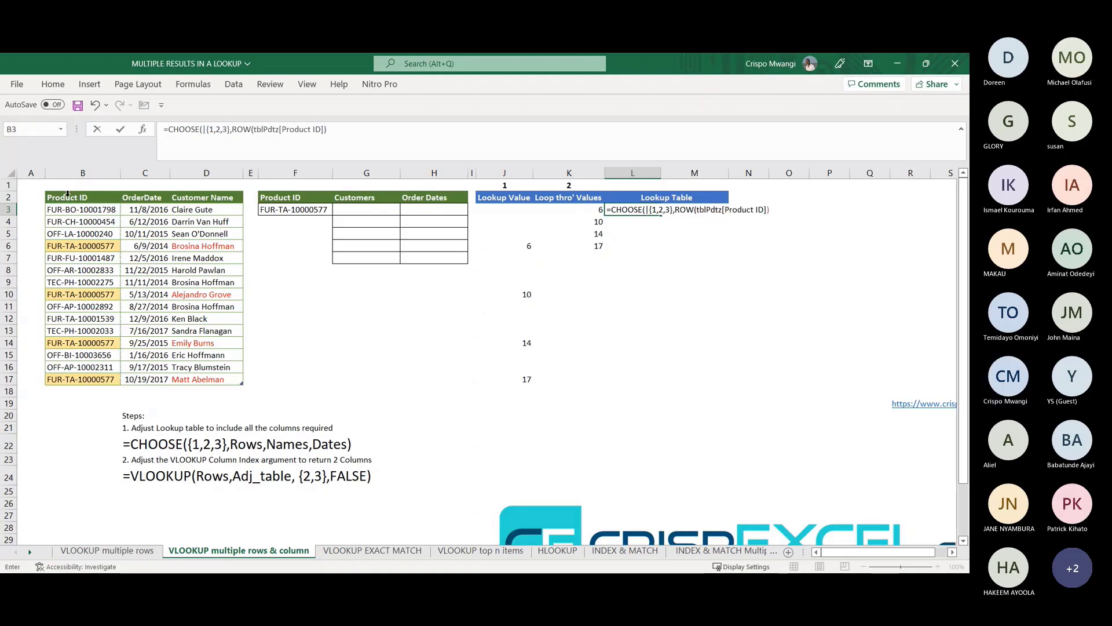
# Step: Add tblPdtz[Customer Name] and tblPdtz[OrderDate] as the second and third CHOOSE columns in L3 and try to enter the formula
pyautogui.write(',')
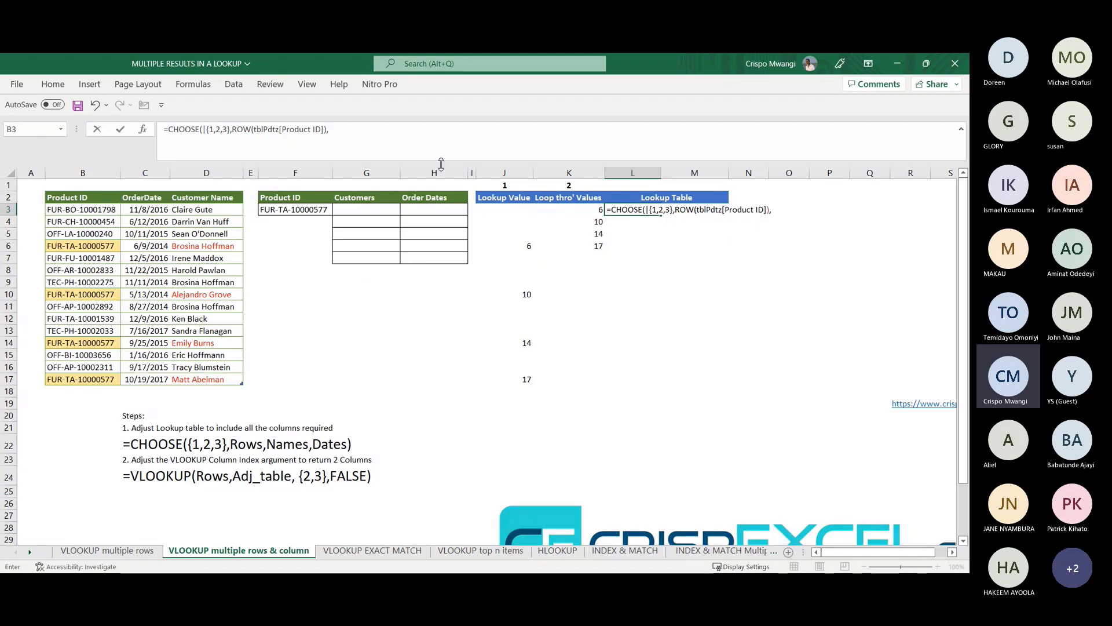
pyautogui.click(202, 193)
pyautogui.write(',')
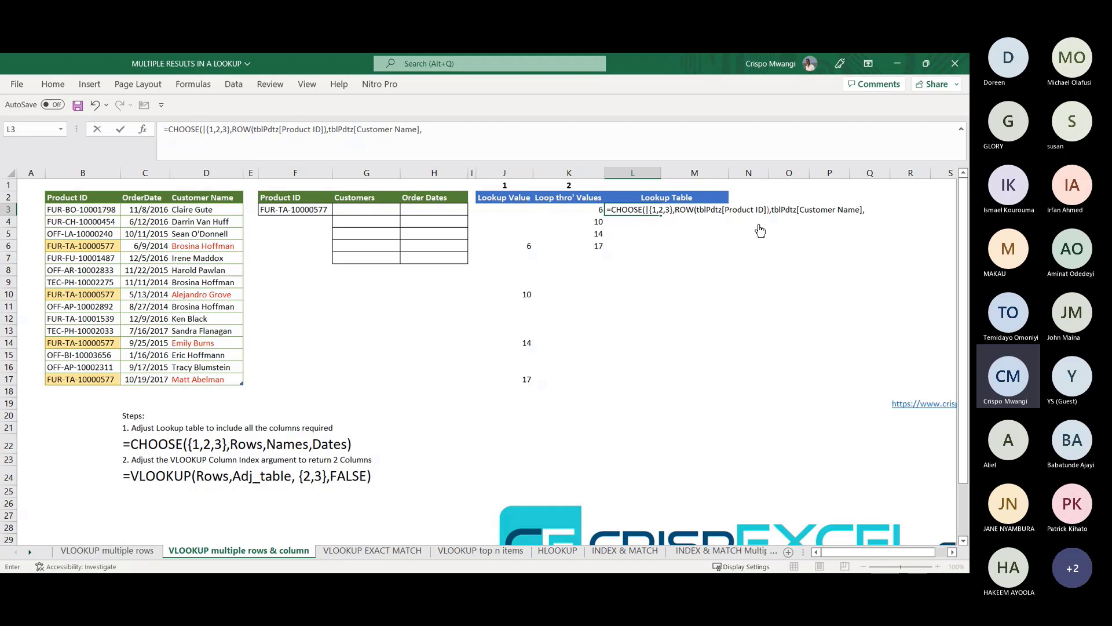
pyautogui.click(140, 193)
pyautogui.write(')')
pyautogui.press('Return')
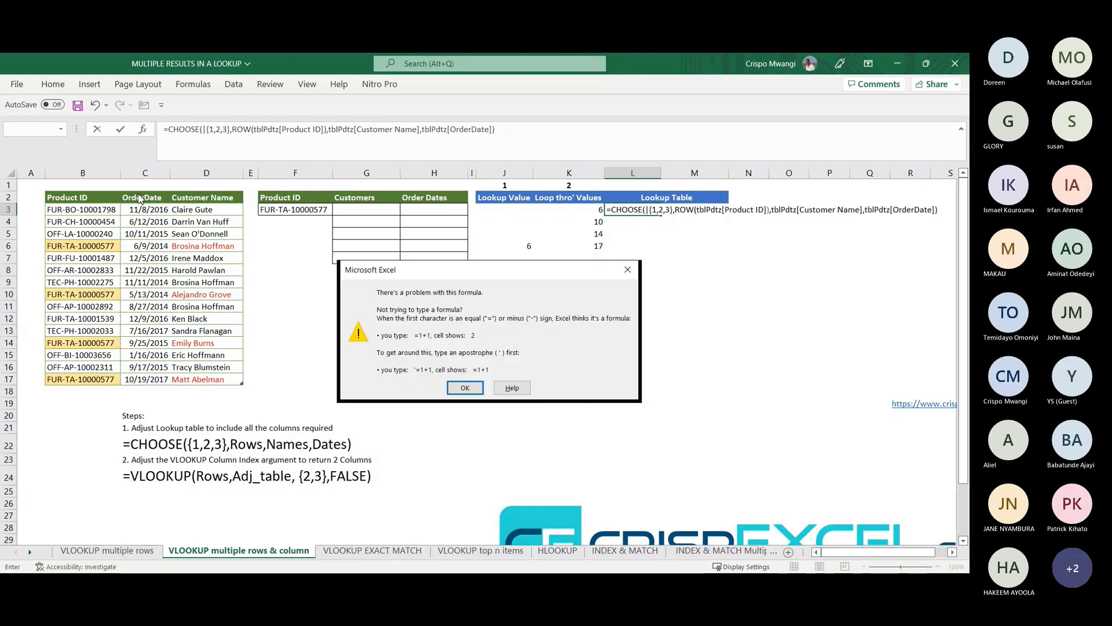
# Step: Try to correct the CHOOSE formula in L3 by deleting the extra character before {1,2,3}, then re-enter it
pyautogui.click(464, 388)
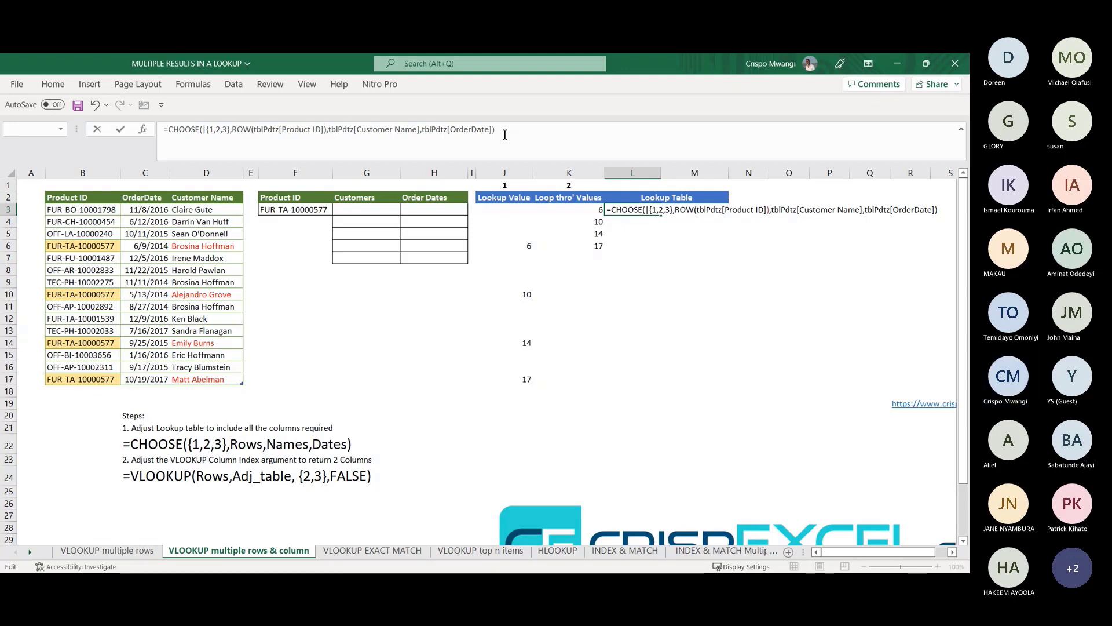
pyautogui.click(207, 130)
pyautogui.press('BackSpace')
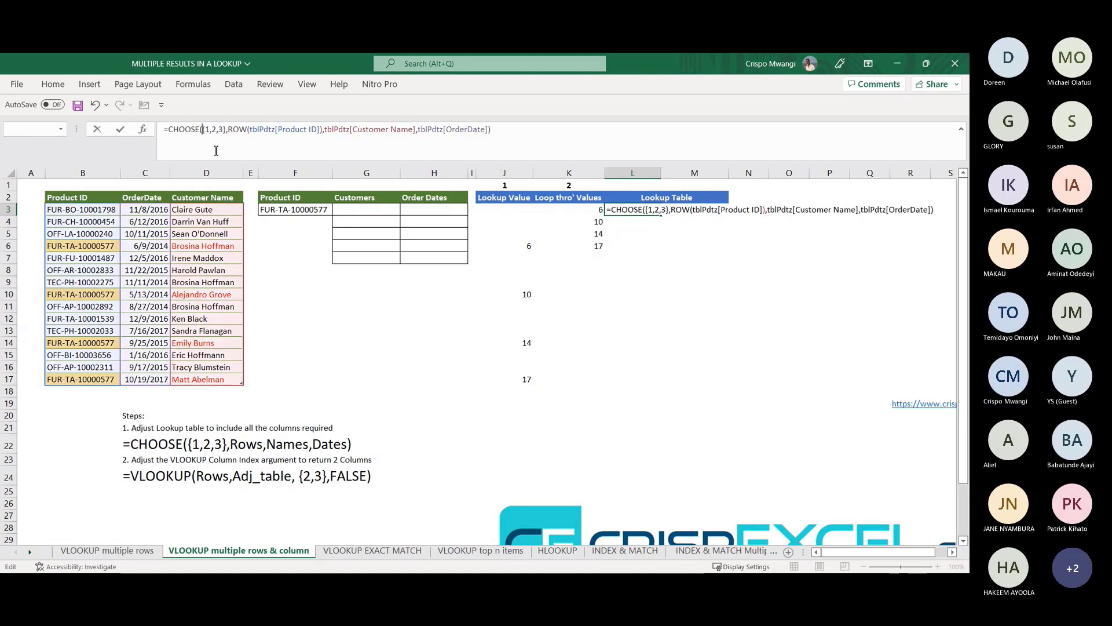
pyautogui.click(507, 135)
pyautogui.press('Return')
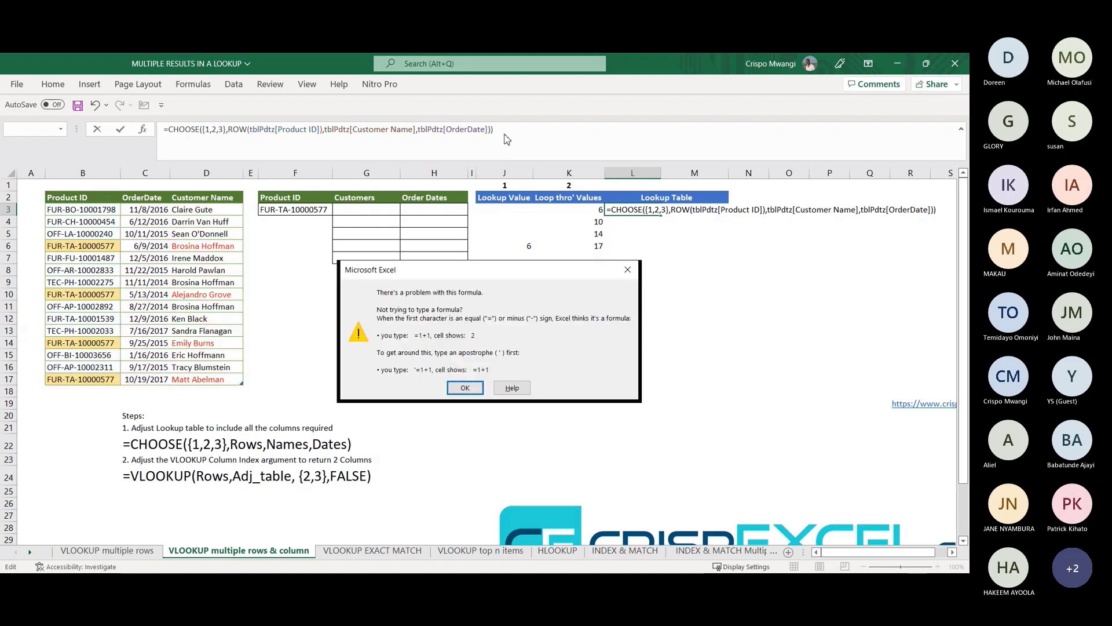
pyautogui.click(464, 388)
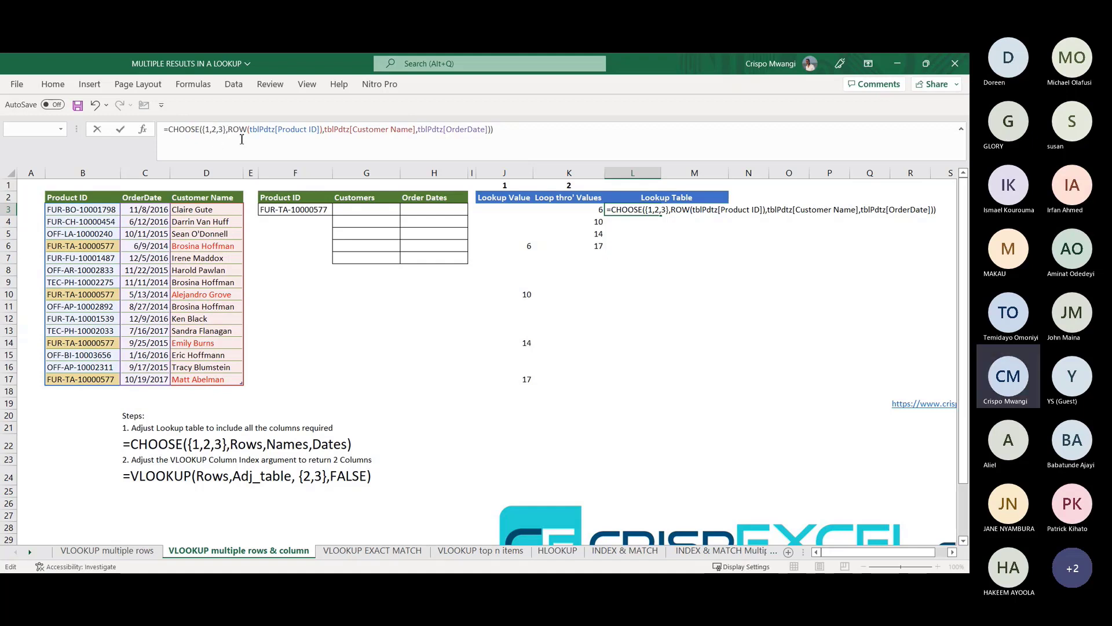
pyautogui.click(352, 131)
pyautogui.click(500, 131)
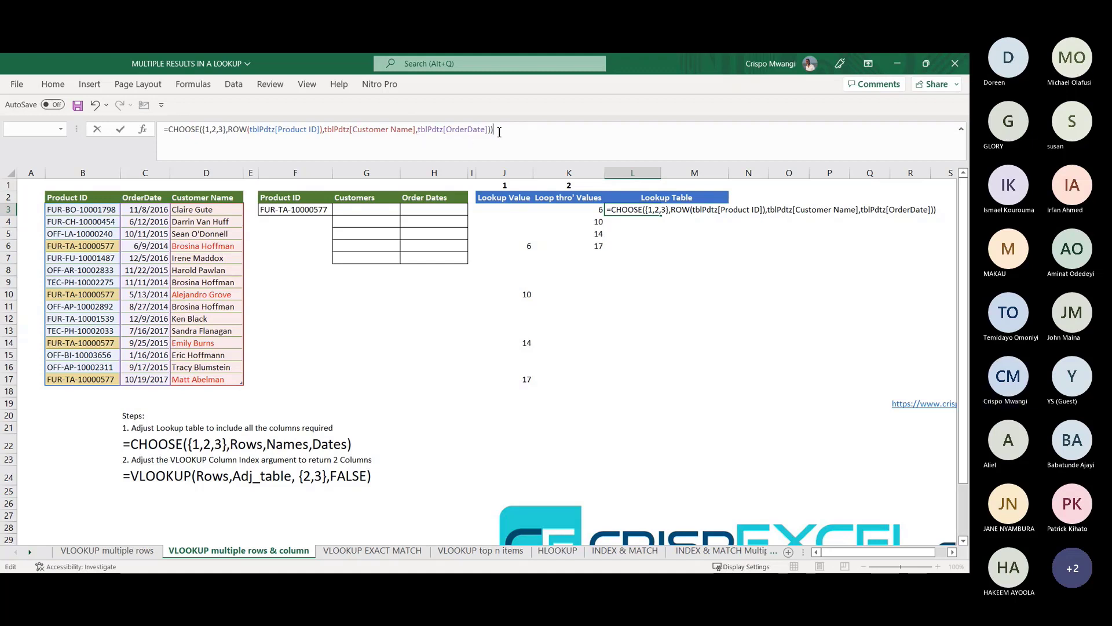
# Step: Replace the L3 formula with a new CHOOSE using index {1,2,3} and ROW(tblPdtz[Product ID]) as its first column
pyautogui.moveTo(500, 132); pyautogui.dragTo(66, 125)
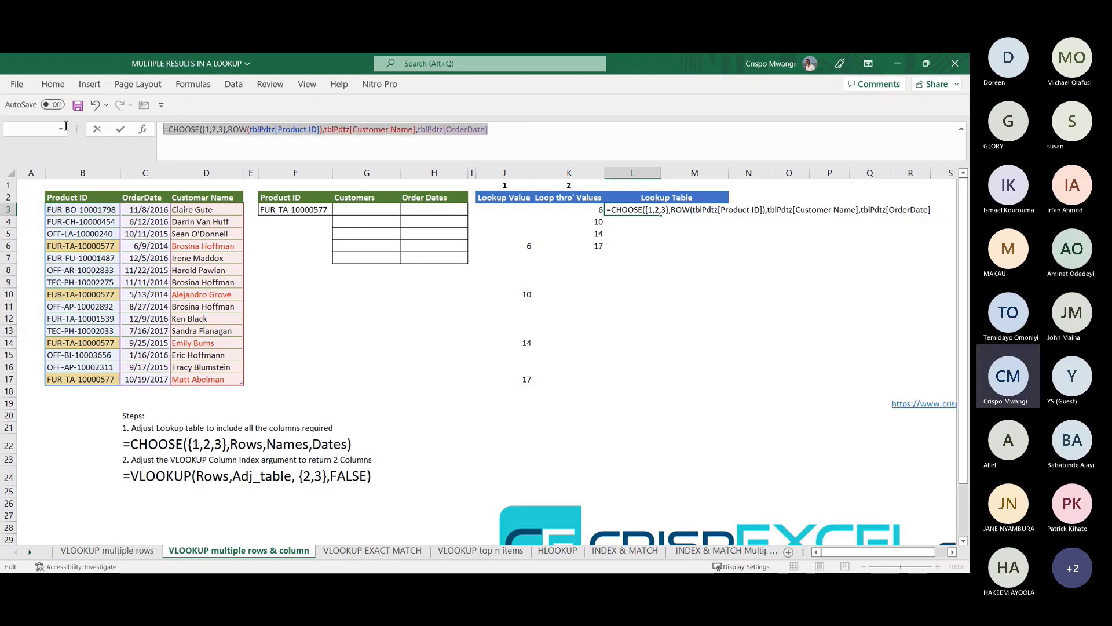
pyautogui.write('=')
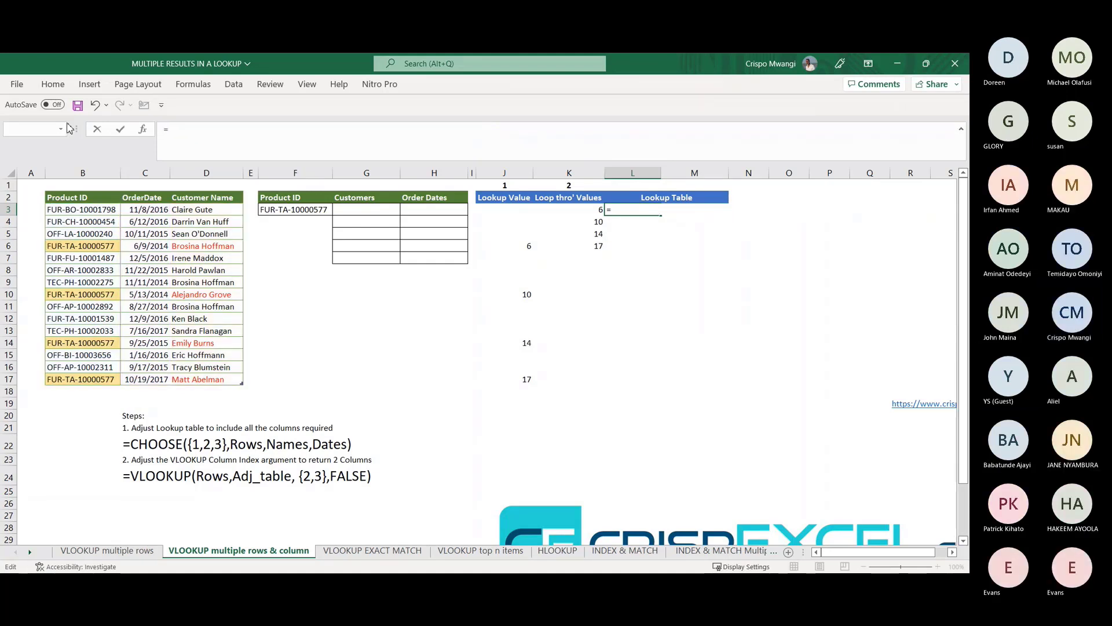
pyautogui.write('CHOO')
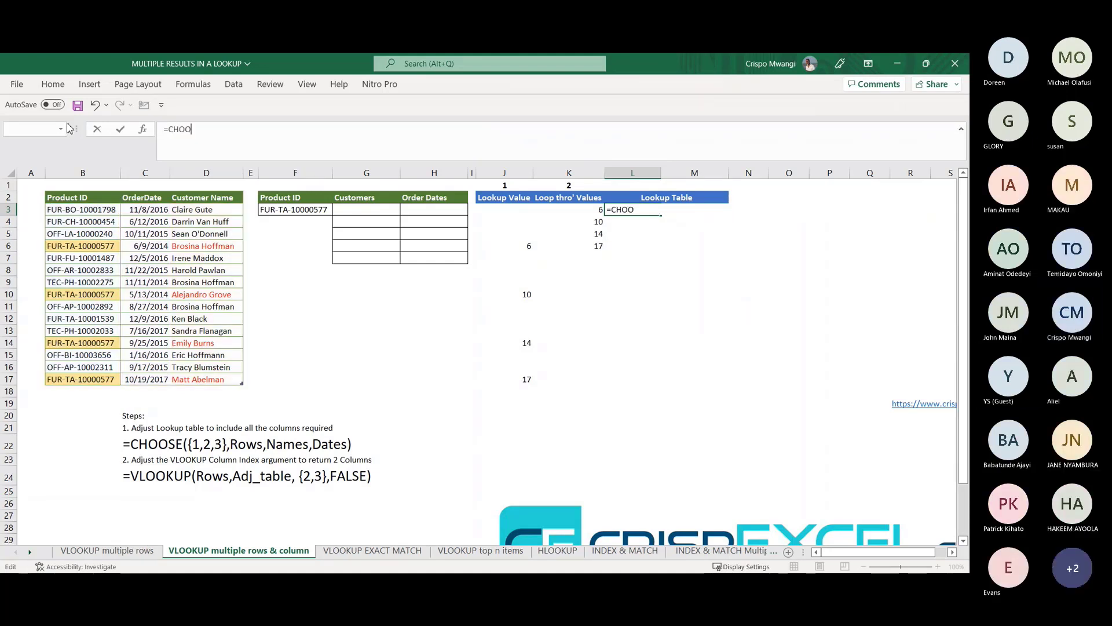
pyautogui.write('SE({')
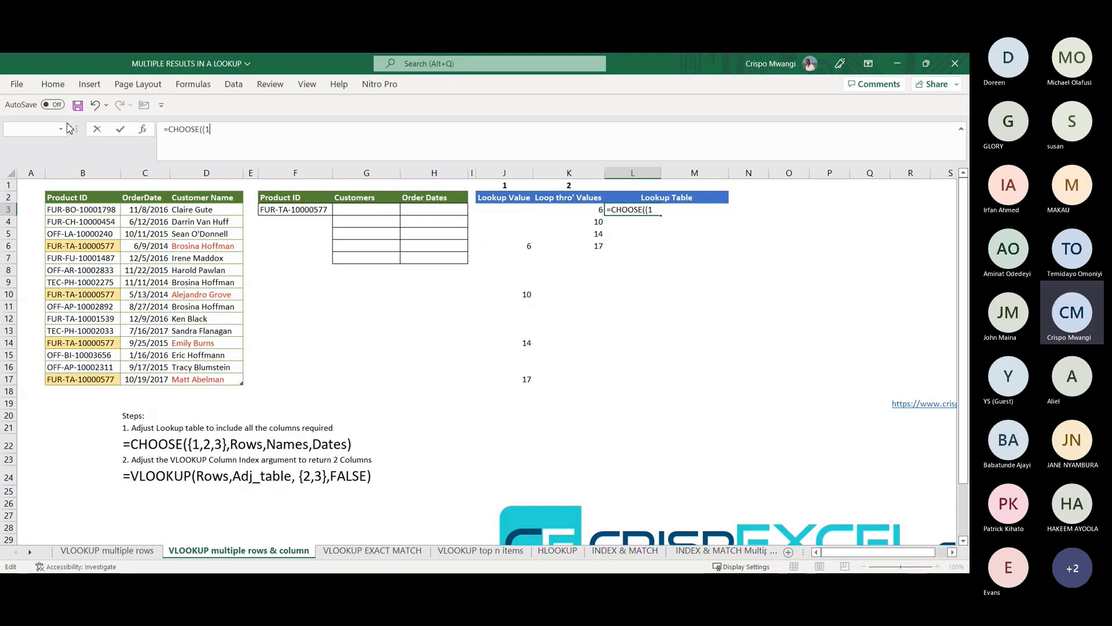
pyautogui.write('1,2,3},ROW(')
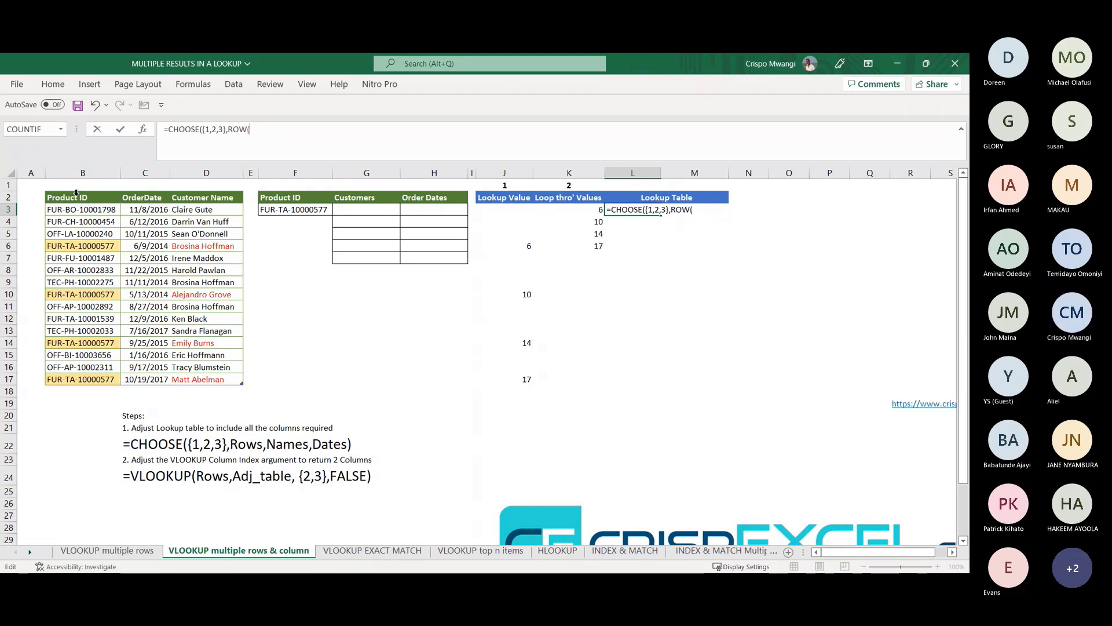
pyautogui.click(76, 193)
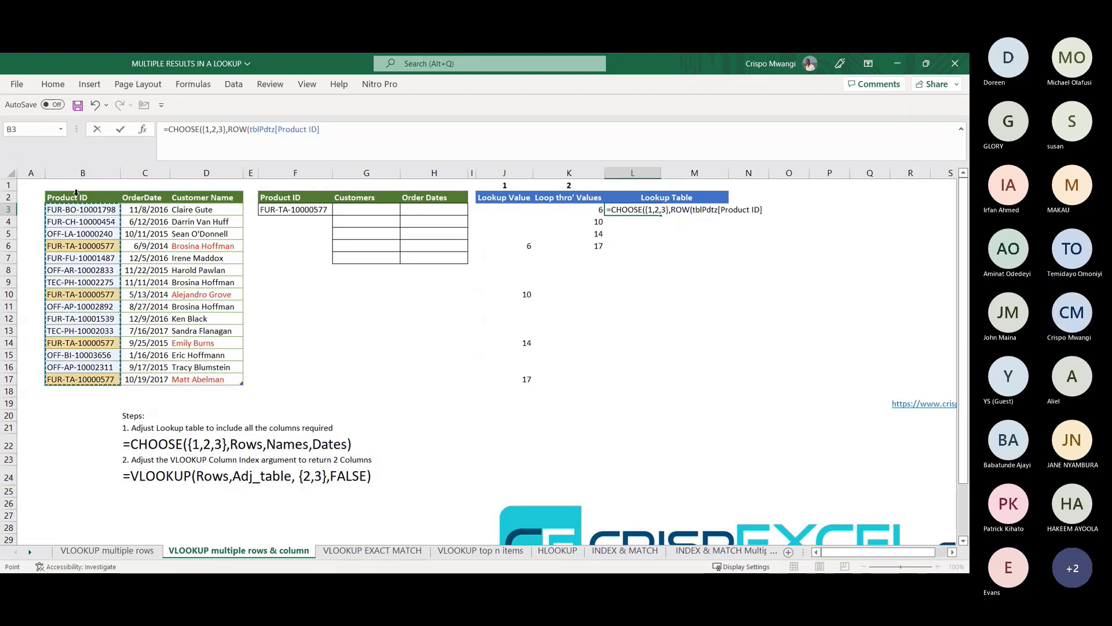
pyautogui.write('),')
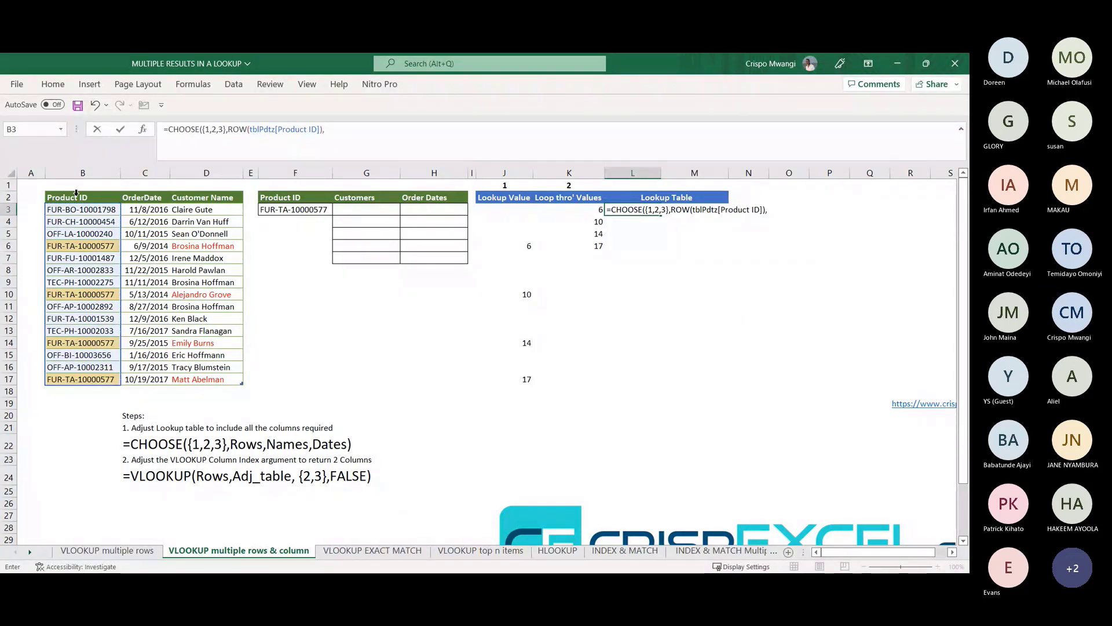
# Step: Complete the L3 CHOOSE formula with tblPdtz[Customer Name] and tblPdtz[OrderDate] as columns two and three, then enter it and check the lookup table
pyautogui.click(194, 194)
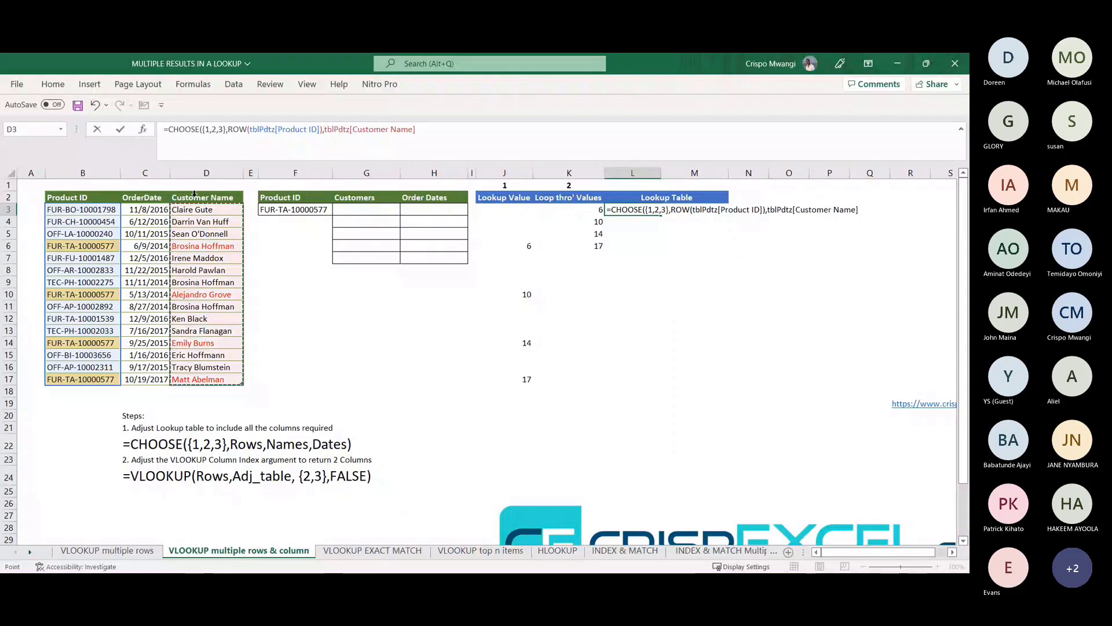
pyautogui.write(',')
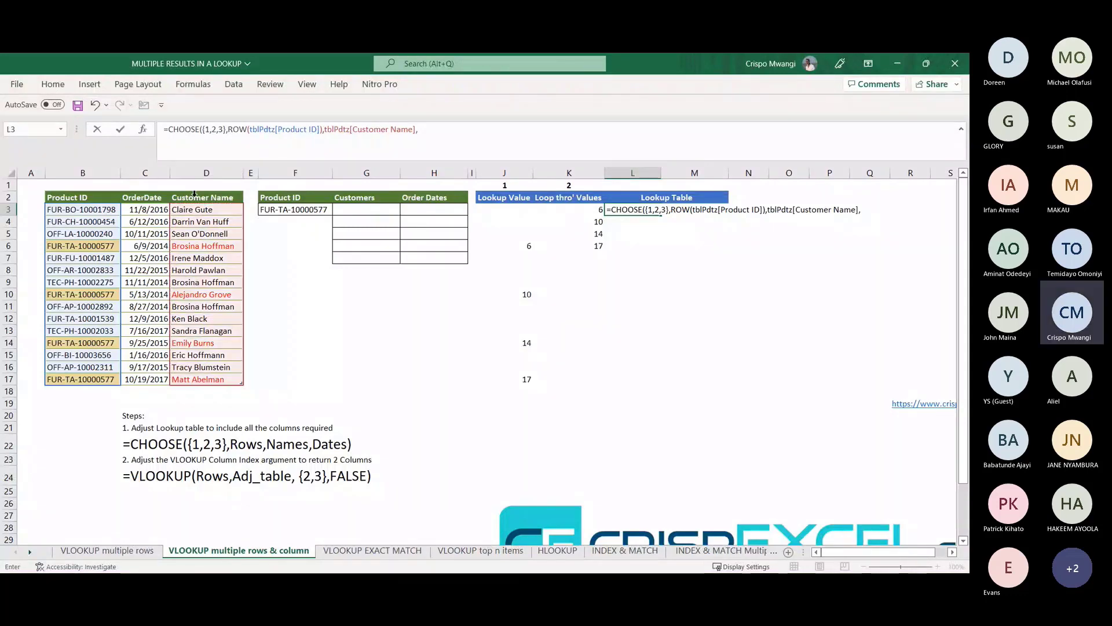
pyautogui.click(142, 192)
pyautogui.write(')')
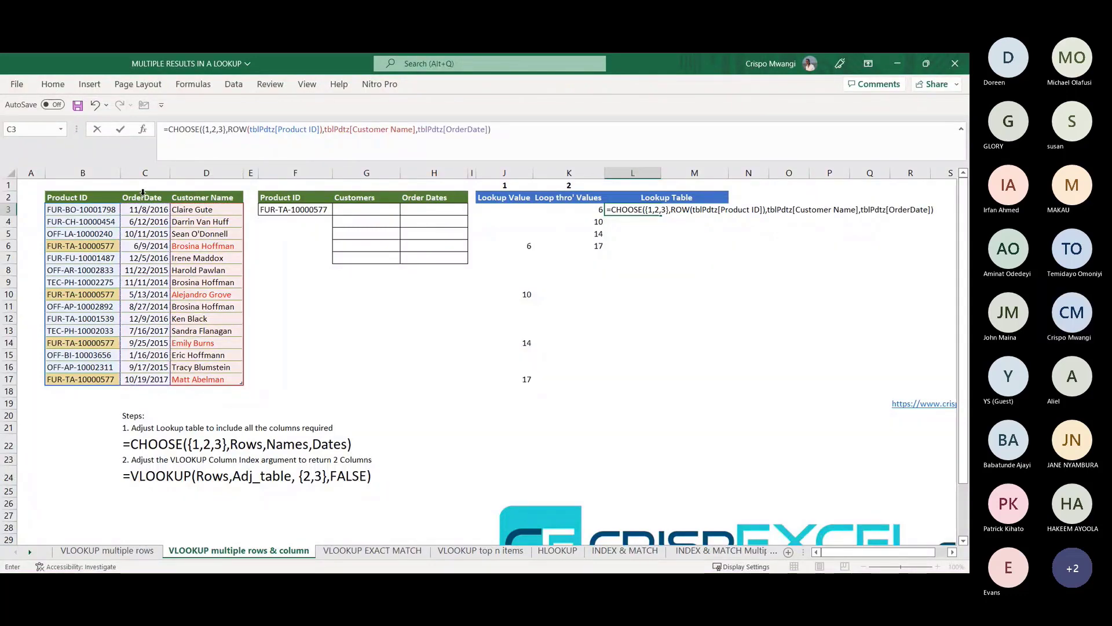
pyautogui.press('Return')
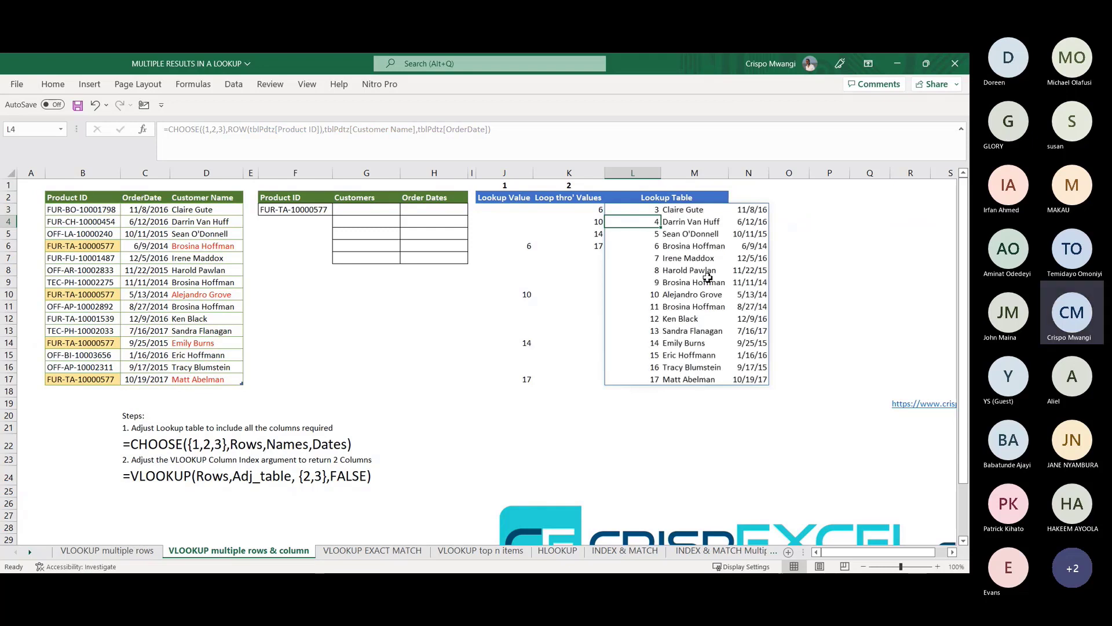
pyautogui.click(659, 210)
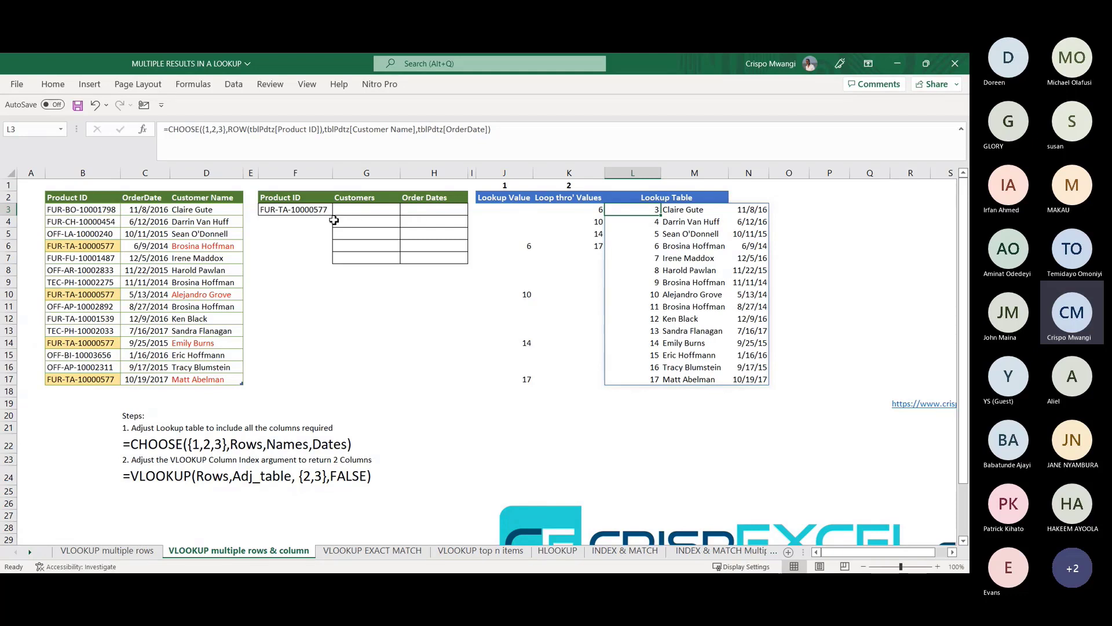
pyautogui.click(715, 212)
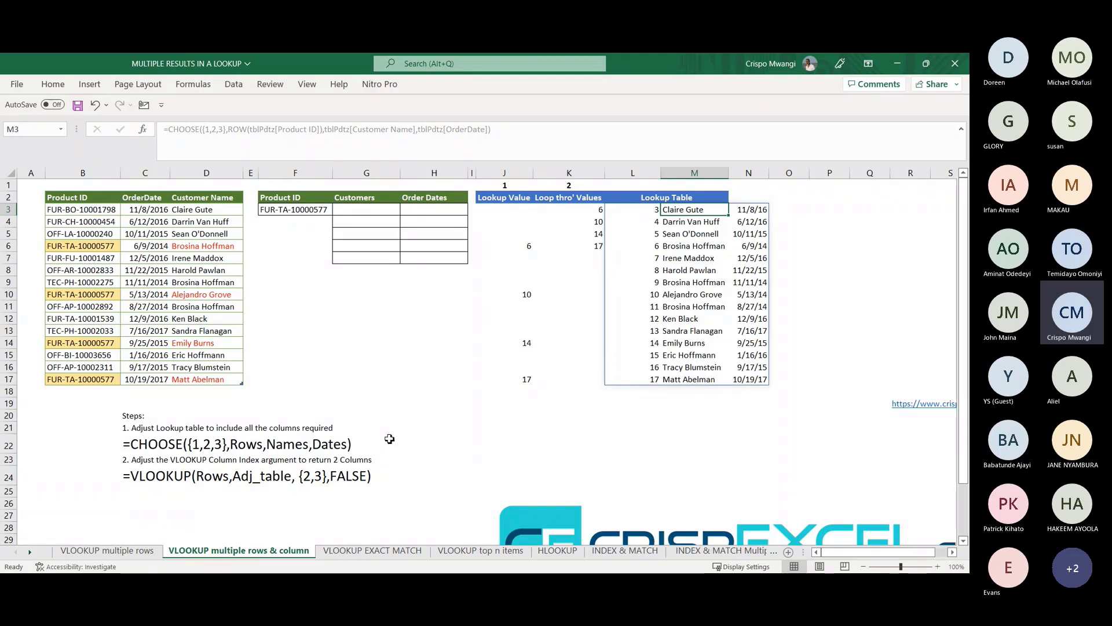
# Step: Start a VLOOKUP formula in G3, following the row 24 instruction, with LARGE and a nested IF as its lookup value
pyautogui.click(355, 208)
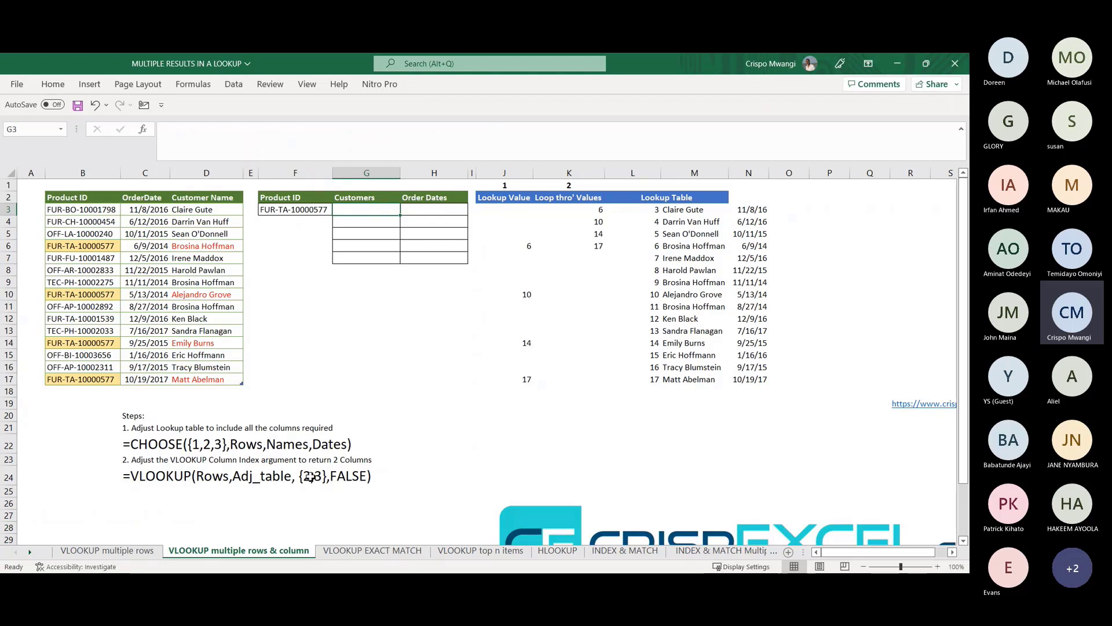
pyautogui.click(310, 476)
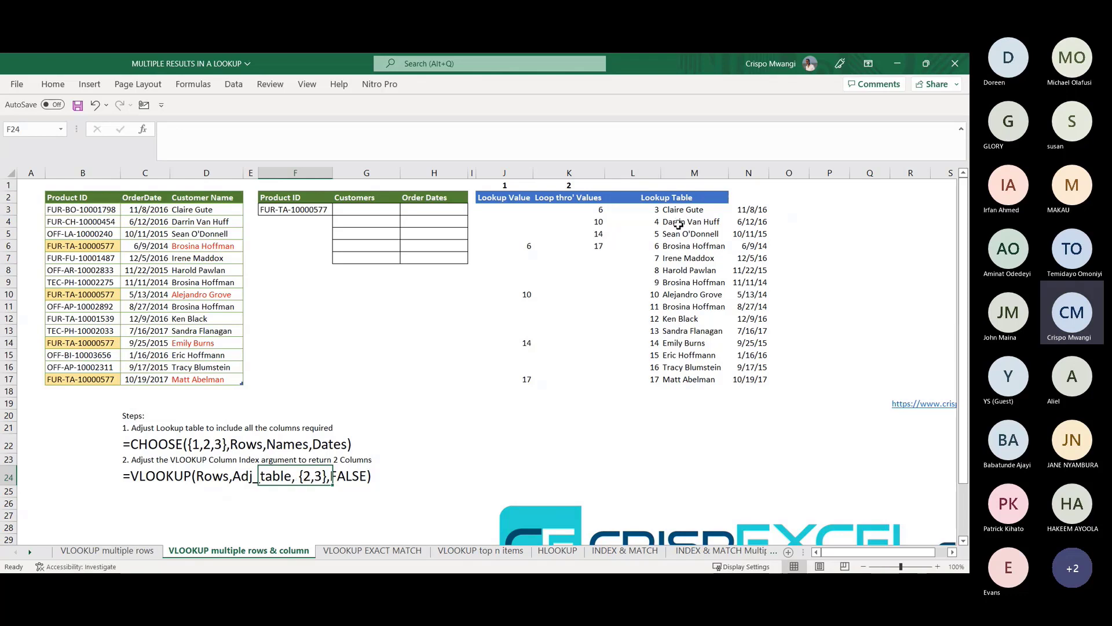
pyautogui.click(354, 211)
pyautogui.click(205, 139)
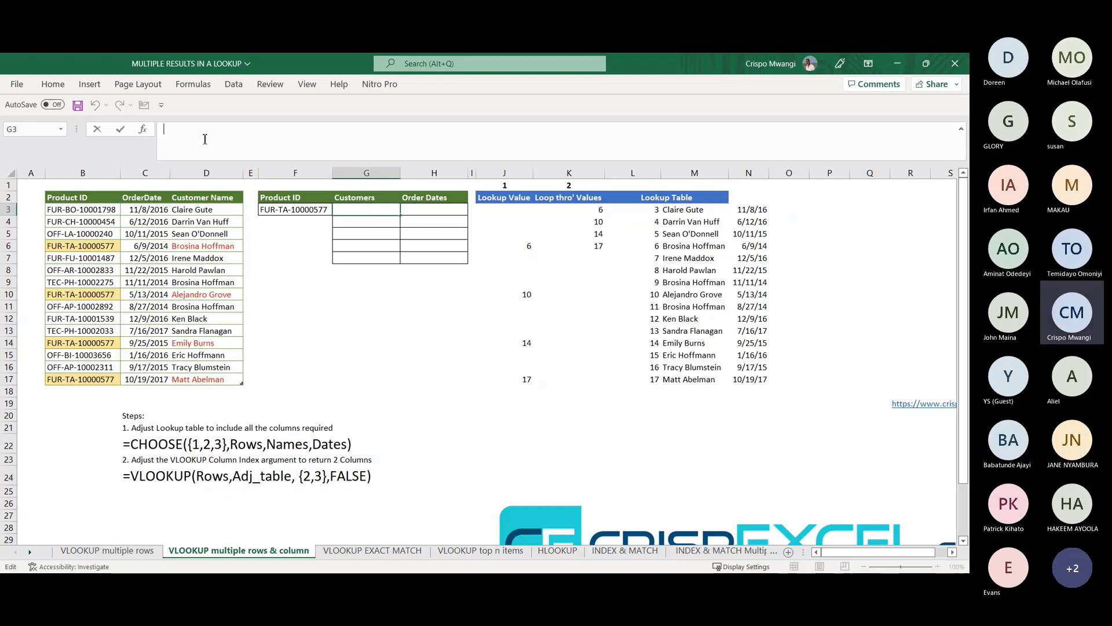
pyautogui.write('=')
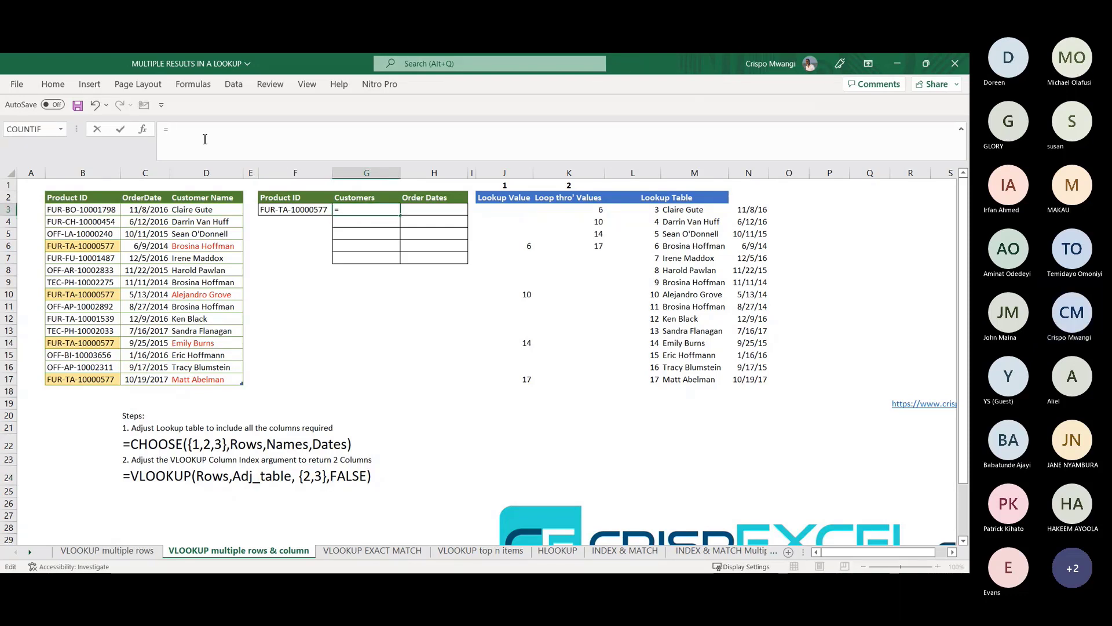
pyautogui.write('VLOOKU')
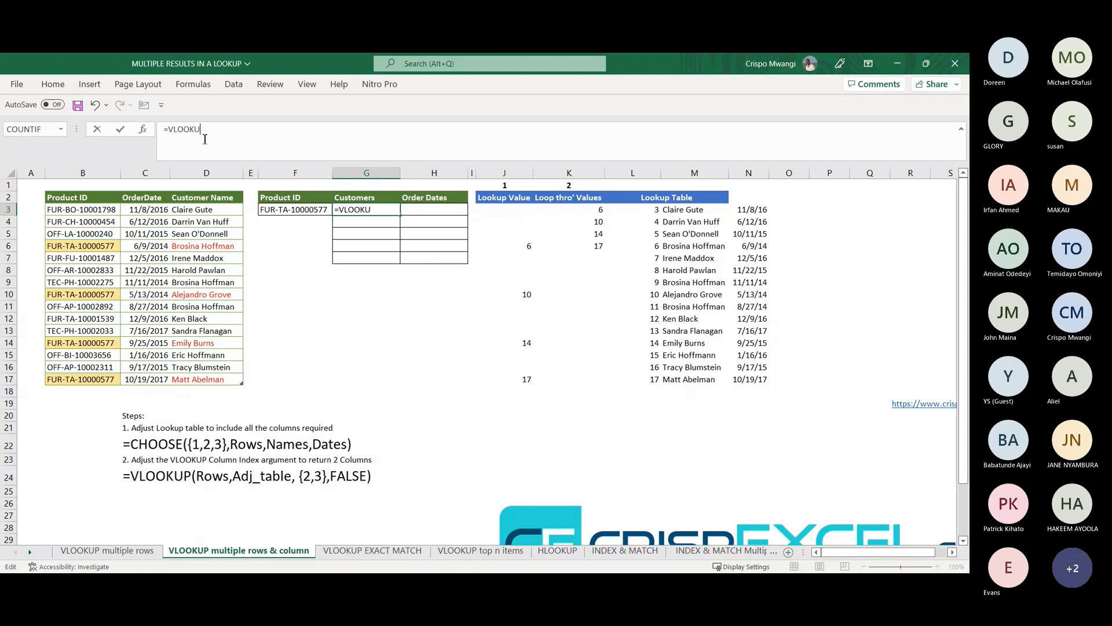
pyautogui.write('P(')
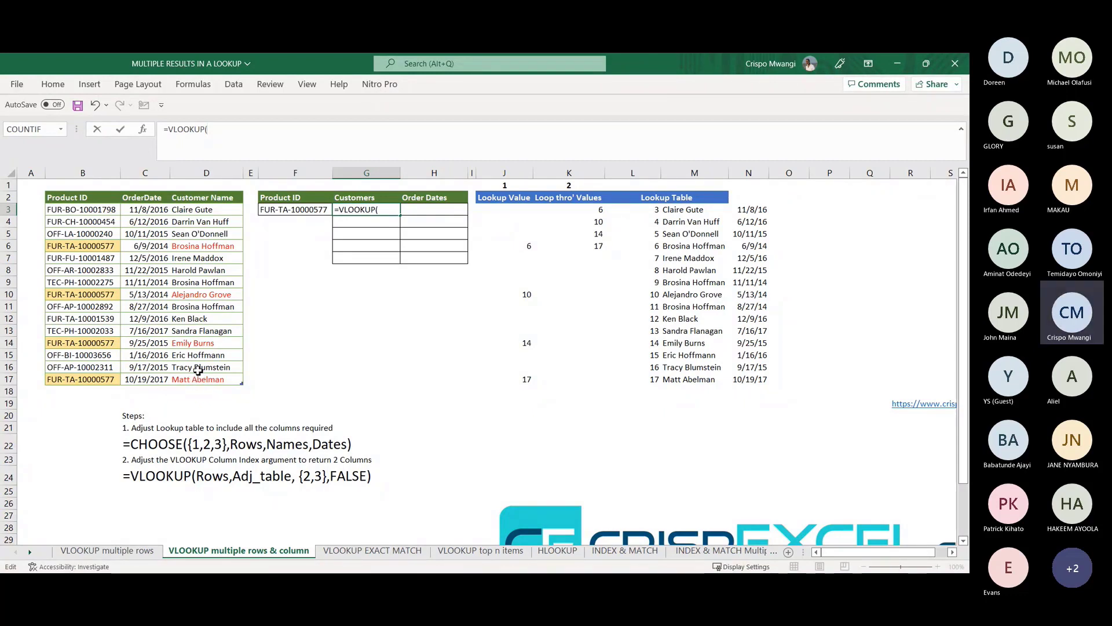
pyautogui.write('LARGE(')
pyautogui.write('IF(')
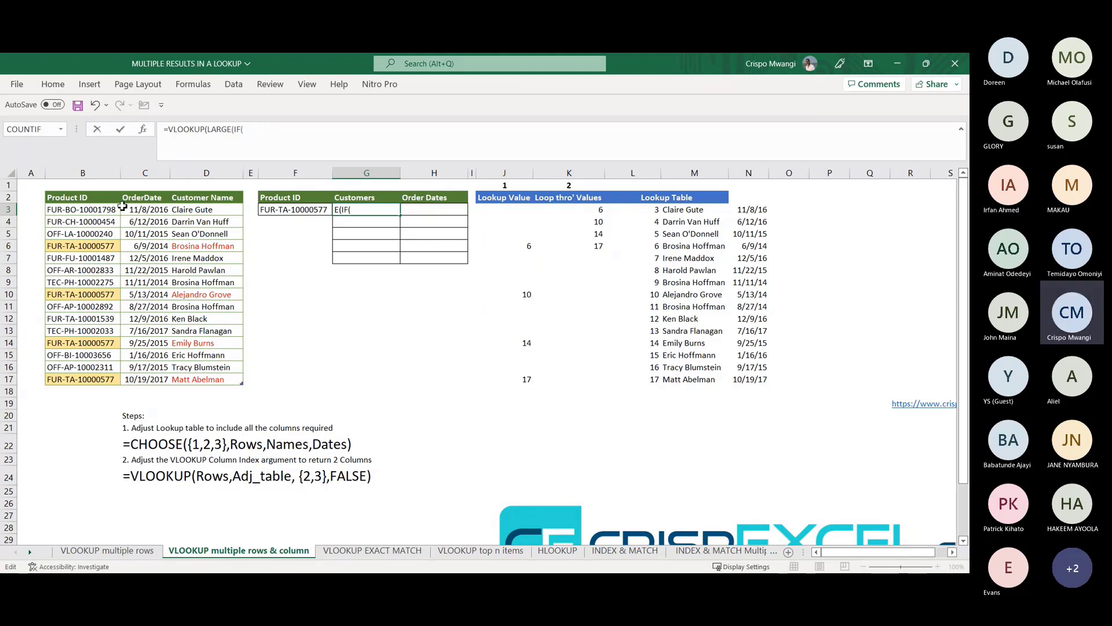
# Step: In the G3 formula, make the IF test tblPdtz[Product ID]=$F$3 and return ROW(tblPdtz[Product ID]), then close the IF
pyautogui.click(87, 194)
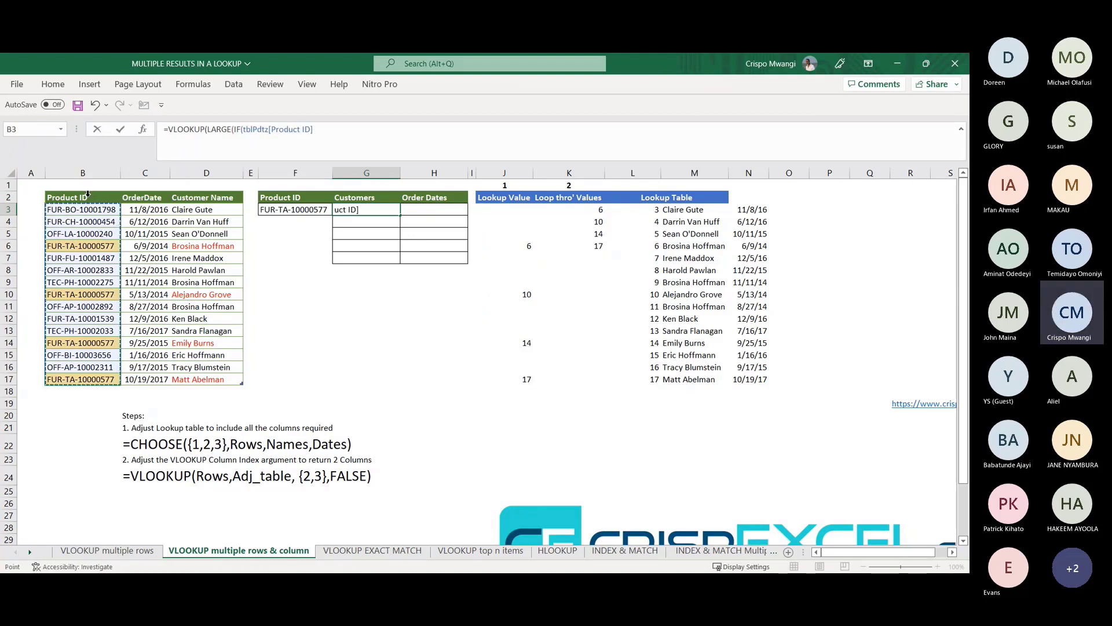
pyautogui.write('=')
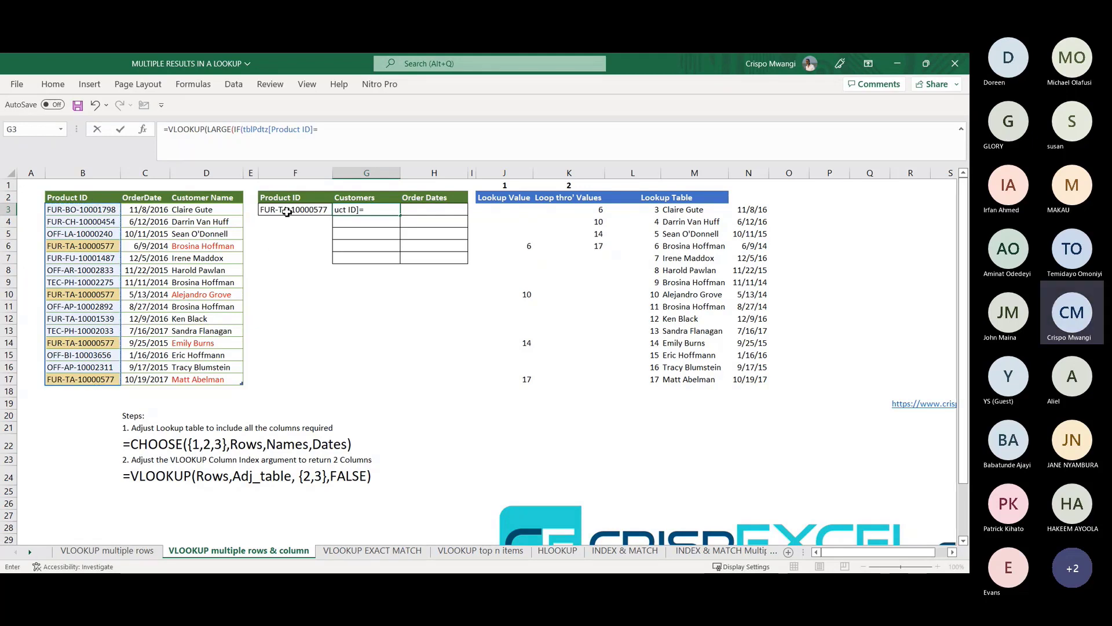
pyautogui.click(286, 212)
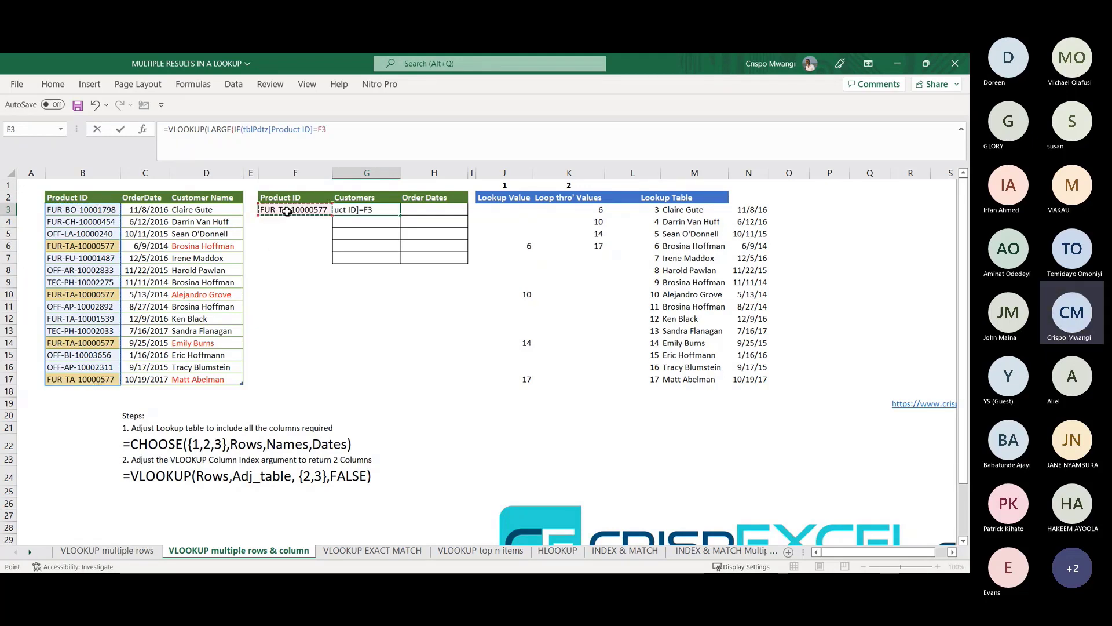
pyautogui.press('F4')
pyautogui.write(',ROW(')
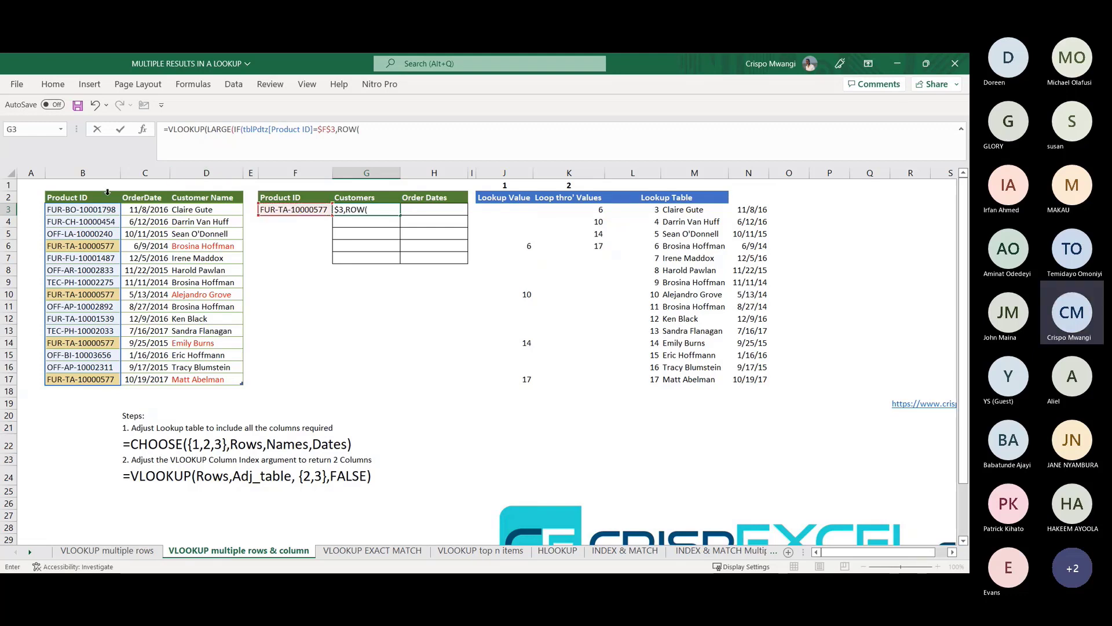
pyautogui.click(87, 193)
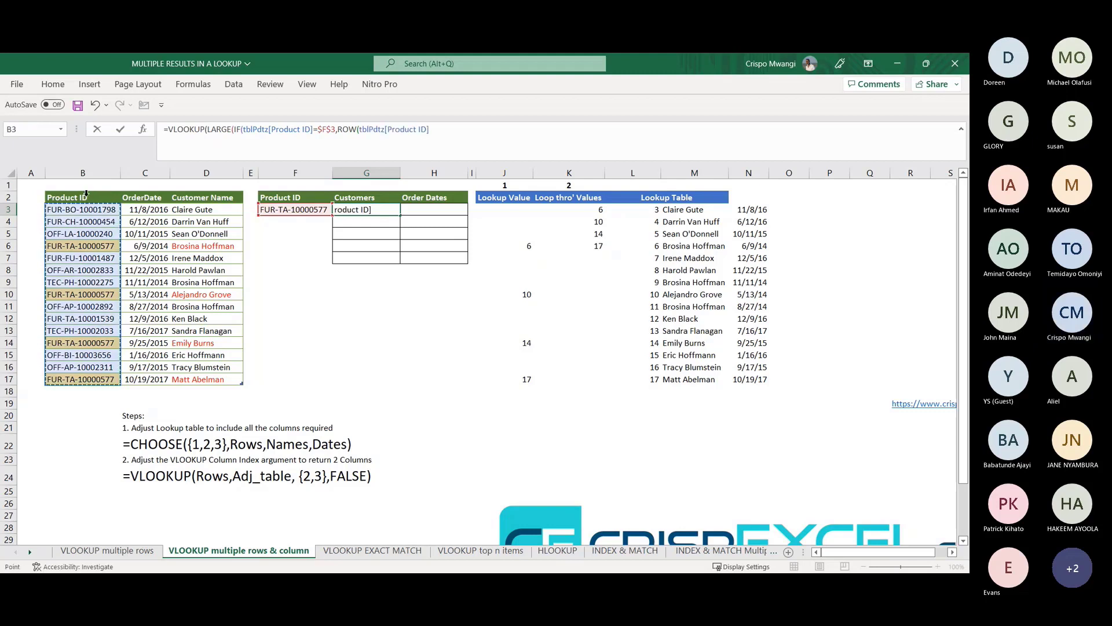
pyautogui.write(')')
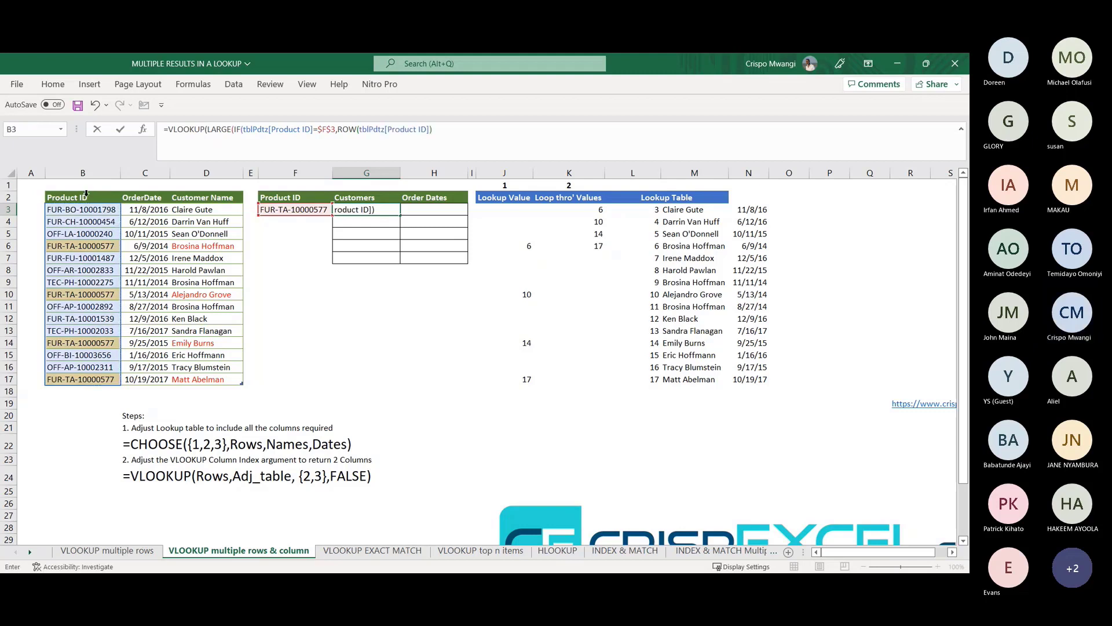
pyautogui.write(')')
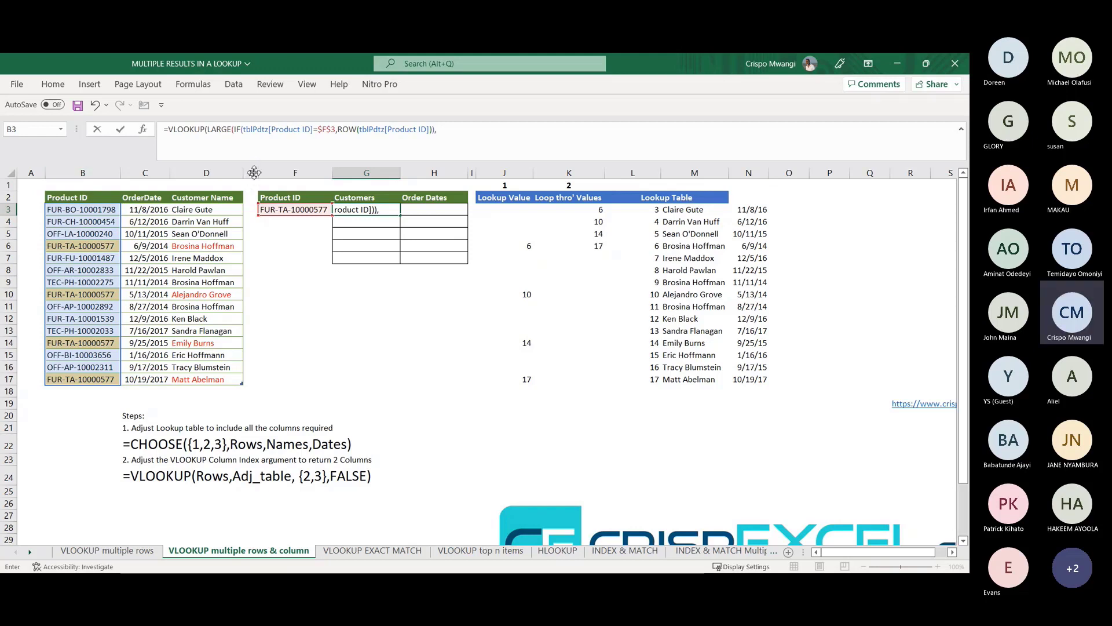
# Step: Add ROW(A1) as the k argument of LARGE in G3 and close the VLOOKUP lookup value
pyautogui.write(',ROW')
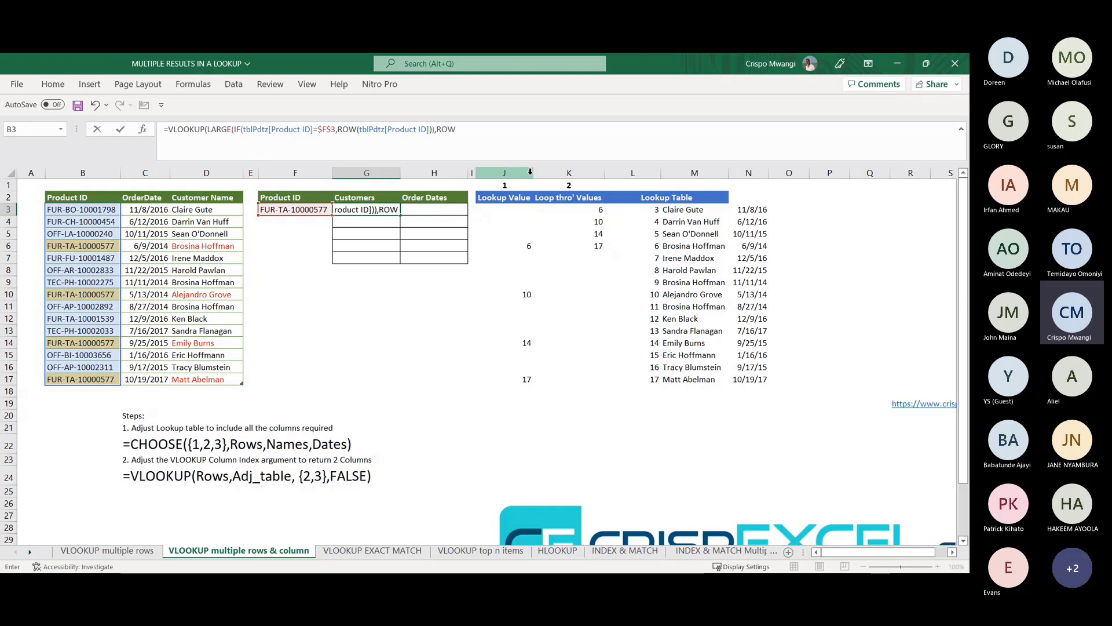
pyautogui.write('(')
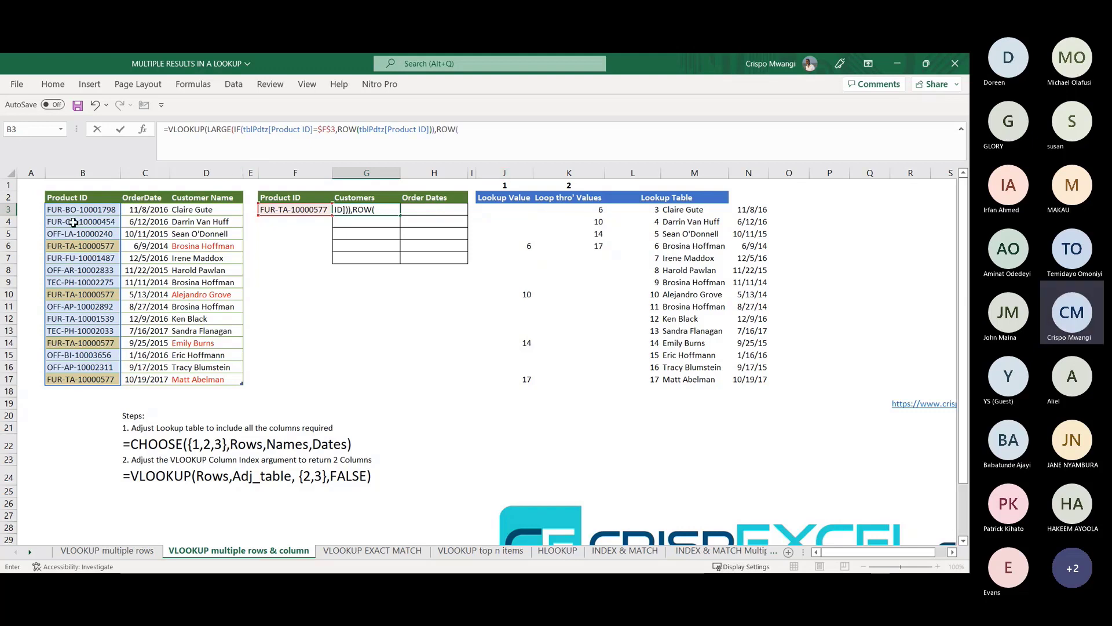
pyautogui.click(26, 183)
pyautogui.click(478, 133)
pyautogui.write(')')
pyautogui.write(')')
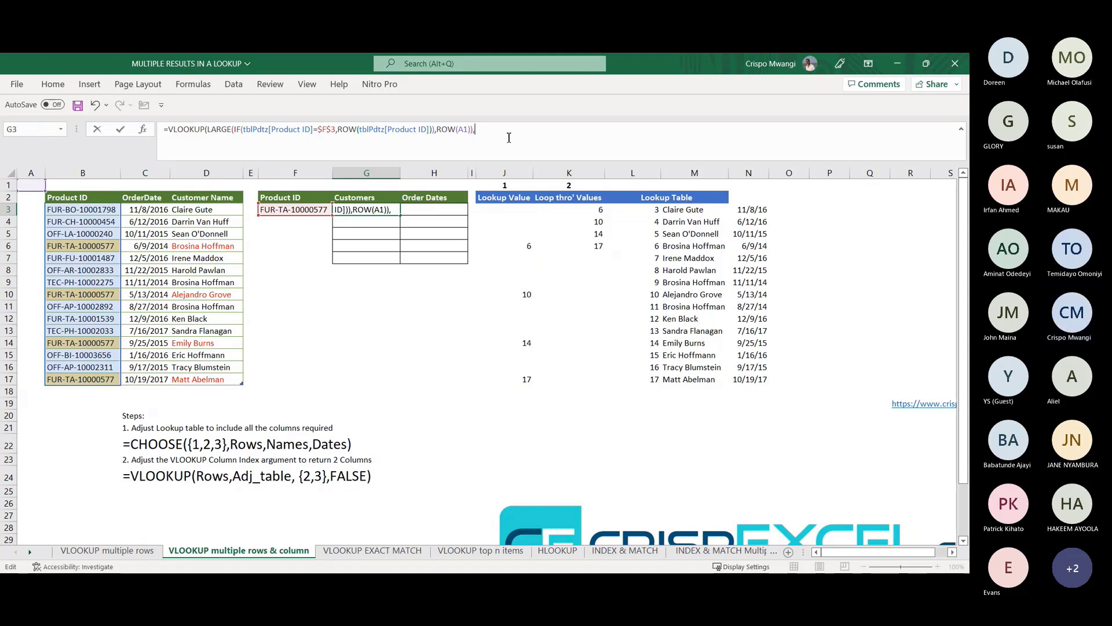
# Step: On a new line of the G3 formula, start a CHOOSE lookup table with {1,2,3} and ROW(tblPdtz[Product ID]) as its first column
pyautogui.hotkey('alt', 'Return')
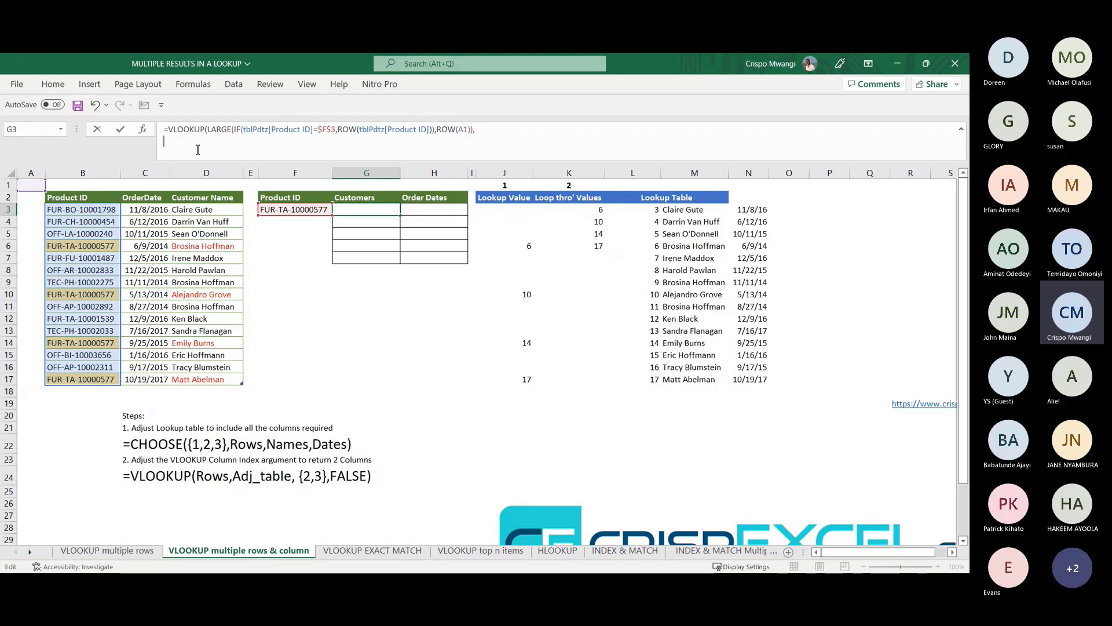
pyautogui.write('CH')
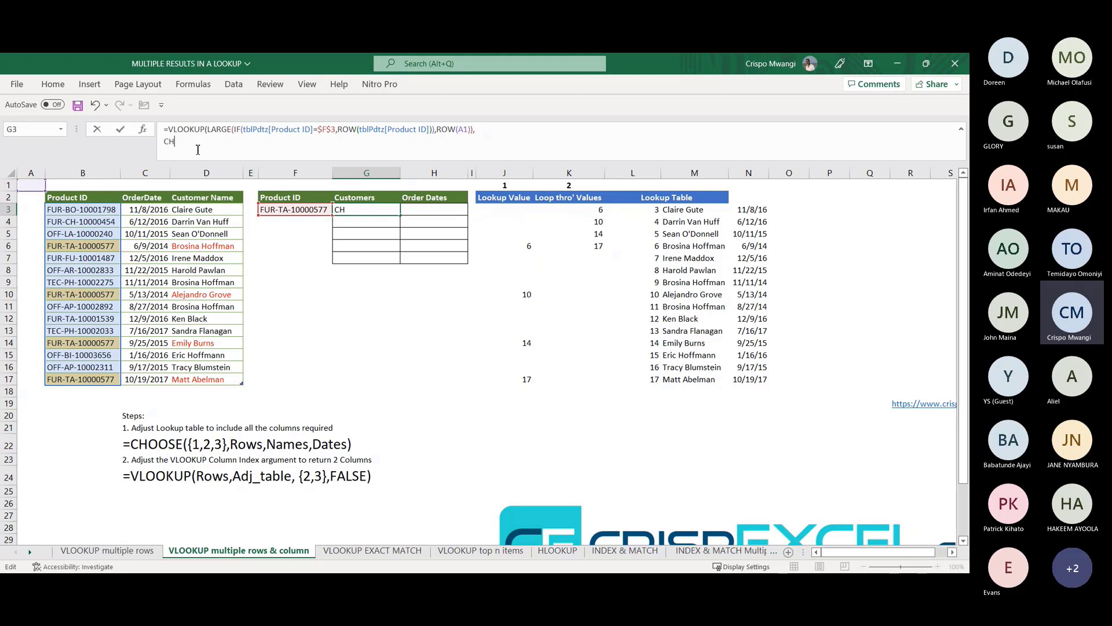
pyautogui.write('OOSE')
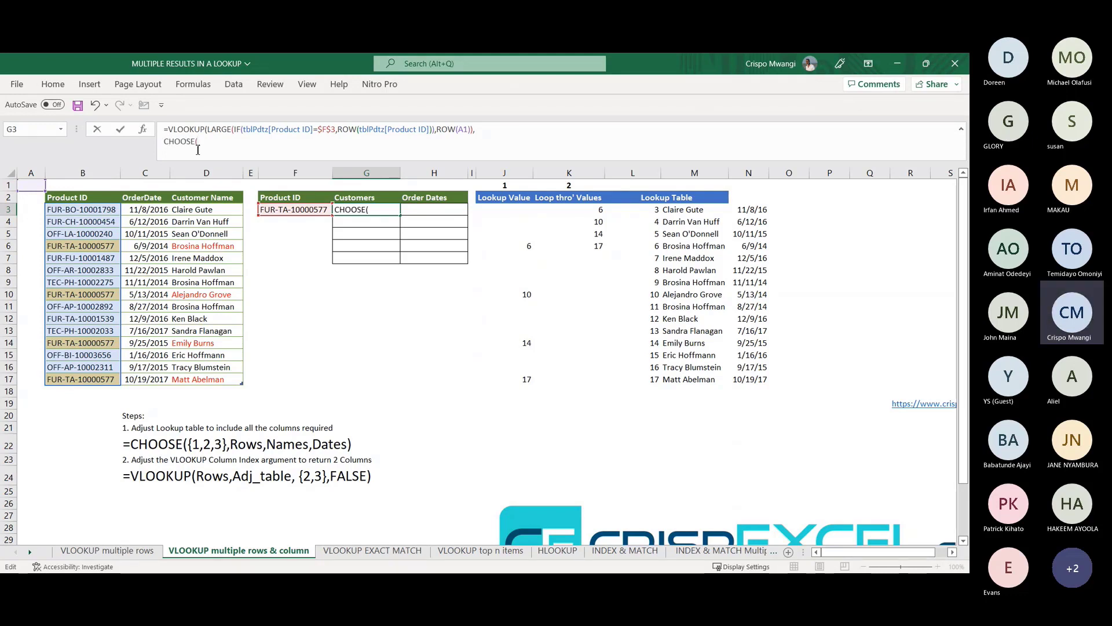
pyautogui.write('({1,2,3},')
pyautogui.write('R')
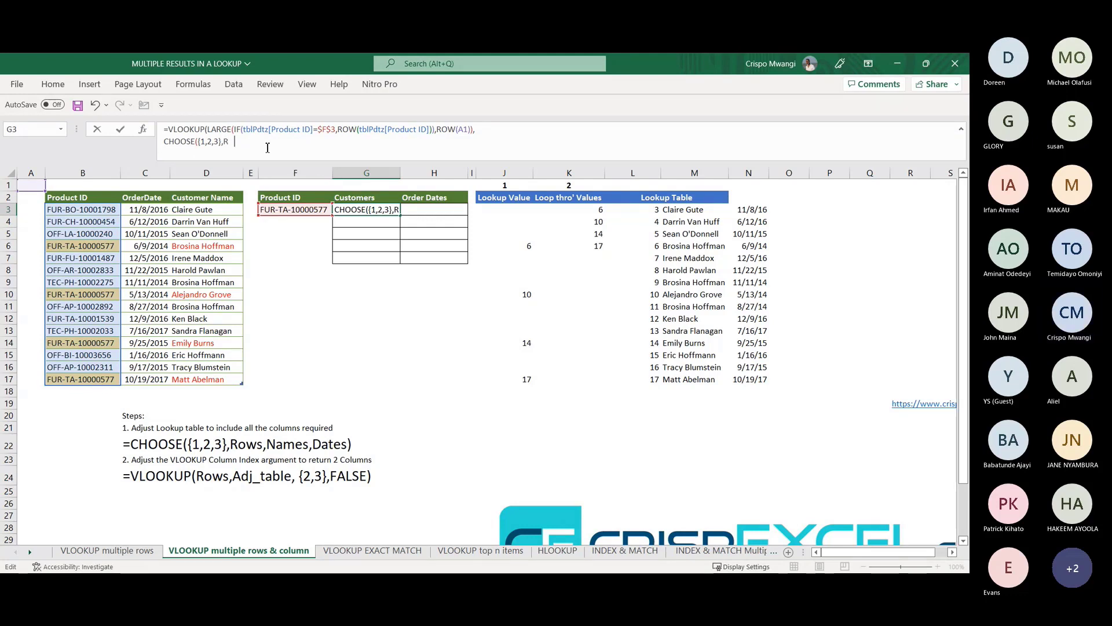
pyautogui.write('OW(')
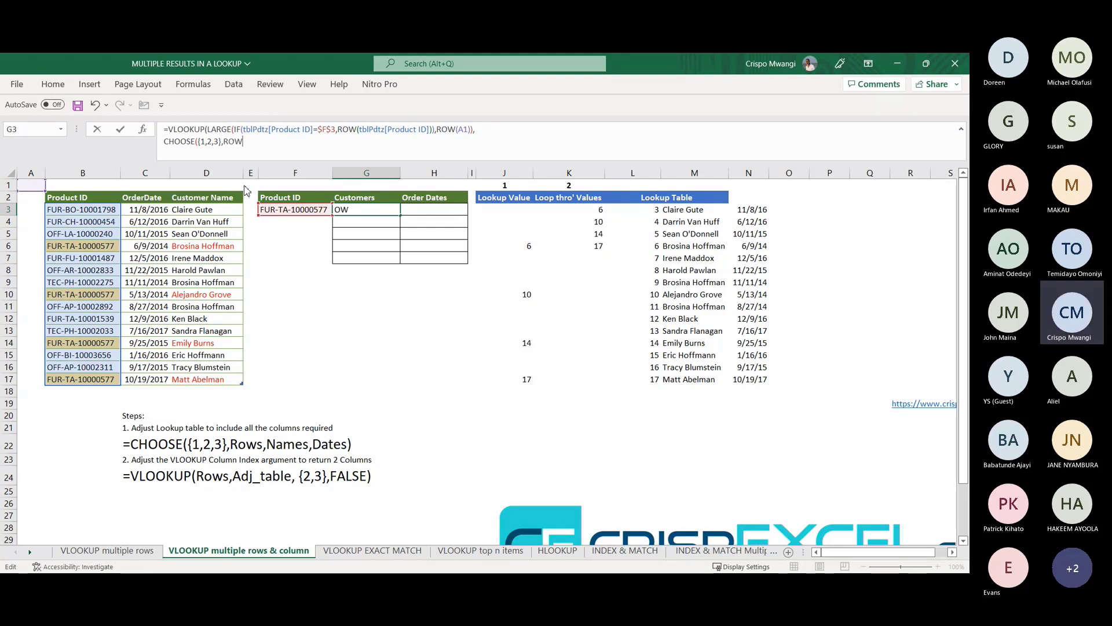
pyautogui.click(82, 193)
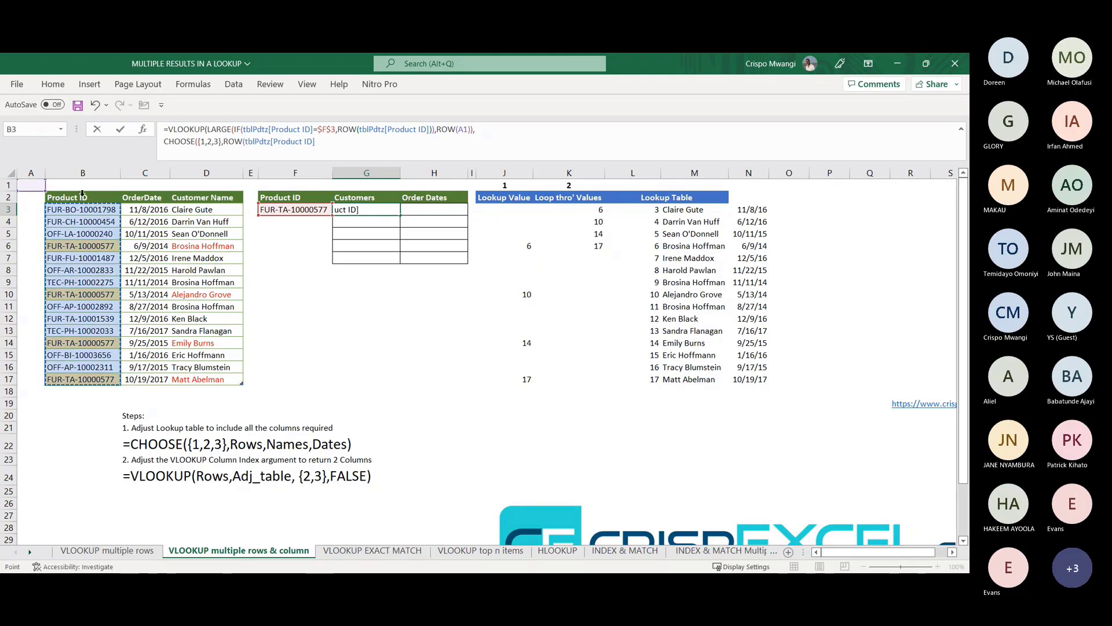
pyautogui.write(')')
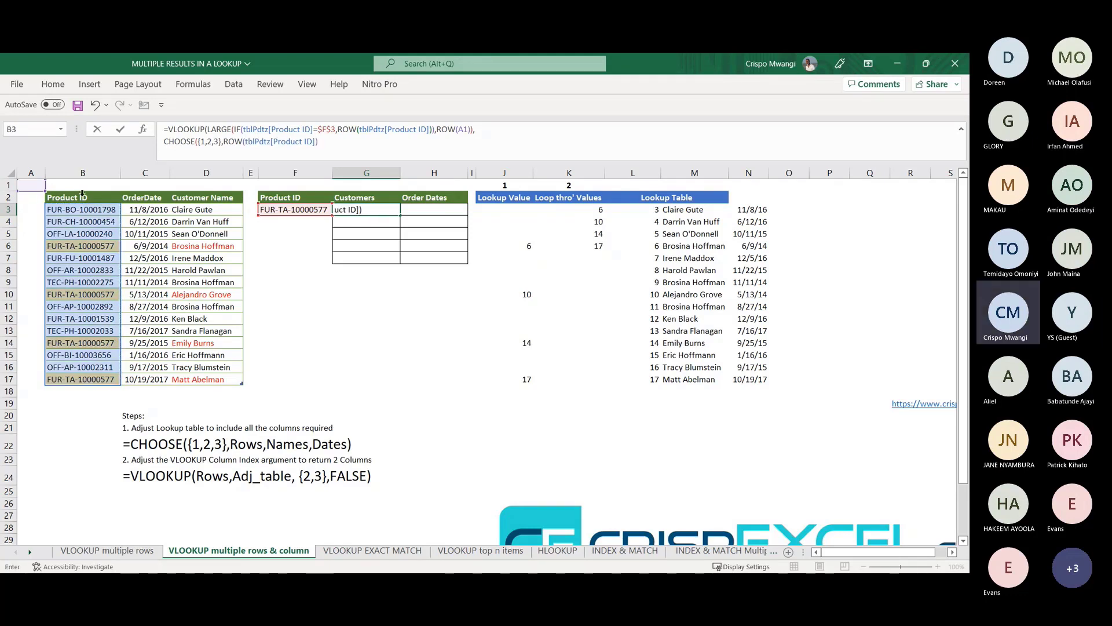
# Step: Add tblPdtz[Customer Name] and tblPdtz[OrderDate] as the second and third CHOOSE columns in G3, then close the table argument
pyautogui.write(',')
pyautogui.click(198, 194)
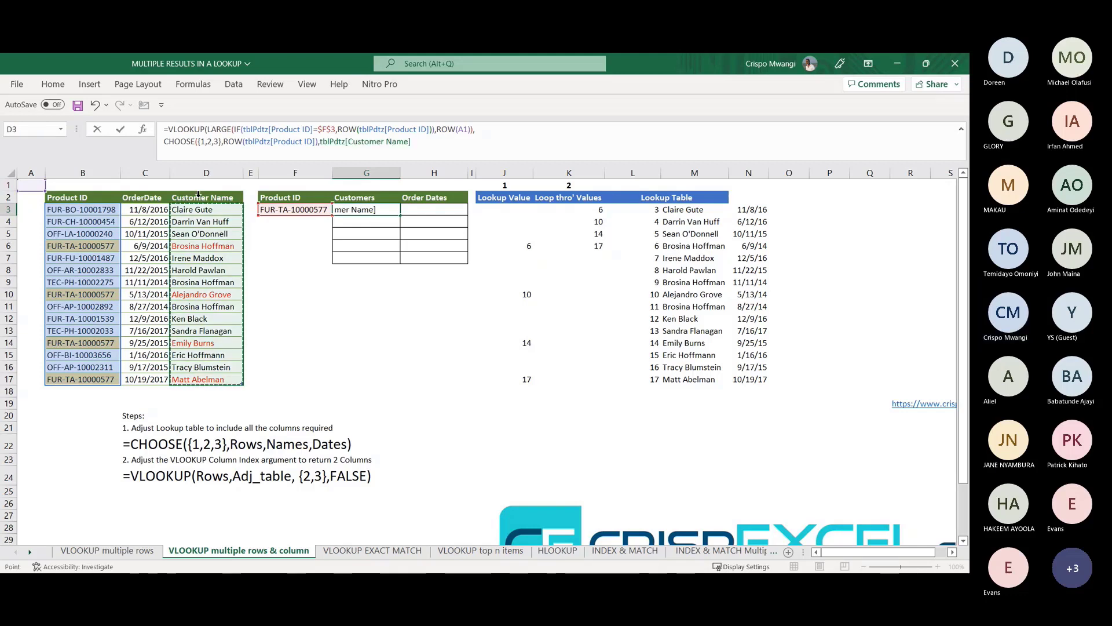
pyautogui.write(',')
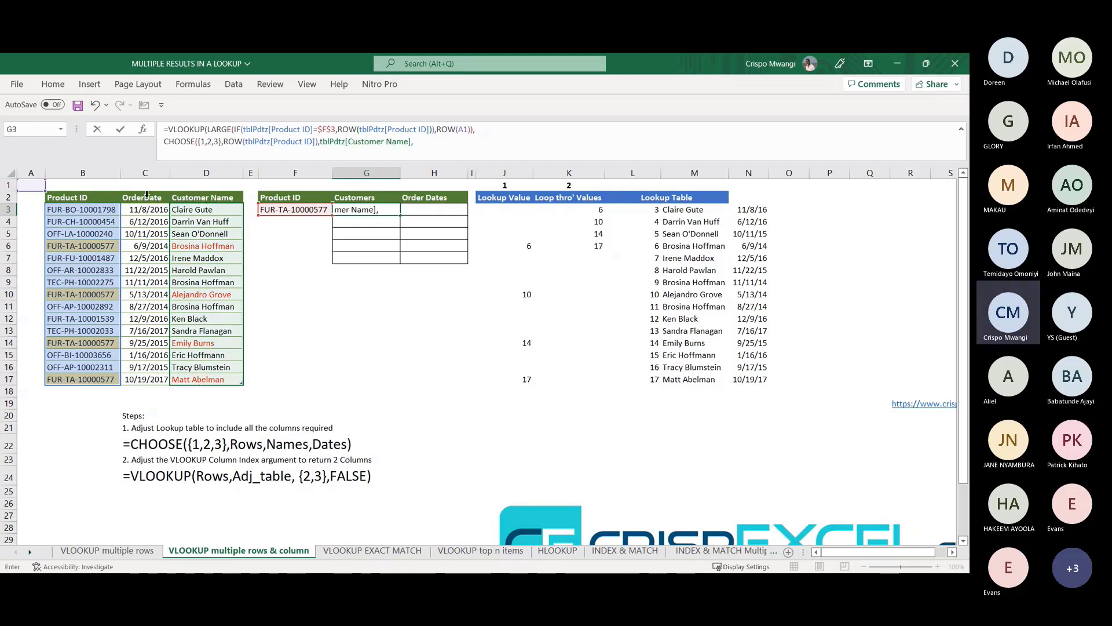
pyautogui.click(145, 193)
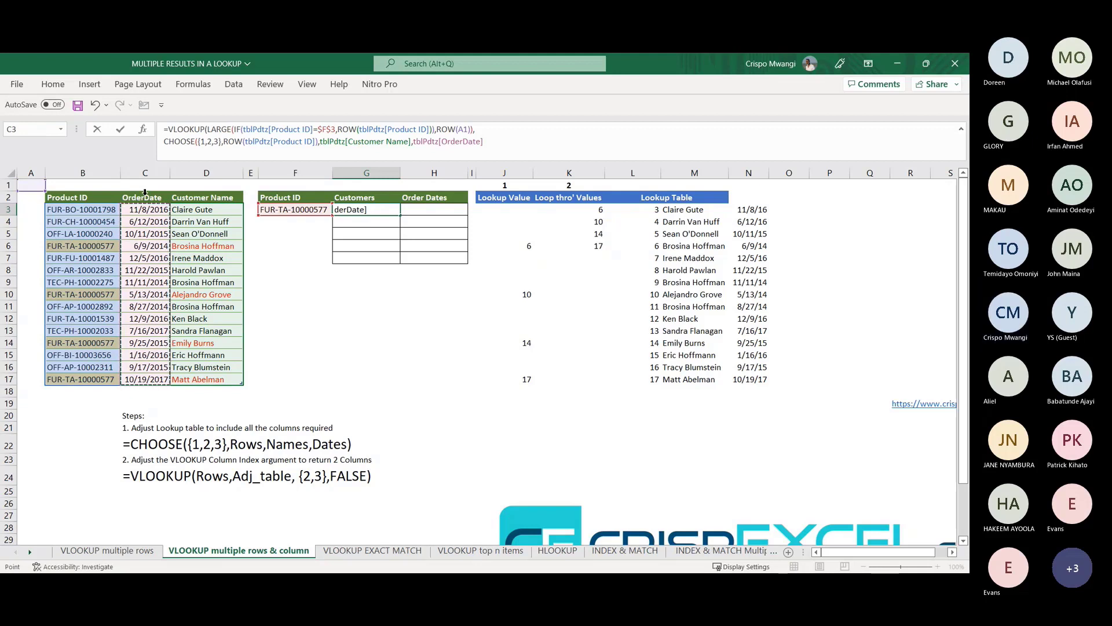
pyautogui.write(')')
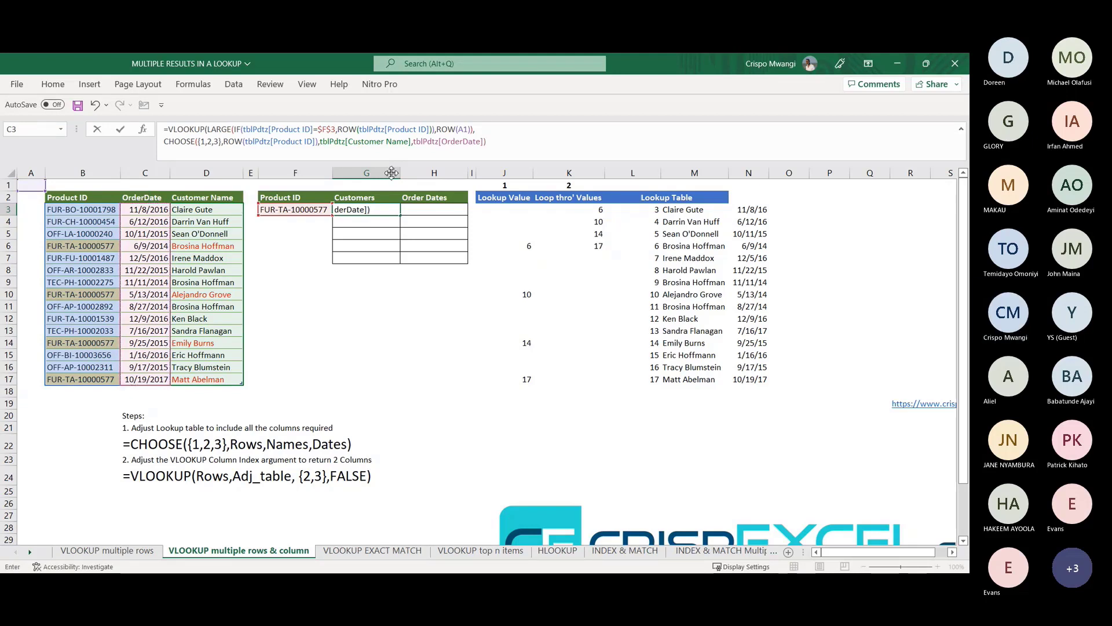
pyautogui.write(',')
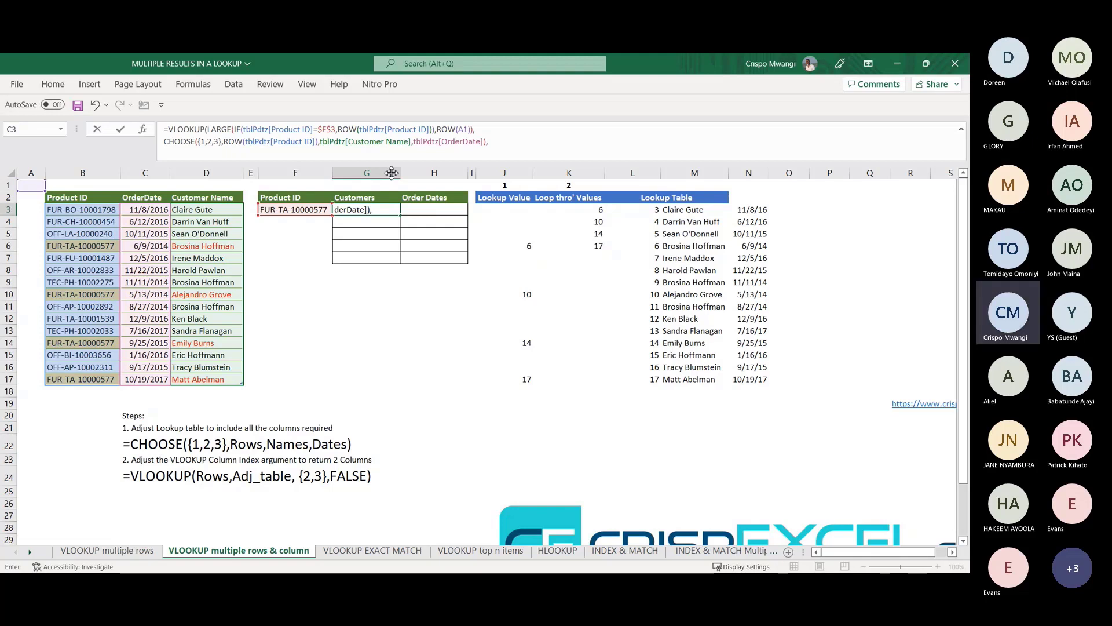
# Step: On a third line of the G3 formula, set the column index to {2,3} and the match type to FALSE, then enter the formula
pyautogui.hotkey('alt', 'Return')
pyautogui.press('F2')
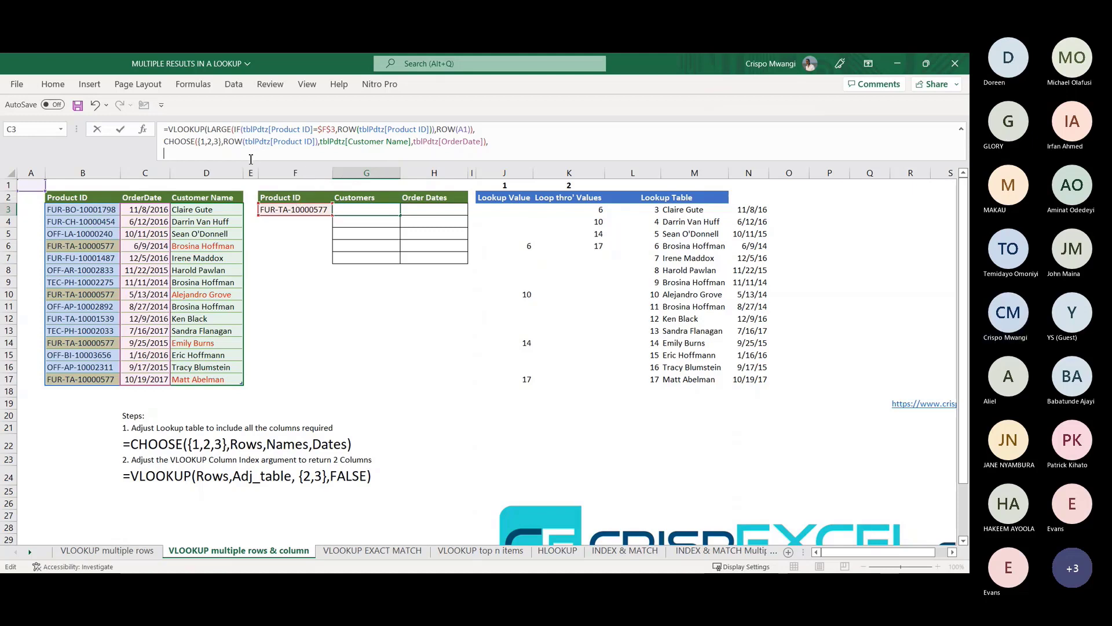
pyautogui.write('2')
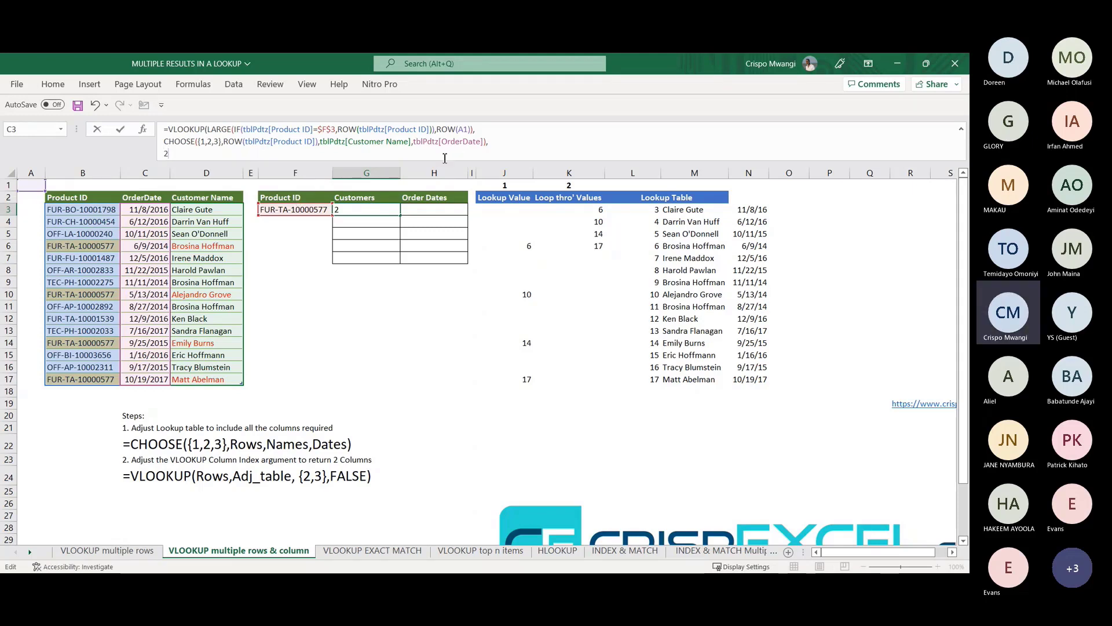
pyautogui.press('BackSpace')
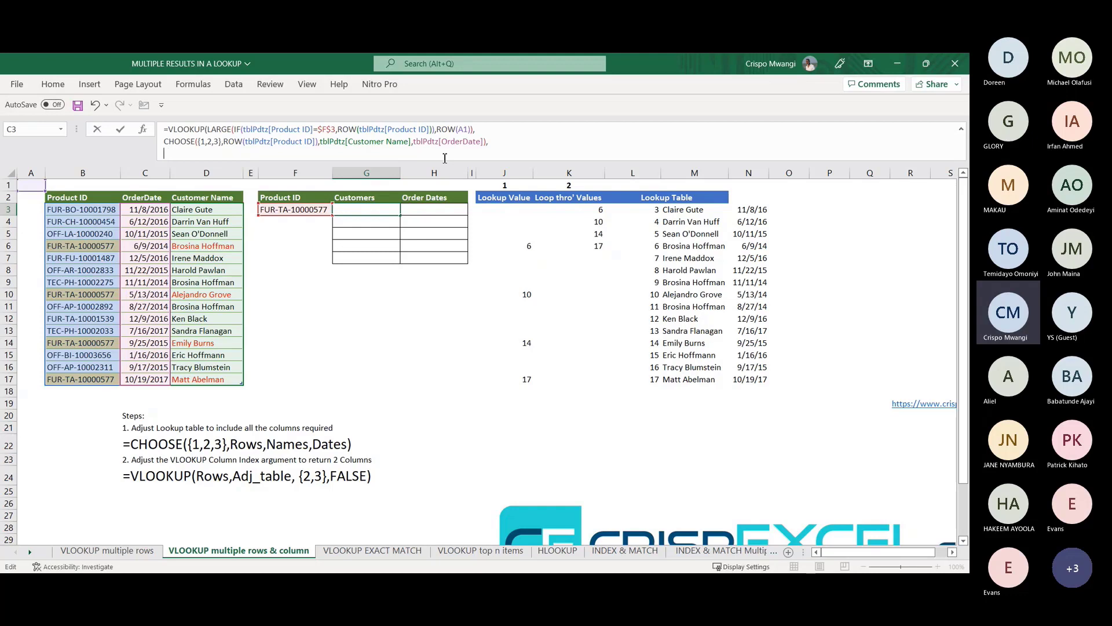
pyautogui.write('{')
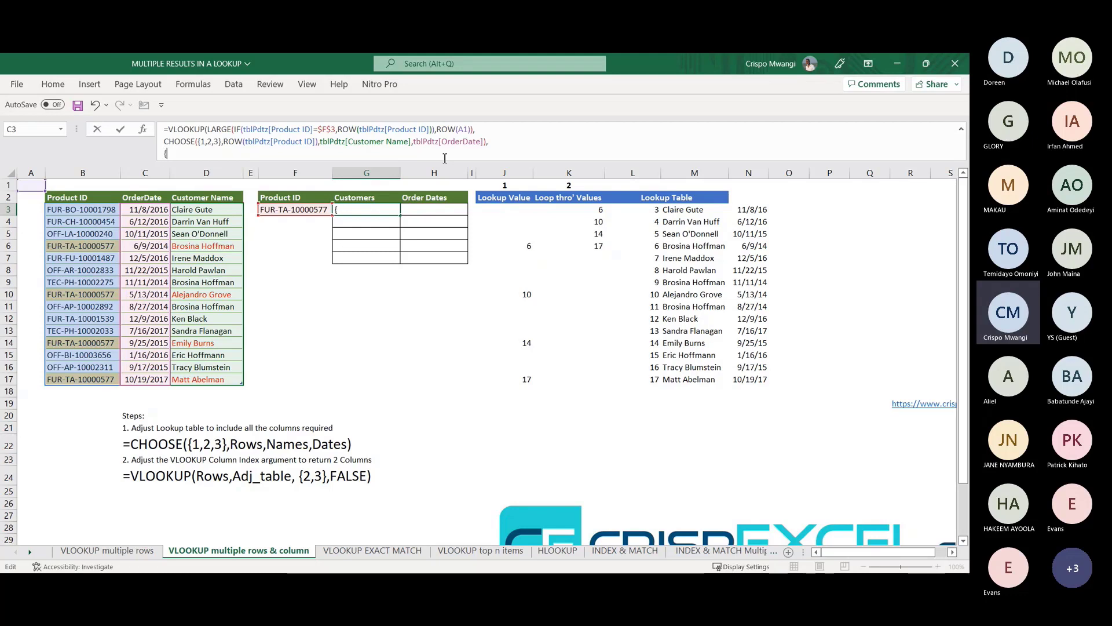
pyautogui.write('2')
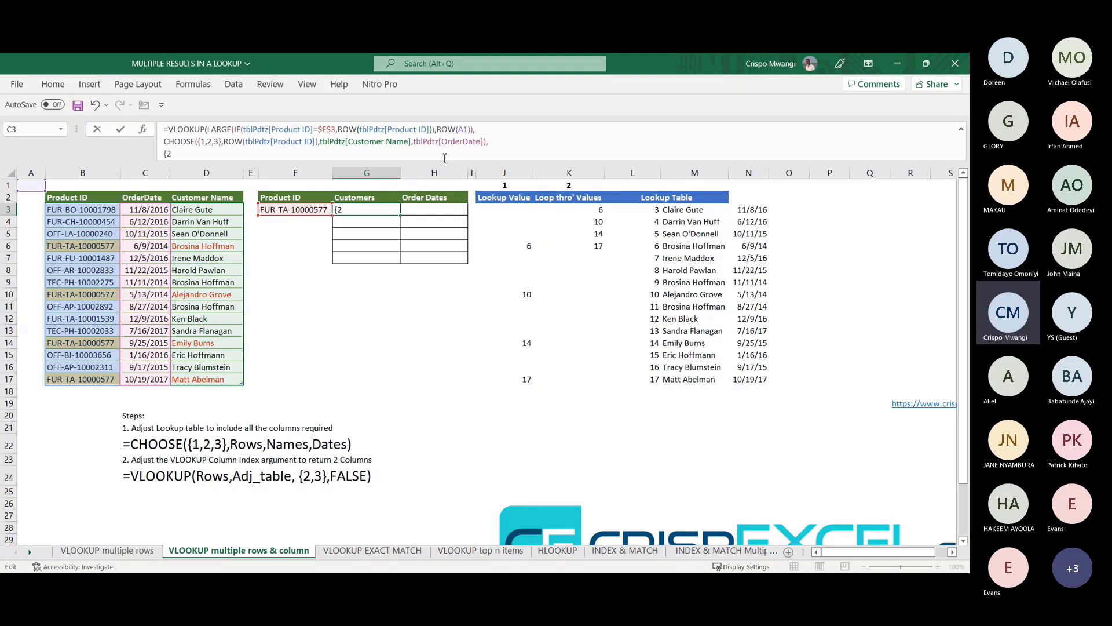
pyautogui.write(',3')
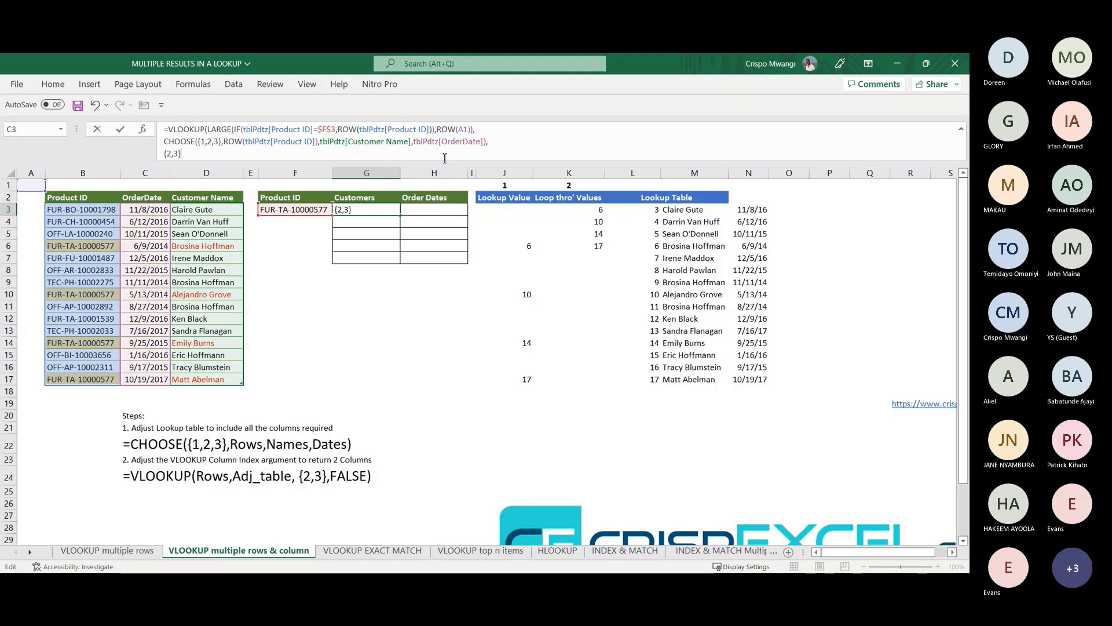
pyautogui.write('},')
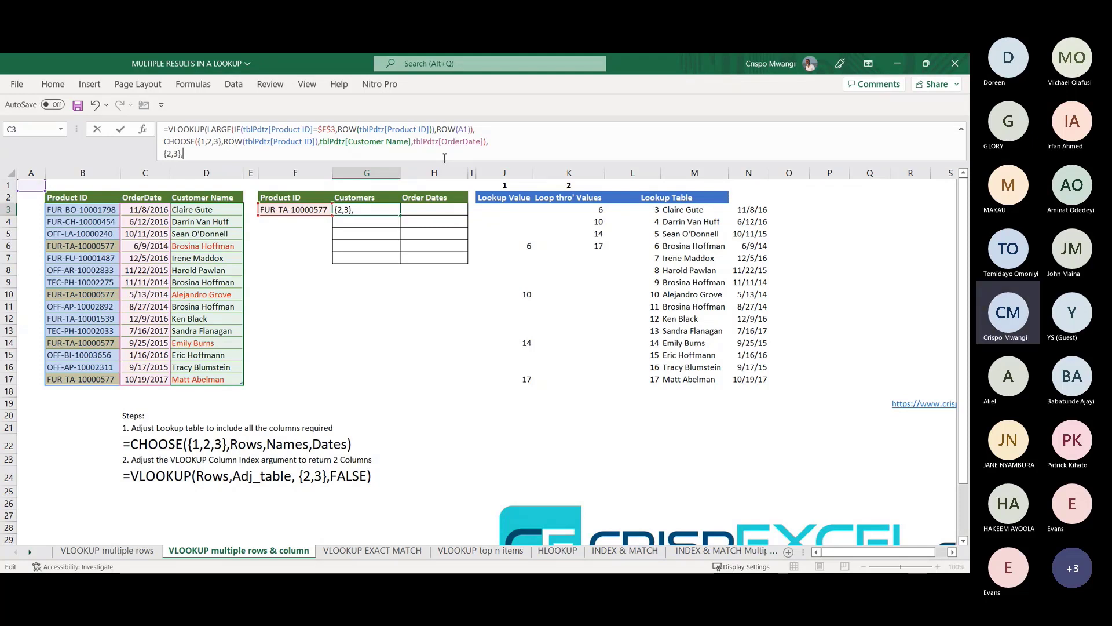
pyautogui.write('FALSE)')
pyautogui.press('Return')
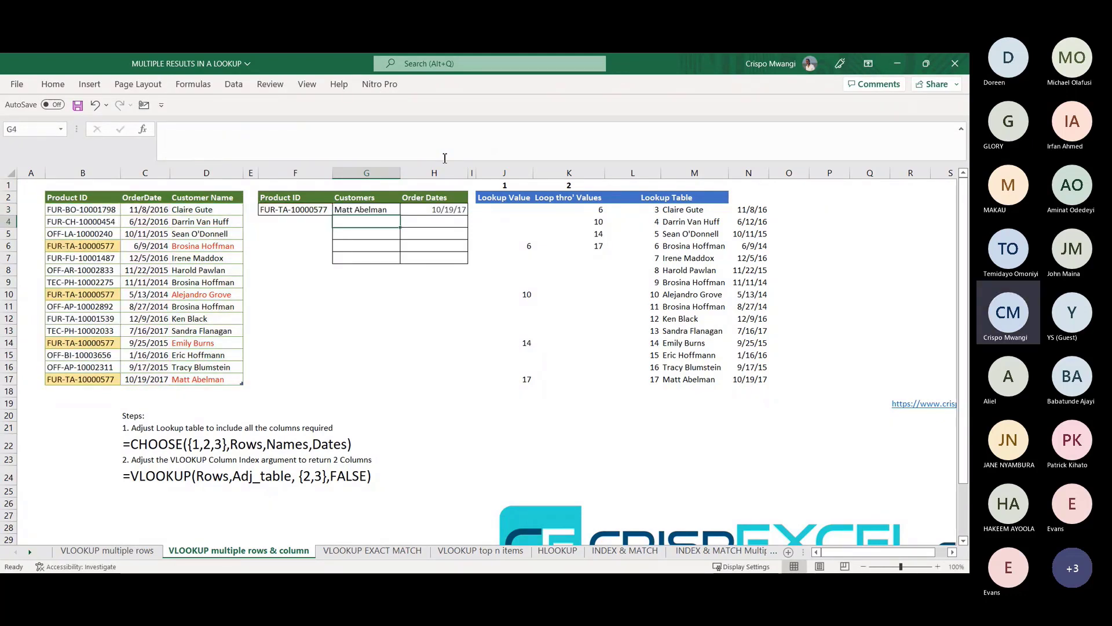
# Step: Compare the G3 result with the row number in K6 and the matching source rows 17, 14, 10 and 6
pyautogui.click(364, 213)
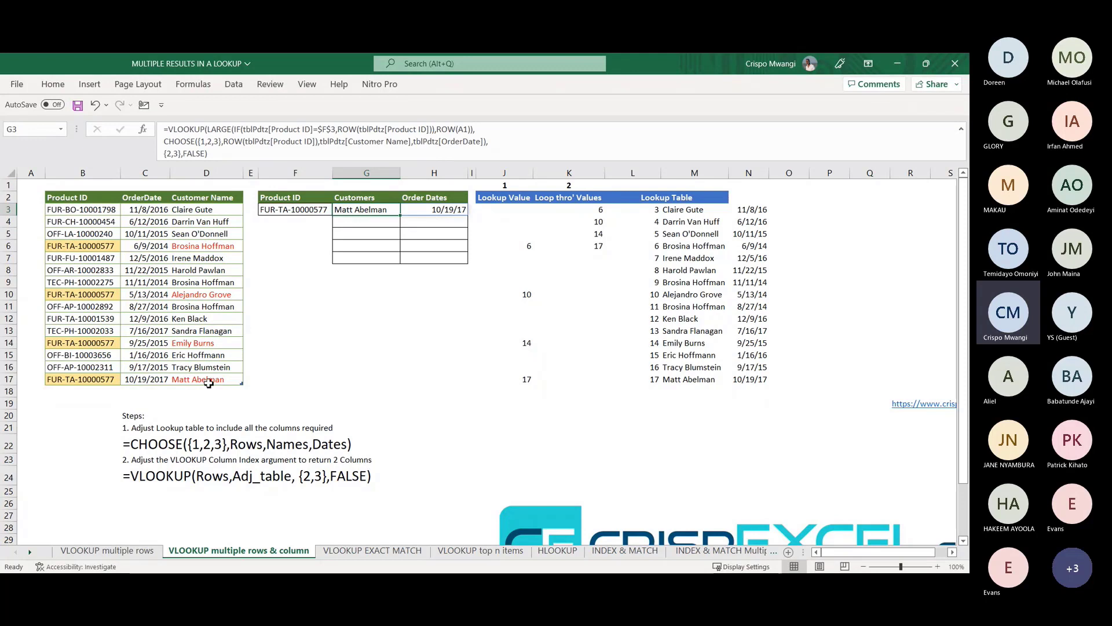
pyautogui.click(603, 249)
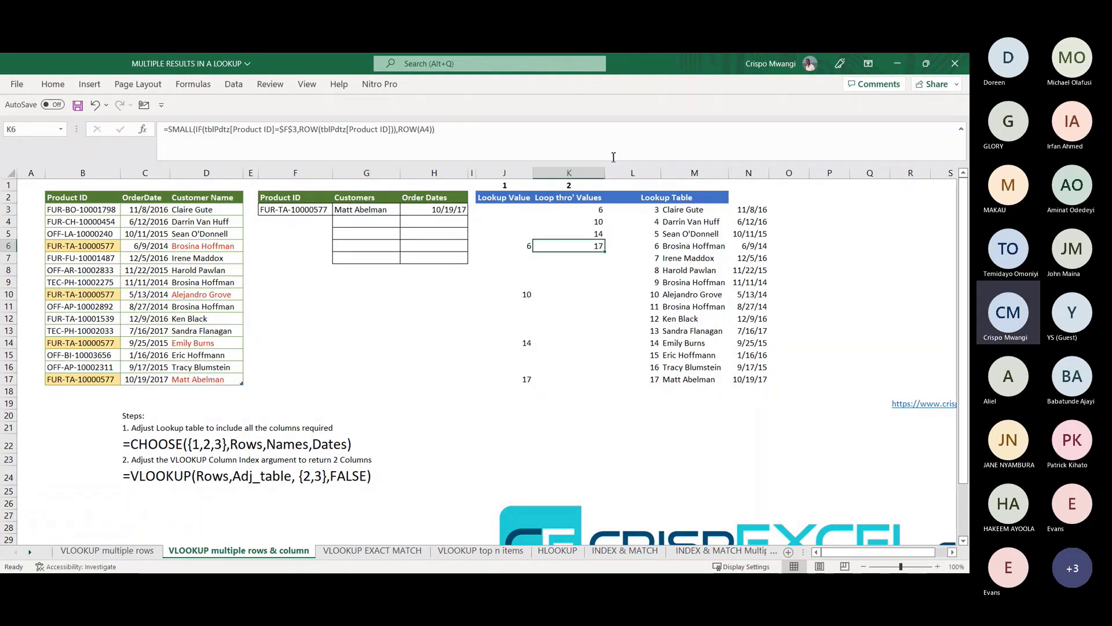
pyautogui.click(8, 379)
pyautogui.click(8, 342)
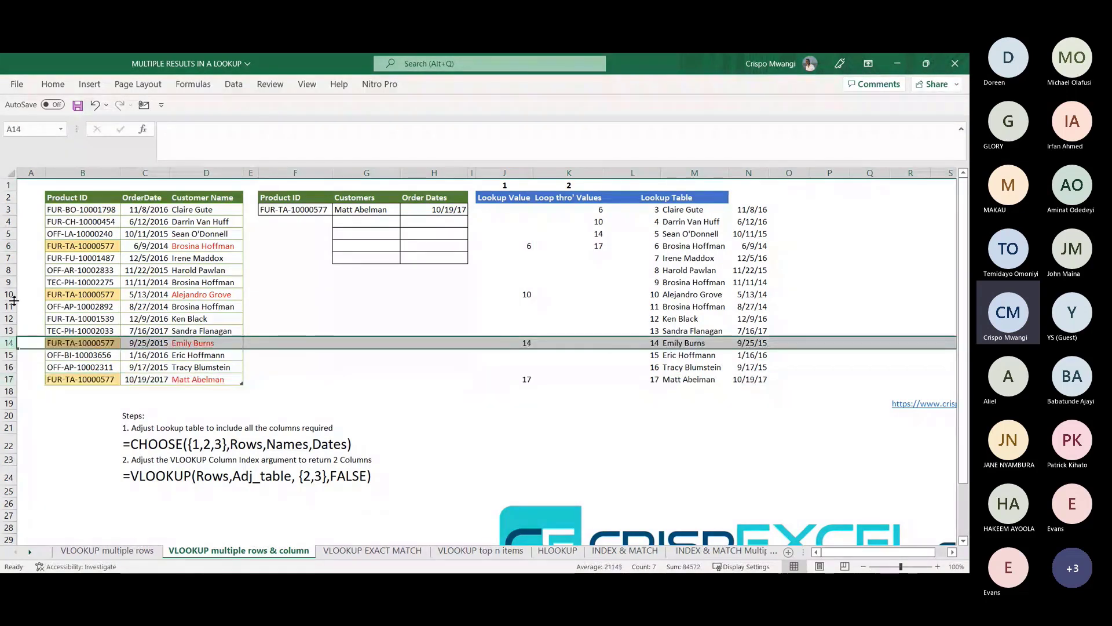
pyautogui.click(8, 293)
pyautogui.click(8, 247)
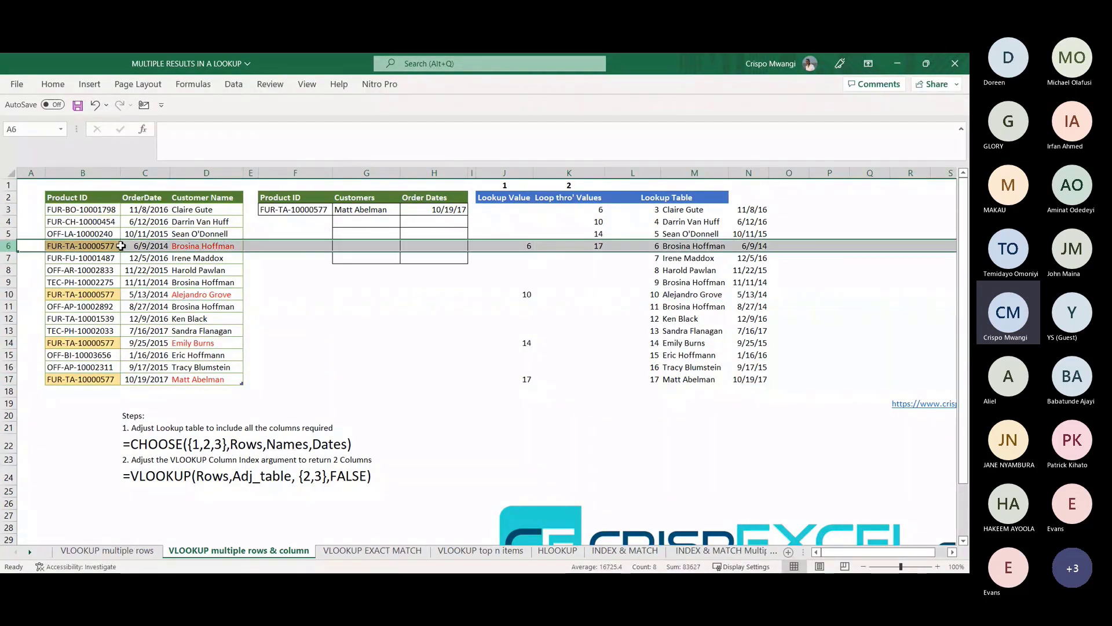
# Step: Copy the G3 lookup formula down through G7 and inspect the formula in the last row
pyautogui.click(364, 212)
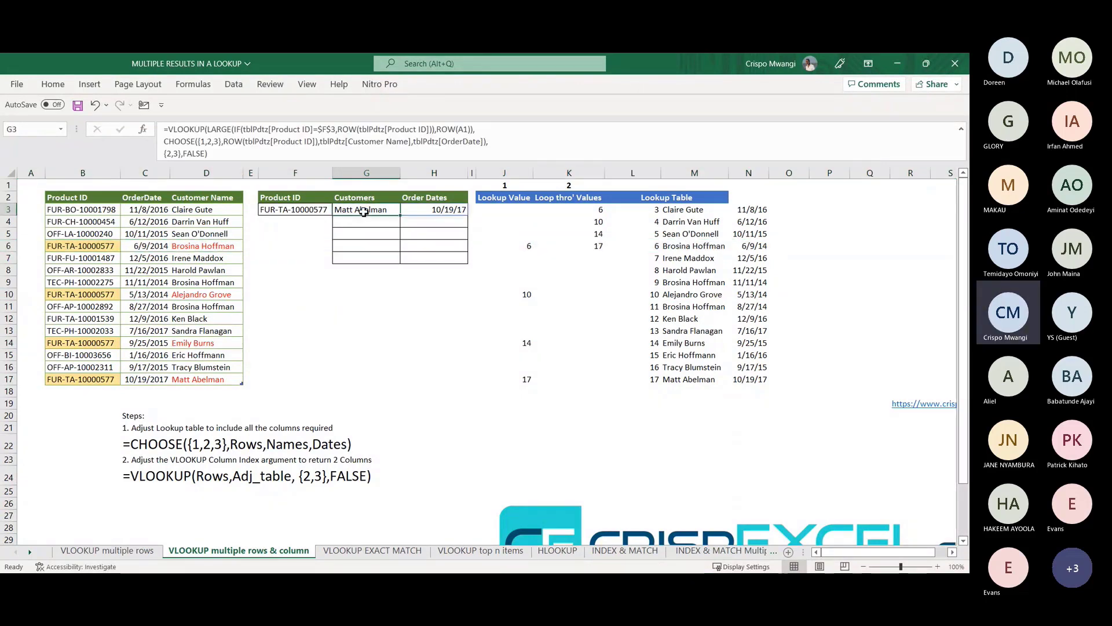
pyautogui.moveTo(363, 212); pyautogui.dragTo(466, 268)
pyautogui.click(379, 247)
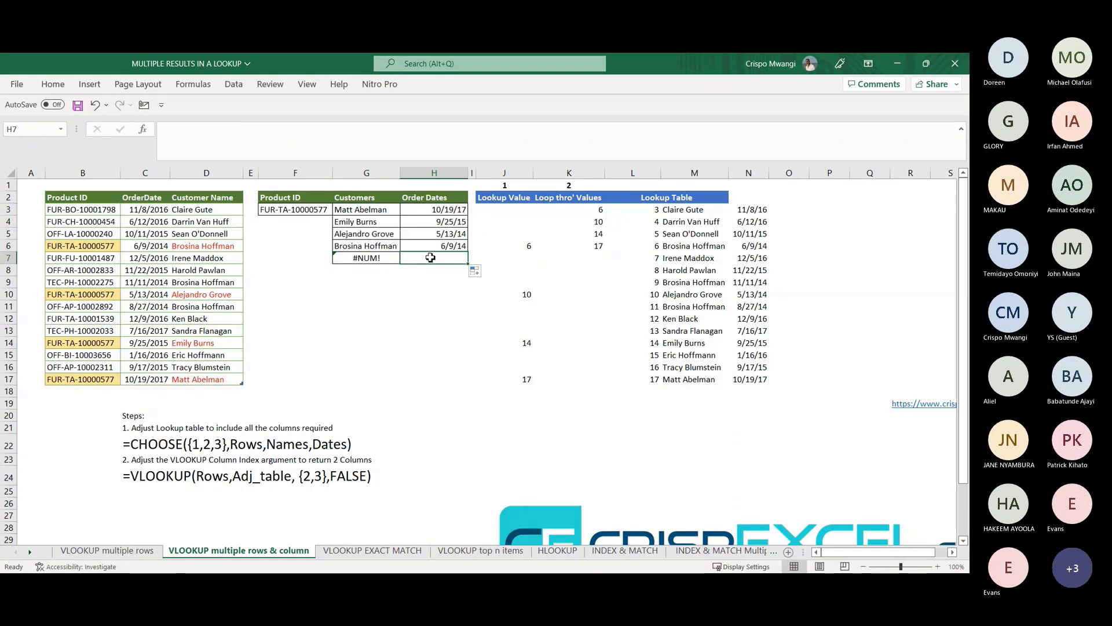
pyautogui.click(378, 260)
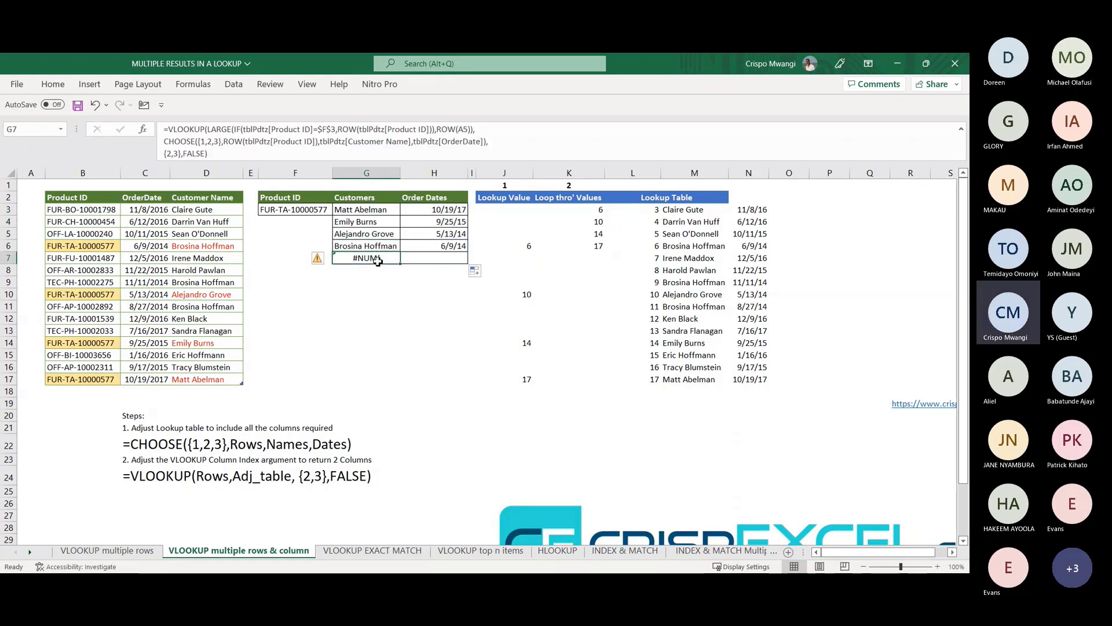
# Step: Examine the structure of the G3 formula in a widened Advanced Formula Environment, then close it
pyautogui.click(352, 212)
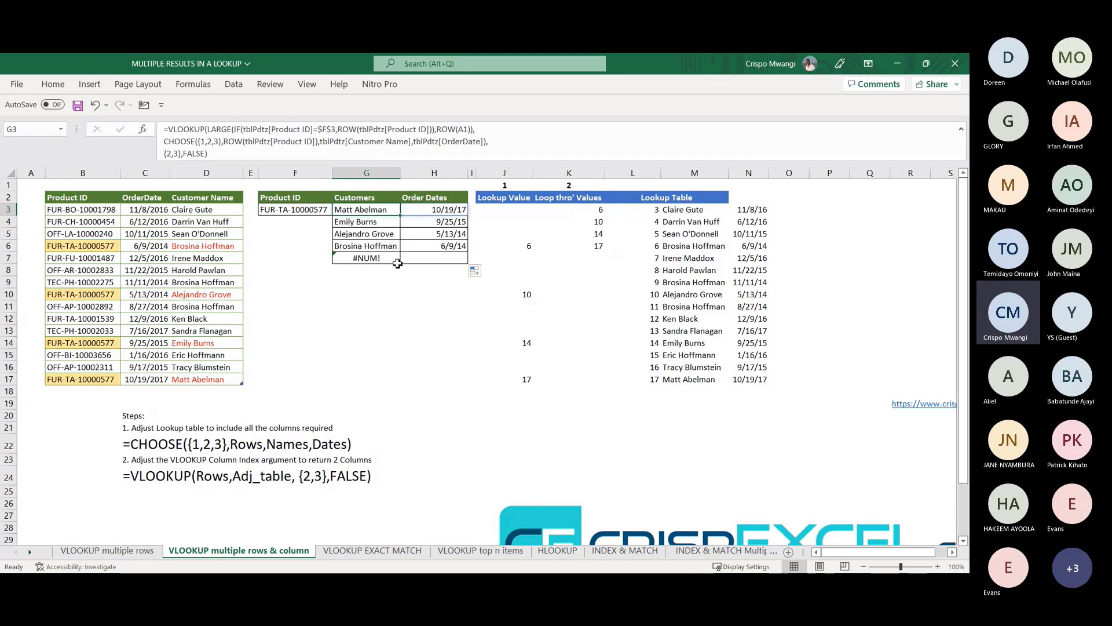
pyautogui.click(53, 84)
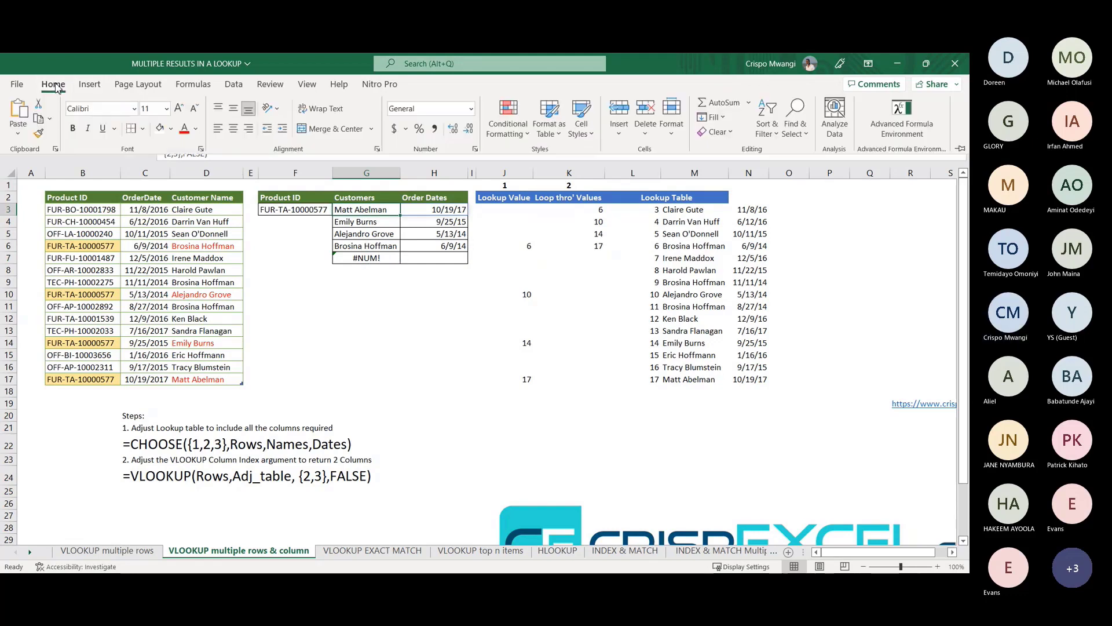
pyautogui.click(901, 118)
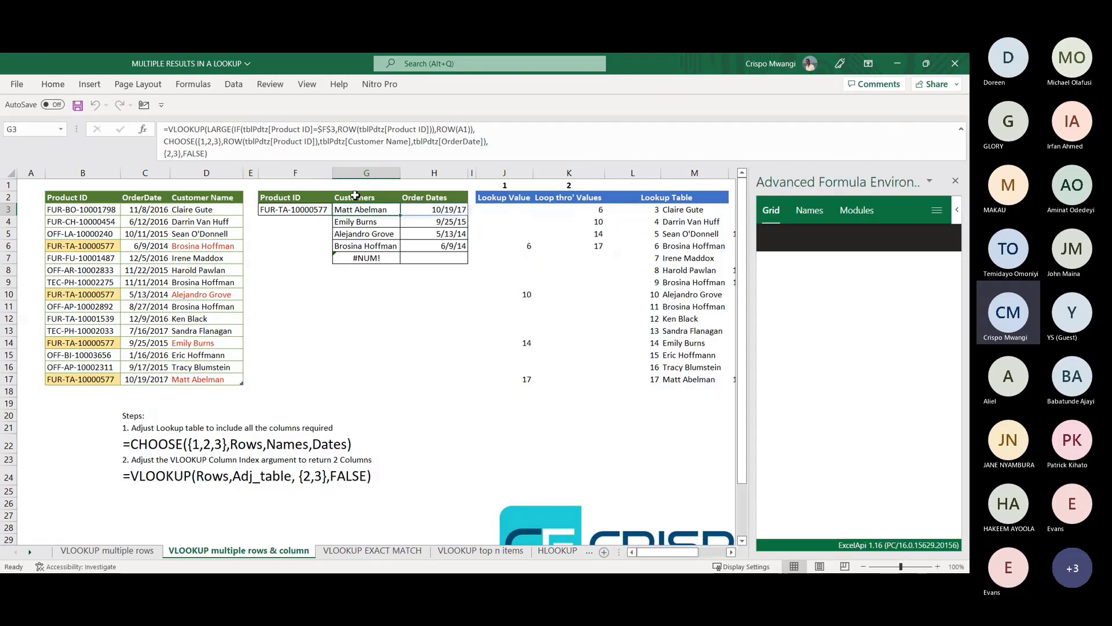
pyautogui.moveTo(751, 297); pyautogui.dragTo(623, 297)
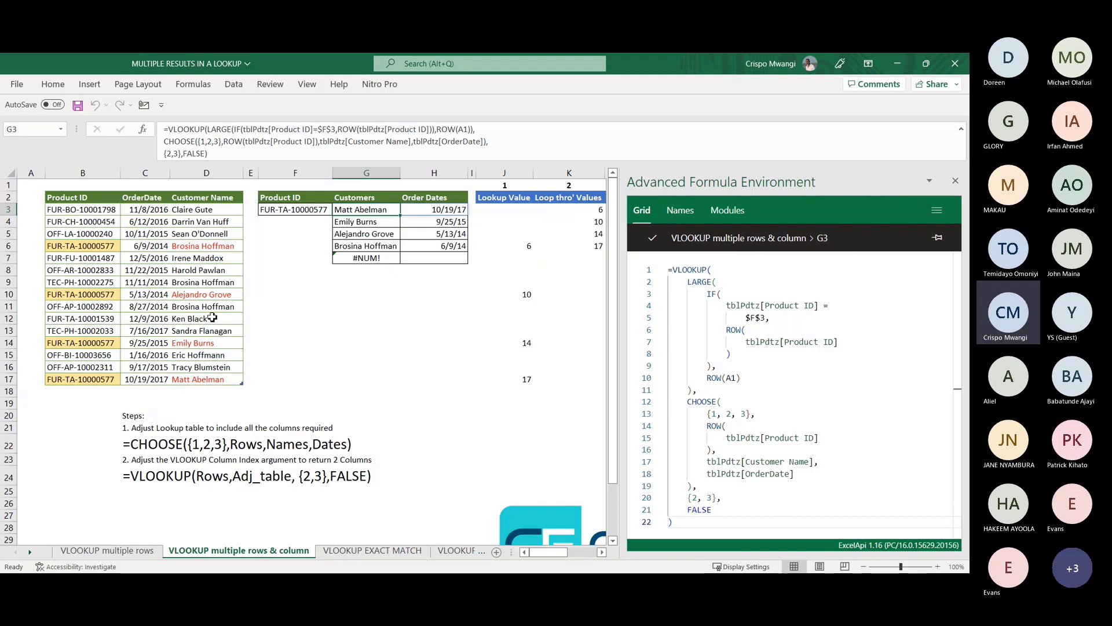
pyautogui.click(780, 308)
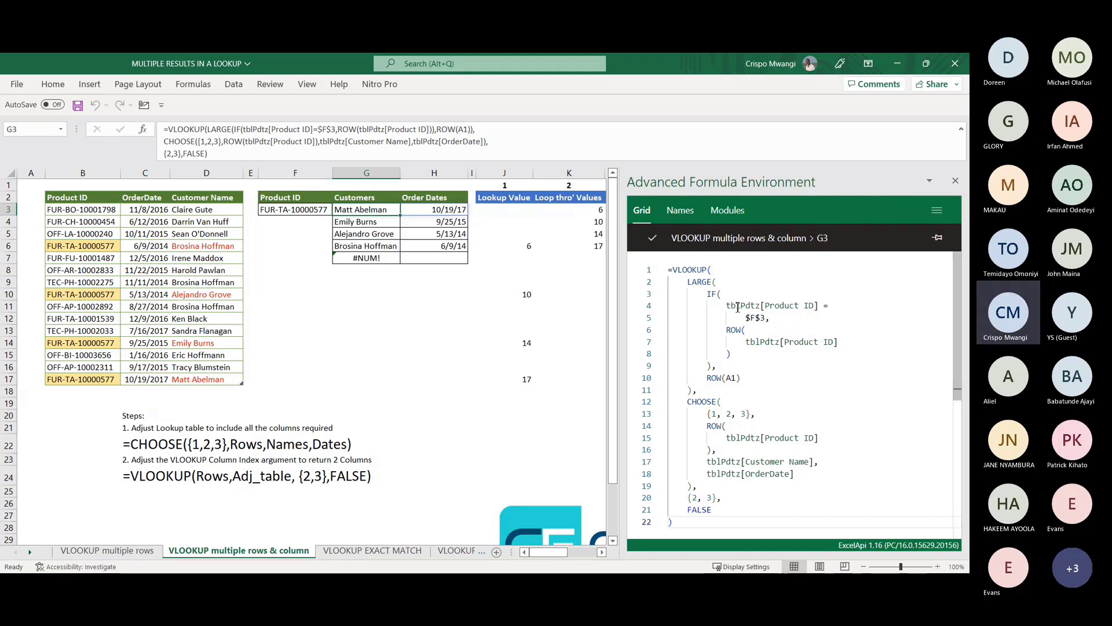
pyautogui.click(737, 305)
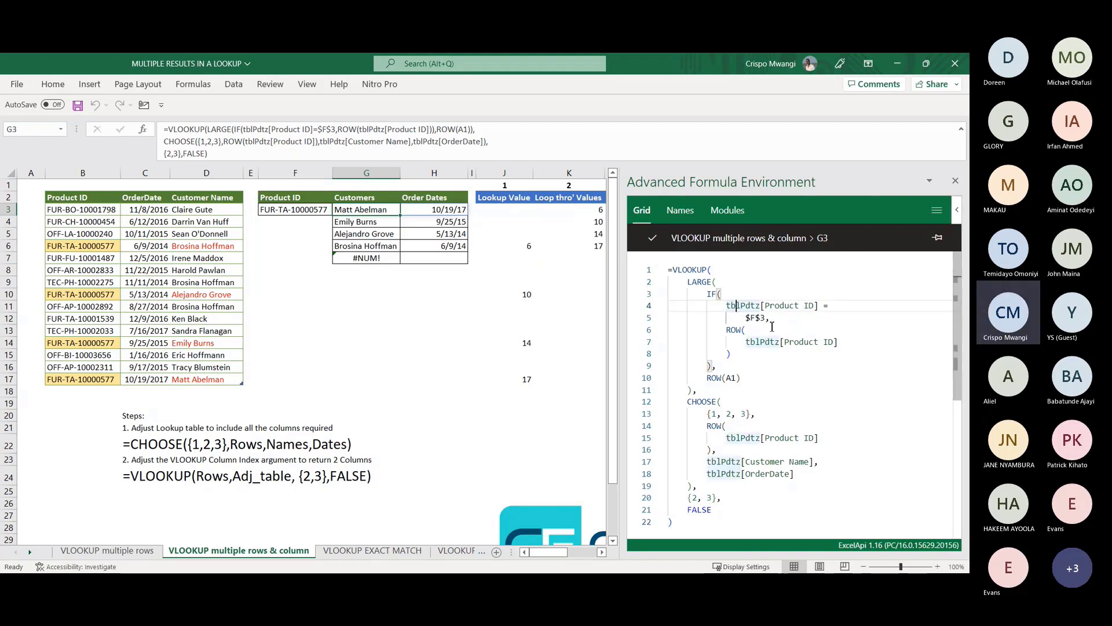
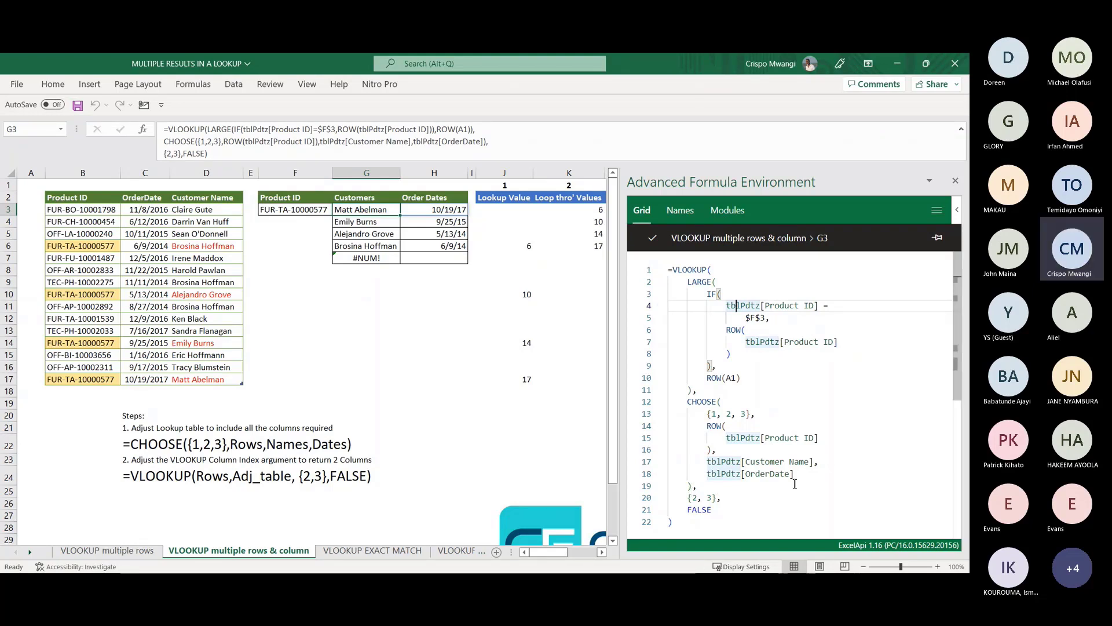
pyautogui.click(956, 183)
pyautogui.click(441, 380)
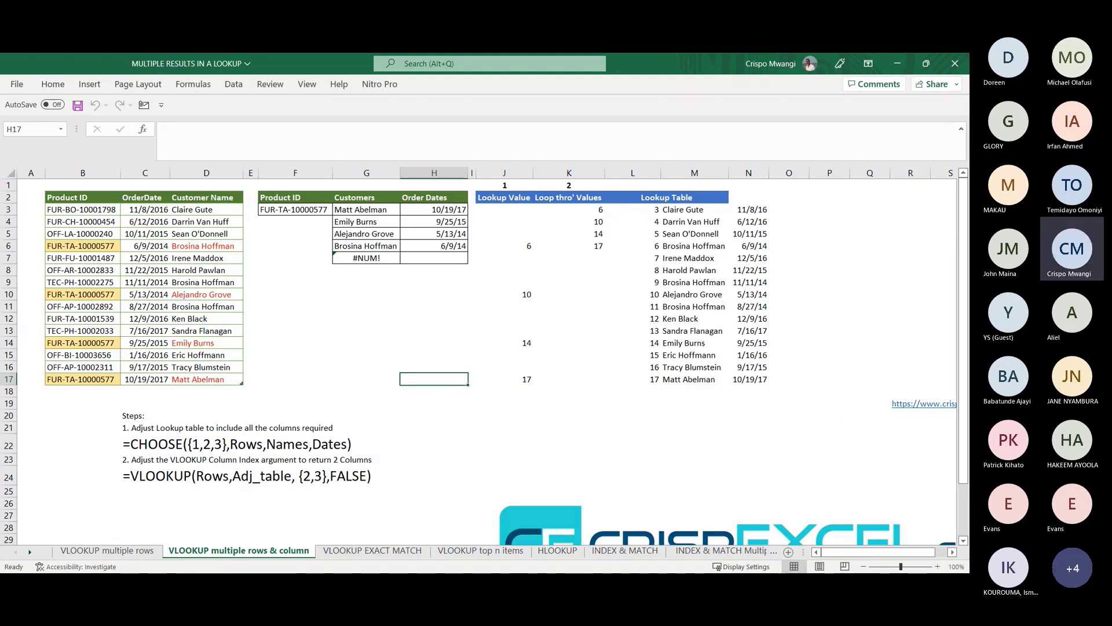
# Step: On the VLOOKUP EXACT MATCH sheet, compare the category in G3 with the differently cased Furniture entries in the Product column
pyautogui.click(406, 442)
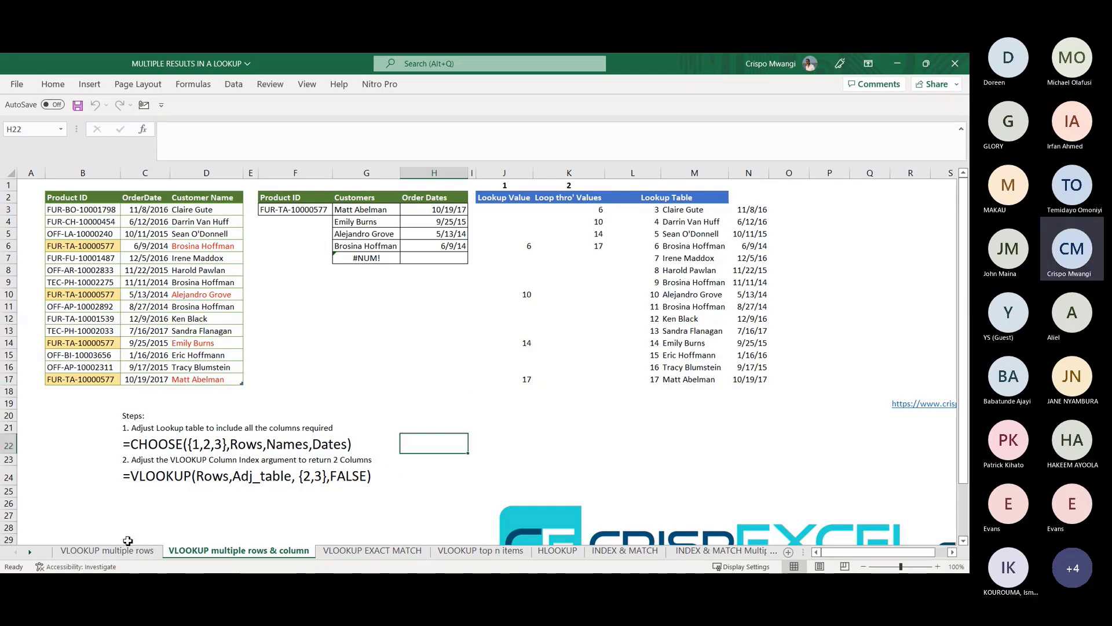
pyautogui.click(366, 551)
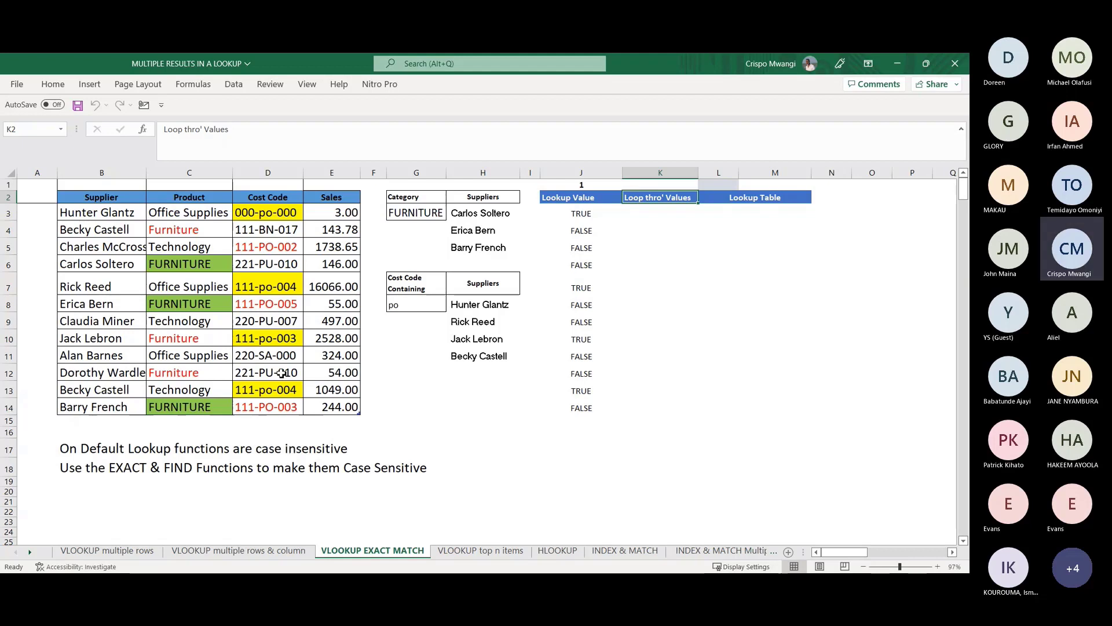
pyautogui.click(174, 230)
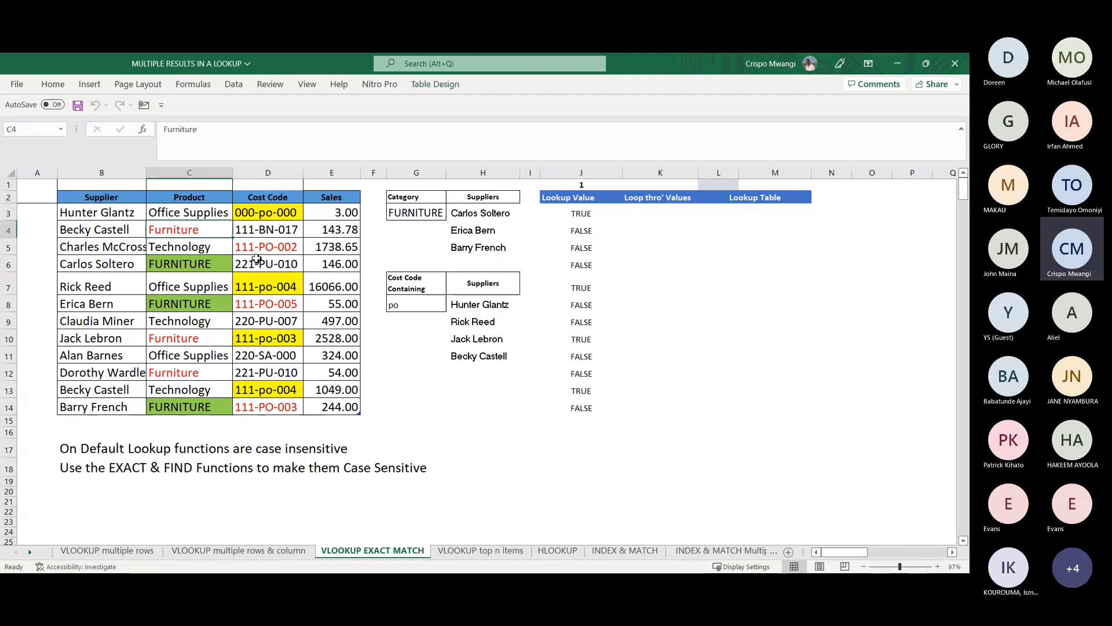
pyautogui.click(425, 213)
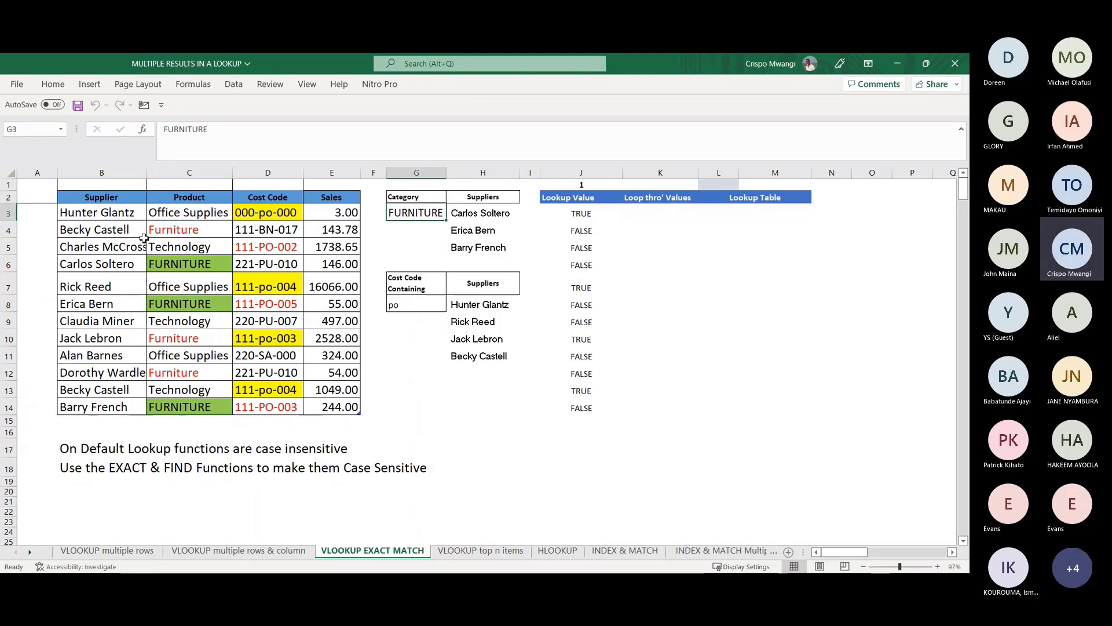
pyautogui.click(169, 231)
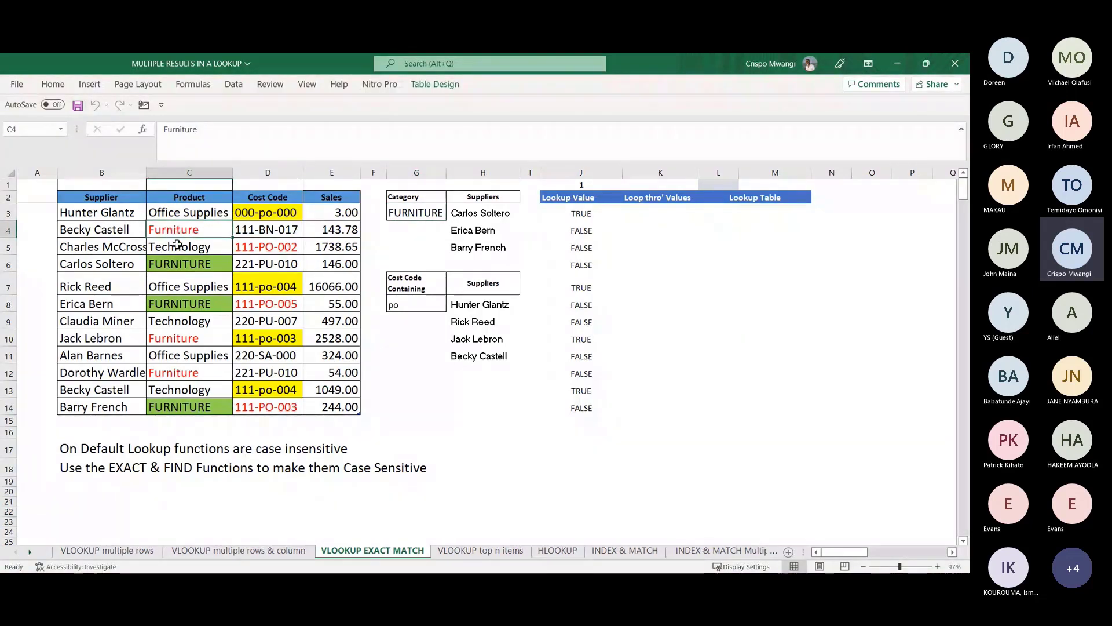
pyautogui.click(177, 265)
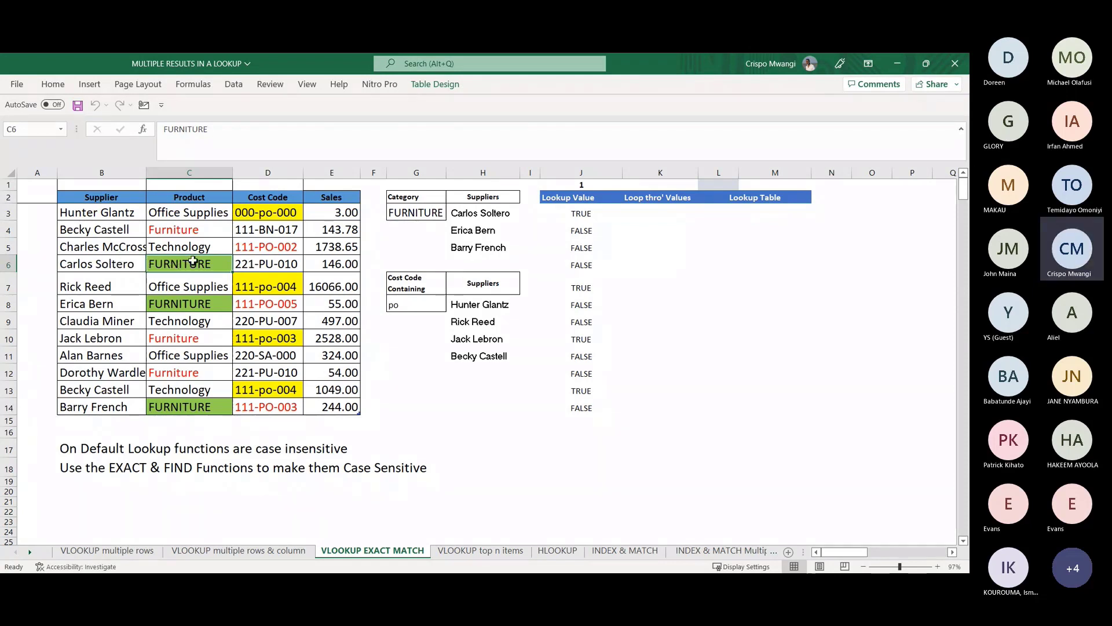
pyautogui.click(189, 304)
pyautogui.click(183, 408)
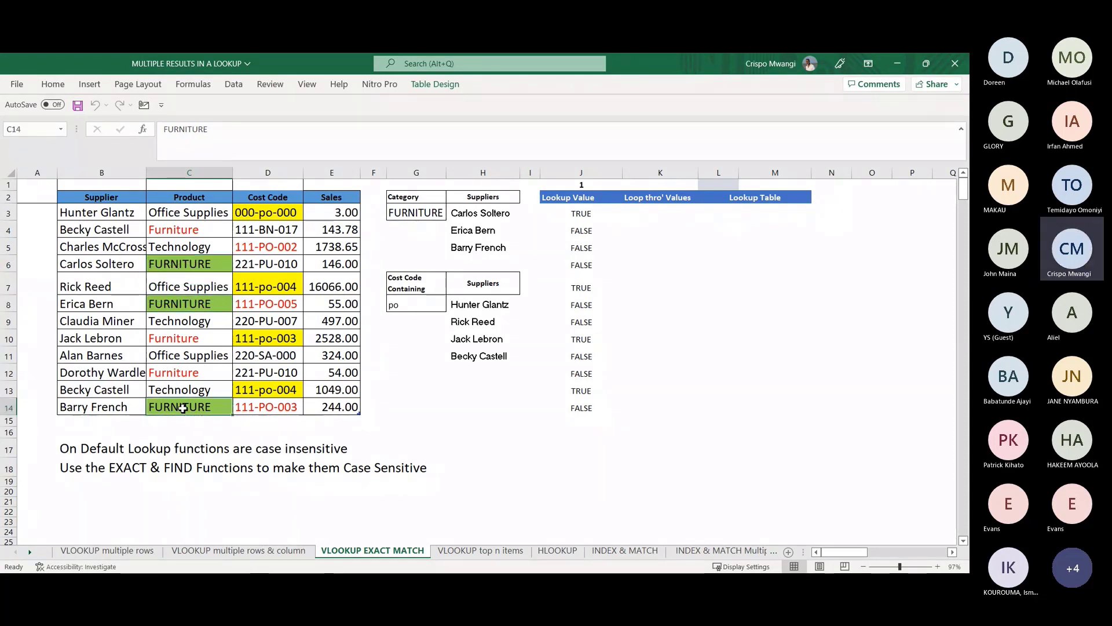
# Step: In H14, enter a VLOOKUP of G3 over the table's Product to Sales columns, headers included, with column index 2 and match type FALSE
pyautogui.click(454, 406)
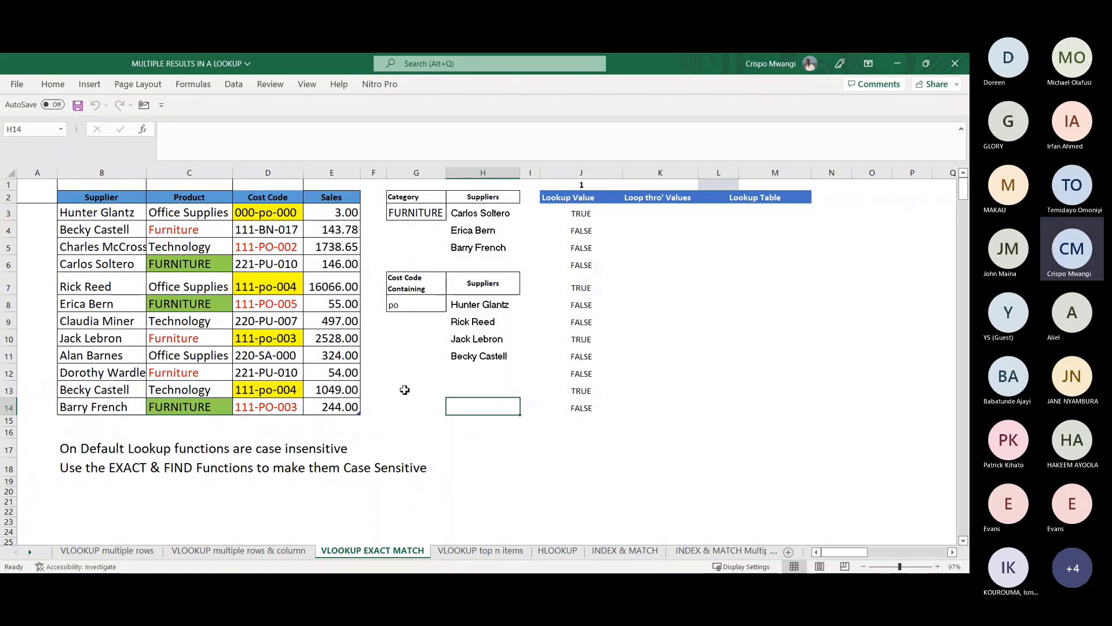
pyautogui.write('=VLOO')
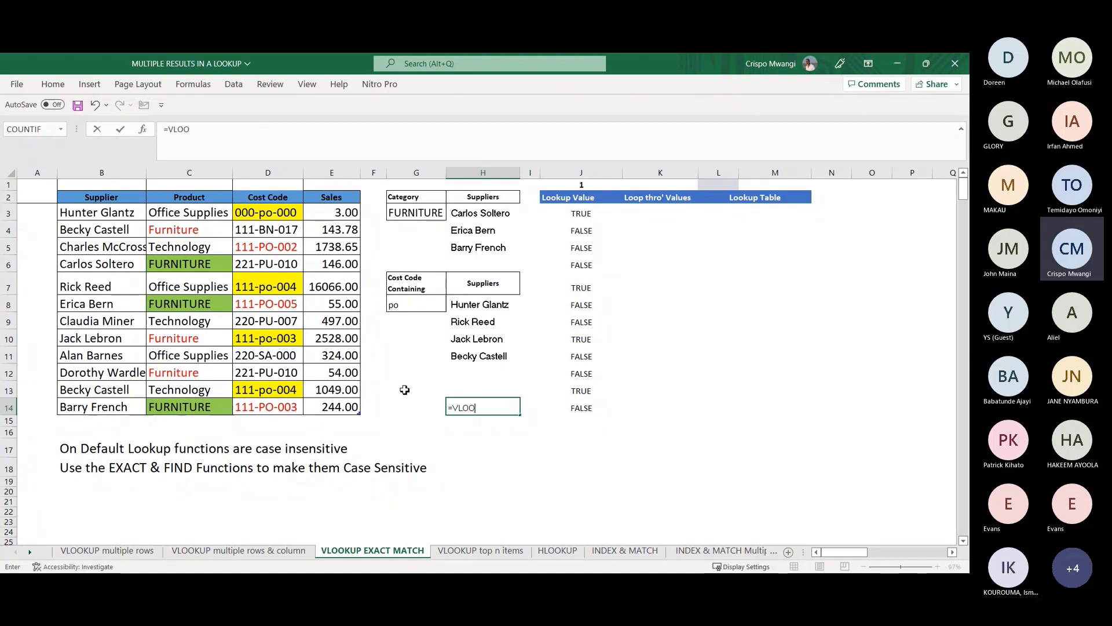
pyautogui.press('Tab')
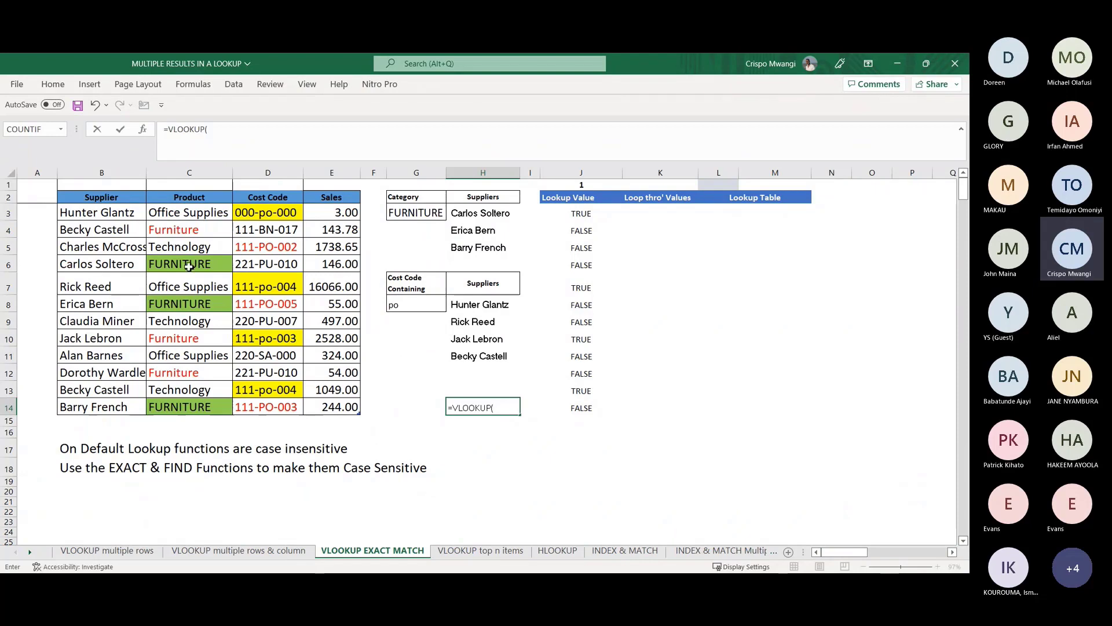
pyautogui.click(421, 210)
pyautogui.write(',')
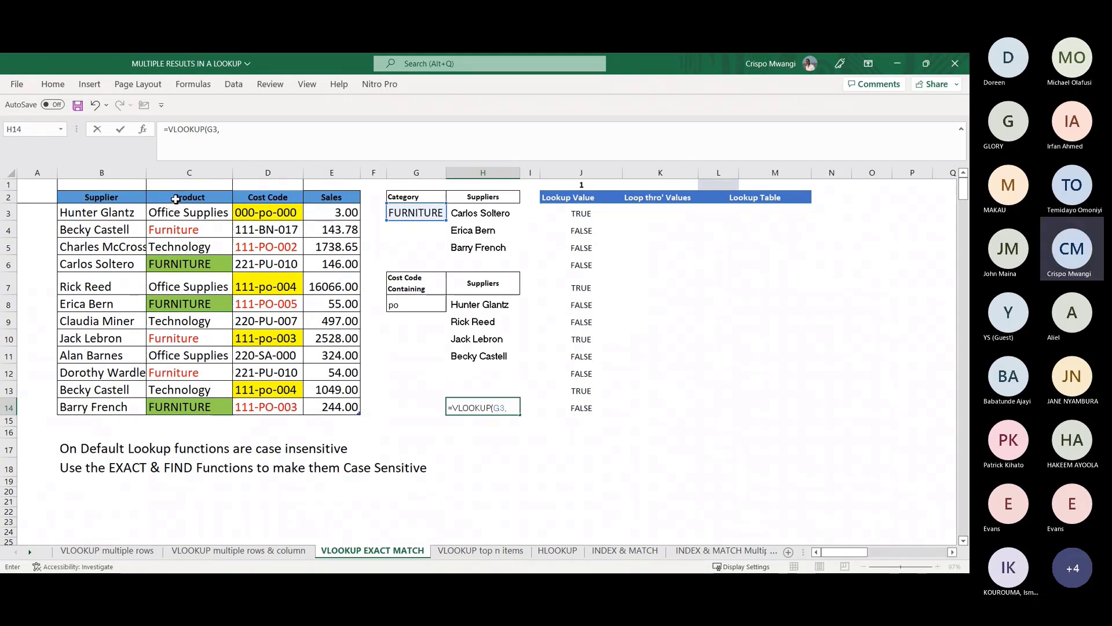
pyautogui.moveTo(175, 199); pyautogui.dragTo(310, 408)
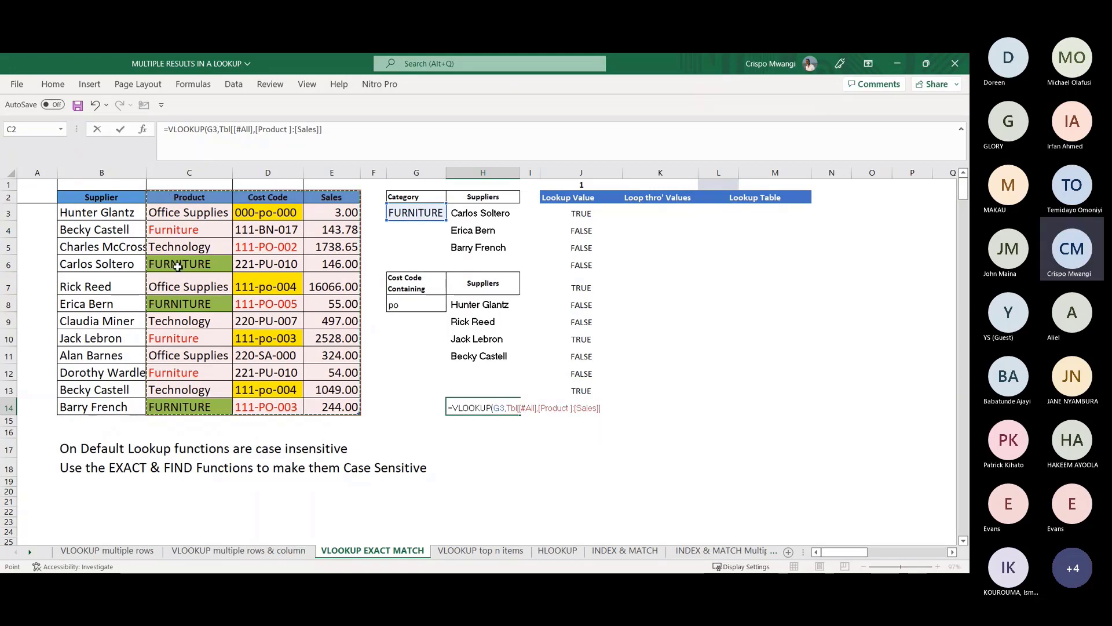
pyautogui.write(',2')
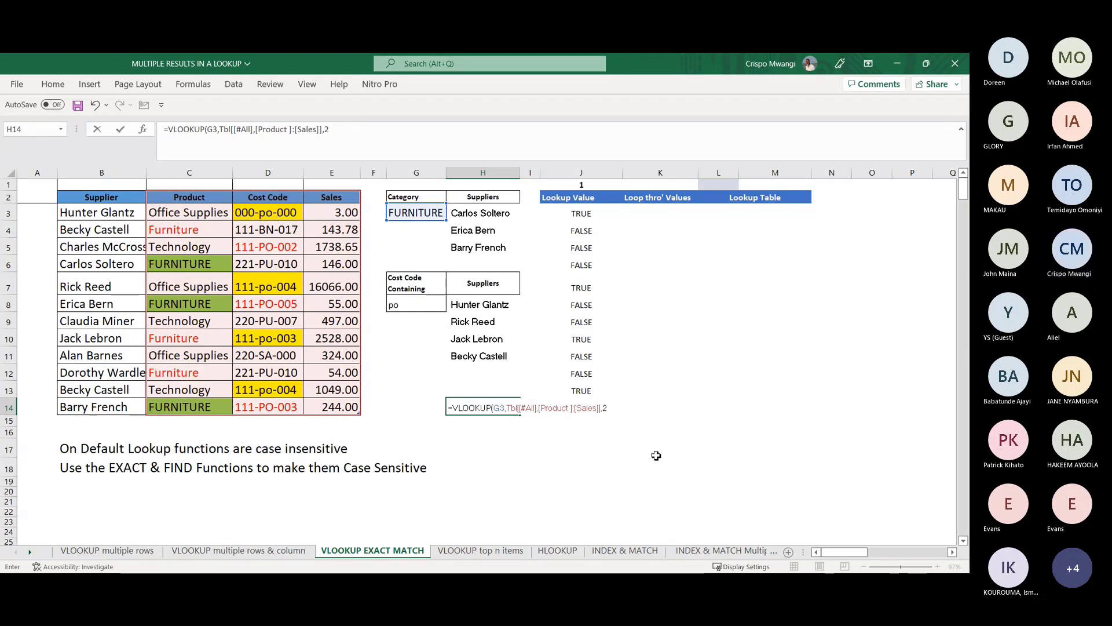
pyautogui.write(',')
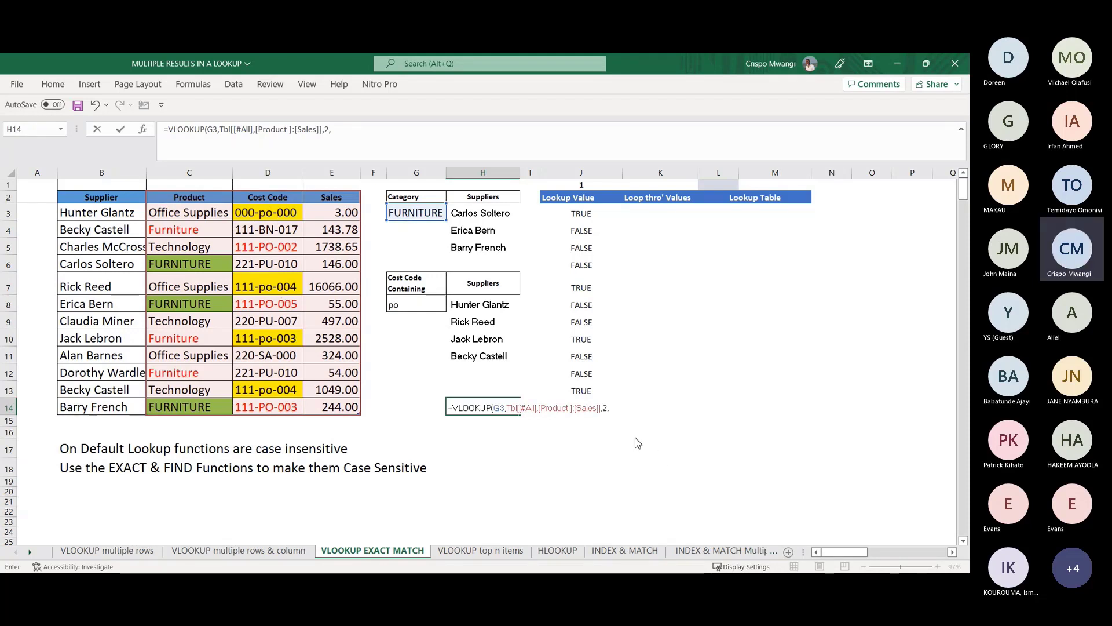
pyautogui.write('FALSE')
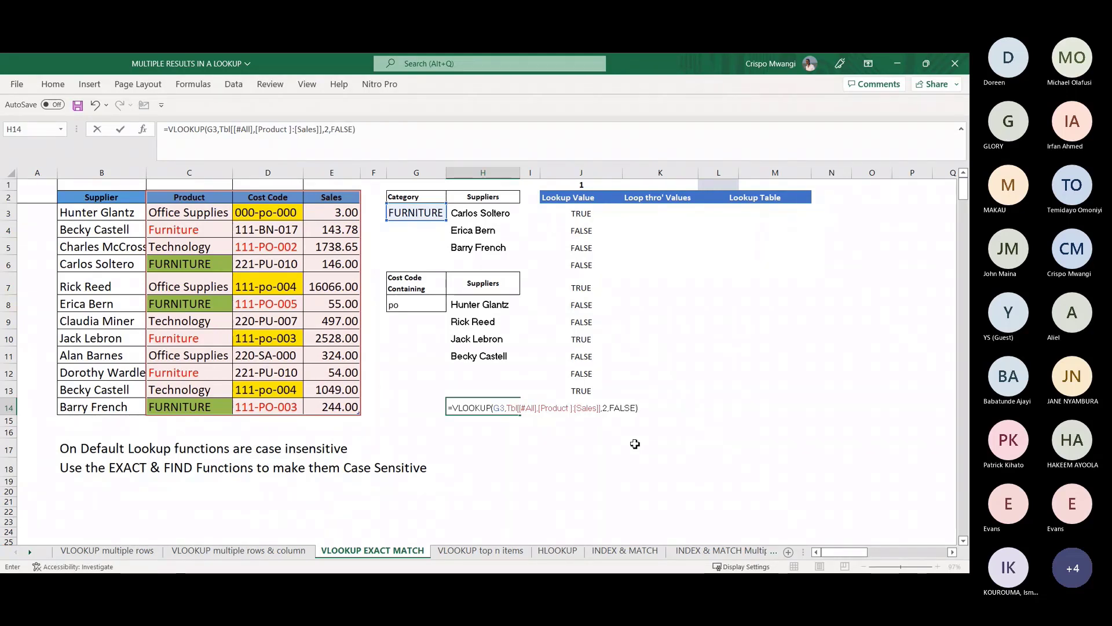
pyautogui.hotkey('ctrl', 'Return')
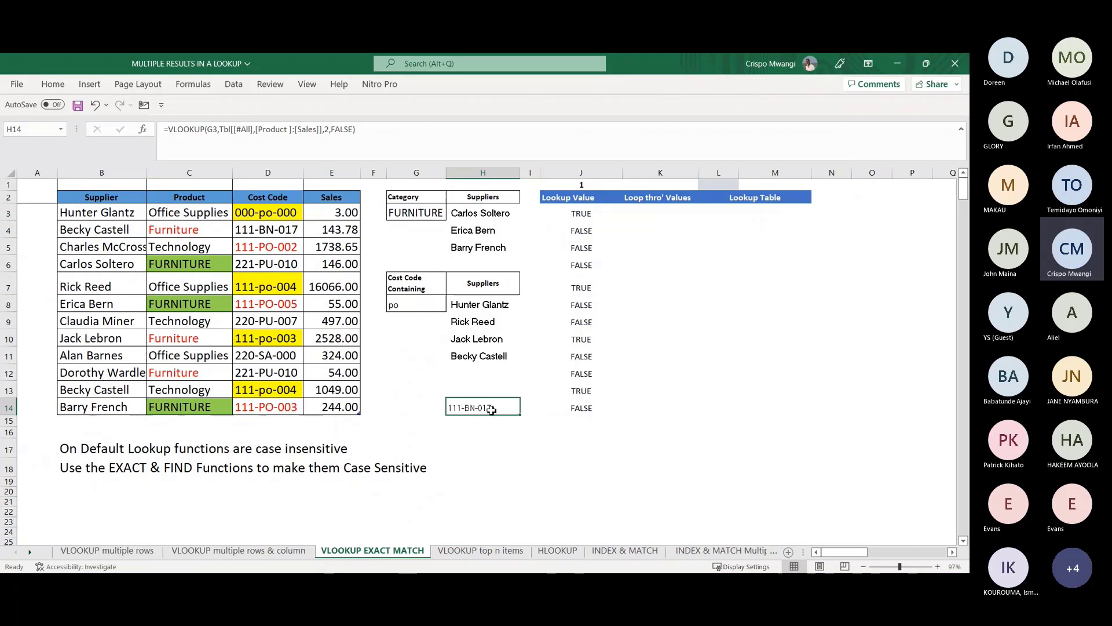
# Step: Compare the H14 result with the category in G3 and source rows 4 and 6, then delete the H14 test formula
pyautogui.click(266, 235)
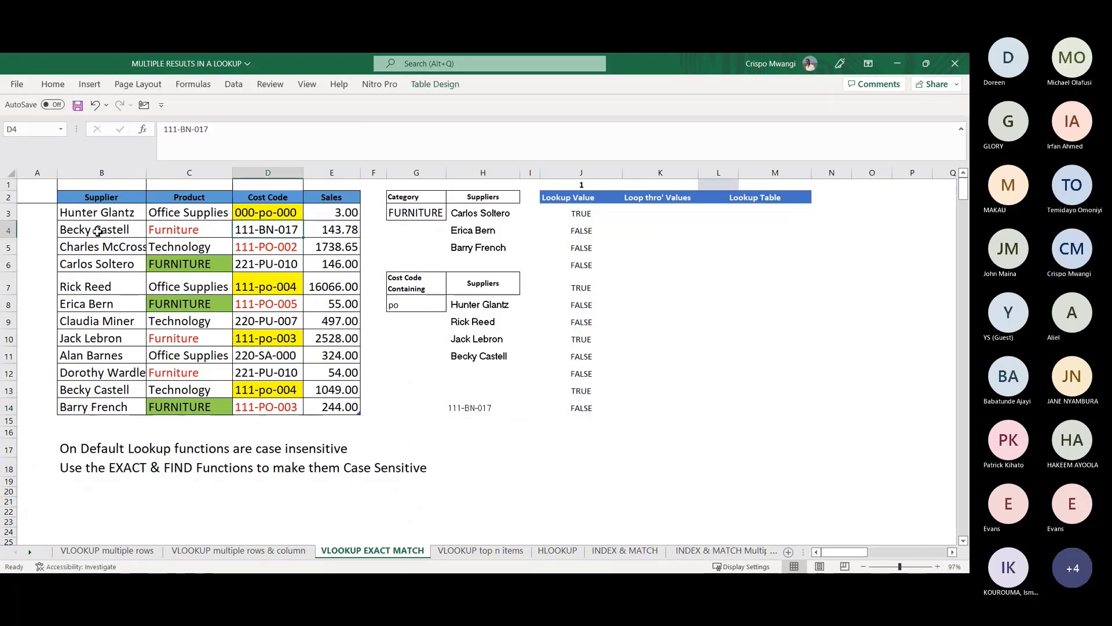
pyautogui.click(184, 230)
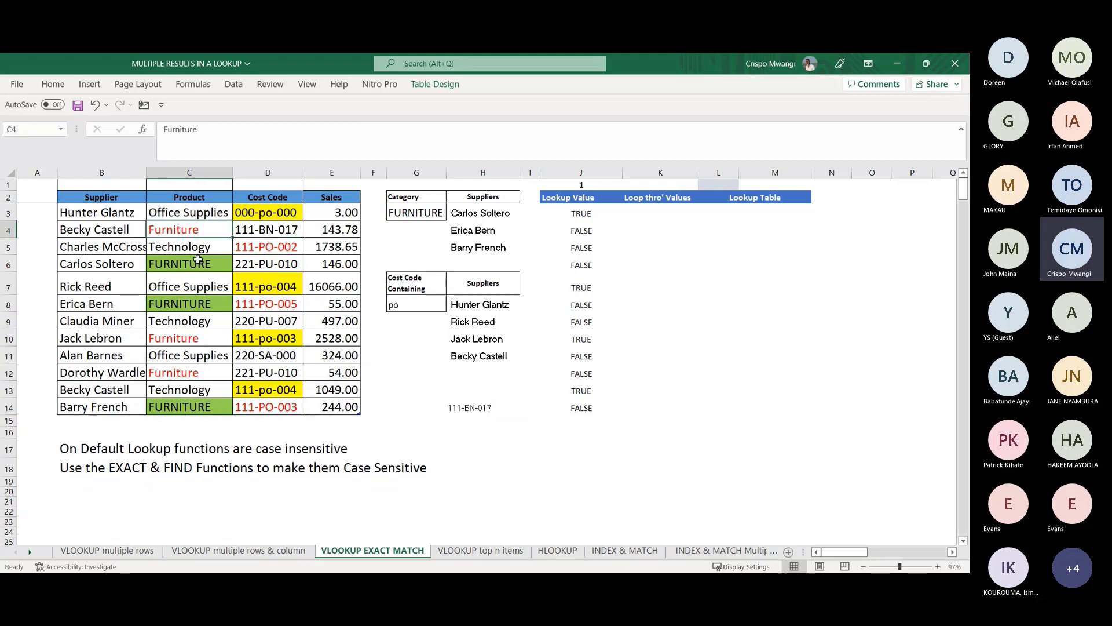
pyautogui.click(199, 263)
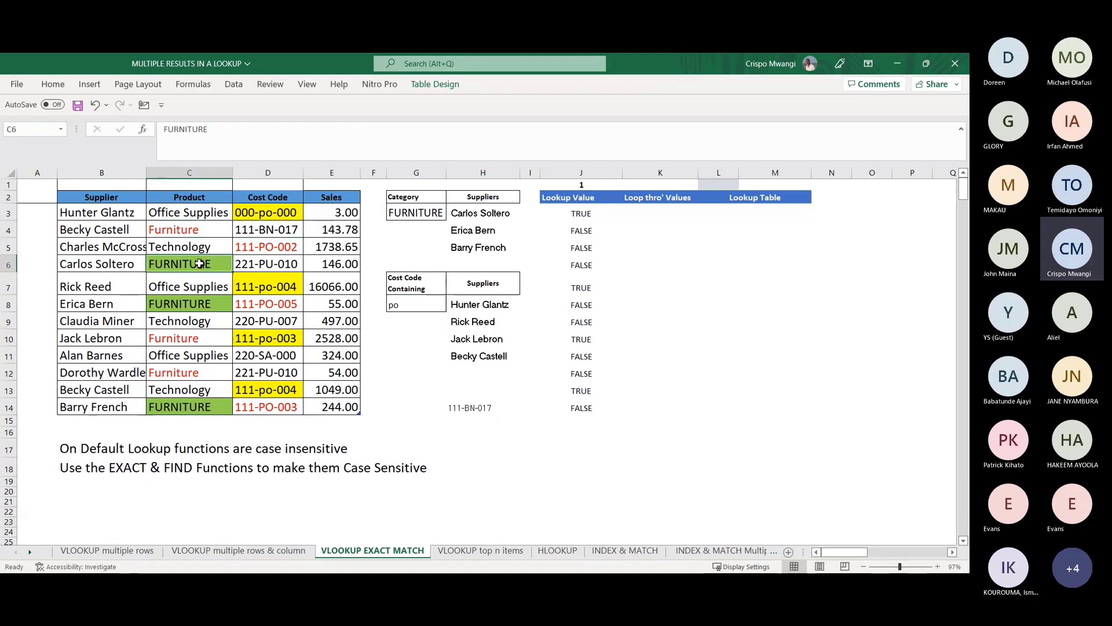
pyautogui.click(416, 213)
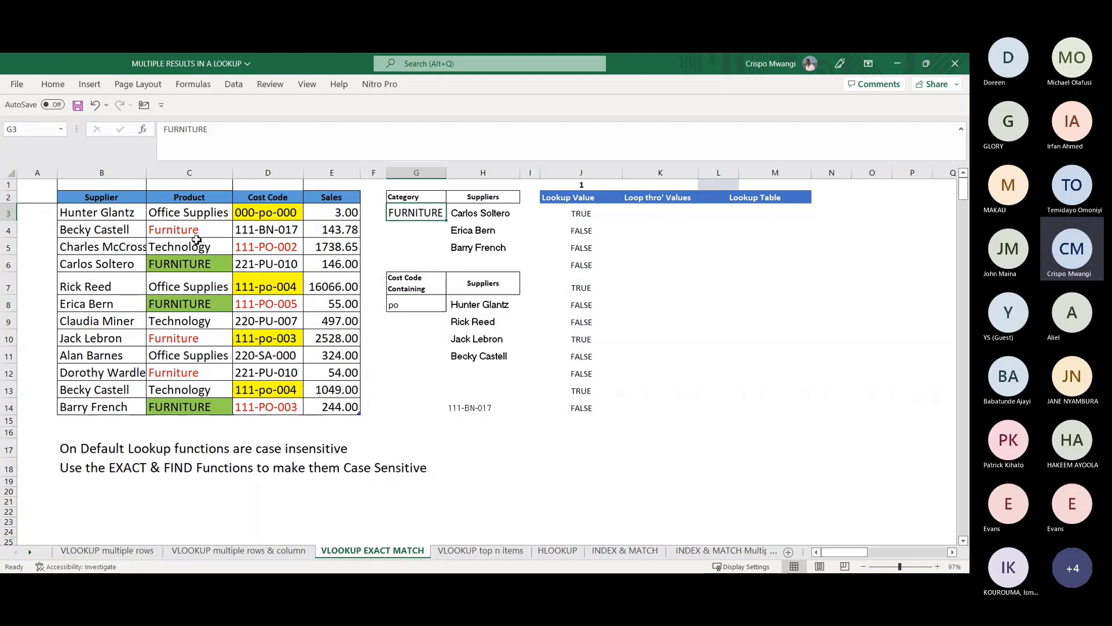
pyautogui.click(191, 264)
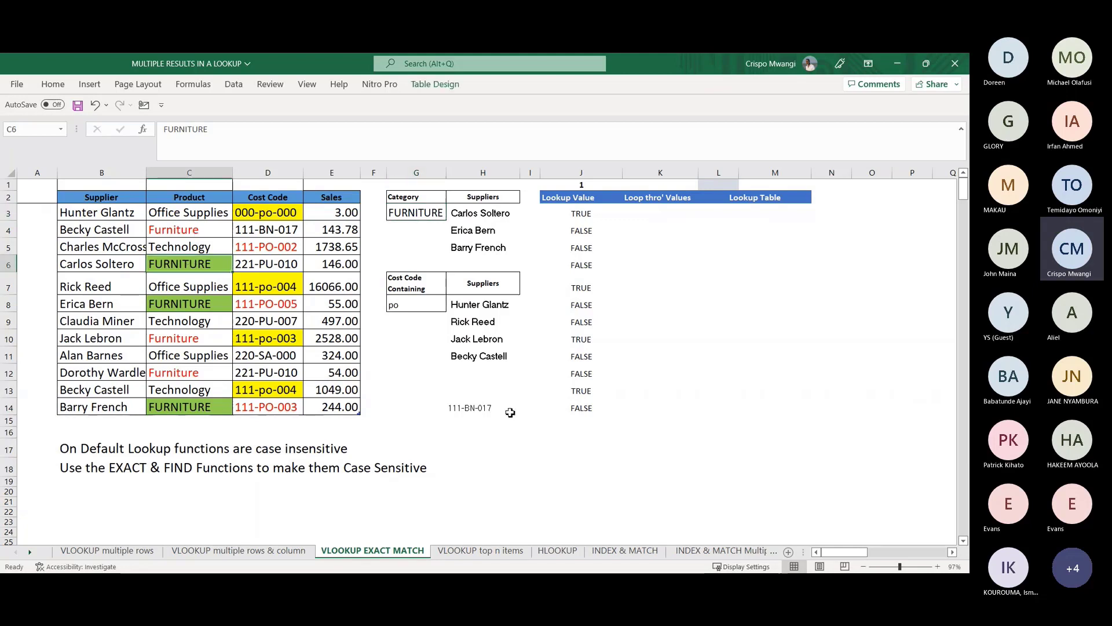
pyautogui.click(475, 408)
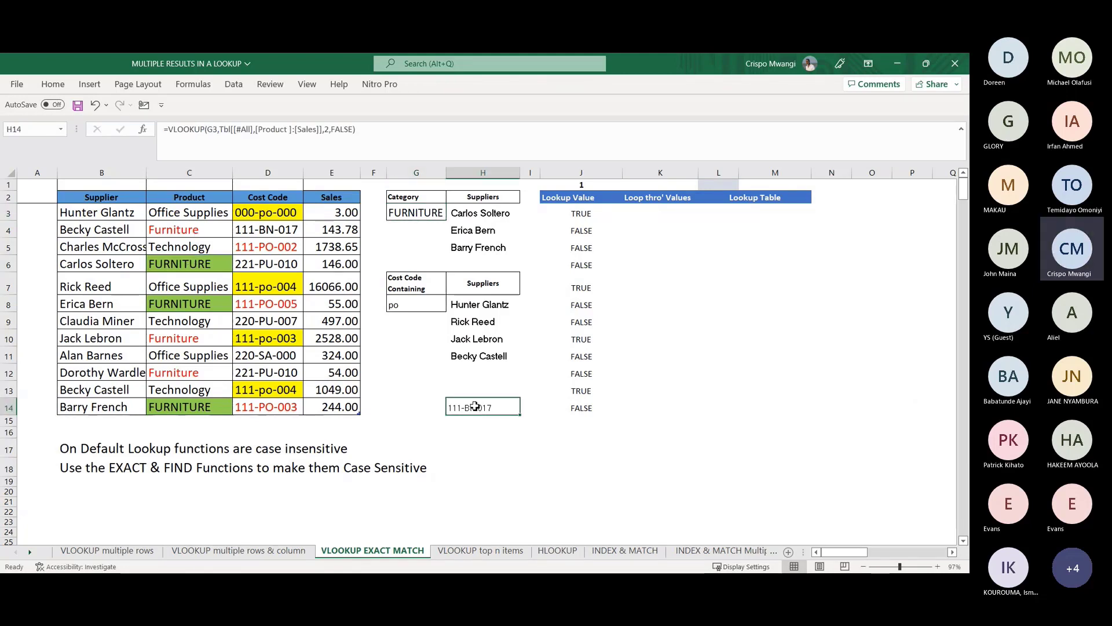
pyautogui.press('Delete')
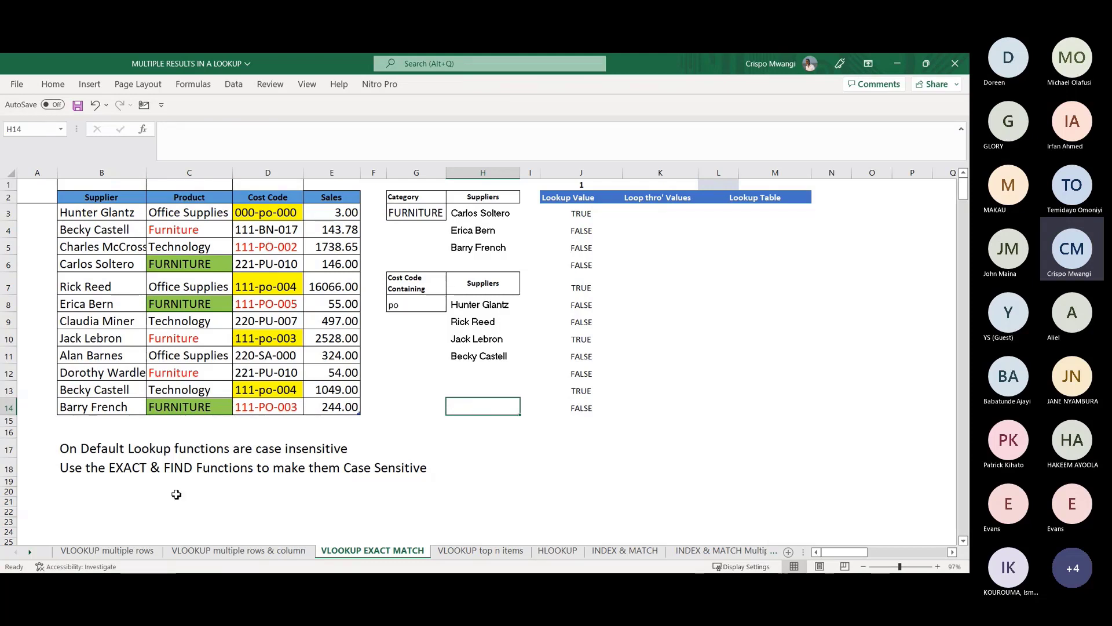
# Step: Read the row 18 note on the EXACT and FIND functions and compare the casing of G3 with C4 and C6
pyautogui.click(127, 469)
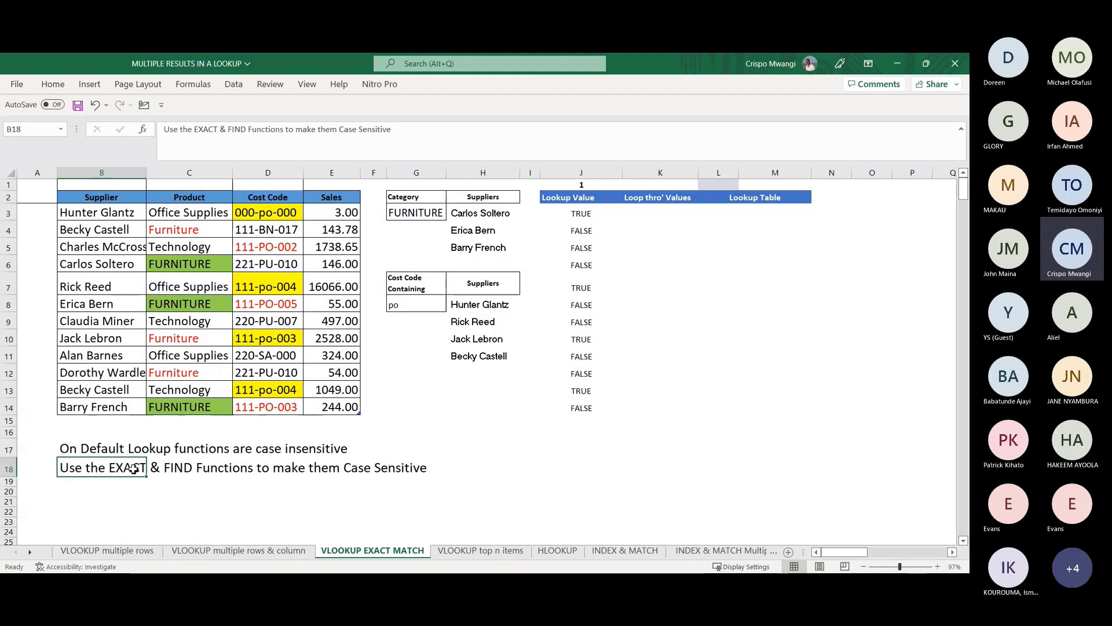
pyautogui.click(177, 470)
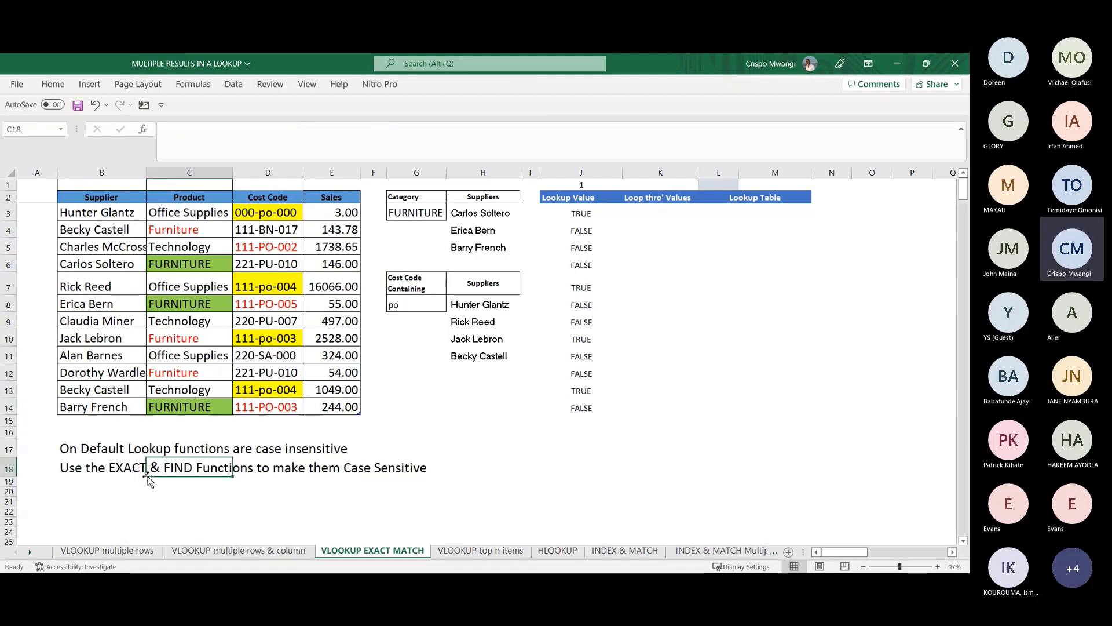
pyautogui.click(120, 467)
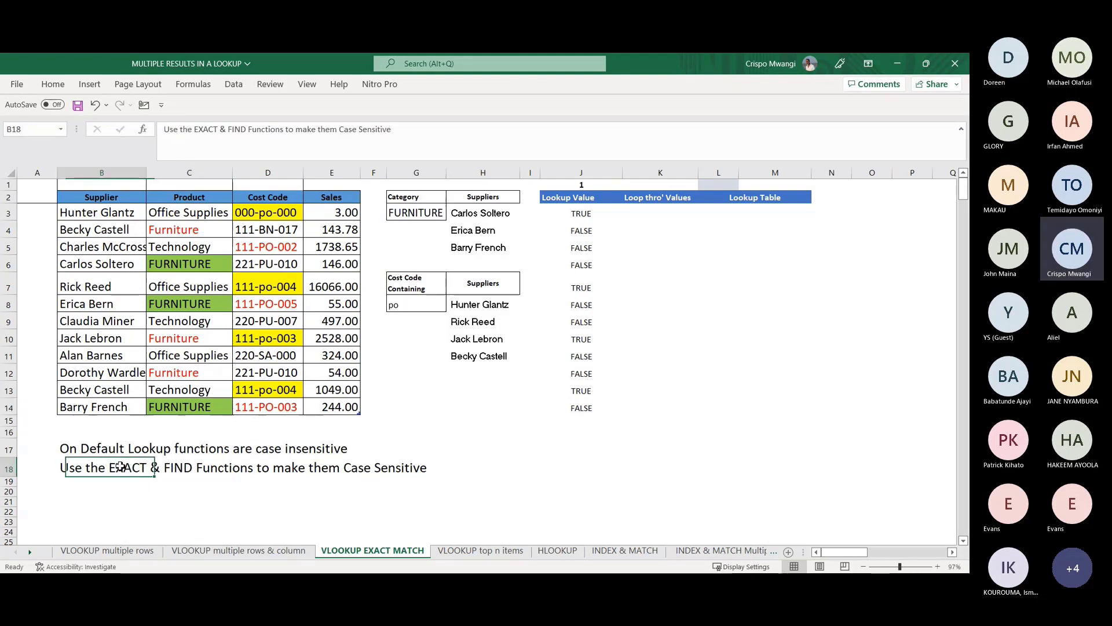
pyautogui.click(172, 467)
pyautogui.click(105, 467)
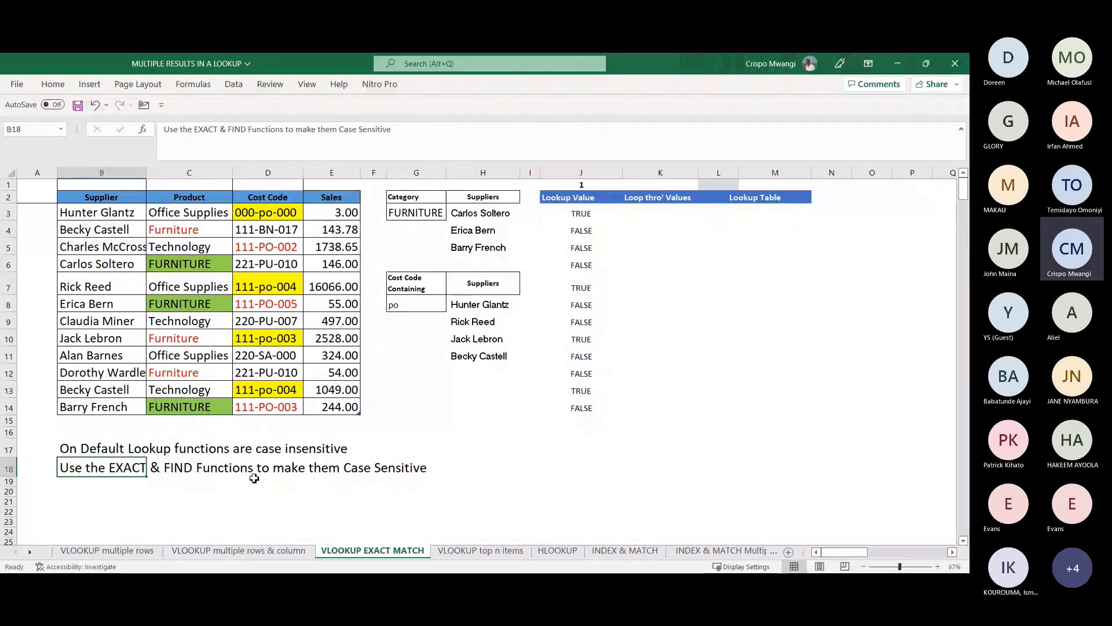
pyautogui.click(179, 230)
pyautogui.click(414, 212)
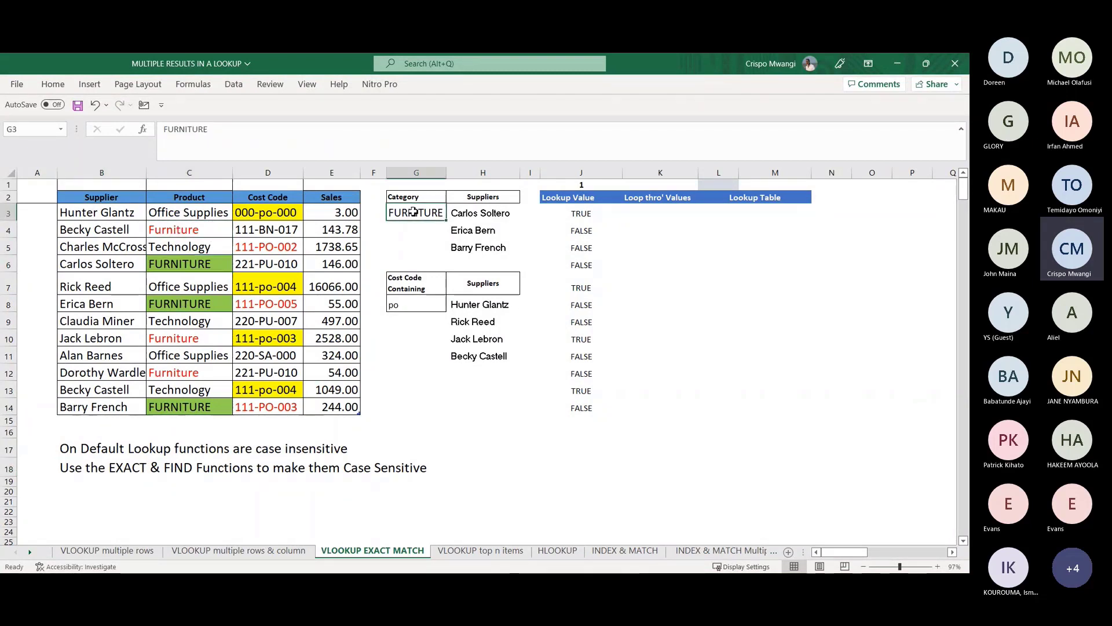
pyautogui.click(192, 230)
pyautogui.click(192, 263)
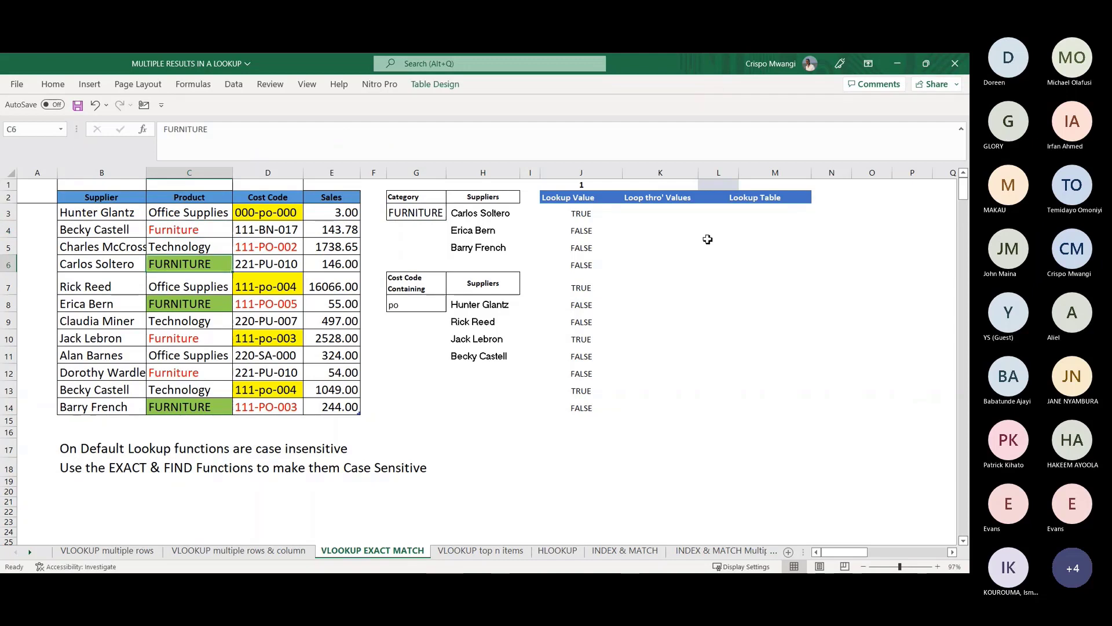
# Step: Delete the existing spilled ISNUMBER and FIND formula from J3 in the Lookup Value column
pyautogui.click(578, 212)
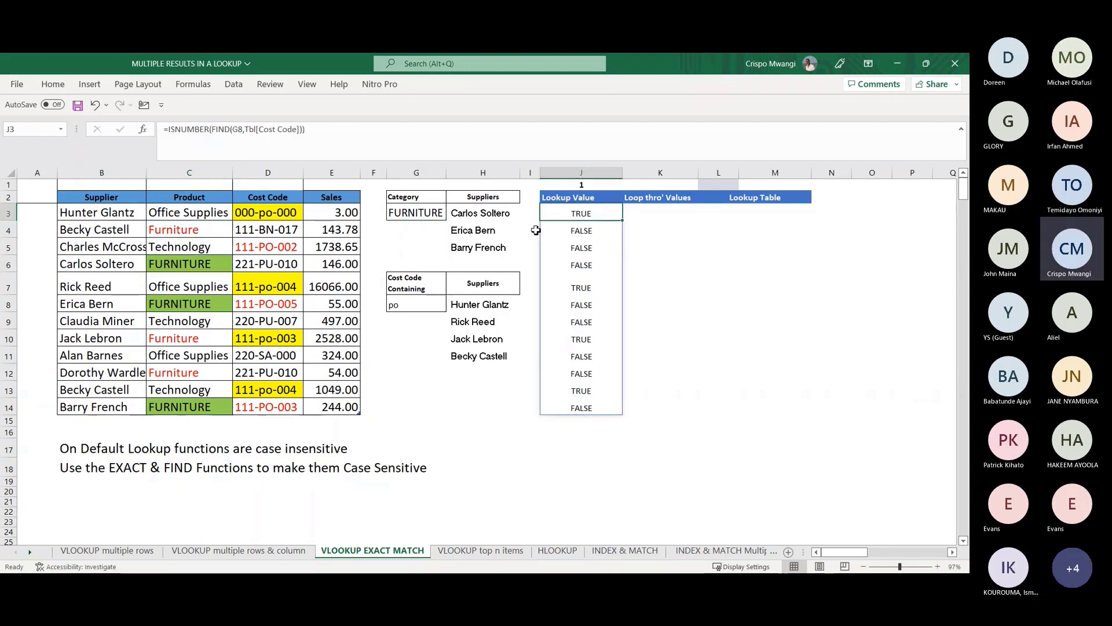
pyautogui.press('Delete')
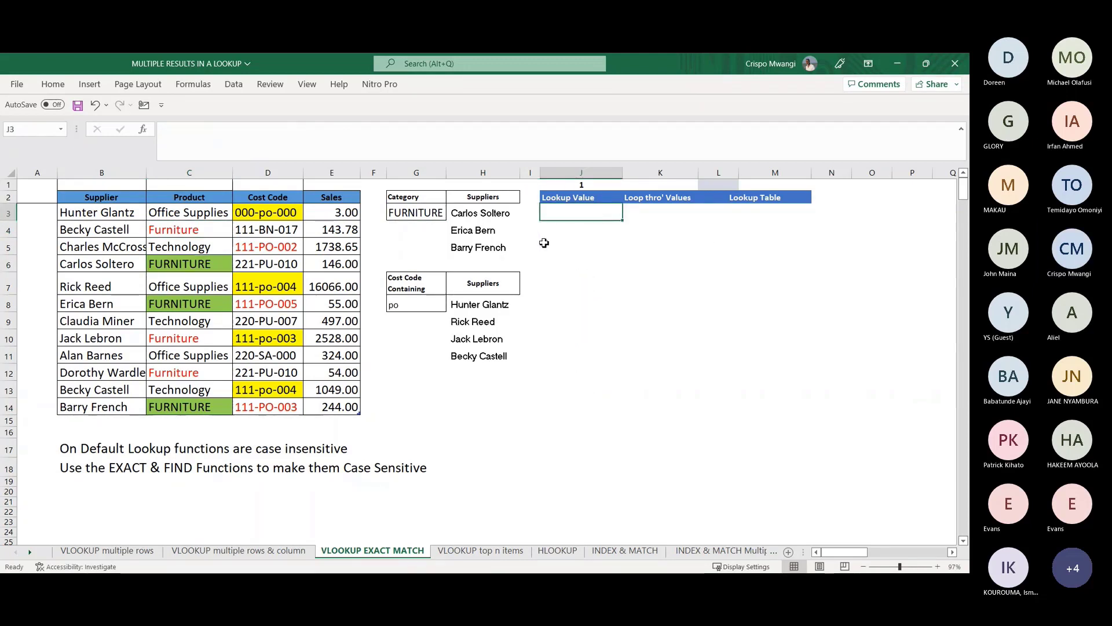
pyautogui.click(591, 238)
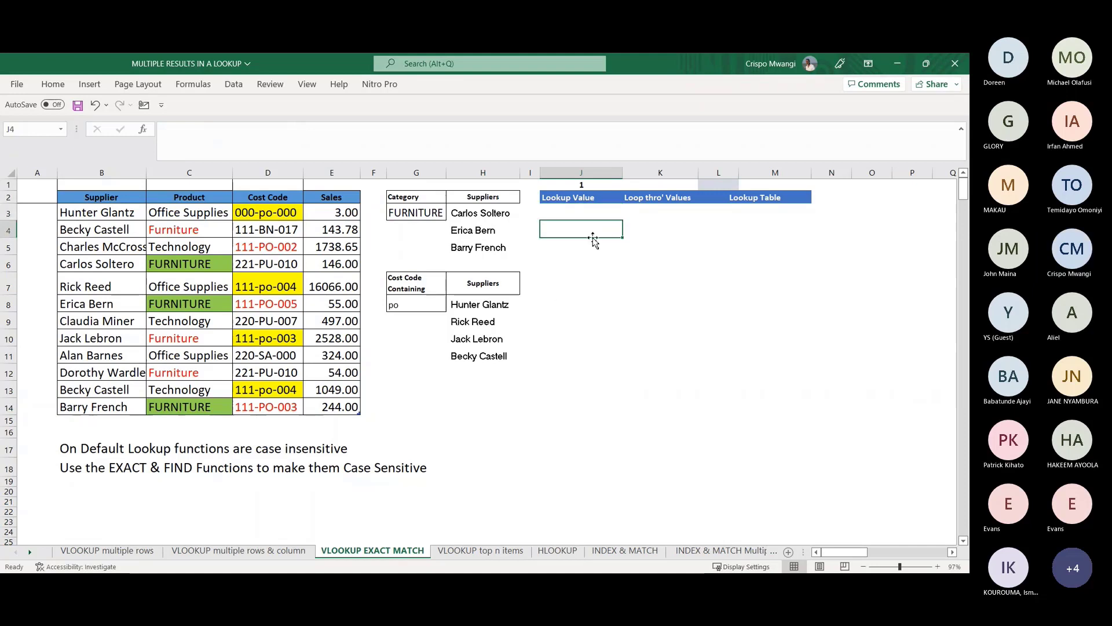
# Step: In J3 under Lookup Value, enter an EXACT formula comparing G3 with the table's Product column
pyautogui.click(568, 213)
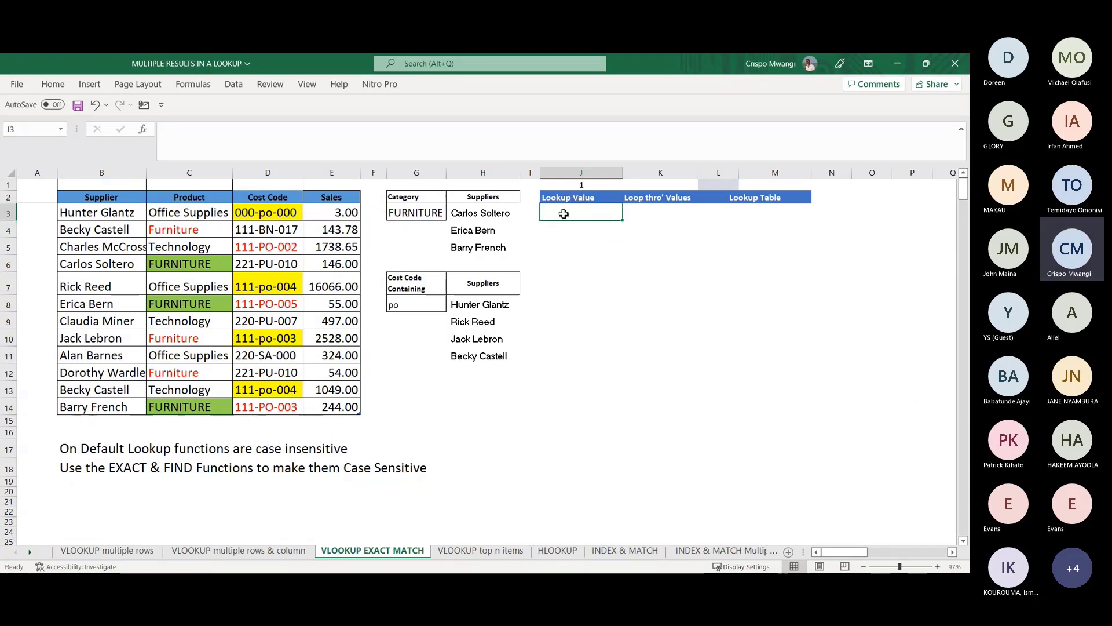
pyautogui.write('=')
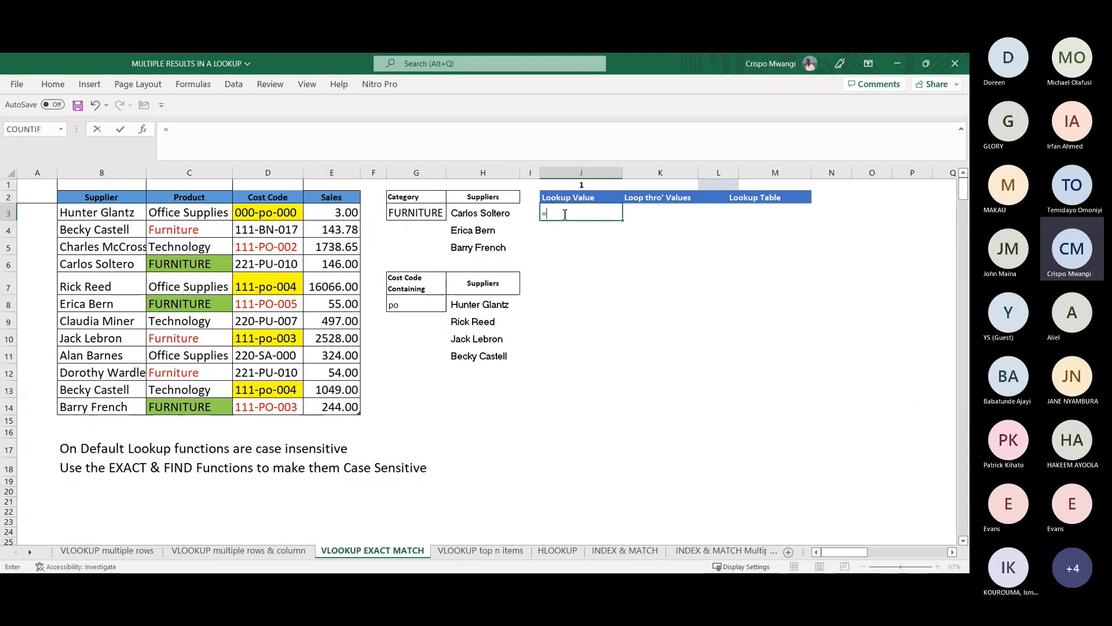
pyautogui.write('EXACT')
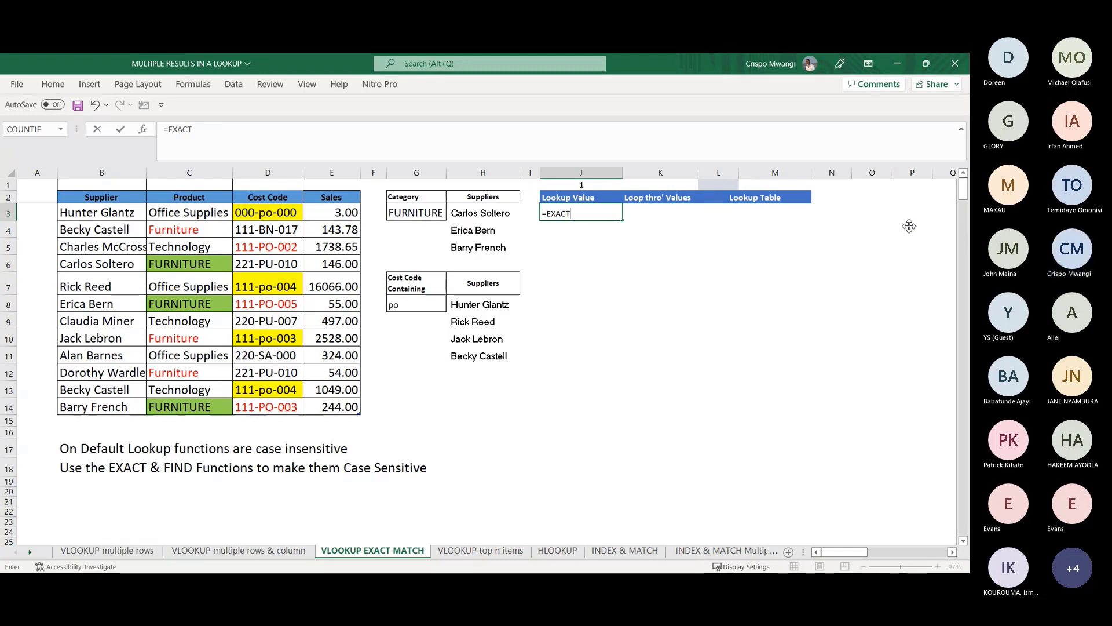
pyautogui.write('(')
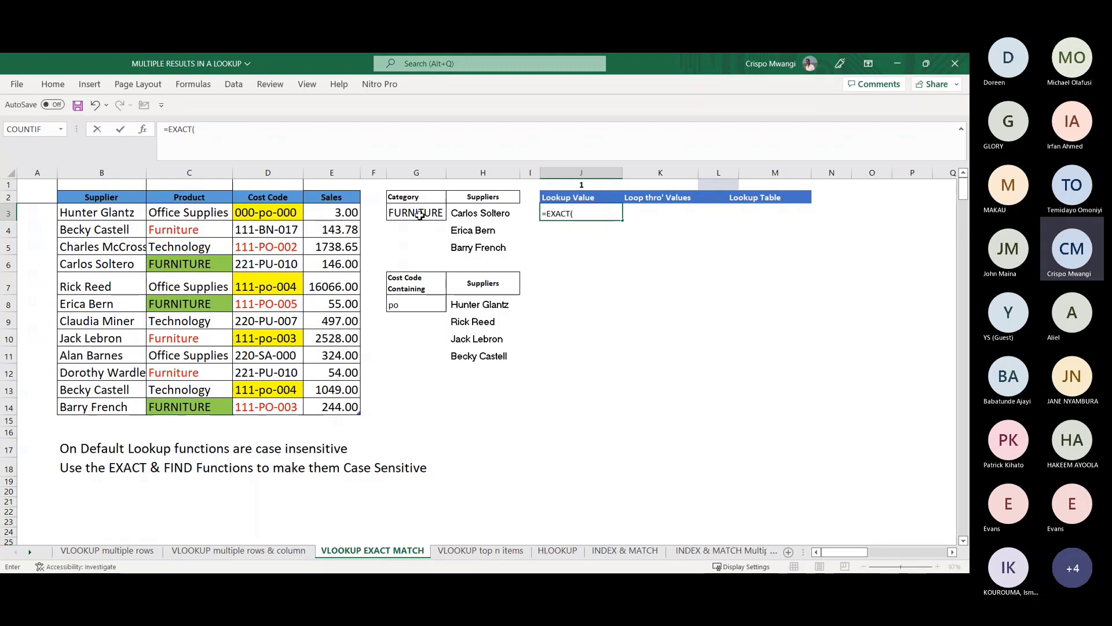
pyautogui.click(420, 214)
pyautogui.write(',')
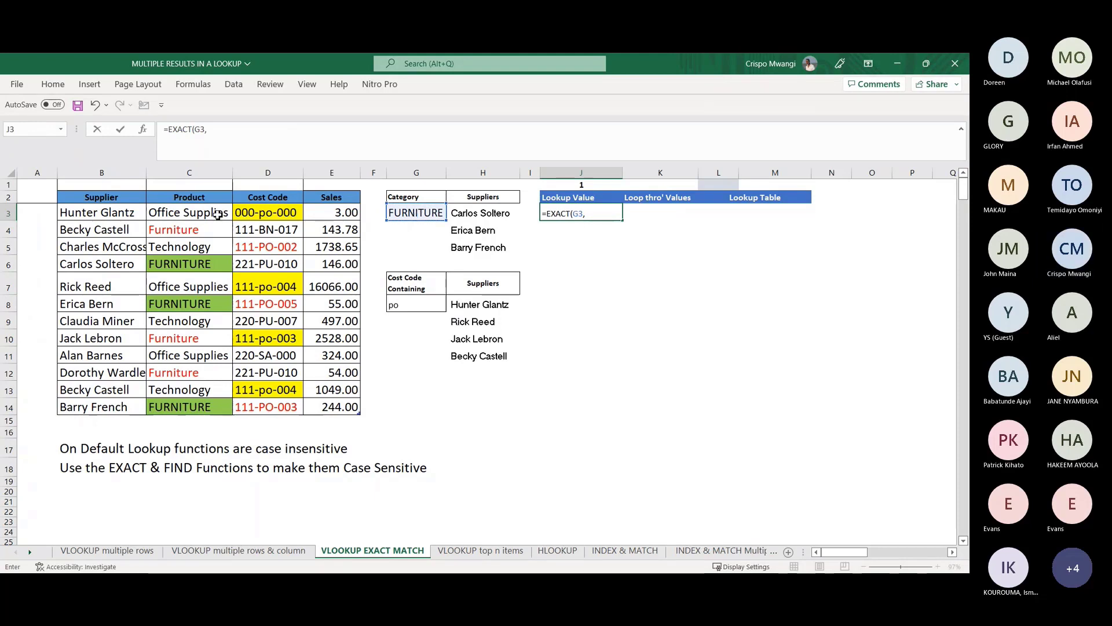
pyautogui.click(196, 195)
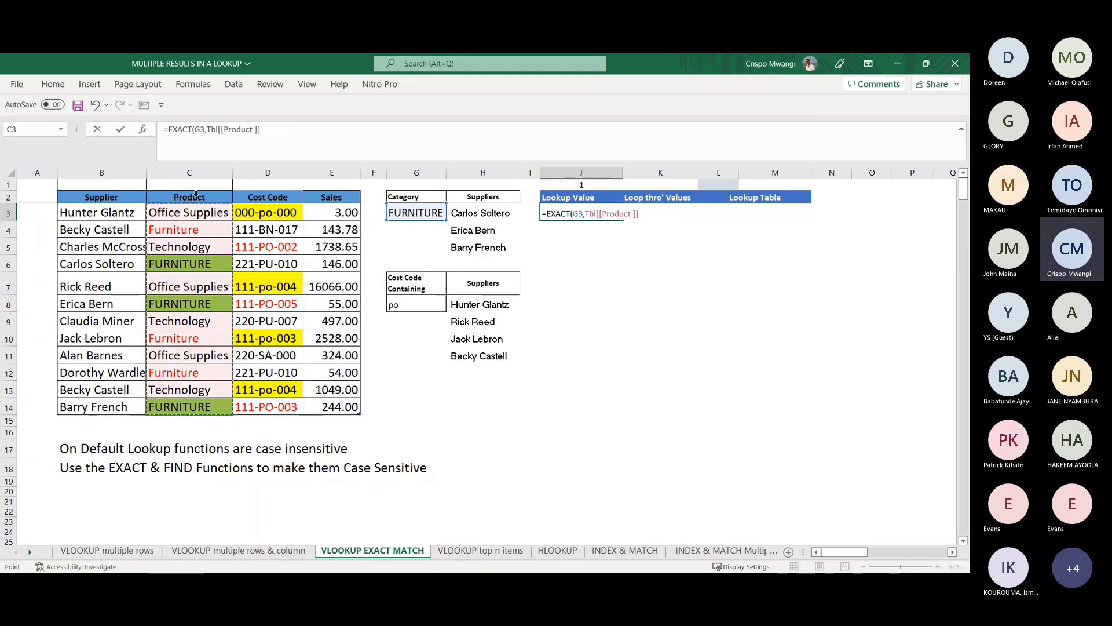
pyautogui.write(')')
pyautogui.press('Return')
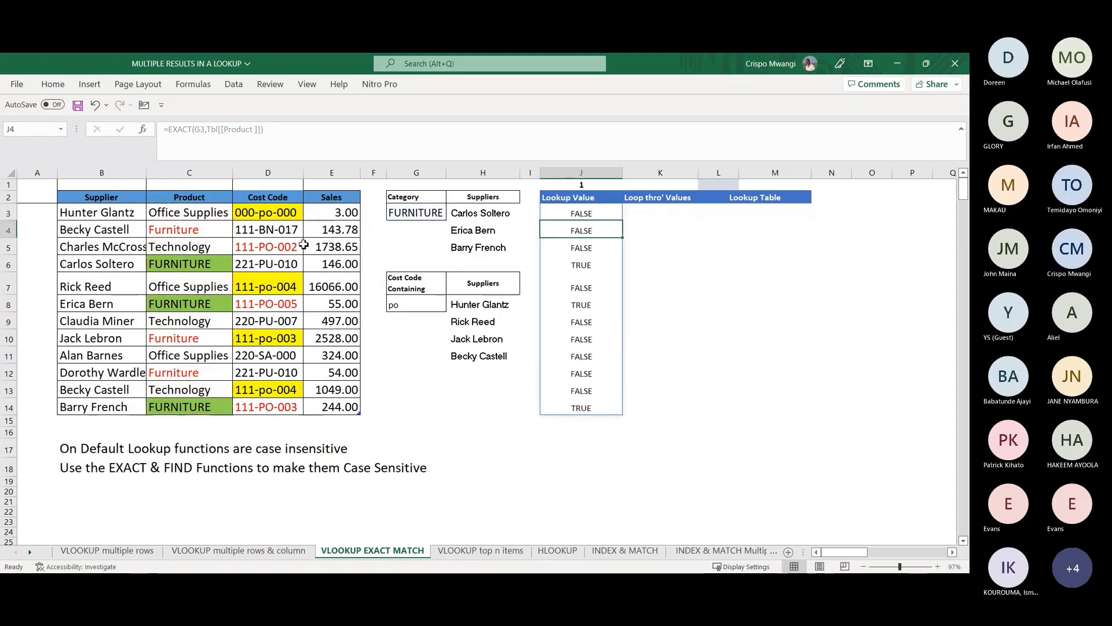
# Step: Compare the EXACT results in J4 and J6 with the casing of the products in rows 4 and 6
pyautogui.click(8, 231)
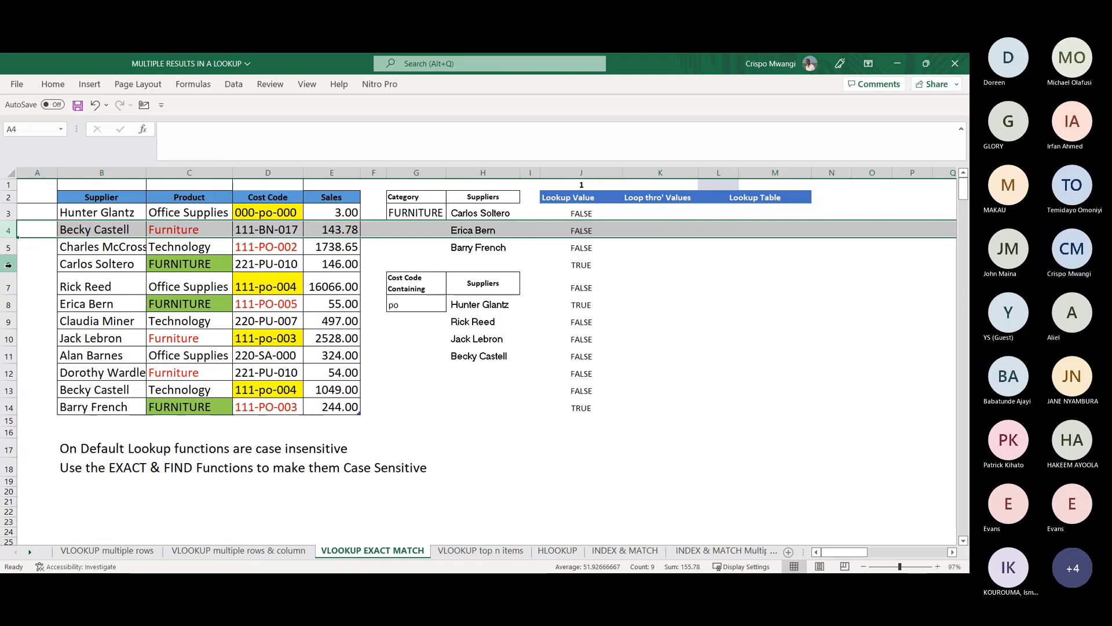
pyautogui.click(582, 230)
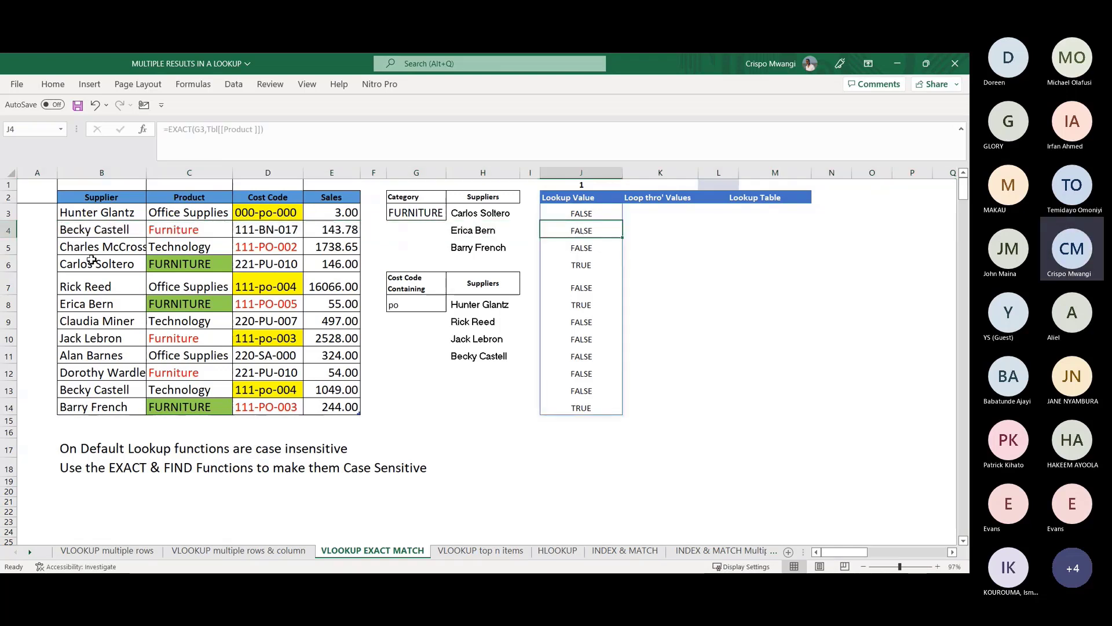
pyautogui.click(11, 266)
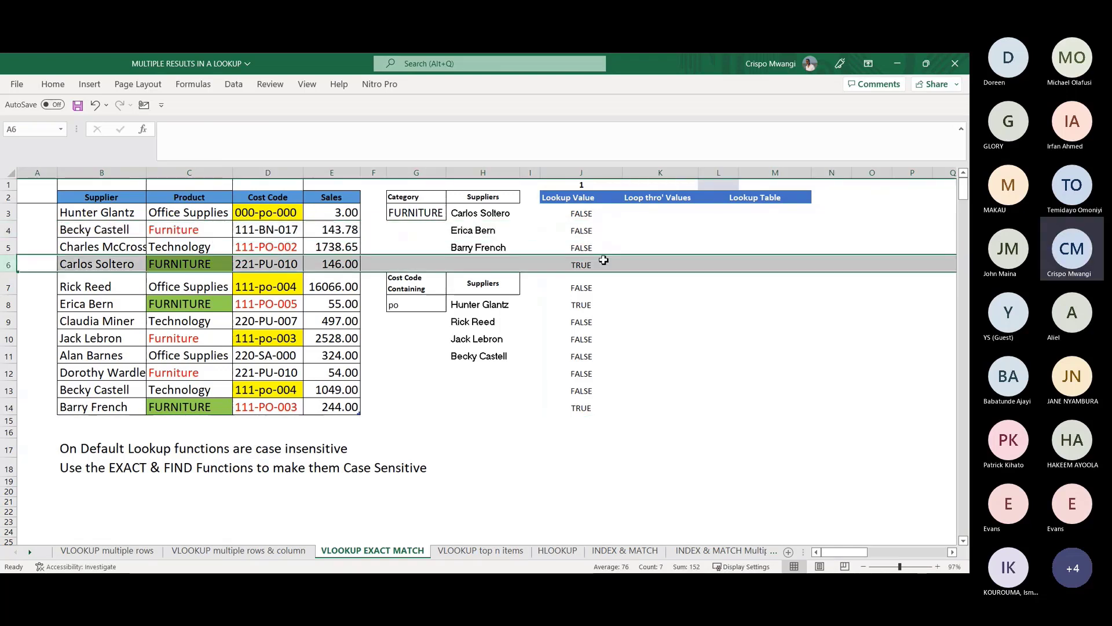
pyautogui.click(589, 266)
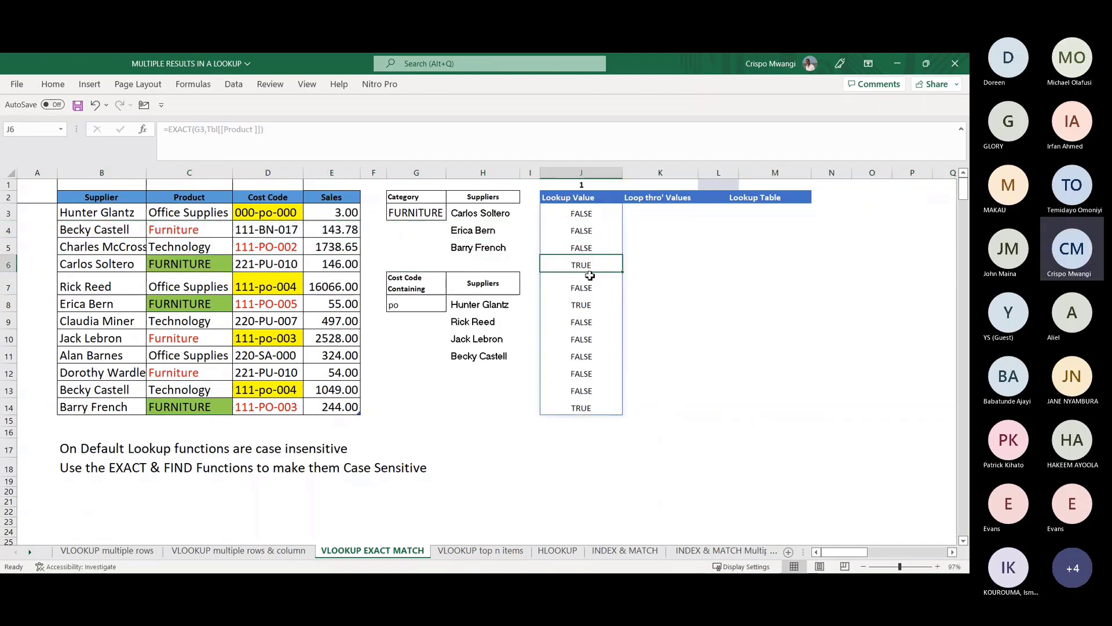
pyautogui.click(206, 266)
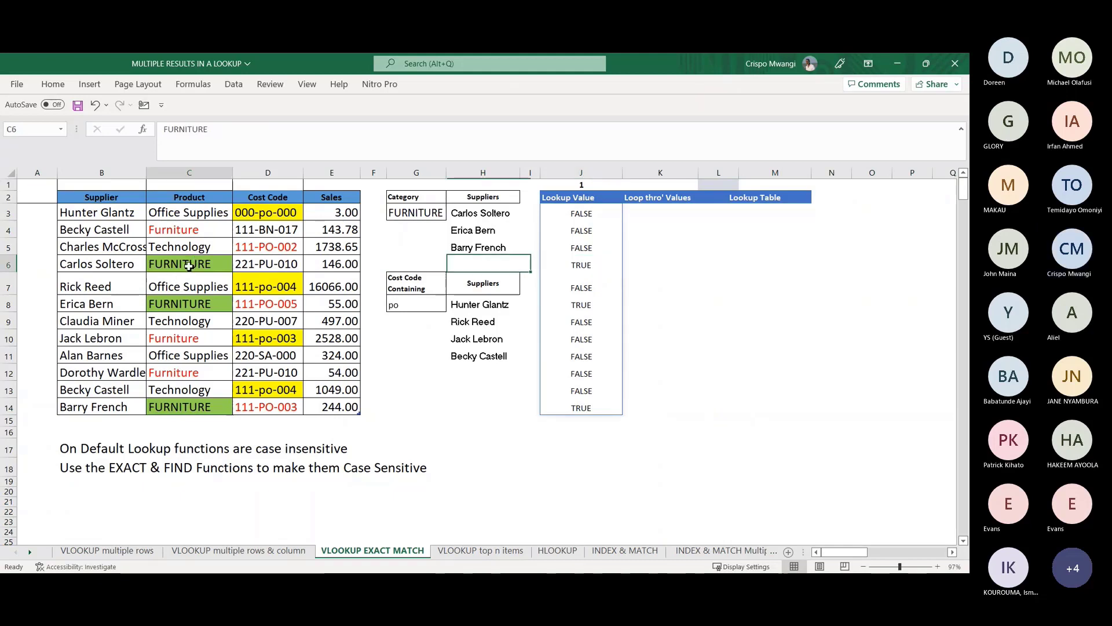
# Step: Wrap the J3 EXACT formula in an IF that returns ROW of the Product column for matches and "" otherwise
pyautogui.click(576, 215)
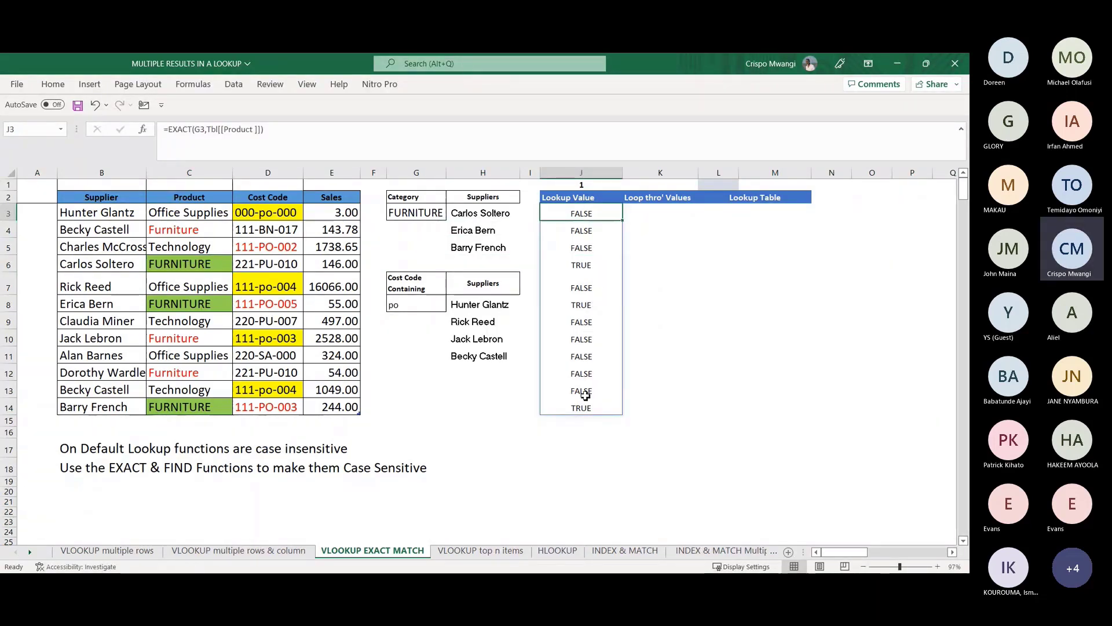
pyautogui.click(169, 126)
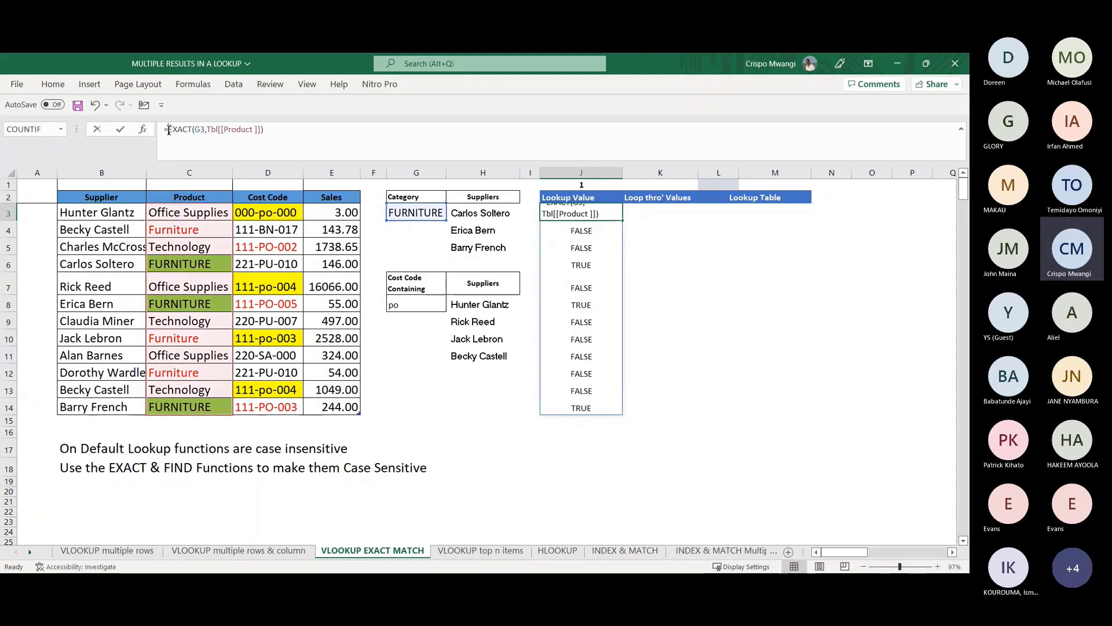
pyautogui.write('IF(')
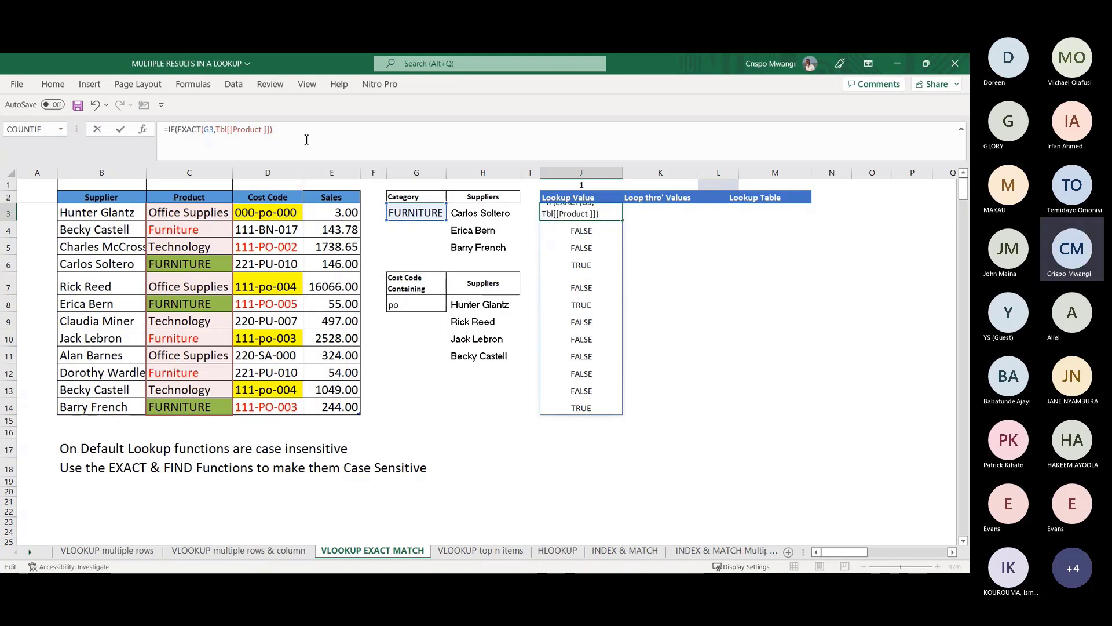
pyautogui.write(',ROW(')
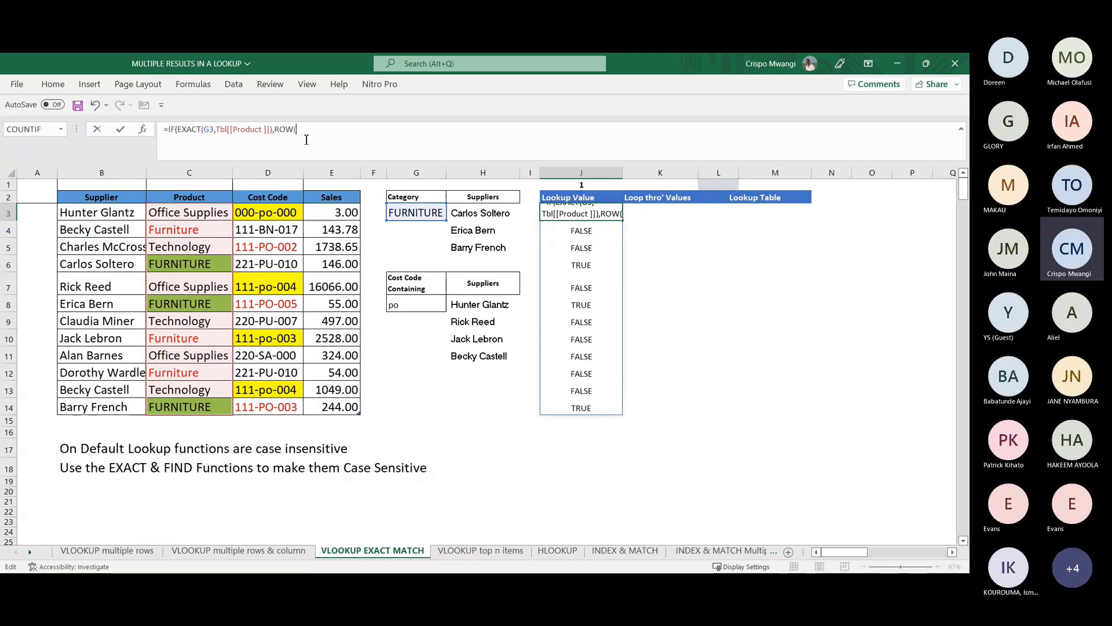
pyautogui.click(185, 193)
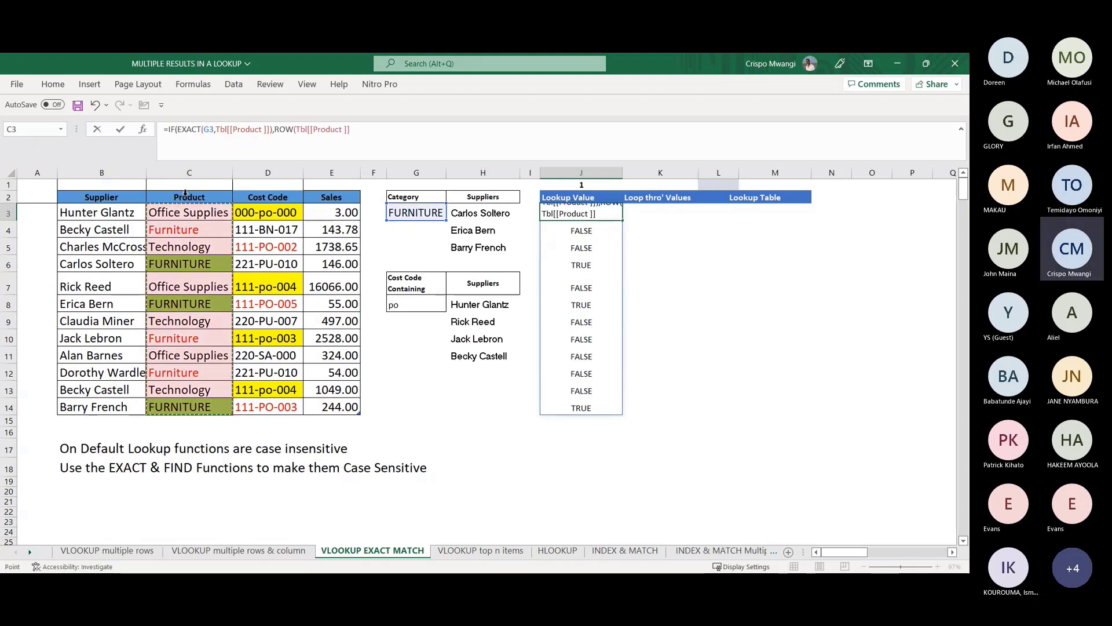
pyautogui.write('),"")')
pyautogui.press('Return')
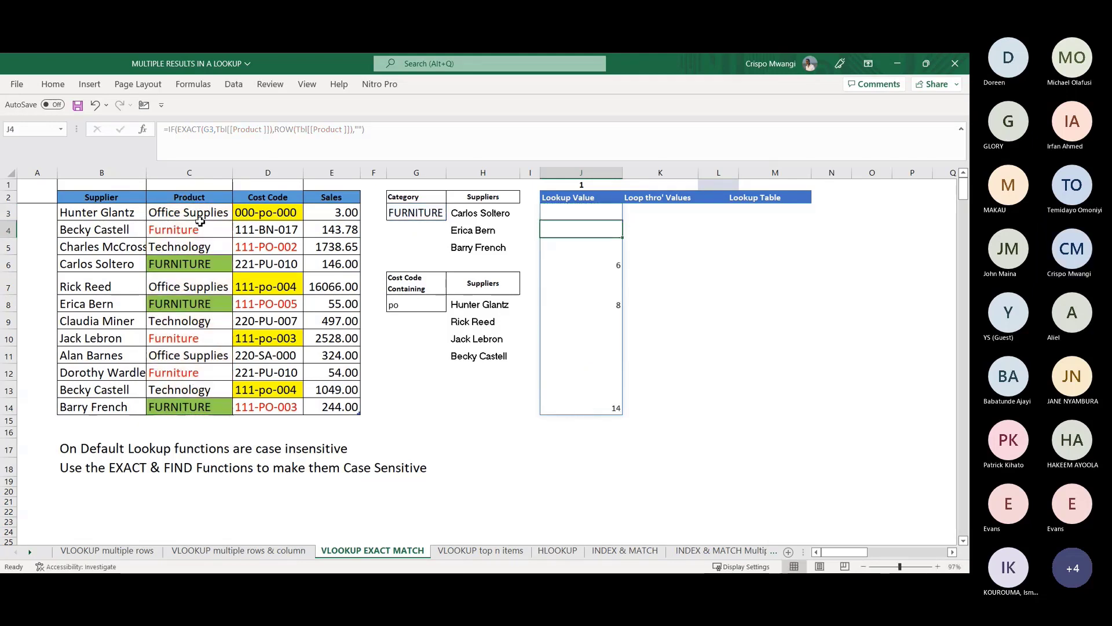
# Step: Check the row numbers in the Lookup Value column against G3 and the FURNITURE entries in source rows 6, 8 and 14
pyautogui.click(616, 264)
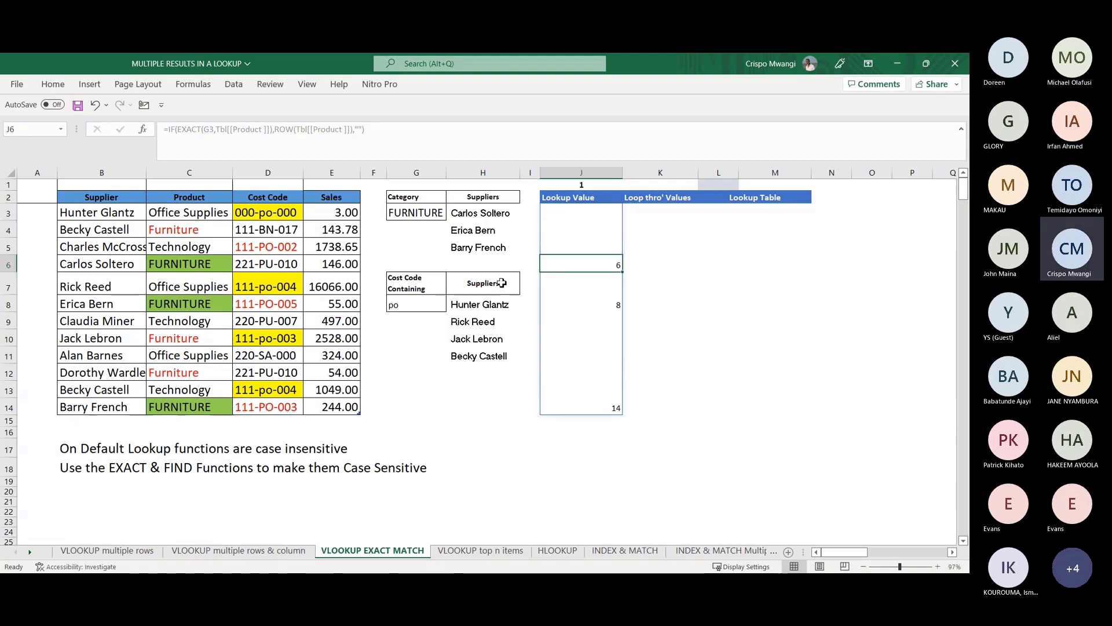
pyautogui.click(193, 264)
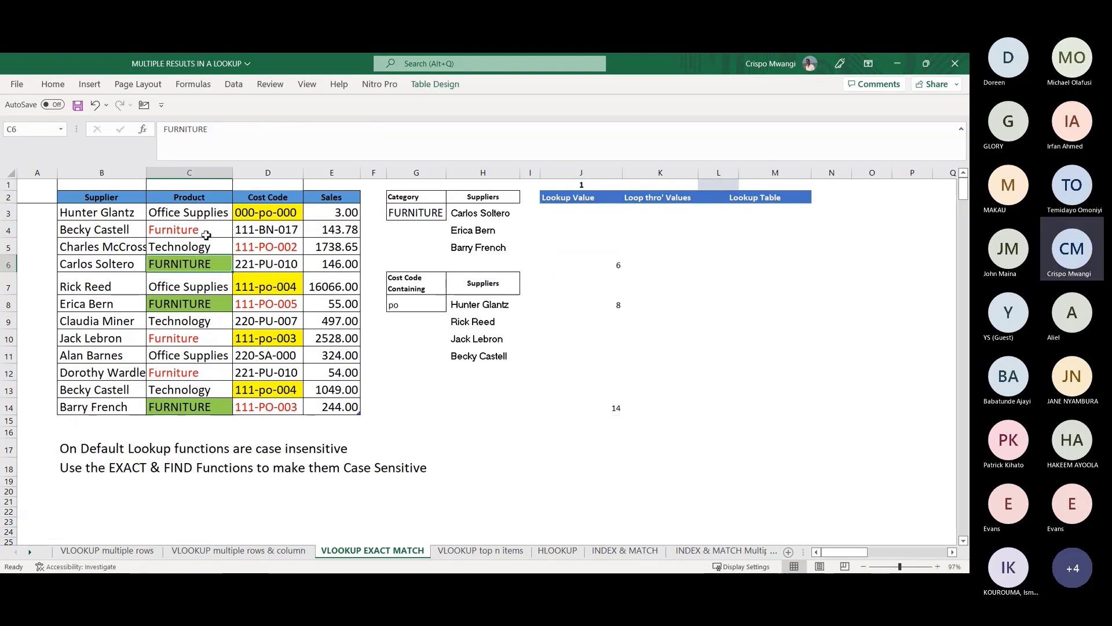
pyautogui.click(436, 220)
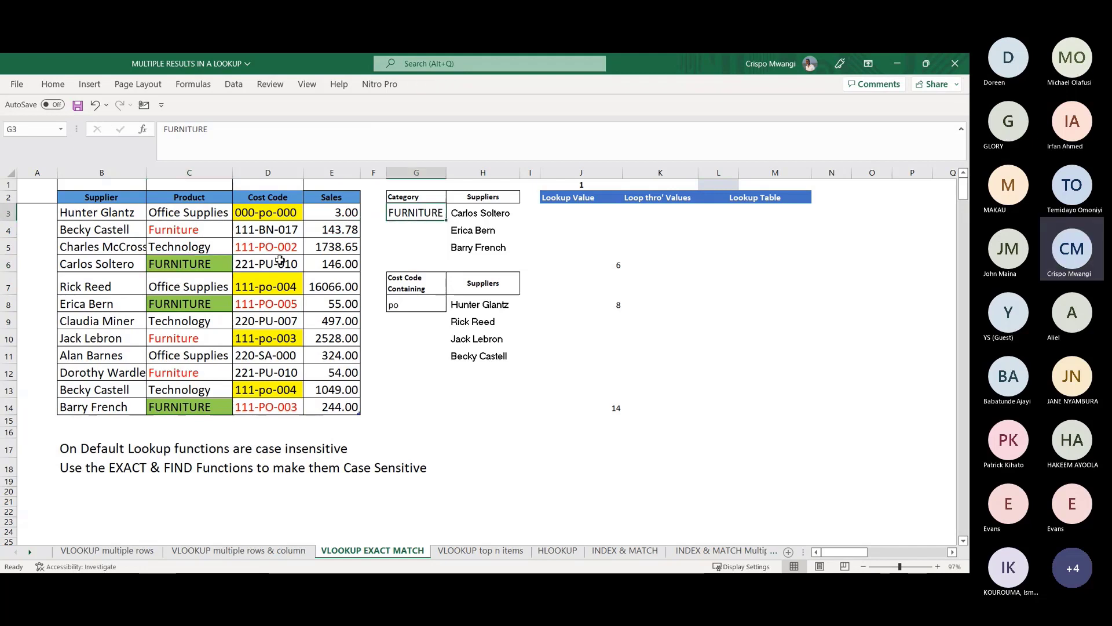
pyautogui.click(191, 264)
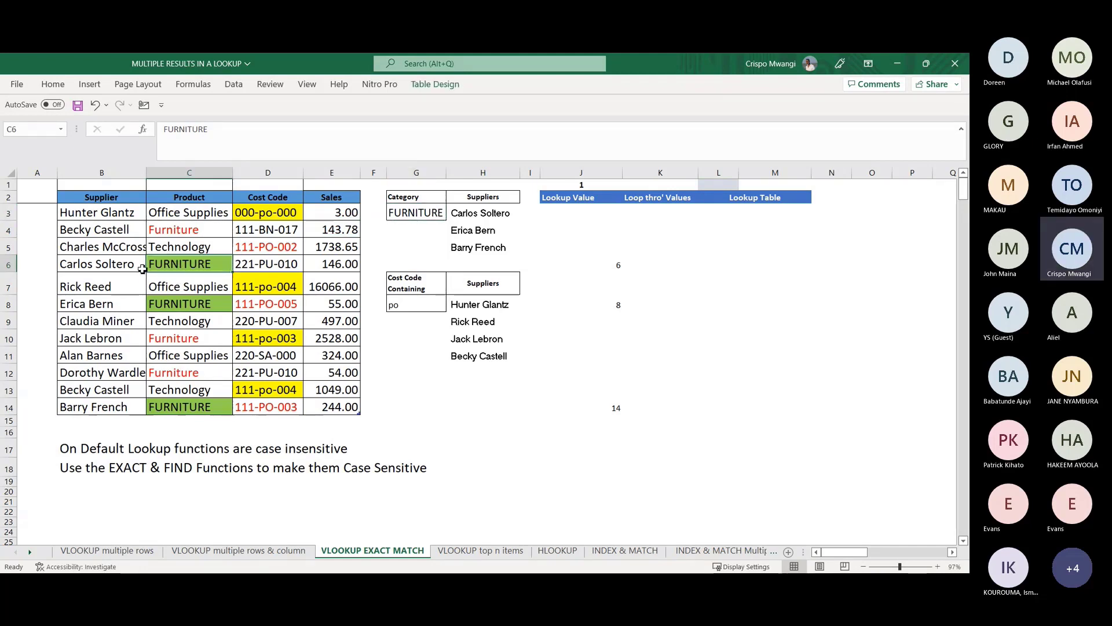
pyautogui.click(9, 265)
pyautogui.click(9, 305)
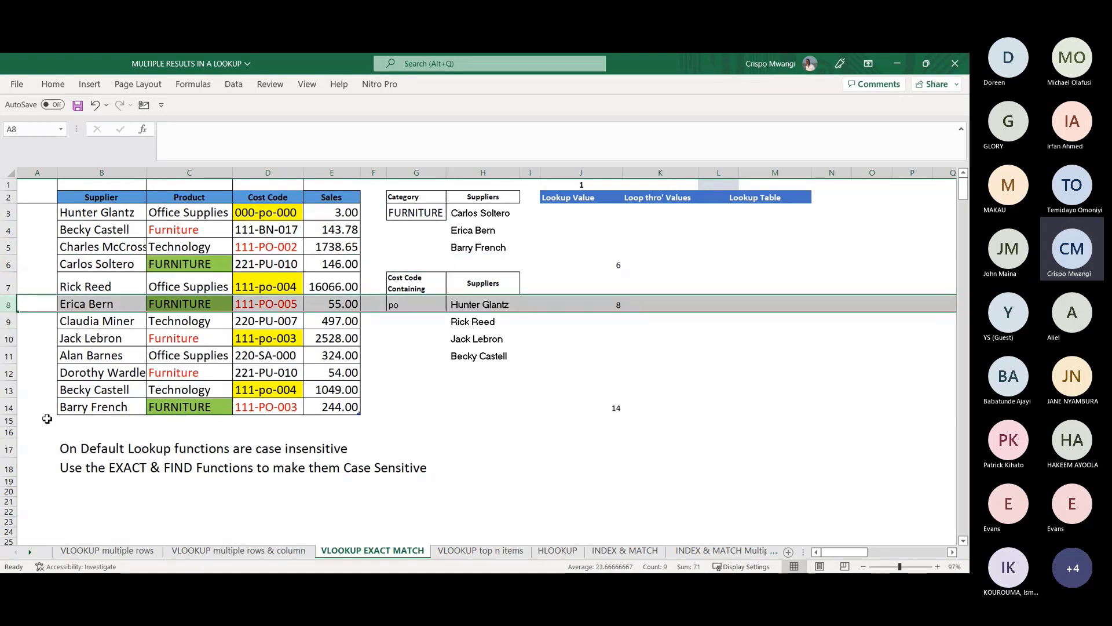
pyautogui.click(8, 408)
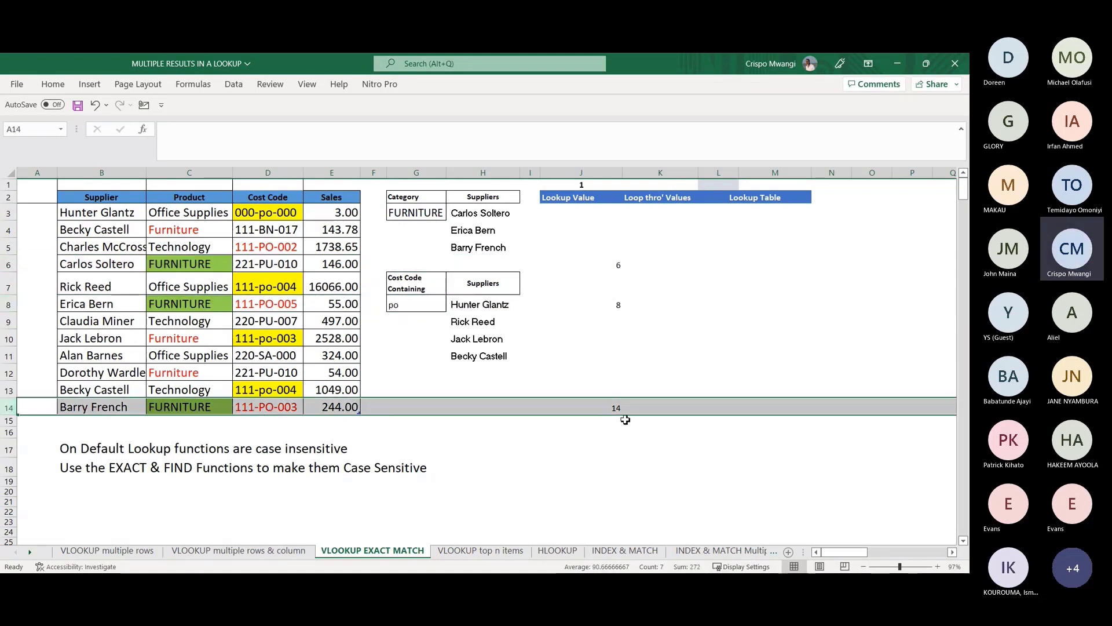
pyautogui.click(620, 259)
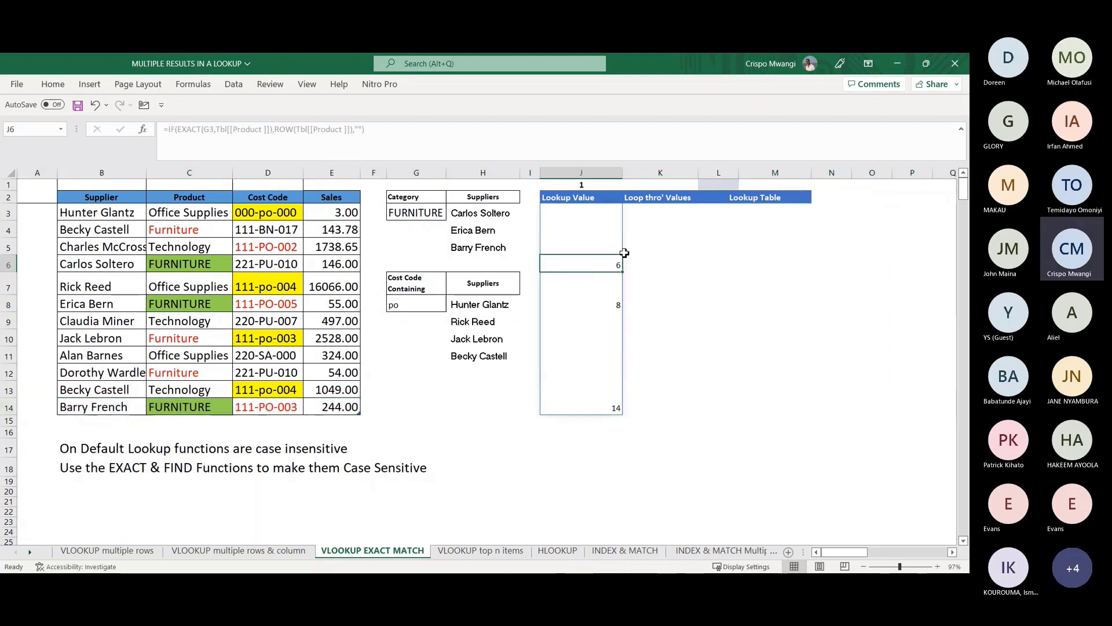
# Step: Enter 2 in K1, above the Loop thro' Values header
pyautogui.click(662, 186)
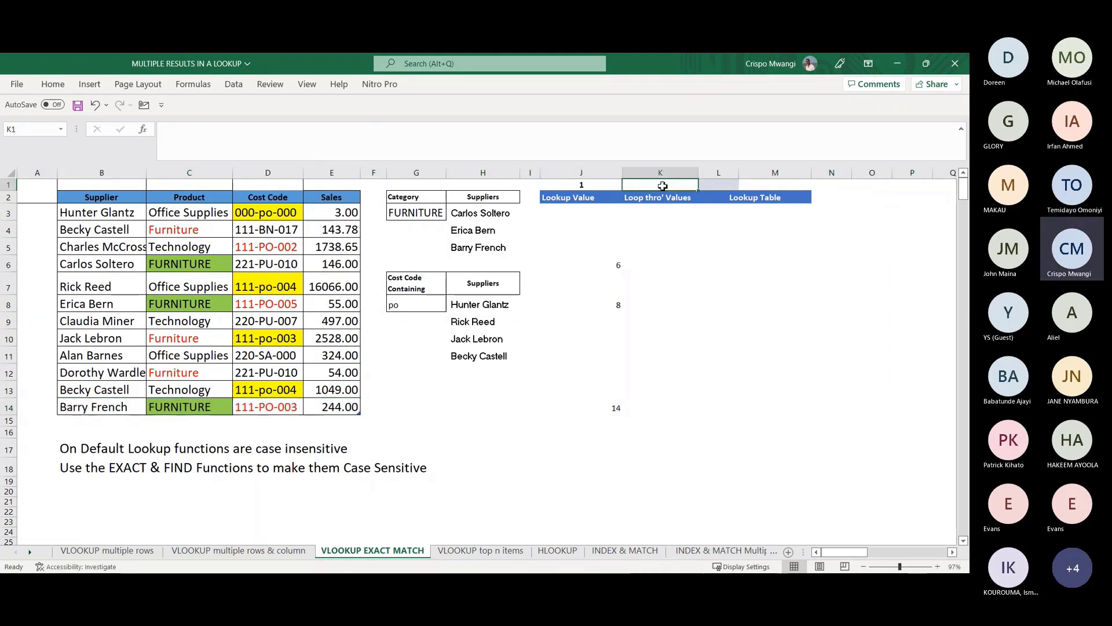
pyautogui.write('2')
pyautogui.click(664, 225)
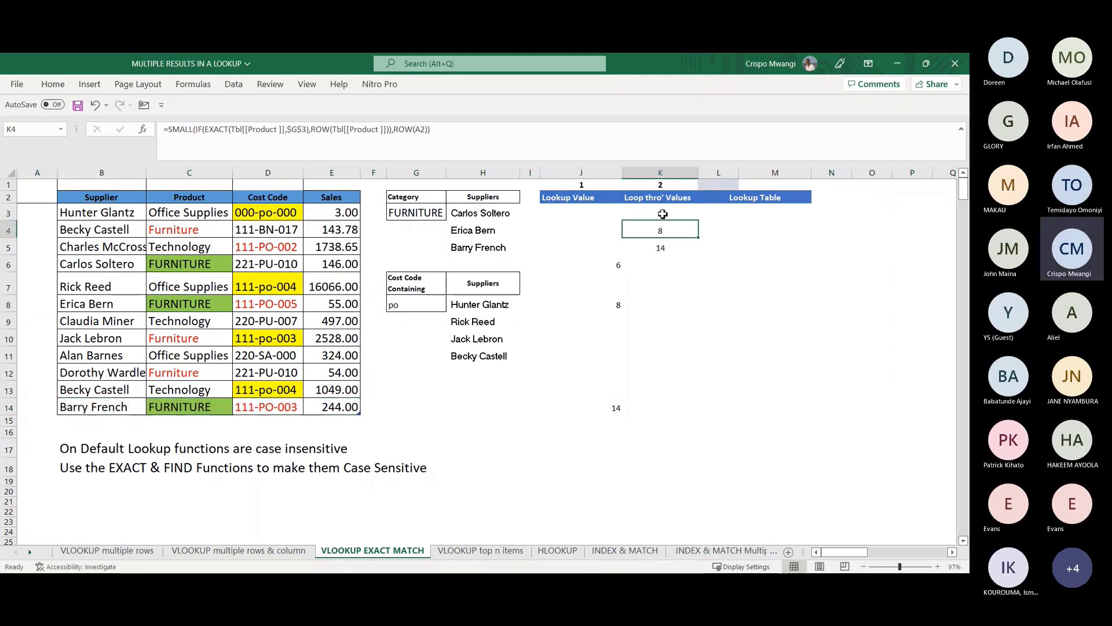
# Step: Load the K3 SMALL formula in the Advanced Formula Environment's Grid view and widen the pane to read it
pyautogui.click(662, 214)
pyautogui.click(448, 124)
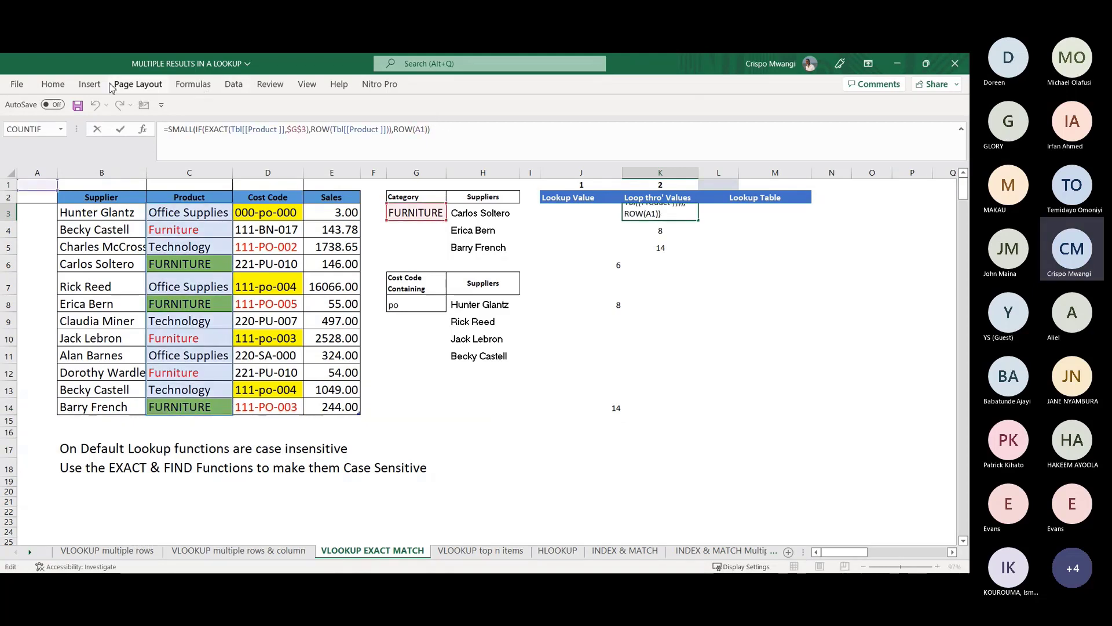
pyautogui.click(53, 84)
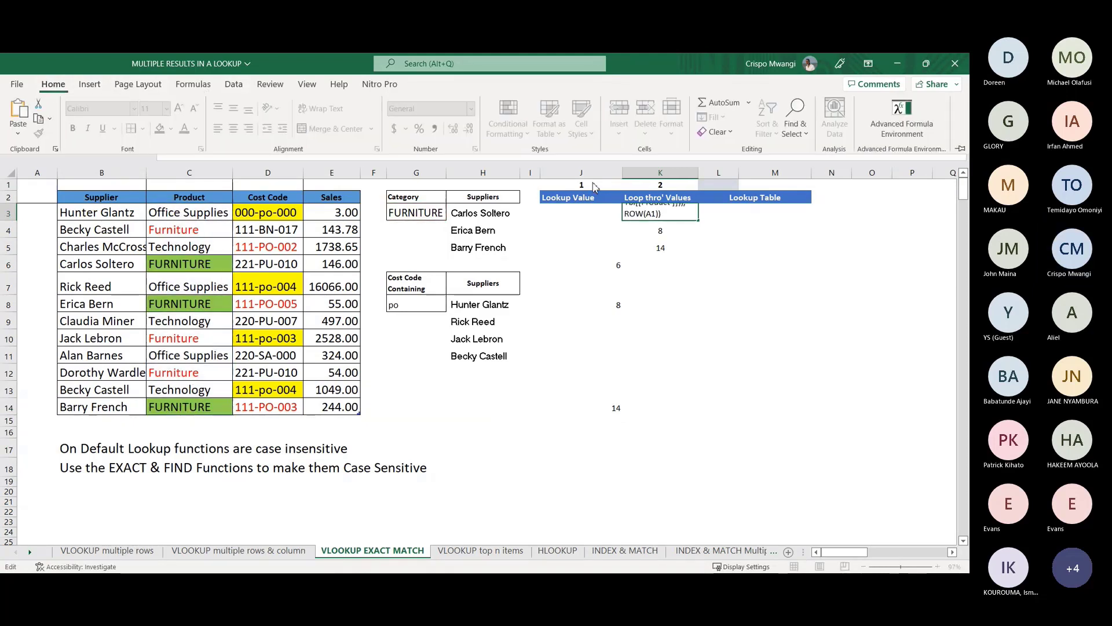
pyautogui.click(901, 127)
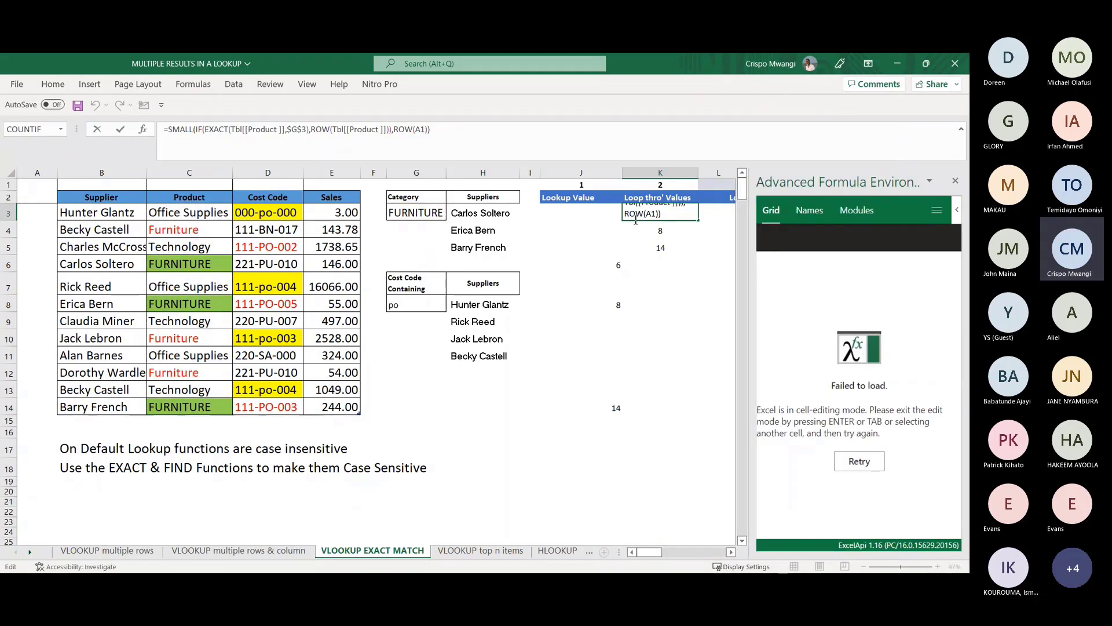
pyautogui.press('Escape')
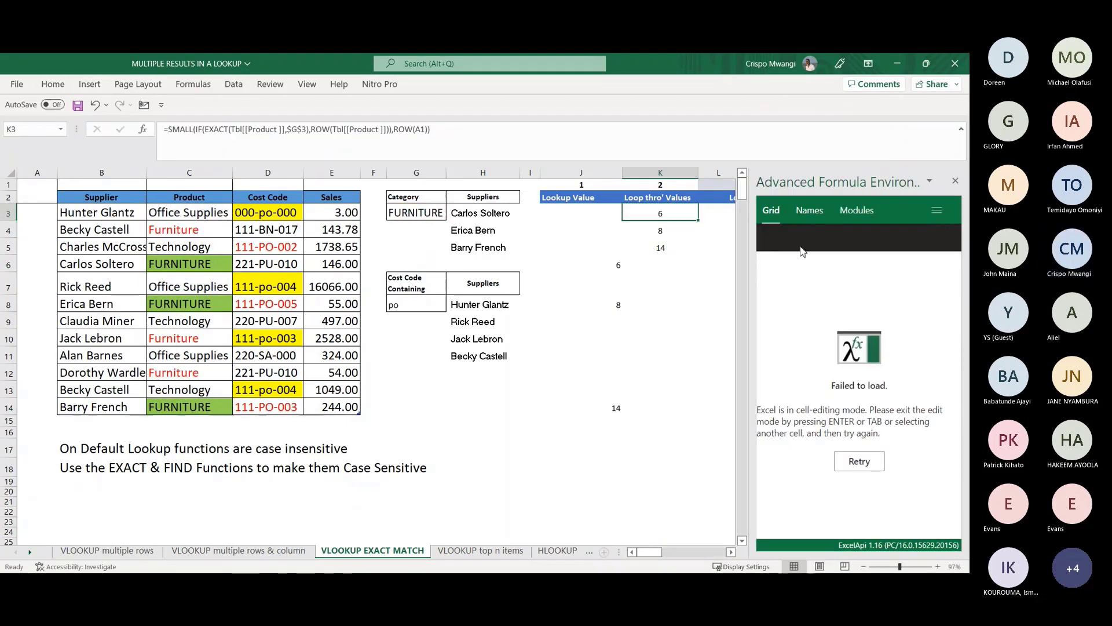
pyautogui.click(810, 211)
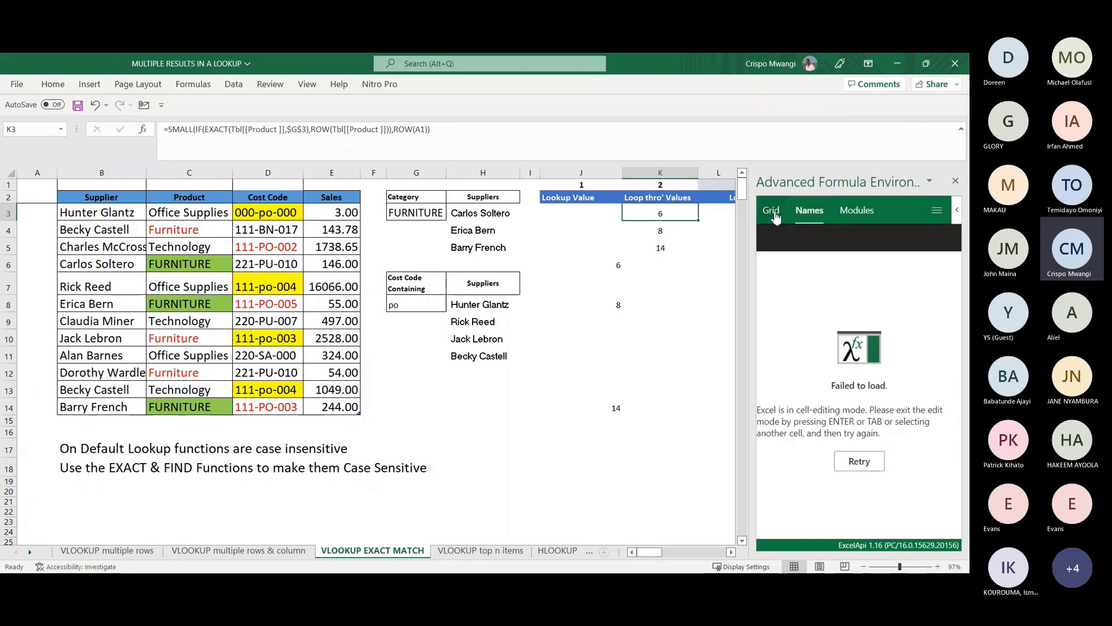
pyautogui.click(771, 212)
pyautogui.click(860, 461)
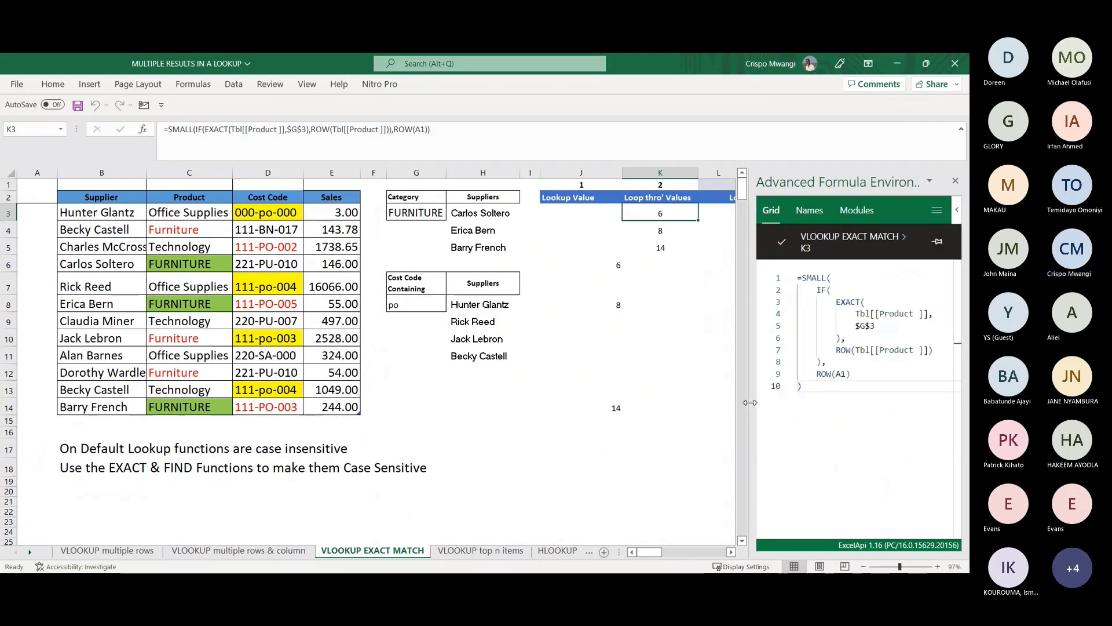
pyautogui.moveTo(747, 402); pyautogui.dragTo(660, 402)
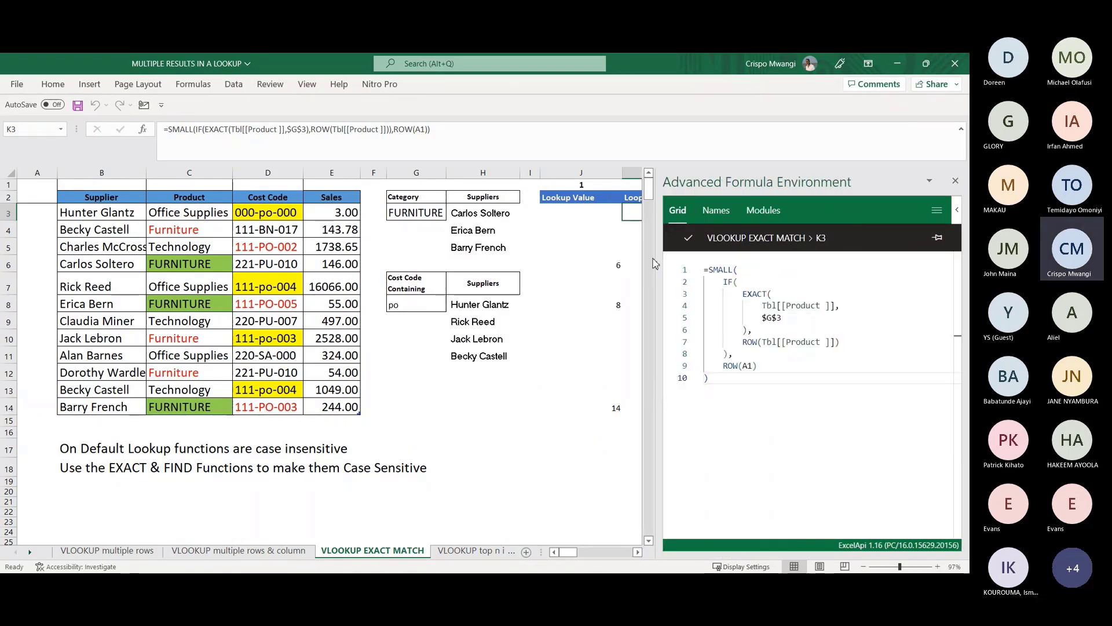
pyautogui.moveTo(656, 264); pyautogui.dragTo(688, 264)
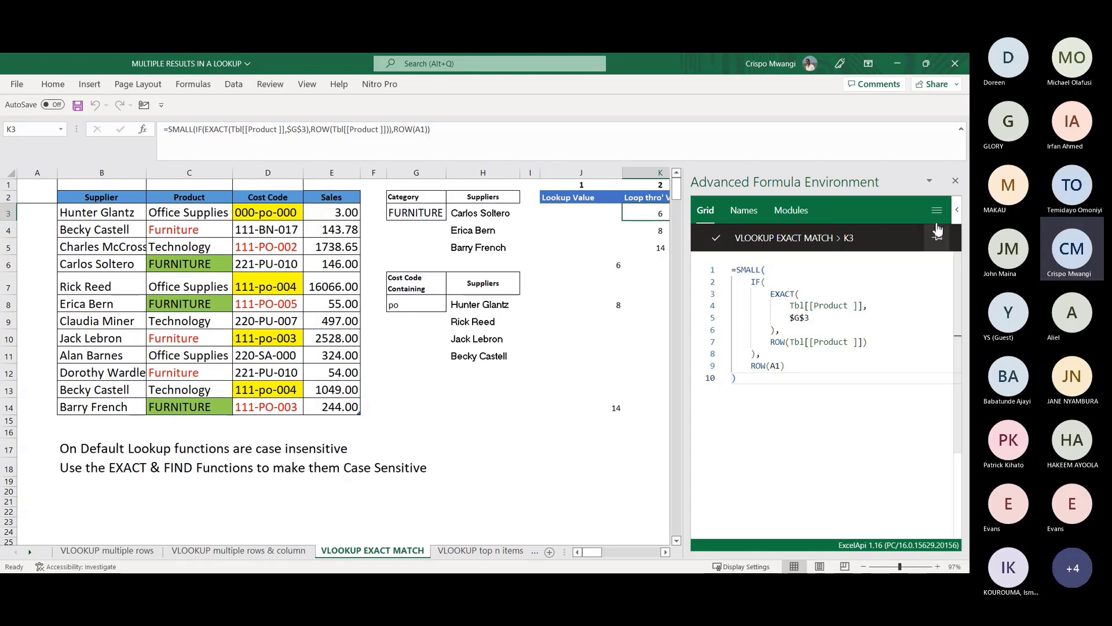
# Step: Close the Advanced Formula Environment and enter 3 in L1, above the Lookup Table header
pyautogui.click(956, 181)
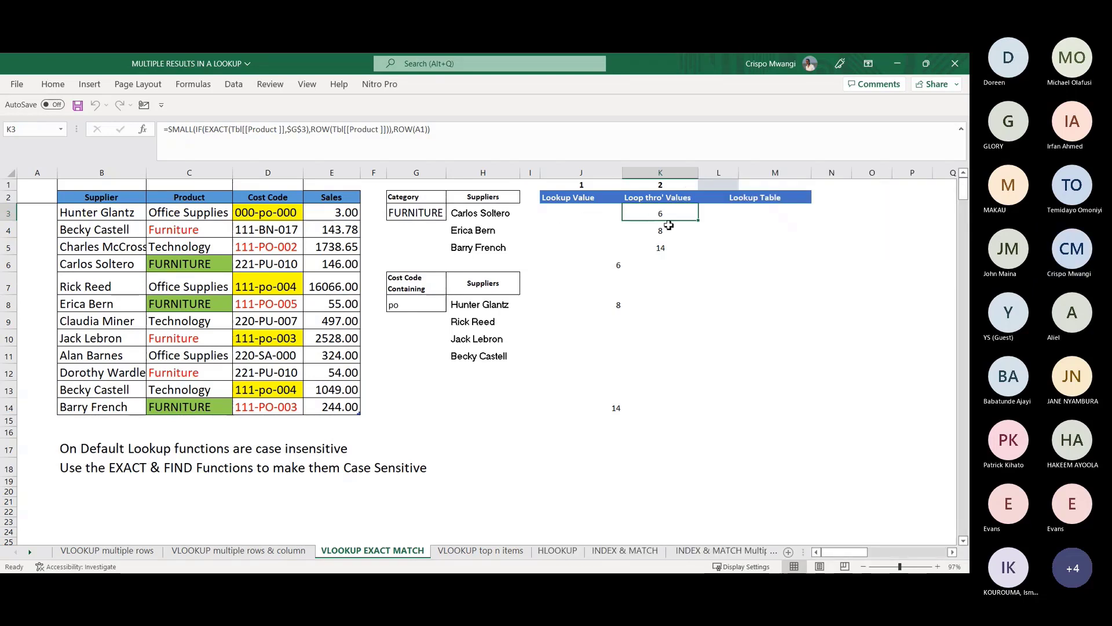
pyautogui.click(618, 261)
pyautogui.click(660, 230)
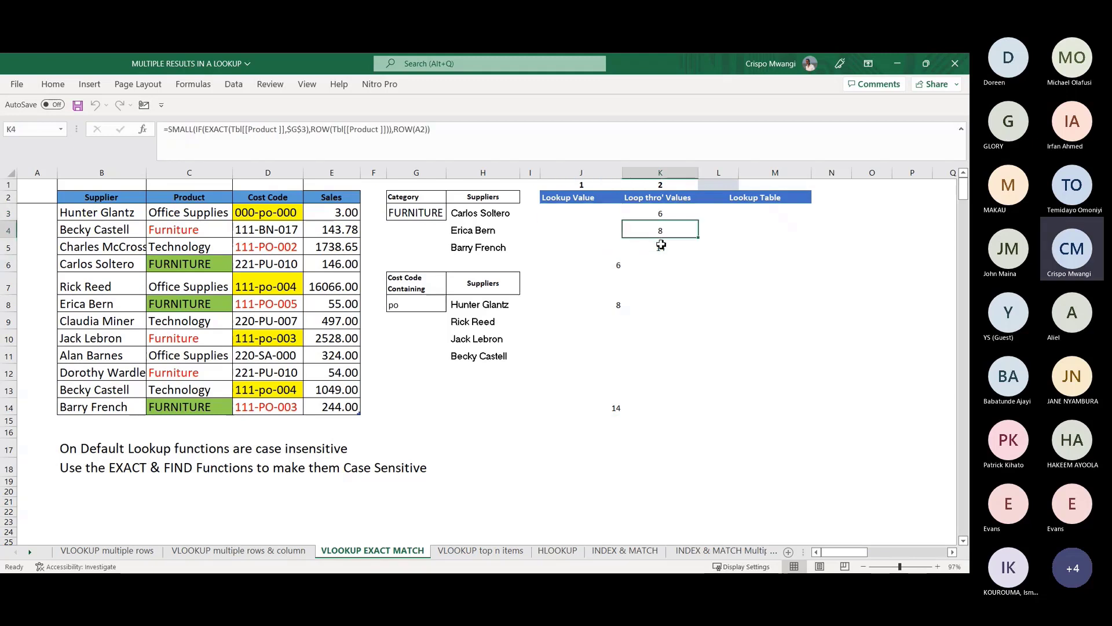
pyautogui.press('Down')
pyautogui.click(724, 185)
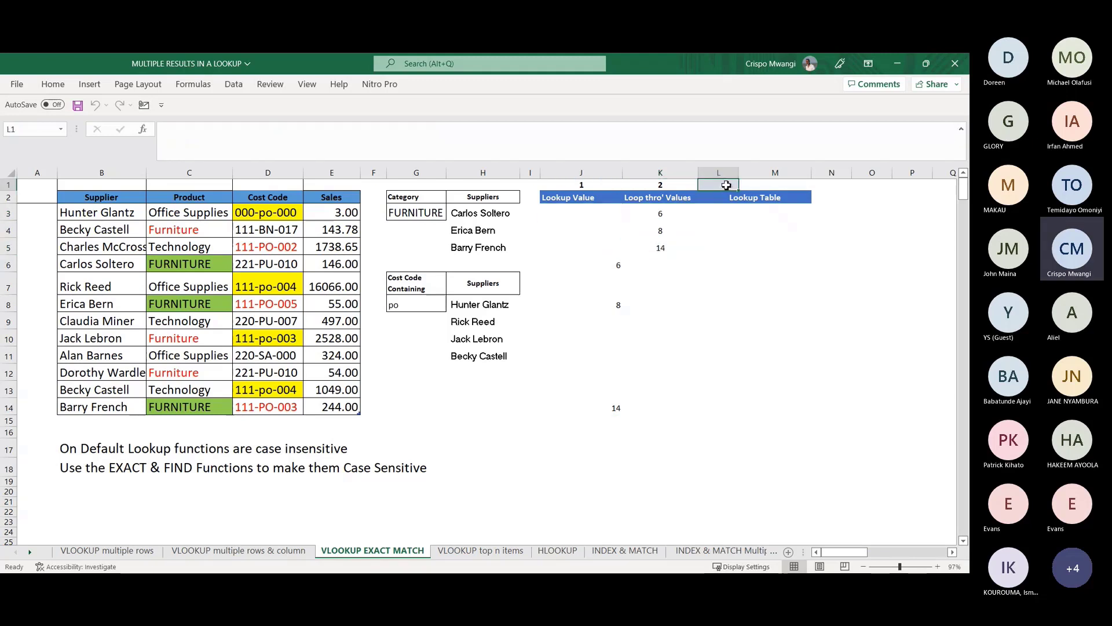
pyautogui.write('3')
pyautogui.press('Return')
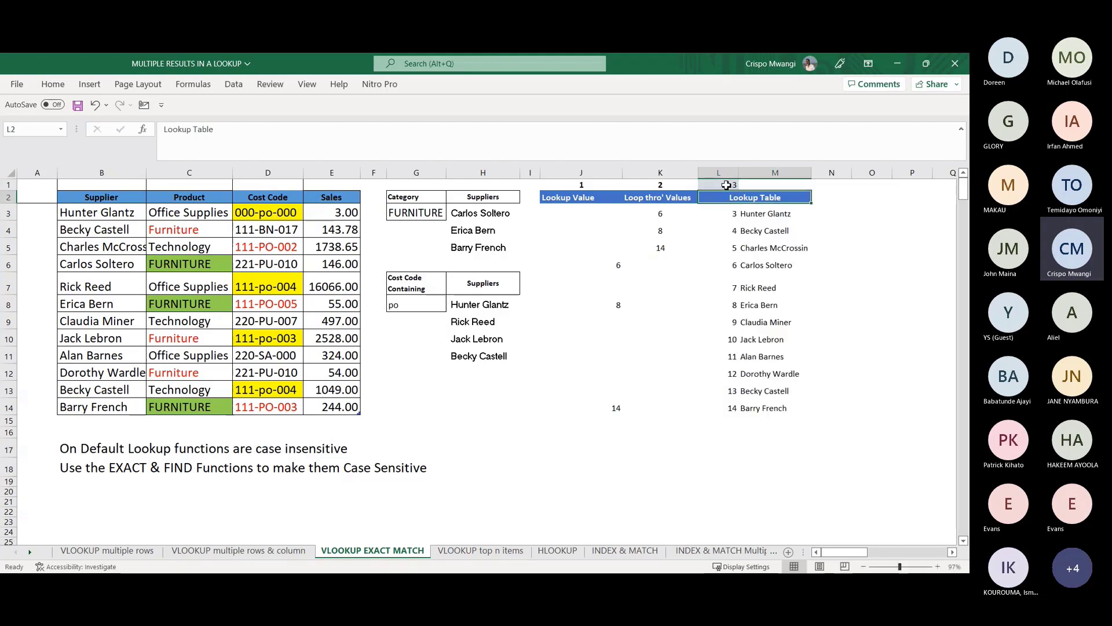
# Step: Examine the CHOOSE formula in L3 and compare the Lookup Table with the one on the VLOOKUP multiple rows sheet
pyautogui.click(736, 214)
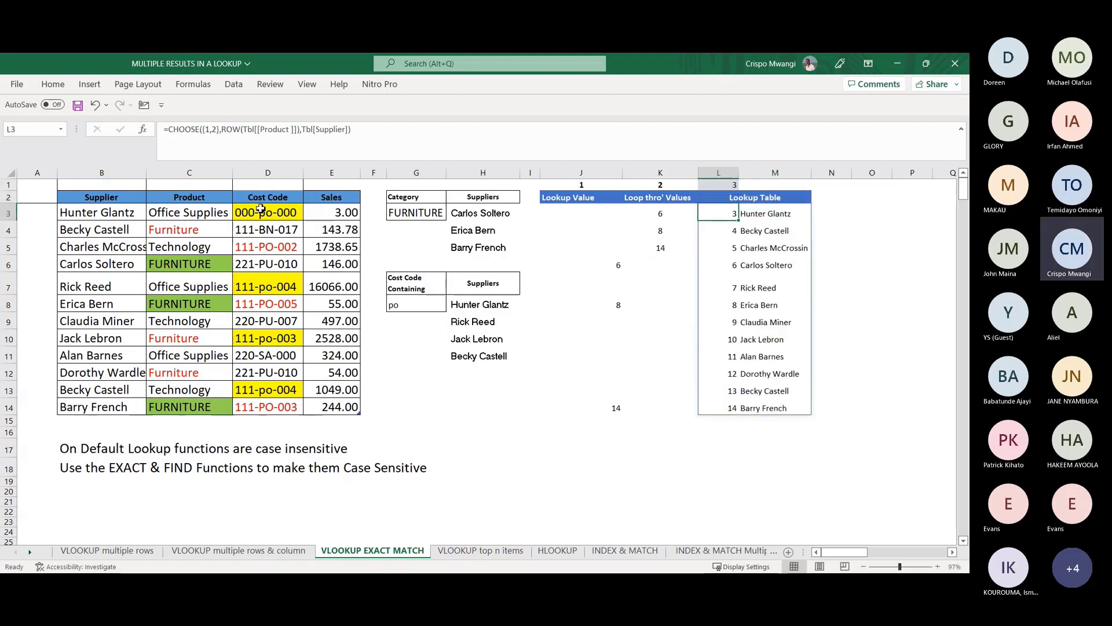
pyautogui.click(353, 127)
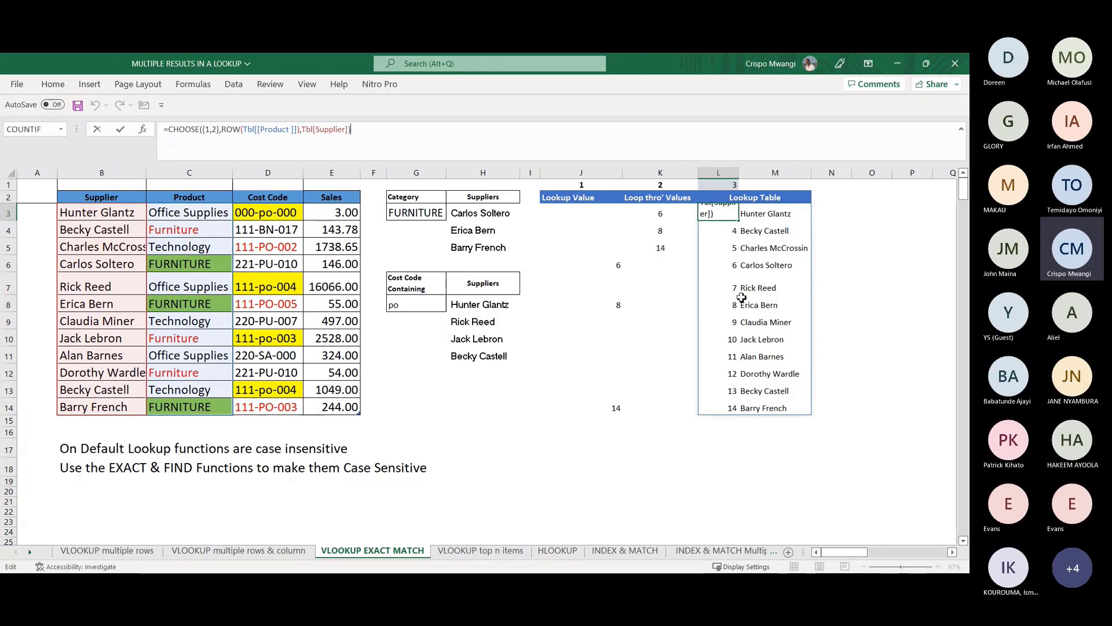
pyautogui.click(594, 357)
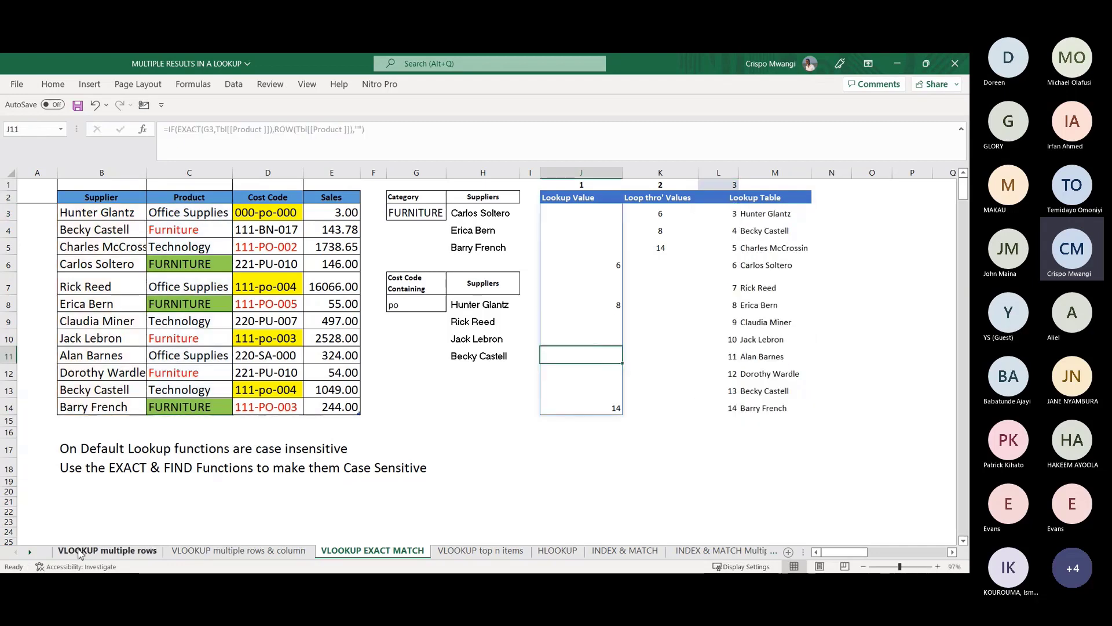
pyautogui.click(142, 548)
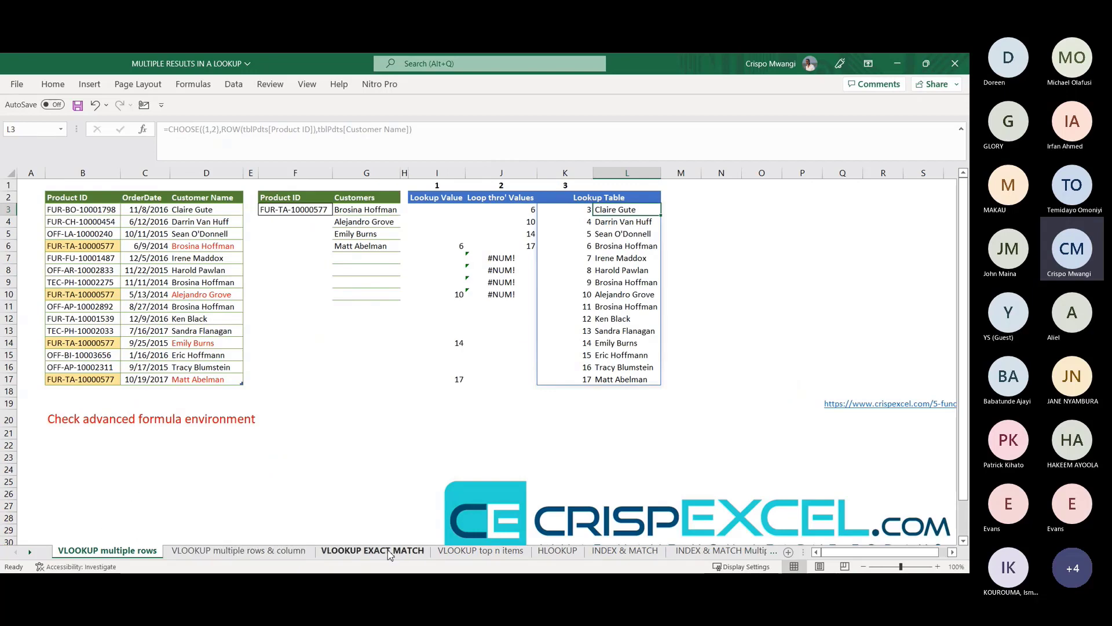
pyautogui.click(367, 547)
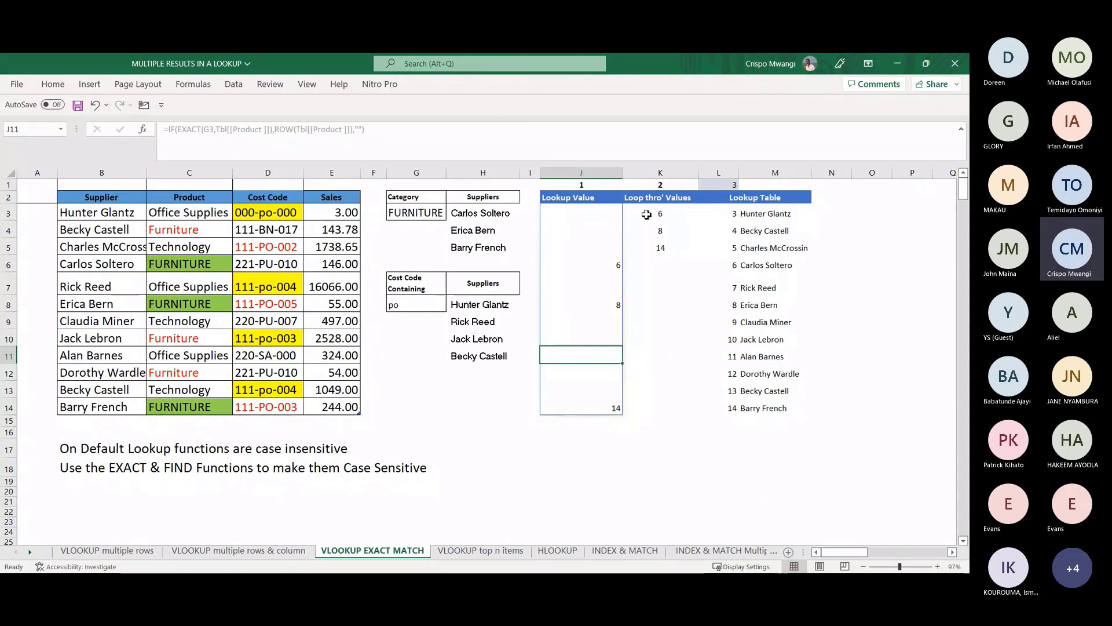
pyautogui.click(660, 247)
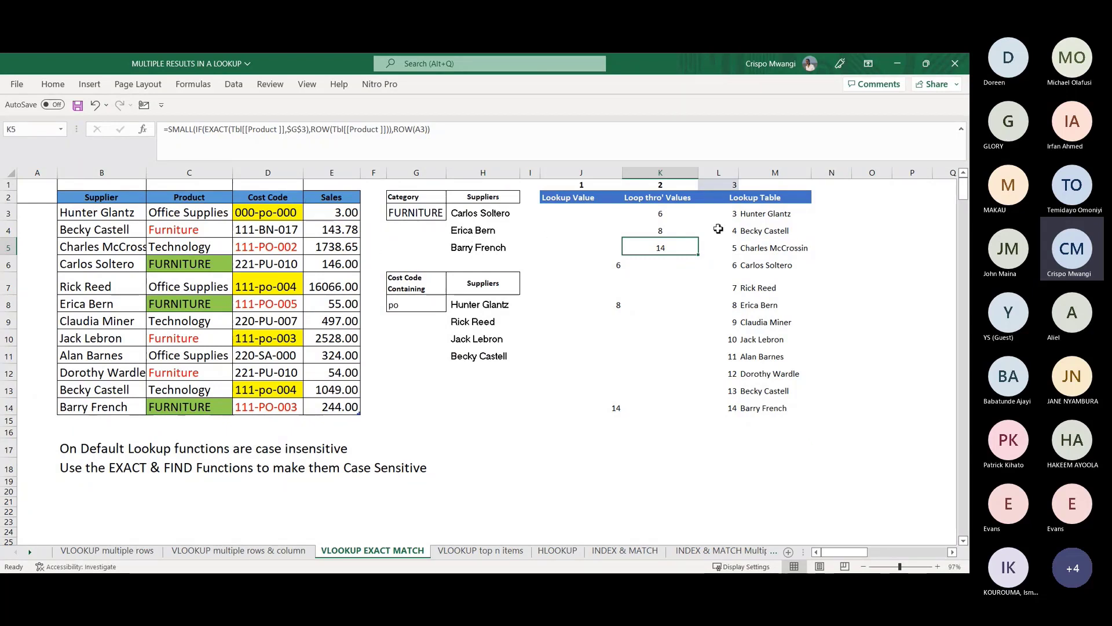
pyautogui.click(766, 214)
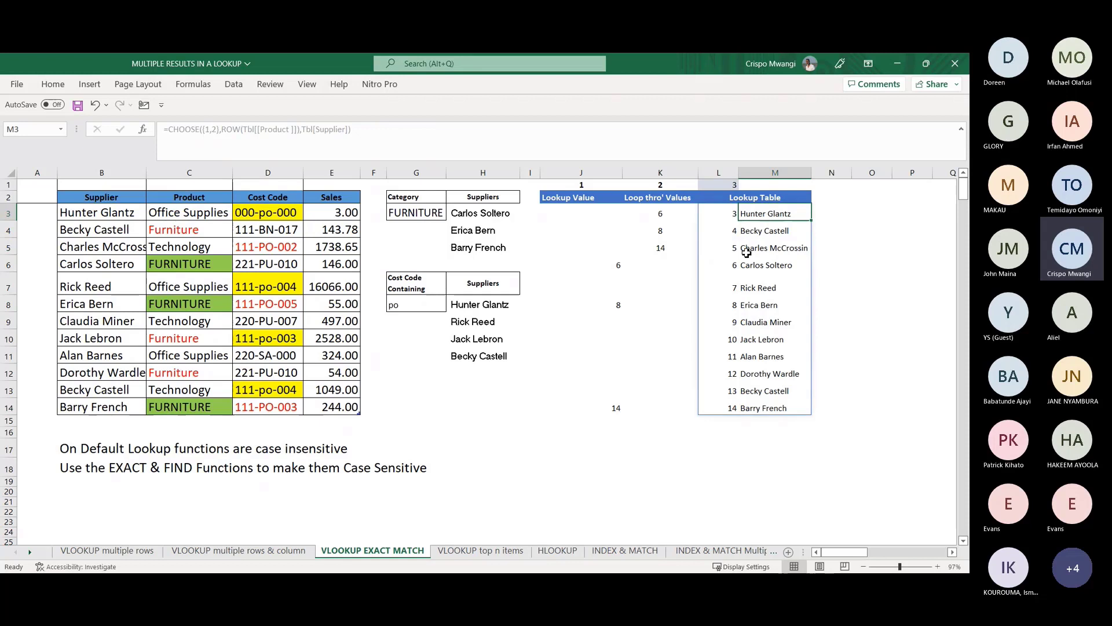
# Step: Load the H3 VLOOKUP formula in the Advanced Formula Environment and widen the pane to read it
pyautogui.click(474, 213)
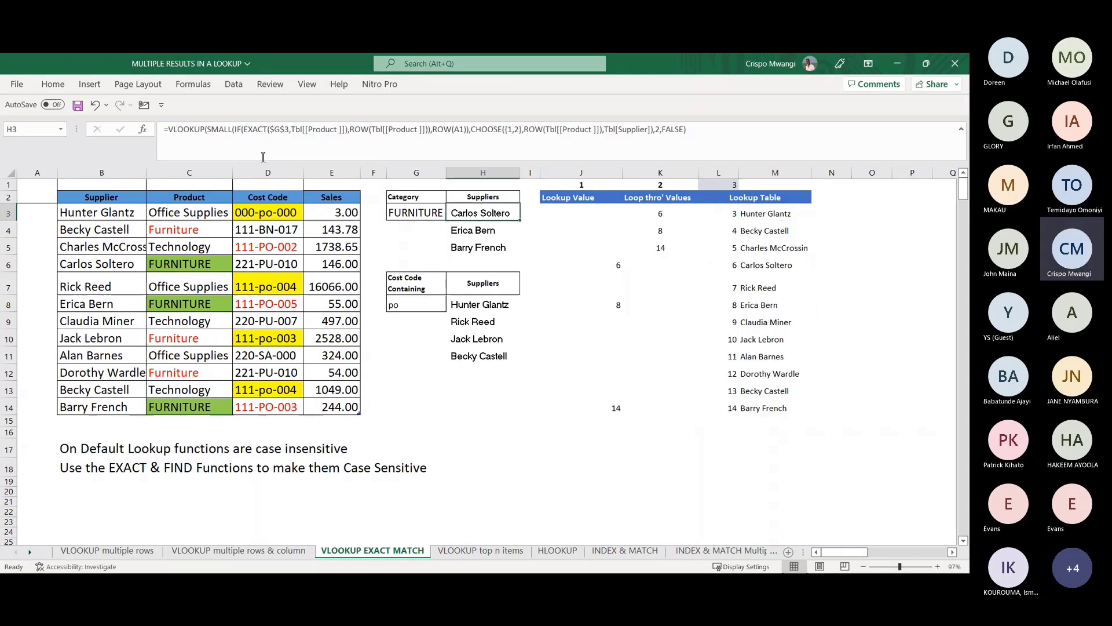
pyautogui.click(52, 85)
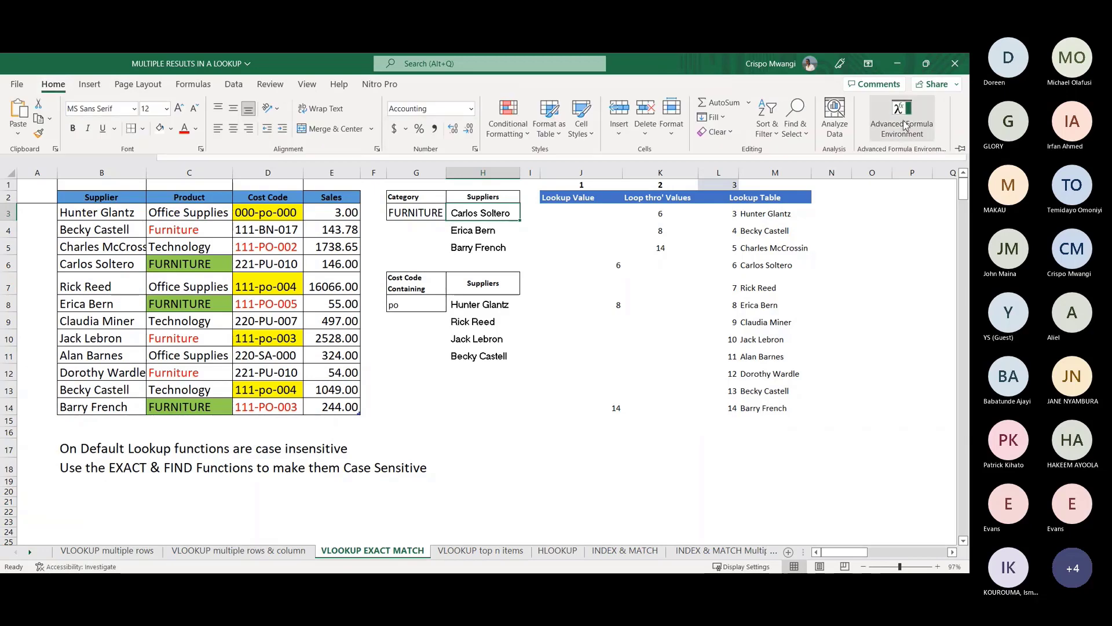
pyautogui.click(906, 126)
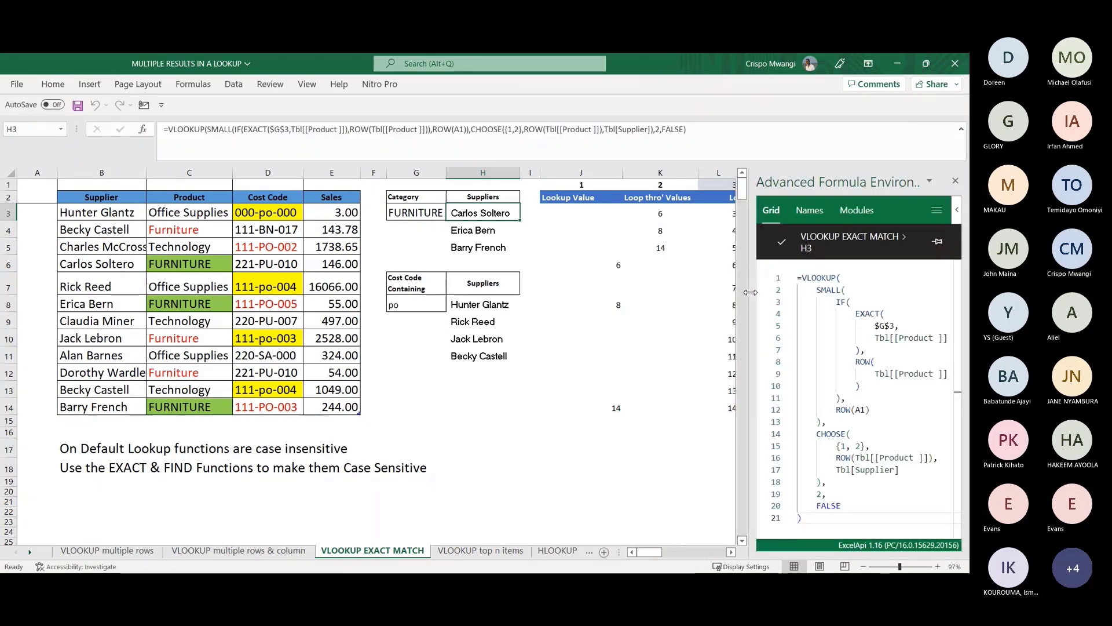
pyautogui.moveTo(751, 293); pyautogui.dragTo(644, 293)
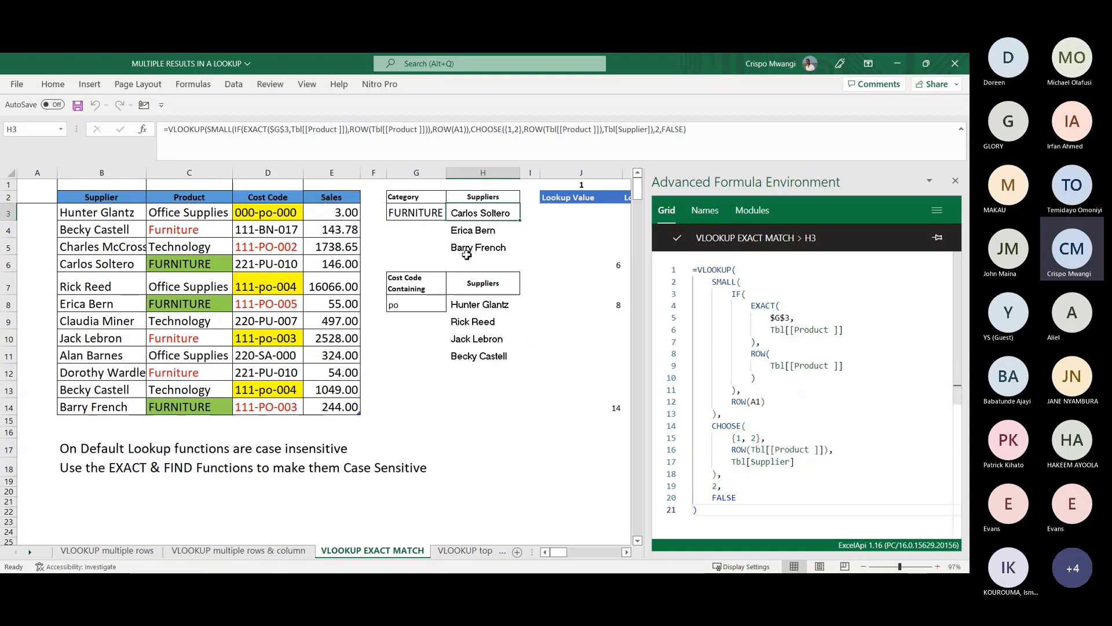
# Step: Fill the H3 VLOOKUP formula down through H5 in the Suppliers column for the FURNITURE category
pyautogui.click(514, 243)
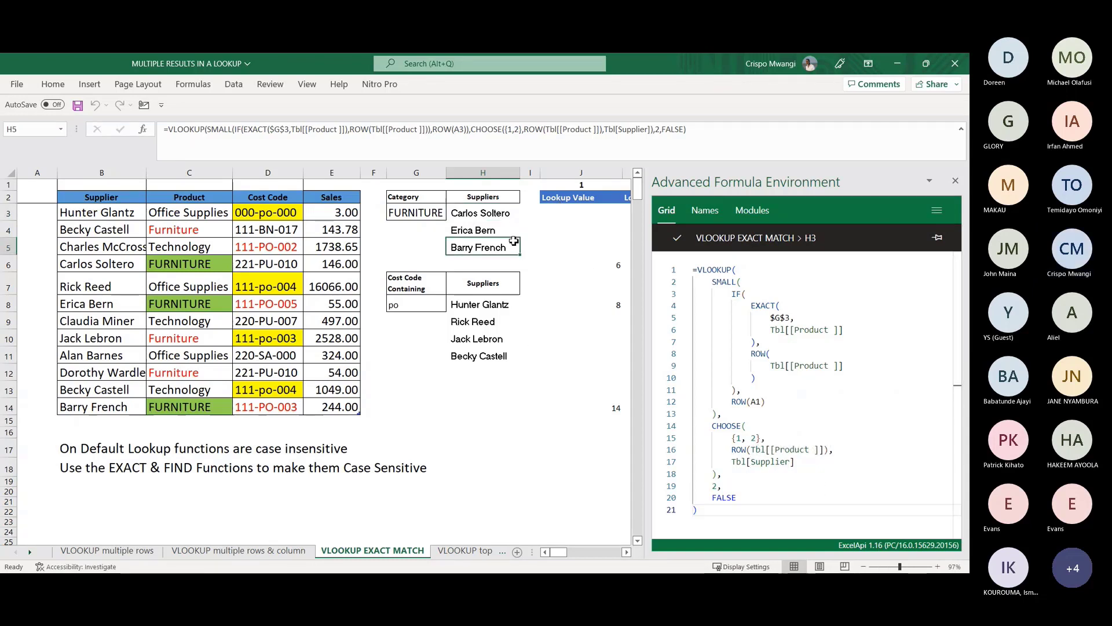
pyautogui.click(492, 216)
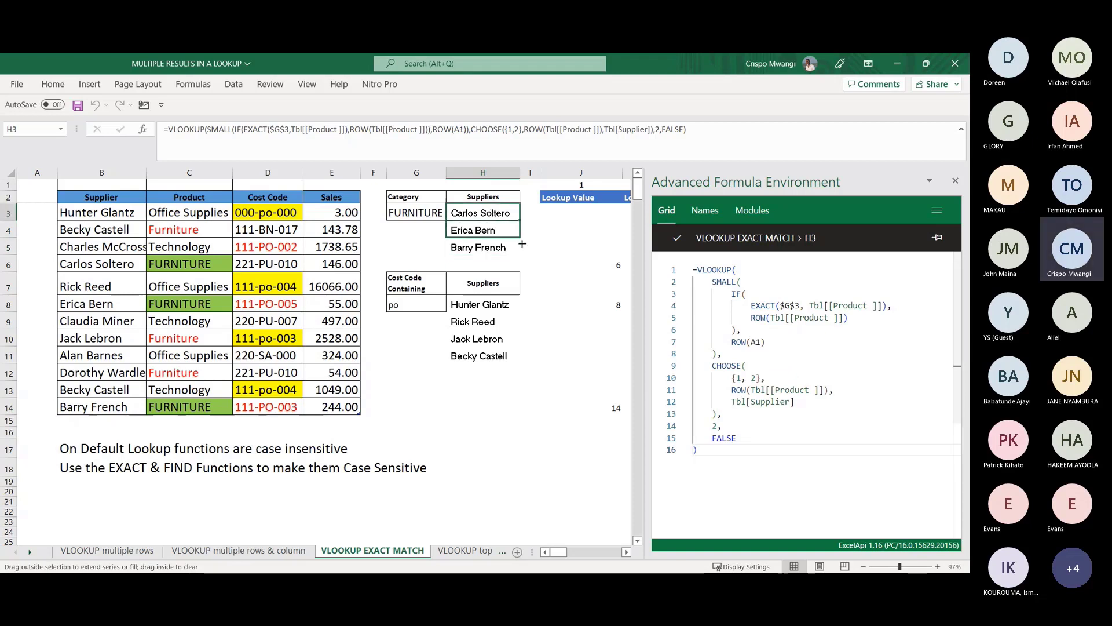
pyautogui.moveTo(484, 213); pyautogui.dragTo(497, 248)
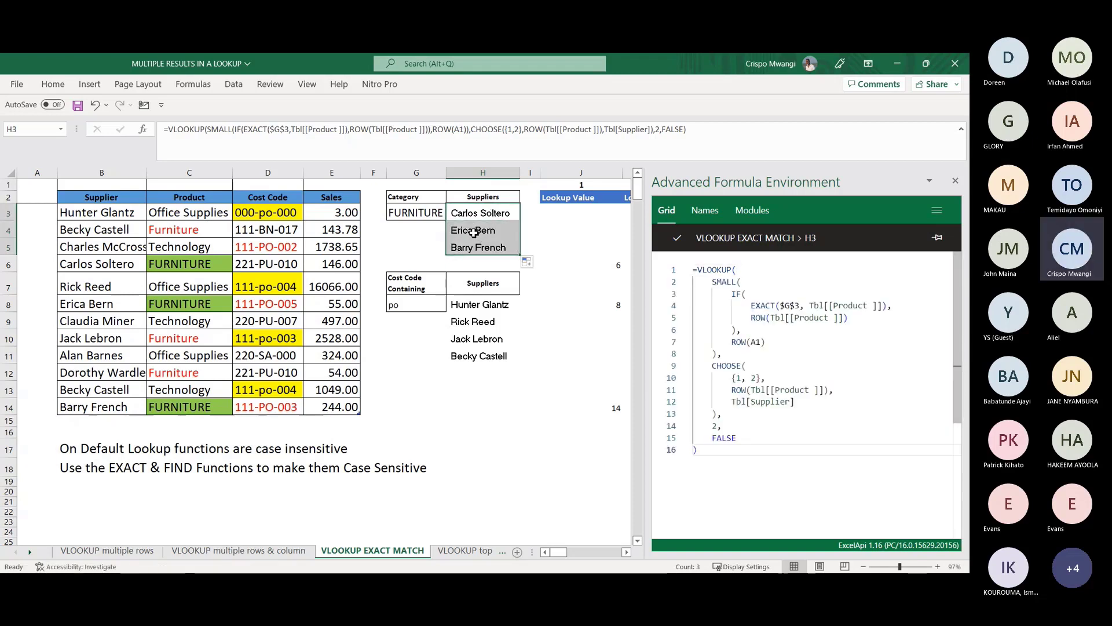
# Step: Check the returned suppliers against the FURNITURE entries in source rows 6, 8 and 14, and close the Advanced Formula Environment
pyautogui.click(185, 264)
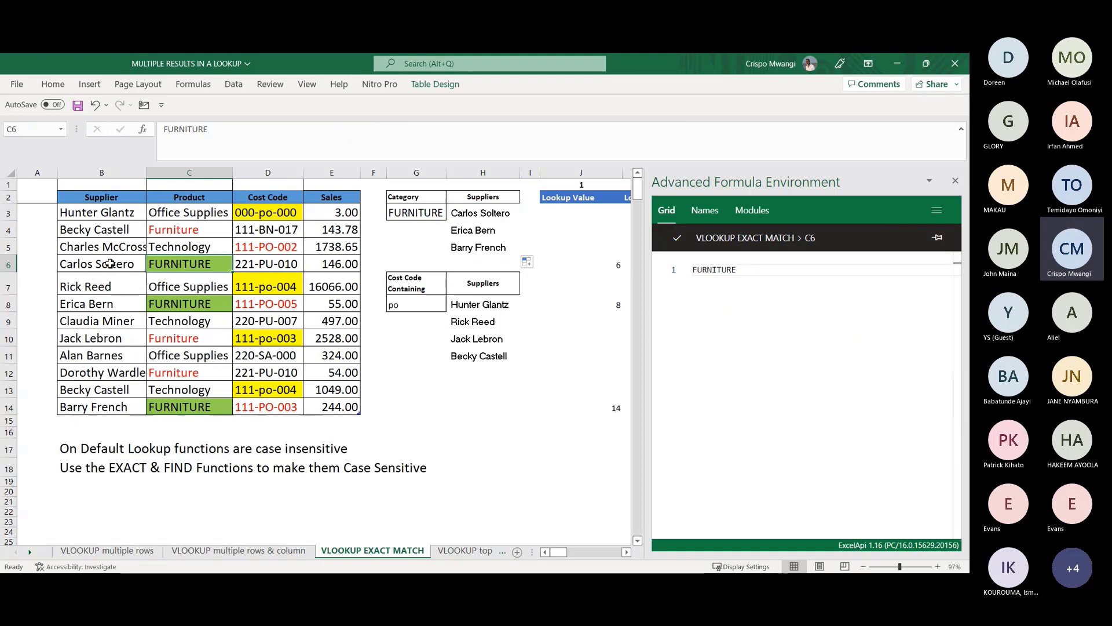
pyautogui.click(110, 263)
pyautogui.click(112, 305)
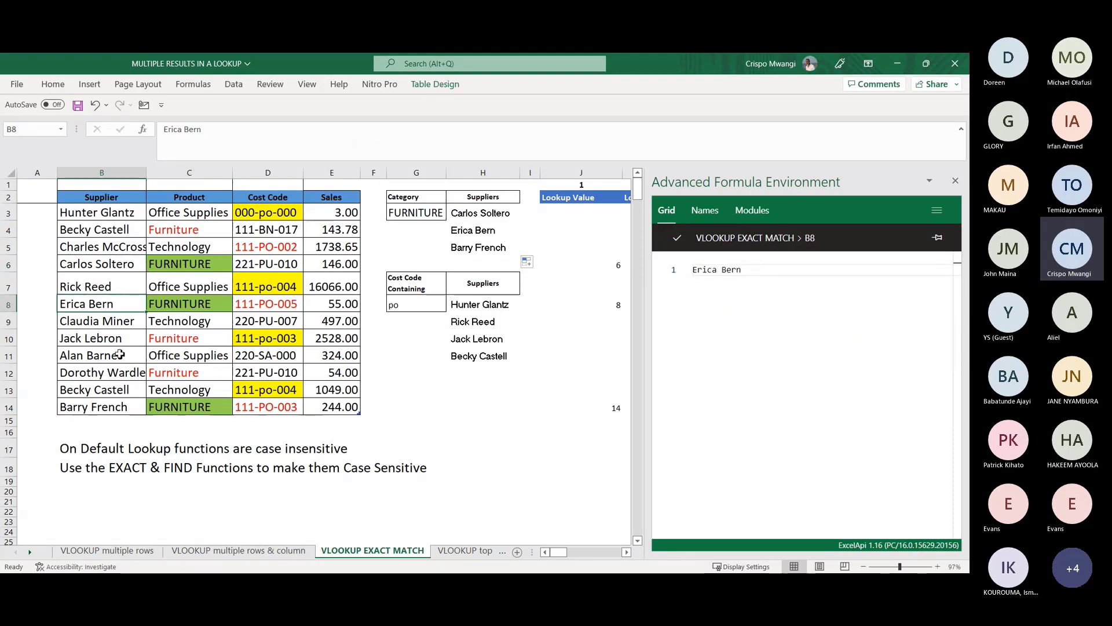
pyautogui.click(122, 407)
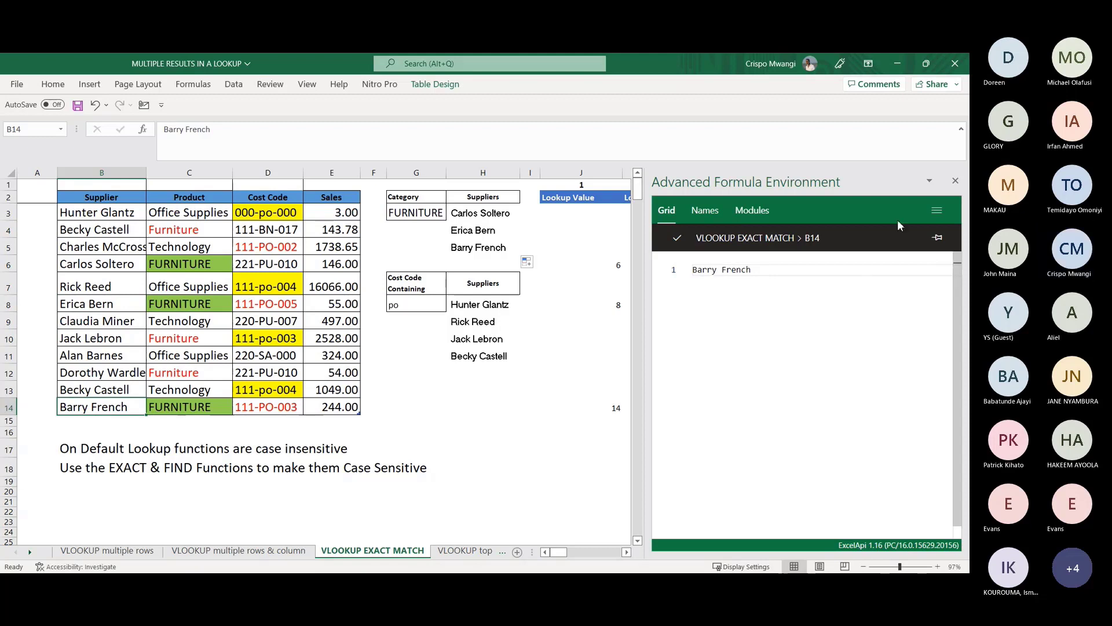
pyautogui.click(957, 181)
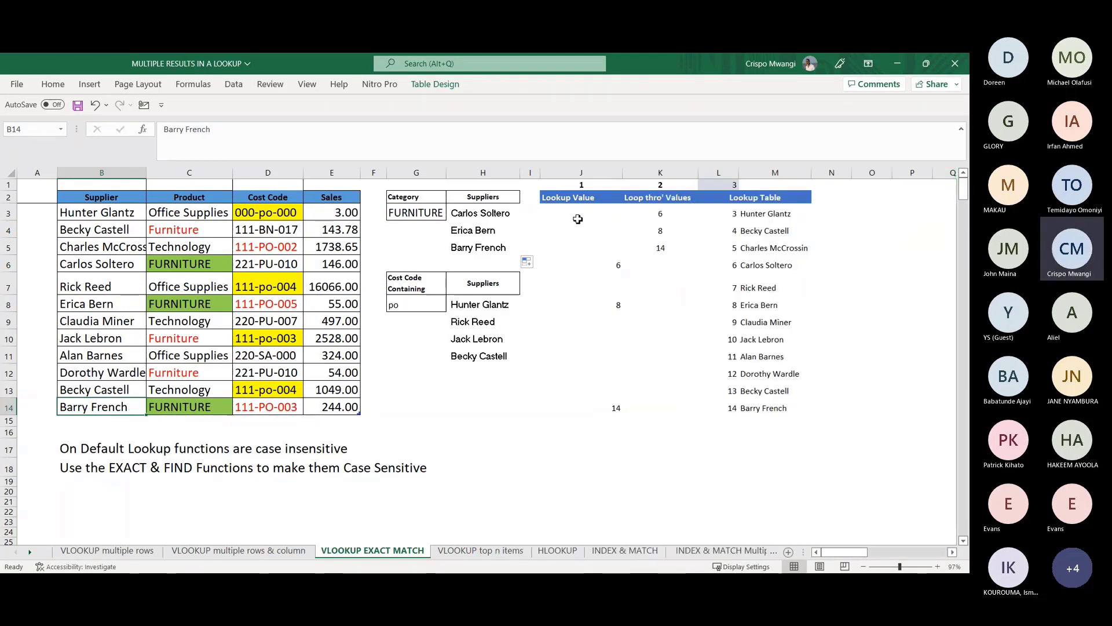
pyautogui.click(577, 218)
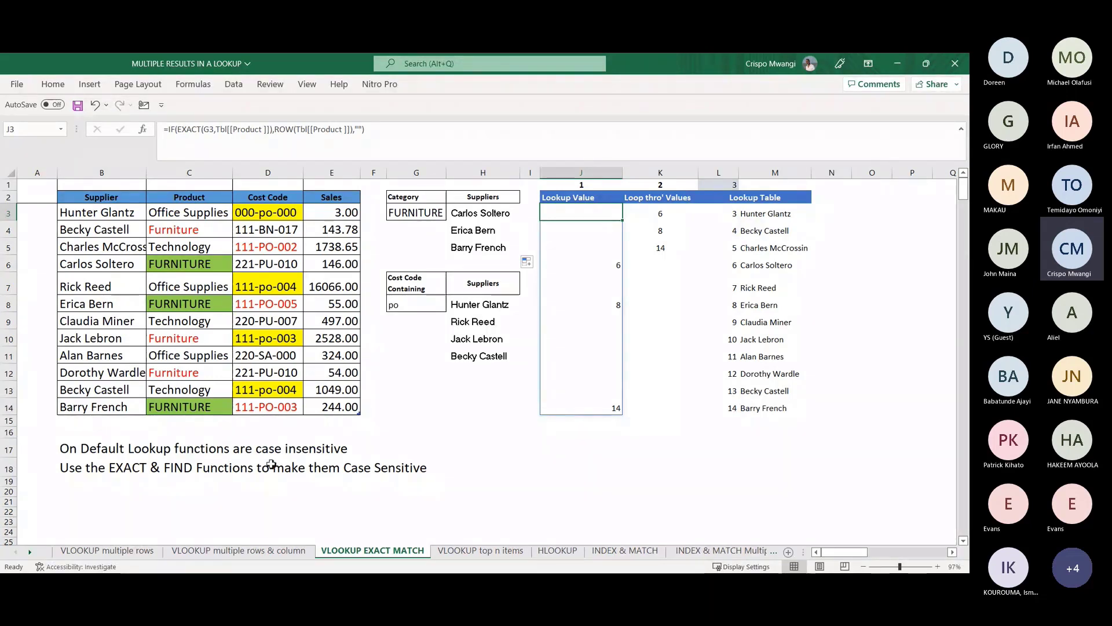
# Step: Compare the po criterion in G8 with the lowercase and uppercase entries in the Cost Code column
pyautogui.click(409, 302)
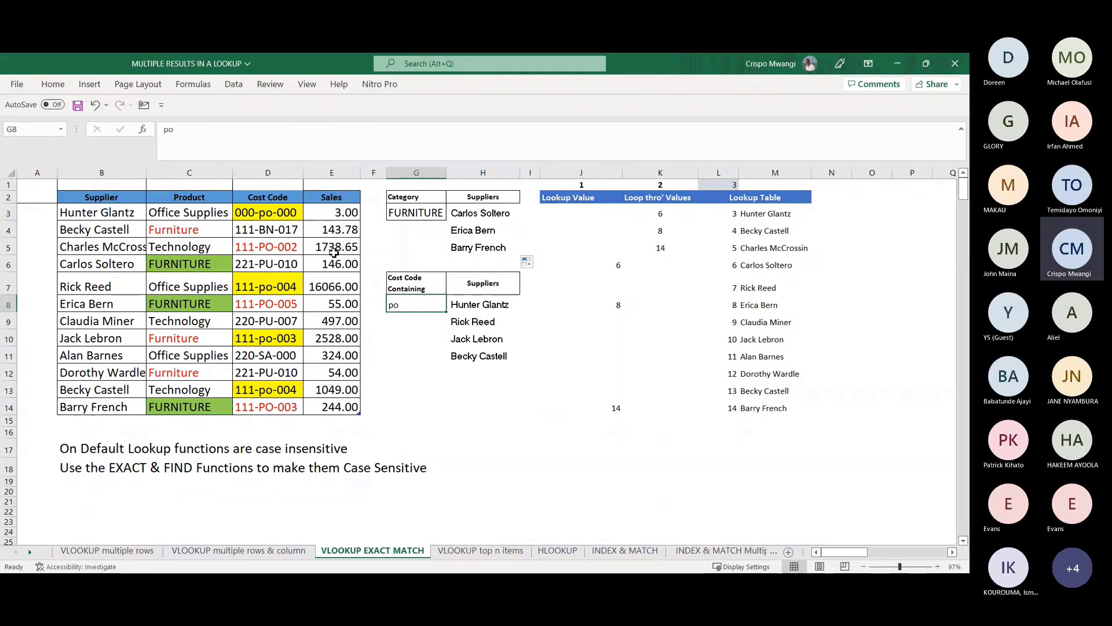
pyautogui.click(291, 190)
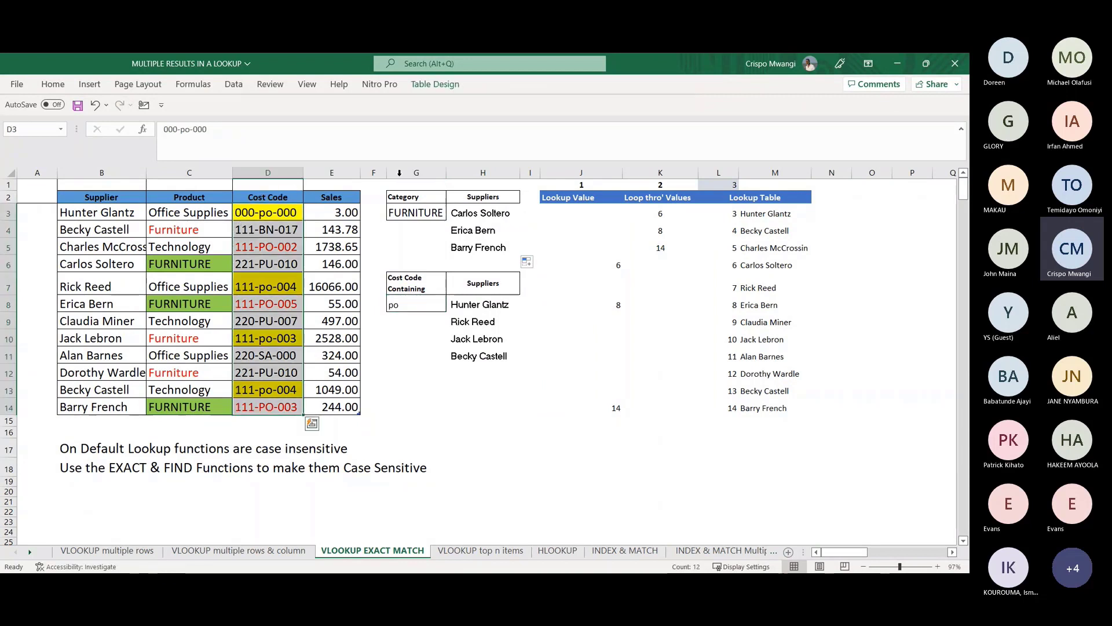
pyautogui.click(426, 302)
pyautogui.click(266, 212)
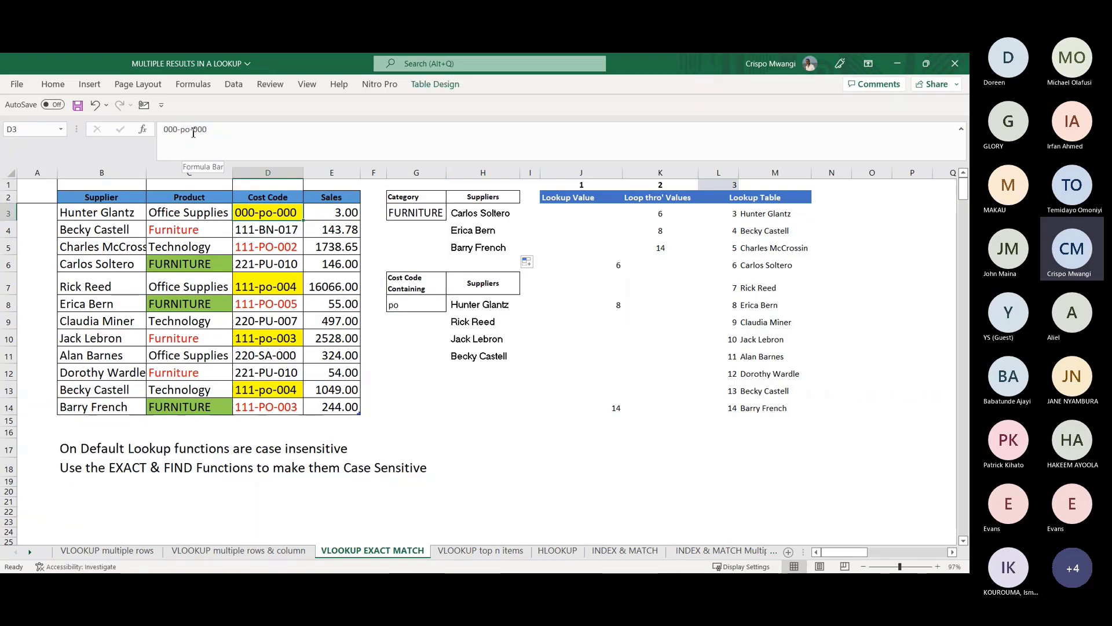
pyautogui.click(274, 248)
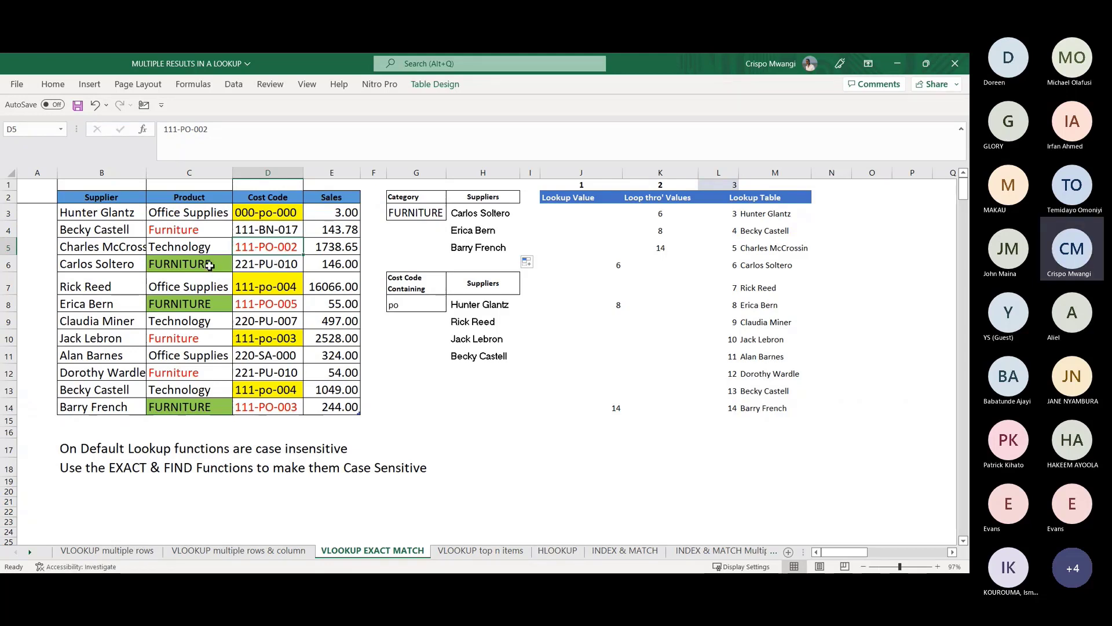
pyautogui.click(258, 212)
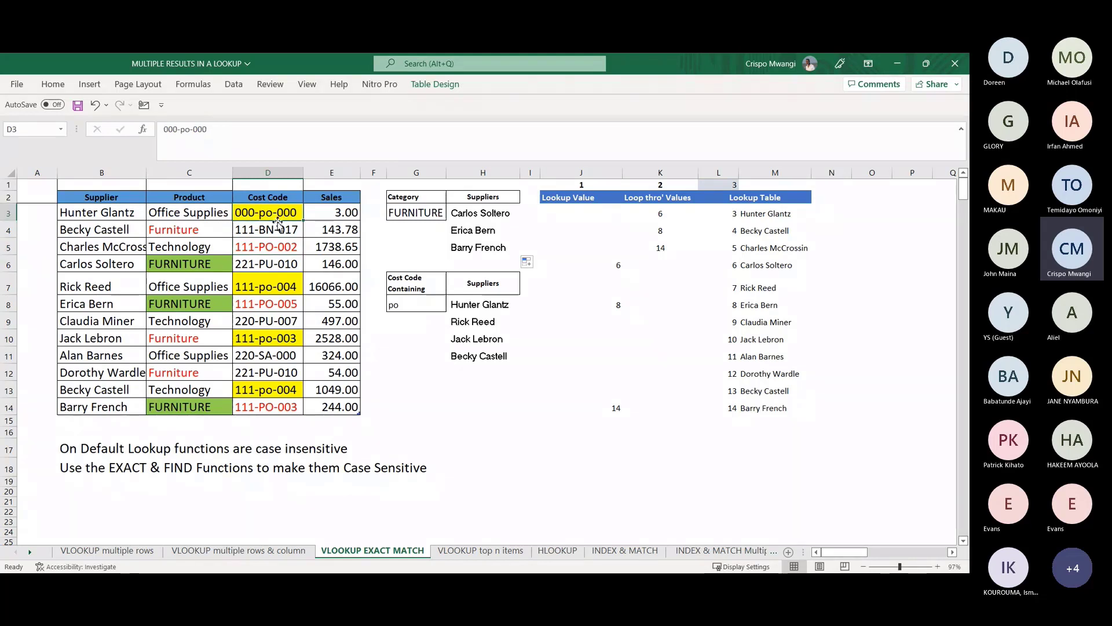
pyautogui.click(266, 305)
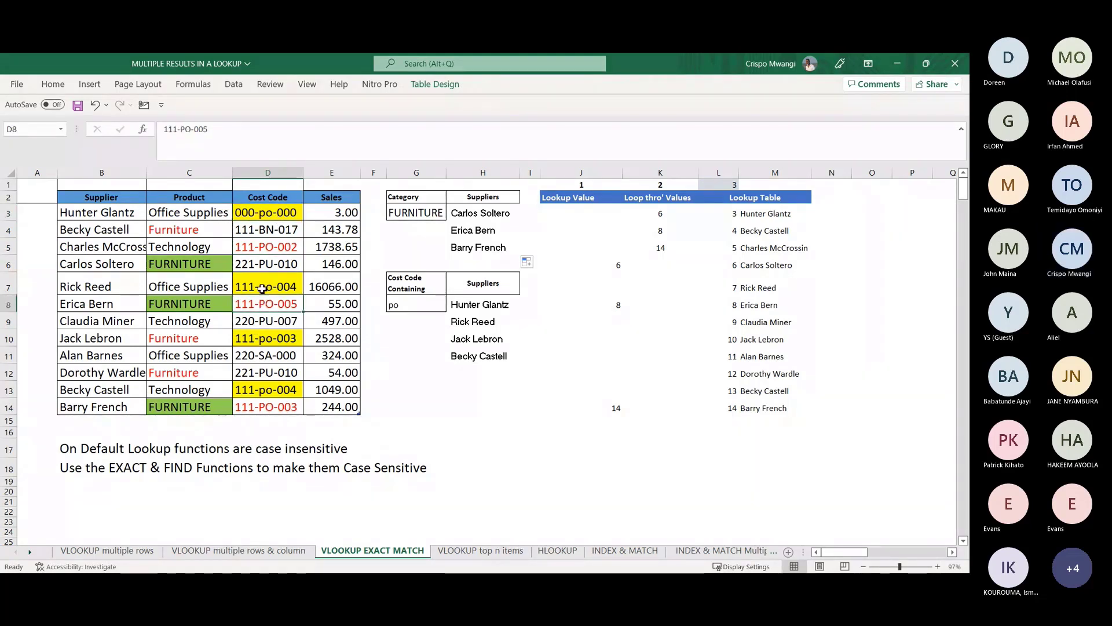
# Step: Delete the EXACT formula from J3 to clear the Lookup Value column
pyautogui.click(577, 215)
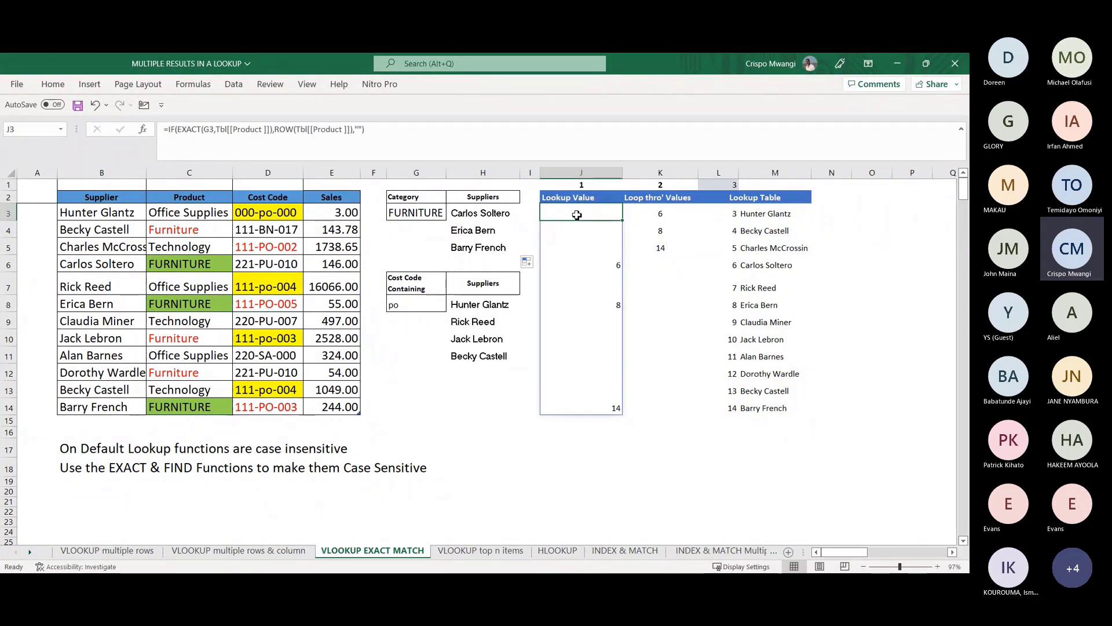
pyautogui.press('Delete')
pyautogui.click(659, 336)
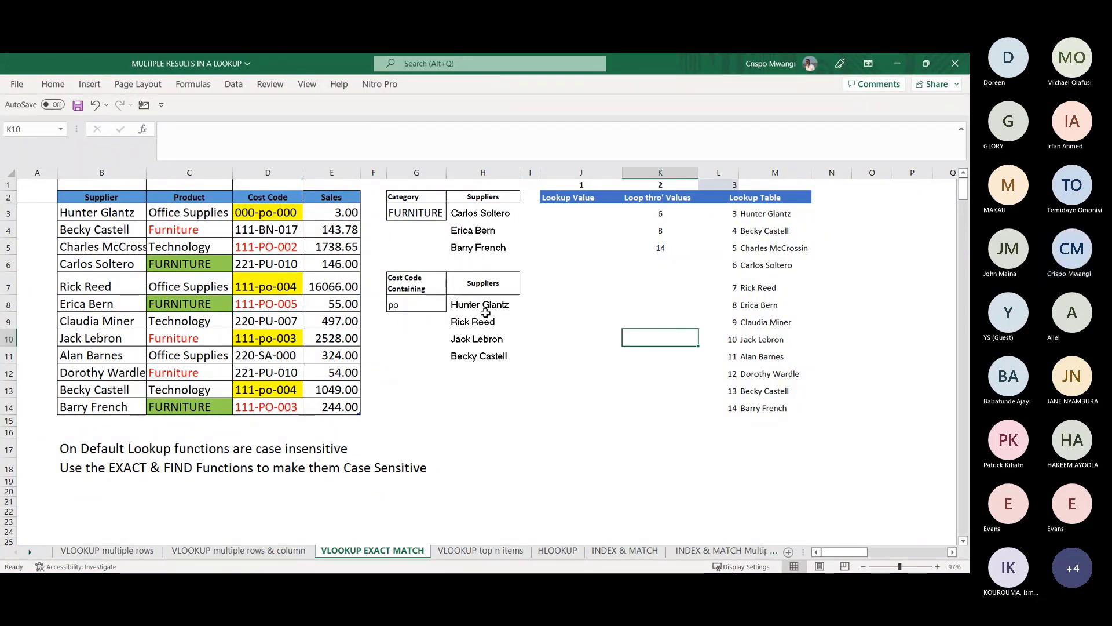
# Step: Enter =FIND(G8,Tbl[Cost Code]) in J3 to locate the po criterion within every cost code
pyautogui.click(562, 209)
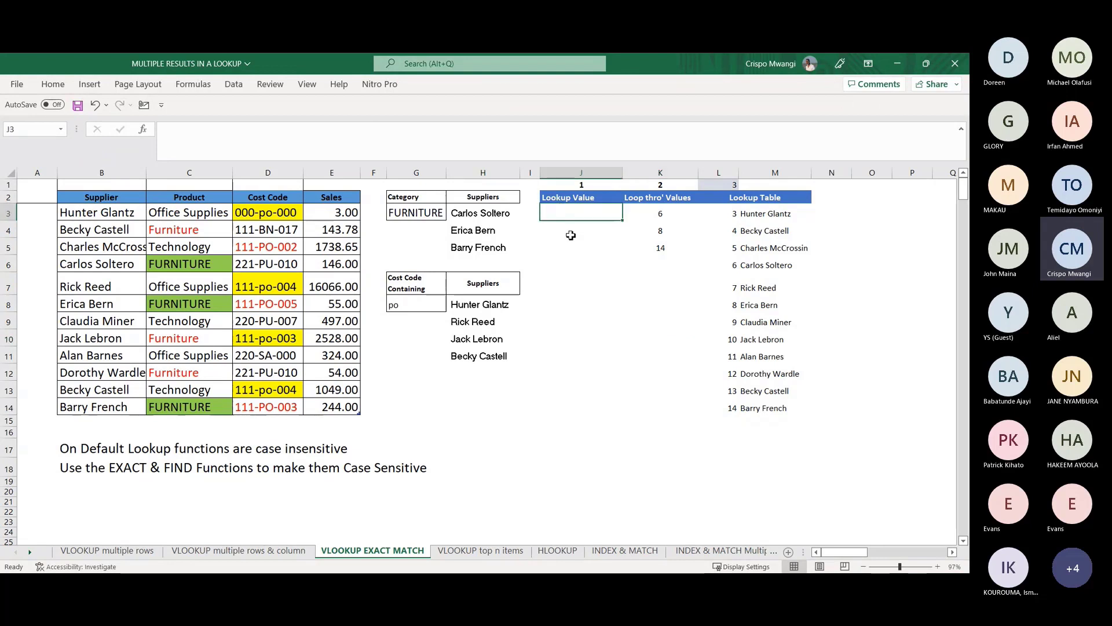
pyautogui.write('=')
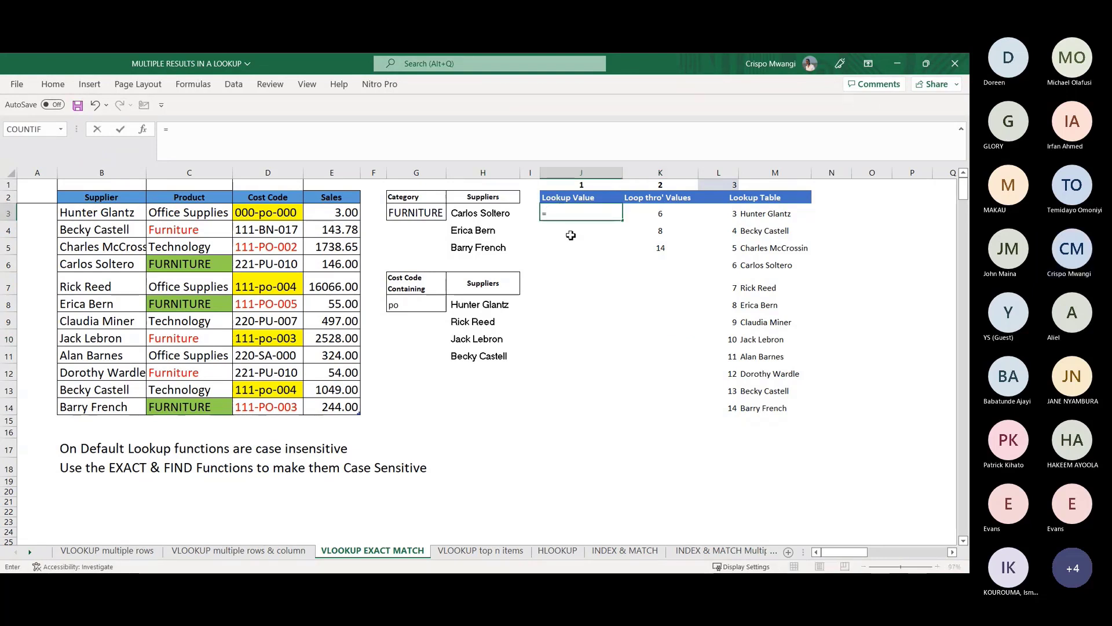
pyautogui.write('FIND')
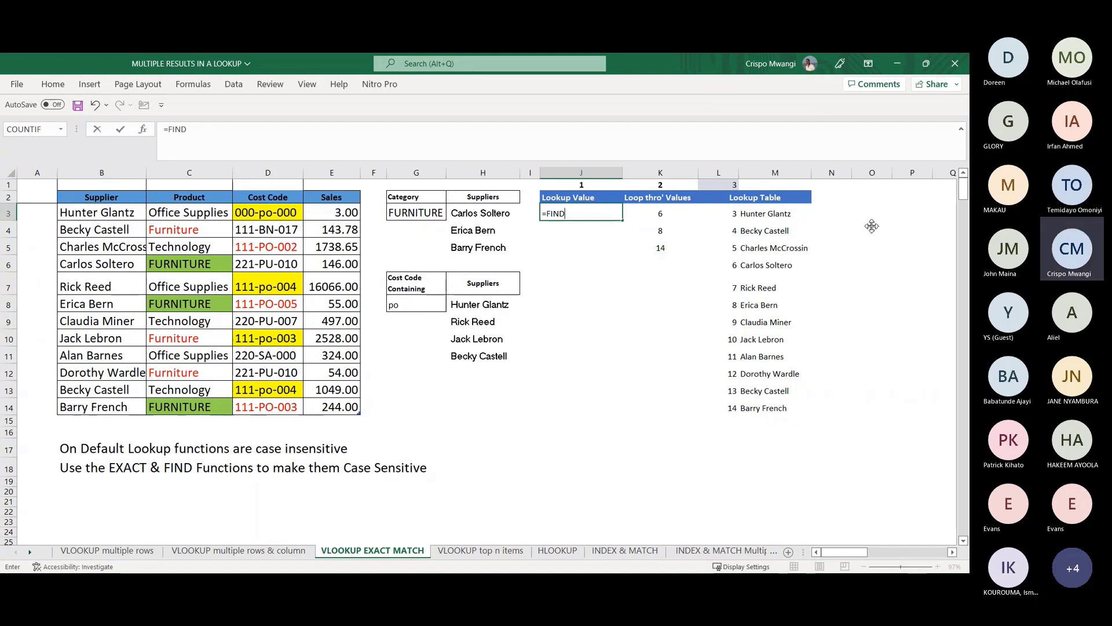
pyautogui.write('(')
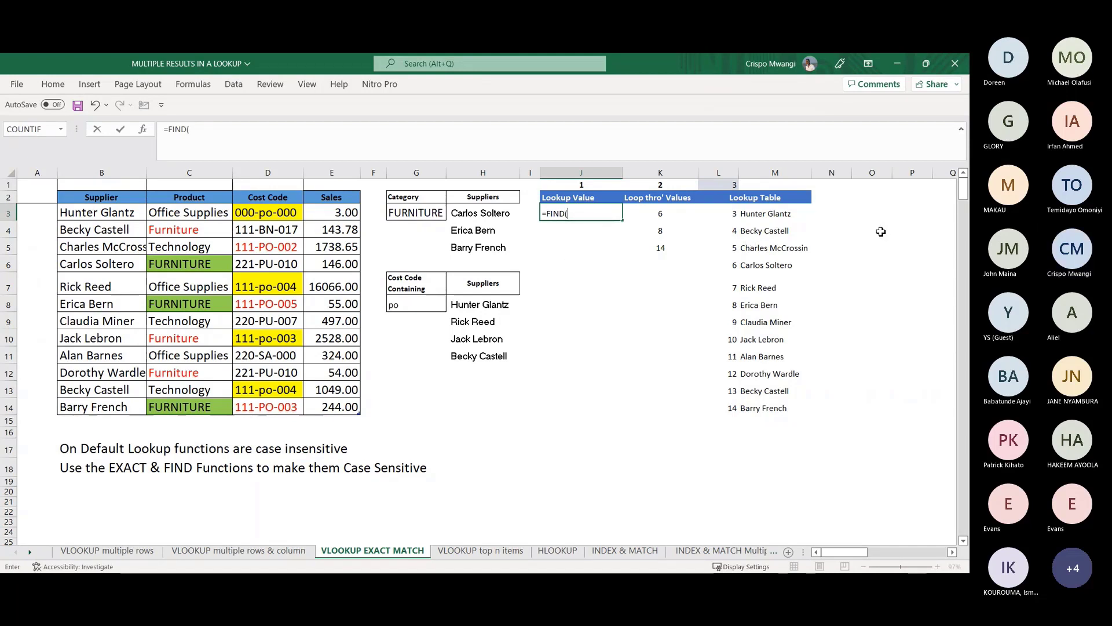
pyautogui.click(402, 302)
pyautogui.write(',')
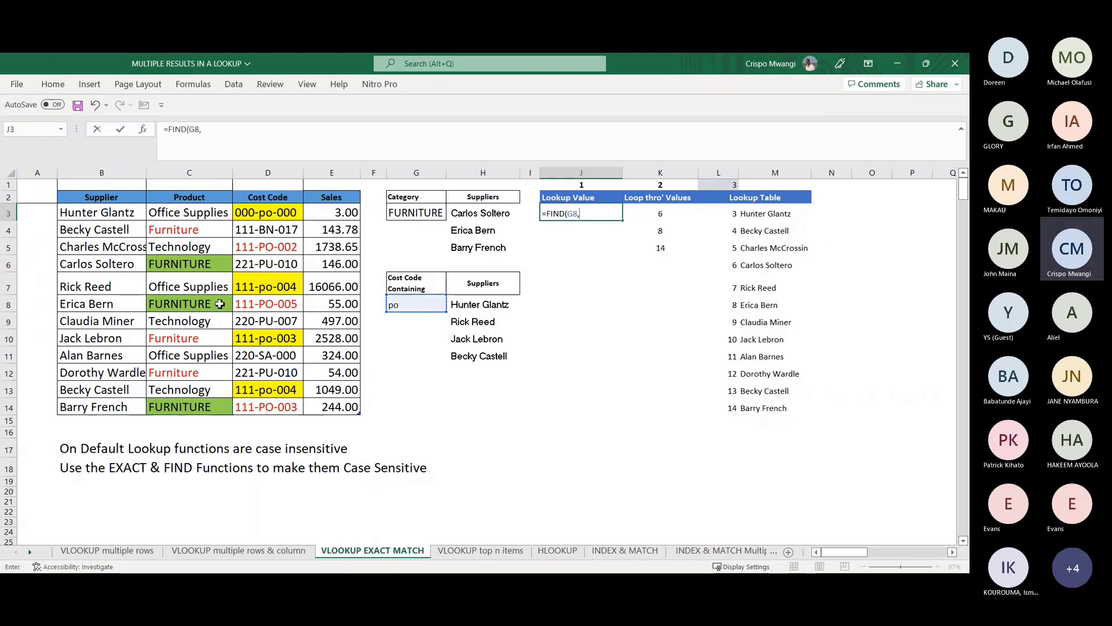
pyautogui.click(267, 191)
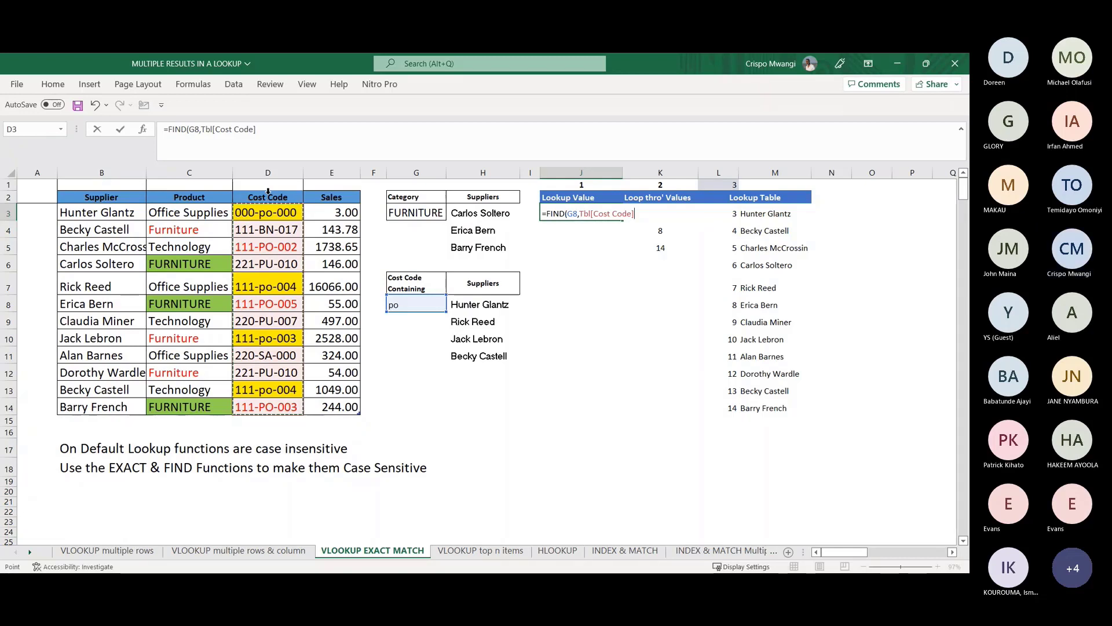
pyautogui.write(')')
pyautogui.press('Return')
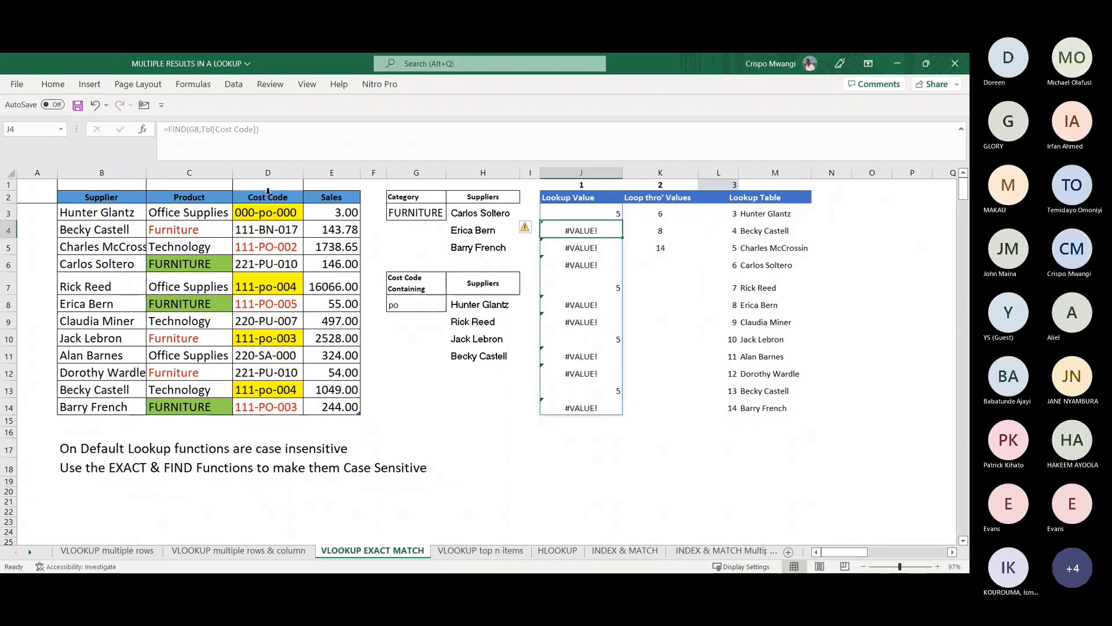
# Step: Wrap the J3 FIND formula in ISNUMBER so each cost code returns TRUE or FALSE, and check the results against the Cost Code column
pyautogui.click(581, 210)
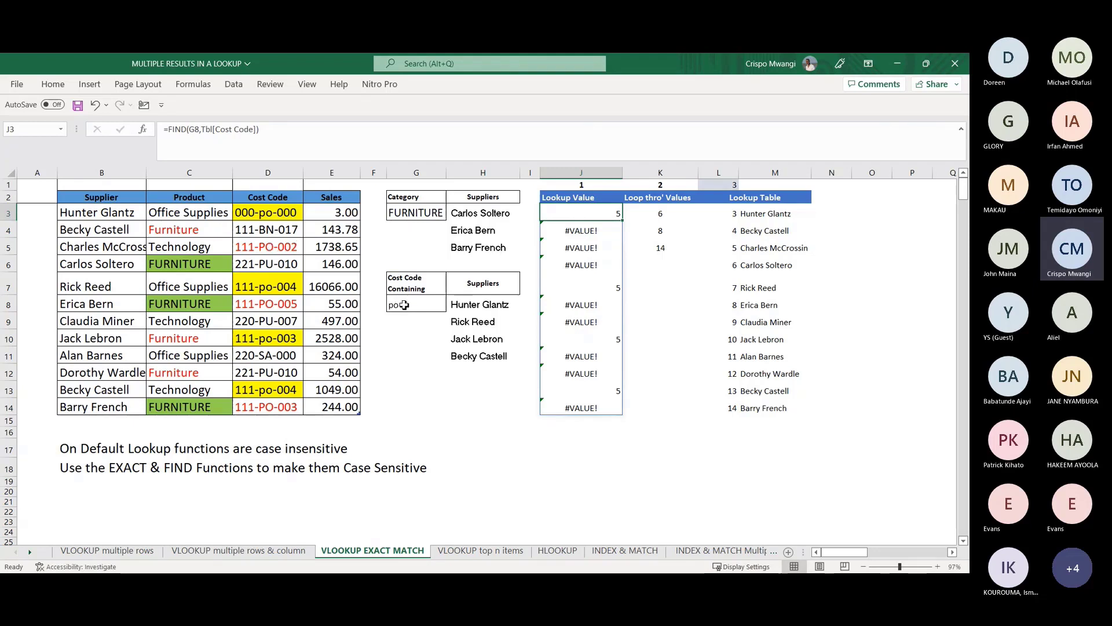
pyautogui.click(586, 231)
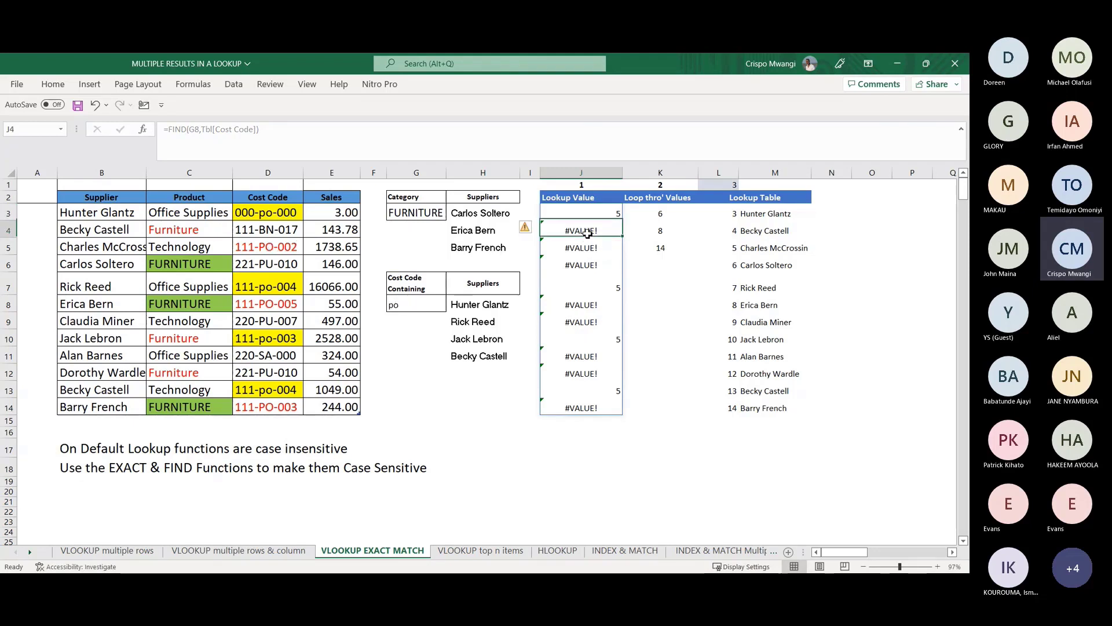
pyautogui.click(585, 248)
pyautogui.click(585, 265)
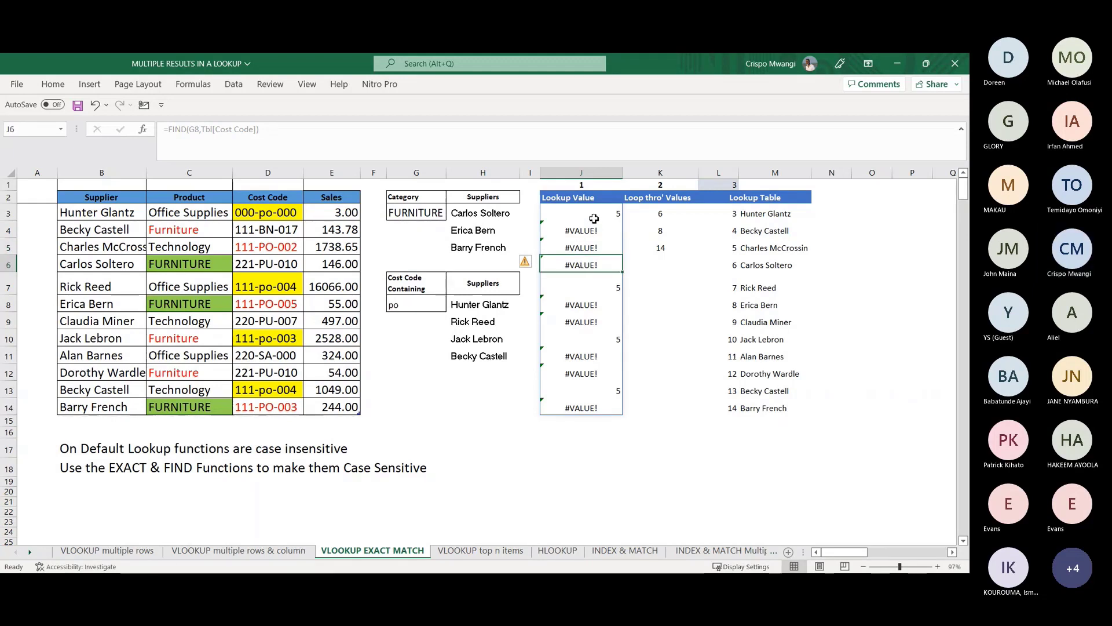
pyautogui.click(593, 217)
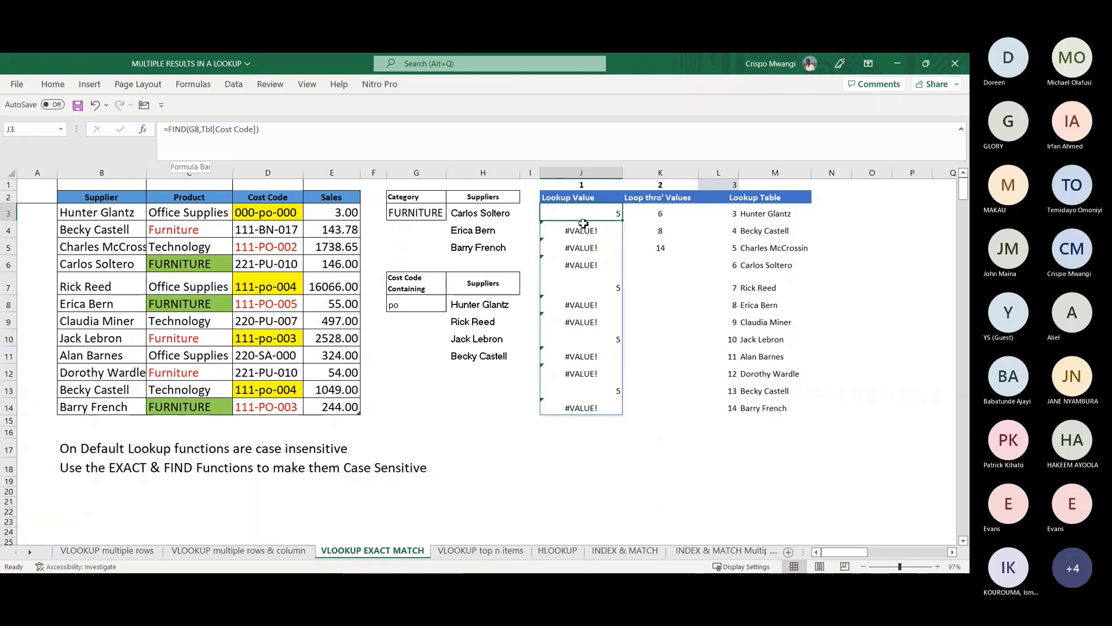
pyautogui.click(173, 127)
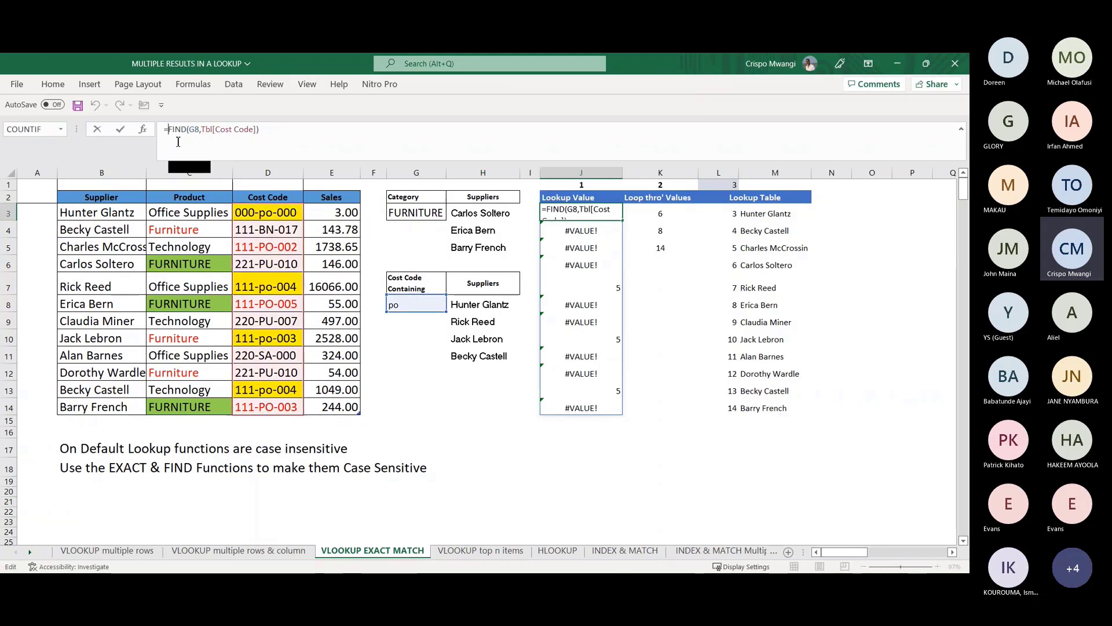
pyautogui.write('ISNU')
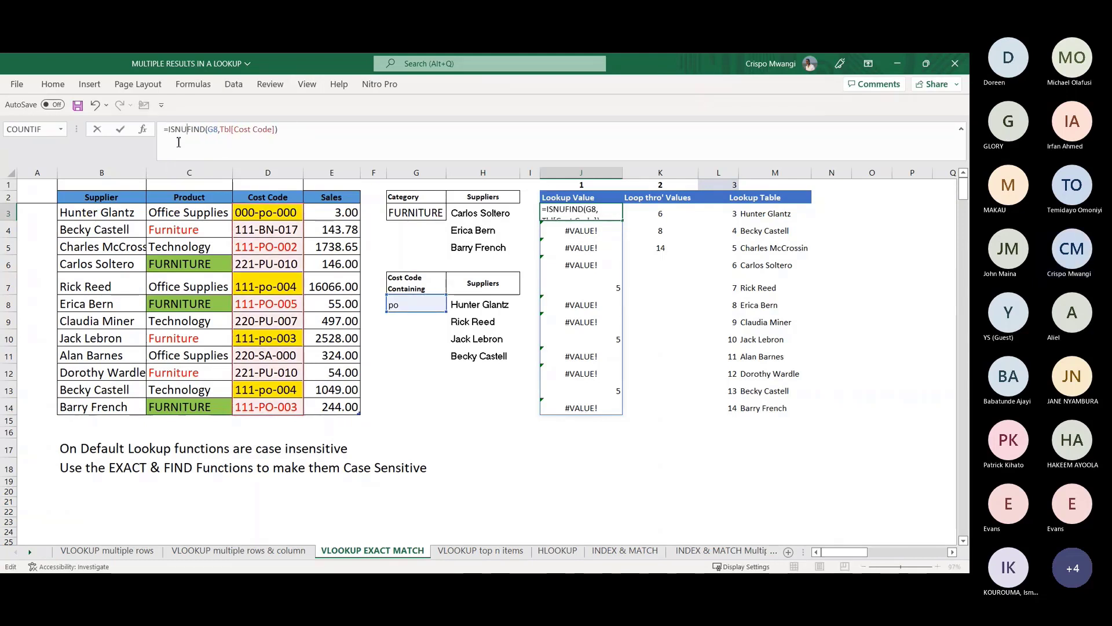
pyautogui.write('MBER(')
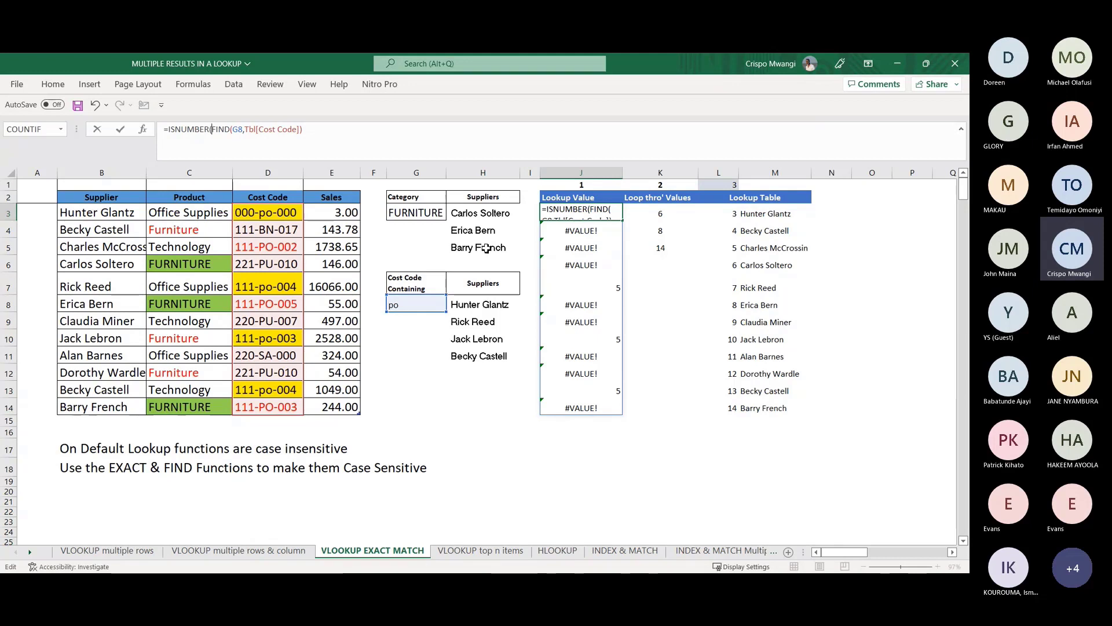
pyautogui.click(319, 129)
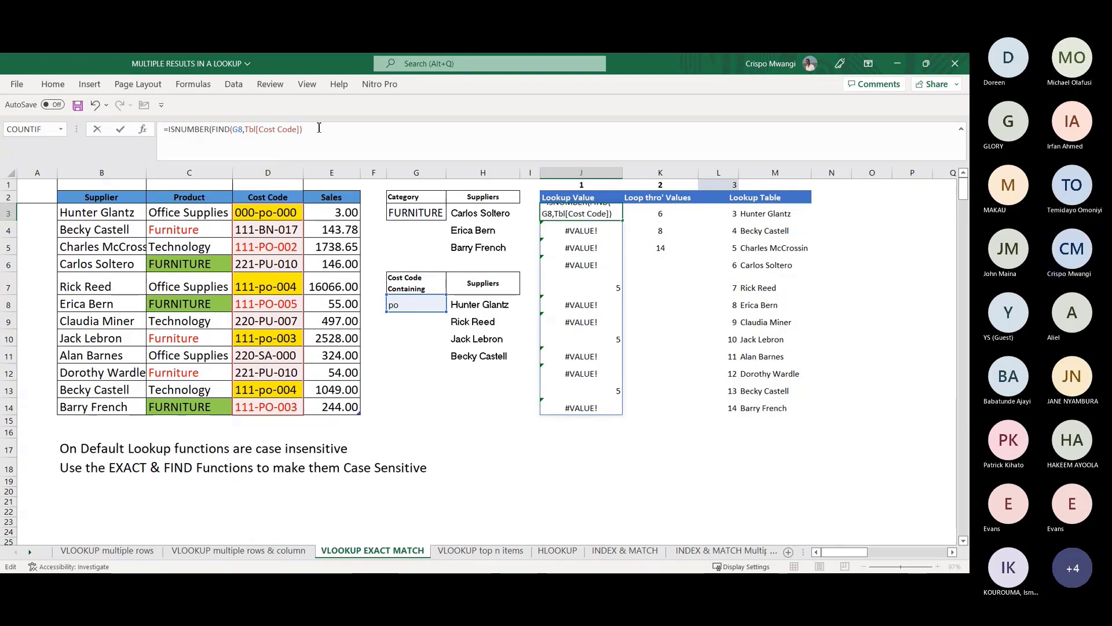
pyautogui.press('Return')
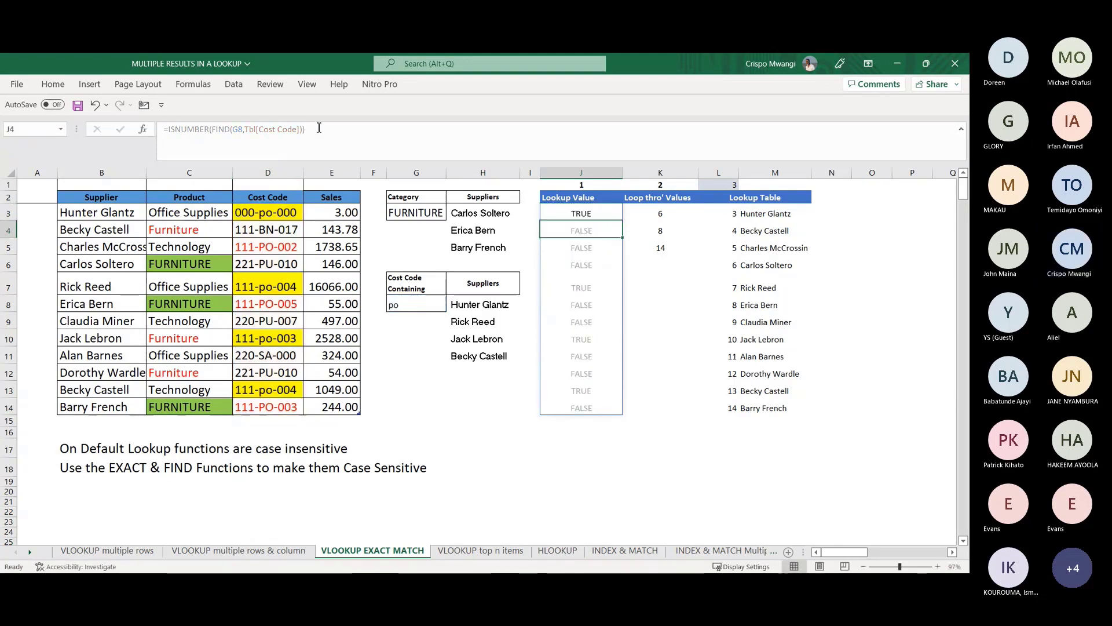
pyautogui.click(578, 215)
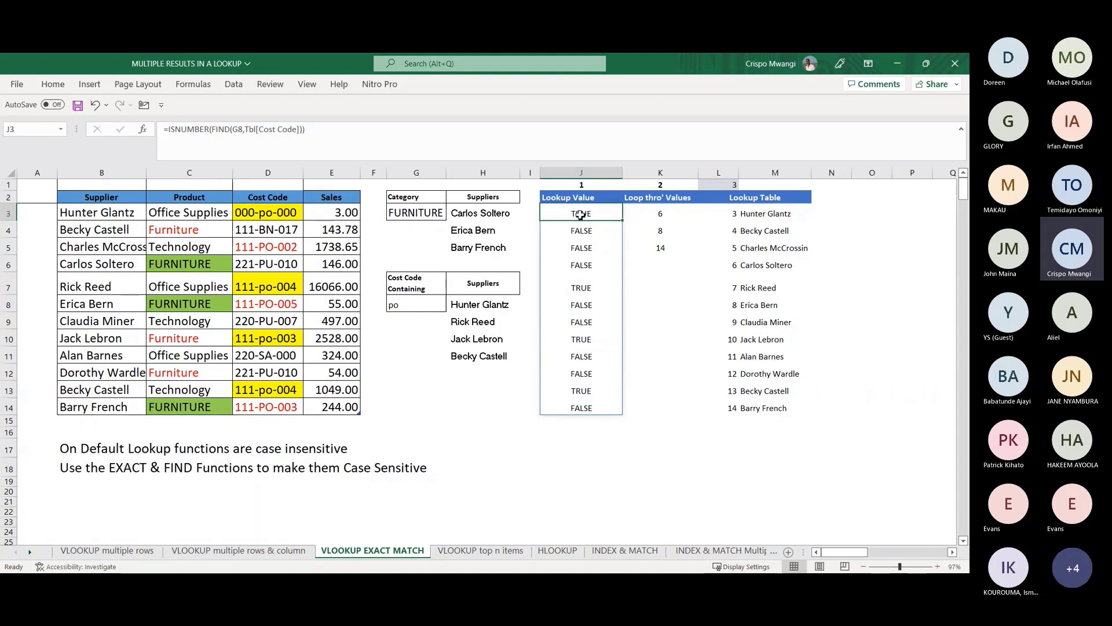
pyautogui.click(271, 287)
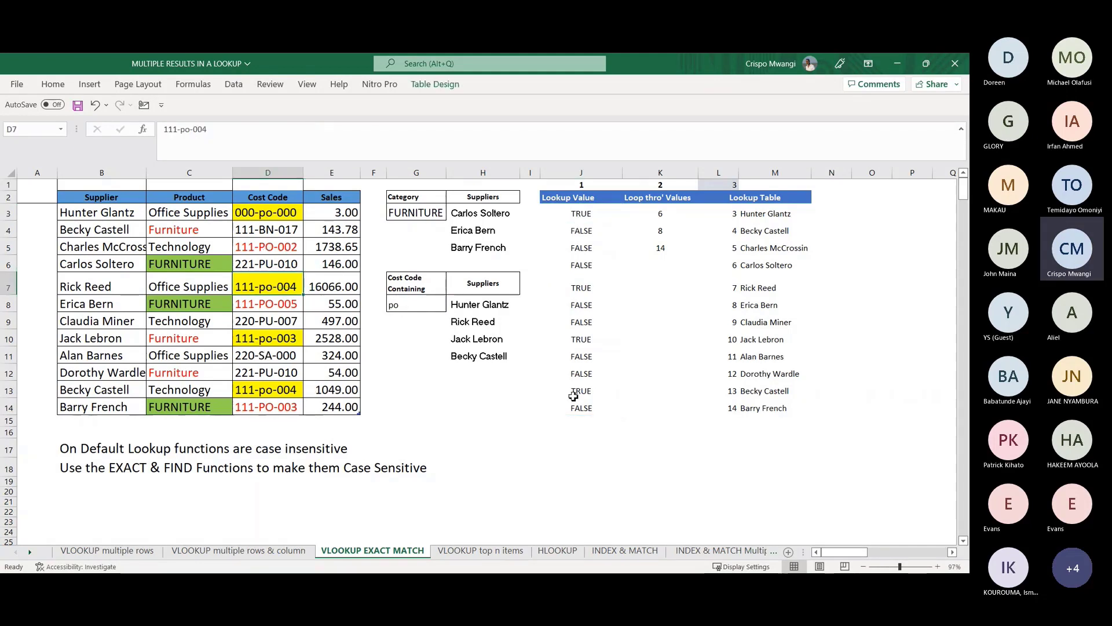
# Step: Extend J3 to =IF(ISNUMBER(FIND(G8,Tbl[Cost Code])),ROW(Tbl[Cost Code]),"") to return the row numbers of matching cost codes
pyautogui.click(583, 211)
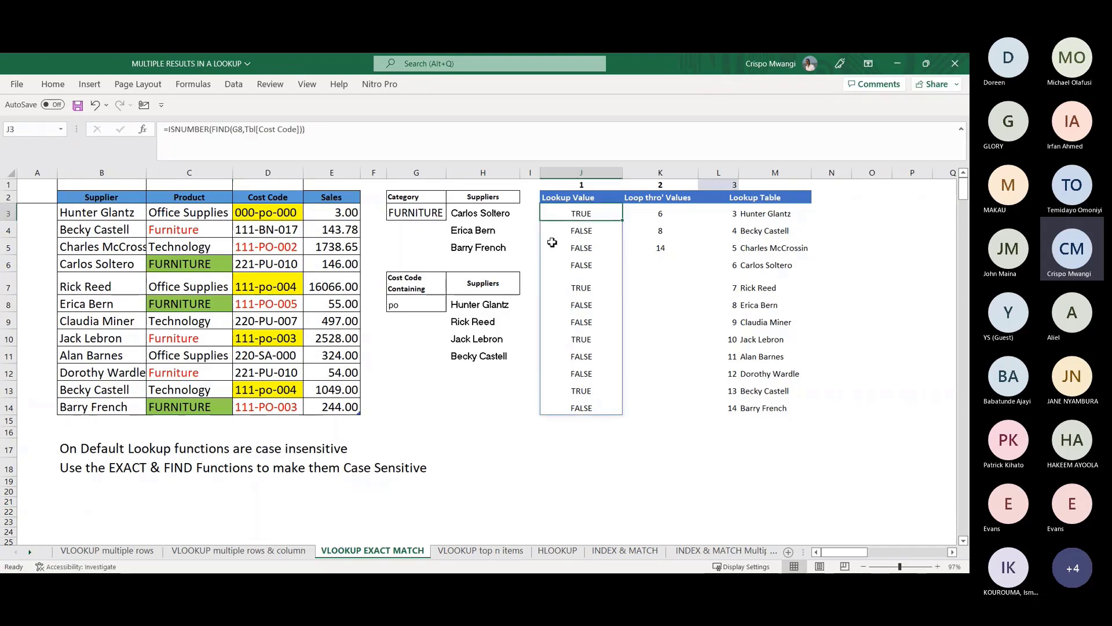
pyautogui.click(169, 129)
pyautogui.write('IF')
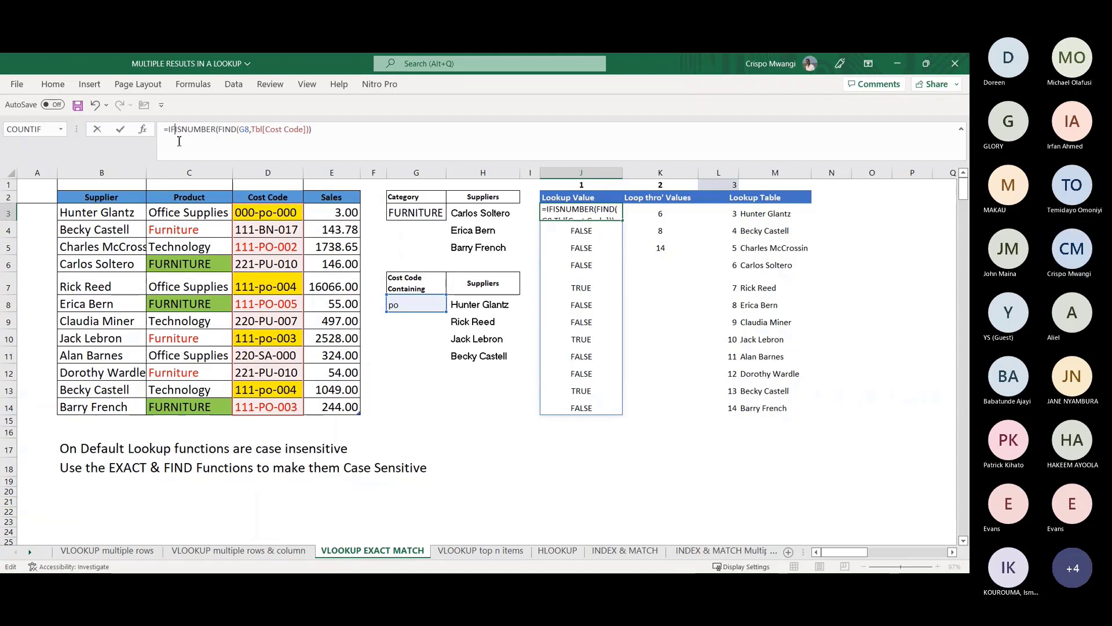
pyautogui.write('(')
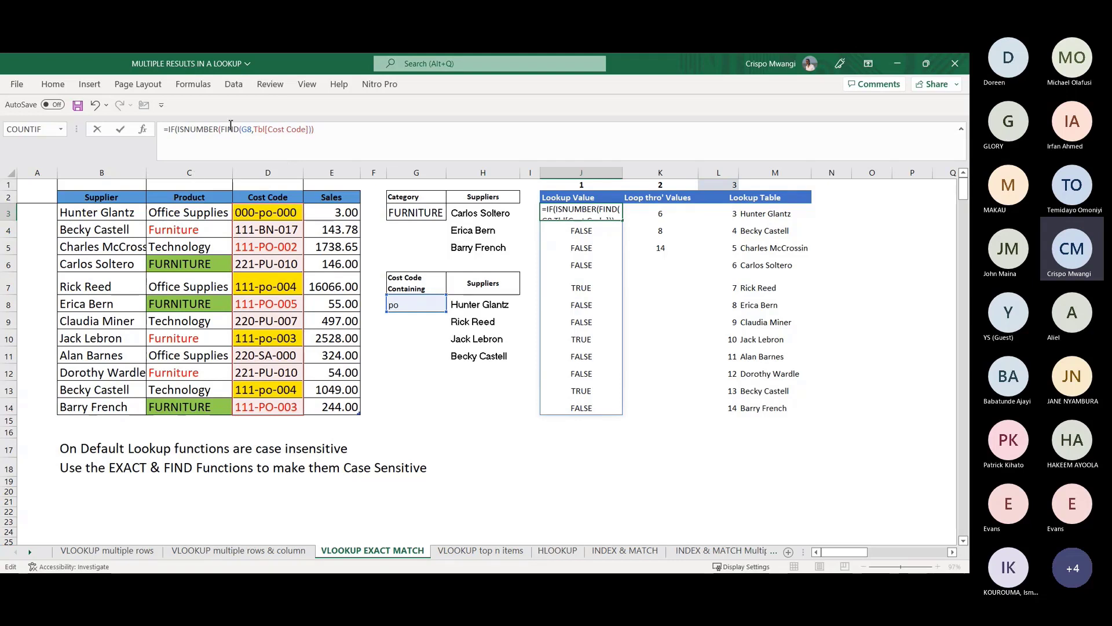
pyautogui.write(',')
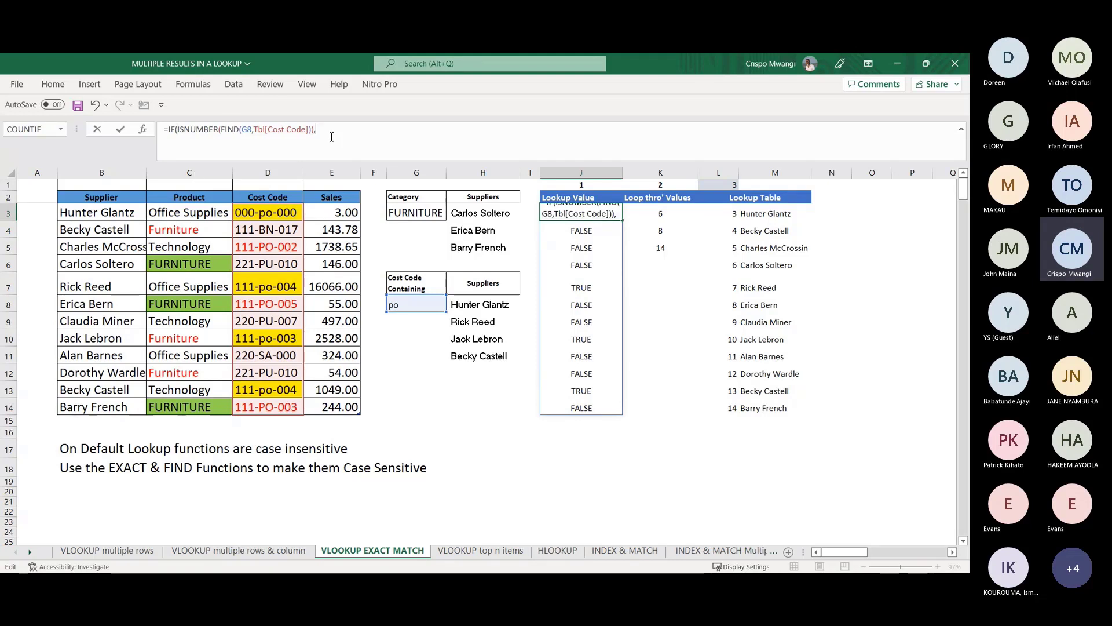
pyautogui.write('RO')
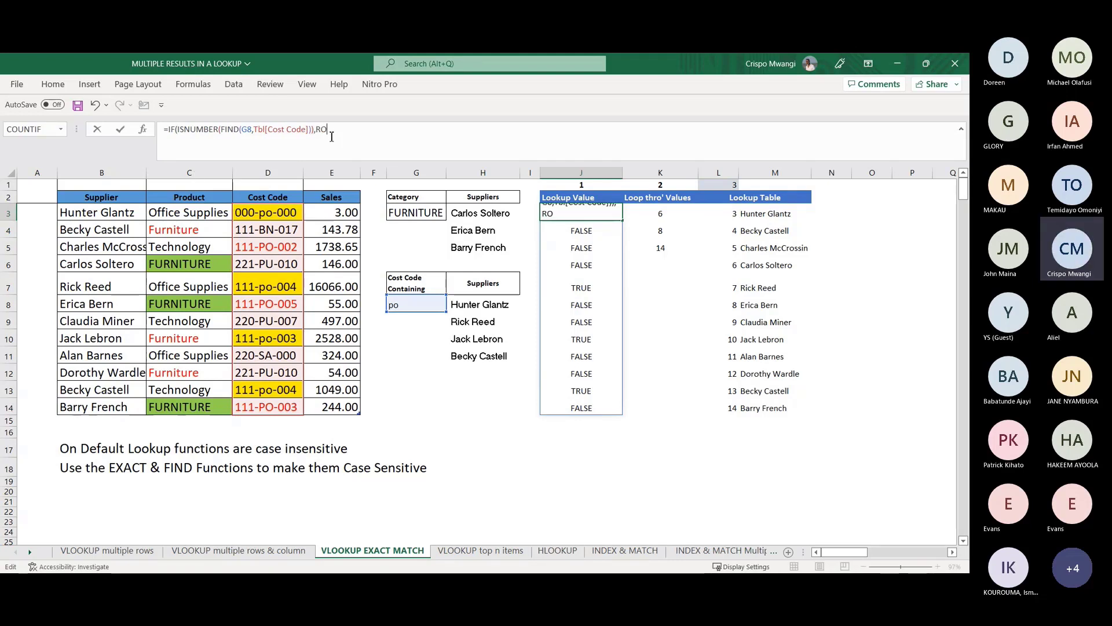
pyautogui.write('W(')
pyautogui.click(268, 193)
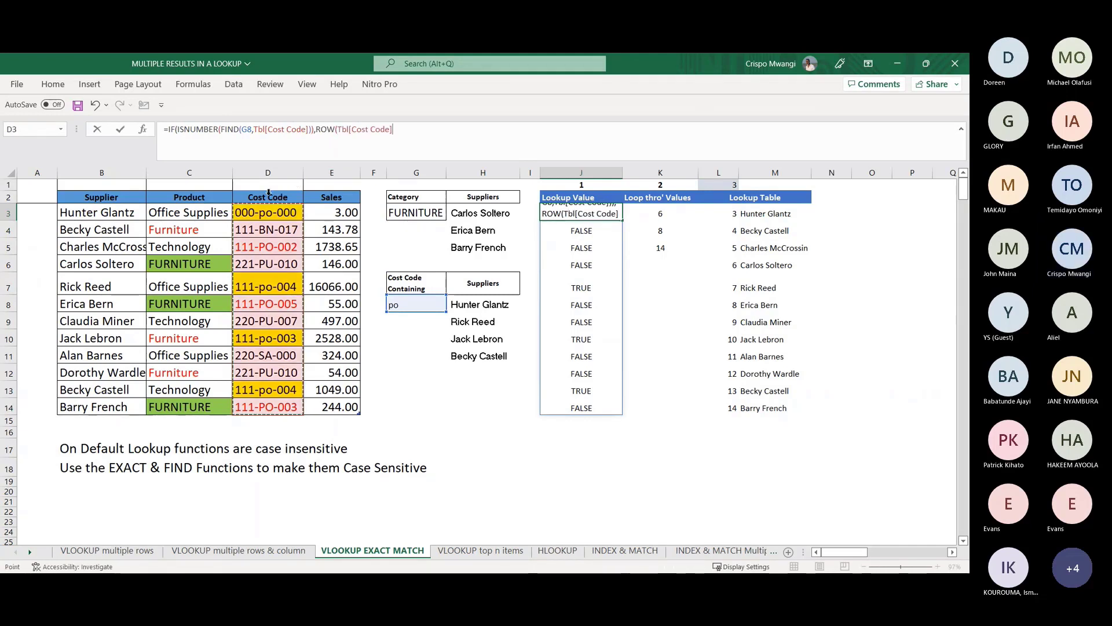
pyautogui.write('),')
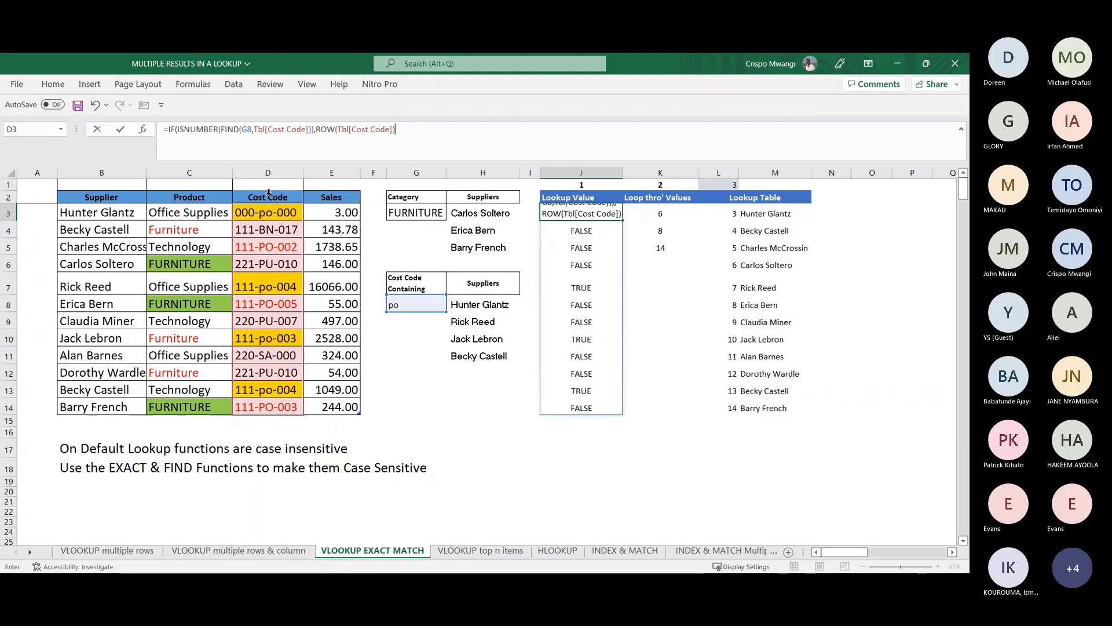
pyautogui.write('"")')
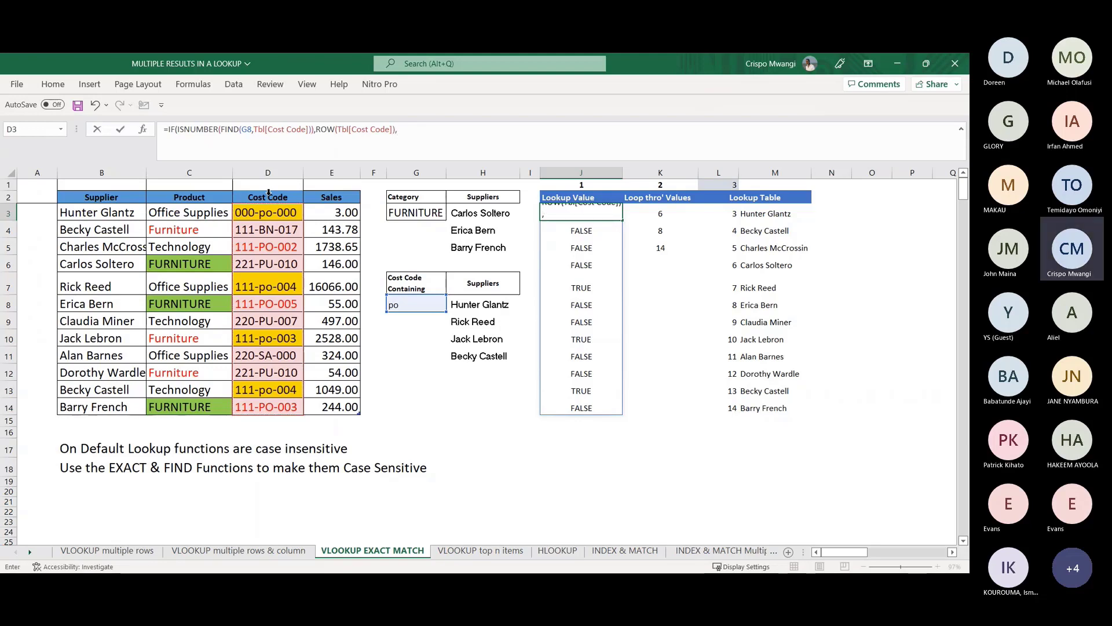
pyautogui.hotkey('ctrl', 'Return')
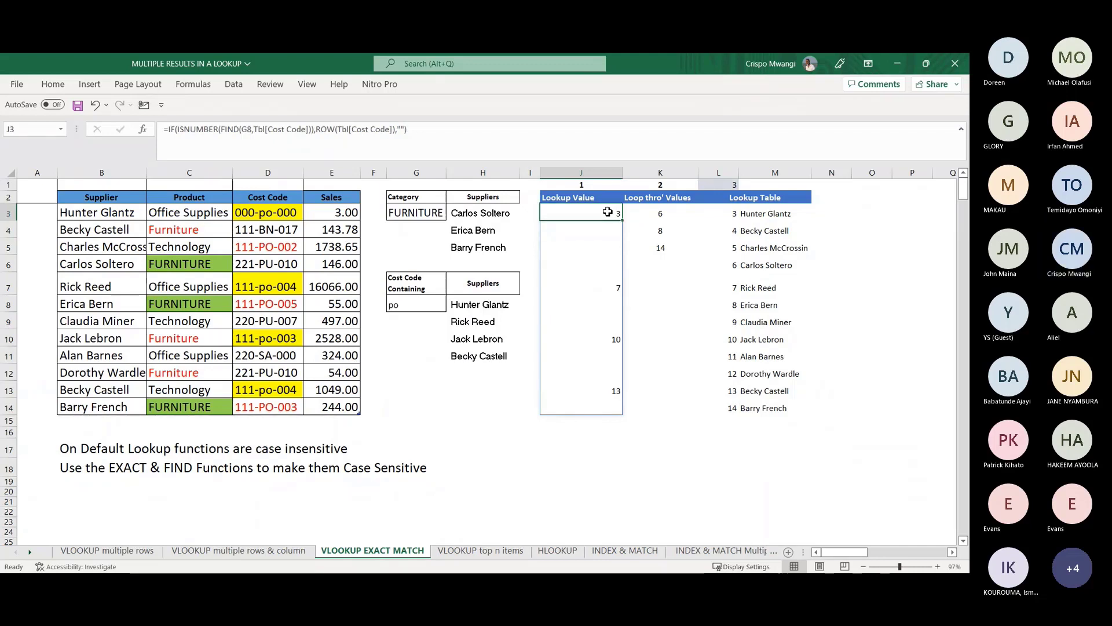
# Step: Compare the row numbers in the Lookup Value column with source rows 3, 7, 10 and 13 and the criterion in G8
pyautogui.click(8, 212)
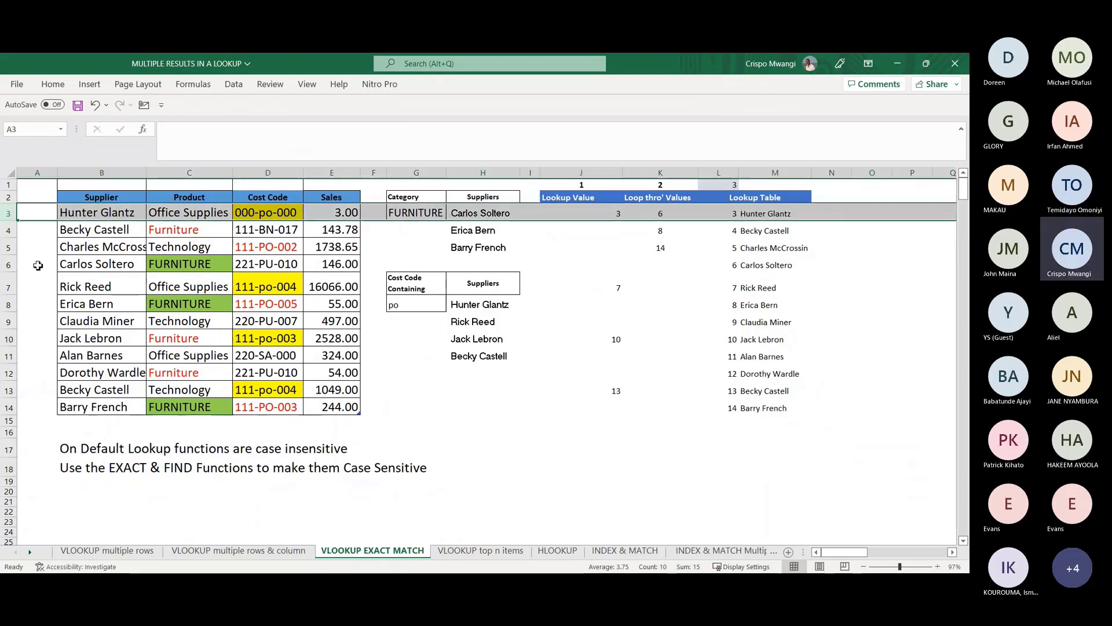
pyautogui.click(9, 286)
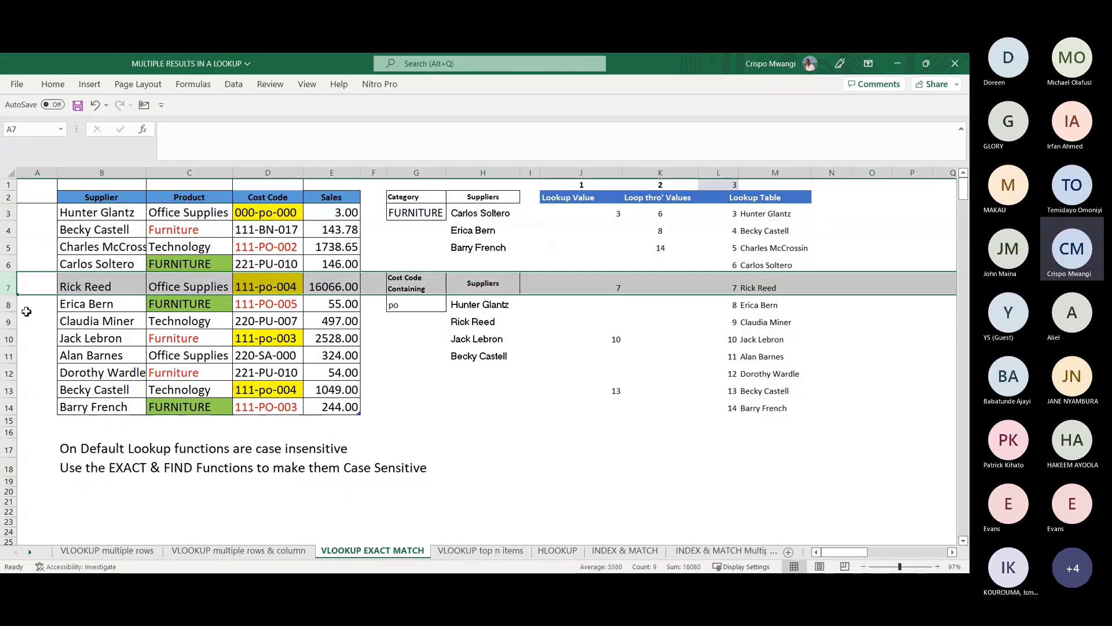
pyautogui.click(11, 342)
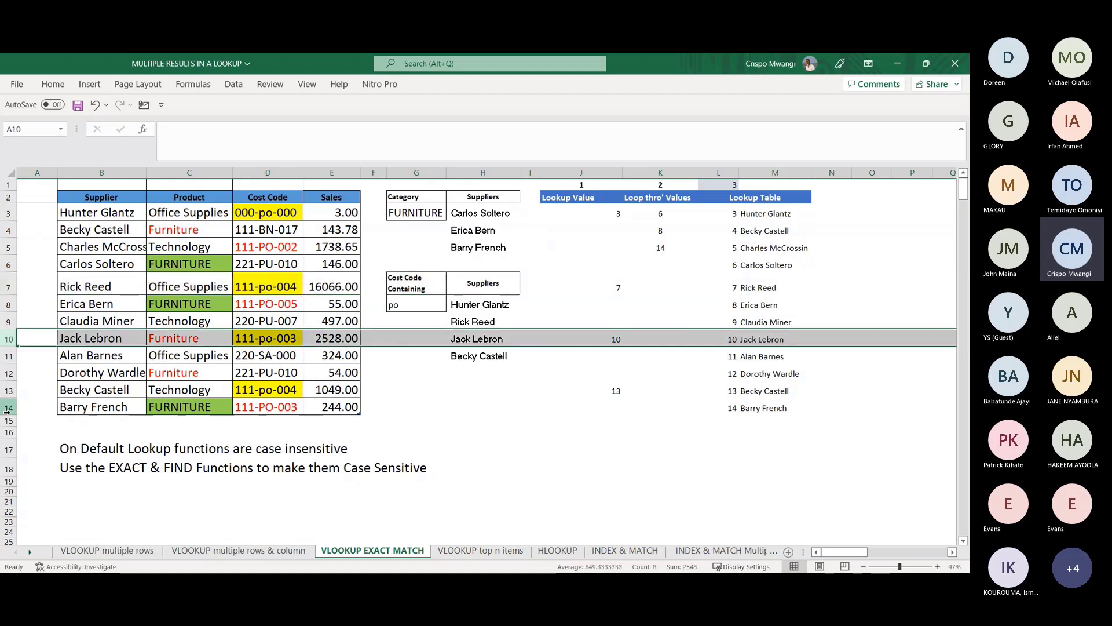
pyautogui.click(8, 392)
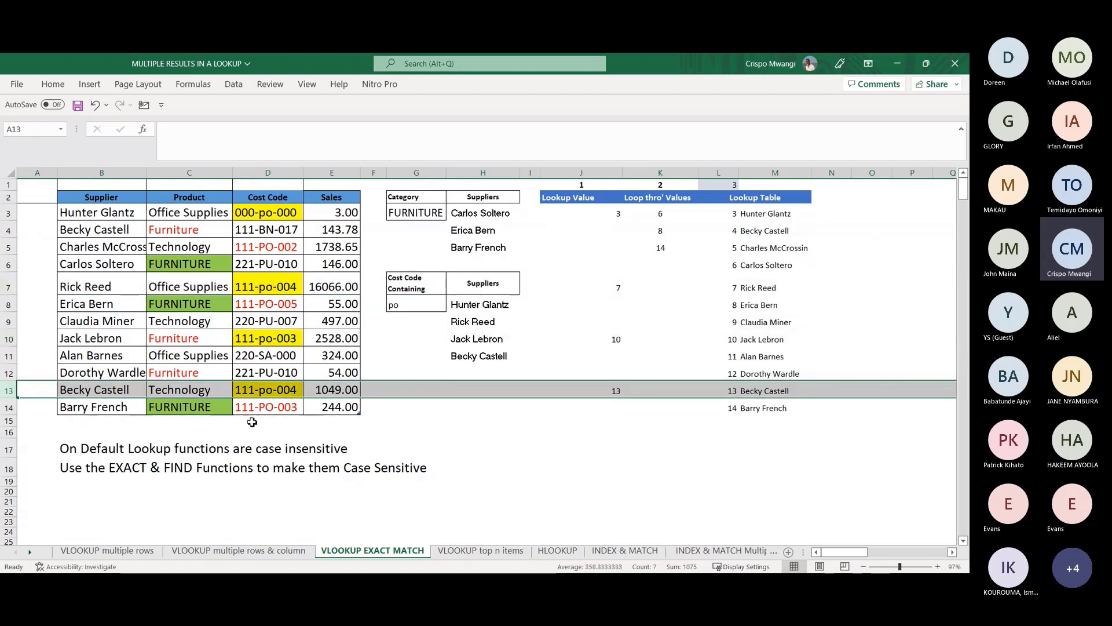
pyautogui.click(615, 215)
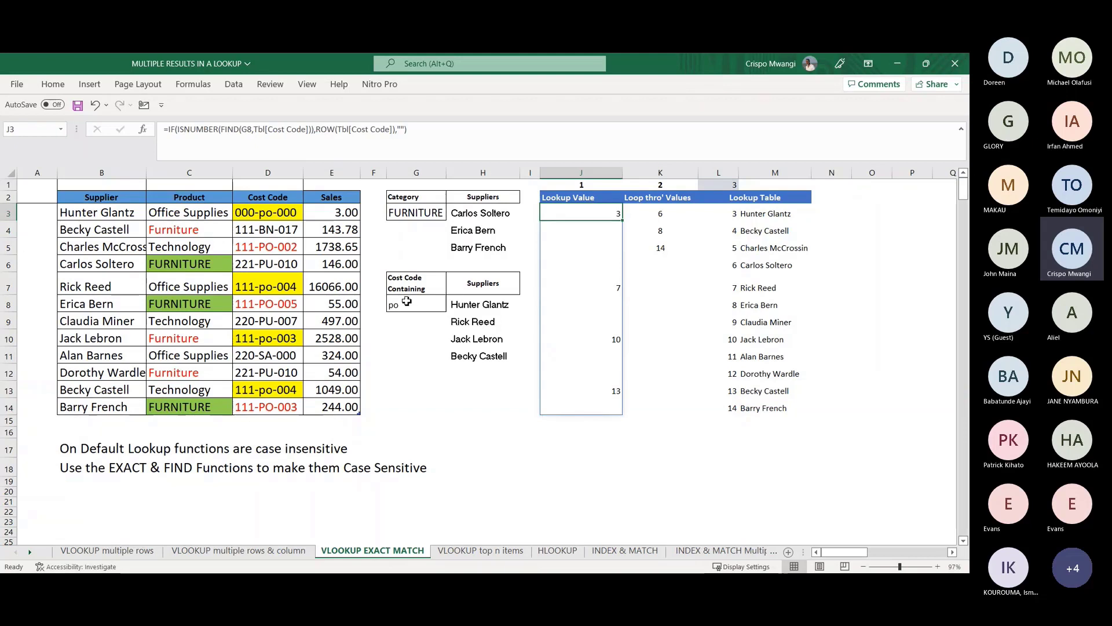
pyautogui.click(407, 302)
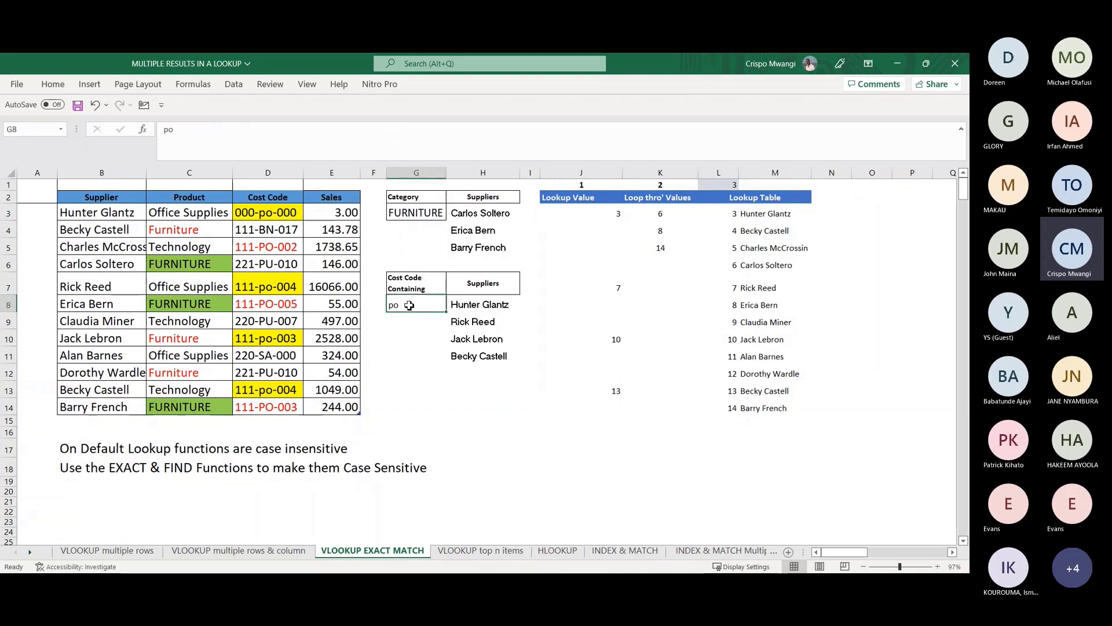
# Step: Examine the nested SMALL, ISNUMBER, FIND and CHOOSE arguments of the H8 VLOOKUP in a widened Advanced Formula Environment pane, then close it
pyautogui.click(483, 304)
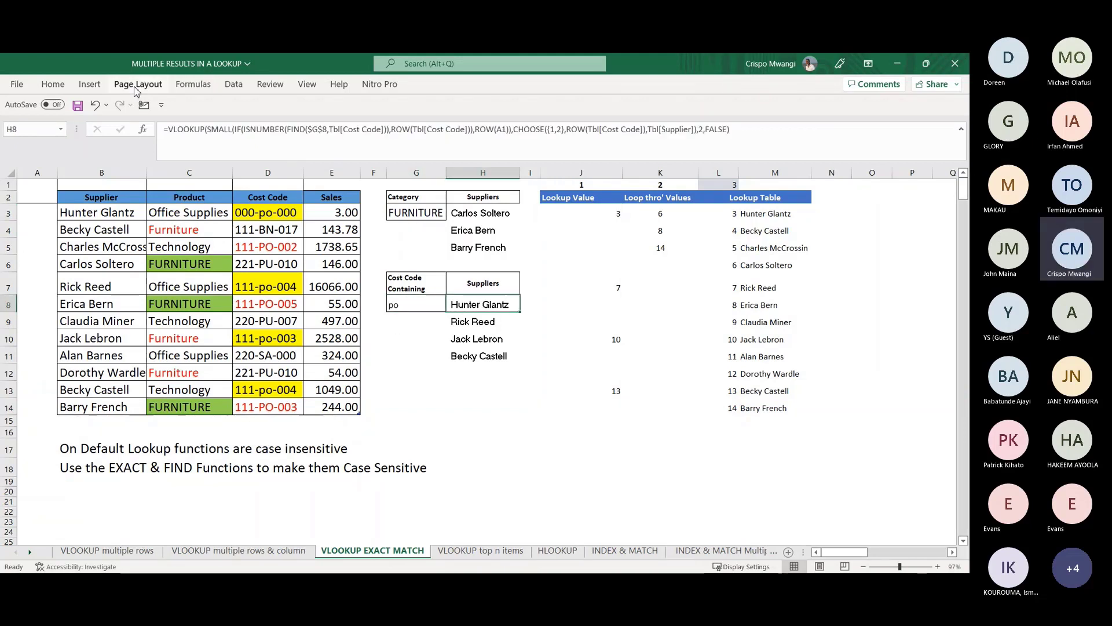
pyautogui.click(52, 85)
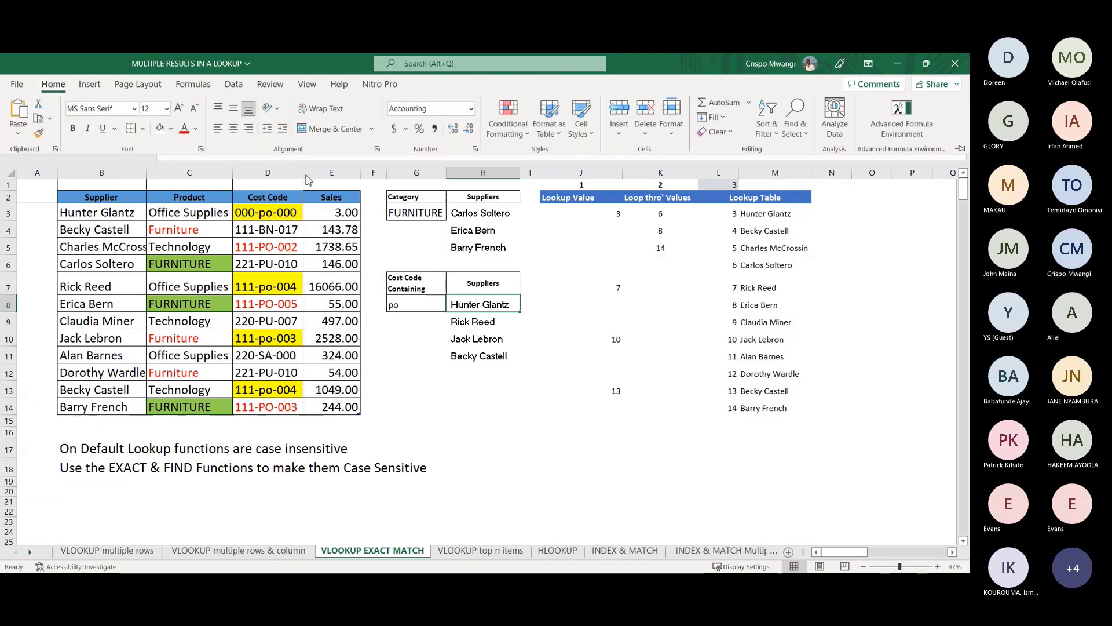
pyautogui.click(900, 119)
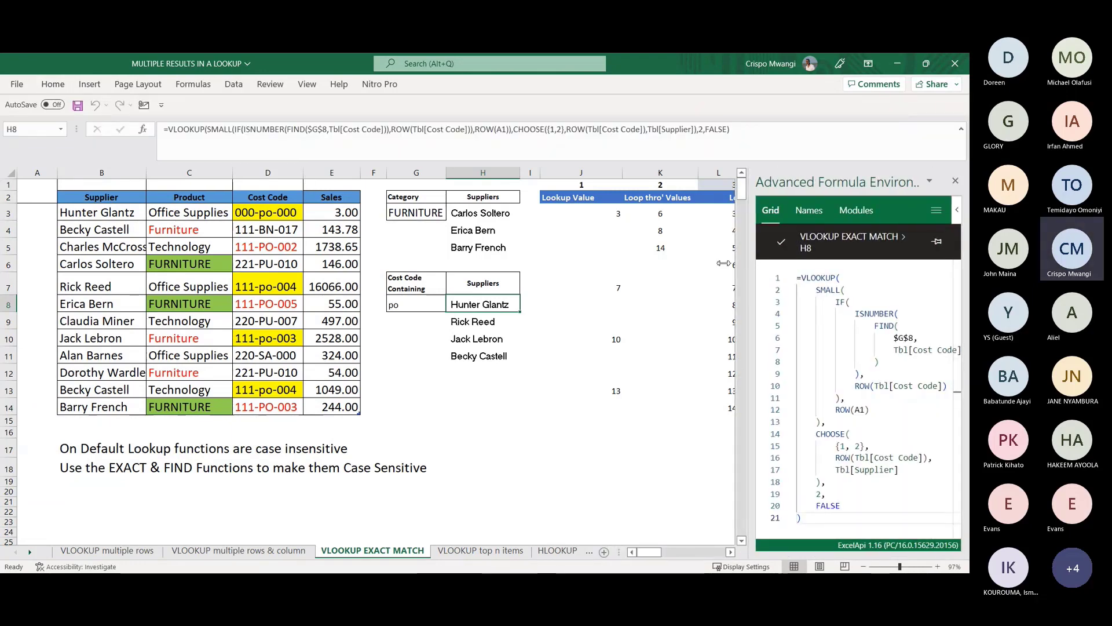
pyautogui.moveTo(746, 263); pyautogui.dragTo(630, 269)
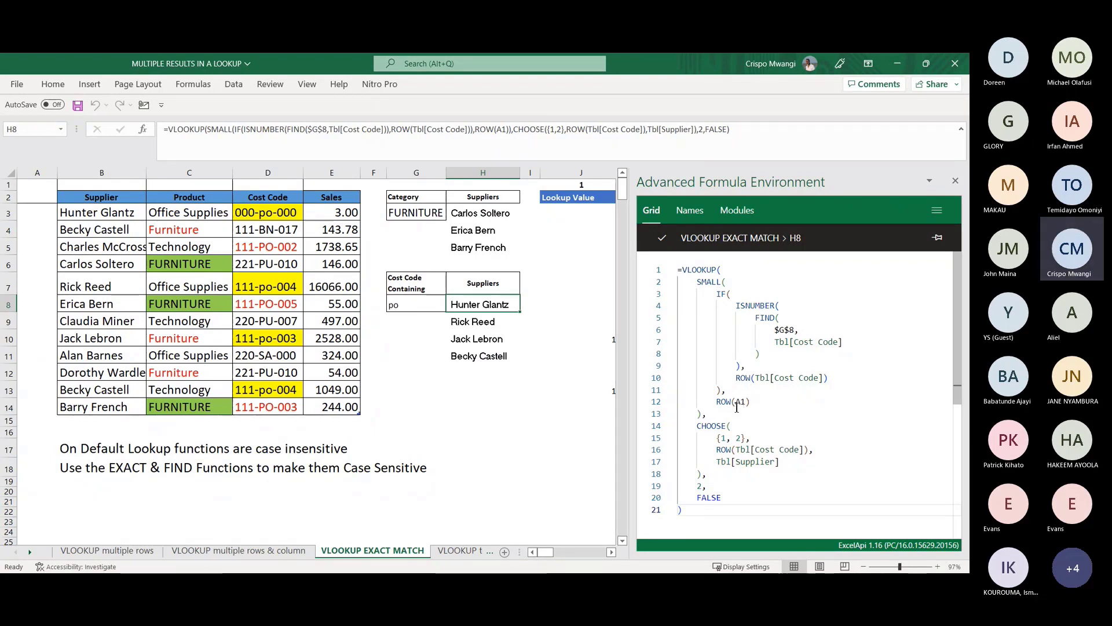
pyautogui.moveTo(730, 405)
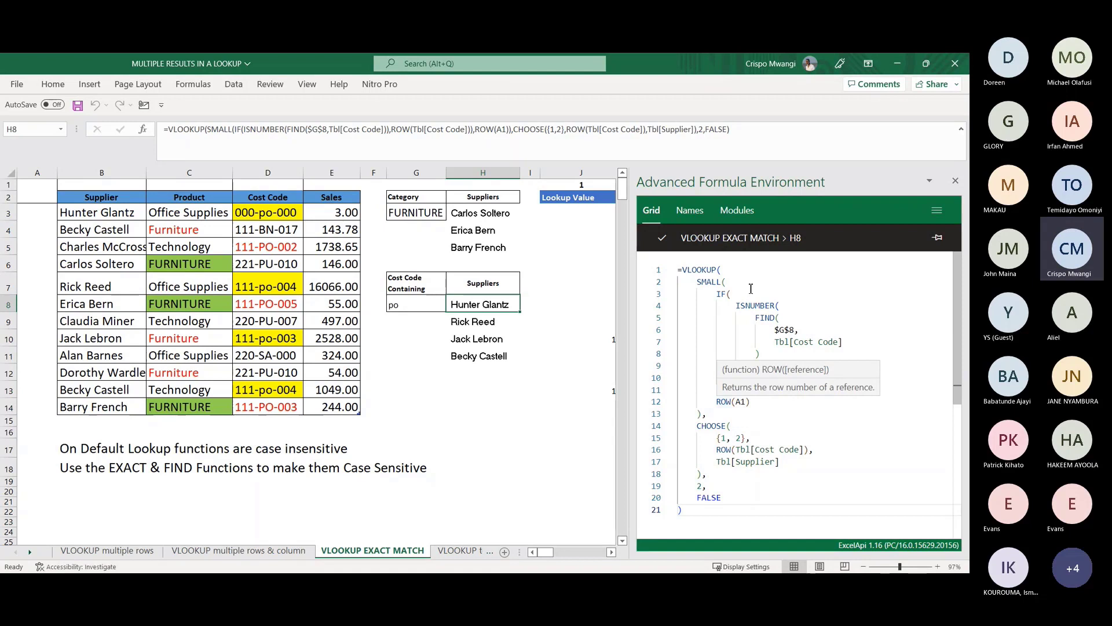
pyautogui.moveTo(713, 283)
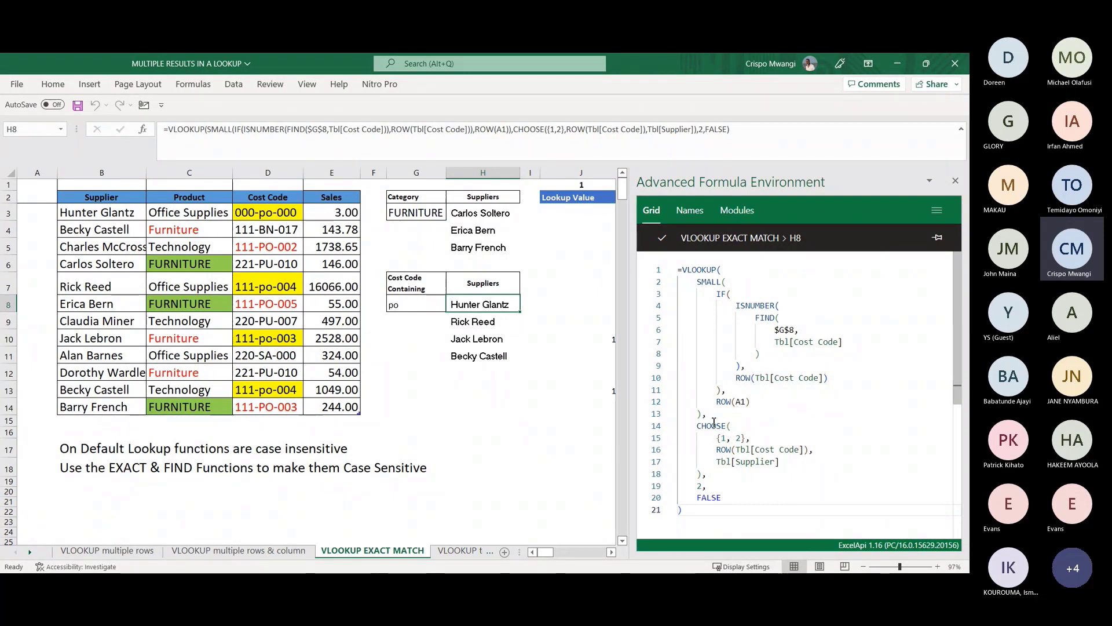
pyautogui.click(714, 425)
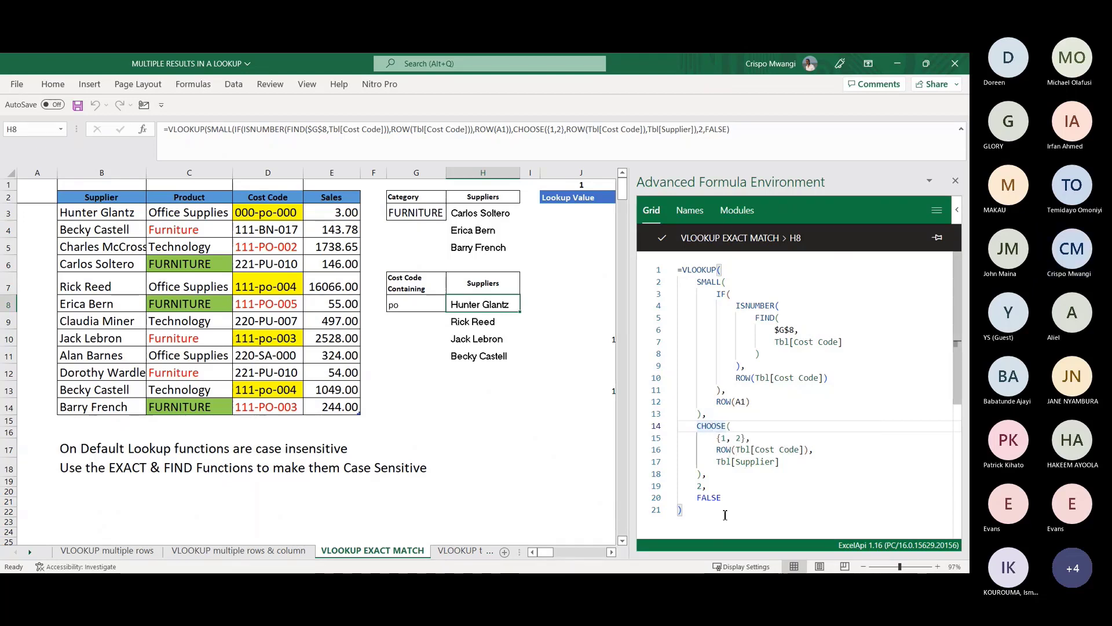
pyautogui.click(955, 180)
# Step: Fill the H8 supplier lookup formula down through H11 and check the results against the lowercase po entries in the Cost Code column
pyautogui.click(565, 310)
pyautogui.click(485, 304)
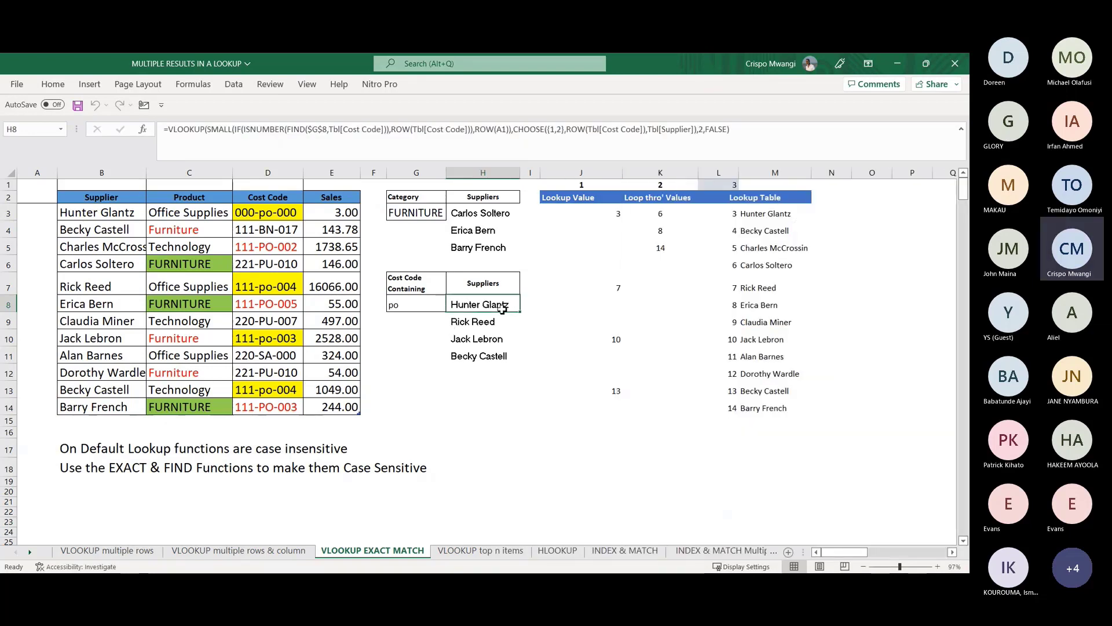
pyautogui.moveTo(521, 314); pyautogui.dragTo(521, 362)
pyautogui.click(484, 355)
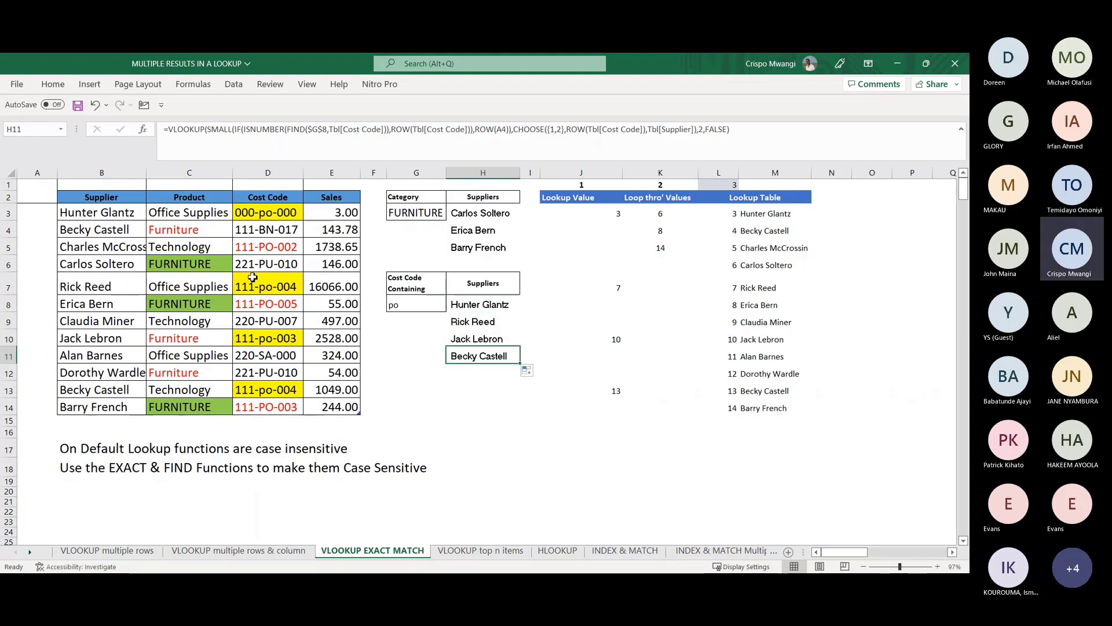
pyautogui.click(236, 215)
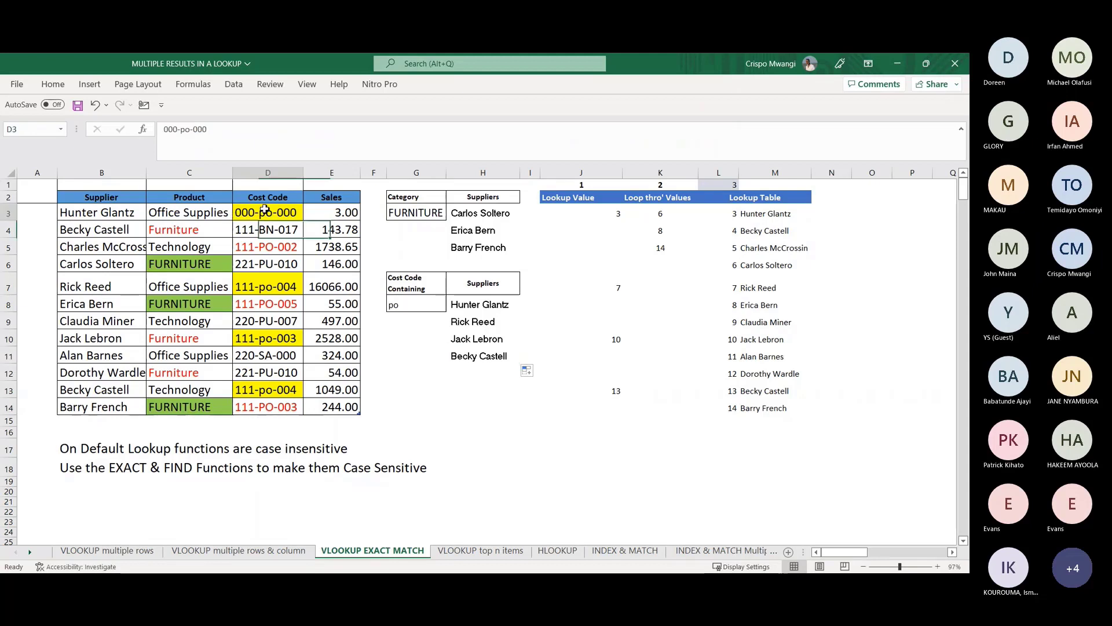
# Step: Open the VLOOKUP top n items sheet and view the formula in the last filled Customer Names cell, F5
pyautogui.click(498, 396)
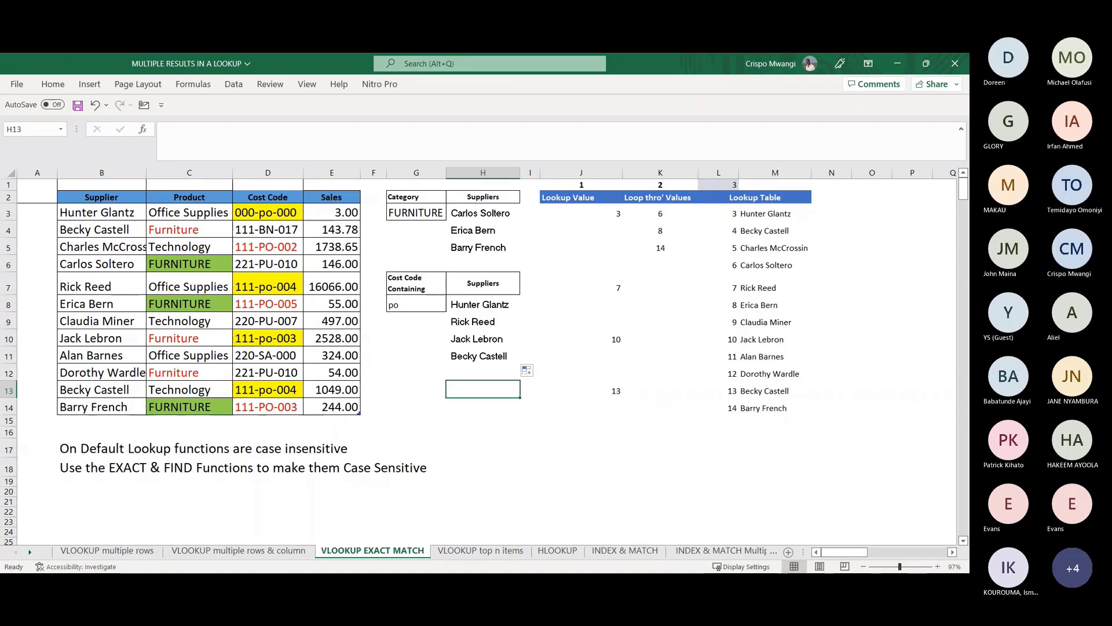
pyautogui.click(481, 550)
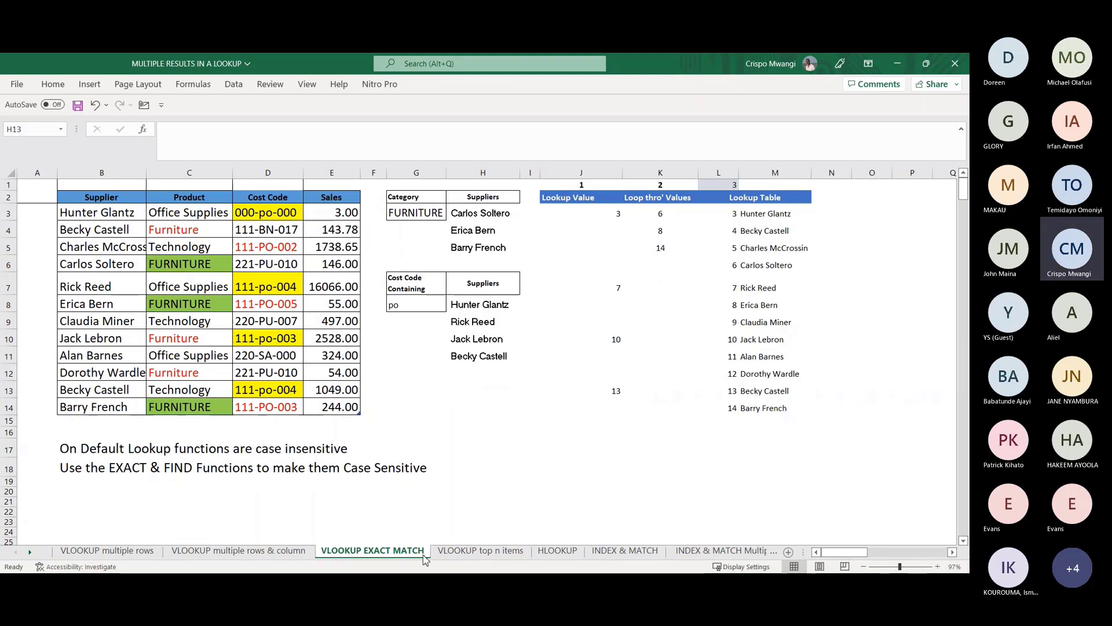
pyautogui.click(499, 501)
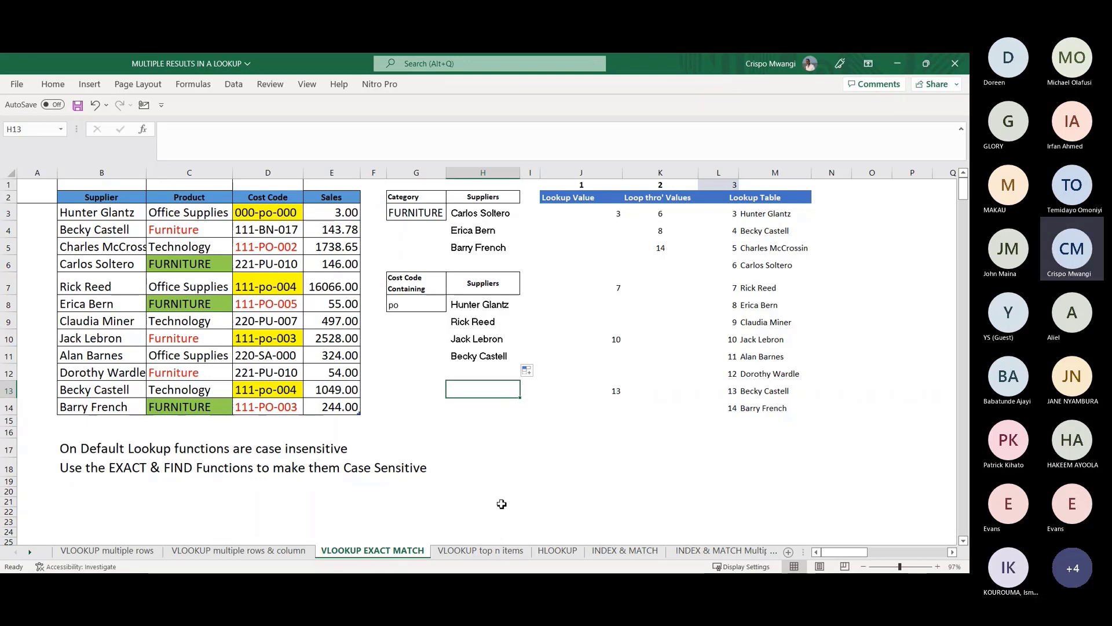
pyautogui.click(499, 501)
pyautogui.click(478, 553)
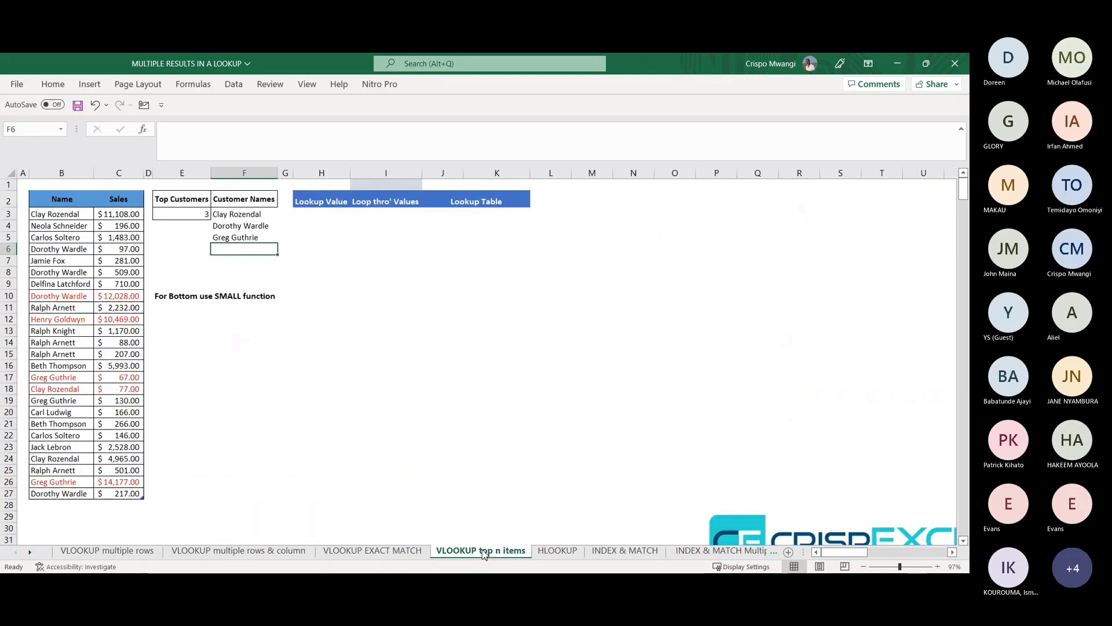
pyautogui.click(353, 377)
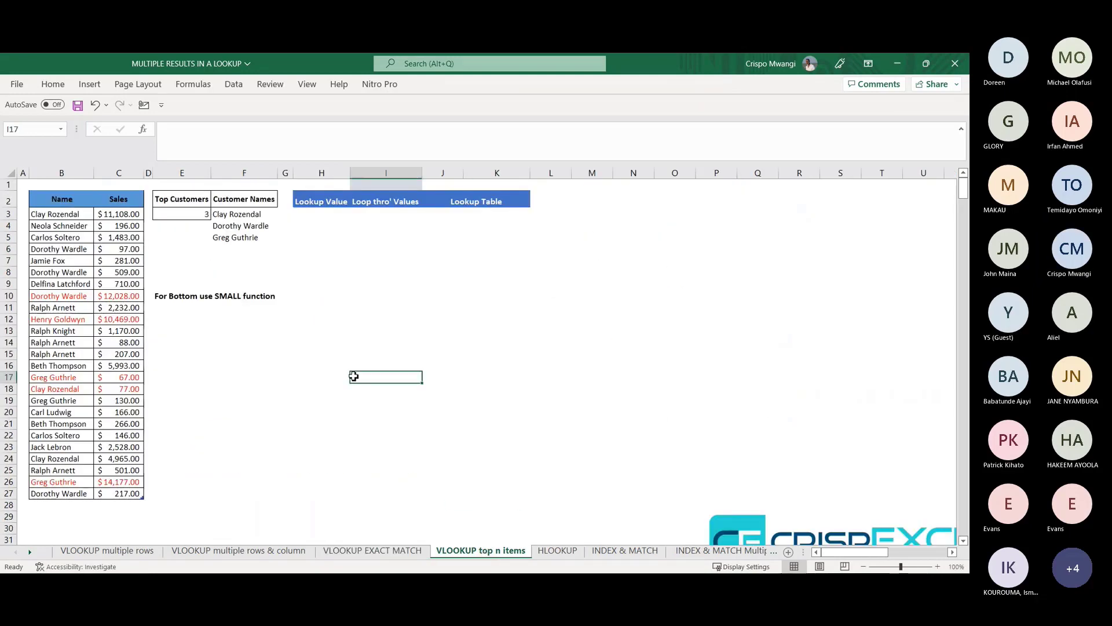
pyautogui.click(234, 234)
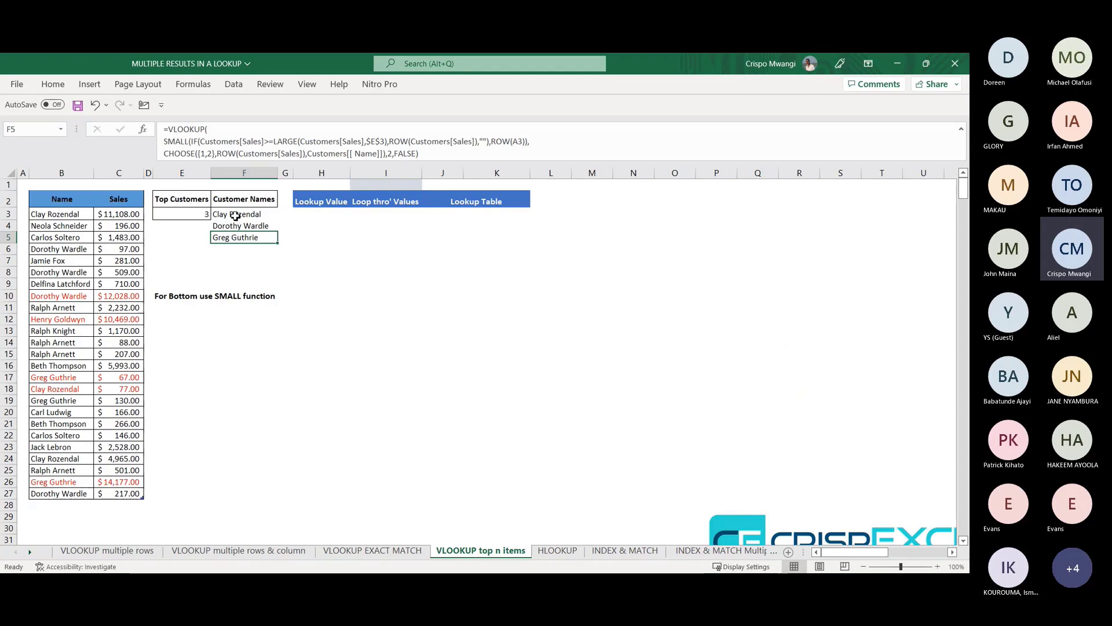
# Step: View the Customers formula in G3 of the VLOOKUP multiple rows sheet in a widened Advanced Formula Environment pane
pyautogui.click(108, 551)
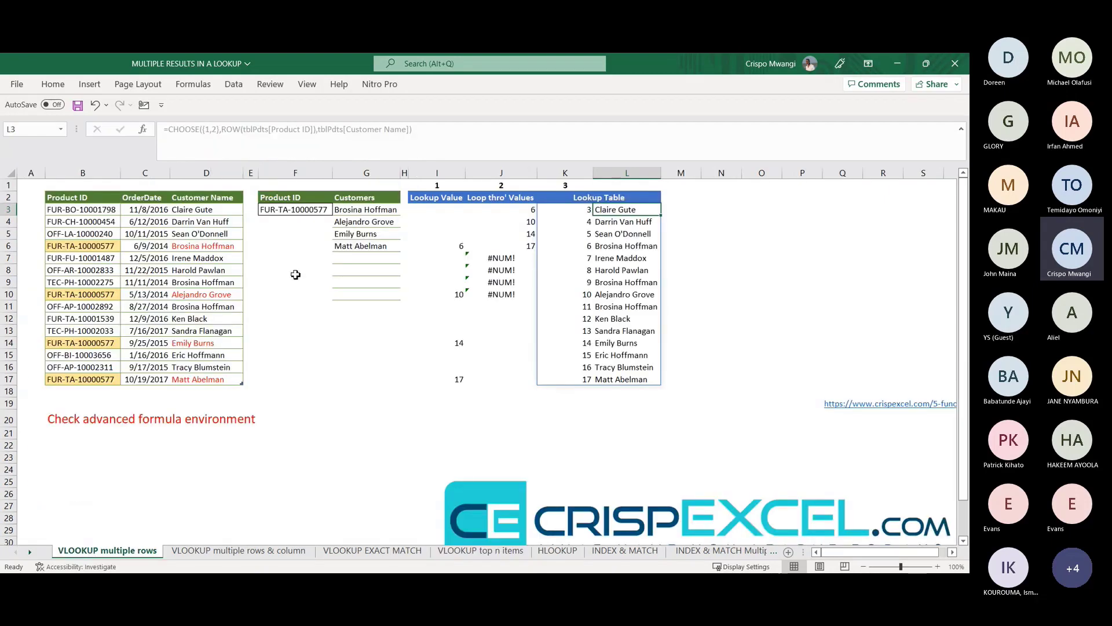
pyautogui.click(362, 210)
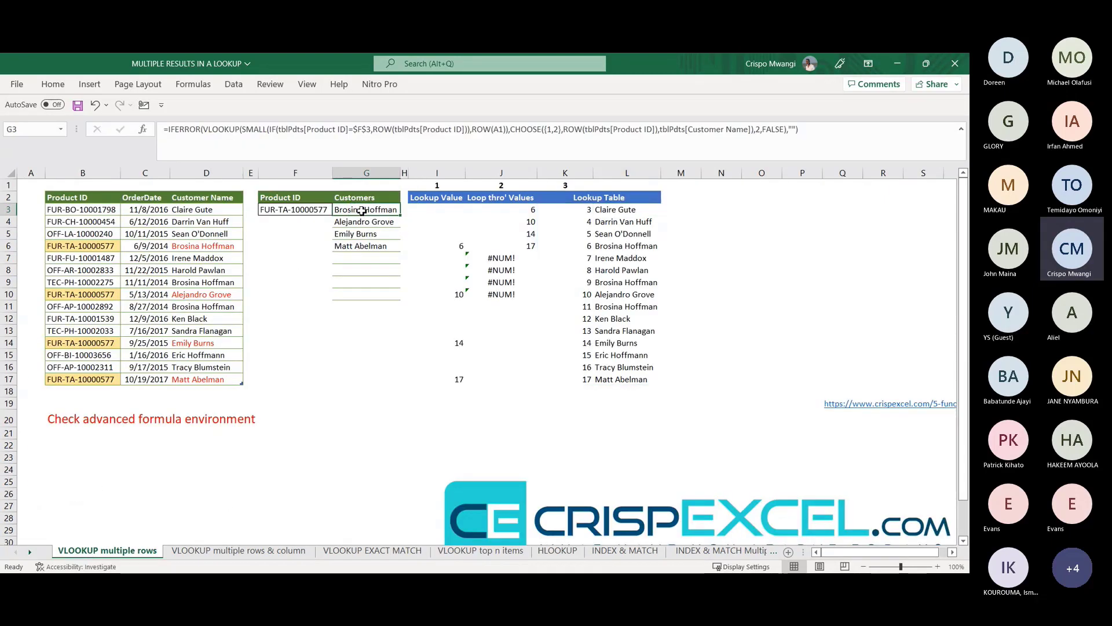
pyautogui.click(53, 84)
pyautogui.click(901, 116)
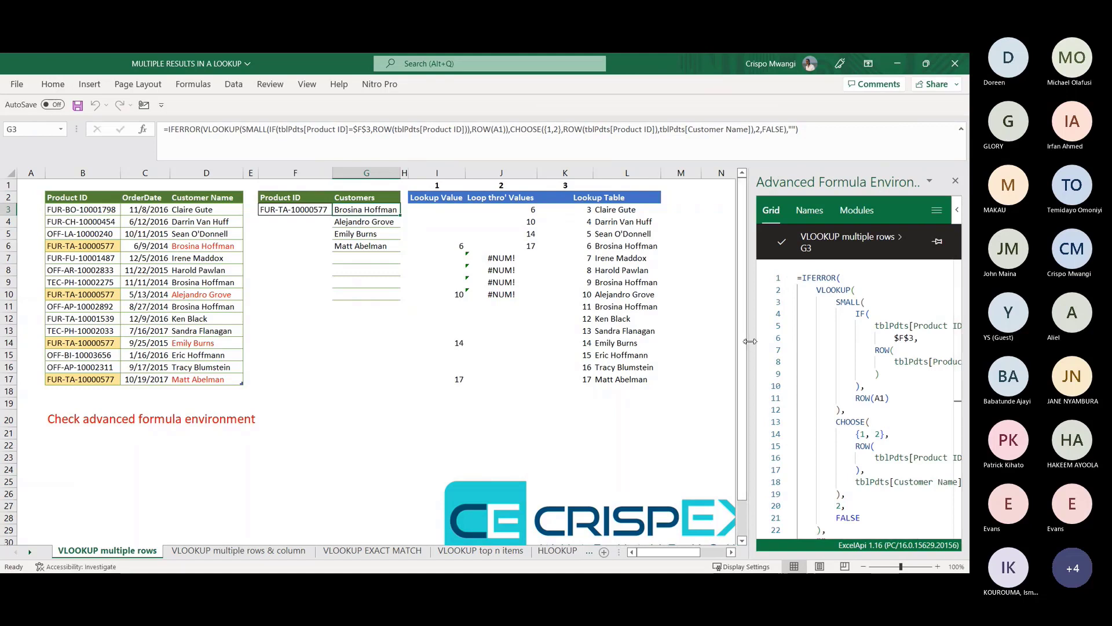
pyautogui.moveTo(746, 343); pyautogui.dragTo(631, 342)
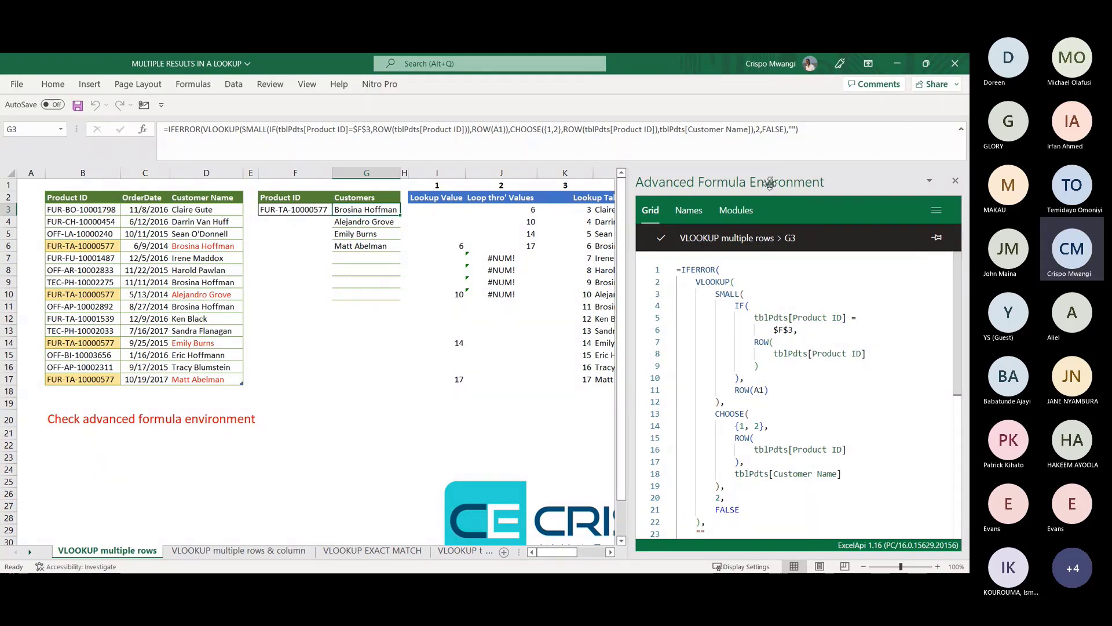
# Step: Return to the VLOOKUP top n items sheet, close the Advanced Formula Environment, and select the first Customer Names cell, F3
pyautogui.click(31, 553)
pyautogui.click(31, 552)
pyautogui.click(217, 551)
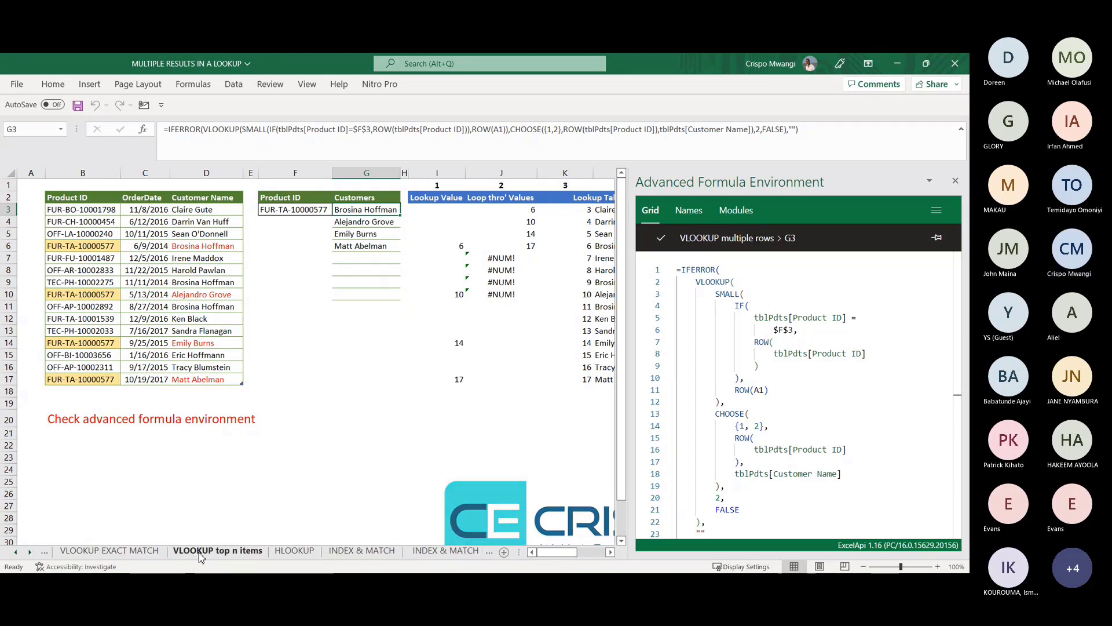
pyautogui.click(956, 180)
pyautogui.click(261, 260)
pyautogui.click(248, 213)
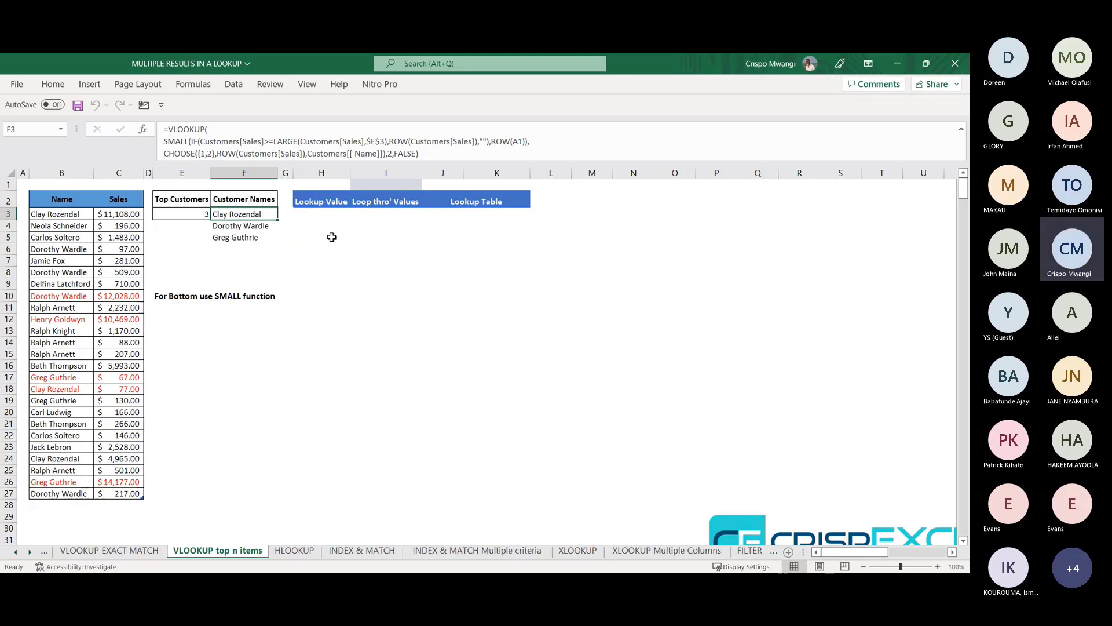
# Step: Examine the Lookup Value column and the highlighted high sales amounts in C10, C12 and C26
pyautogui.click(337, 201)
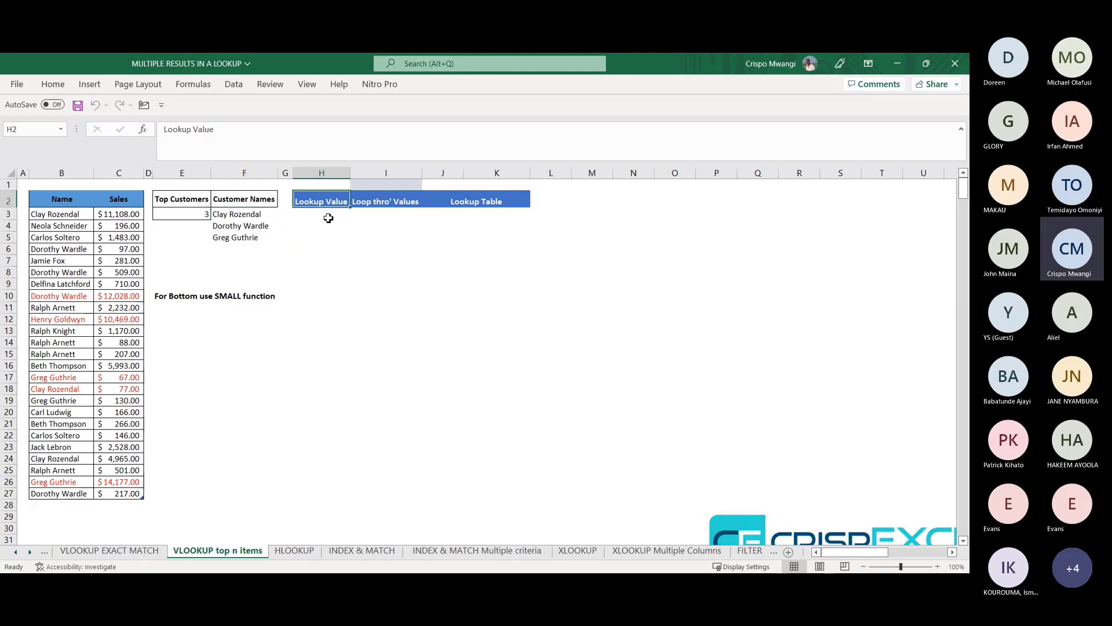
pyautogui.click(321, 213)
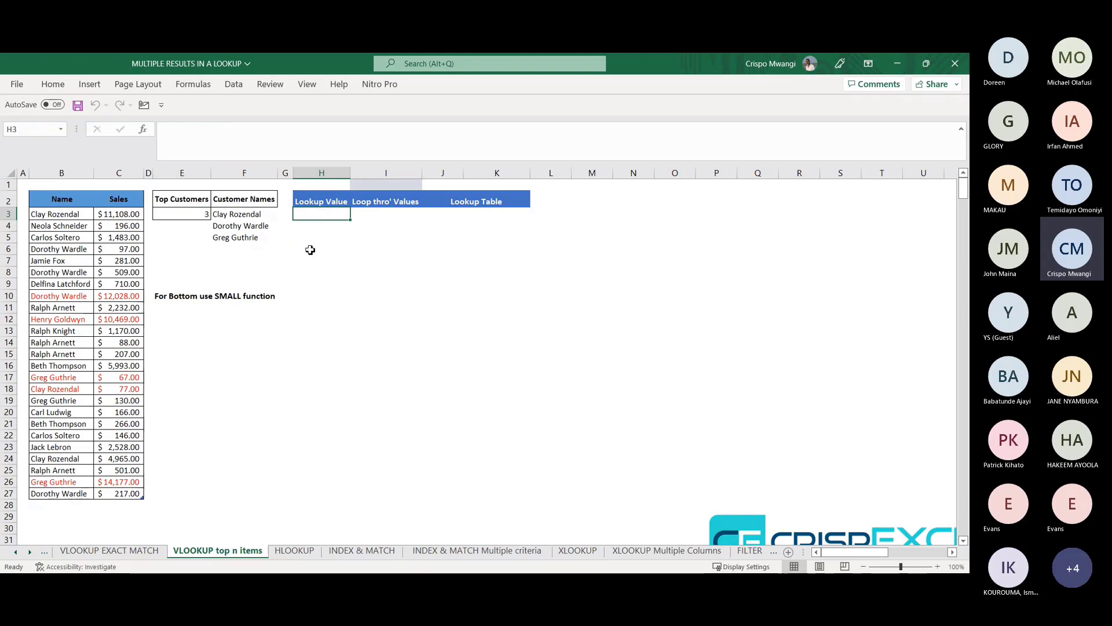
pyautogui.click(323, 172)
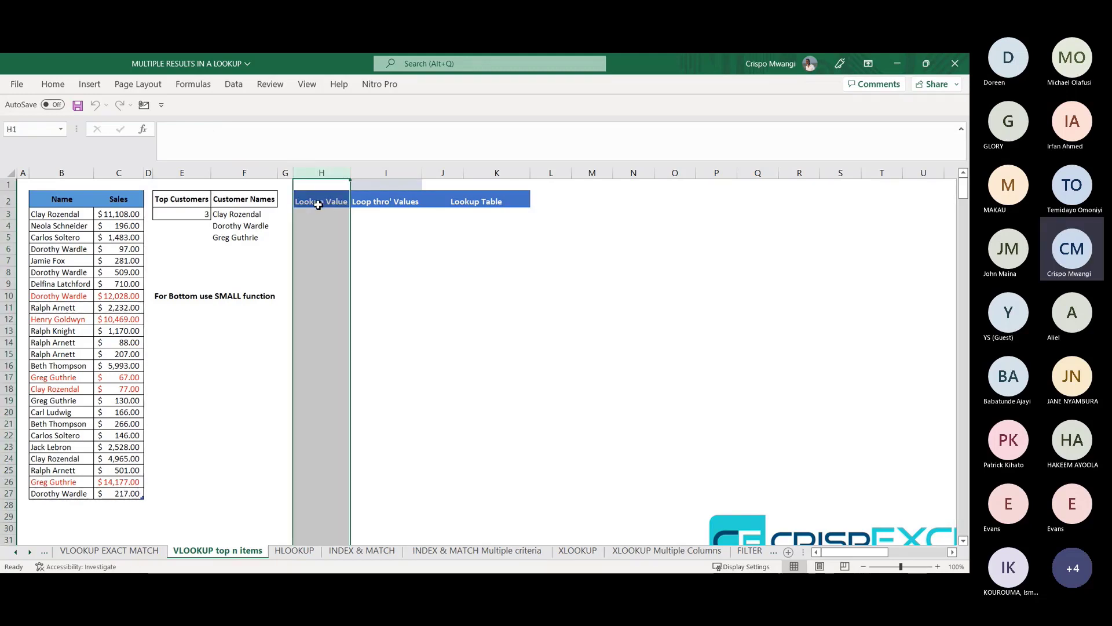
pyautogui.click(324, 219)
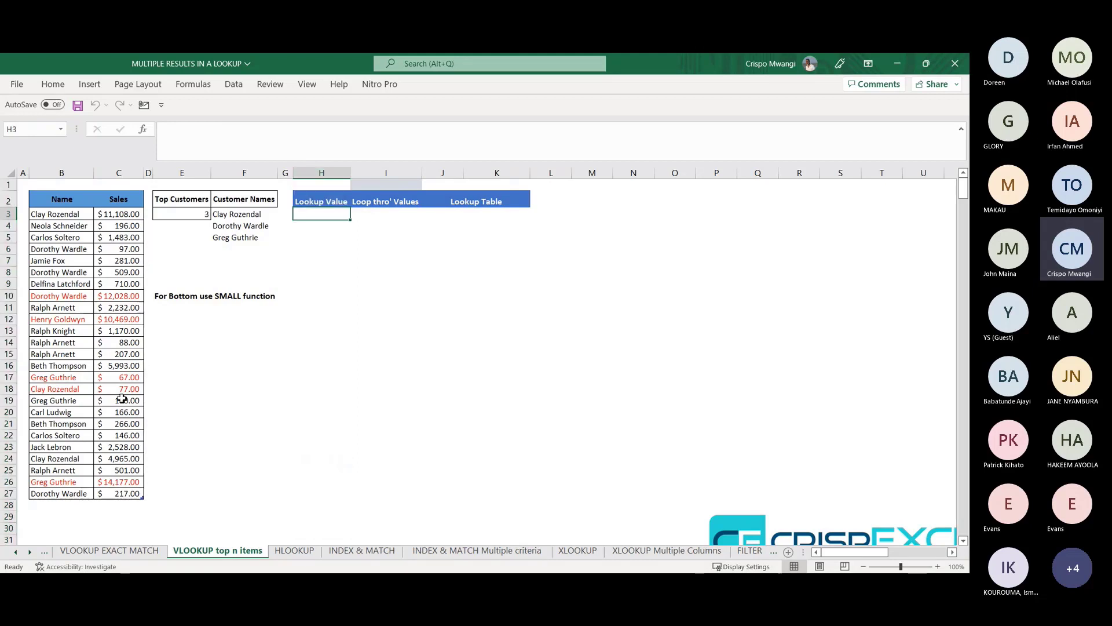
pyautogui.click(116, 297)
pyautogui.click(125, 319)
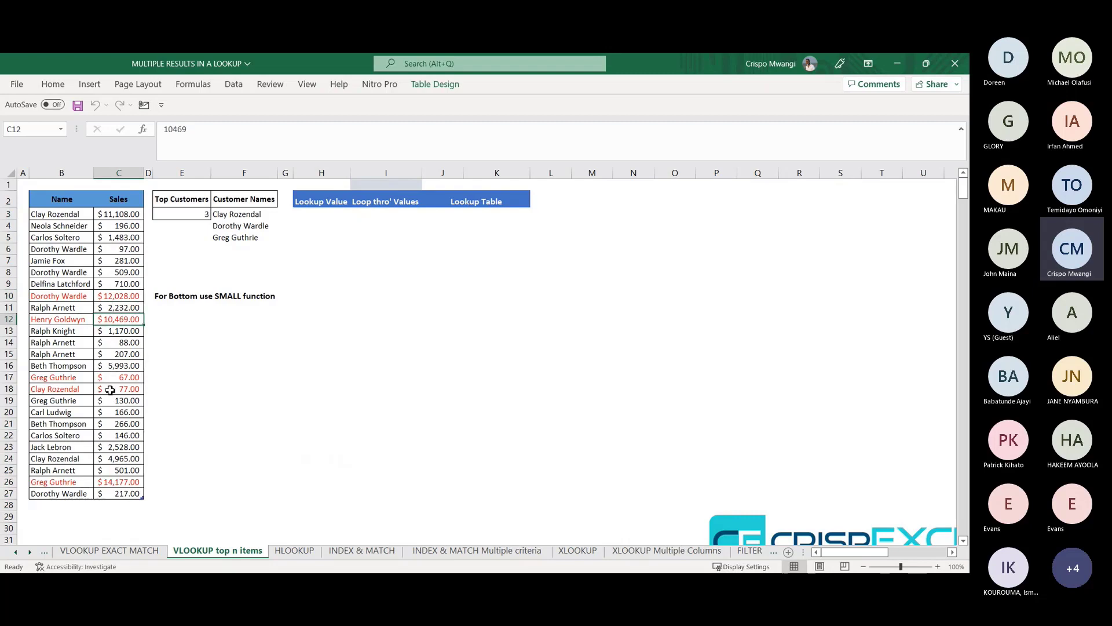
pyautogui.click(123, 481)
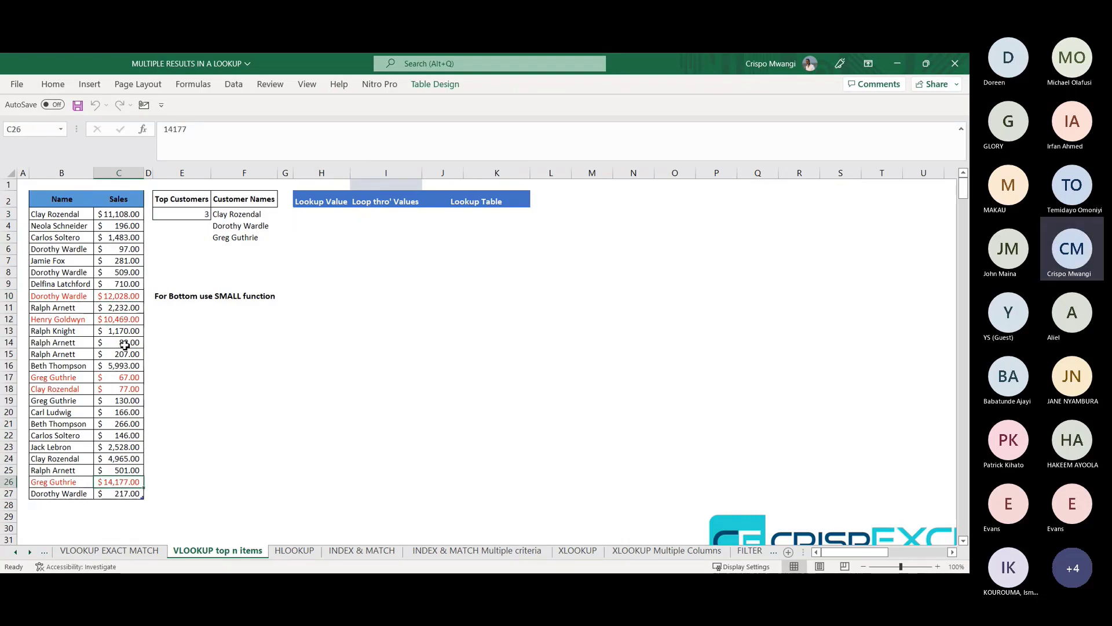
# Step: Enter =LARGE(Customers[Sales],E3) in H3 under Lookup Value and compare the result with the sales amount in C3
pyautogui.click(313, 214)
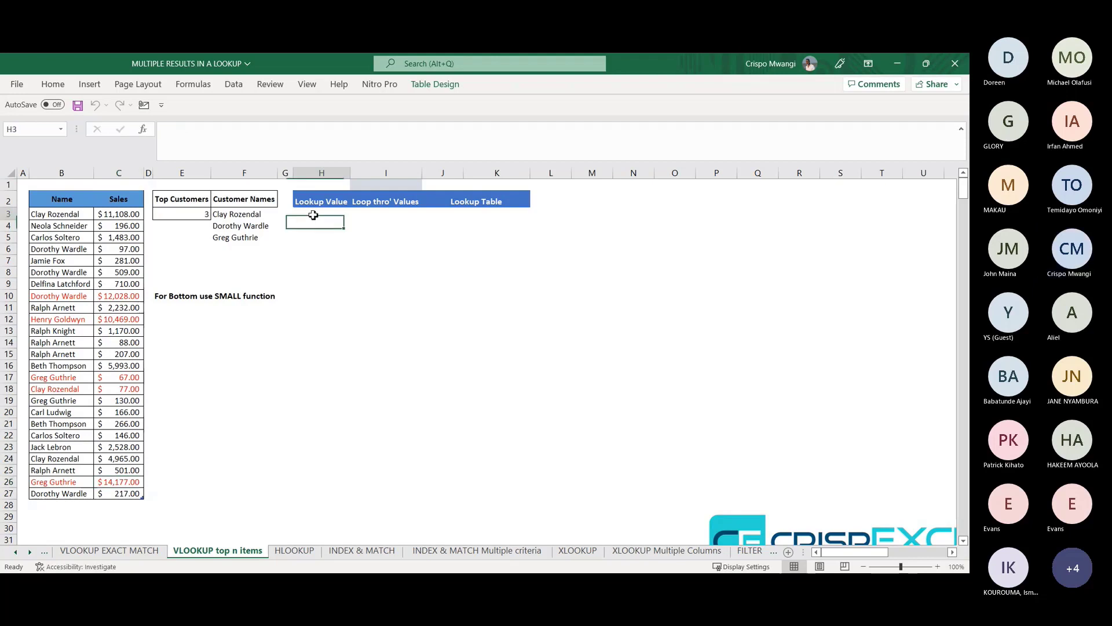
pyautogui.write('=')
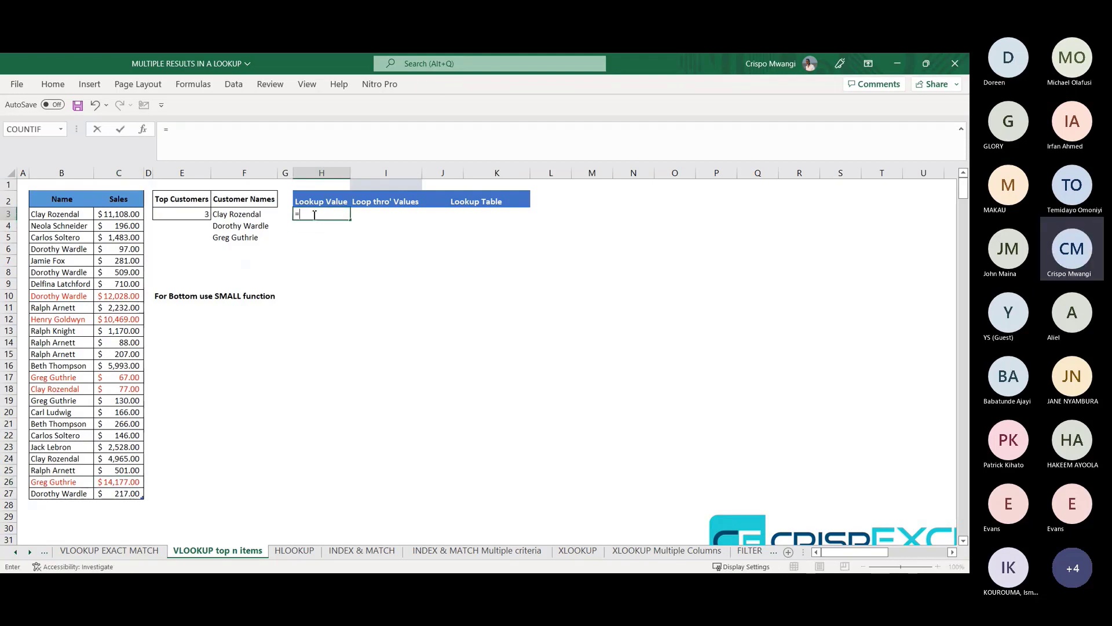
pyautogui.write('LARG')
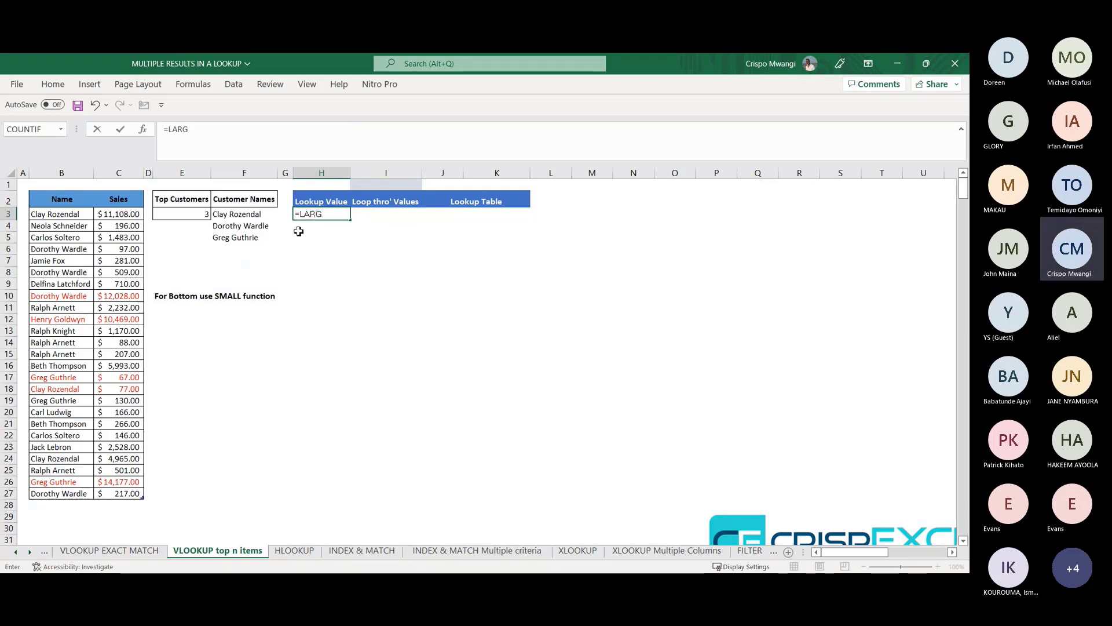
pyautogui.write('E(')
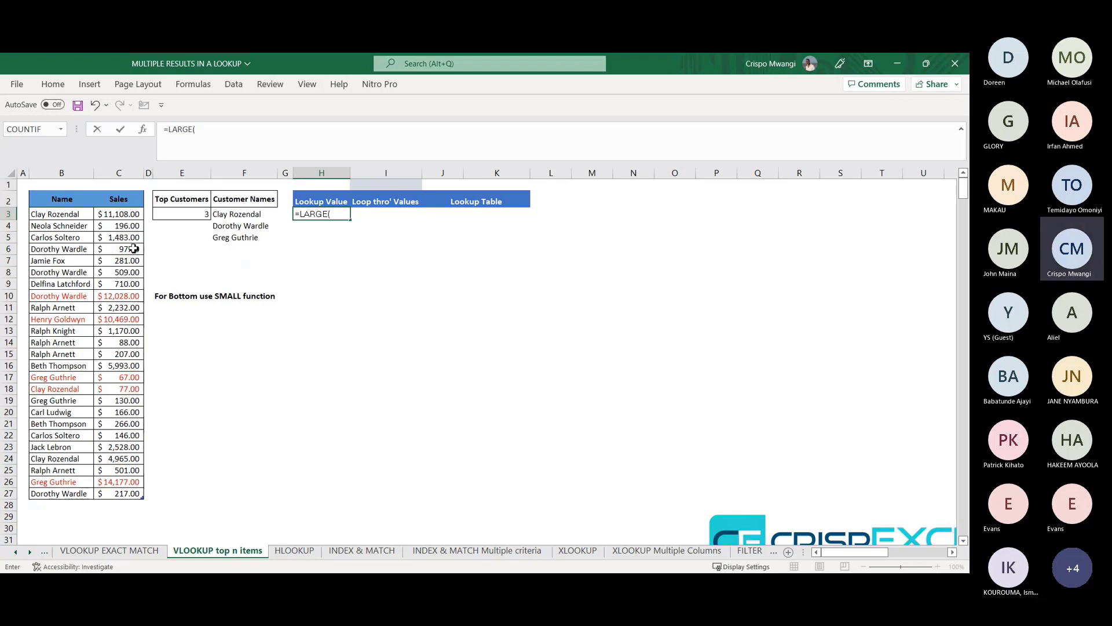
pyautogui.click(118, 195)
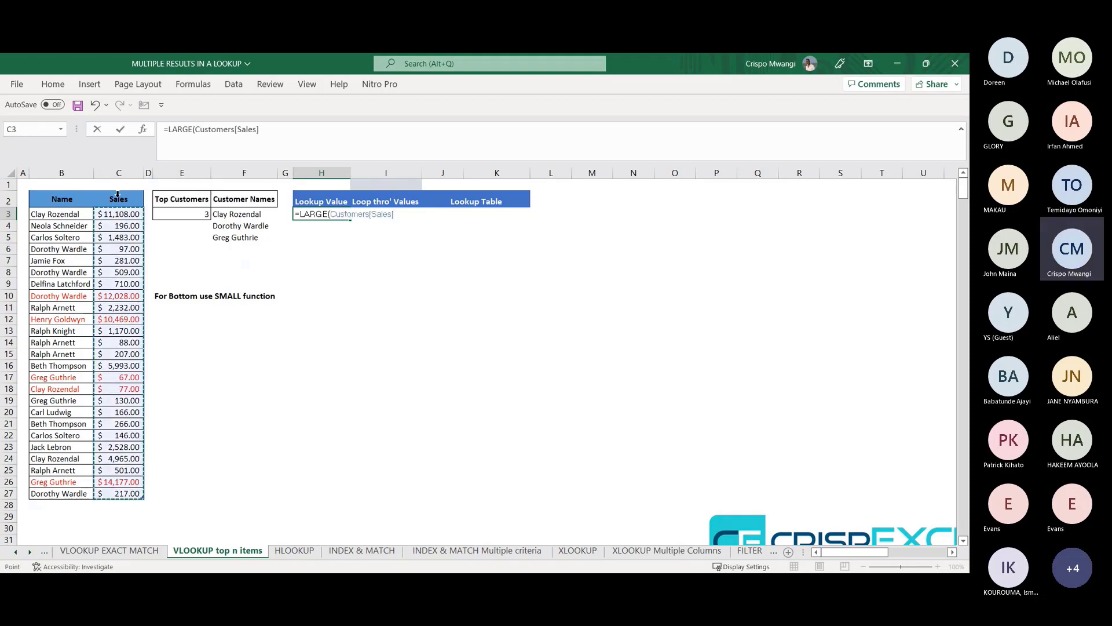
pyautogui.write(',')
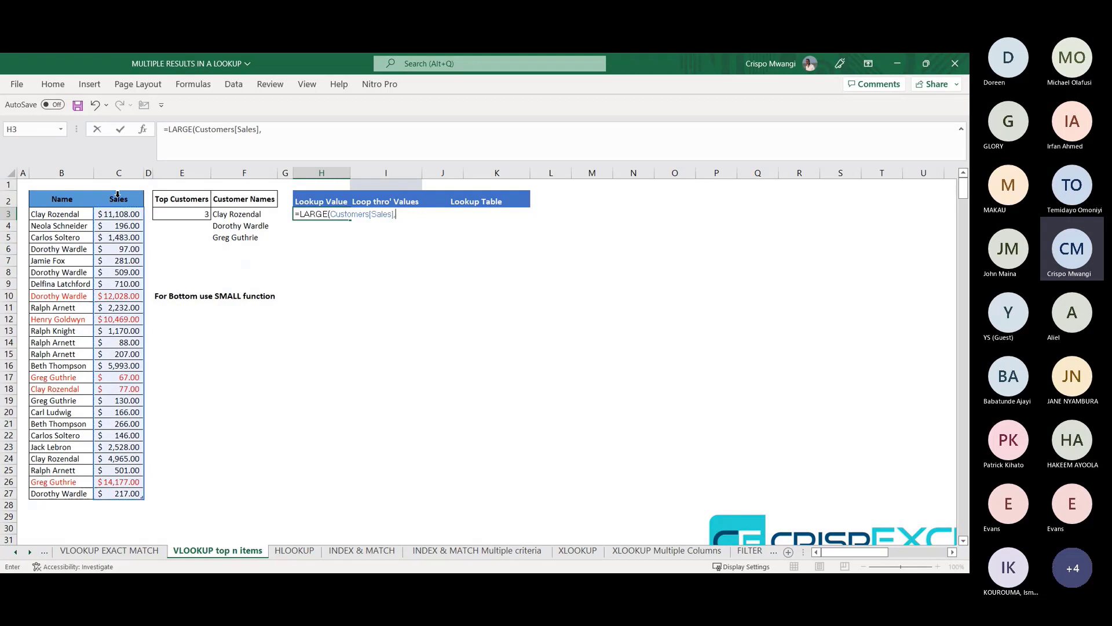
pyautogui.click(192, 215)
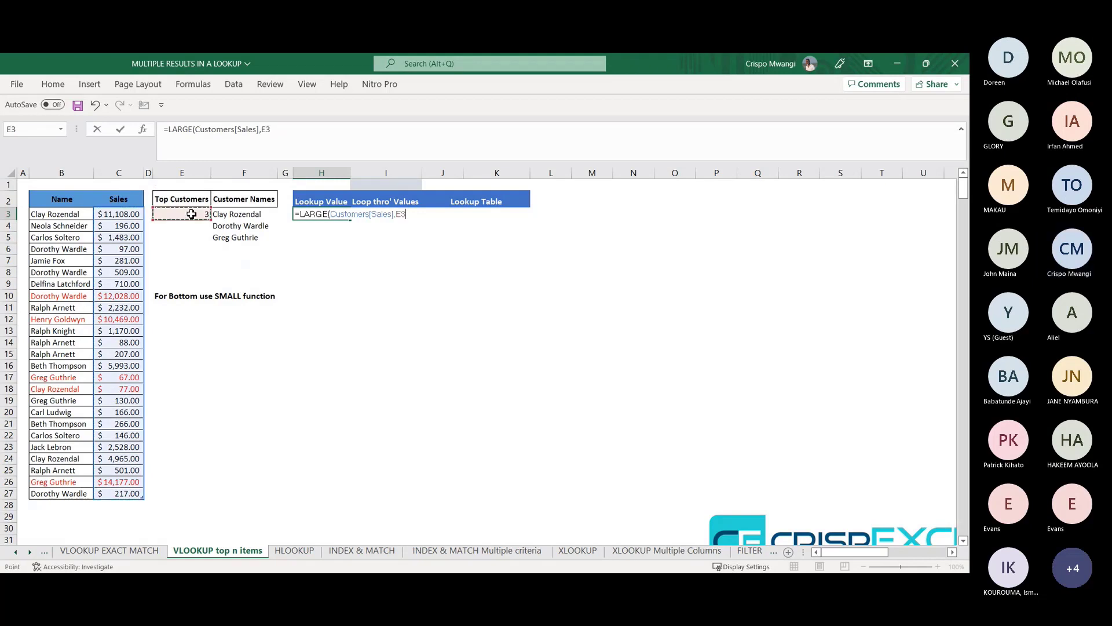
pyautogui.write(')')
pyautogui.click(336, 214)
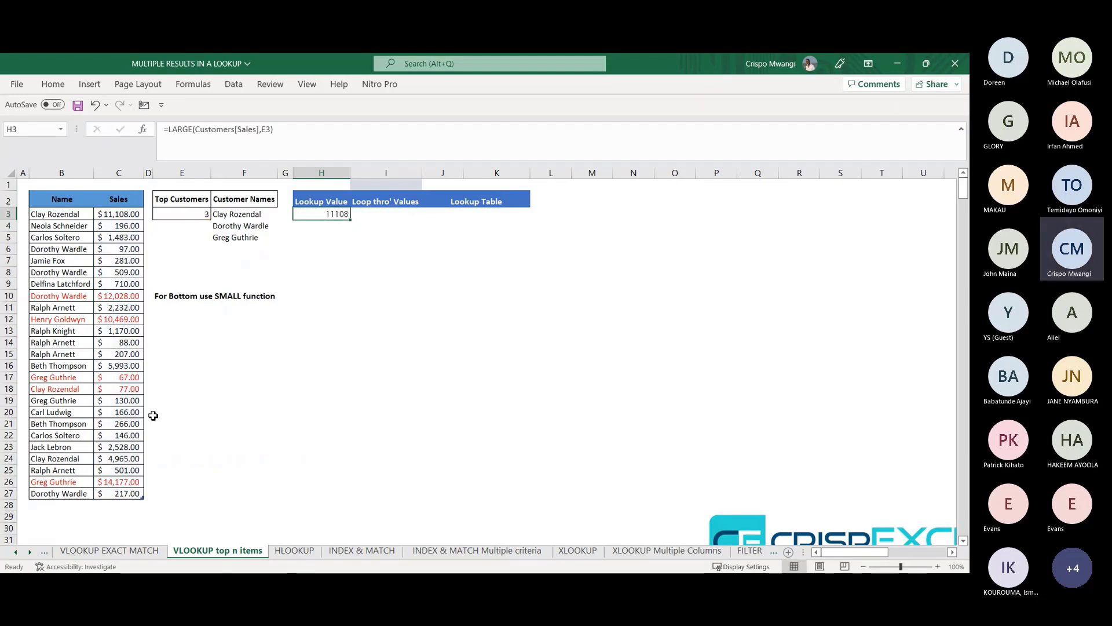
pyautogui.click(114, 216)
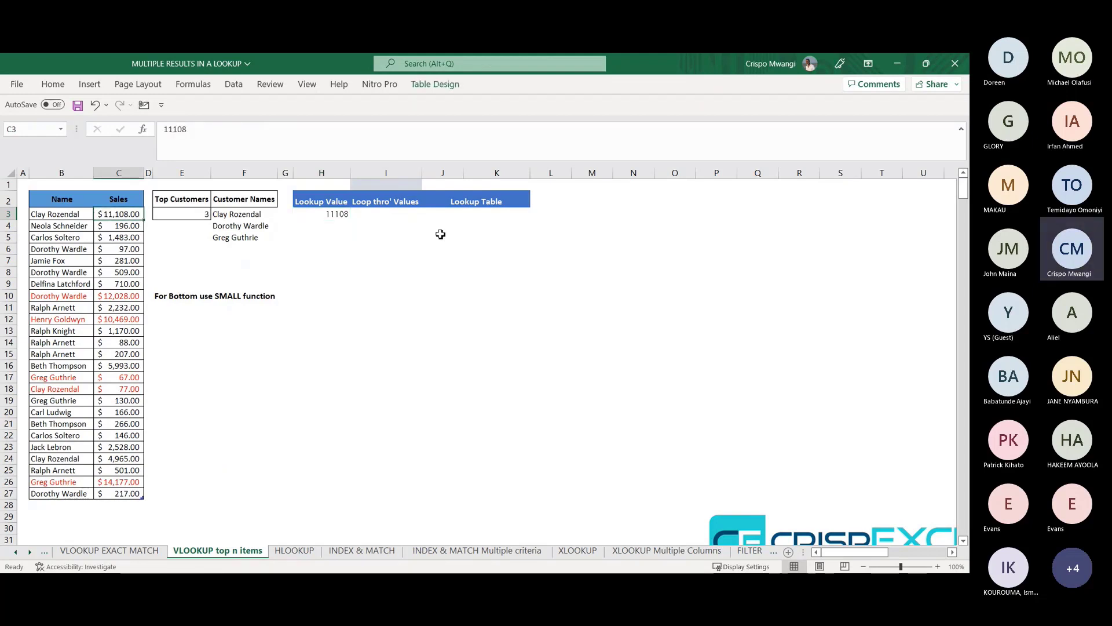
# Step: Extend the H3 formula to =Customers[Sales]>=LARGE(Customers[Sales],E3) and check the spilled results against the sales rows
pyautogui.click(335, 215)
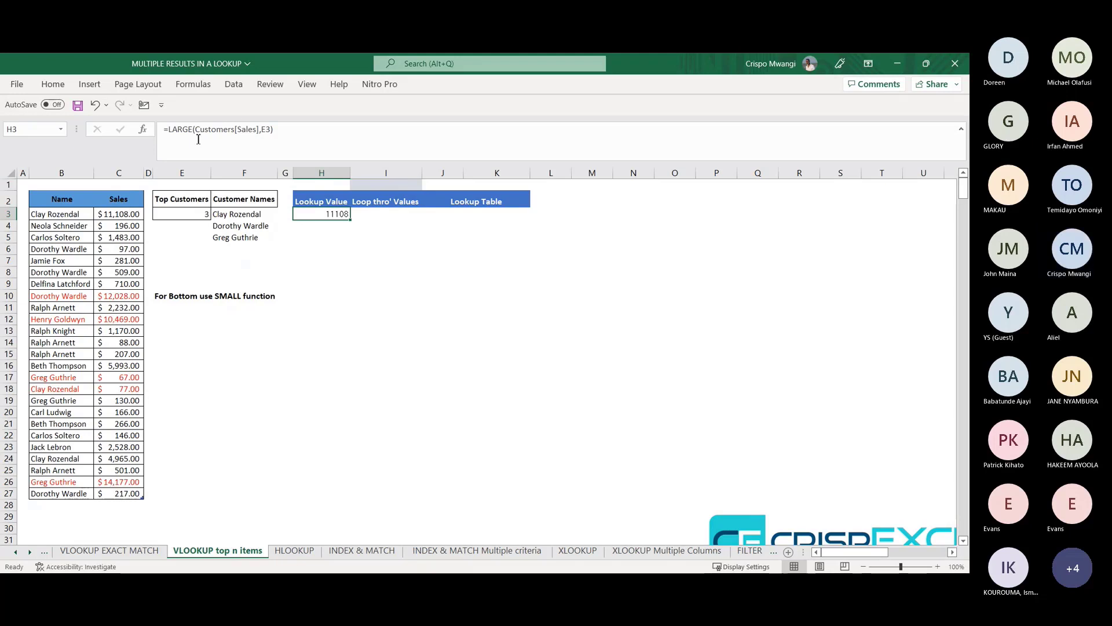
pyautogui.click(166, 129)
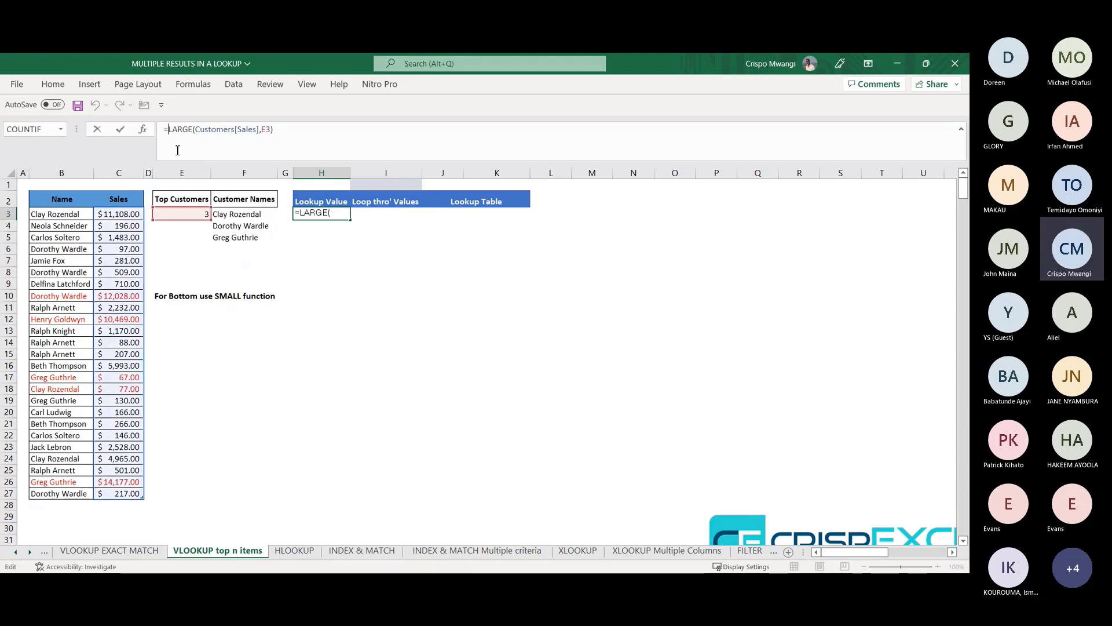
pyautogui.click(118, 191)
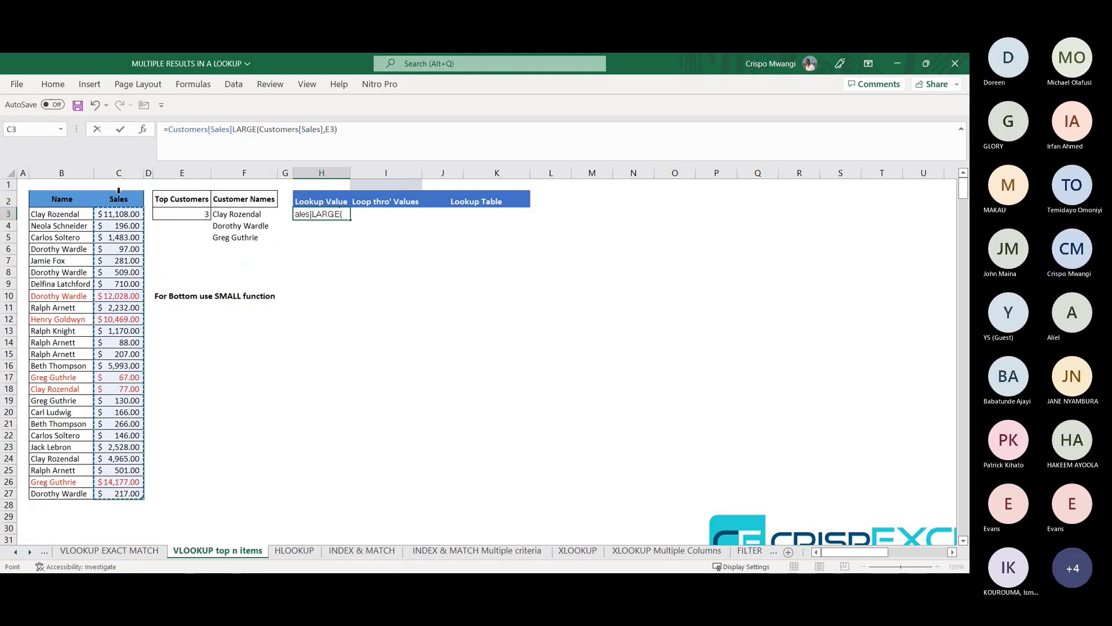
pyautogui.write('>=')
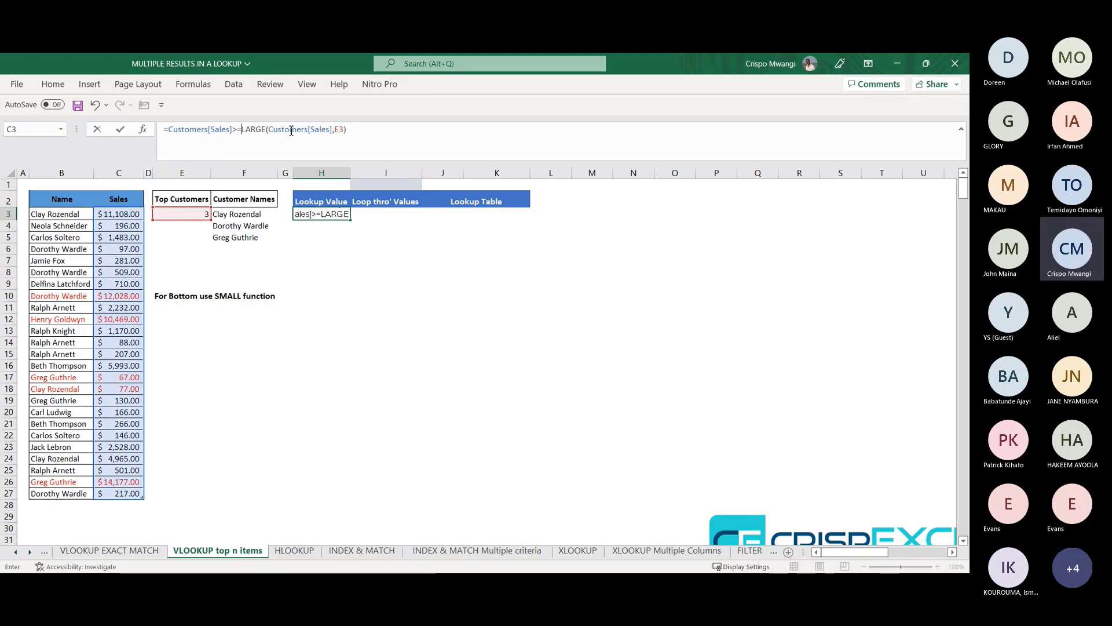
pyautogui.press('Return')
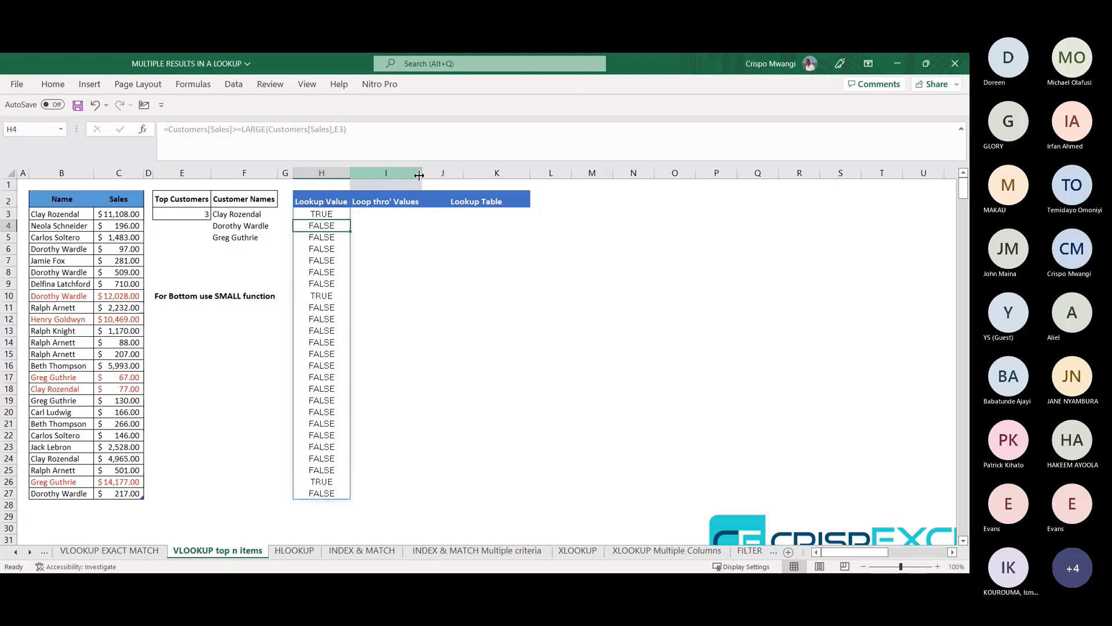
pyautogui.press('Up')
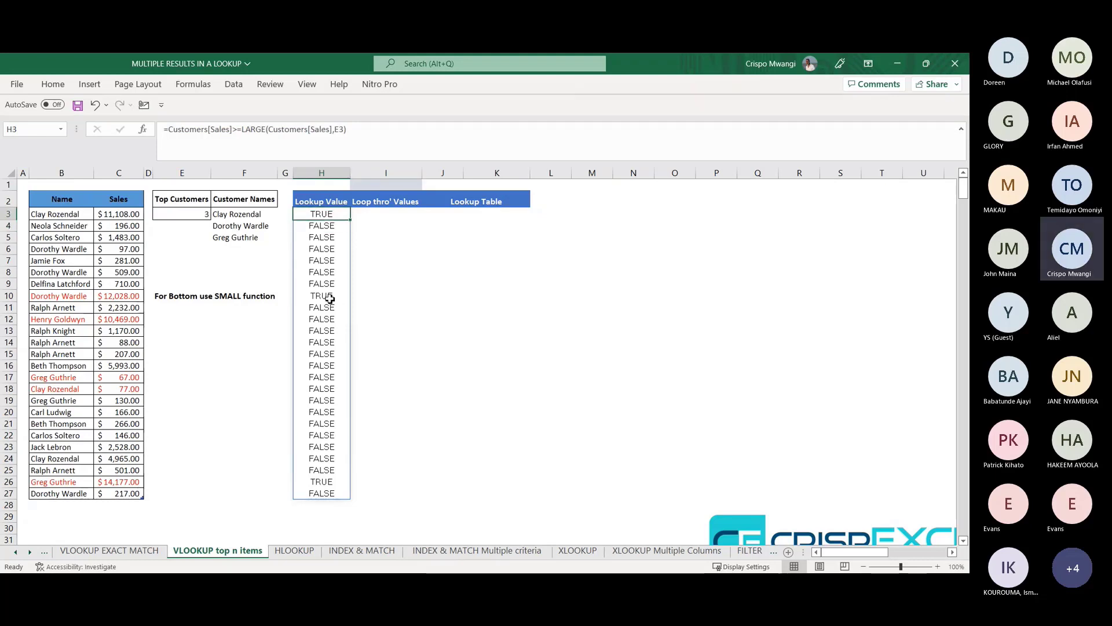
pyautogui.click(326, 481)
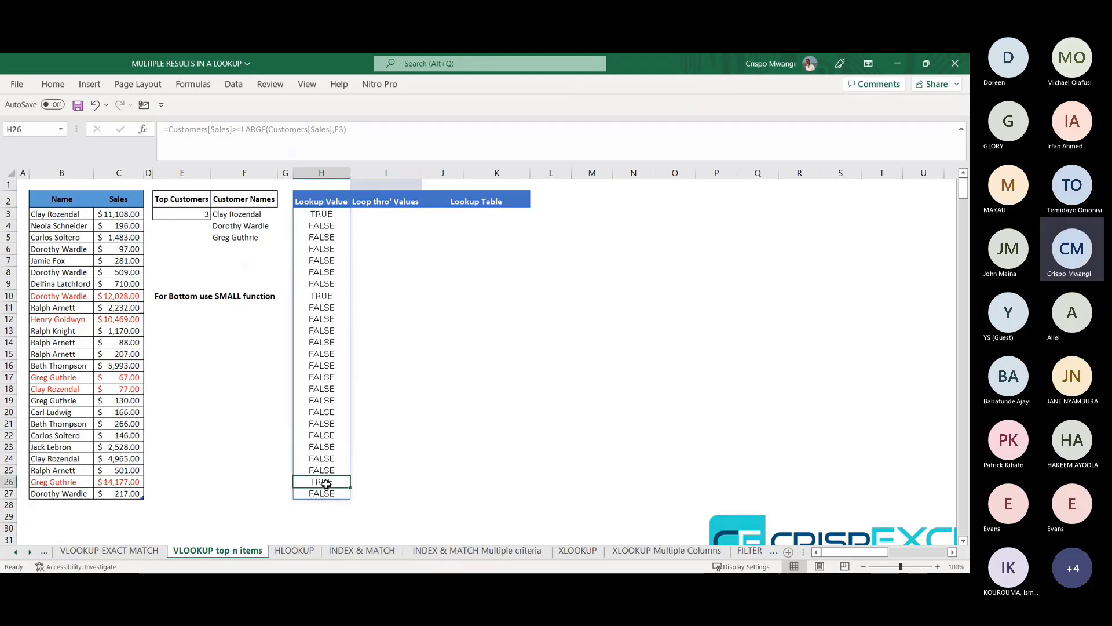
pyautogui.click(323, 215)
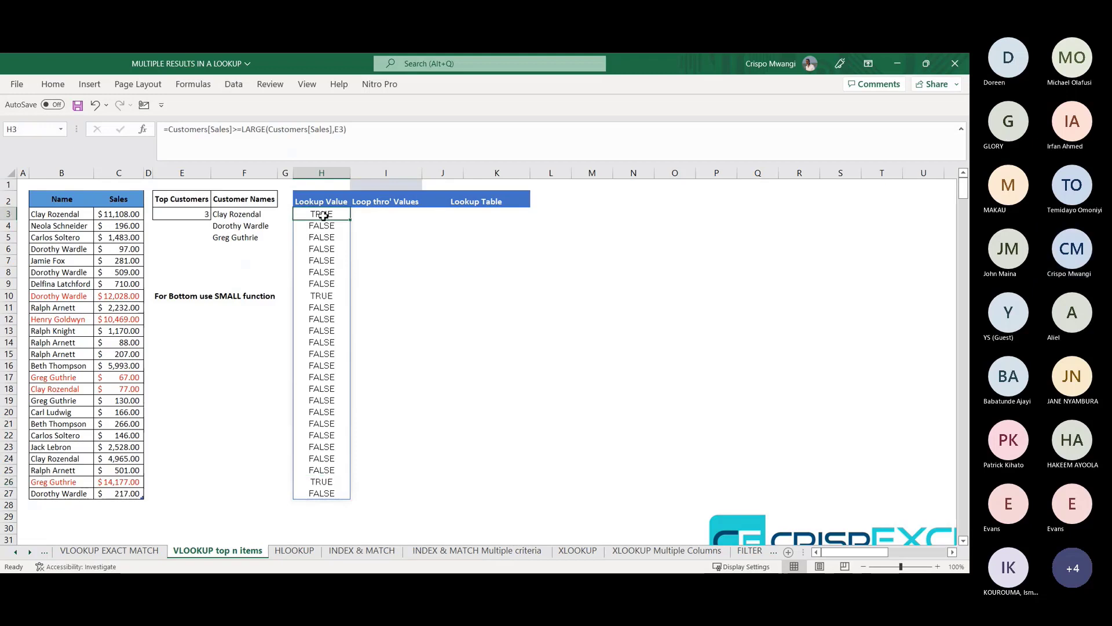
# Step: Remove the equals sign from the >= comparison in the H3 formula, put it back and re-enter the formula
pyautogui.click(124, 214)
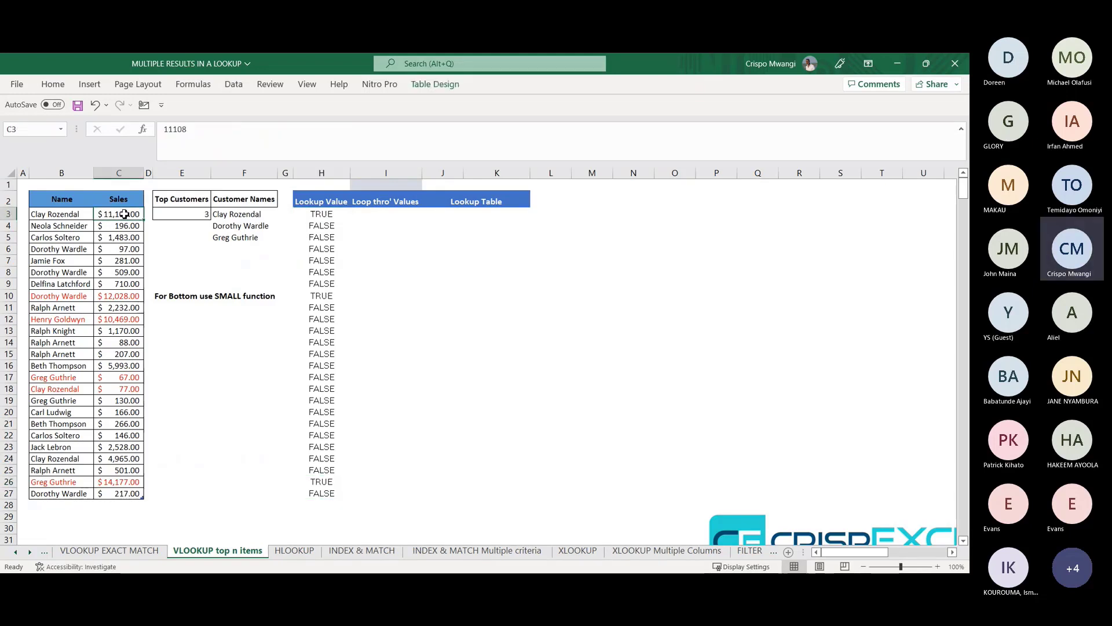
pyautogui.click(319, 214)
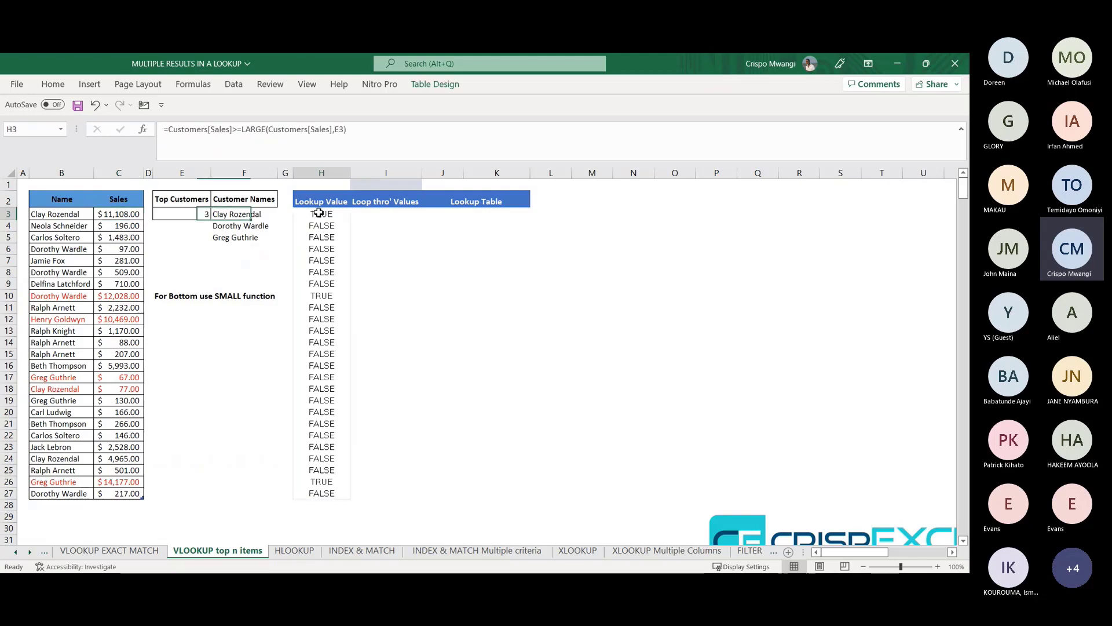
pyautogui.click(241, 129)
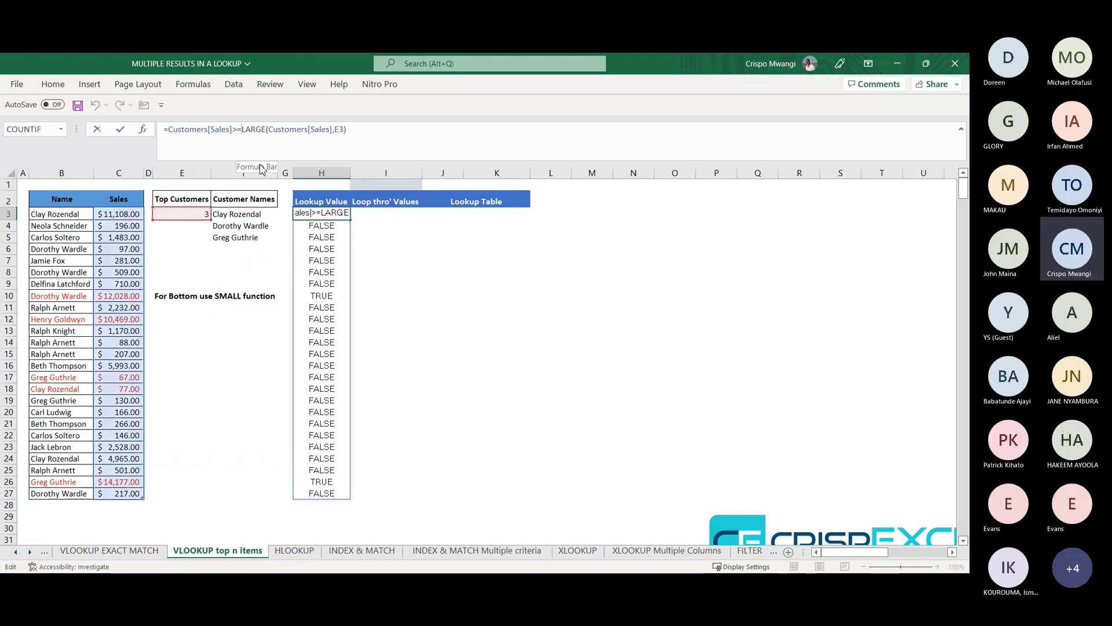
pyautogui.press('BackSpace')
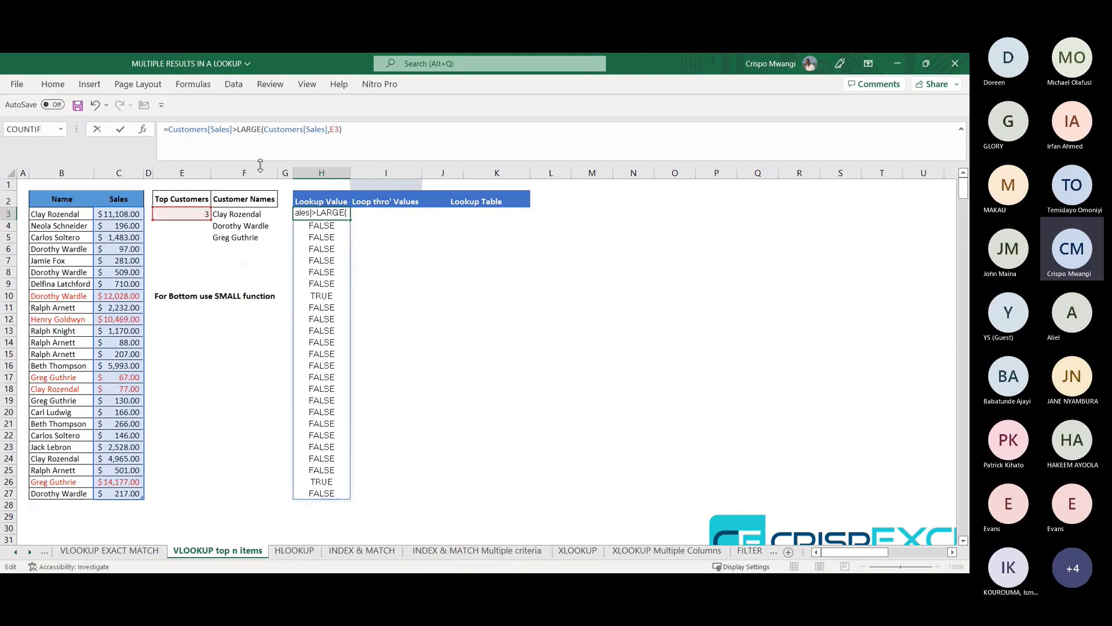
pyautogui.write('=')
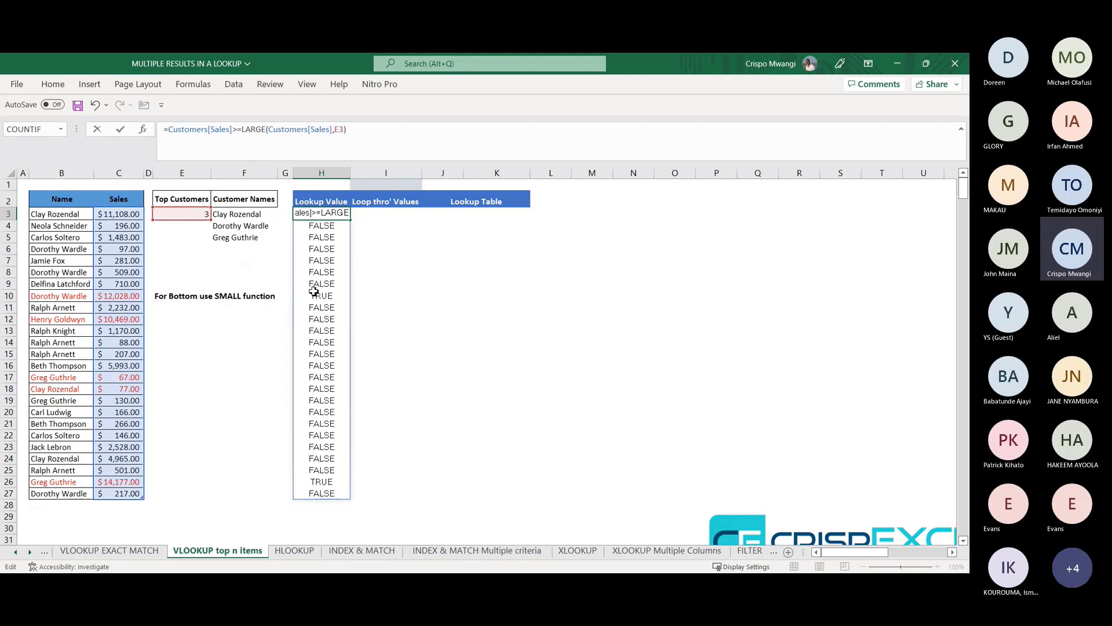
pyautogui.press('Return')
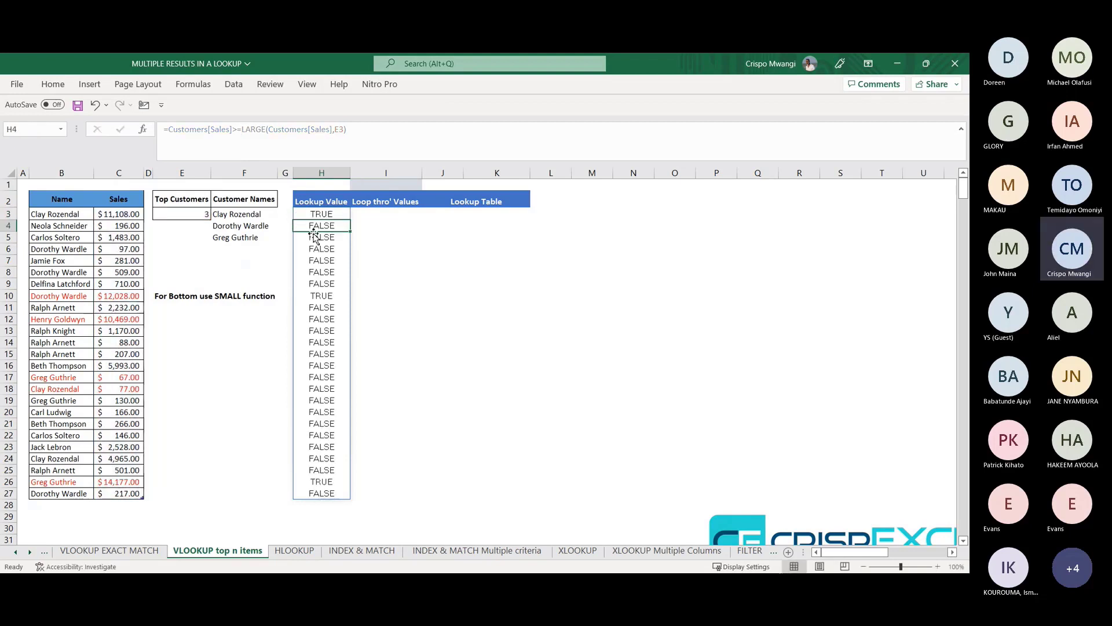
# Step: Extend the H3 formula to =IF(Customers[Sales]>=LARGE(Customers[Sales],E3),ROW(Customers[Sales]),"") and enter it
pyautogui.click(323, 214)
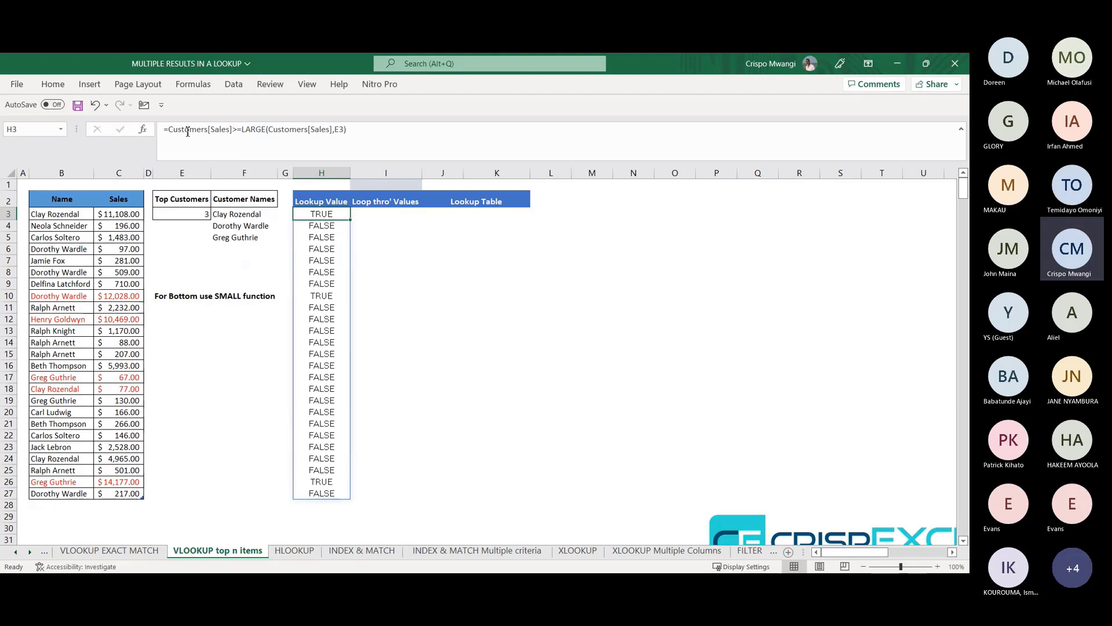
pyautogui.click(168, 130)
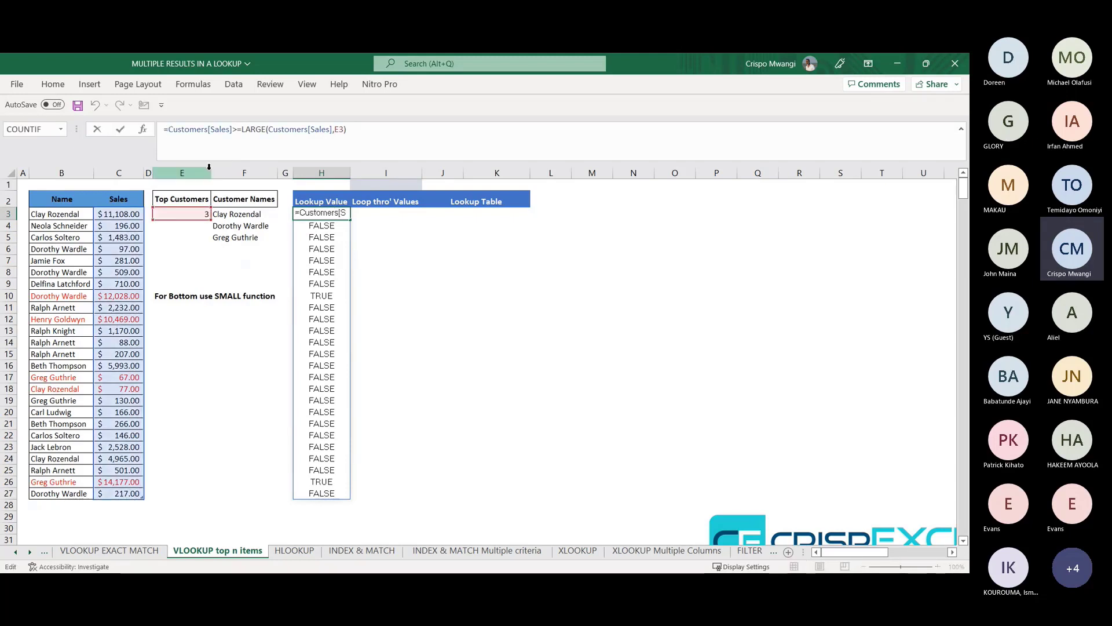
pyautogui.write('(')
pyautogui.write('(')
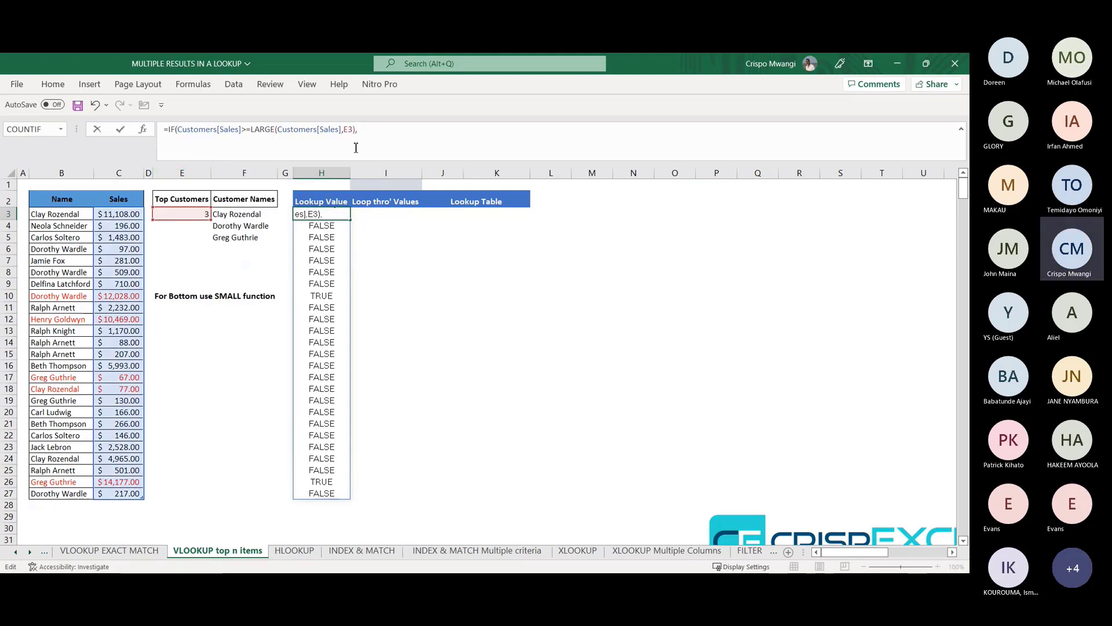
pyautogui.write('ROW')
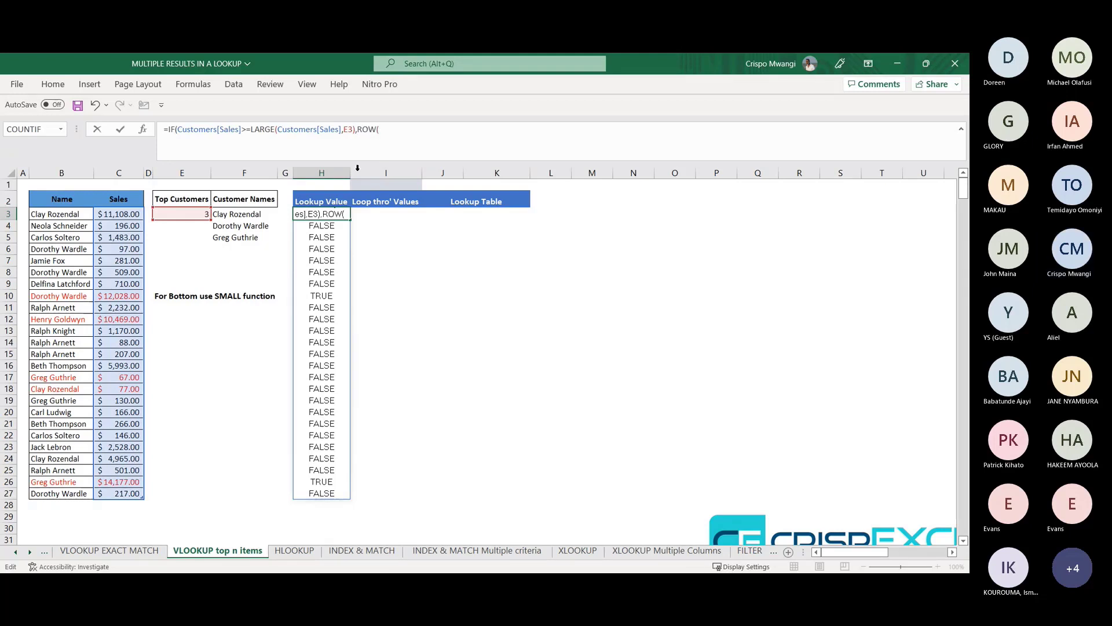
pyautogui.write('(')
pyautogui.click(117, 192)
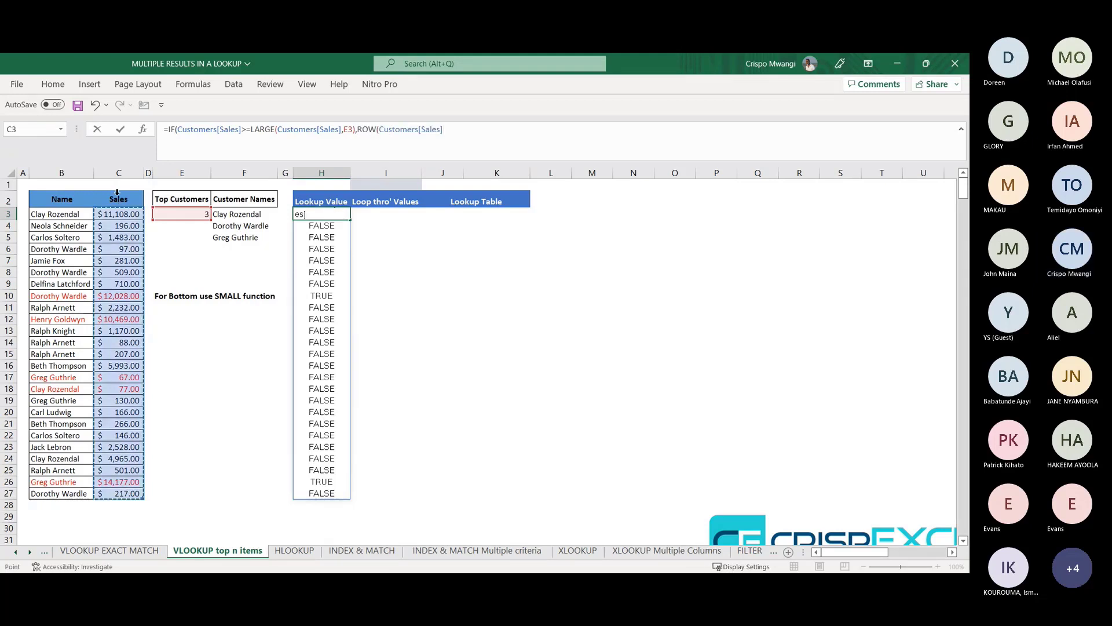
pyautogui.write(')')
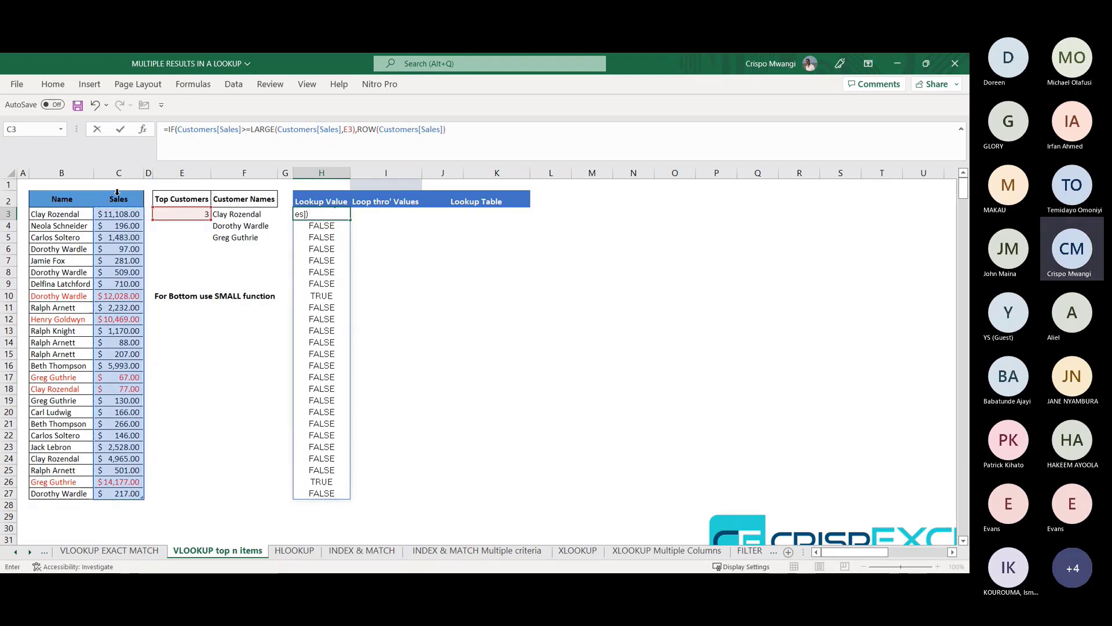
pyautogui.write(',"")')
pyautogui.hotkey('ctrl', 'shift', 'Return')
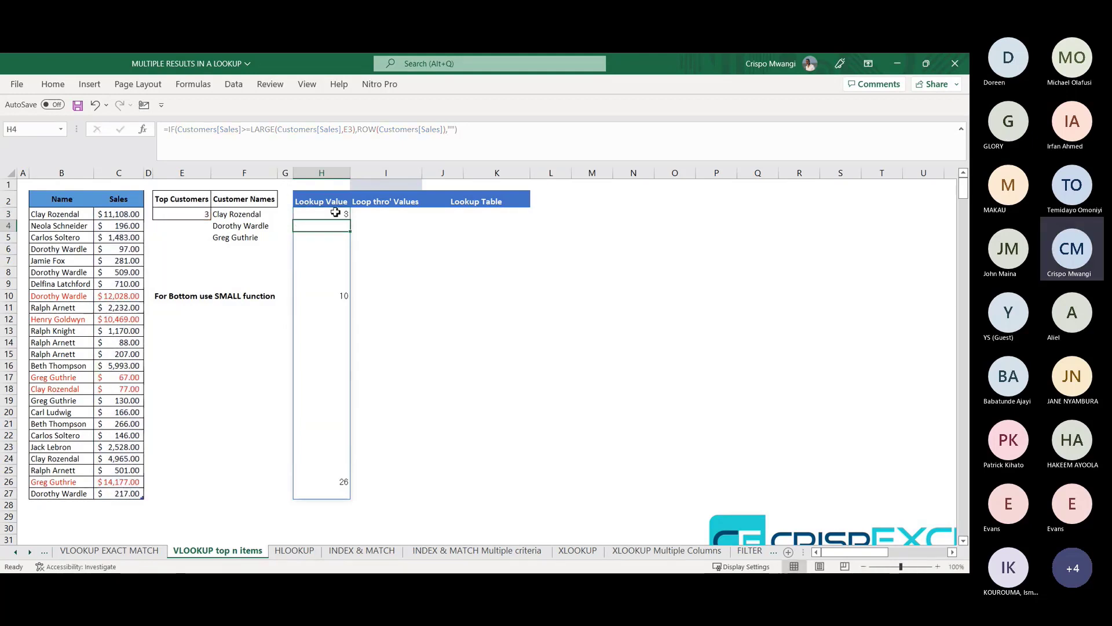
# Step: Check the row numbers spilled under Lookup Value in H10 and H26 against the matching sales rows
pyautogui.click(94, 215)
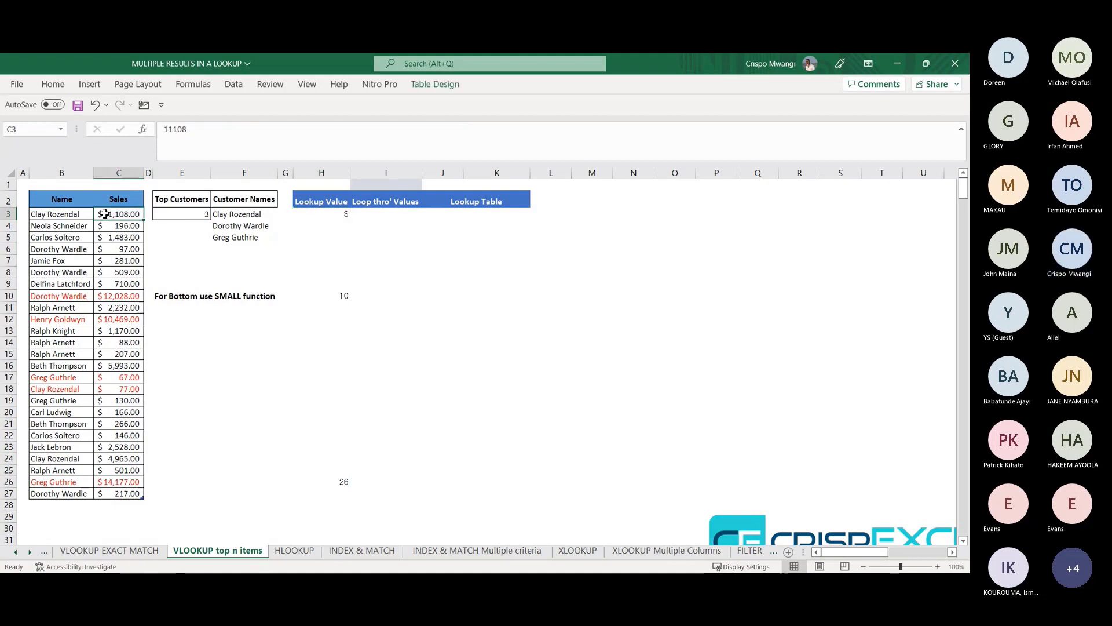
pyautogui.click(346, 296)
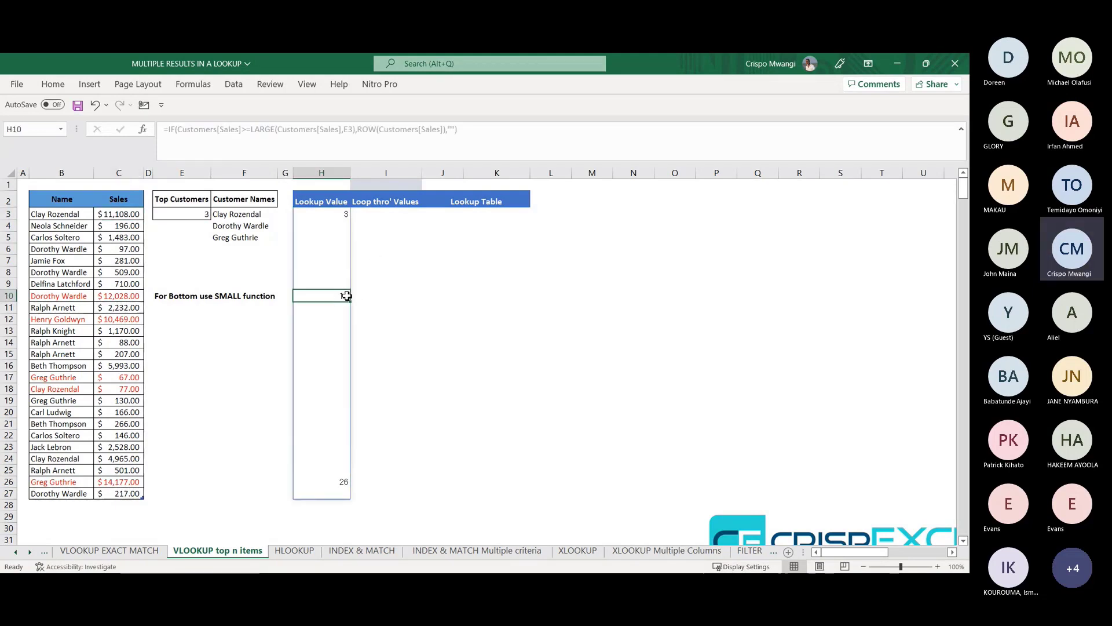
pyautogui.click(344, 483)
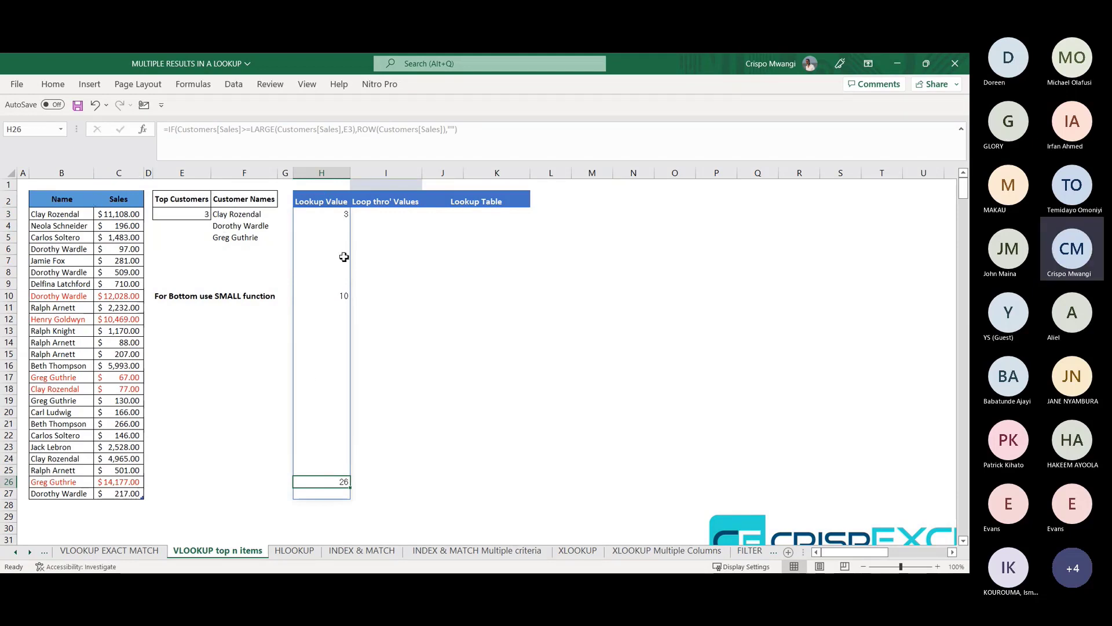
# Step: Open the F3 formula in the Advanced Formula Environment and widen the pane to show its full structure
pyautogui.click(229, 215)
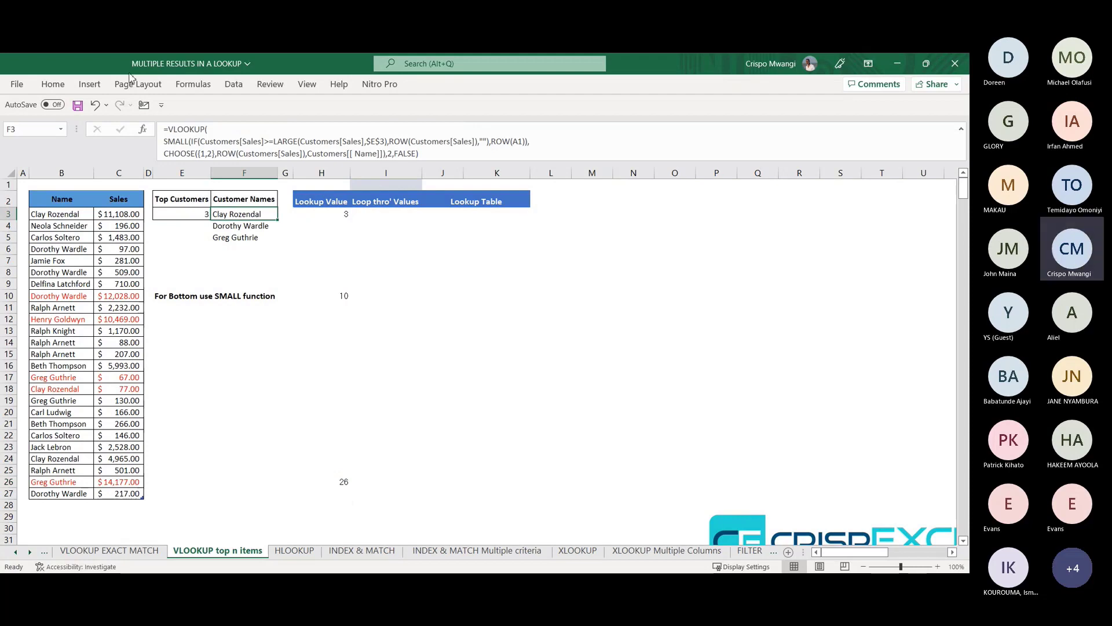
pyautogui.click(53, 85)
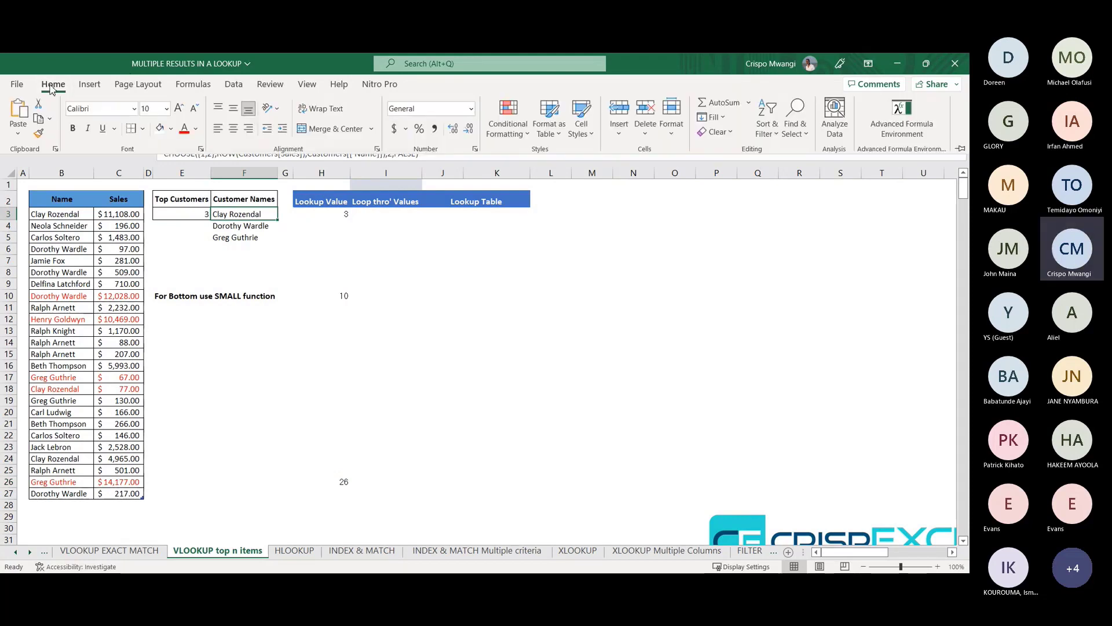
pyautogui.click(929, 134)
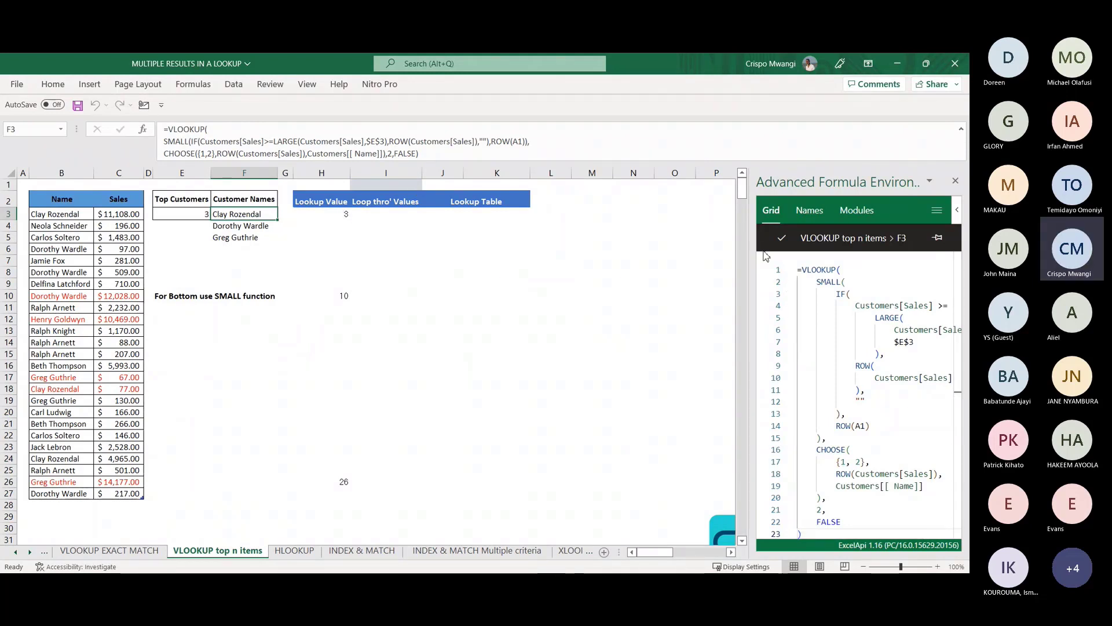
pyautogui.moveTo(752, 259); pyautogui.dragTo(572, 258)
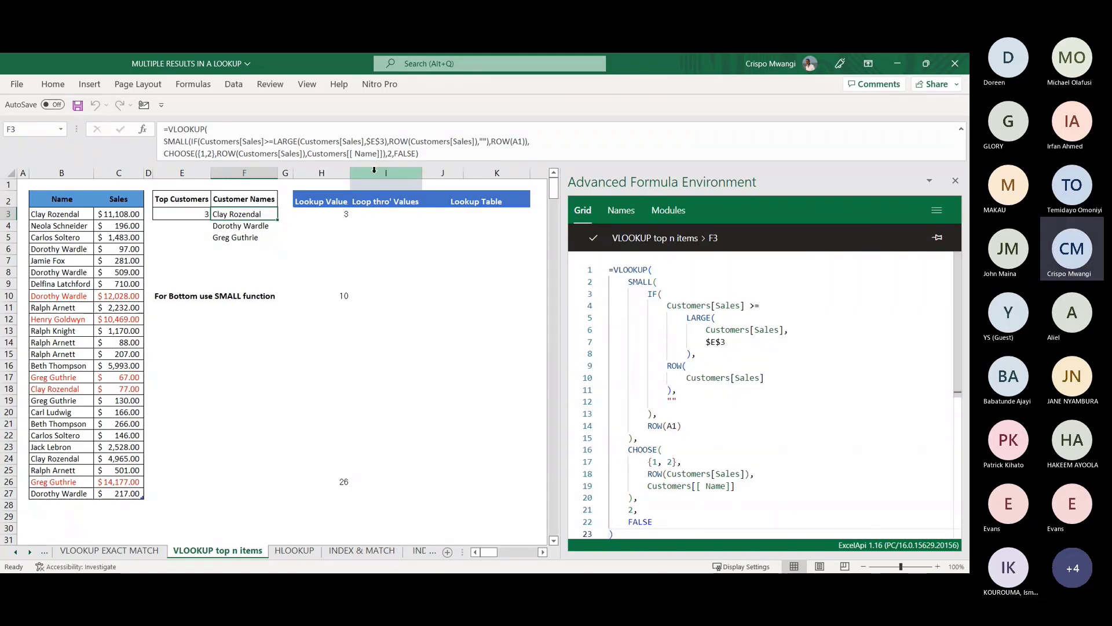
# Step: Enter 2 in I1, above the Loop thro' Values header, to fill in the helper columns
pyautogui.click(395, 185)
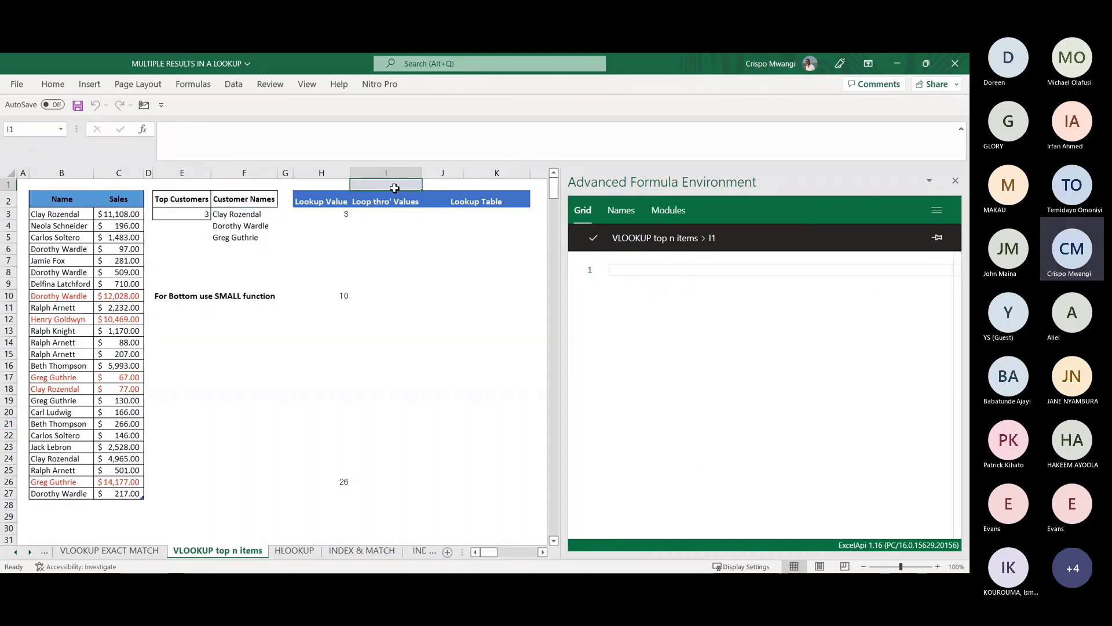
pyautogui.write('2')
pyautogui.press('Return')
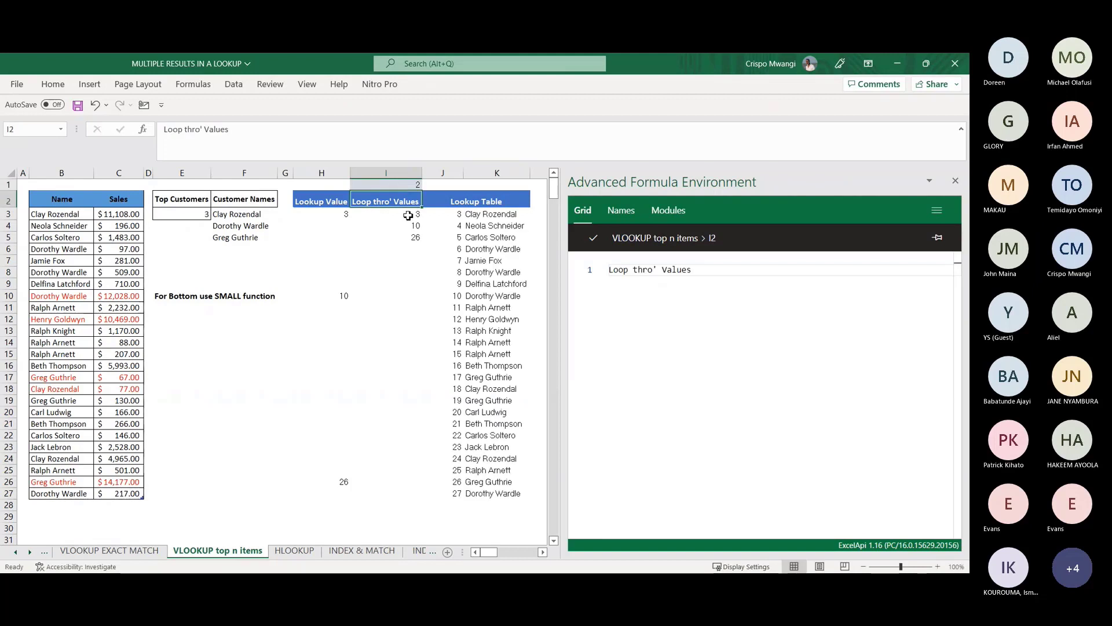
# Step: Examine the SMALL formulas in I3 to I5 and the CHOOSE formula behind the Lookup Table in J3
pyautogui.click(409, 216)
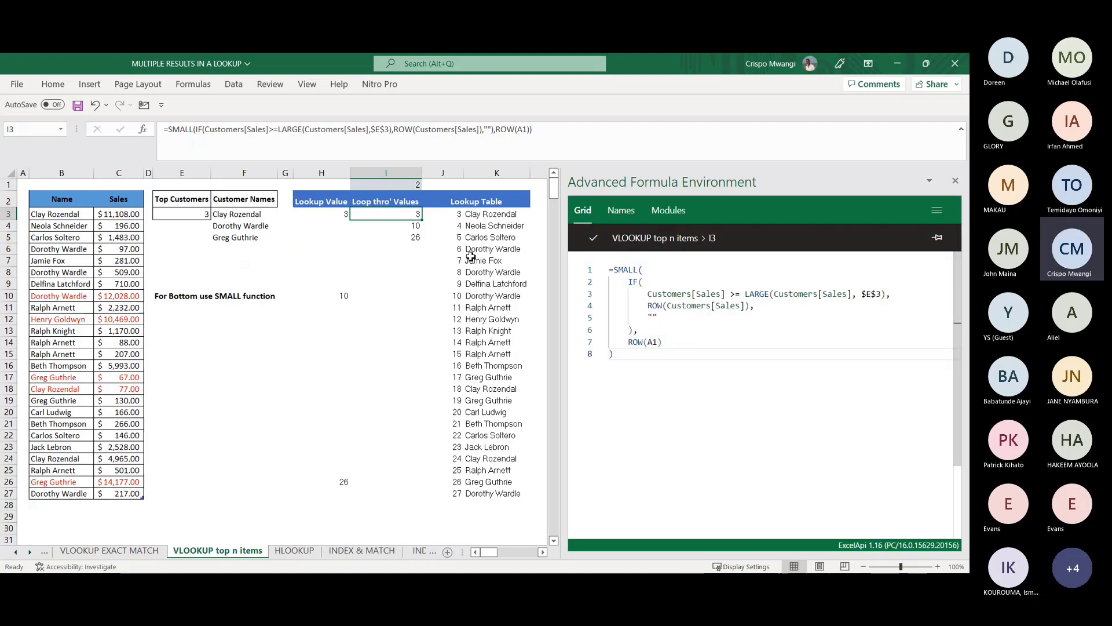
pyautogui.click(407, 224)
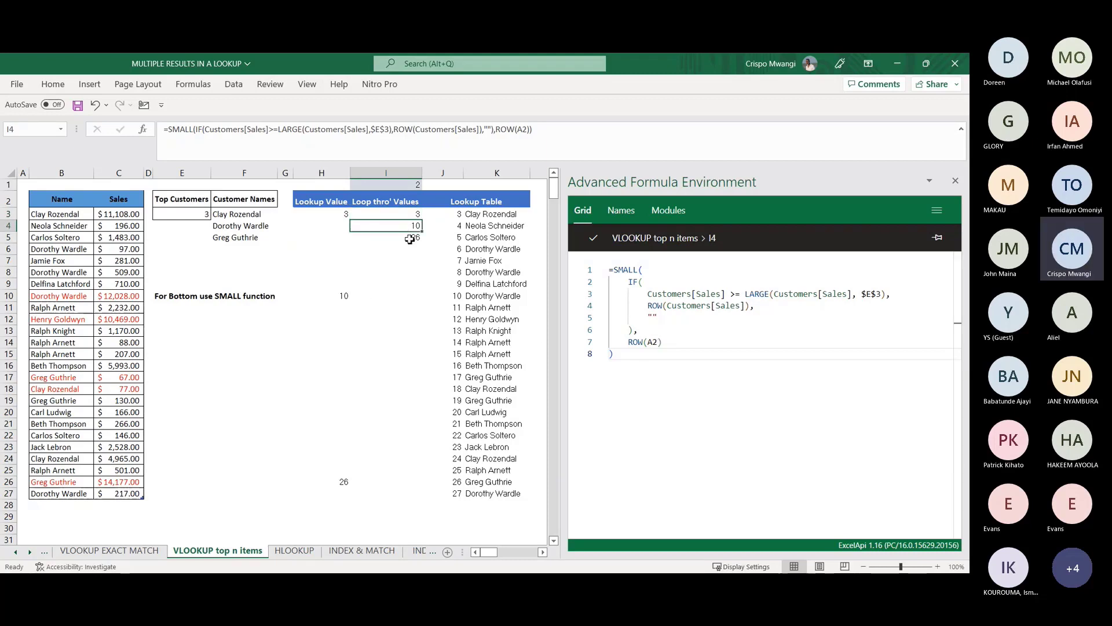
pyautogui.click(409, 237)
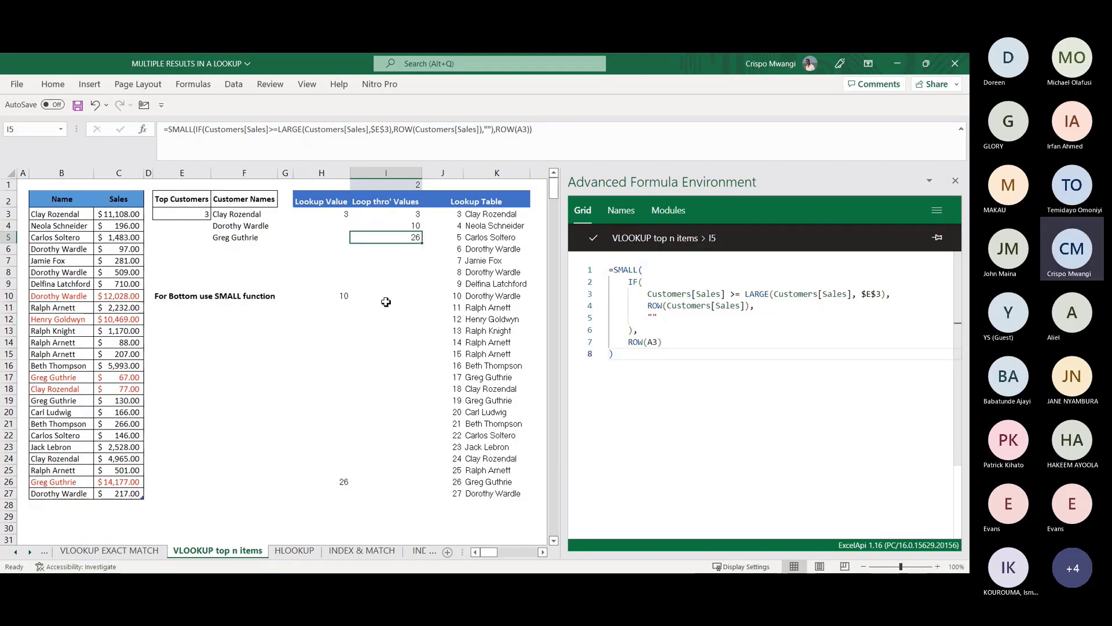
pyautogui.click(405, 218)
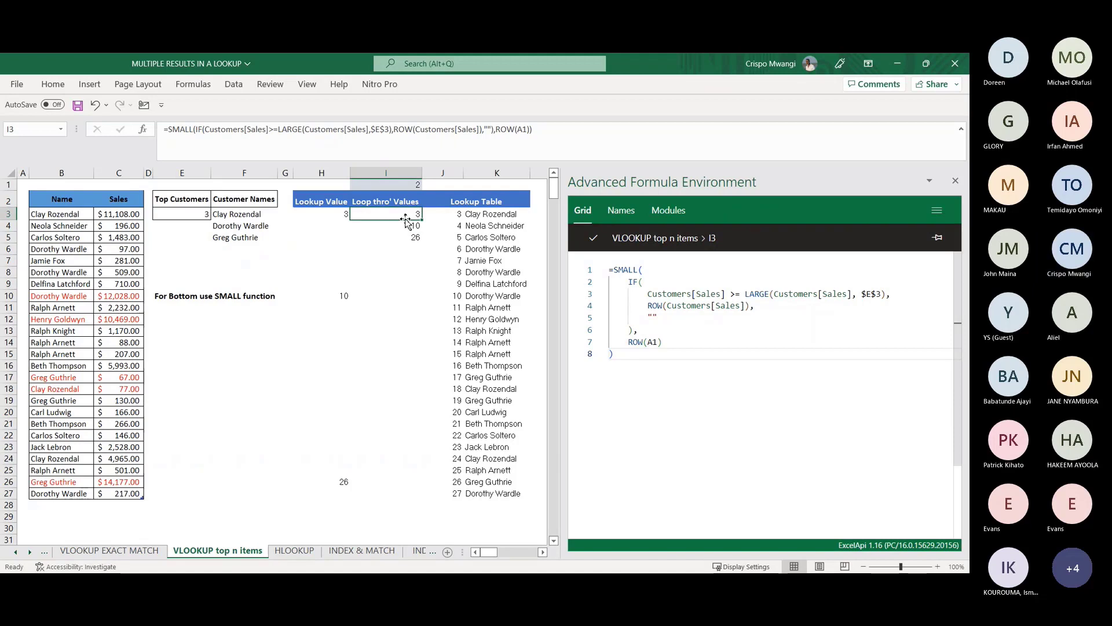
pyautogui.click(460, 217)
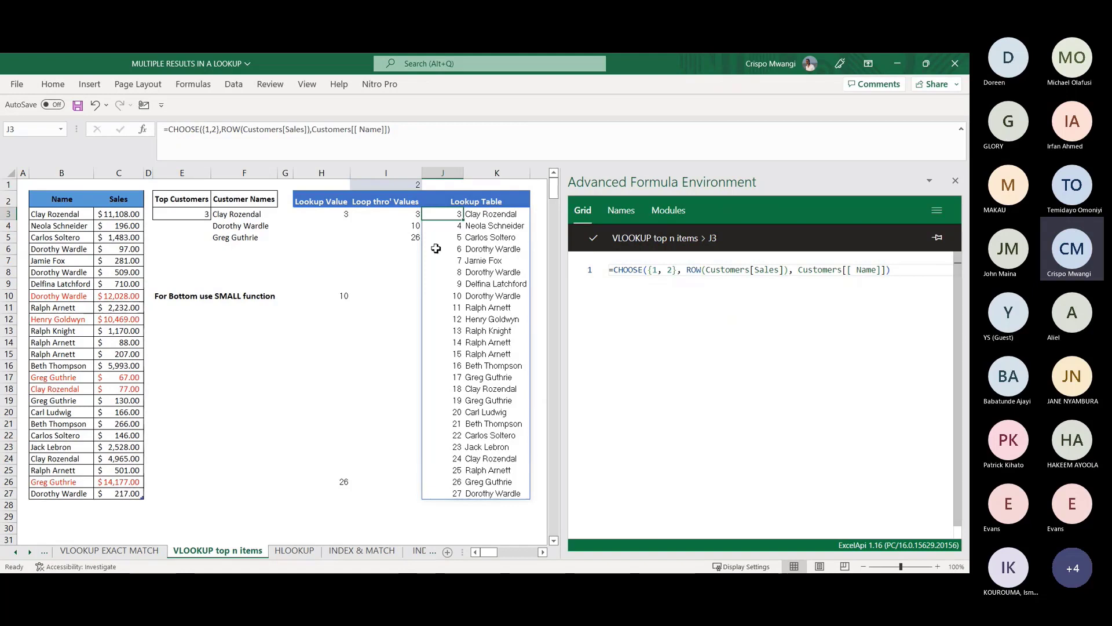
# Step: Review the complete VLOOKUP formula in F3 and close the Advanced Formula Environment
pyautogui.click(224, 214)
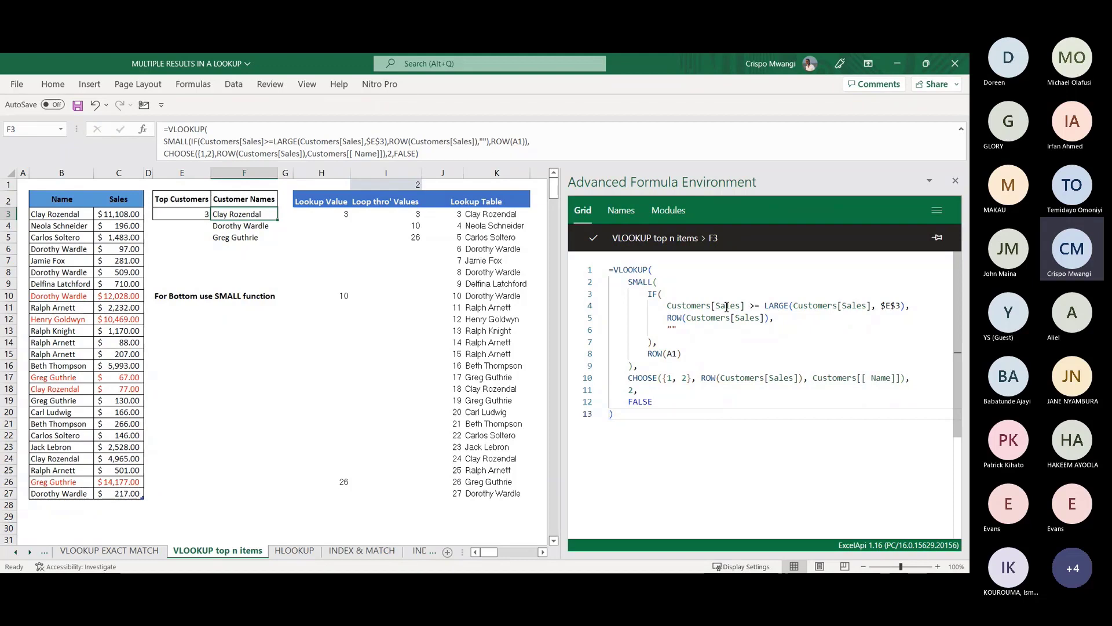
pyautogui.moveTo(727, 307)
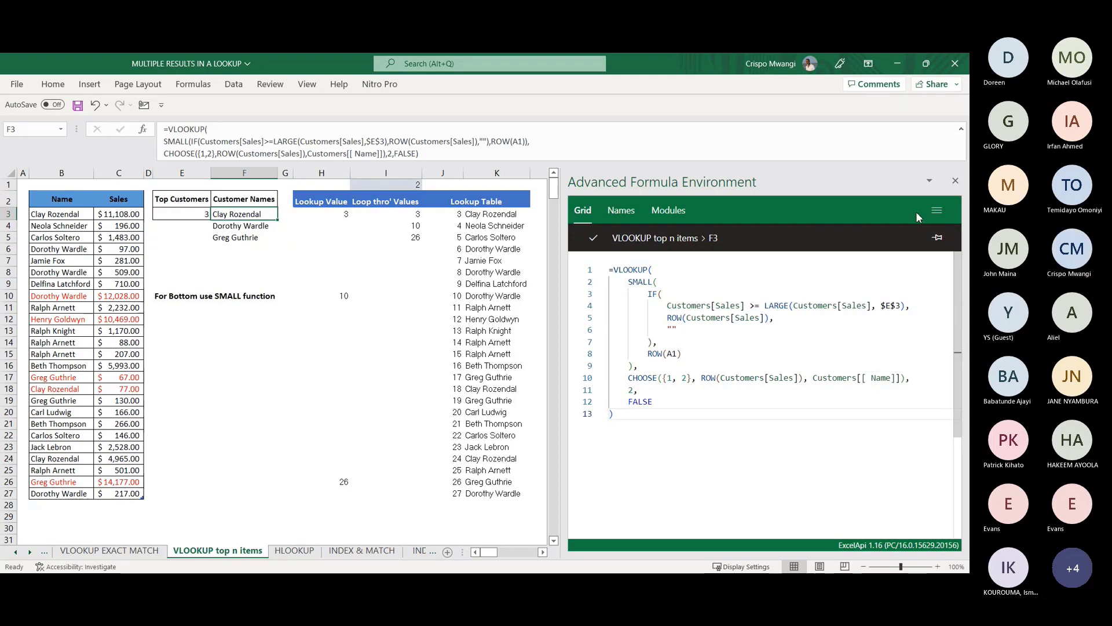
pyautogui.click(956, 183)
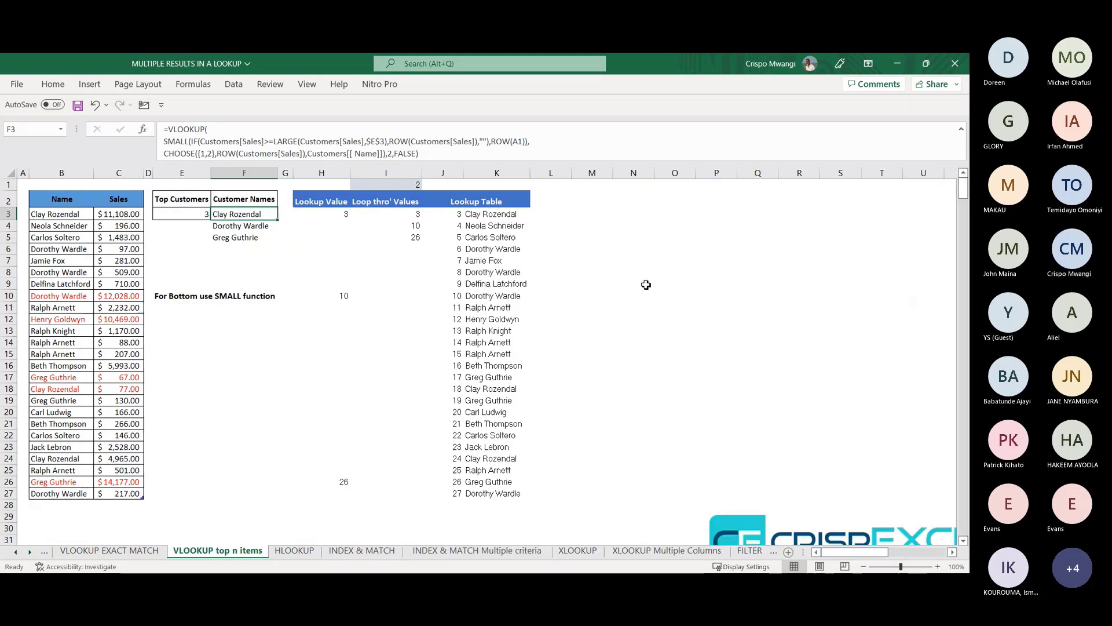
pyautogui.click(589, 299)
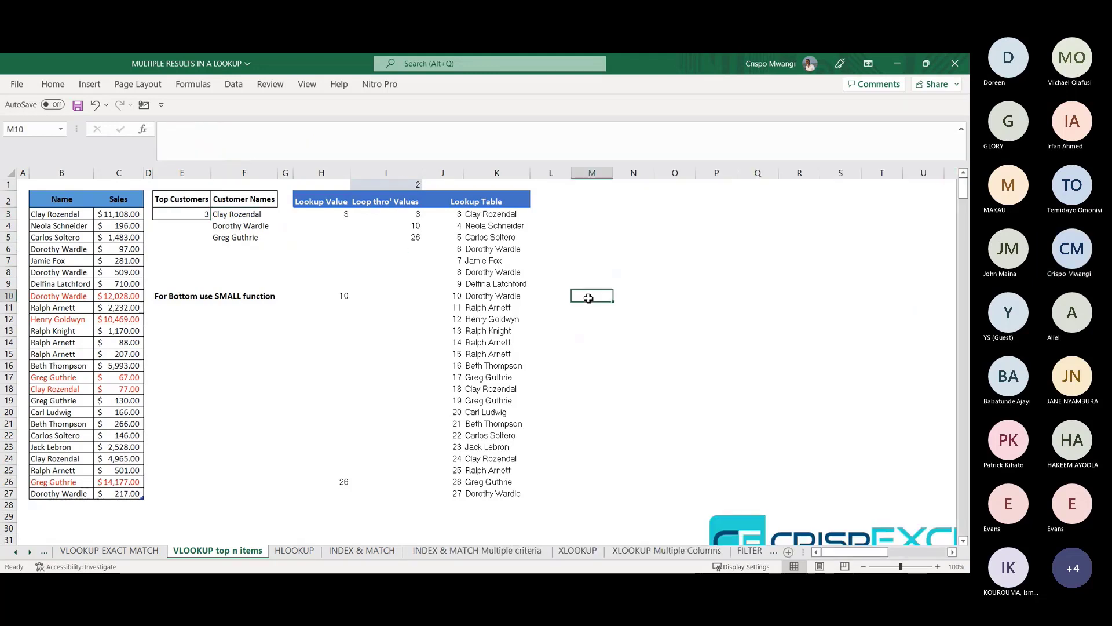
pyautogui.click(320, 378)
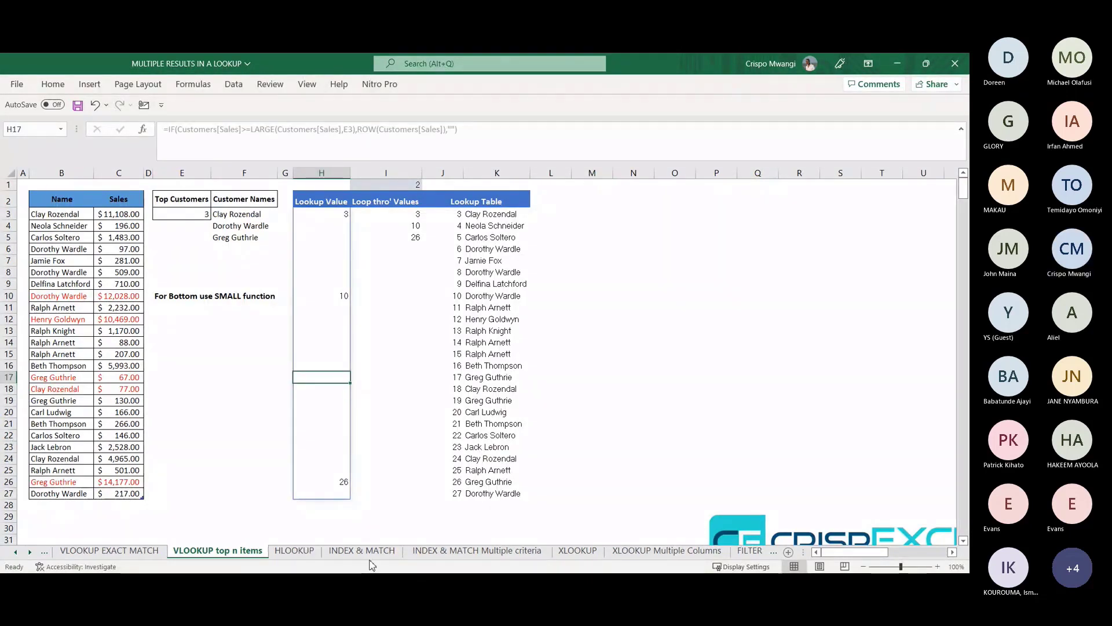
# Step: Switch to the HLOOKUP sheet with the Least Expensive Supplier example, checking back once on the VLOOKUP top n items sheet
pyautogui.click(293, 551)
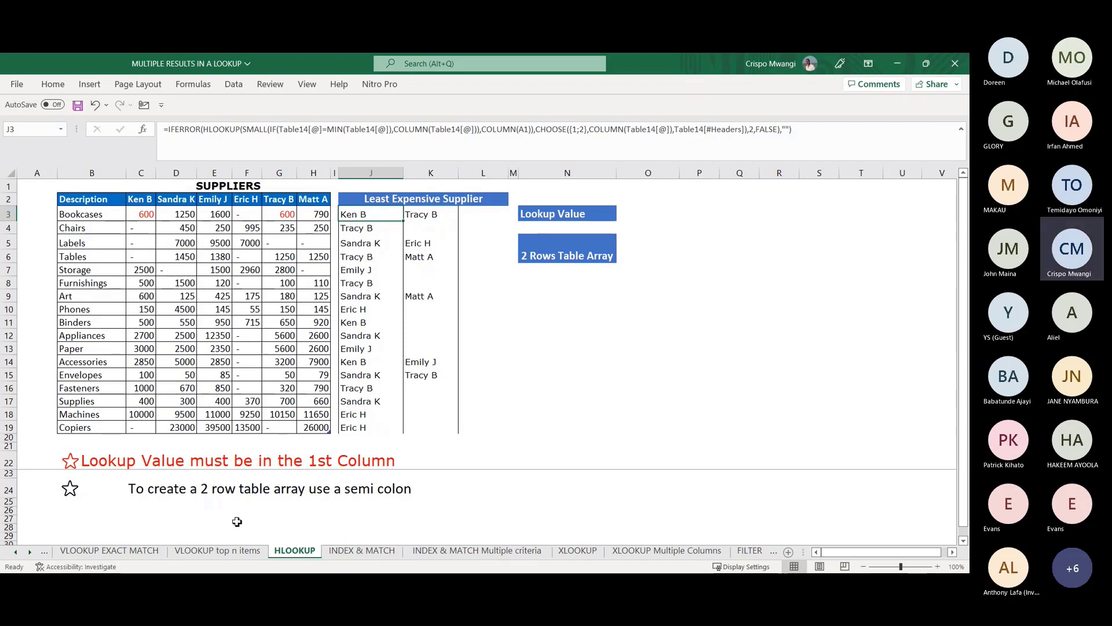
pyautogui.click(222, 552)
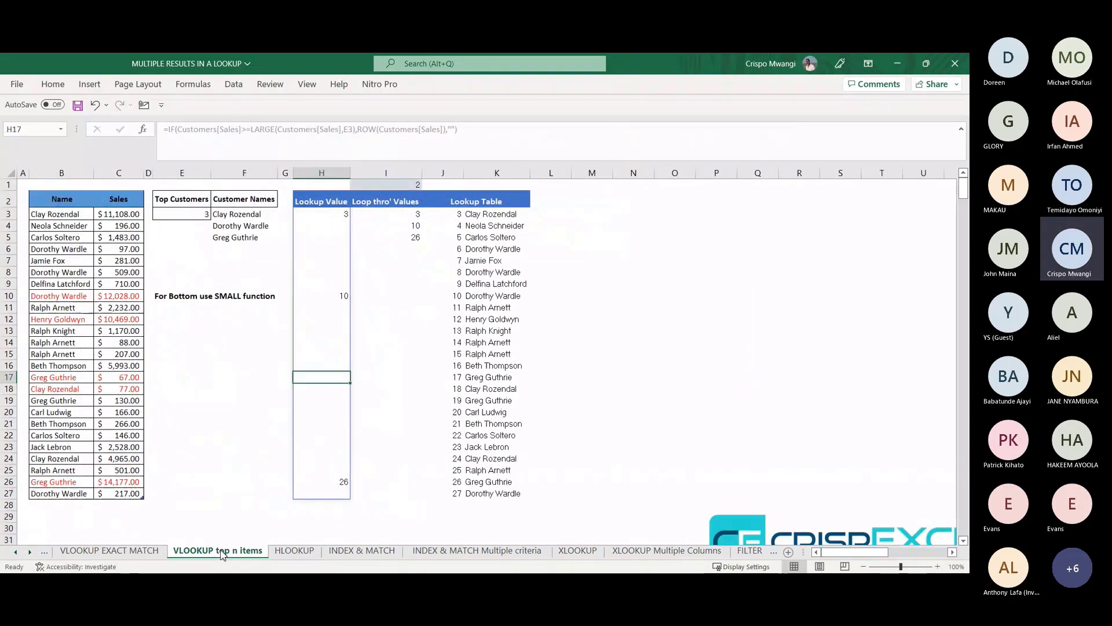
pyautogui.click(296, 553)
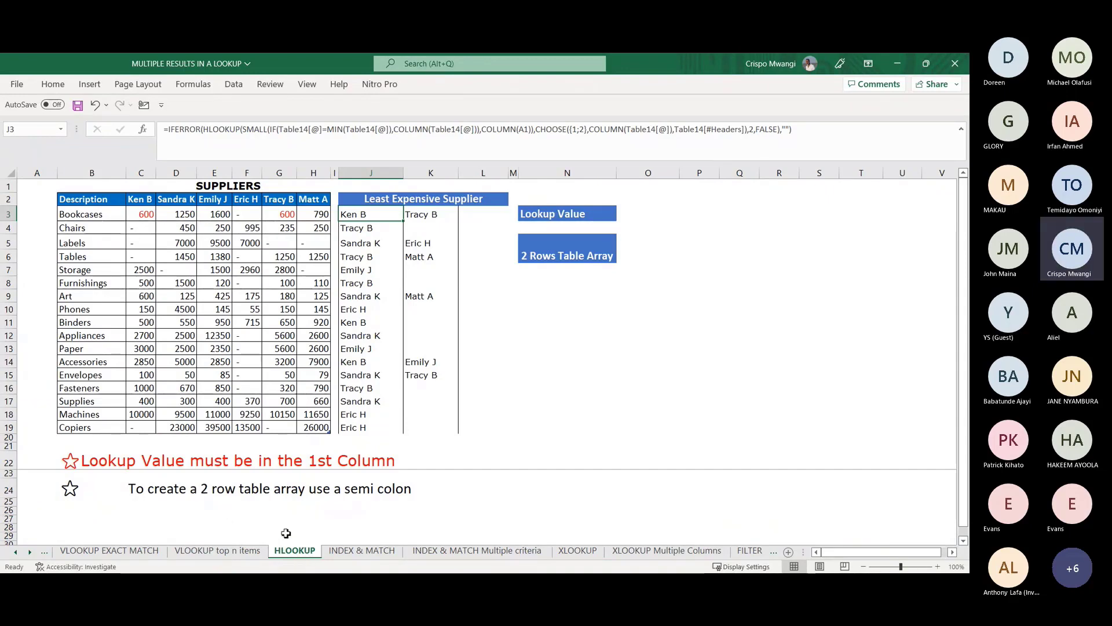
# Step: Recheck the VLOOKUP top n items sheet, and examine the Bookcases row prices on the HLOOKUP sheet for the lowest ones
pyautogui.click(200, 553)
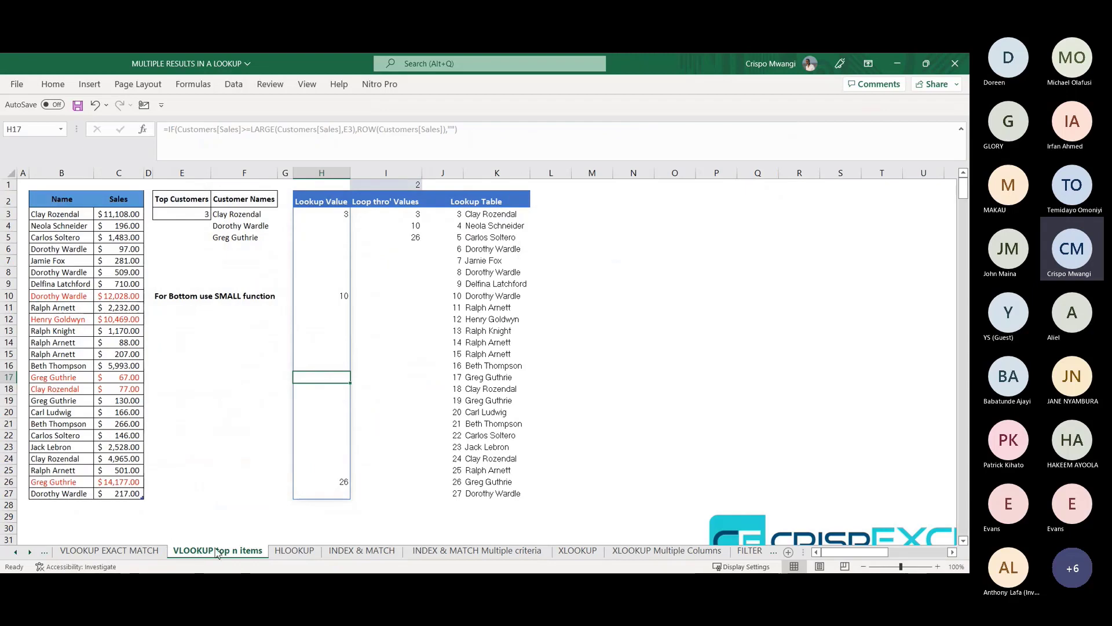
pyautogui.click(299, 551)
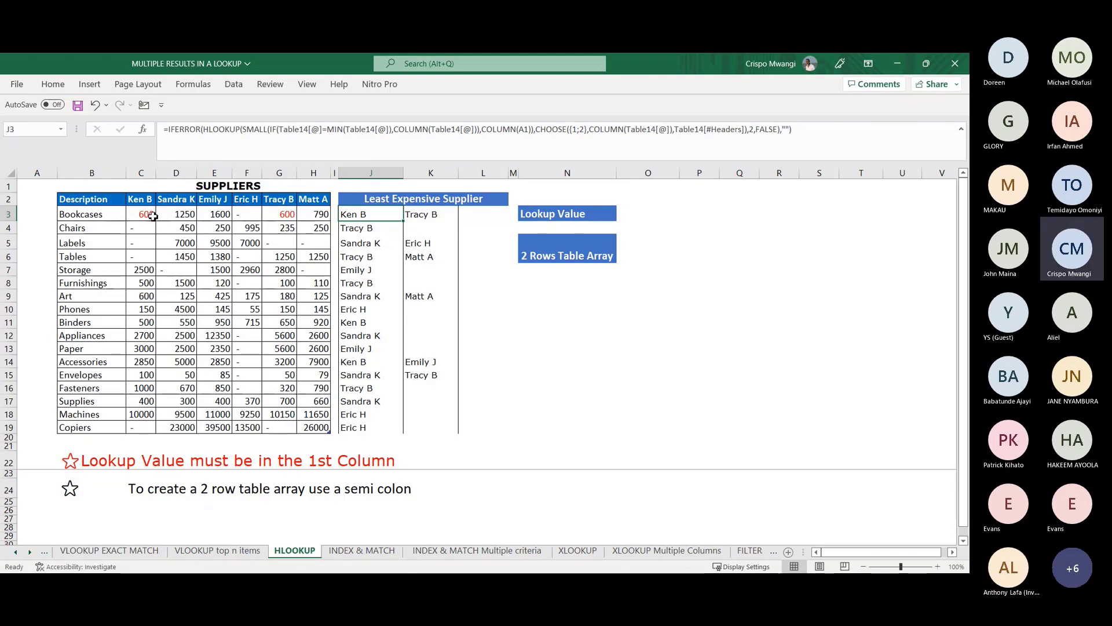
pyautogui.moveTo(151, 214); pyautogui.dragTo(308, 213)
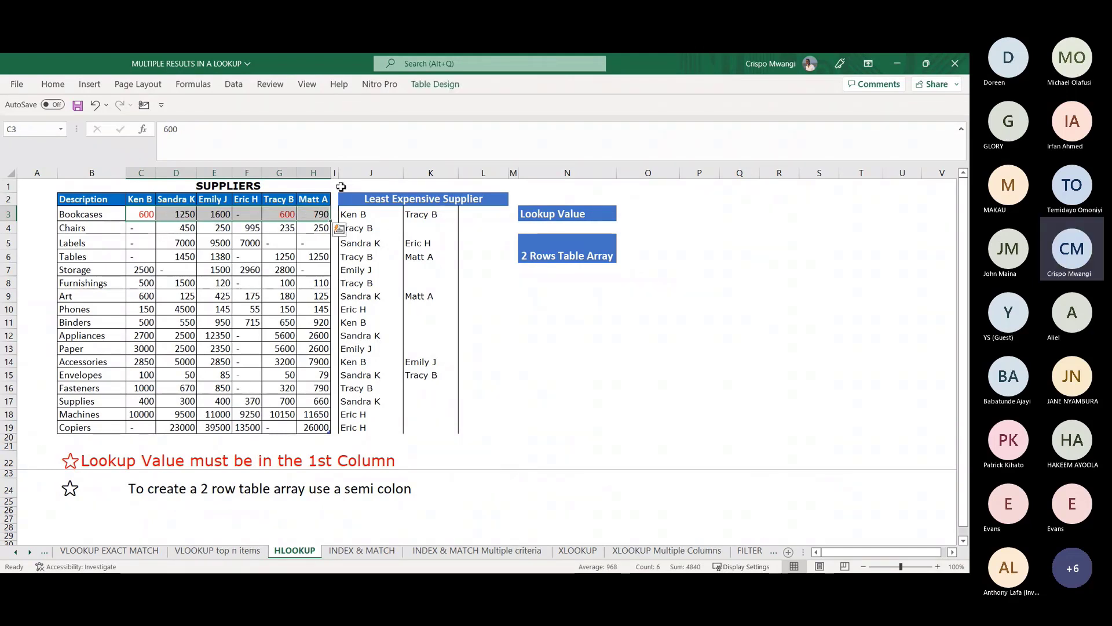
pyautogui.click(149, 216)
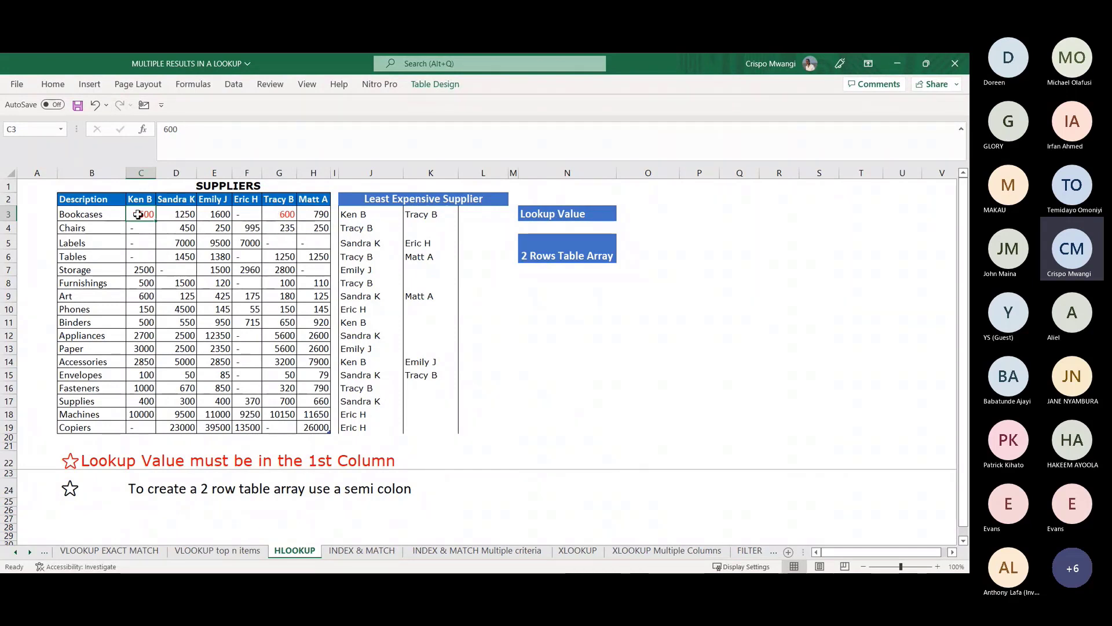
pyautogui.click(68, 215)
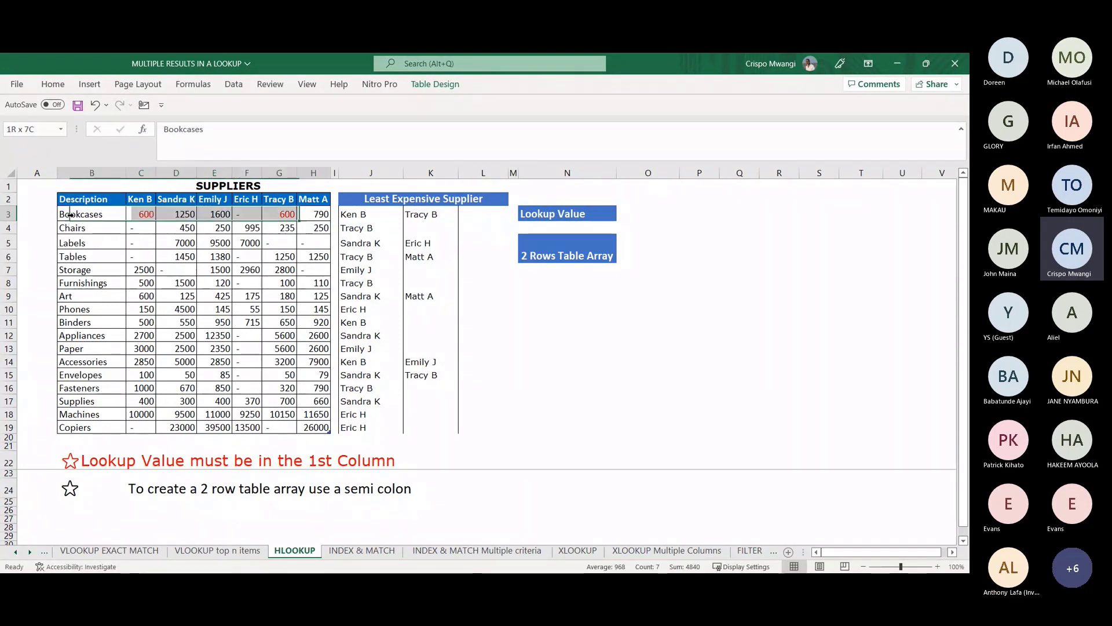
pyautogui.click(142, 215)
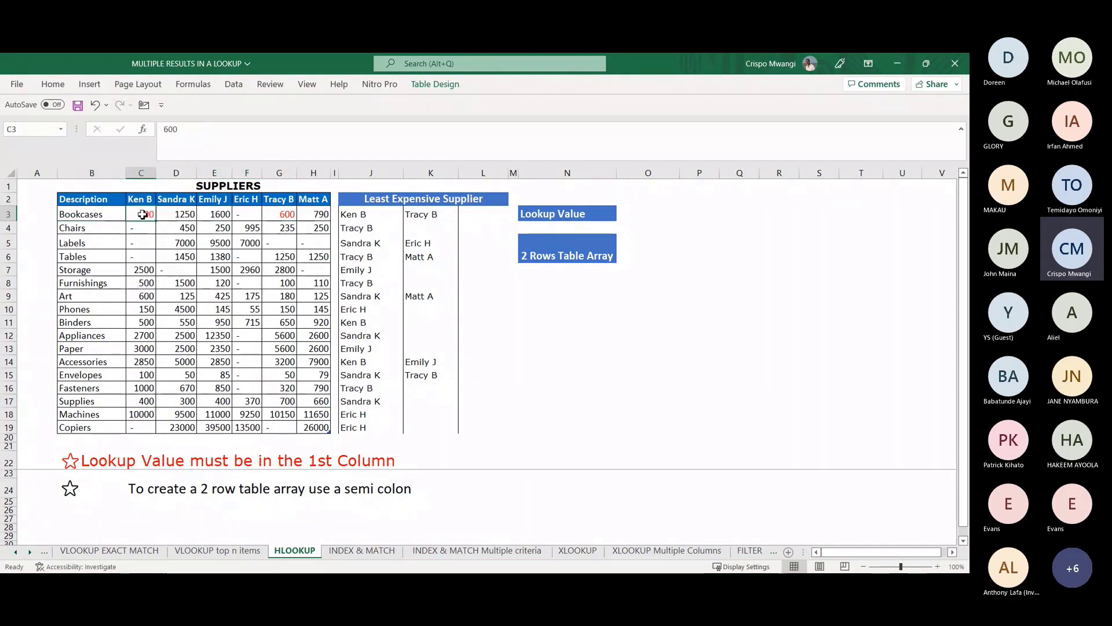
pyautogui.click(287, 217)
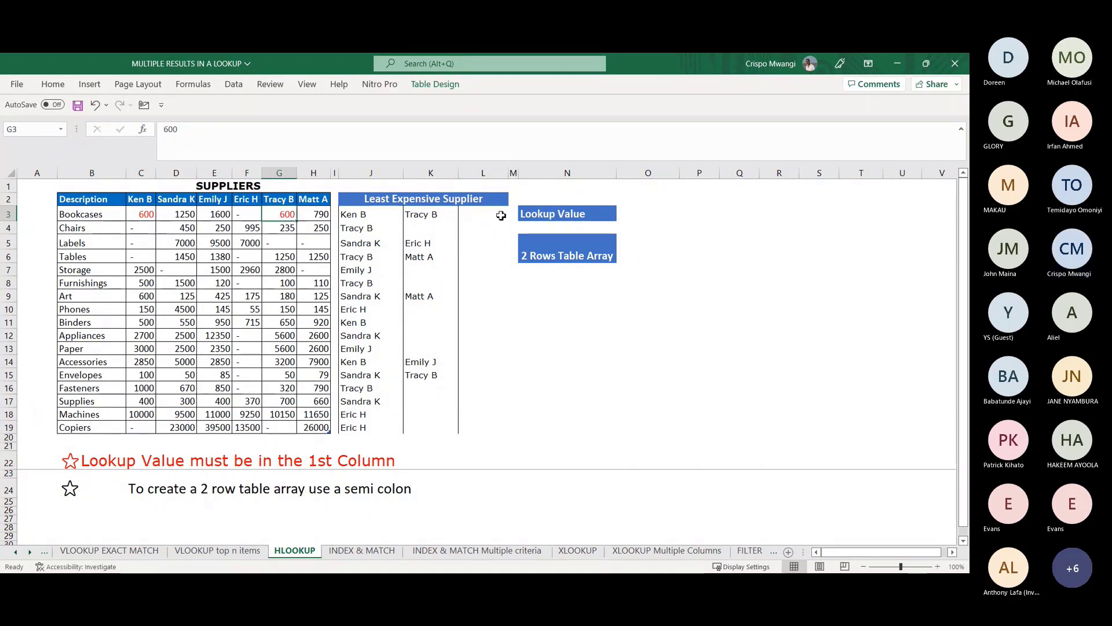
# Step: Enter =IF(Table14[@]=MIN(Table14[@]),COLUMN(Table14[@]),"") in O3 beside Lookup Value, referencing the Bookcases row
pyautogui.click(627, 215)
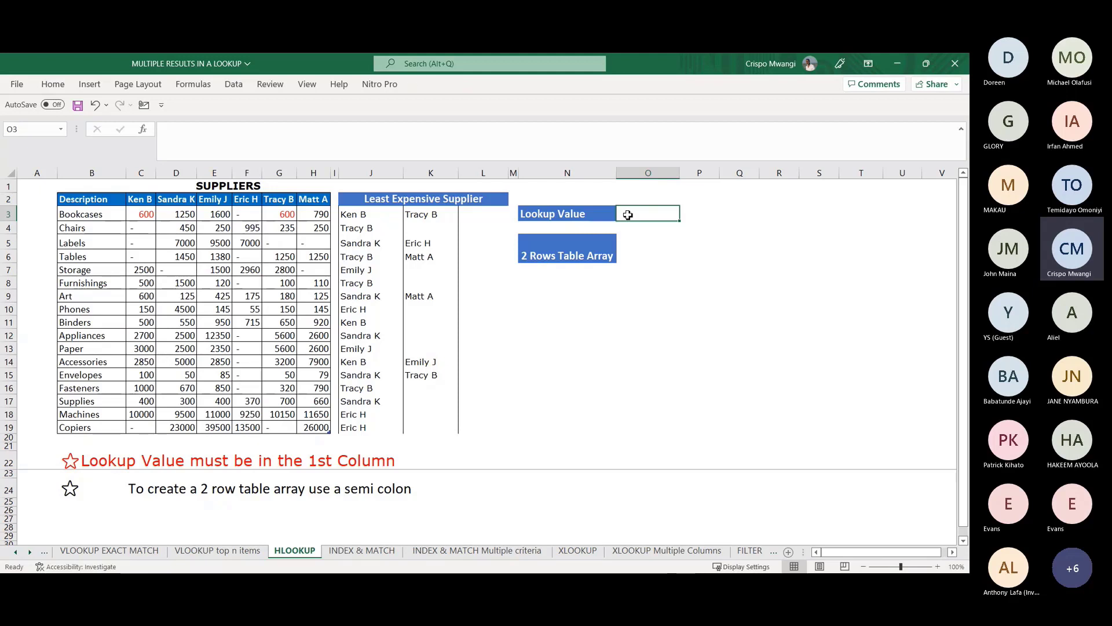
pyautogui.write('=')
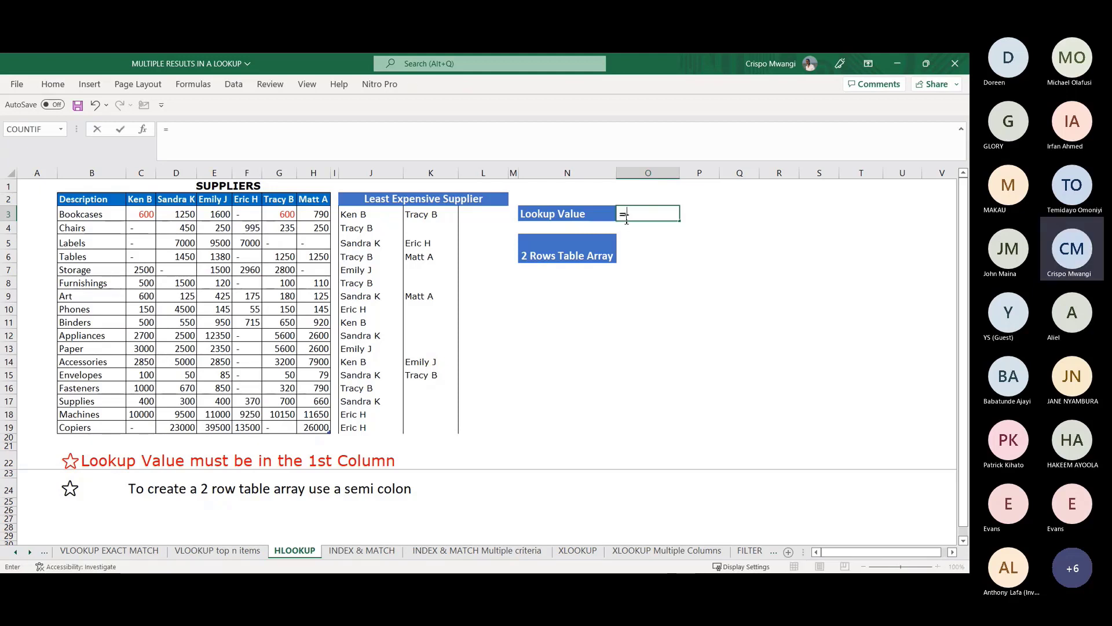
pyautogui.write('IF(')
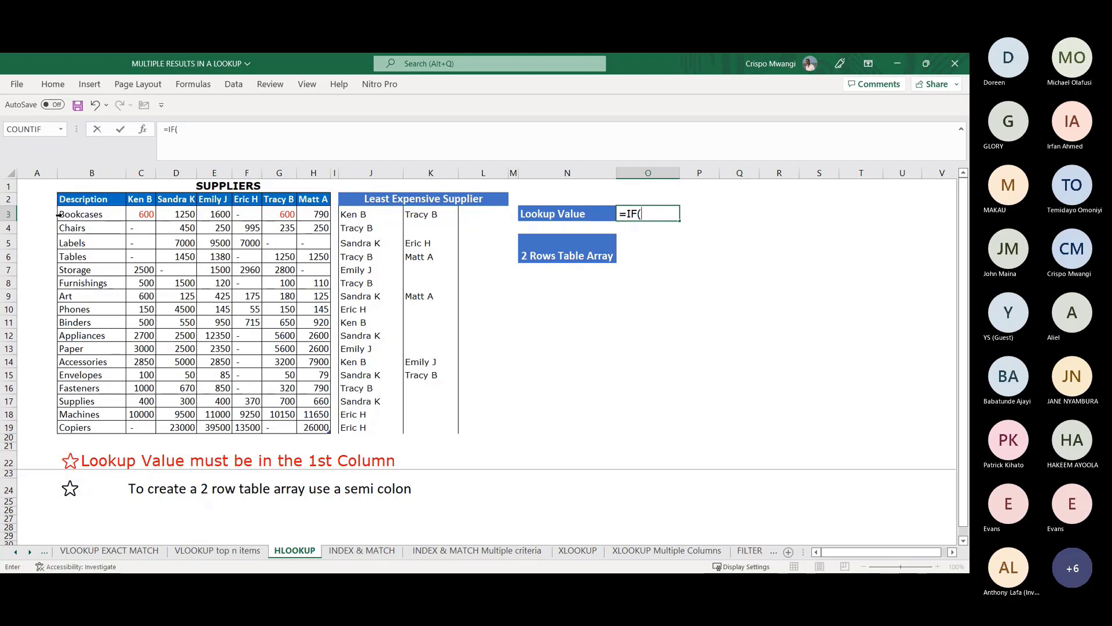
pyautogui.click(59, 215)
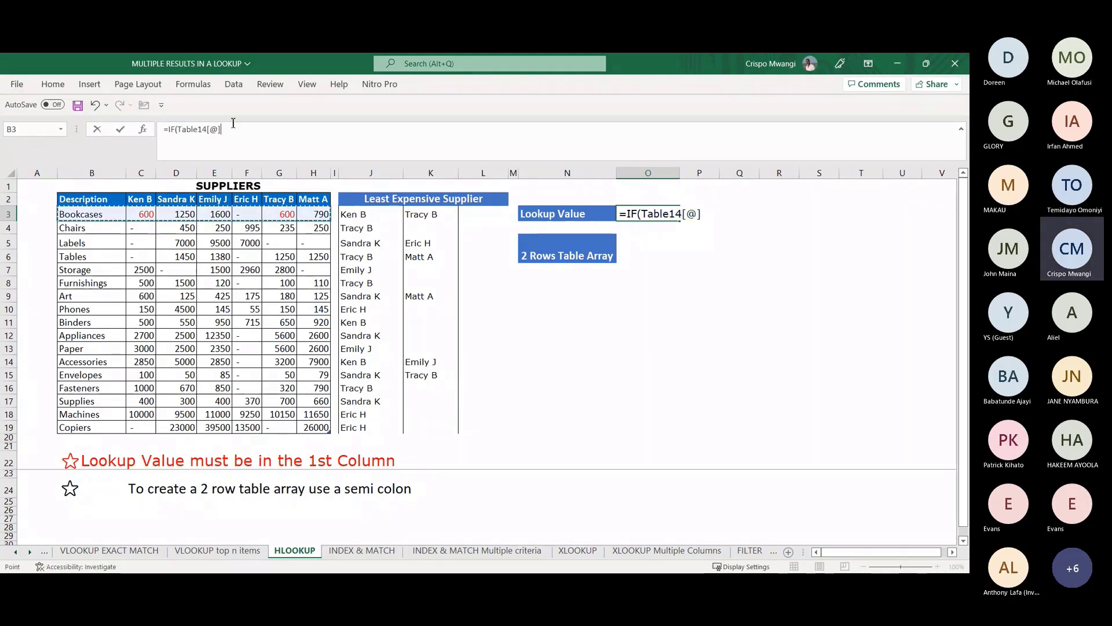
pyautogui.write('=MIN(')
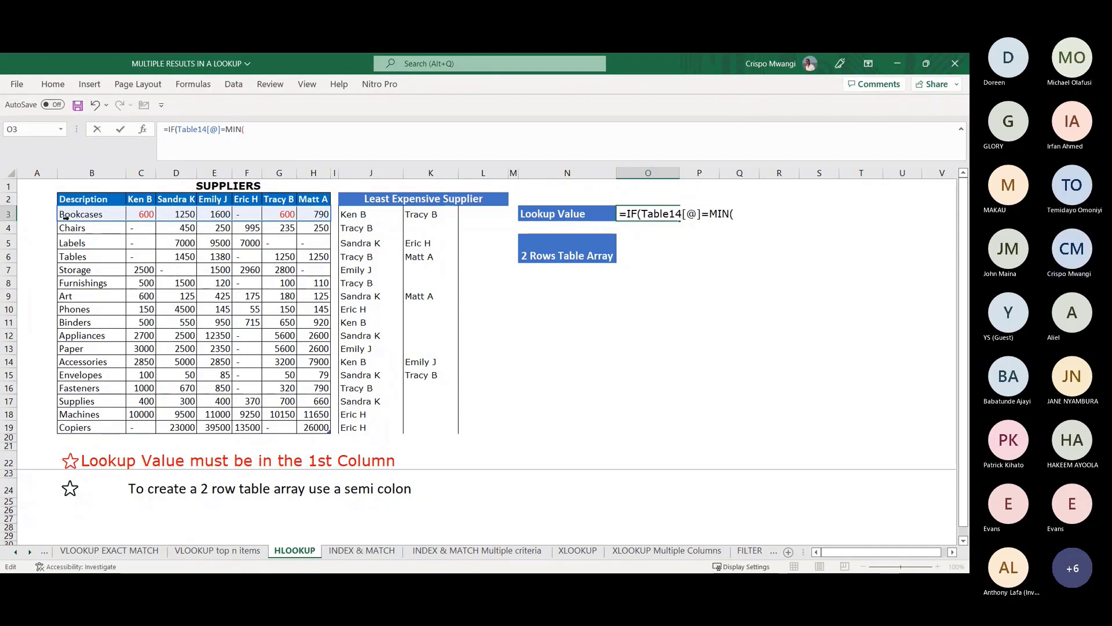
pyautogui.moveTo(66, 215); pyautogui.dragTo(319, 214)
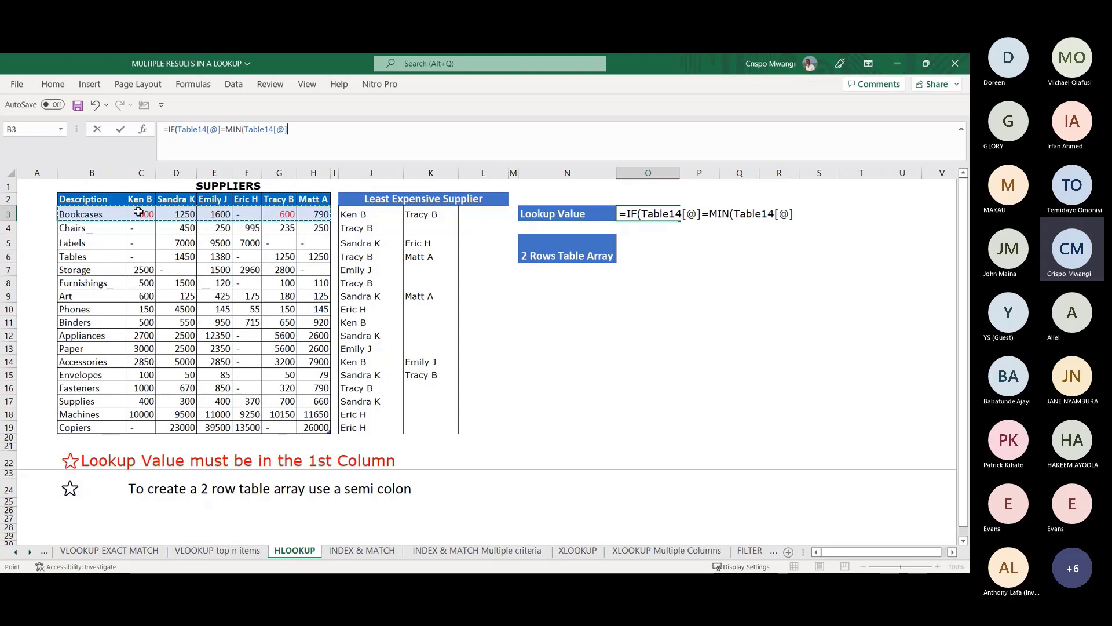
pyautogui.write('),')
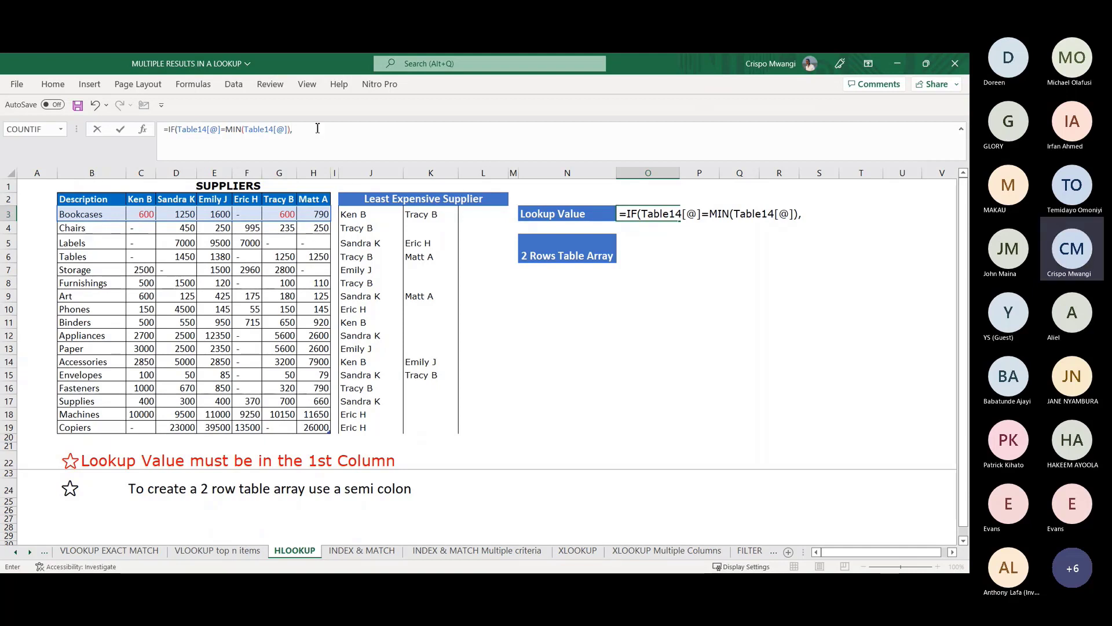
pyautogui.write('COLUMN(')
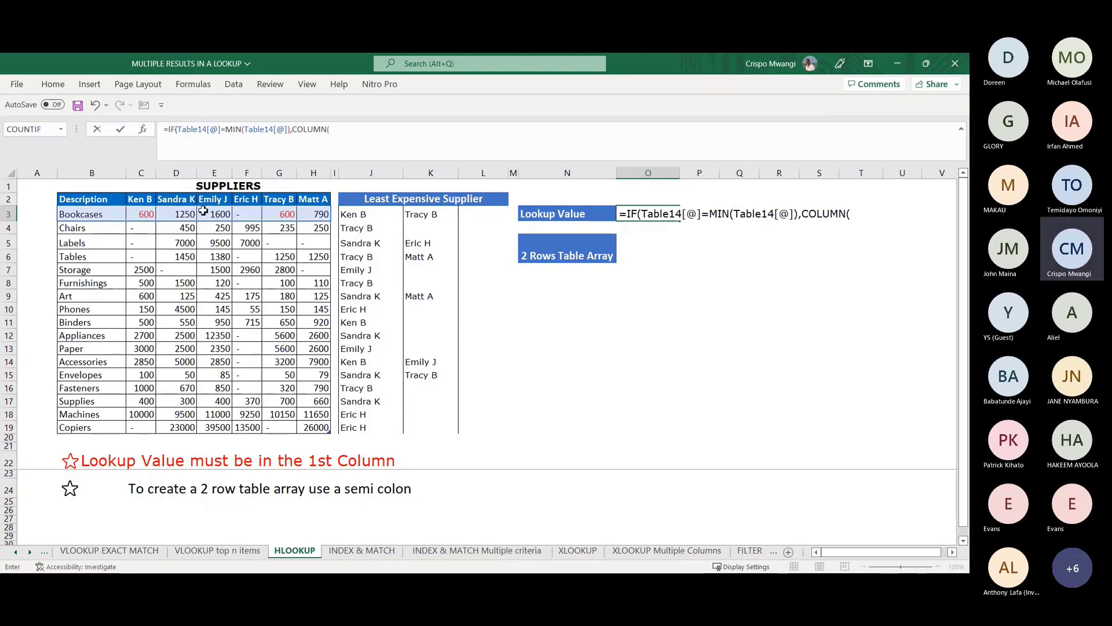
pyautogui.click(66, 214)
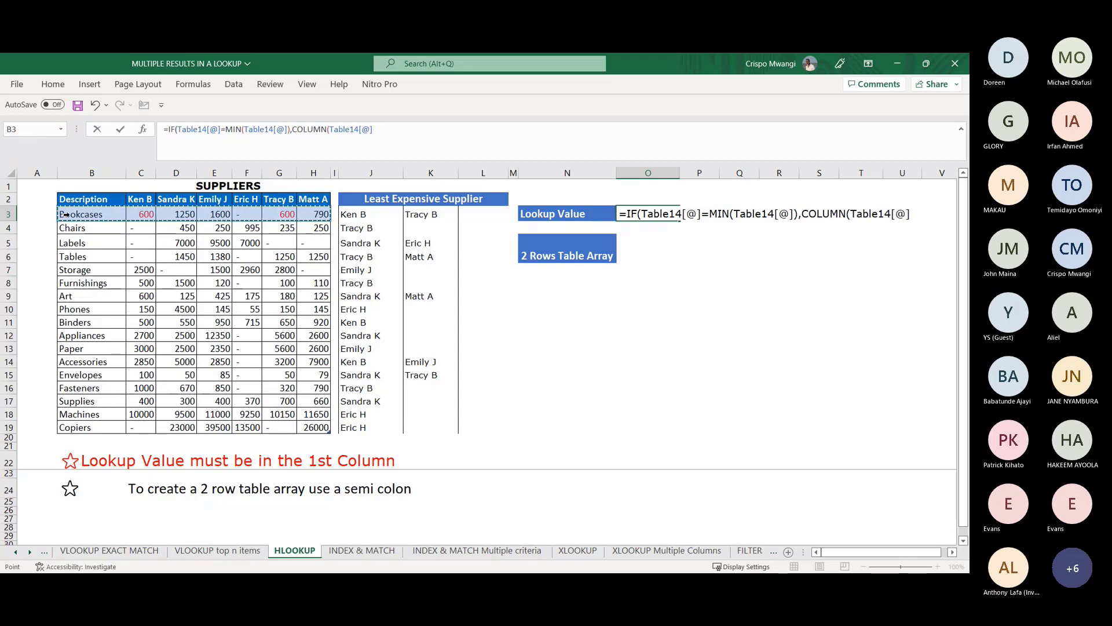
pyautogui.write('),')
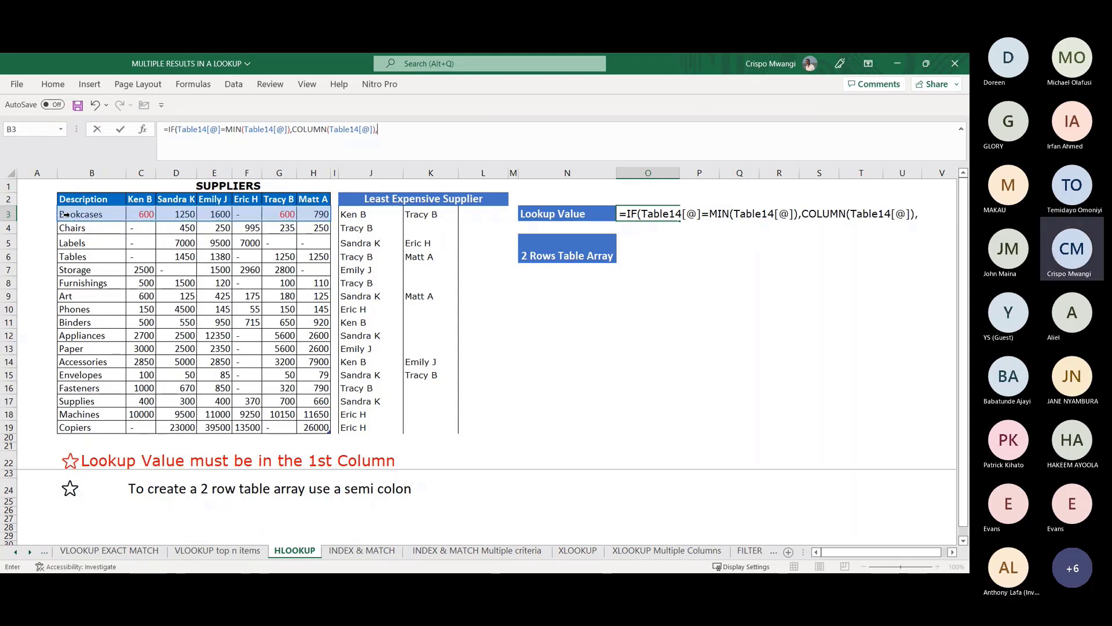
pyautogui.write('""')
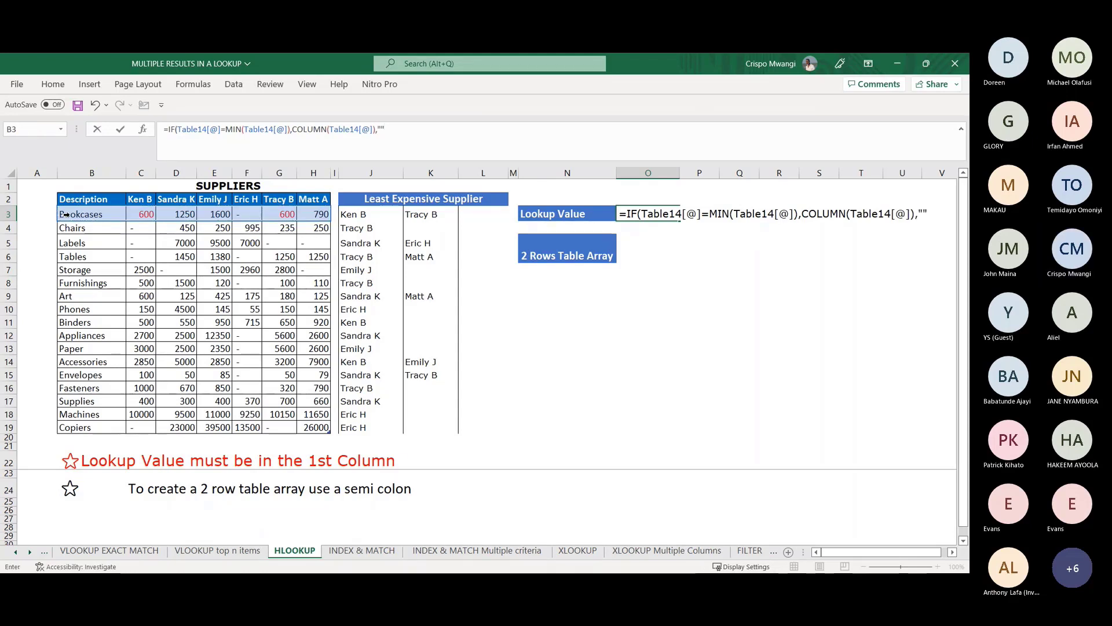
pyautogui.press('Return')
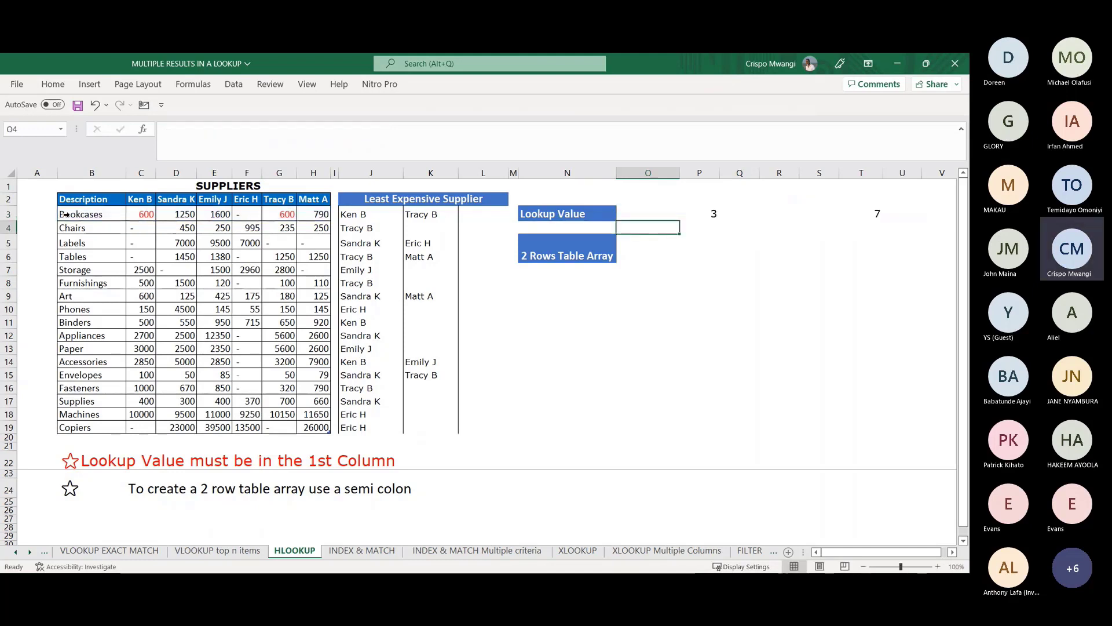
# Step: Check the spilled lookup values in P3 and T3 against supplier columns C and G
pyautogui.click(710, 218)
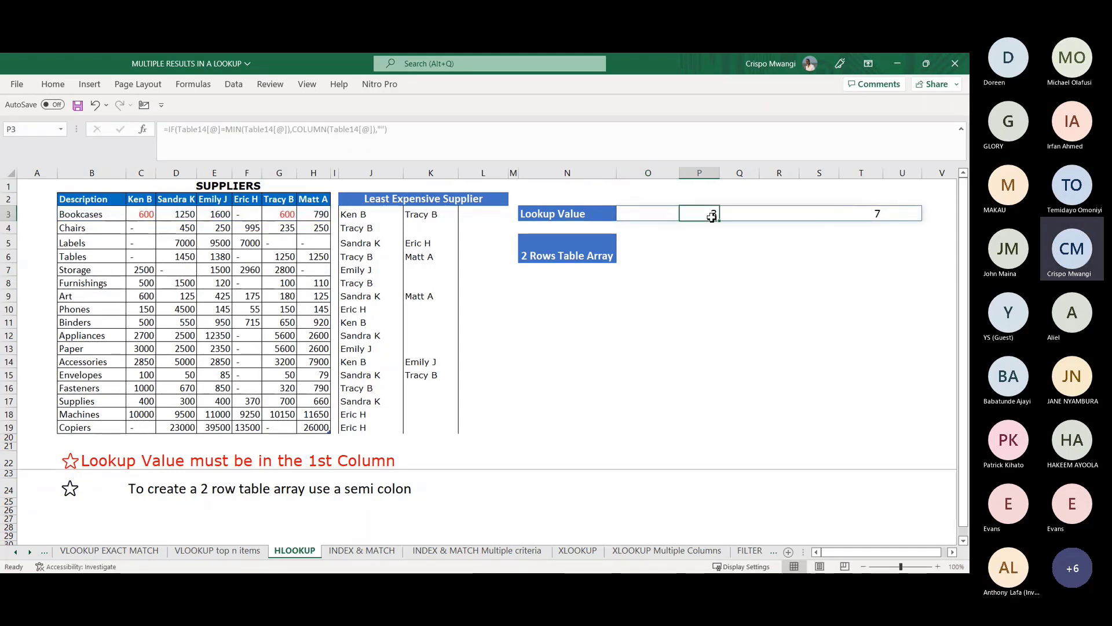
pyautogui.click(863, 218)
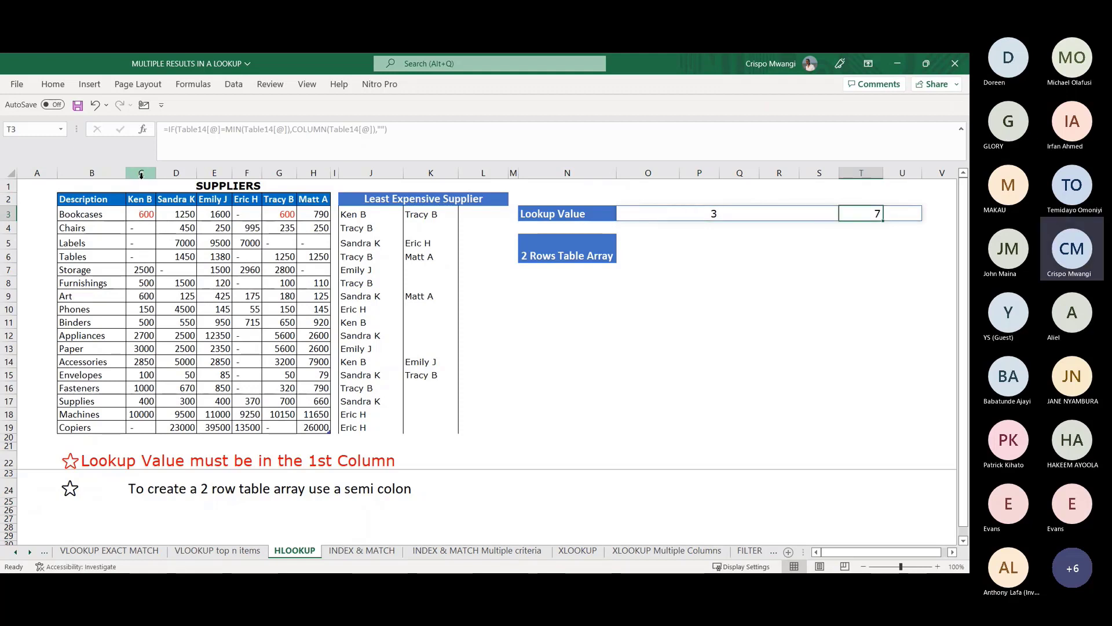
pyautogui.click(141, 173)
pyautogui.click(279, 173)
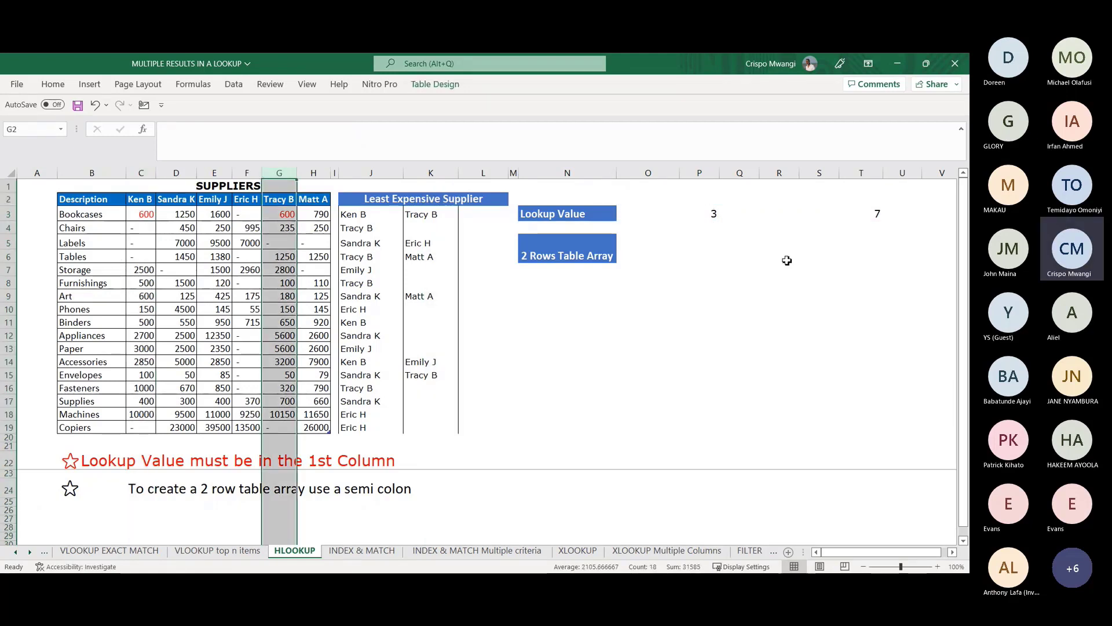
pyautogui.click(697, 215)
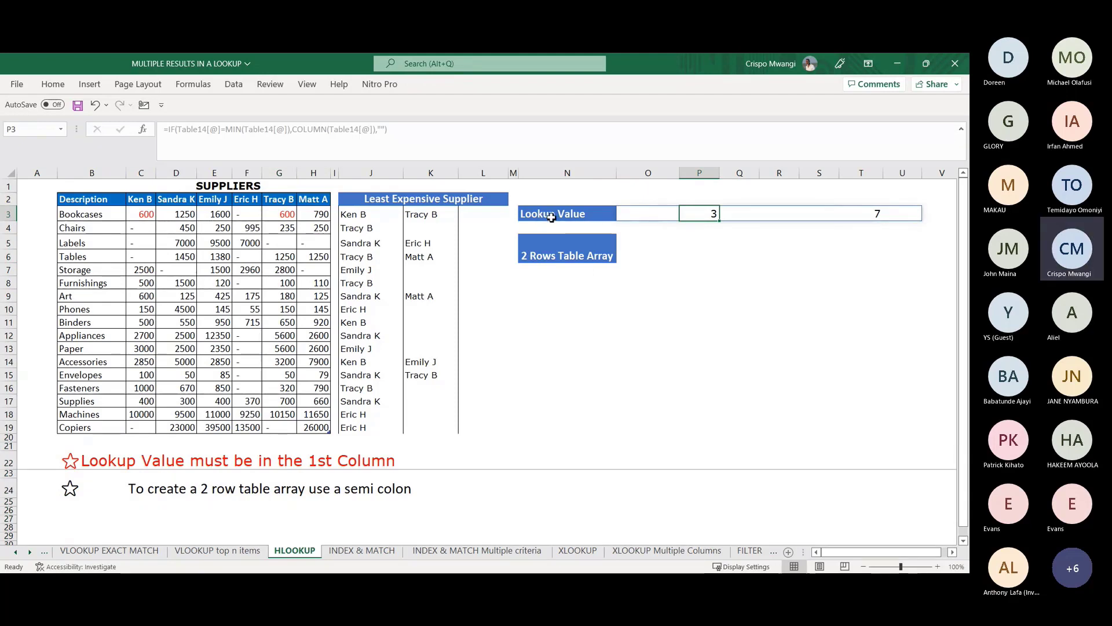
# Step: Compare the O3 formula with H3 on the VLOOKUP top n items sheet, and review the CHOOSE formula in J3 there
pyautogui.click(245, 552)
pyautogui.click(347, 214)
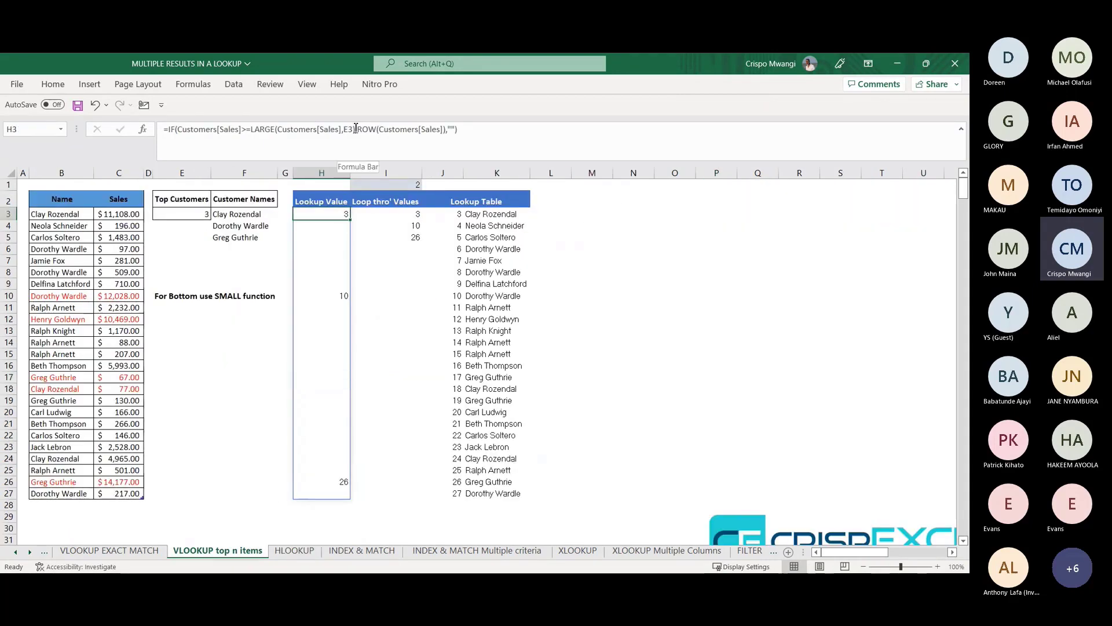
pyautogui.click(294, 552)
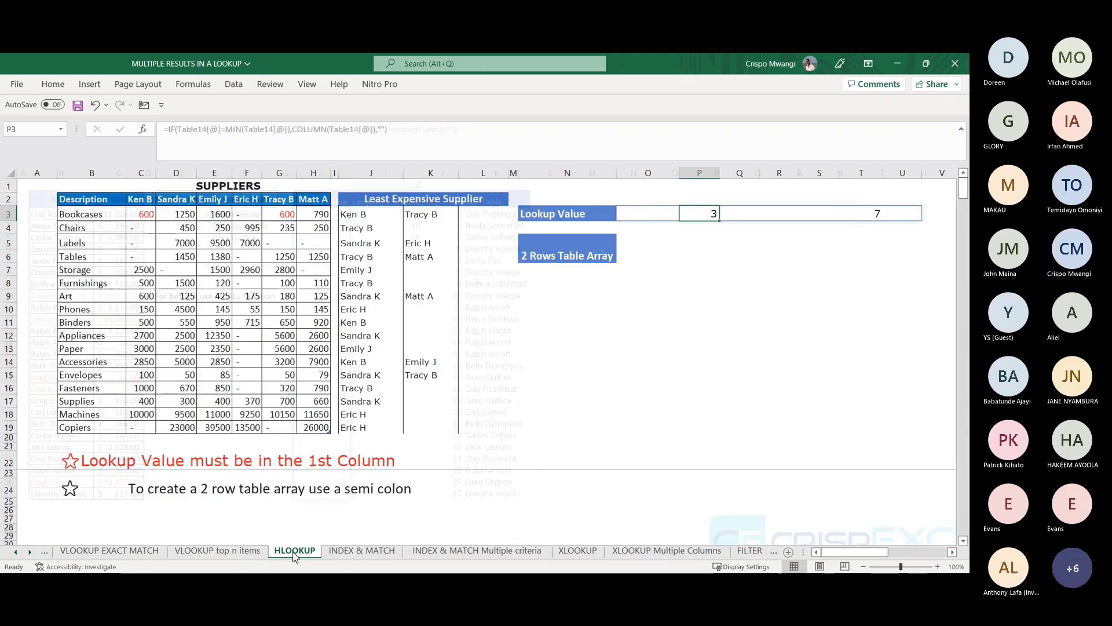
pyautogui.click(631, 216)
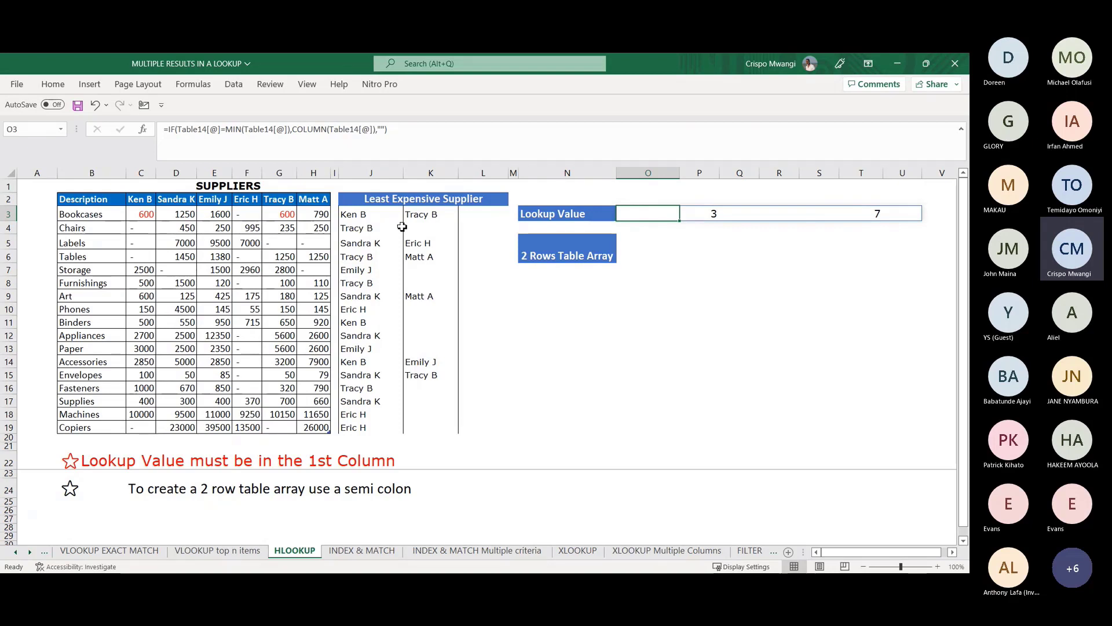
pyautogui.click(625, 258)
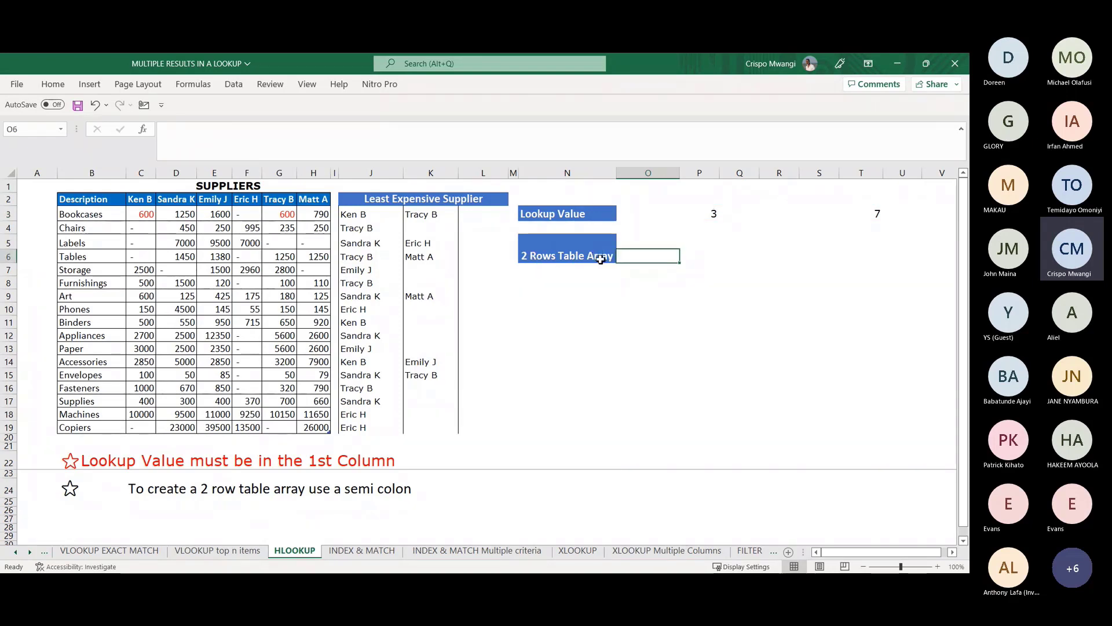
pyautogui.click(251, 551)
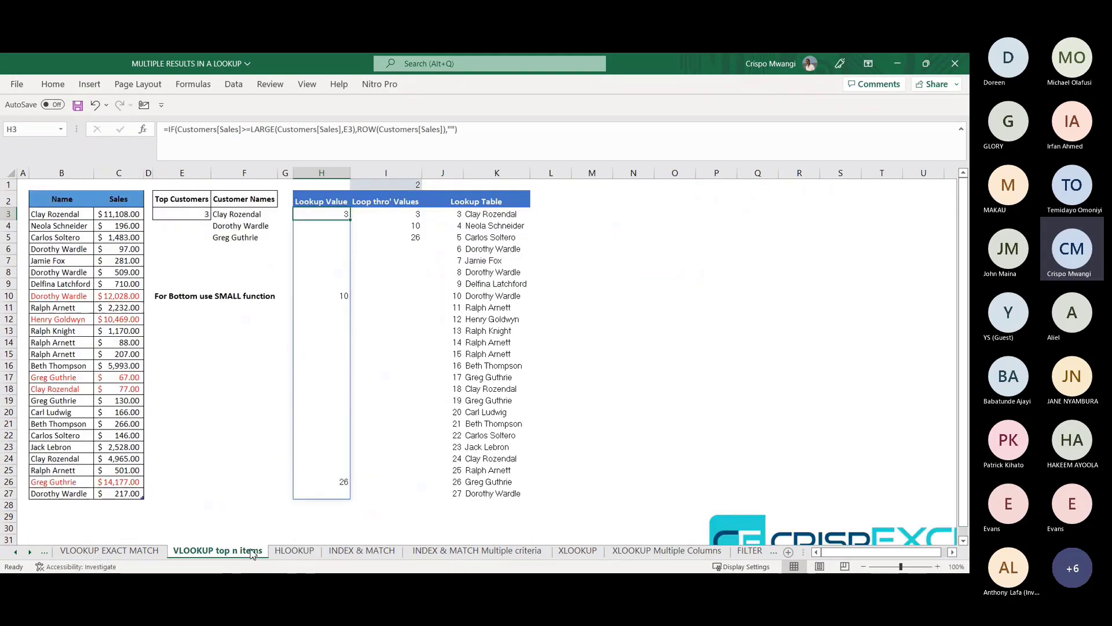
pyautogui.click(461, 214)
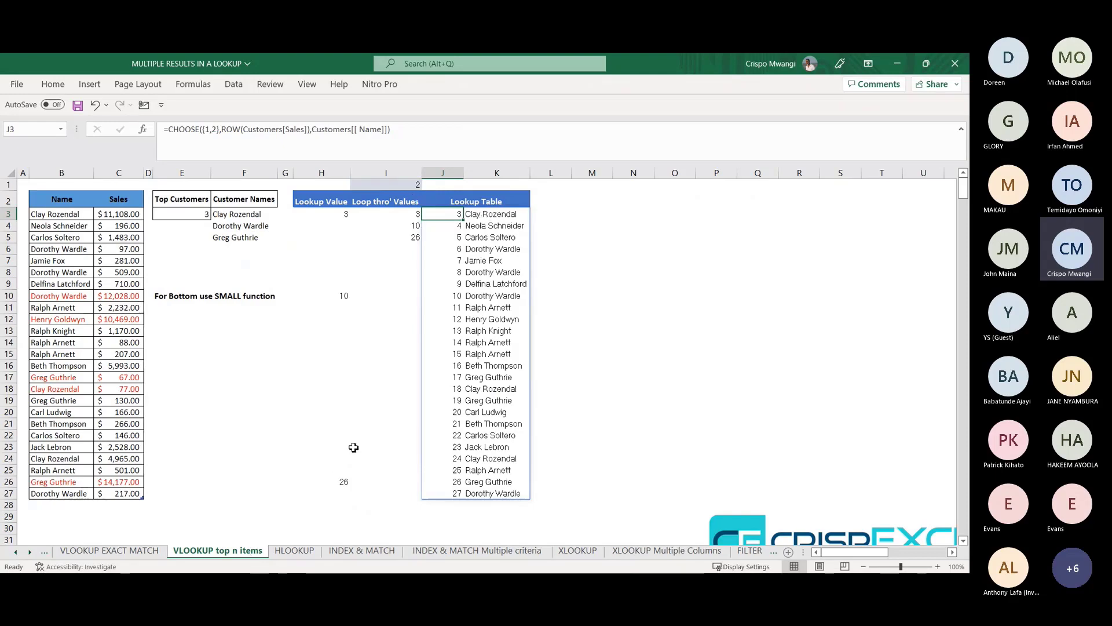
pyautogui.click(295, 550)
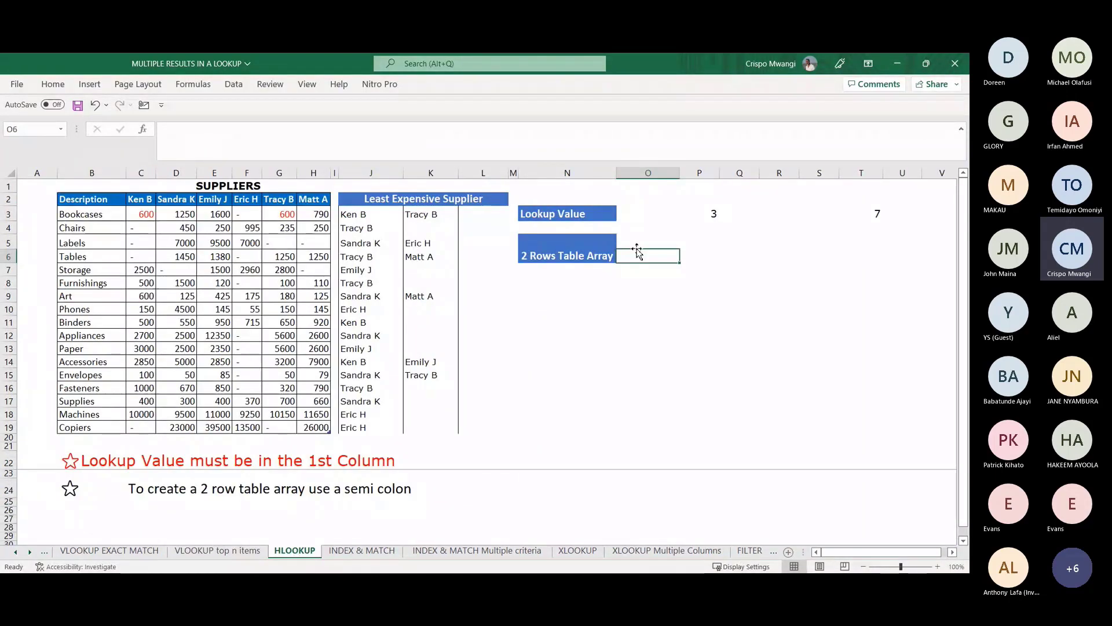
# Step: Enter =CHOOSE({1;2},COLUMN(B3:H3),Table14[#Headers]) in O5 to build the two-row table array
pyautogui.click(635, 243)
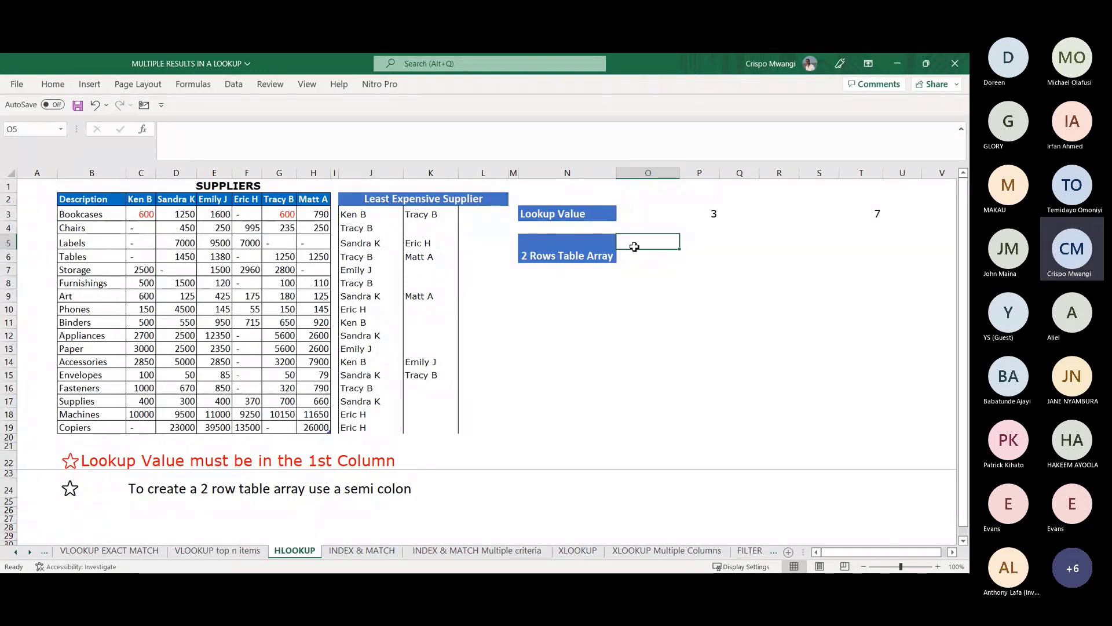
pyautogui.write('=CHOOSE')
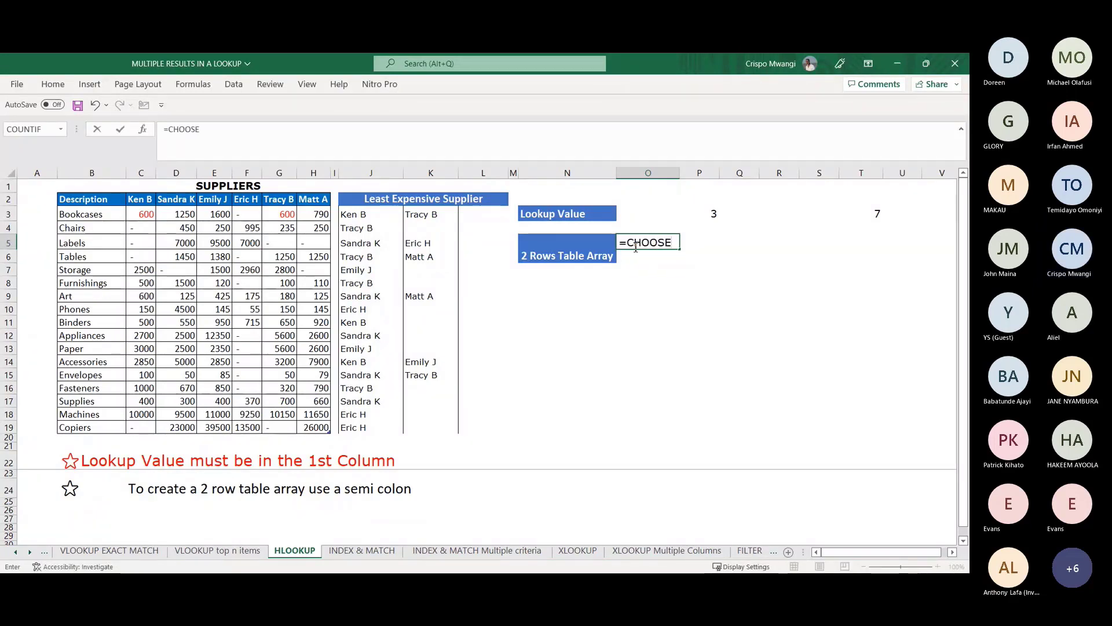
pyautogui.write('({')
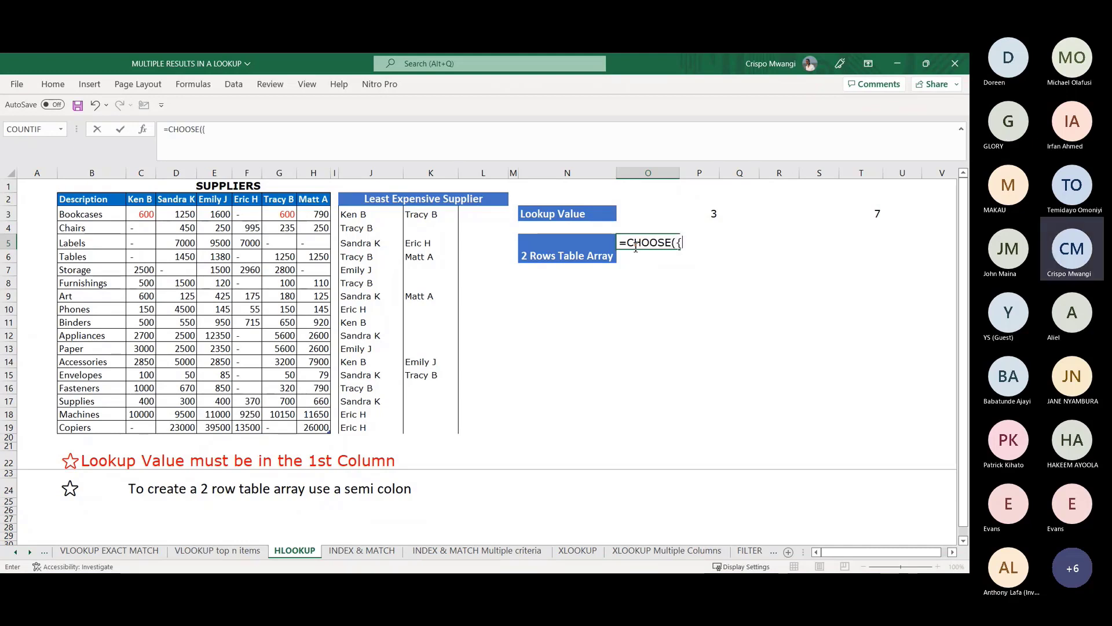
pyautogui.write('1;2},COL')
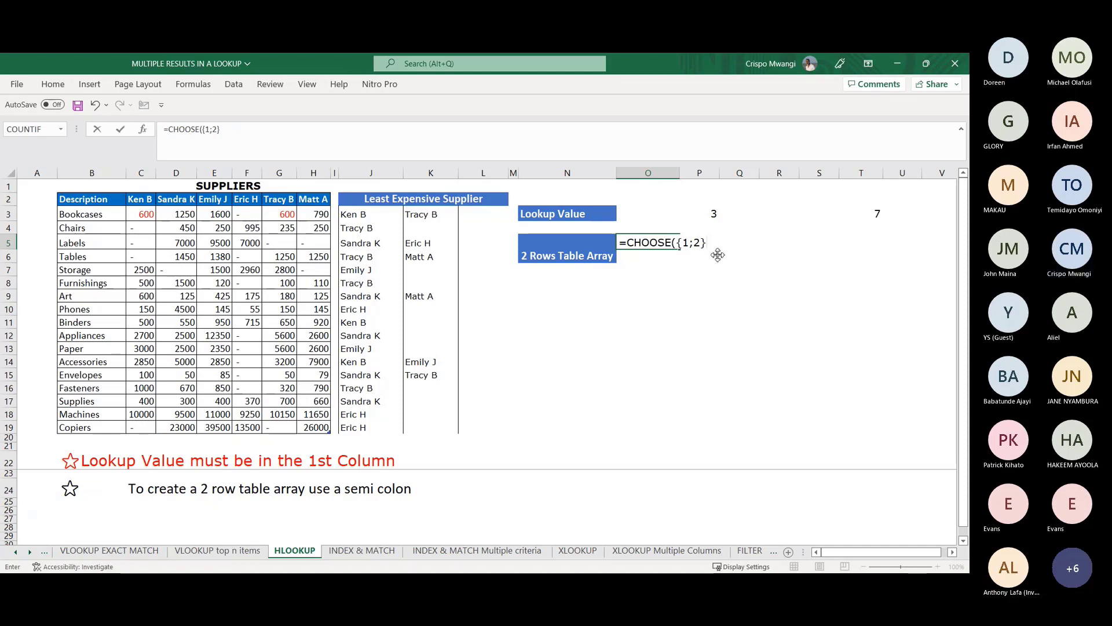
pyautogui.write(',')
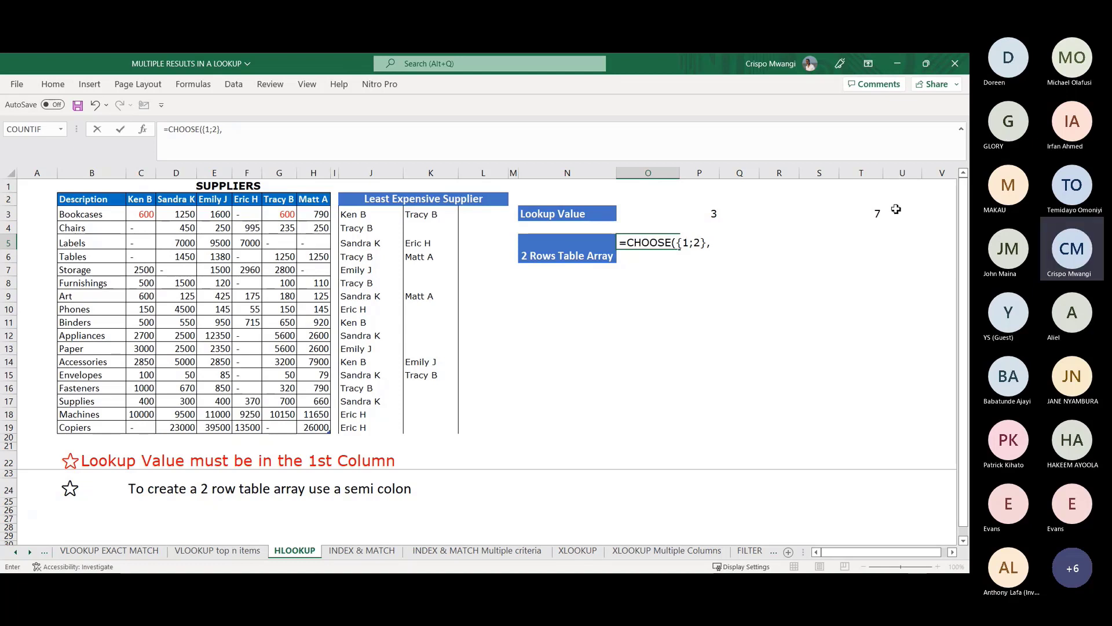
pyautogui.write('COL')
pyautogui.press('Tab')
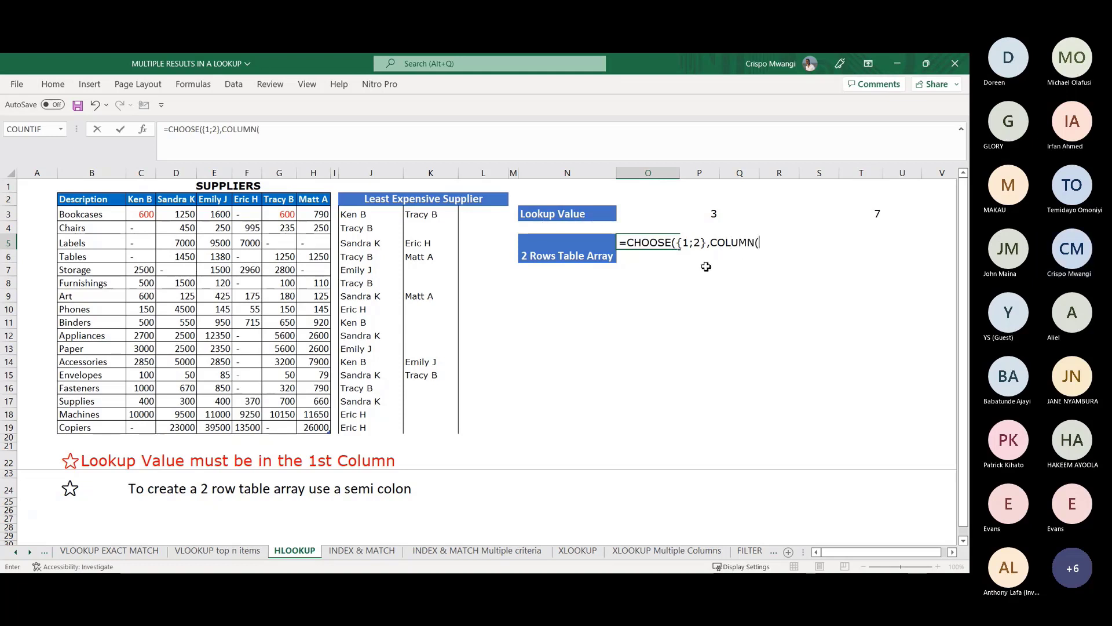
pyautogui.click(65, 215)
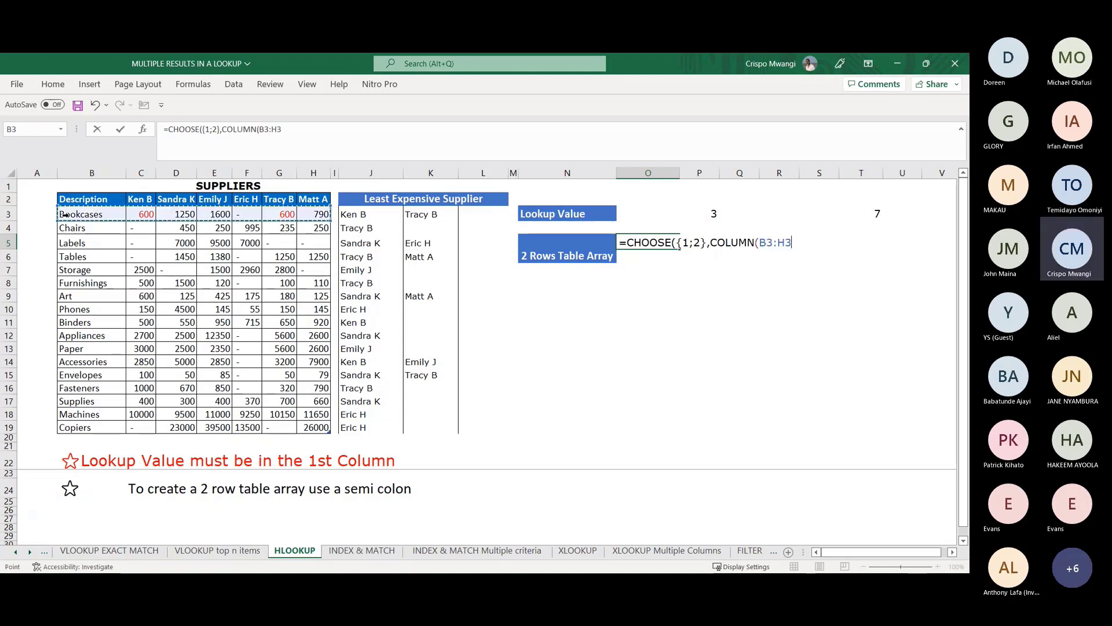
pyautogui.write(')')
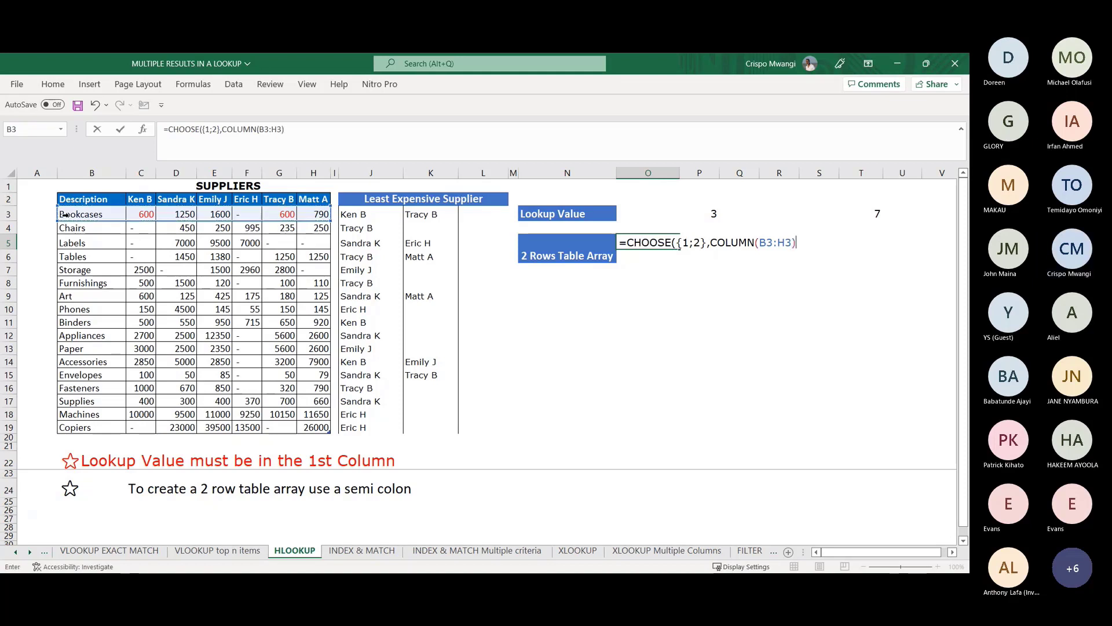
pyautogui.write(',')
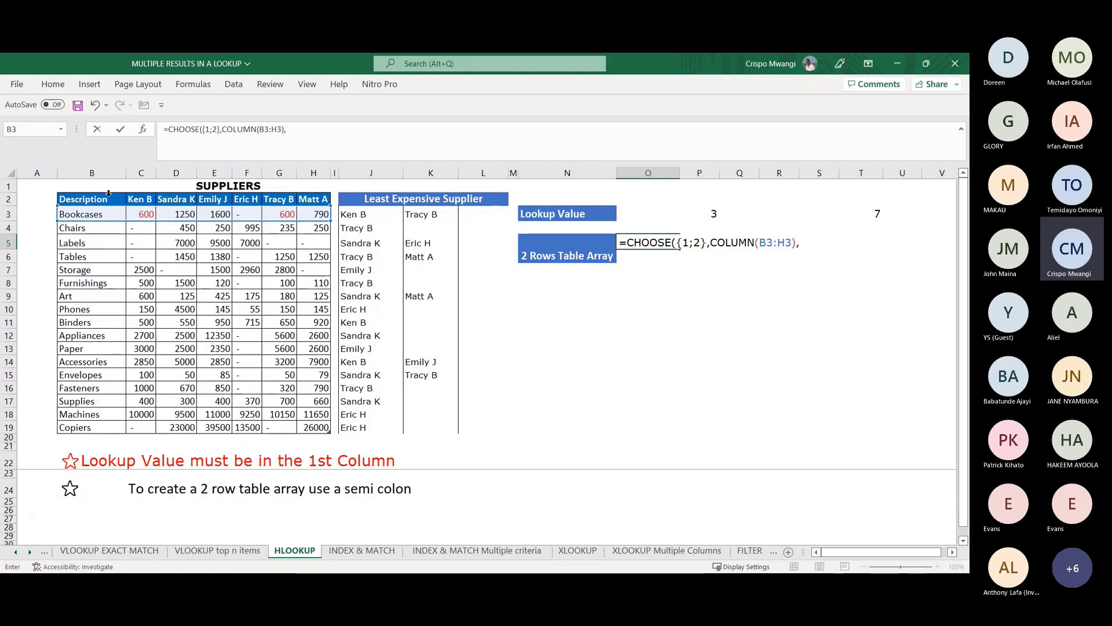
pyautogui.click(62, 199)
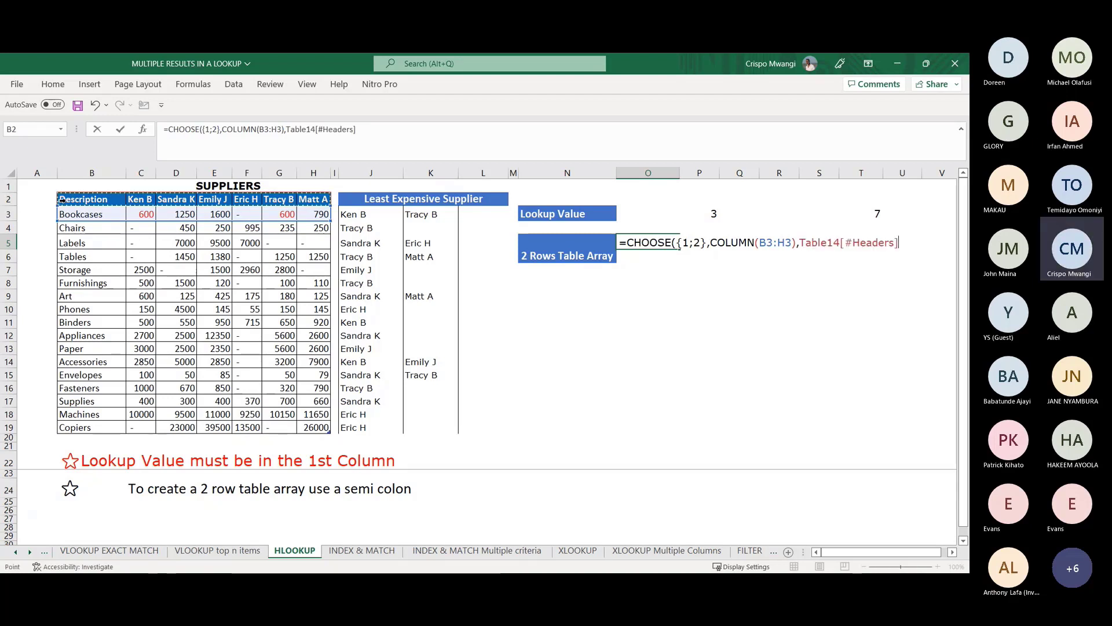
pyautogui.write(')')
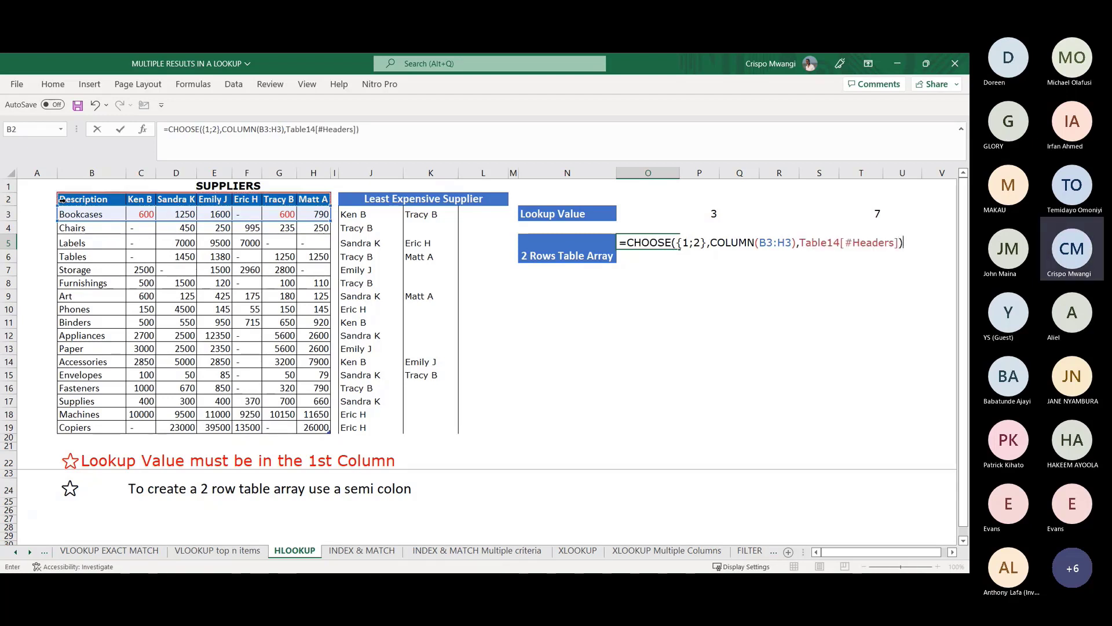
pyautogui.press('Return')
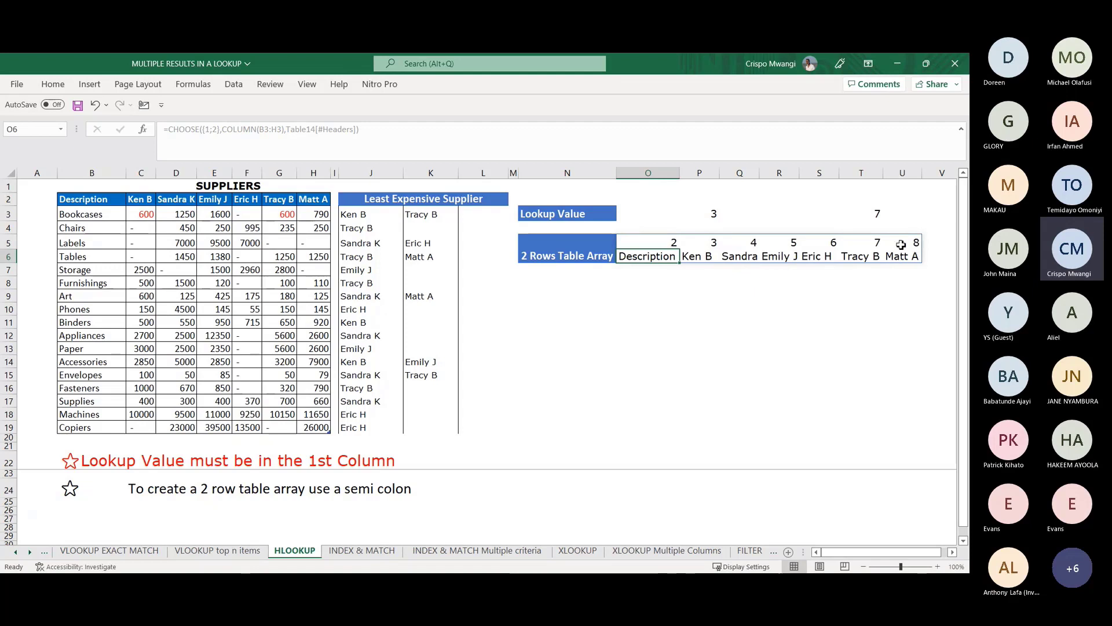
# Step: Review the lookup value and table array, and read the J3 formula in a widened Advanced Formula Environment
pyautogui.click(558, 214)
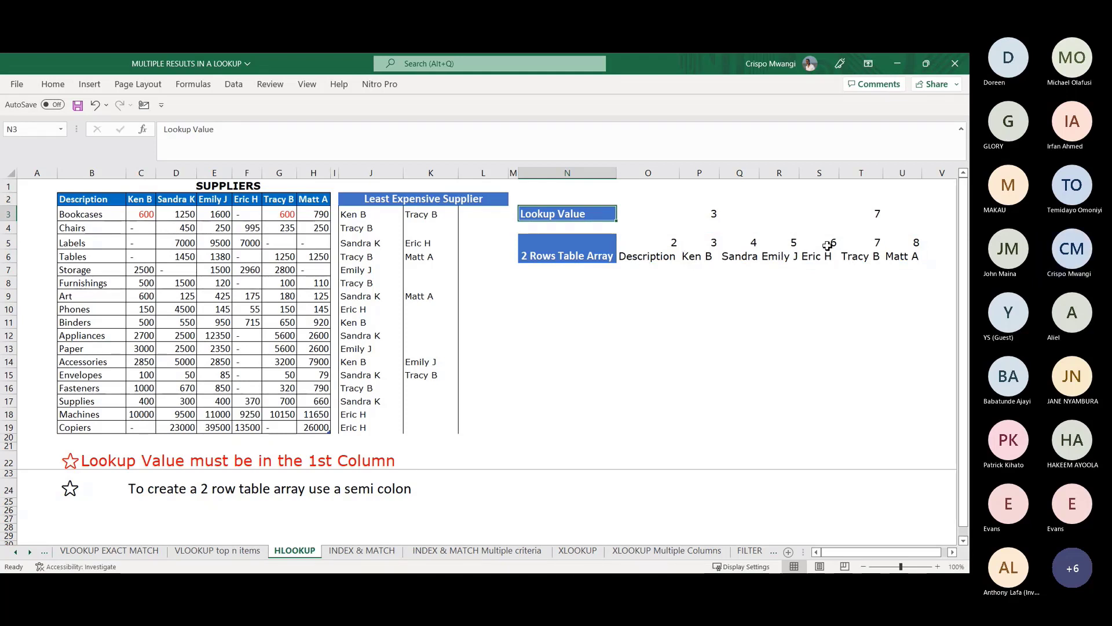
pyautogui.click(725, 262)
pyautogui.click(361, 214)
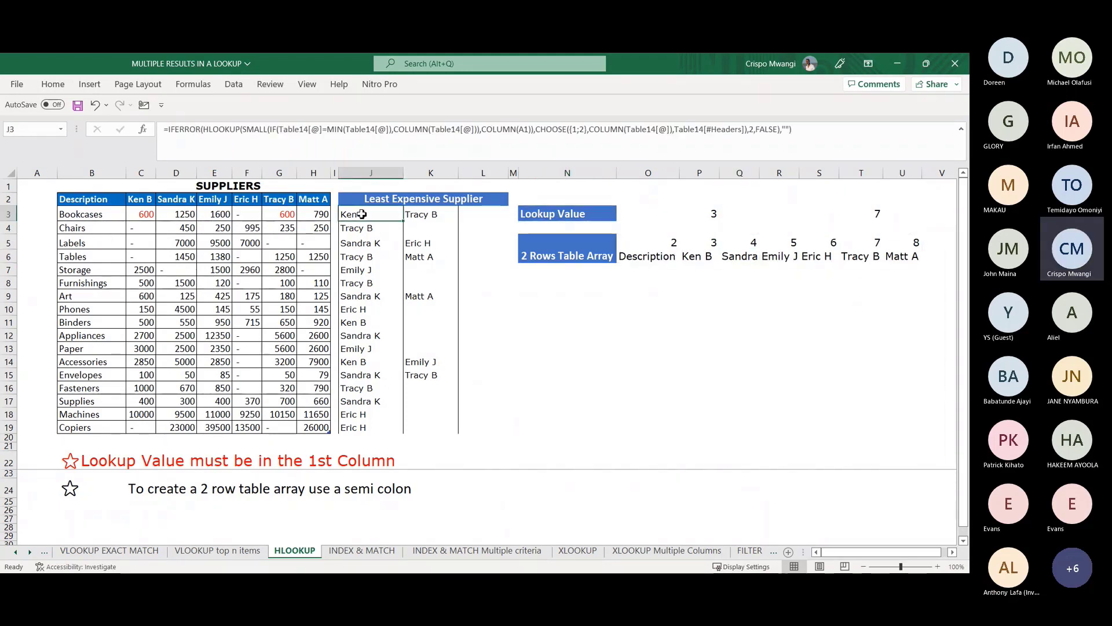
pyautogui.click(53, 84)
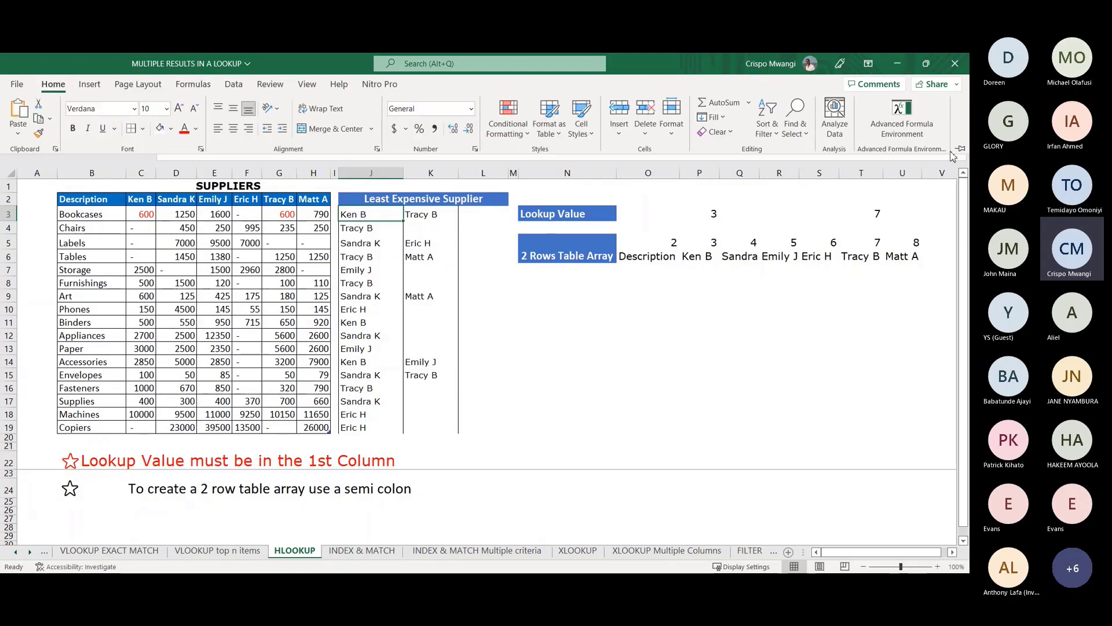
pyautogui.click(901, 116)
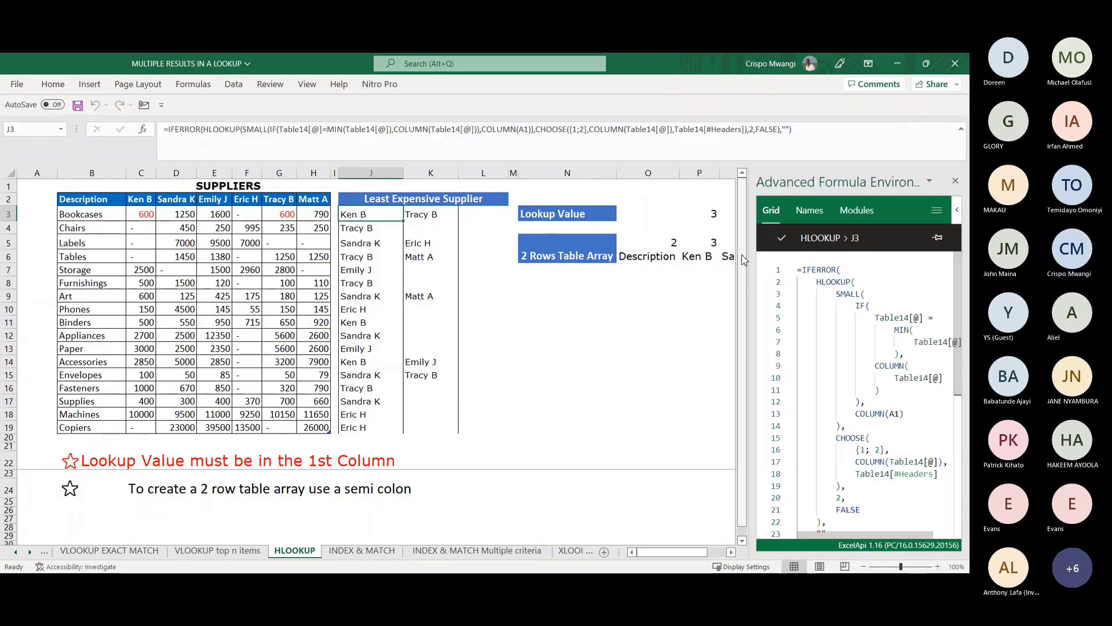
pyautogui.moveTo(745, 260); pyautogui.dragTo(565, 252)
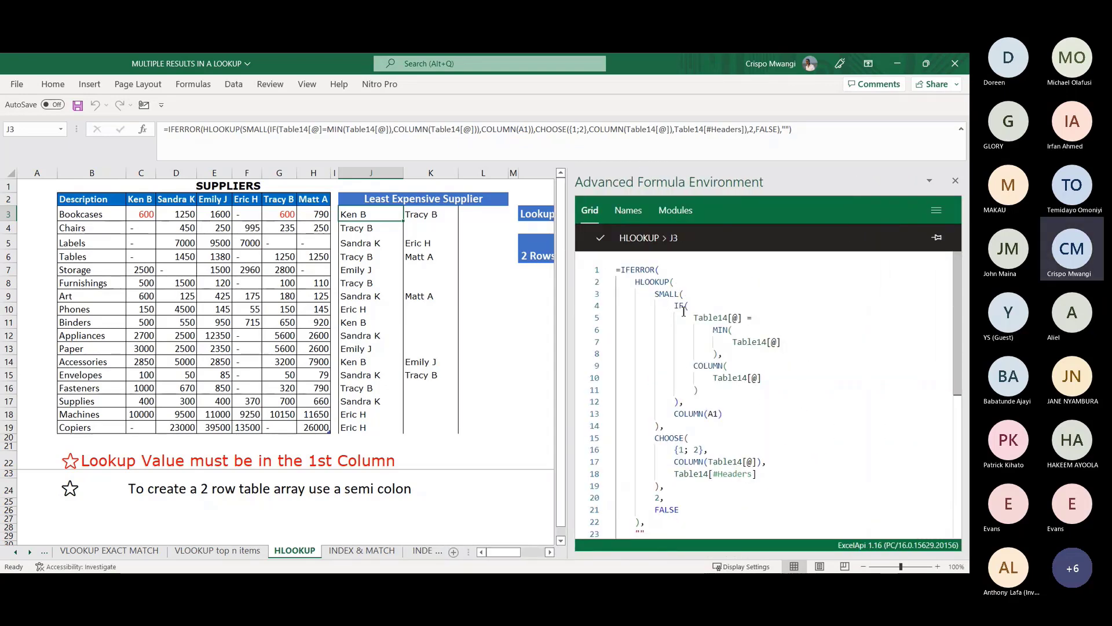
pyautogui.moveTo(658, 292)
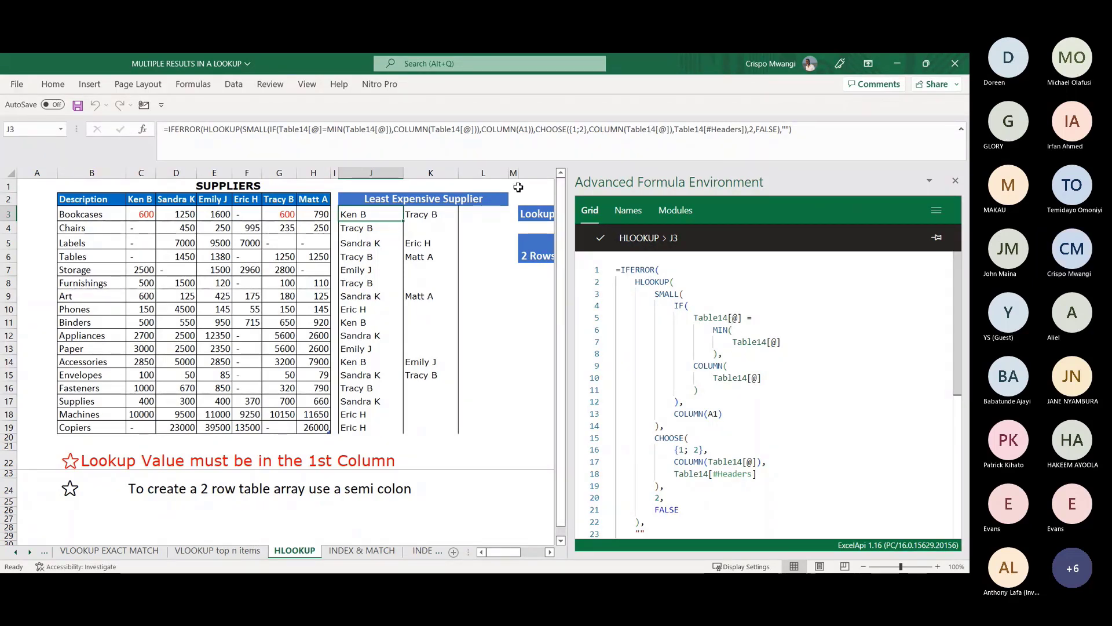
# Step: Compare the lookup value formula in O3 with the IF part of the J3 formula
pyautogui.moveTo(568, 215); pyautogui.dragTo(774, 214)
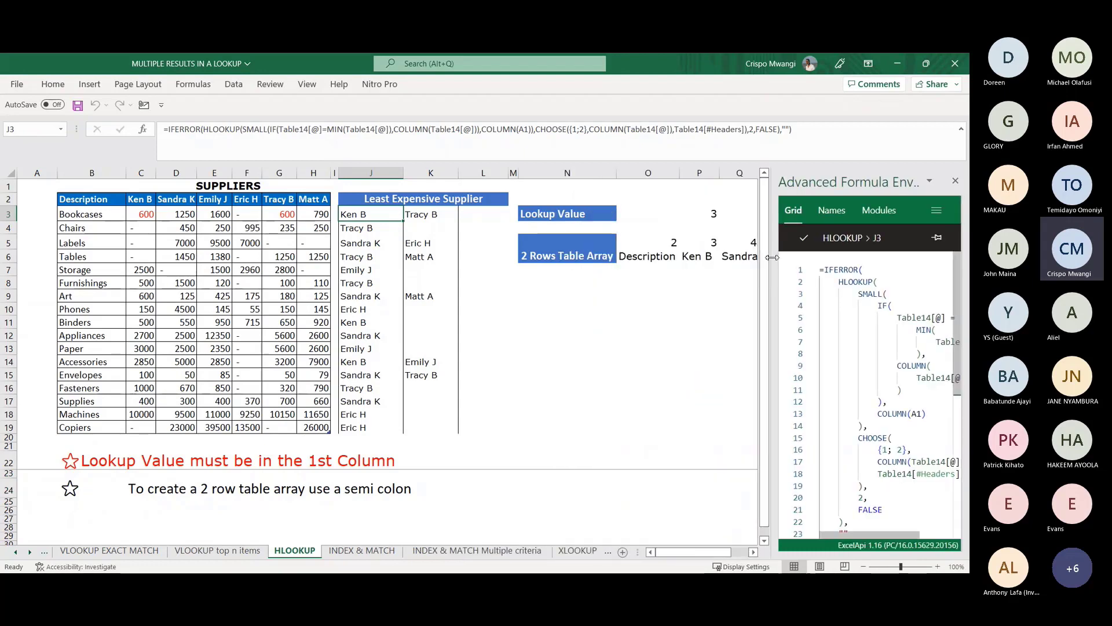
pyautogui.click(640, 214)
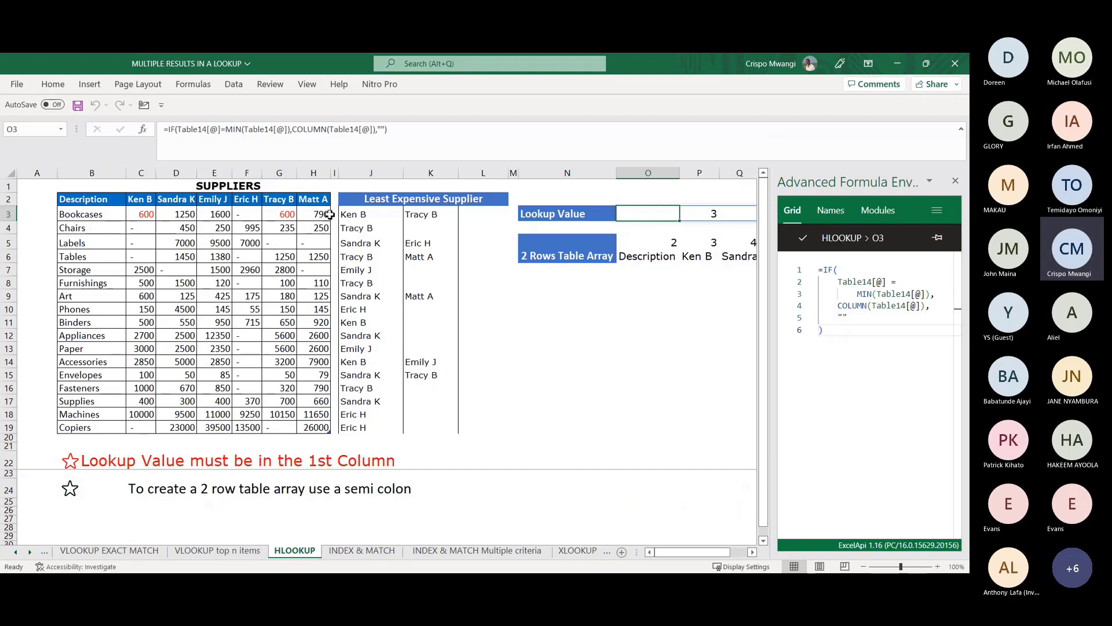
pyautogui.click(365, 214)
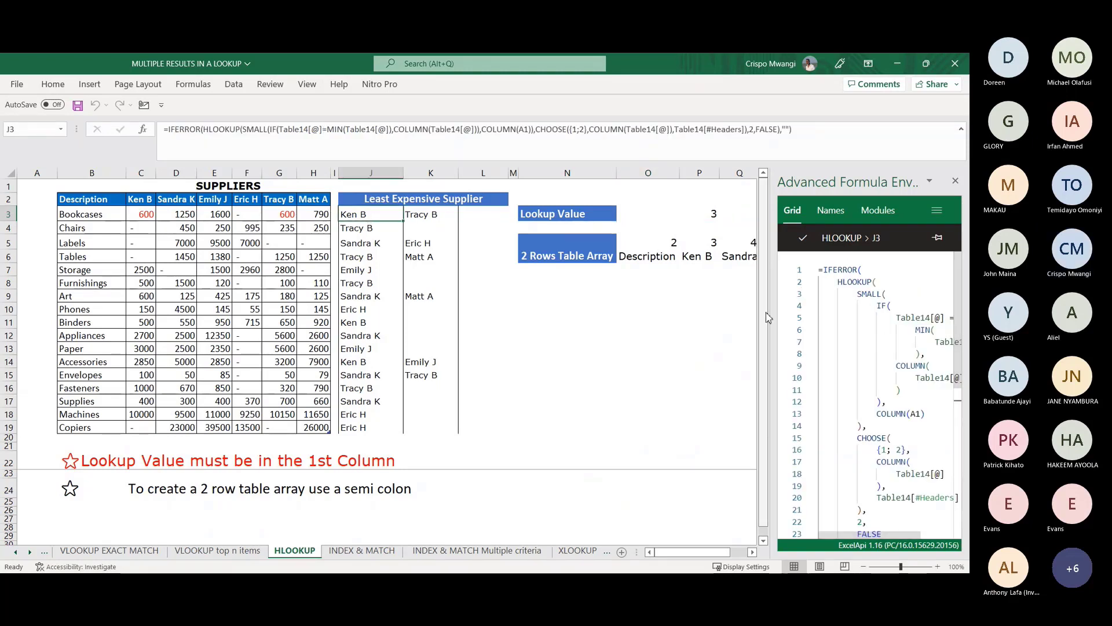
# Step: Examine the CHOOSE section of the J3 formula, including its {1; 2} array and COLUMN argument
pyautogui.moveTo(773, 312); pyautogui.dragTo(625, 313)
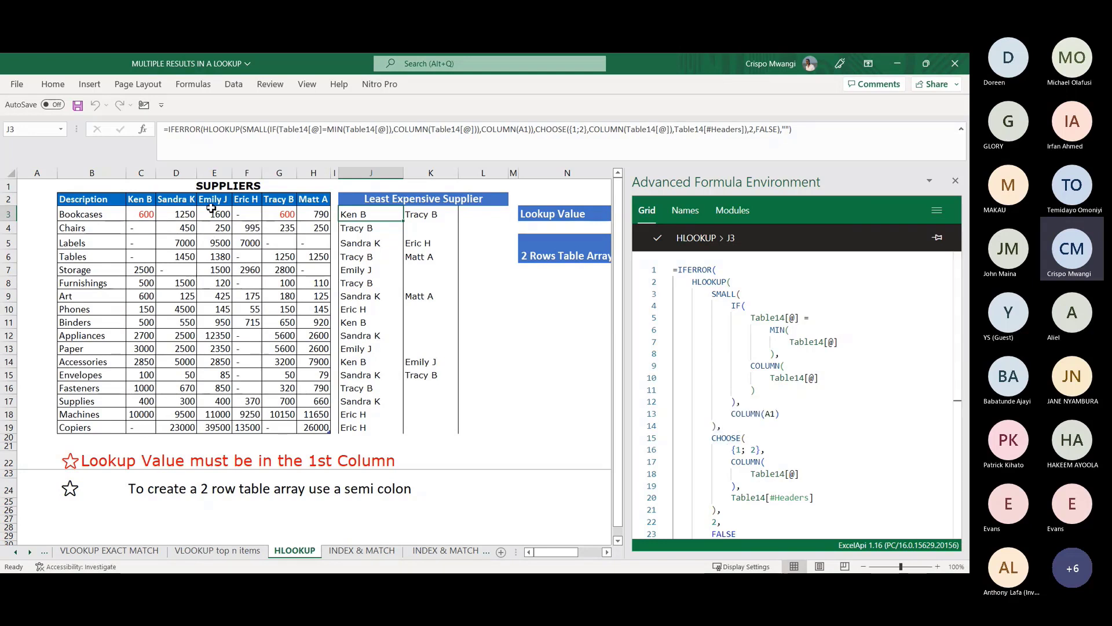
pyautogui.click(730, 441)
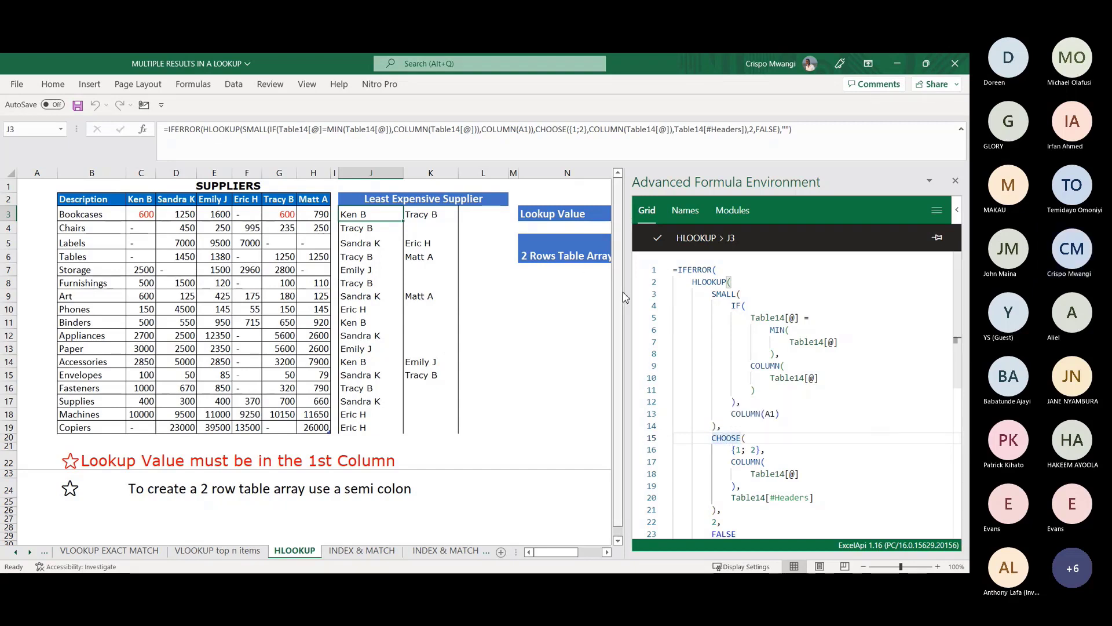
pyautogui.click(743, 451)
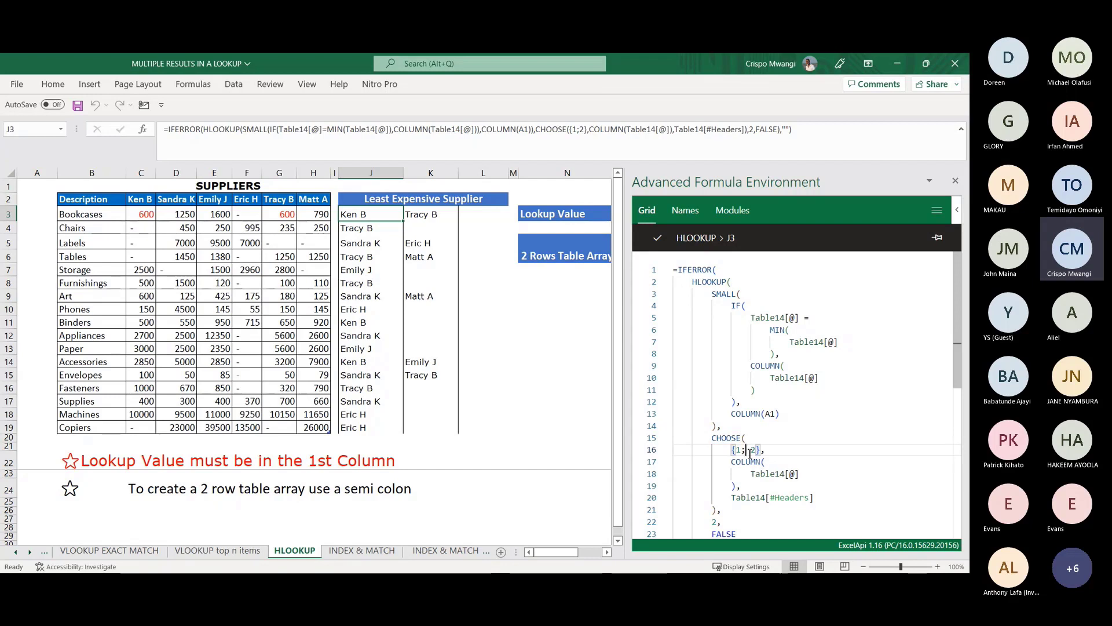
pyautogui.click(756, 461)
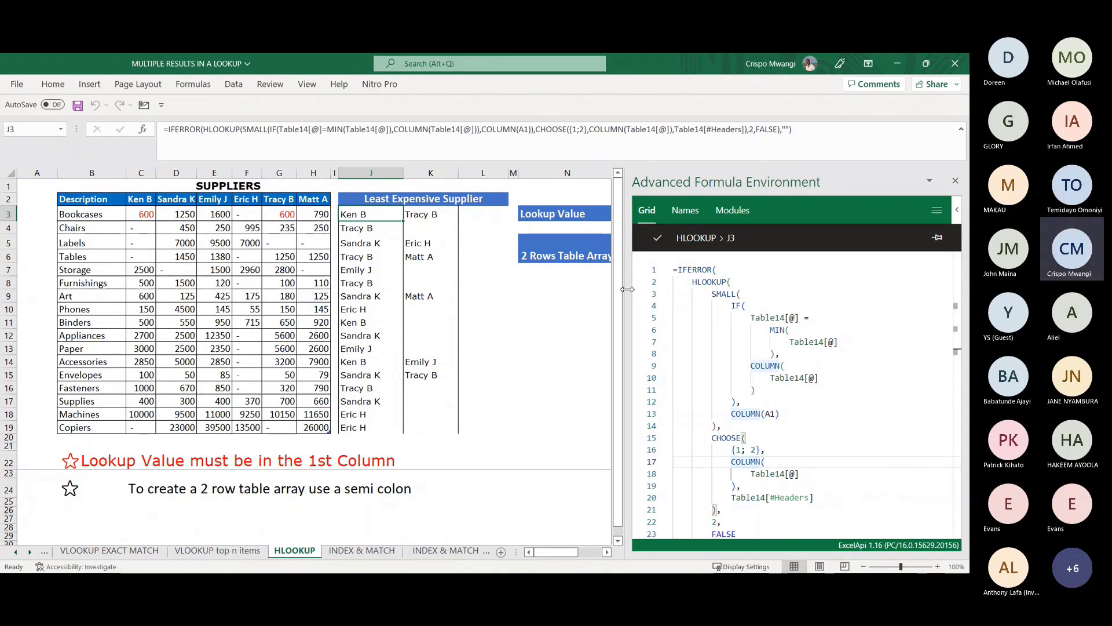
# Step: Compare the CHOOSE formula in O5 with the J3 formula, and close the Advanced Formula Environment
pyautogui.moveTo(629, 289); pyautogui.dragTo(720, 288)
pyautogui.click(639, 244)
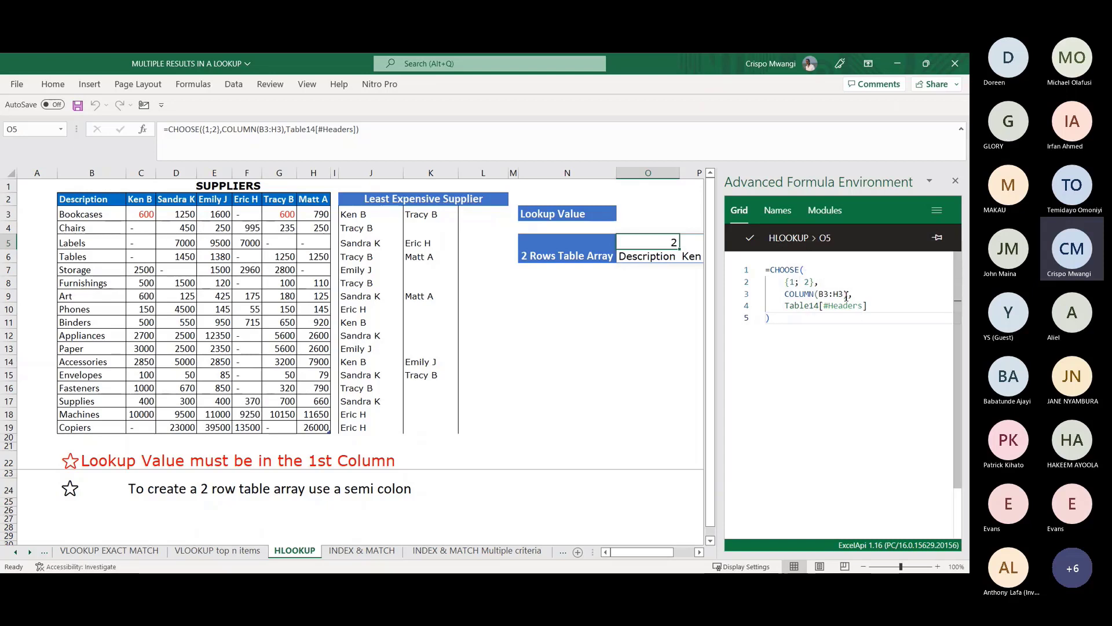
pyautogui.moveTo(810, 312)
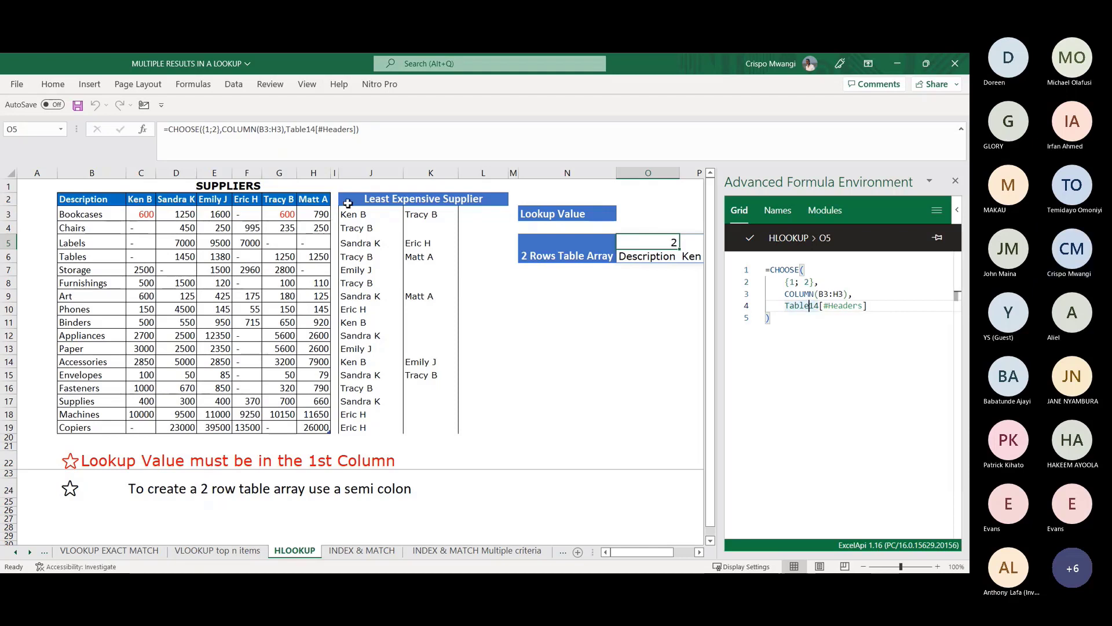
pyautogui.click(637, 286)
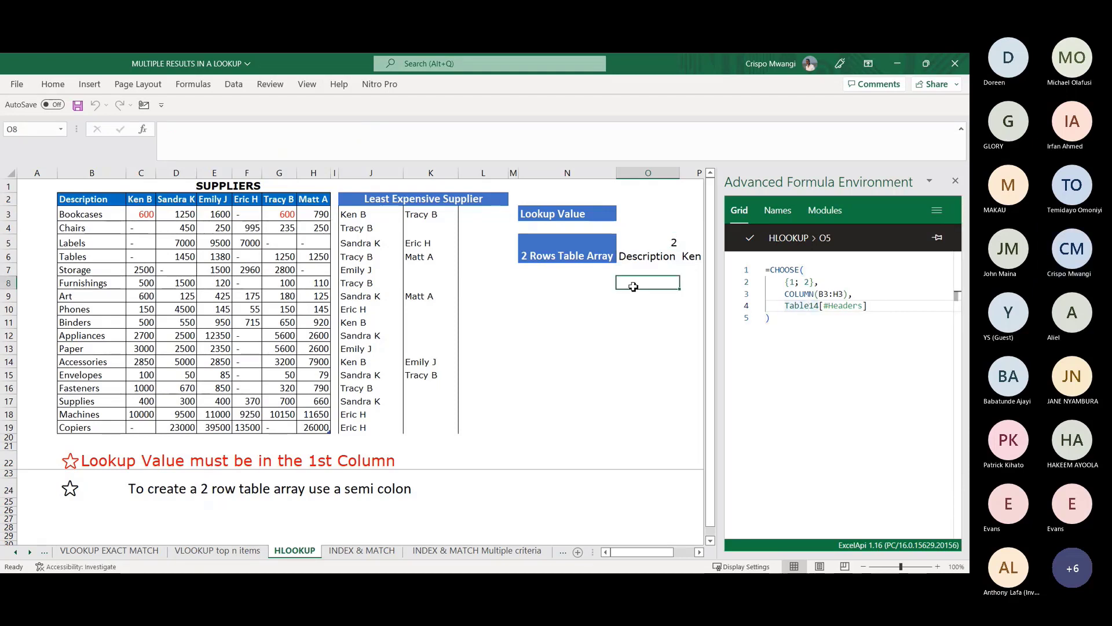
pyautogui.click(370, 213)
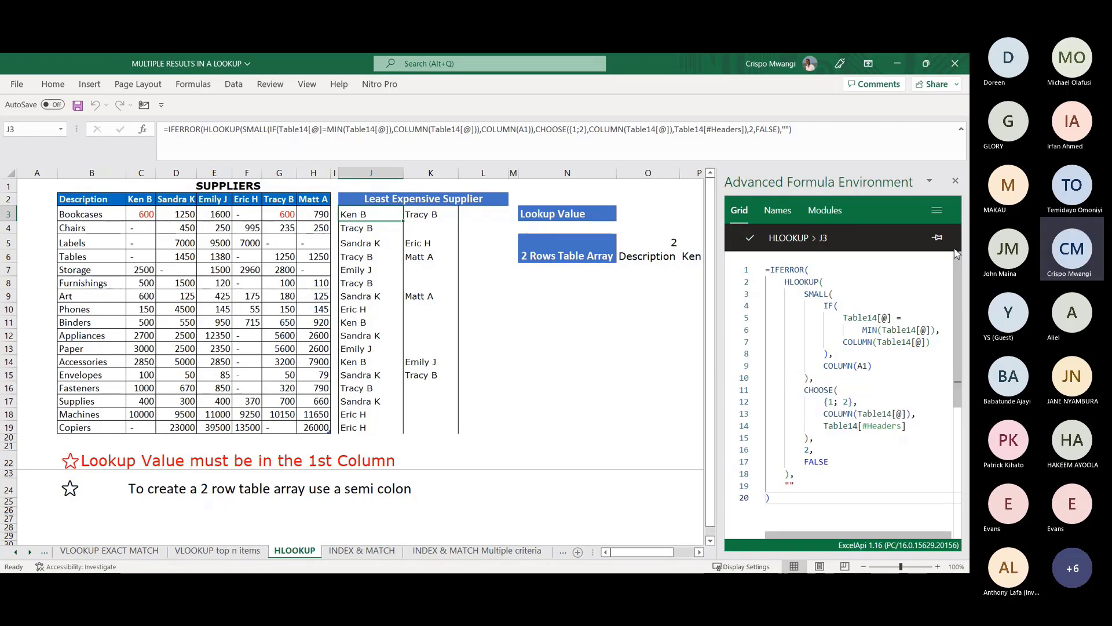
pyautogui.click(956, 181)
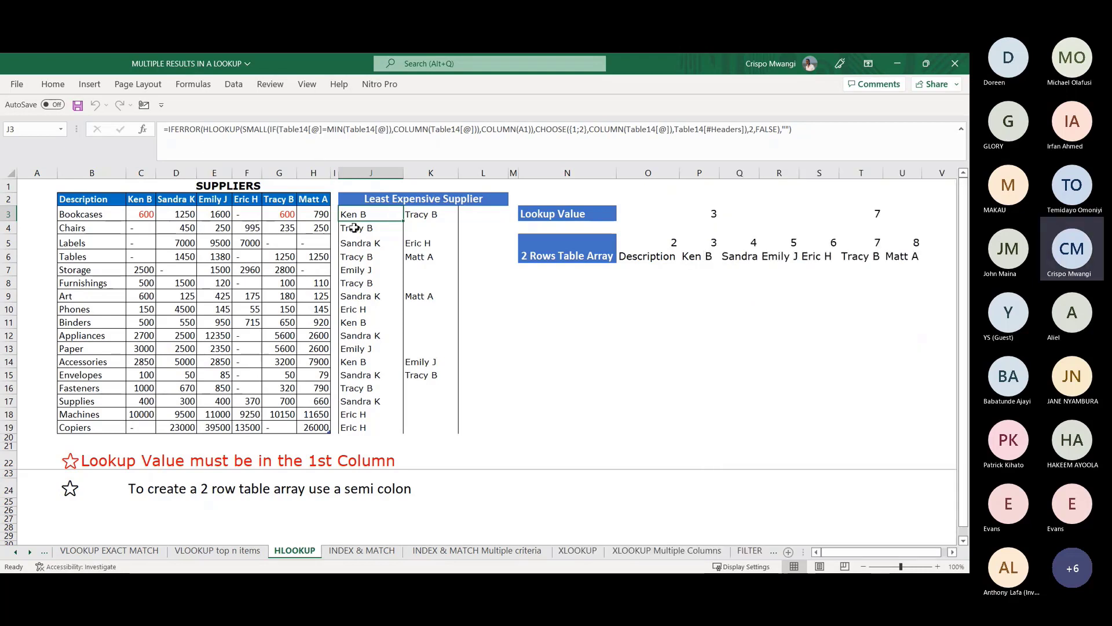
# Step: Fill the J3 least expensive supplier formula across to L3 and down through row 20
pyautogui.click(394, 227)
pyautogui.click(372, 214)
pyautogui.moveTo(404, 221); pyautogui.dragTo(500, 215)
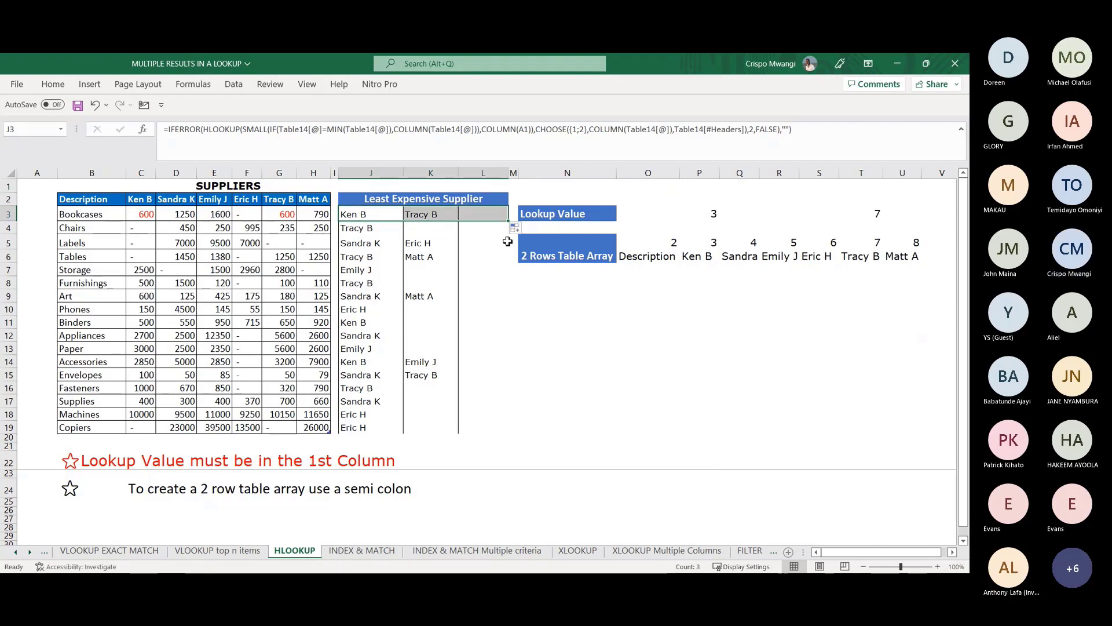
pyautogui.doubleClick(509, 222)
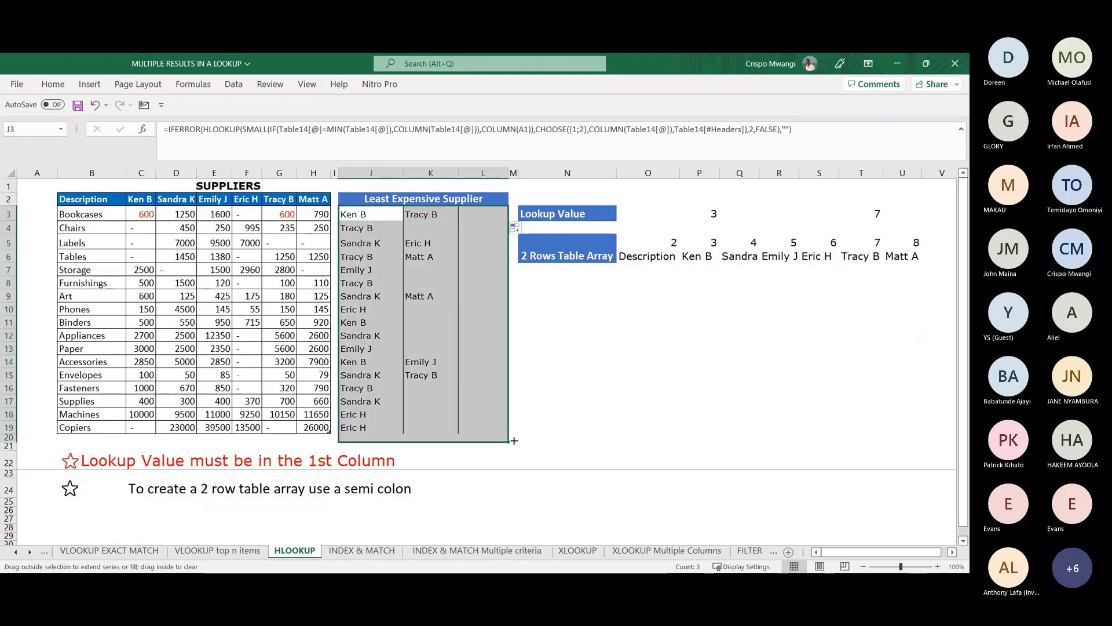
# Step: Check the Art row's least expensive suppliers against the prices in row 9
pyautogui.click(393, 301)
pyautogui.click(429, 294)
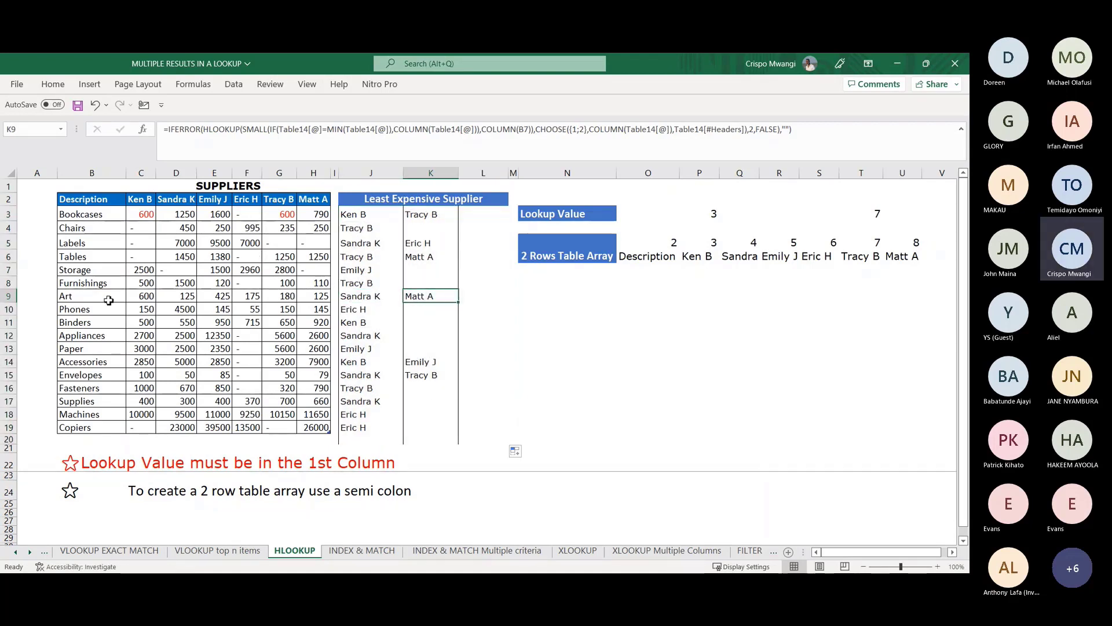
pyautogui.click(9, 296)
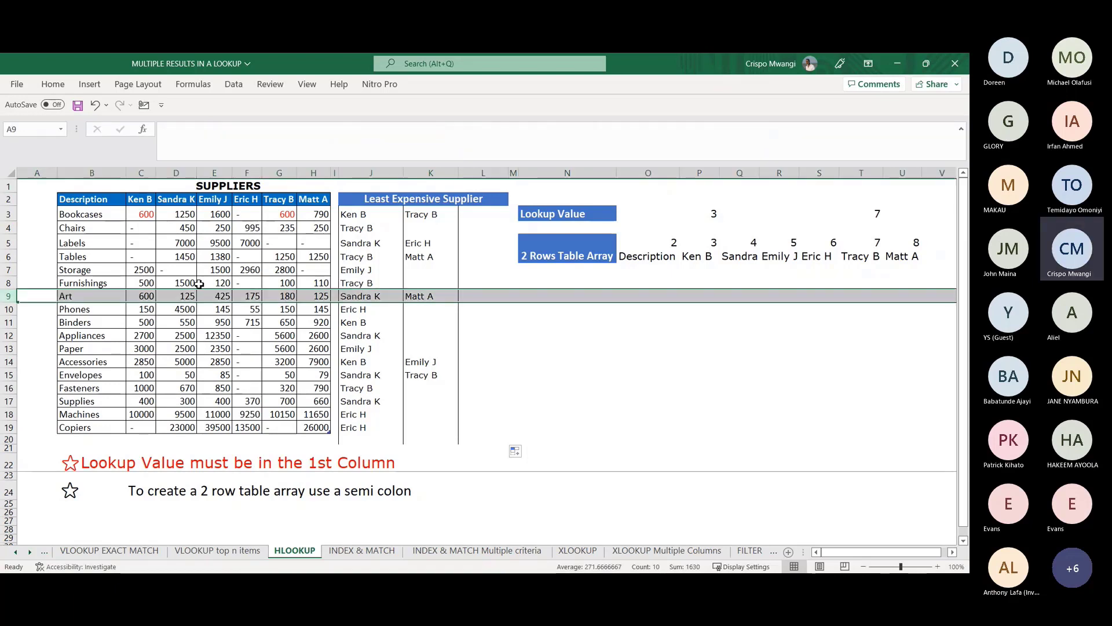
pyautogui.click(323, 298)
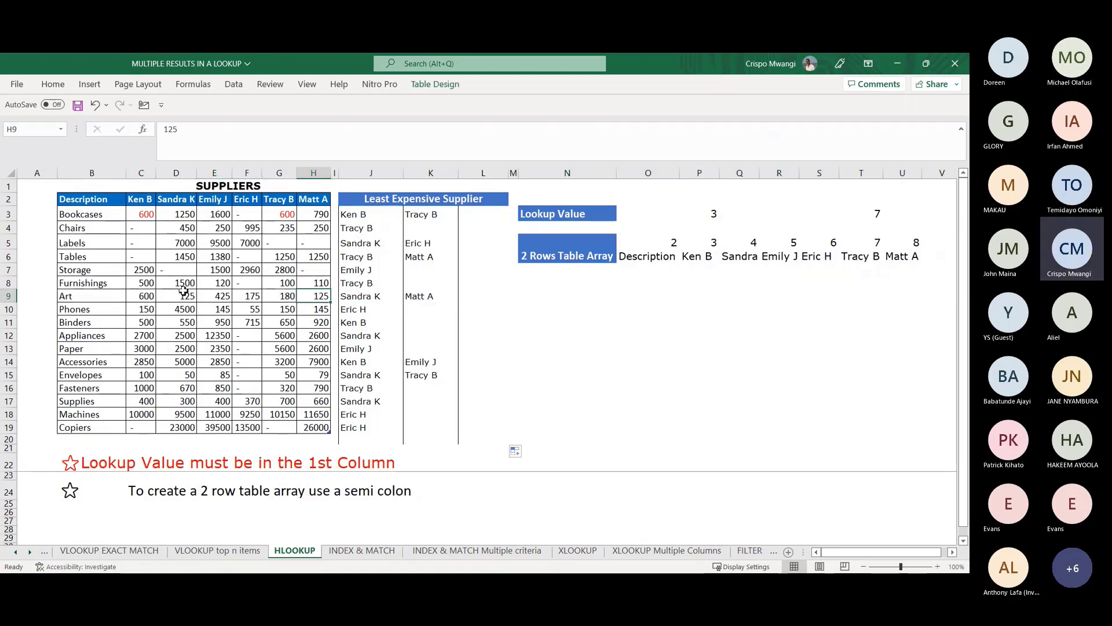
# Step: Set the Art price in E9 to 125 and check the least expensive suppliers returned in J9 to L9
pyautogui.click(183, 294)
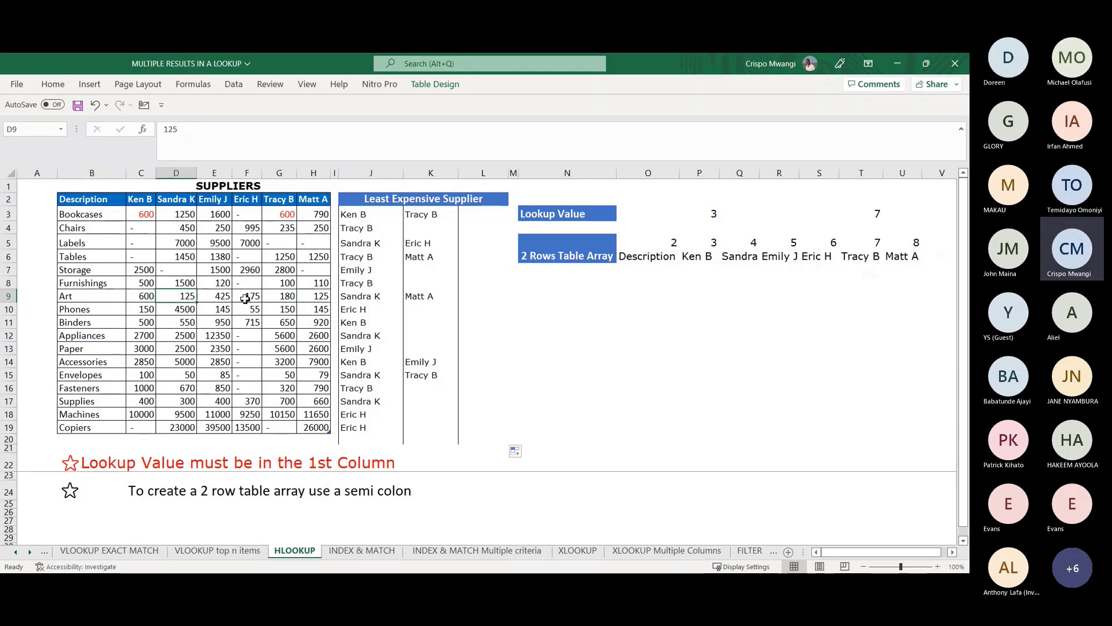
pyautogui.click(222, 298)
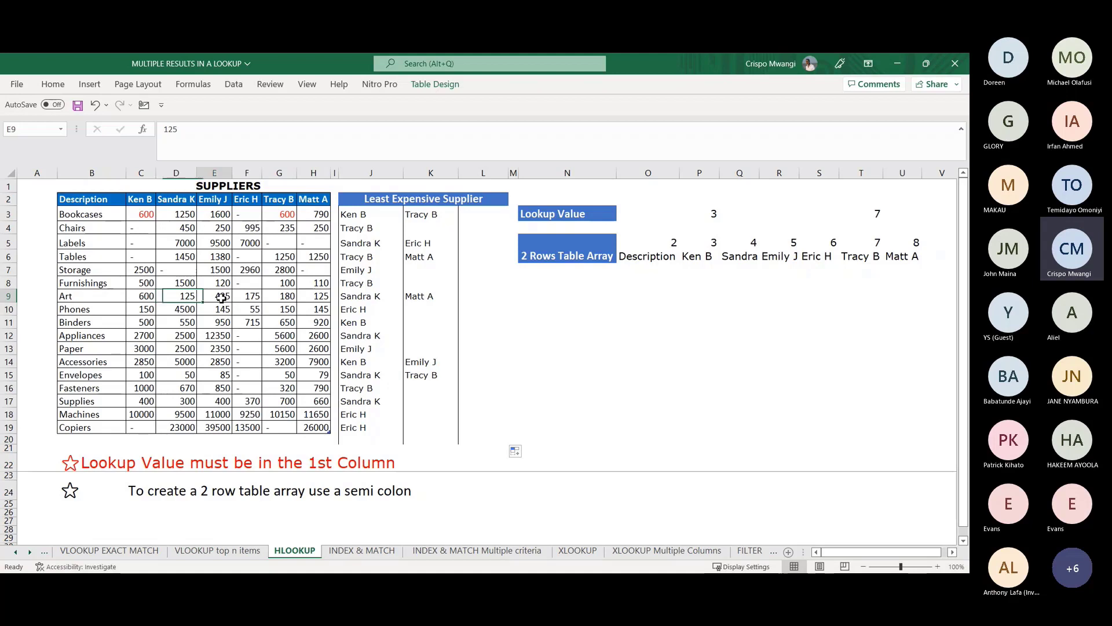
pyautogui.write('12')
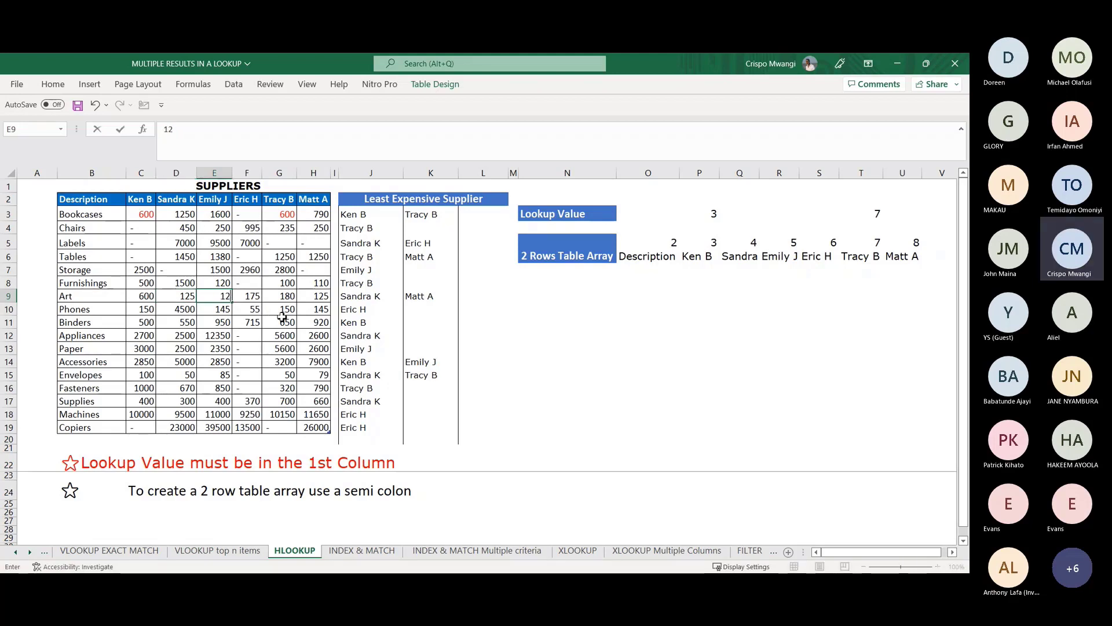
pyautogui.press('Return')
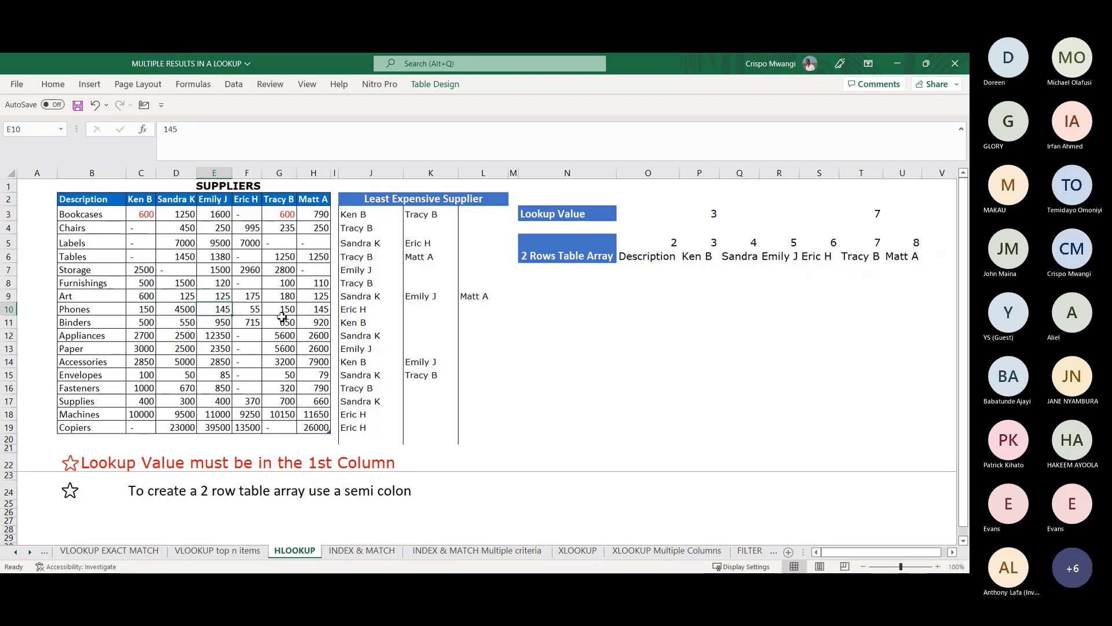
pyautogui.click(484, 297)
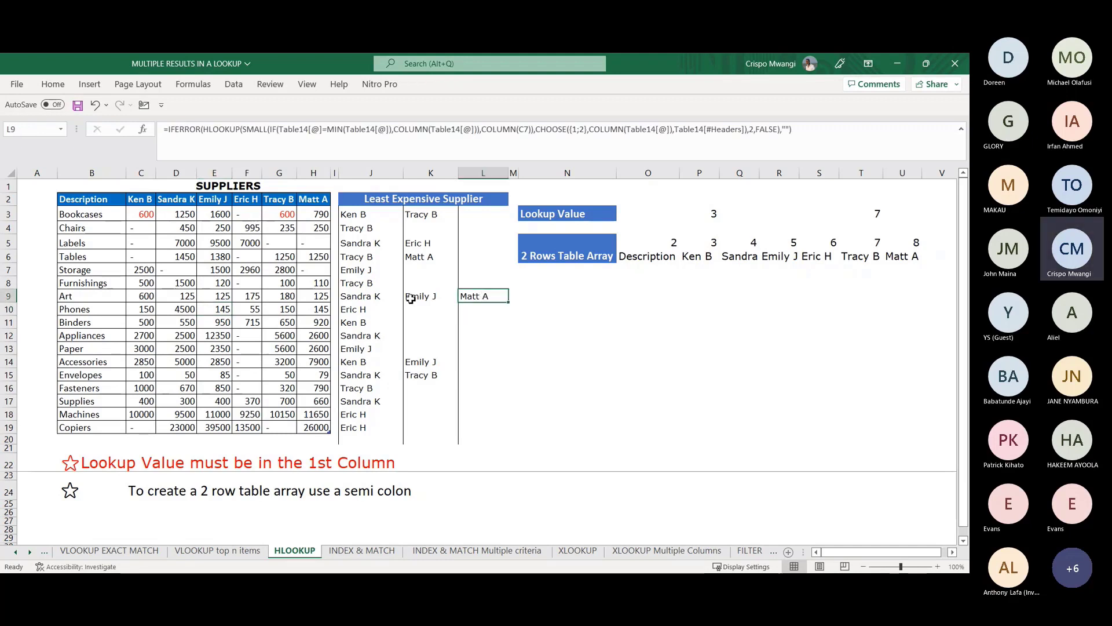
pyautogui.click(365, 297)
pyautogui.click(414, 298)
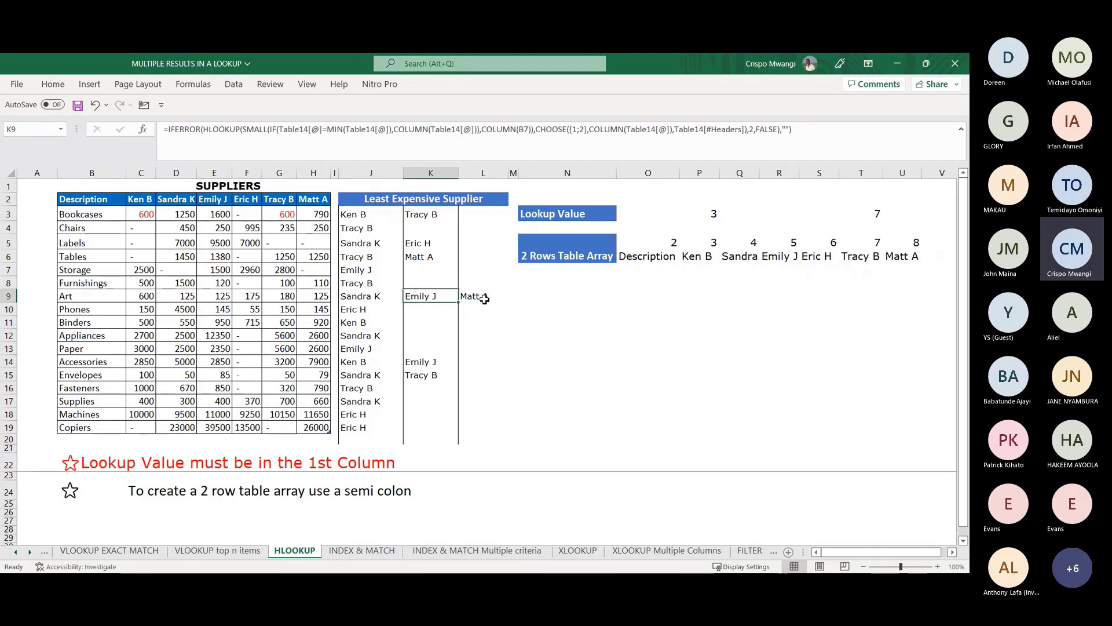
pyautogui.click(484, 297)
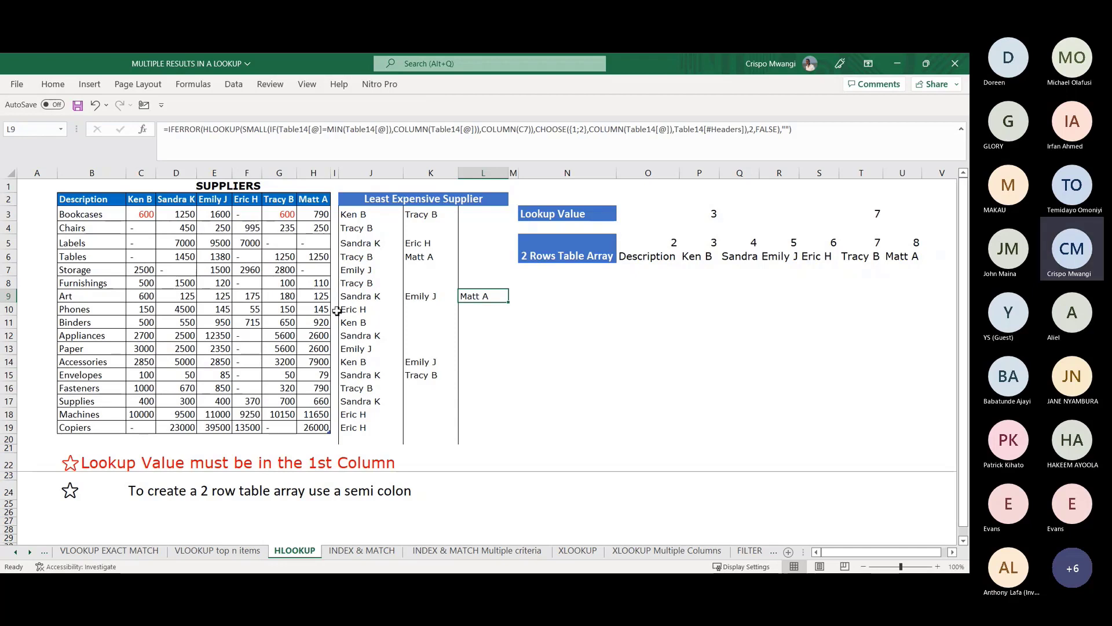
# Step: Set the Appliances price in G12 to 2500 and check the least expensive suppliers returned in row 12
pyautogui.click(354, 337)
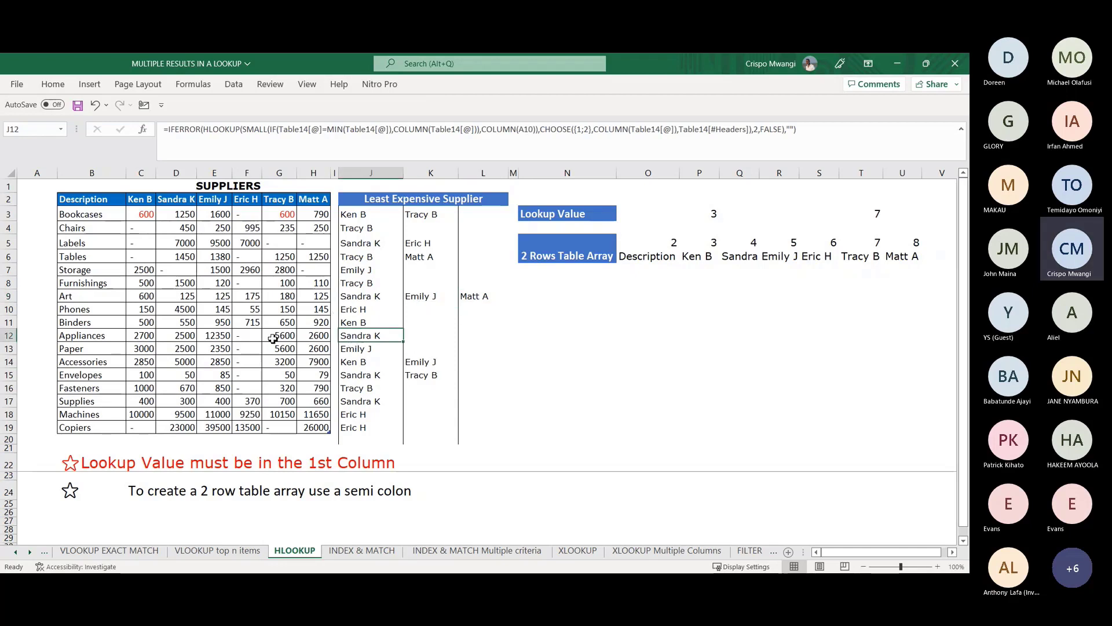
pyautogui.click(8, 336)
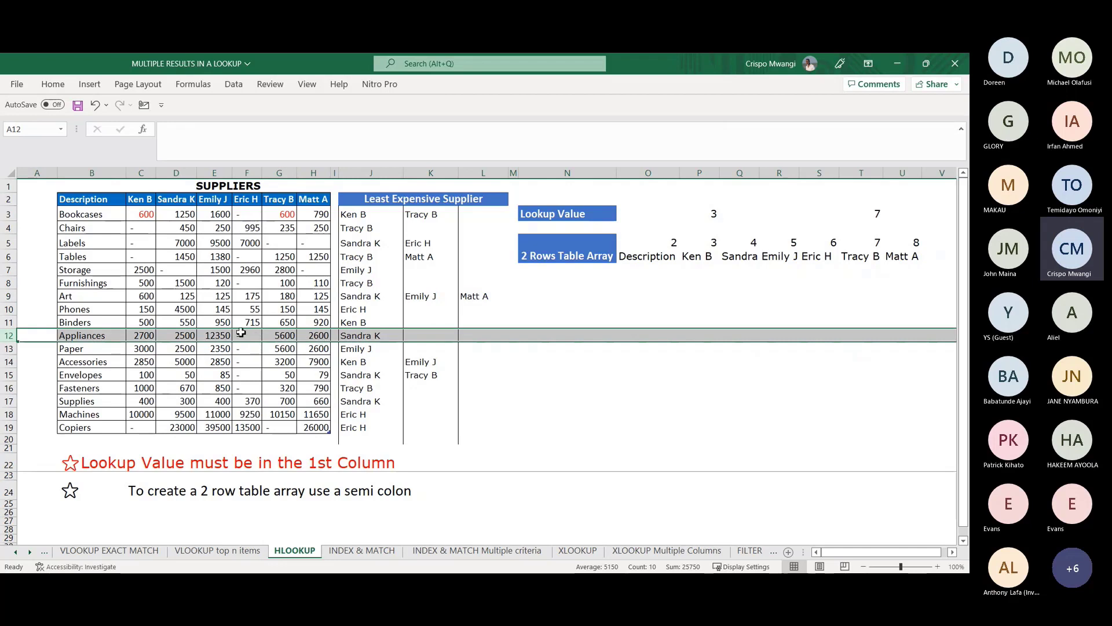
pyautogui.click(178, 336)
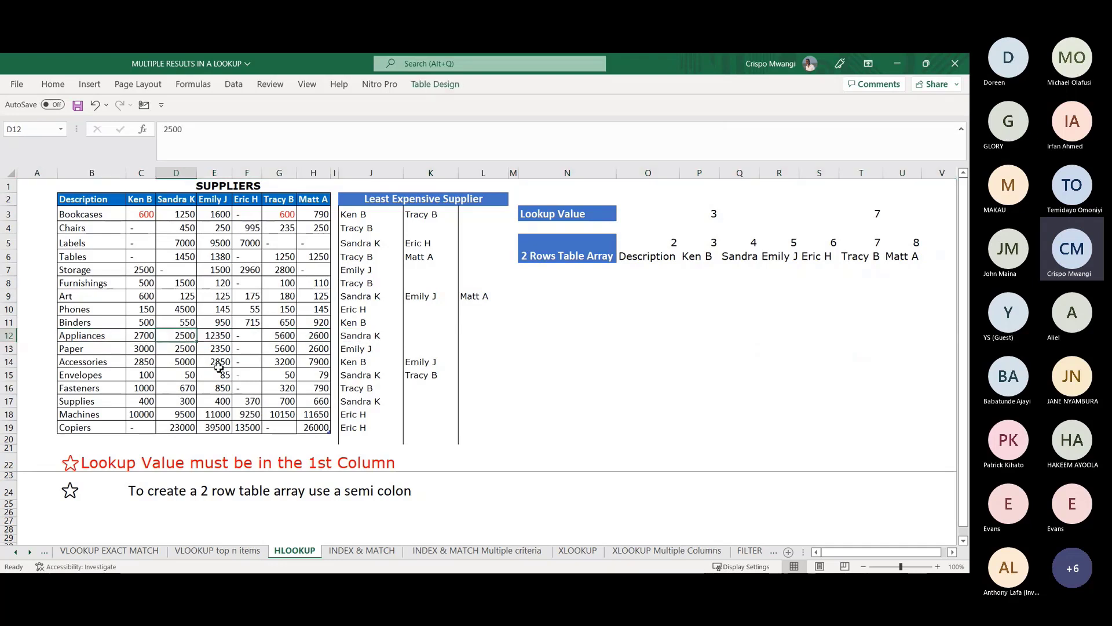
pyautogui.click(285, 336)
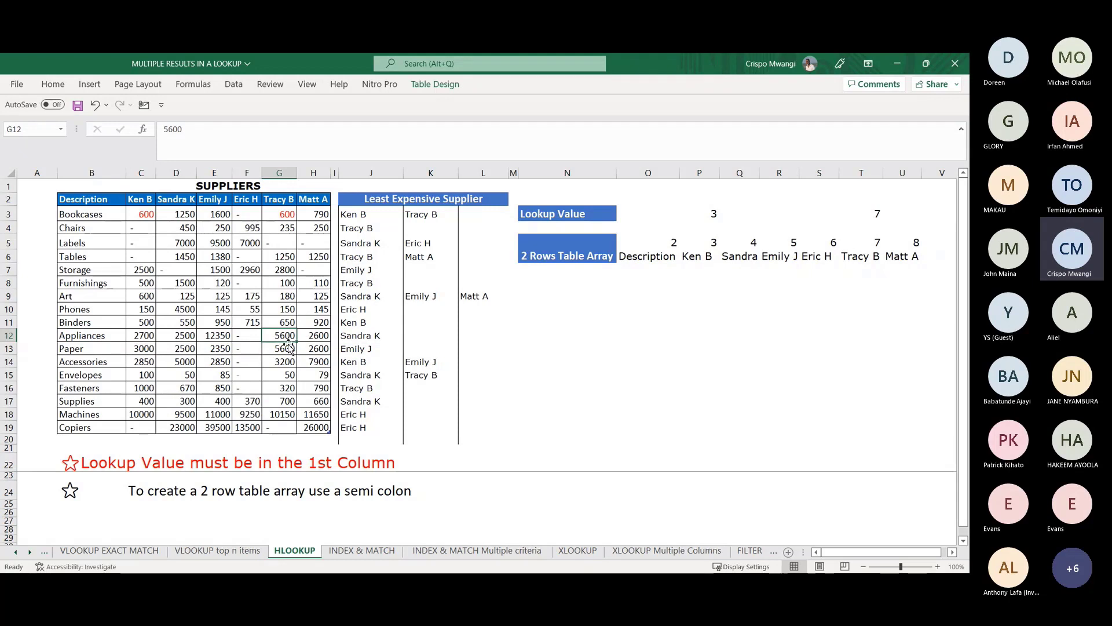
pyautogui.write('2500')
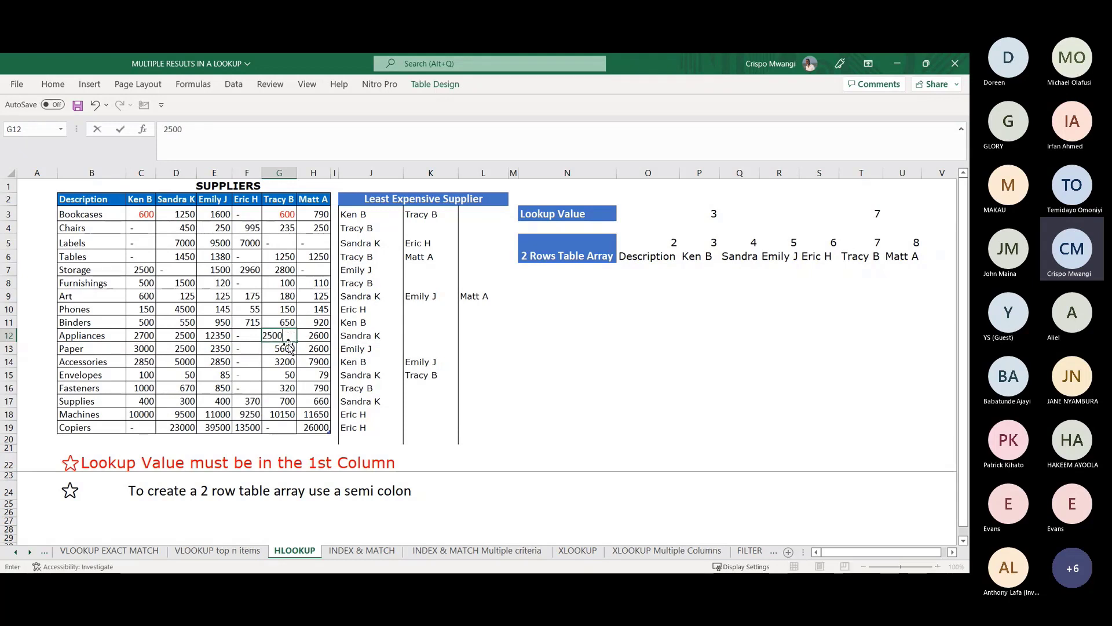
pyautogui.press('Return')
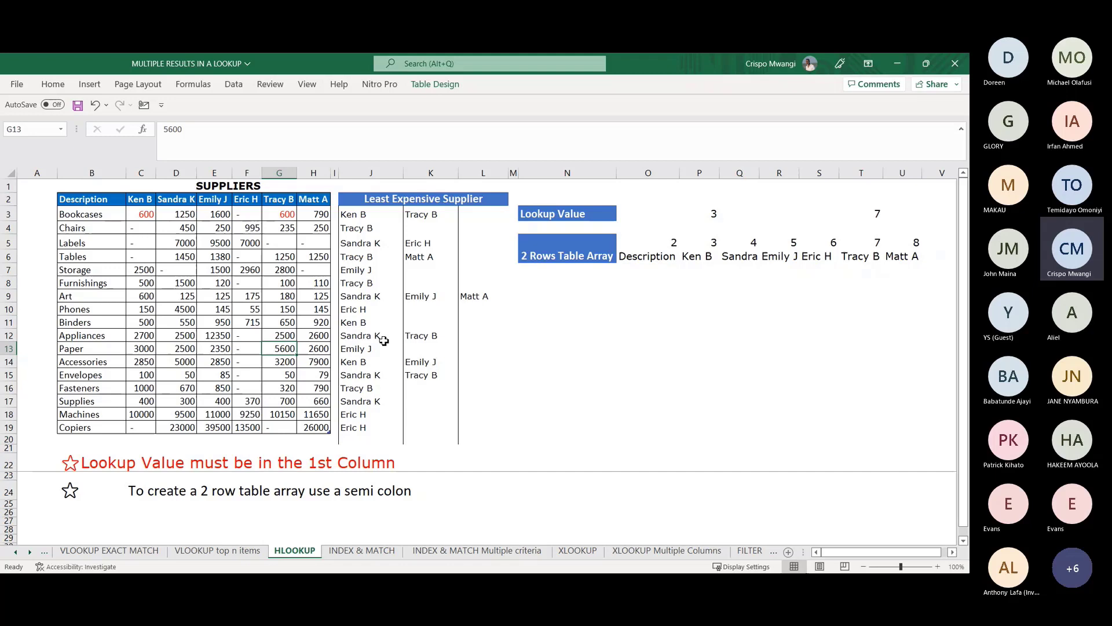
pyautogui.click(432, 336)
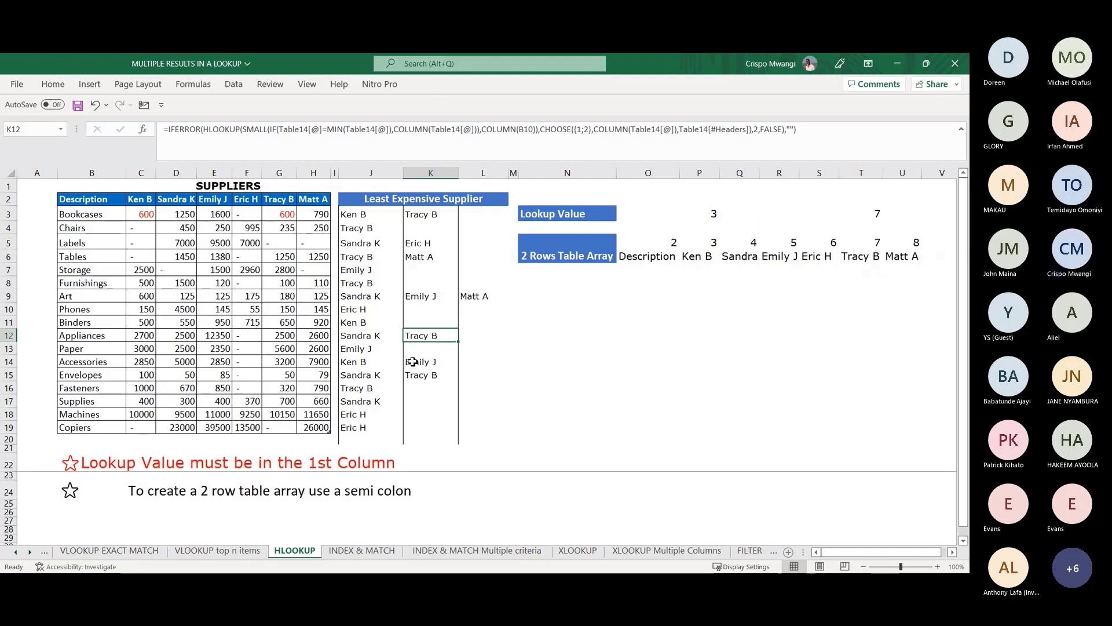
pyautogui.click(439, 284)
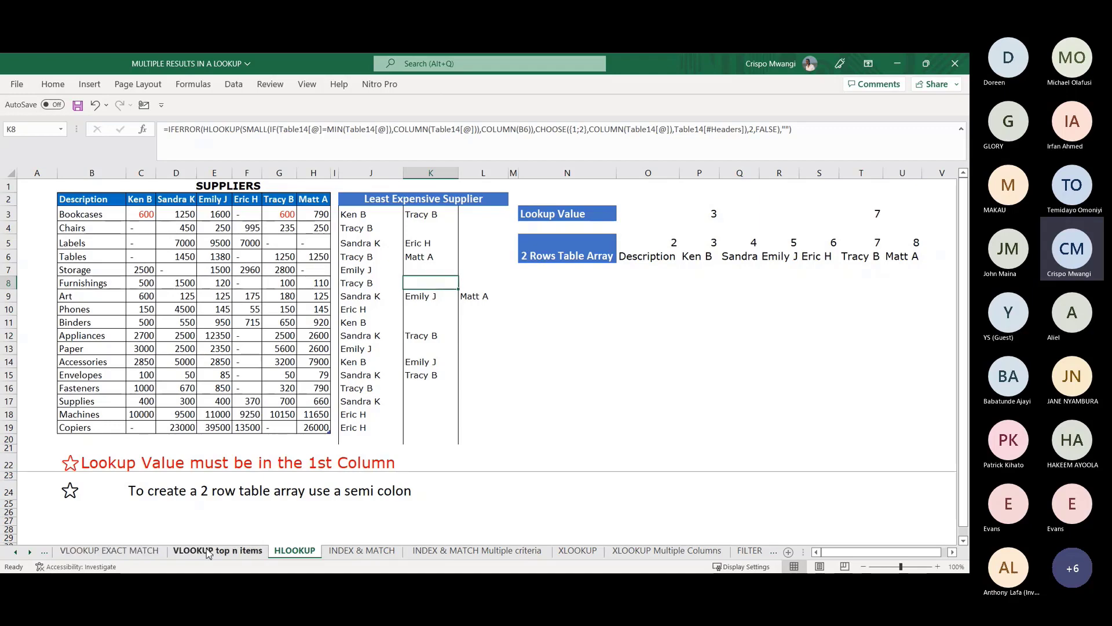
# Step: Open the INDEX & MATCH sheet and examine the Lookup Value formula in I3
pyautogui.click(362, 551)
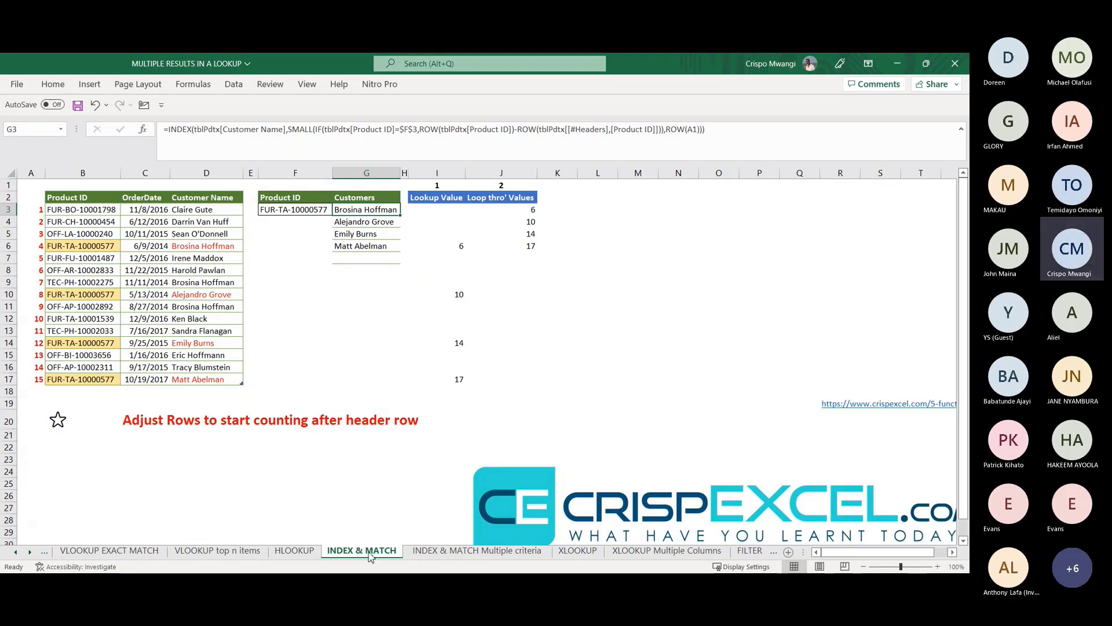
pyautogui.click(447, 220)
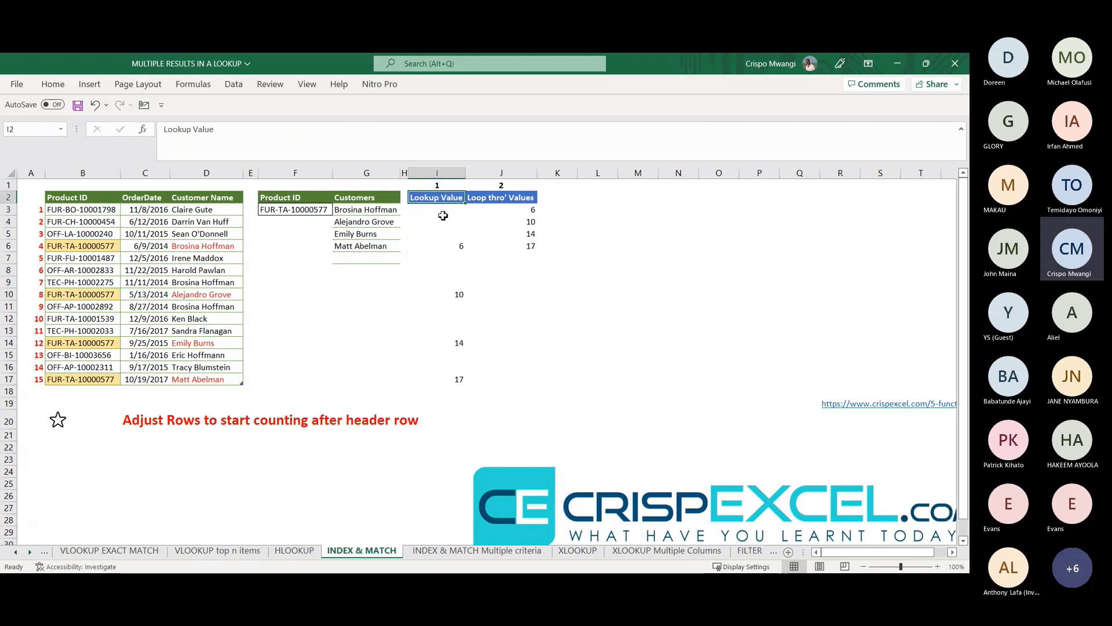
pyautogui.click(438, 211)
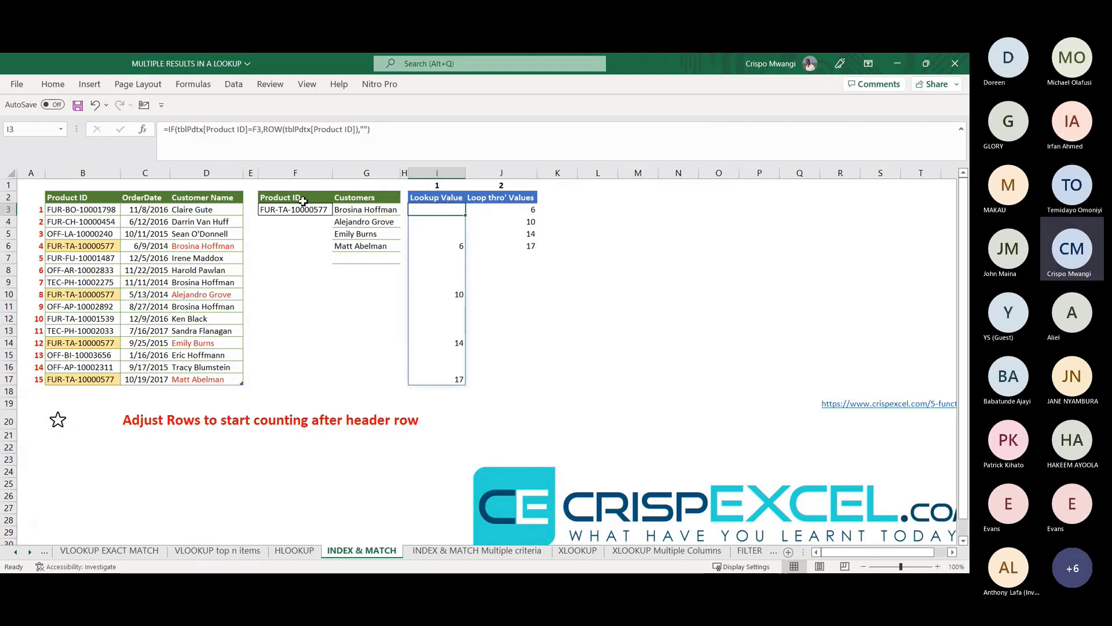
pyautogui.click(327, 277)
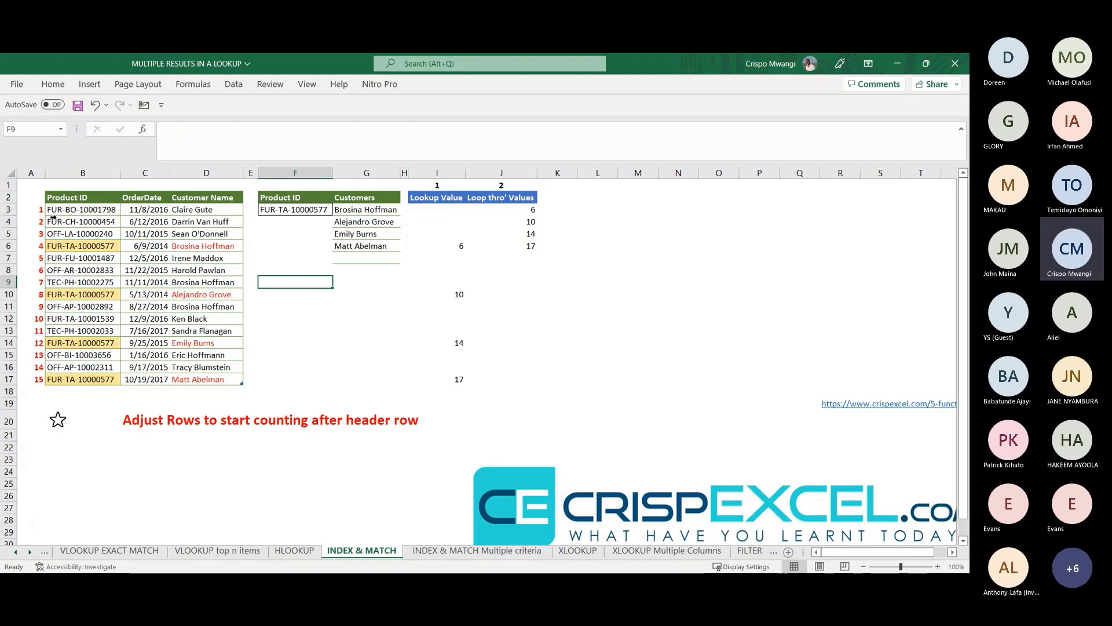
# Step: On the VLOOKUP multiple rows sheet, examine how worksheet row numbers locate the first FUR-TA-10000577 record and its customer in row 6
pyautogui.click(243, 552)
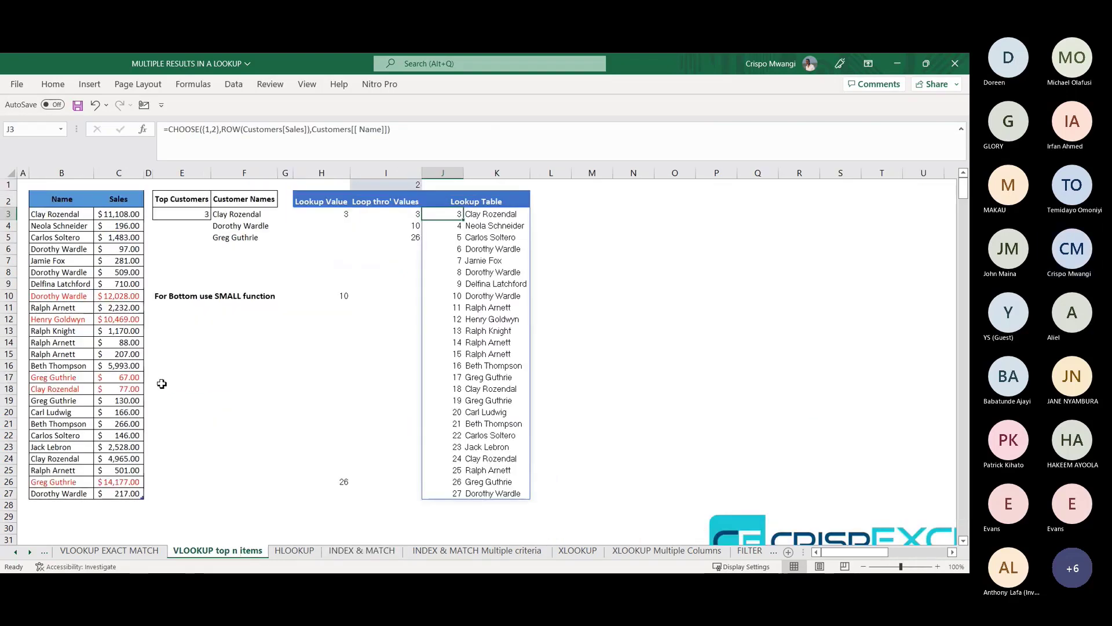
pyautogui.click(135, 550)
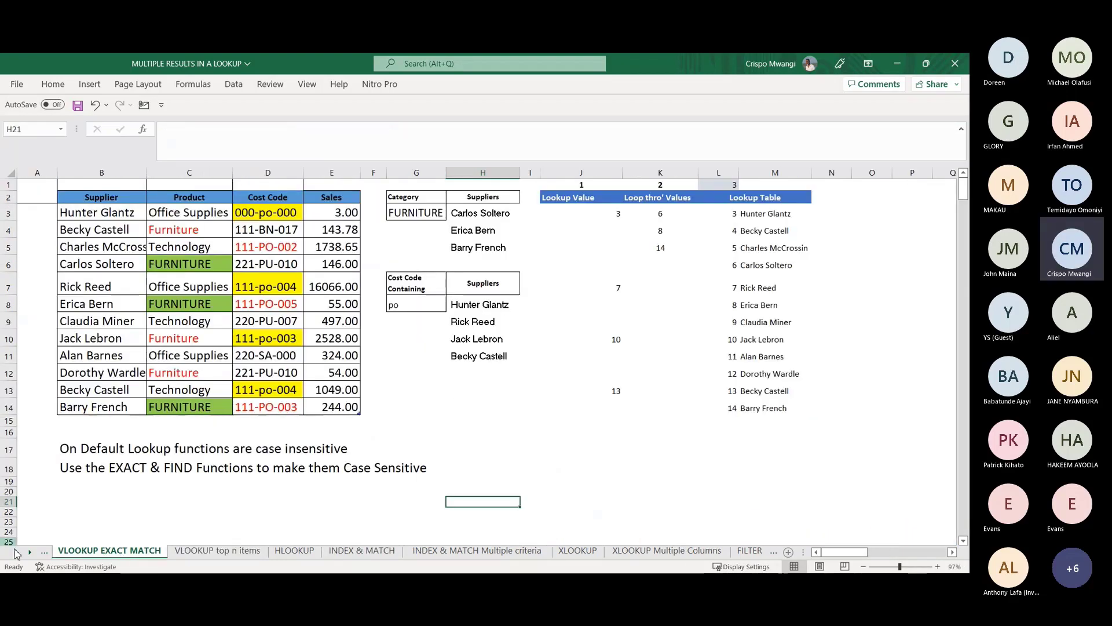
pyautogui.click(16, 553)
pyautogui.click(16, 552)
pyautogui.click(16, 552)
pyautogui.click(89, 550)
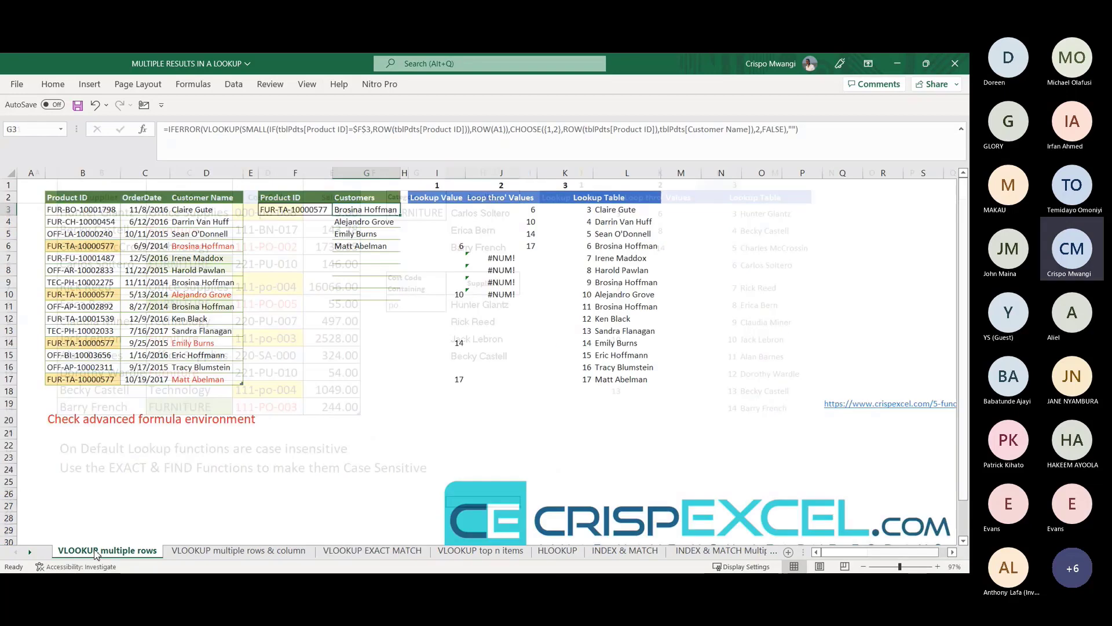
pyautogui.click(7, 185)
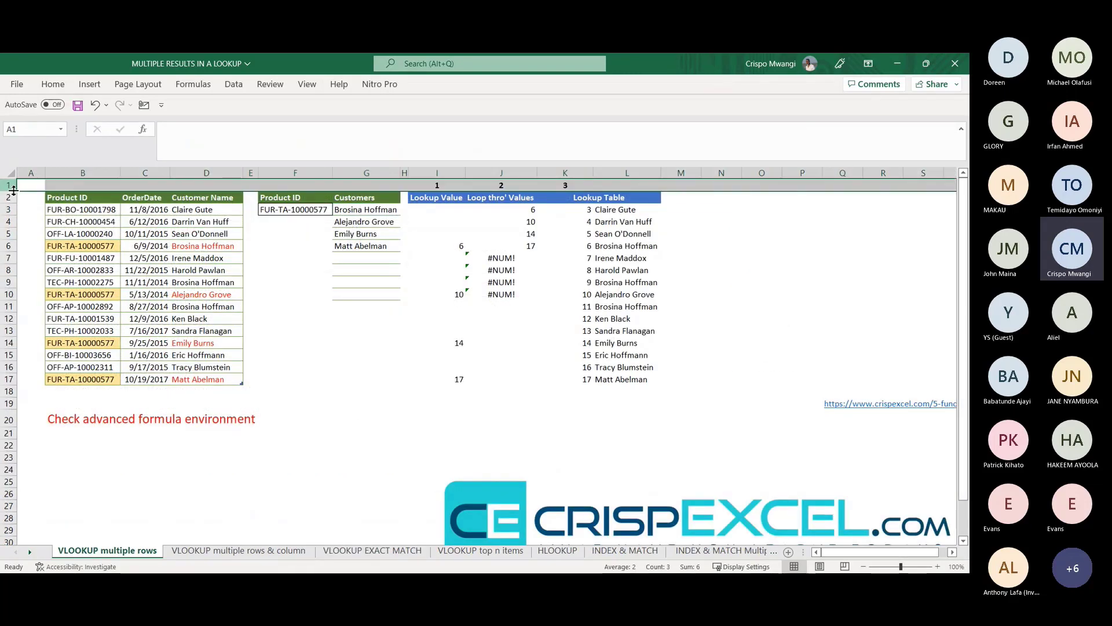
pyautogui.click(4, 198)
pyautogui.click(9, 246)
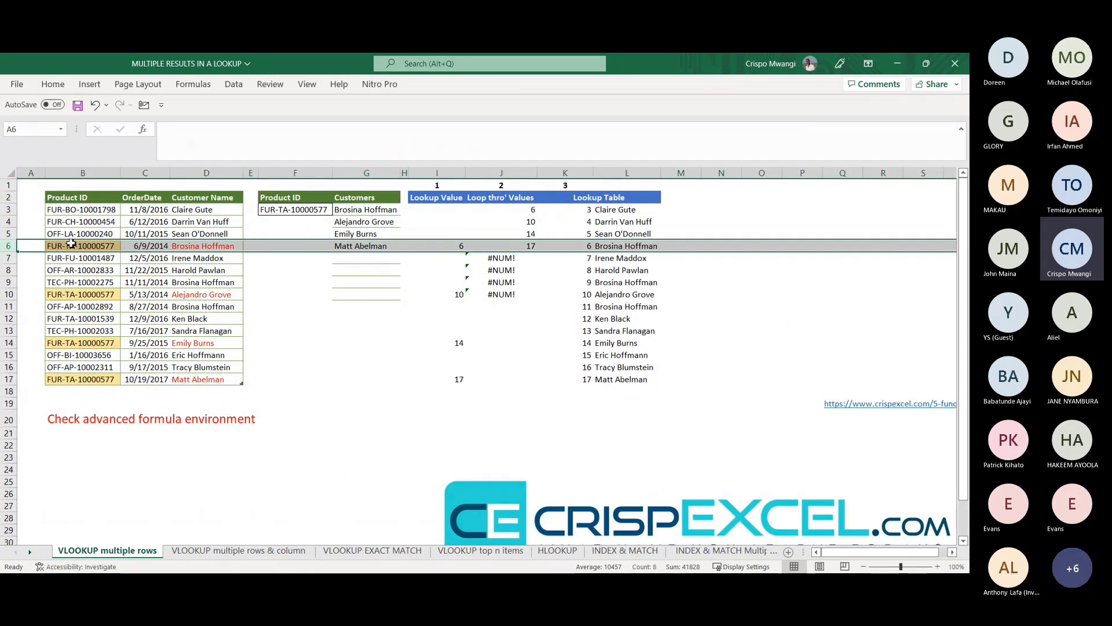
pyautogui.click(80, 246)
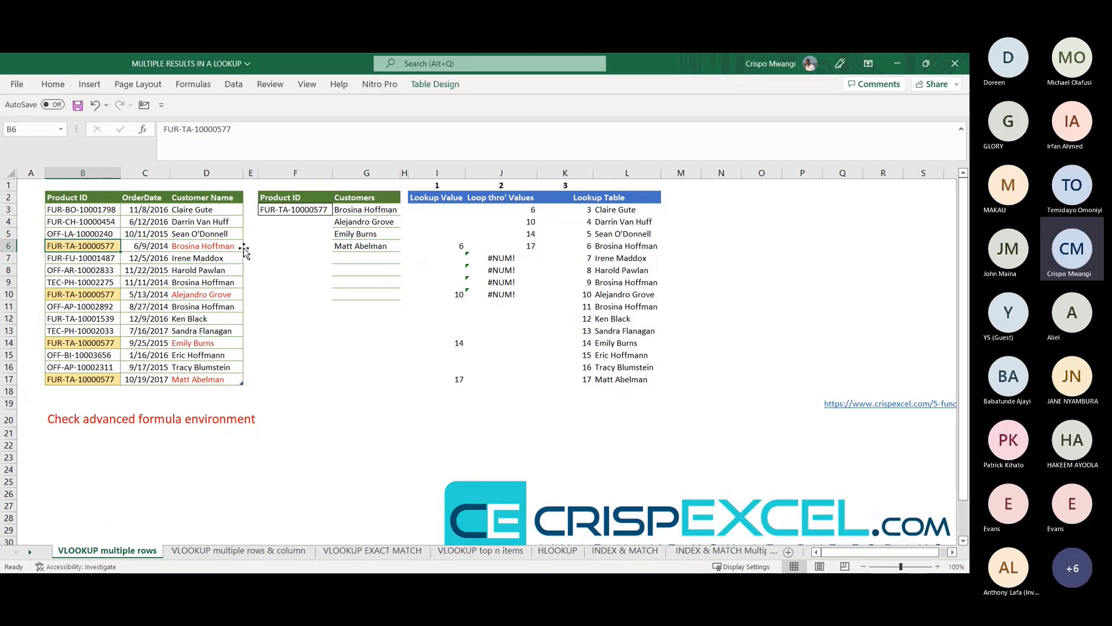
pyautogui.click(345, 208)
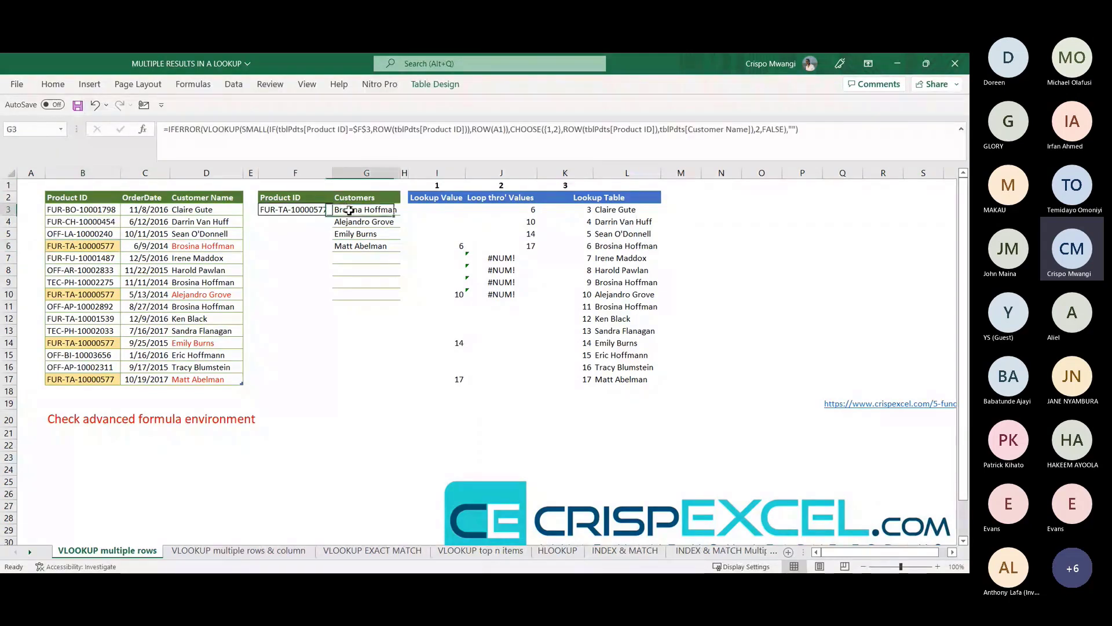
pyautogui.click(212, 247)
# Step: Return to the INDEX & MATCH sheet and compare the column A numbering with the row numbers produced by the Lookup Value formula
pyautogui.click(30, 552)
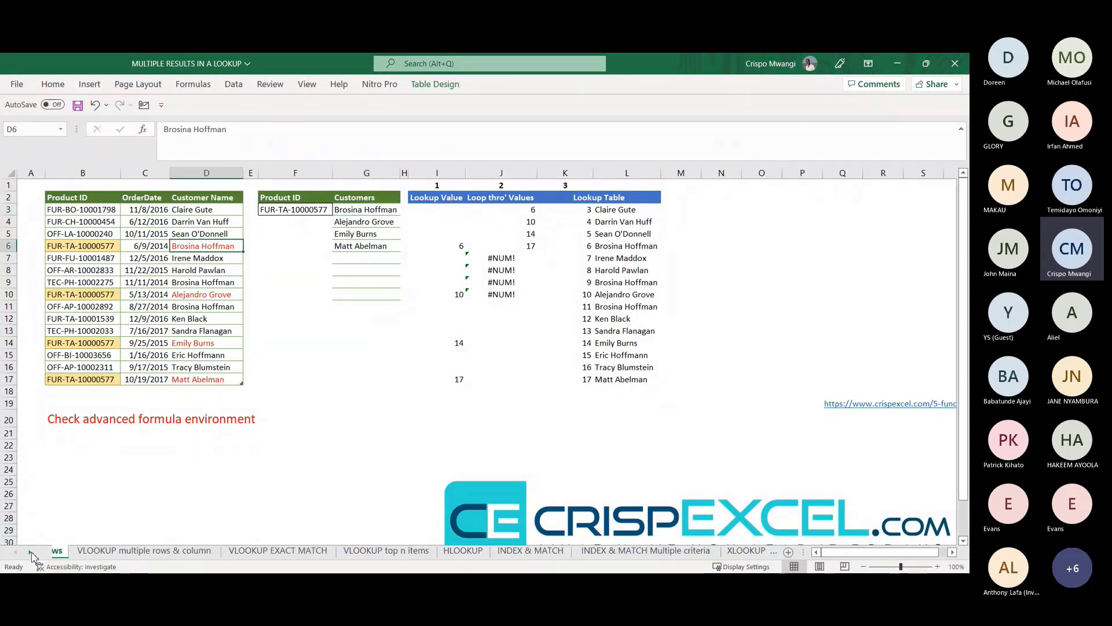
pyautogui.click(30, 552)
pyautogui.click(362, 550)
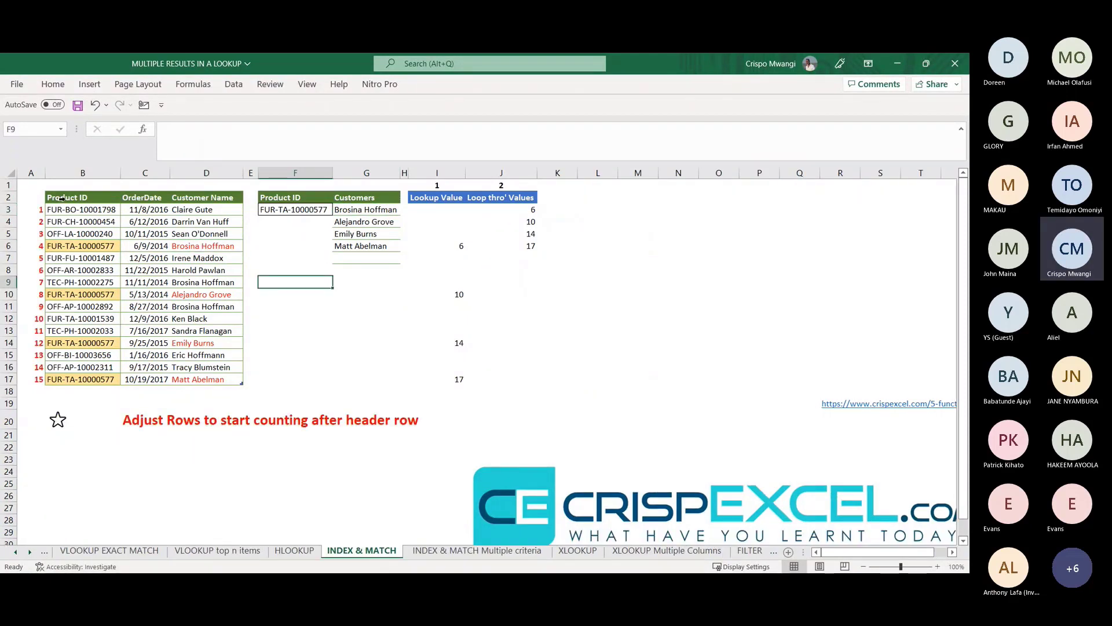
pyautogui.click(36, 210)
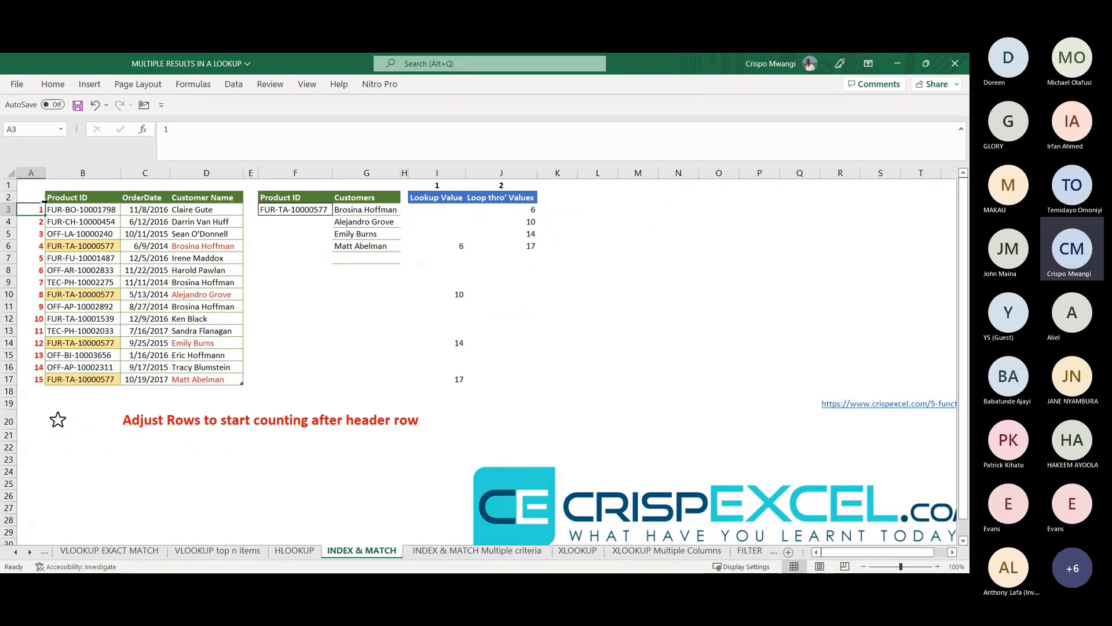
pyautogui.click(459, 247)
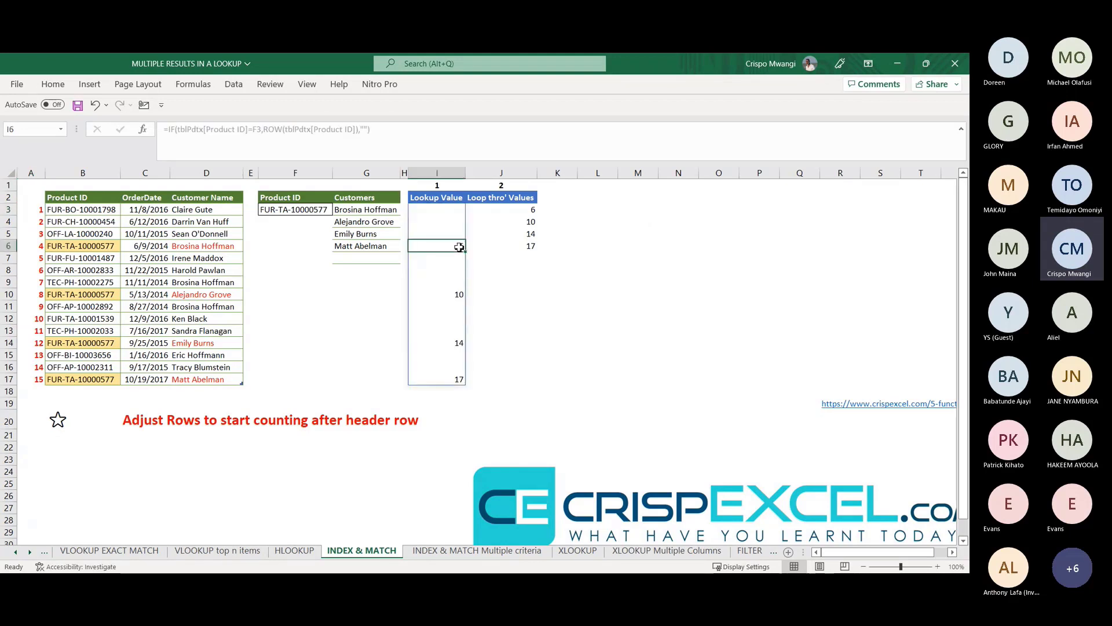
pyautogui.click(408, 131)
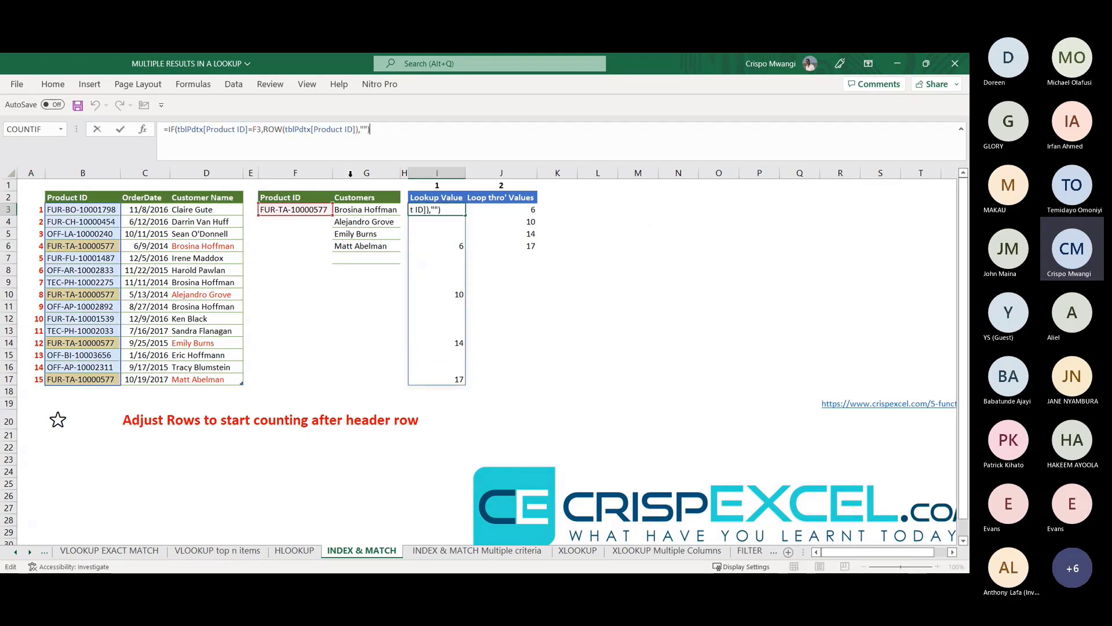
pyautogui.click(455, 247)
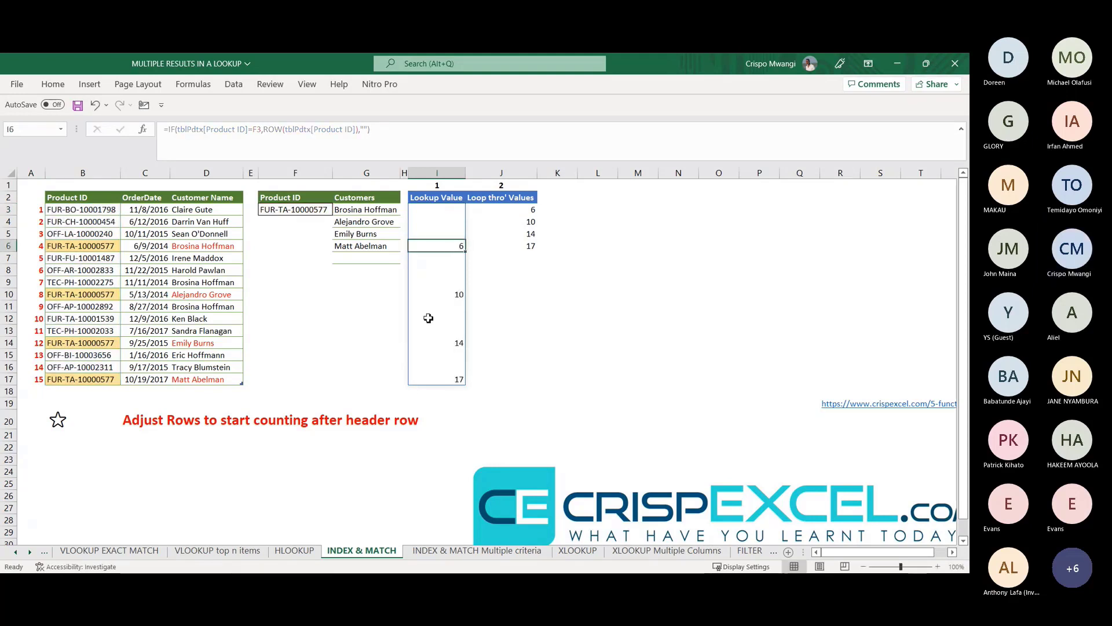
# Step: Try wrapping the Lookup Value formula in I3 in an INDEX function that uses tblPdtx[Customer Name] as its array
pyautogui.click(441, 213)
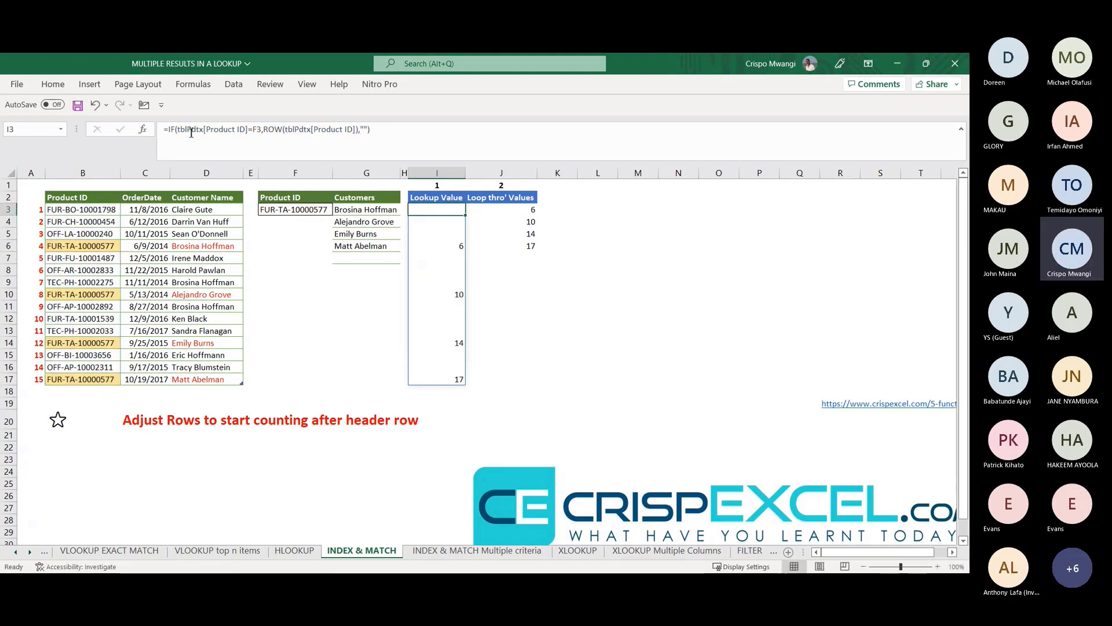
pyautogui.click(167, 131)
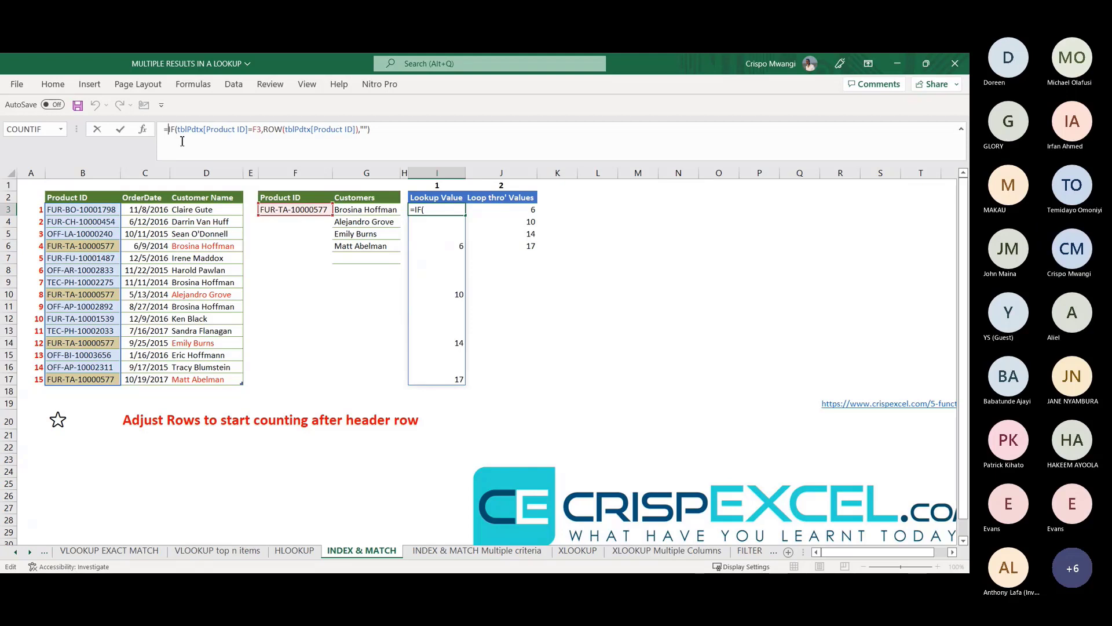
pyautogui.write('INDEX')
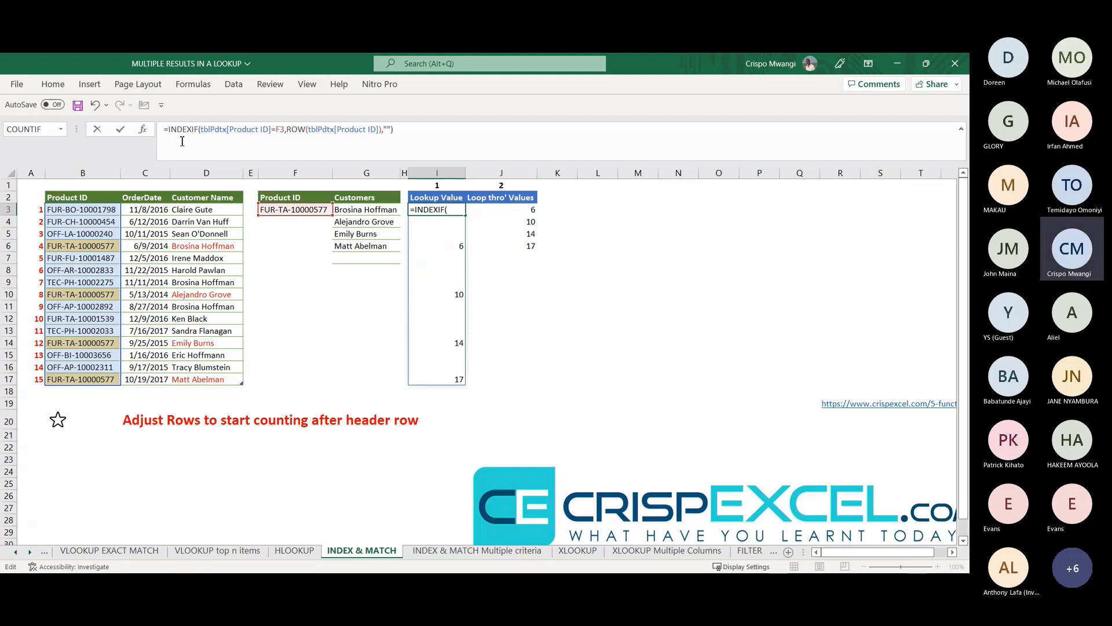
pyautogui.write('(')
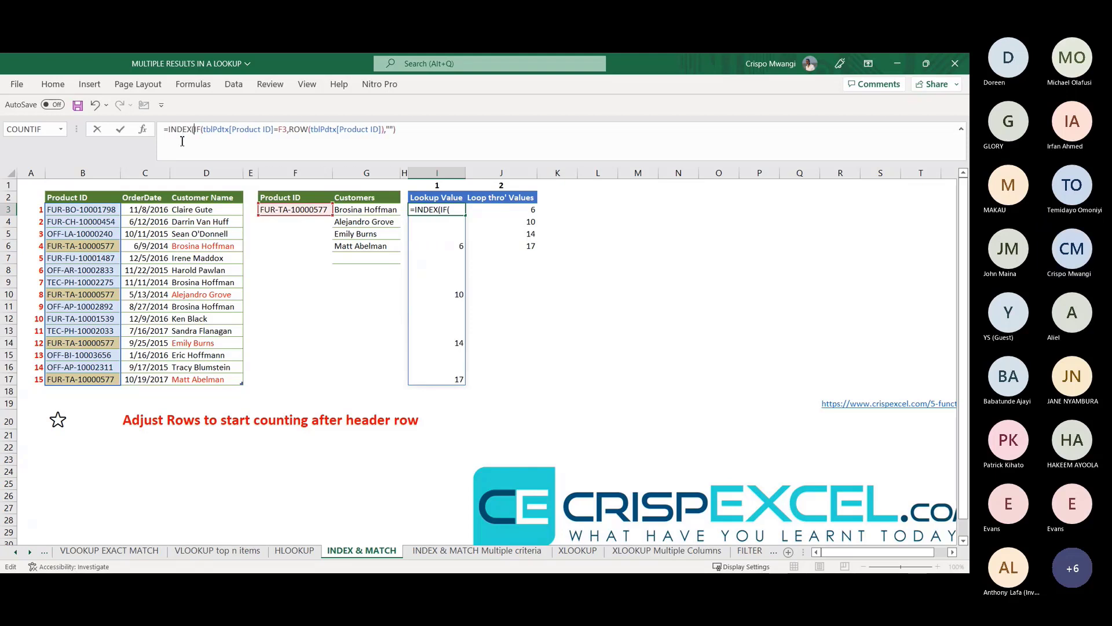
pyautogui.click(207, 196)
pyautogui.write(',')
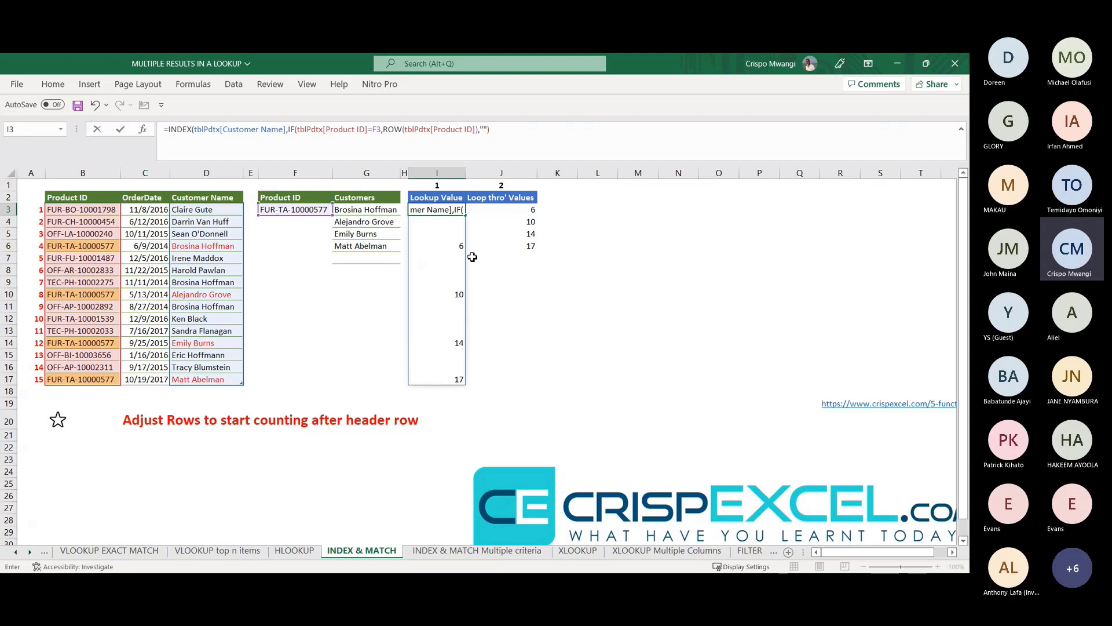
pyautogui.click(503, 132)
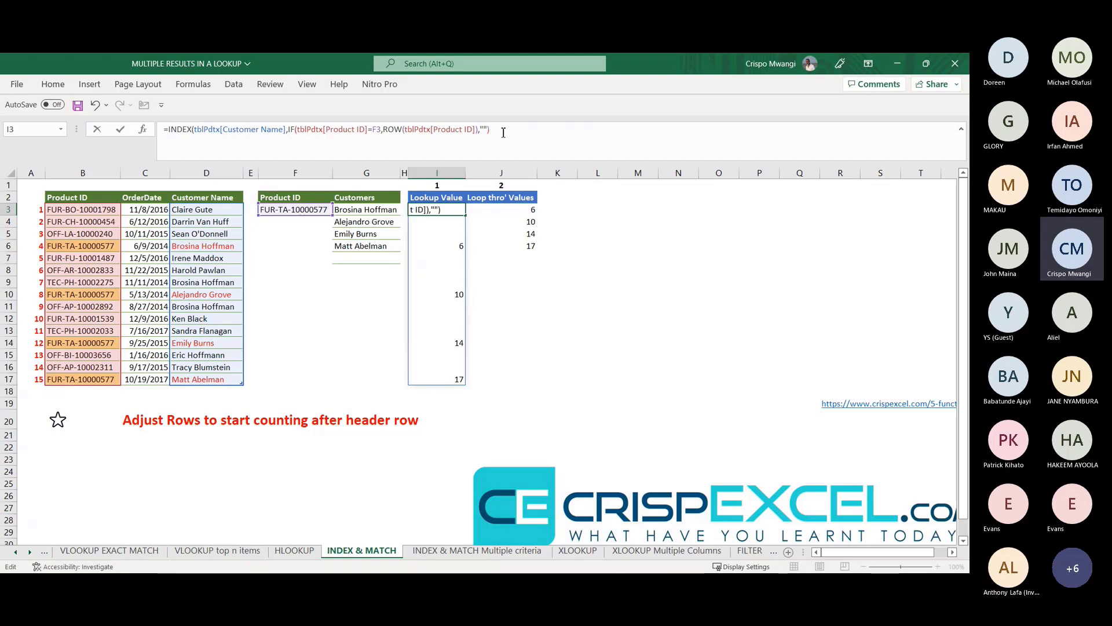
pyautogui.write(')')
pyautogui.press('Return')
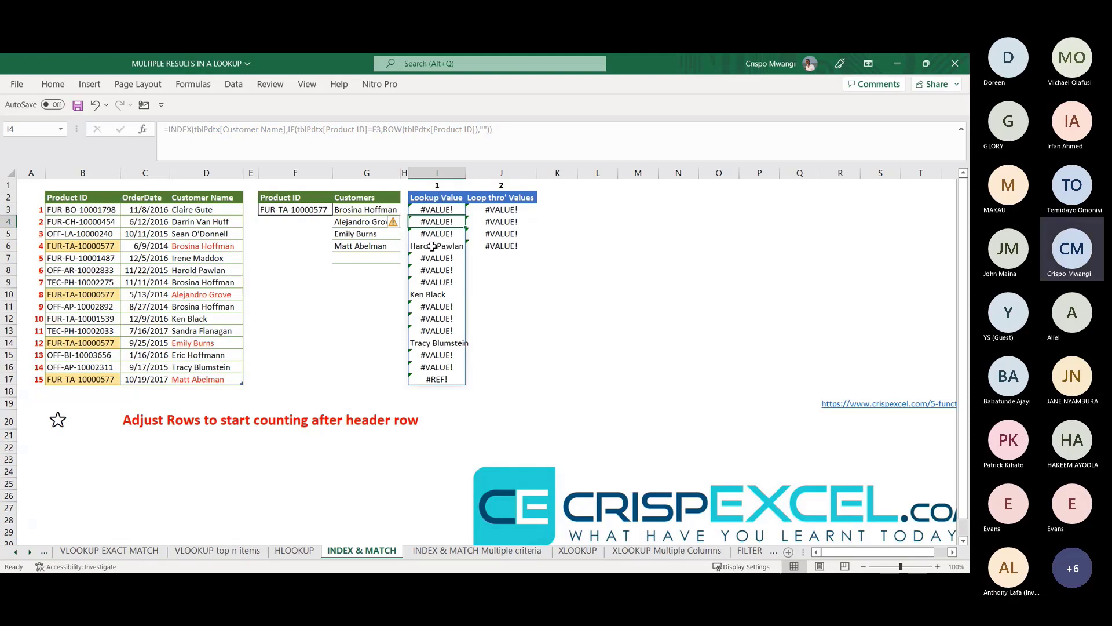
# Step: Compare the customer returned in I6 with table rows 8 and 6, and undo the INDEX wrapping in I3
pyautogui.click(433, 246)
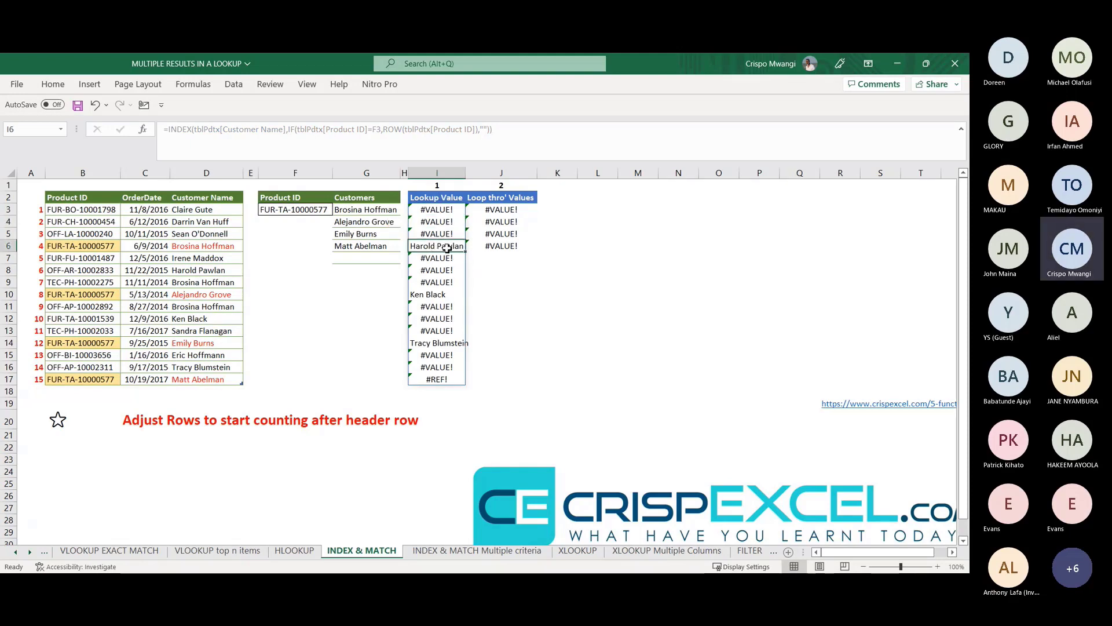
pyautogui.click(207, 272)
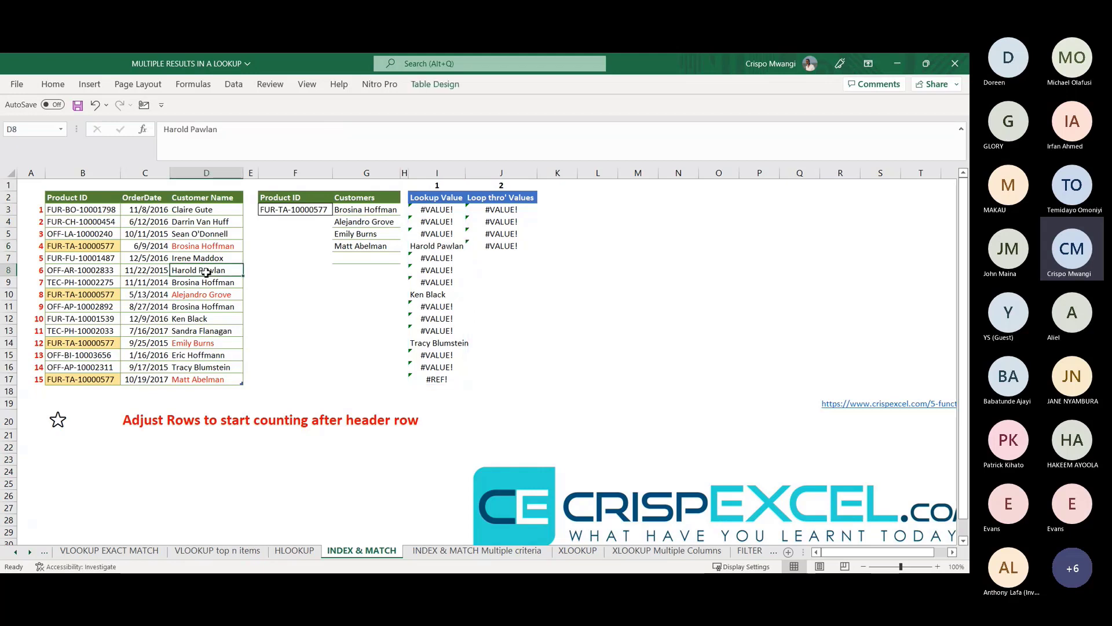
pyautogui.click(10, 271)
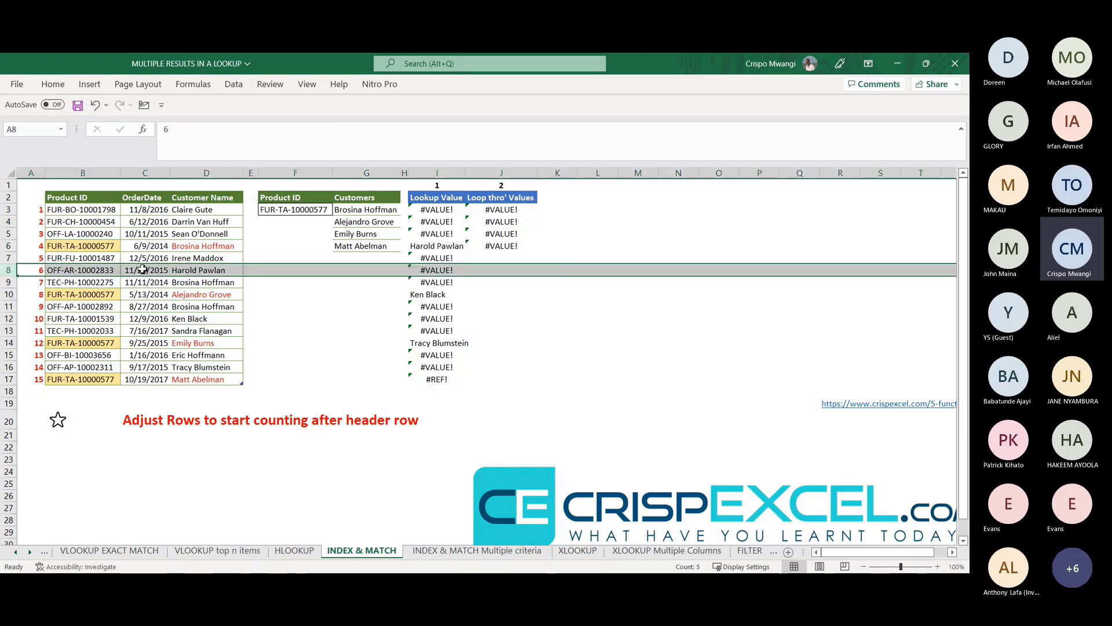
pyautogui.click(179, 246)
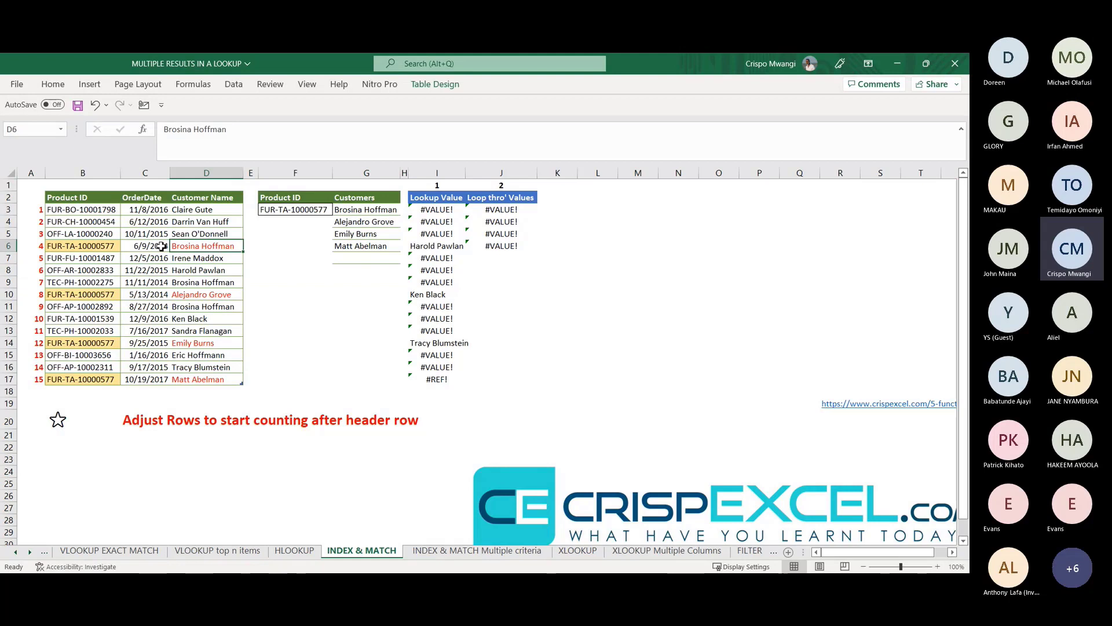
pyautogui.click(68, 248)
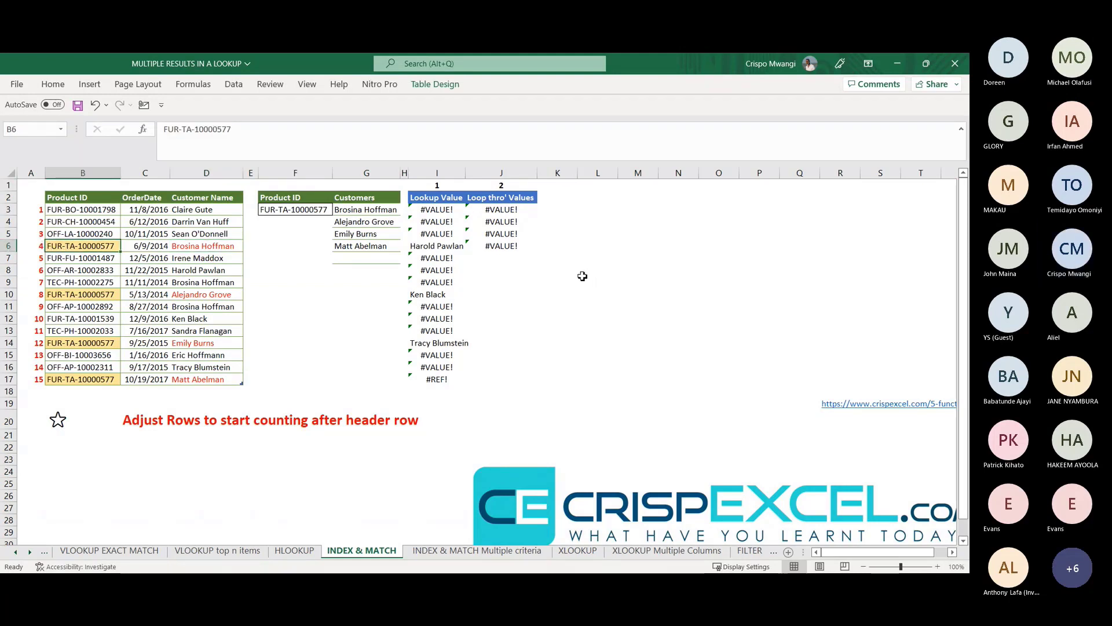
pyautogui.hotkey('ctrl', 'z')
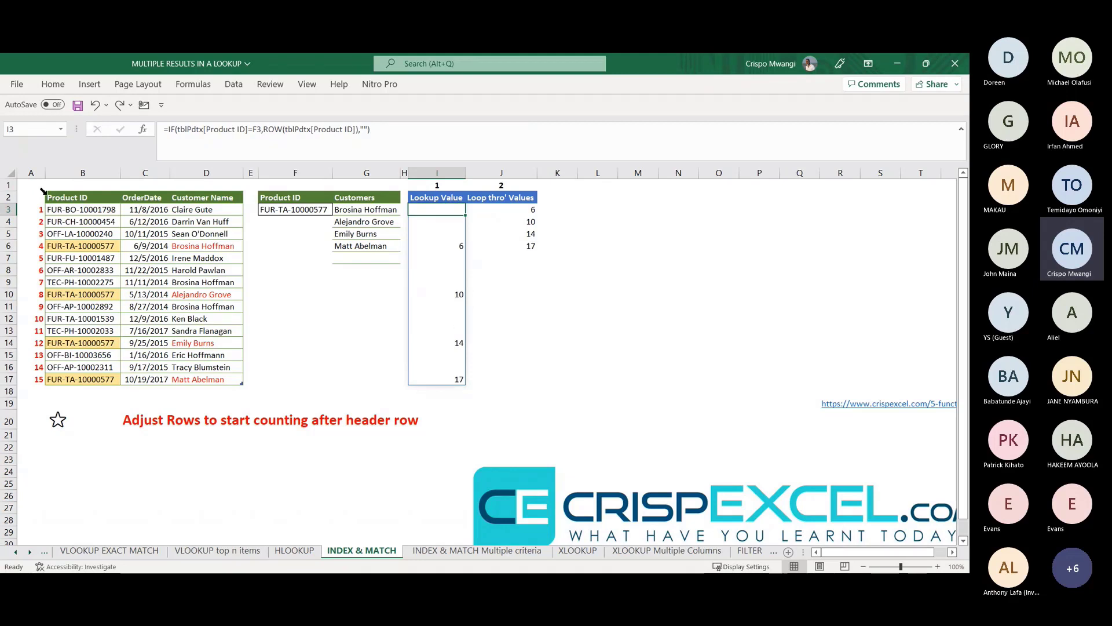
# Step: Subtract ROW(tblPdtx[#Headers]) from ROW(tblPdtx[Product ID]) in the Lookup Value formula in I3
pyautogui.click(256, 130)
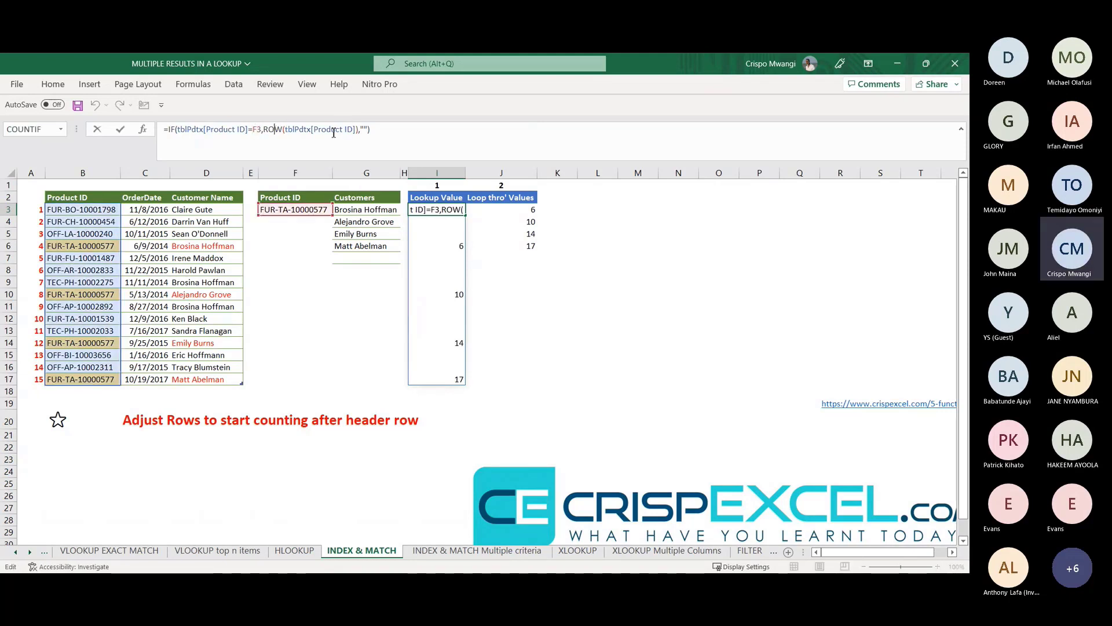
pyautogui.click(359, 132)
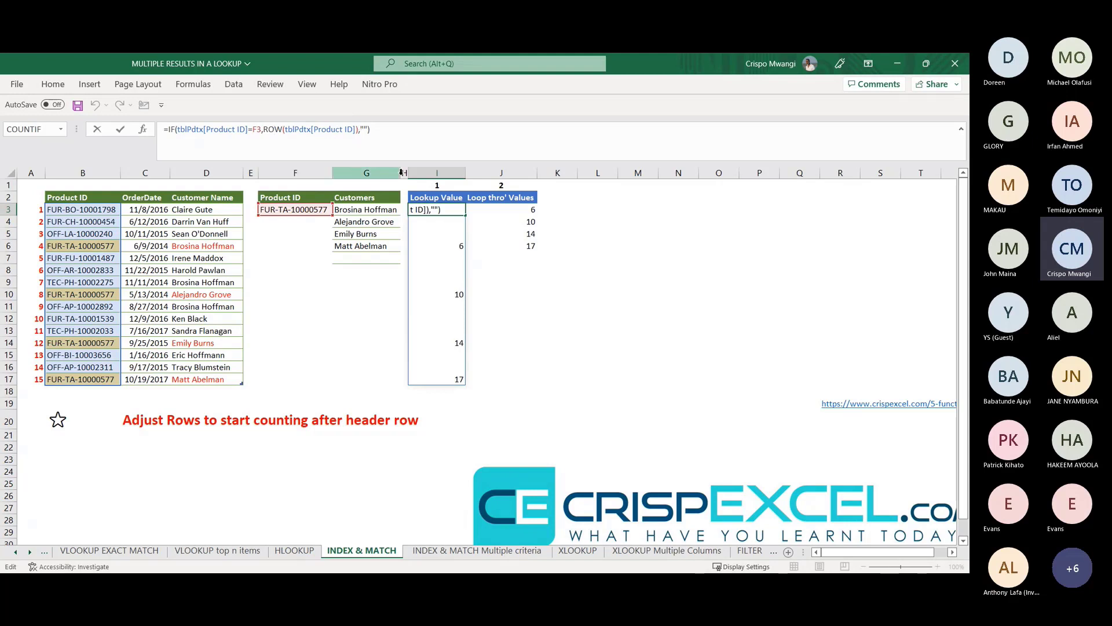
pyautogui.write('-')
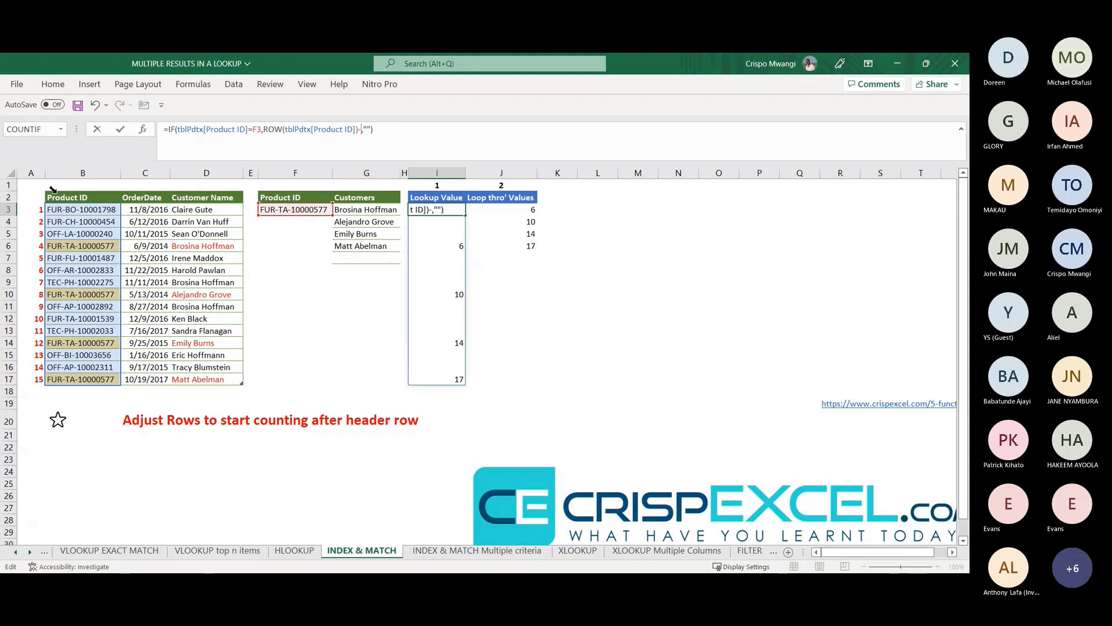
pyautogui.write('ROW')
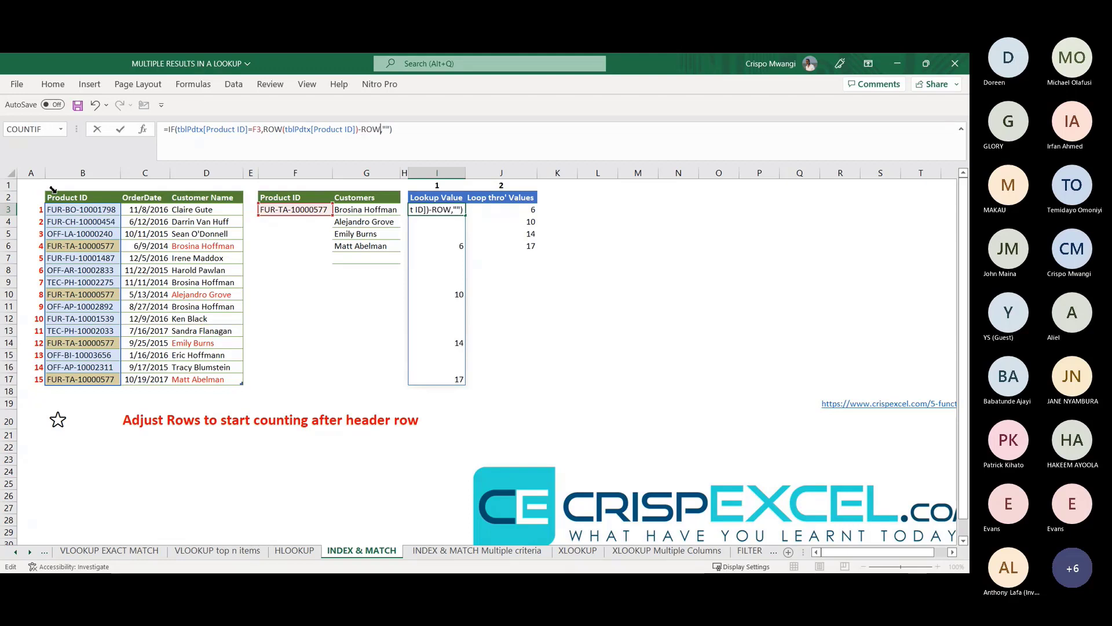
pyautogui.write('(')
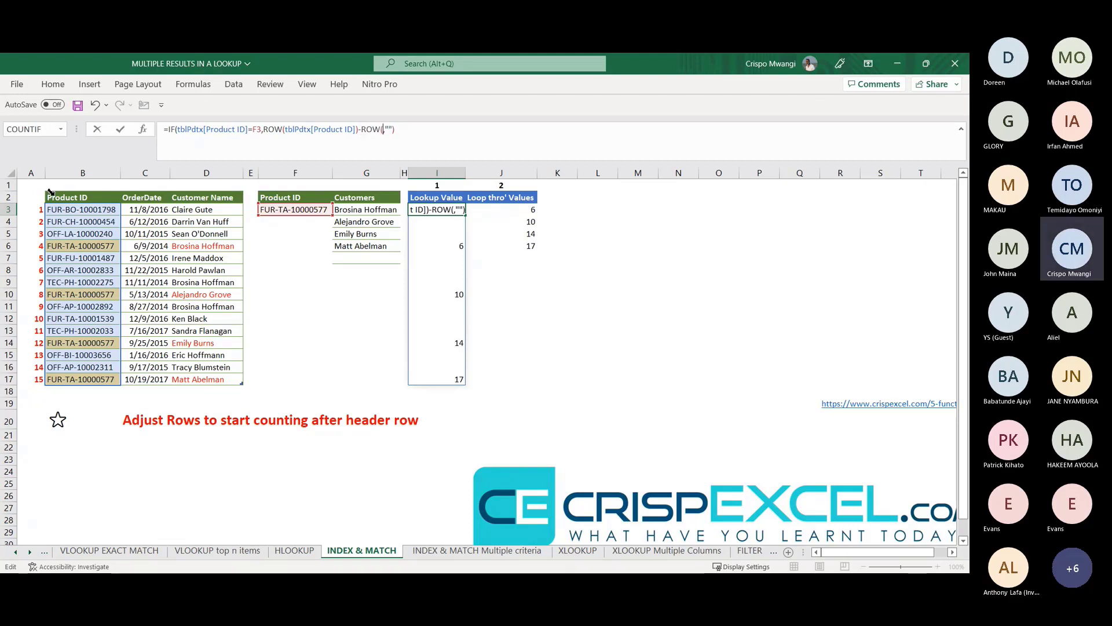
pyautogui.click(50, 198)
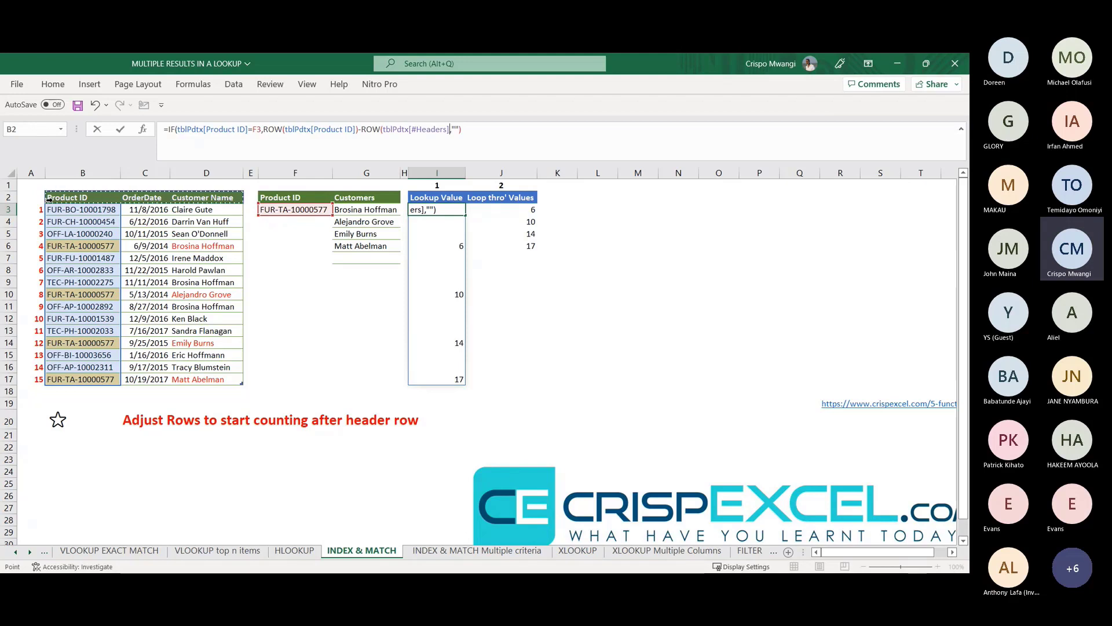
pyautogui.write(')')
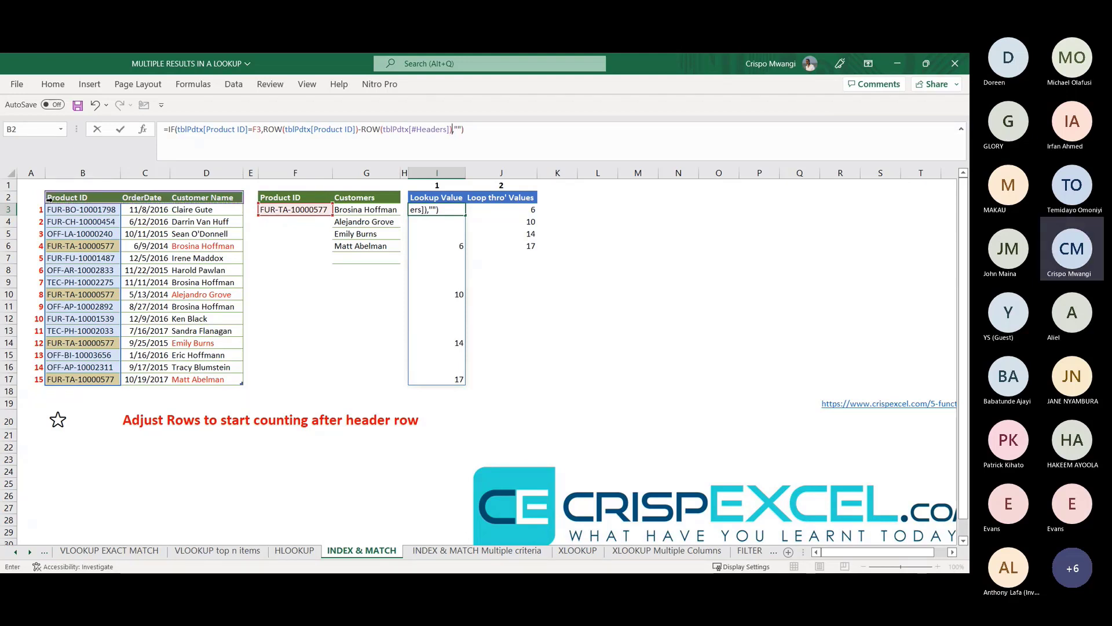
pyautogui.press('Return')
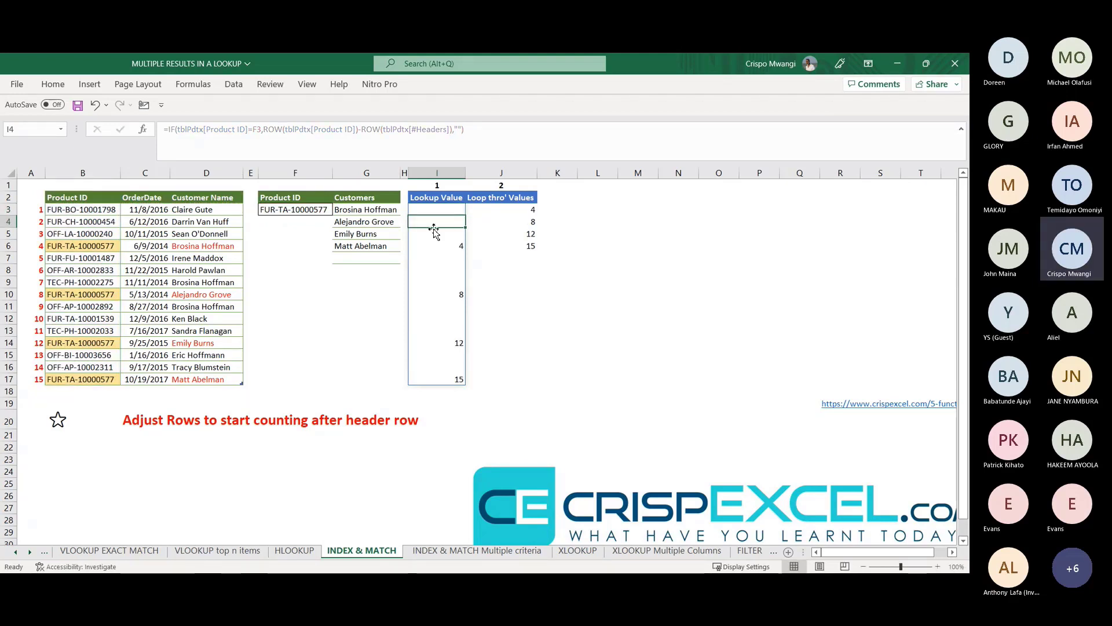
# Step: Check the adjusted Lookup Value positions against the highlighted FUR-TA-10000577 records and their column A numbering
pyautogui.click(458, 243)
pyautogui.click(91, 245)
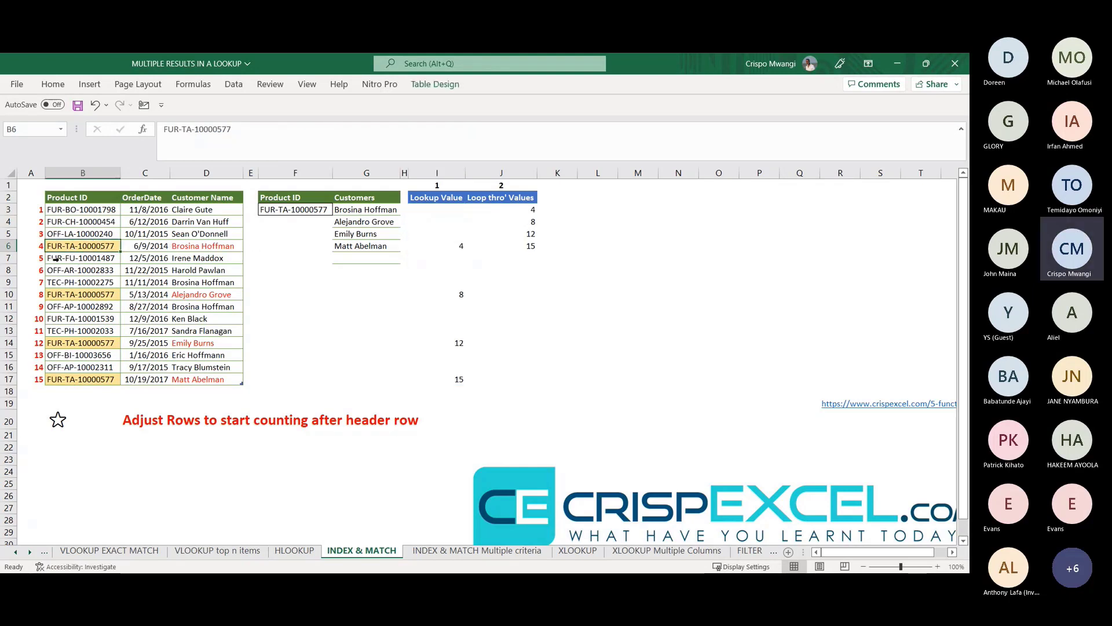
pyautogui.moveTo(51, 293); pyautogui.dragTo(232, 295)
pyautogui.moveTo(56, 343); pyautogui.dragTo(232, 343)
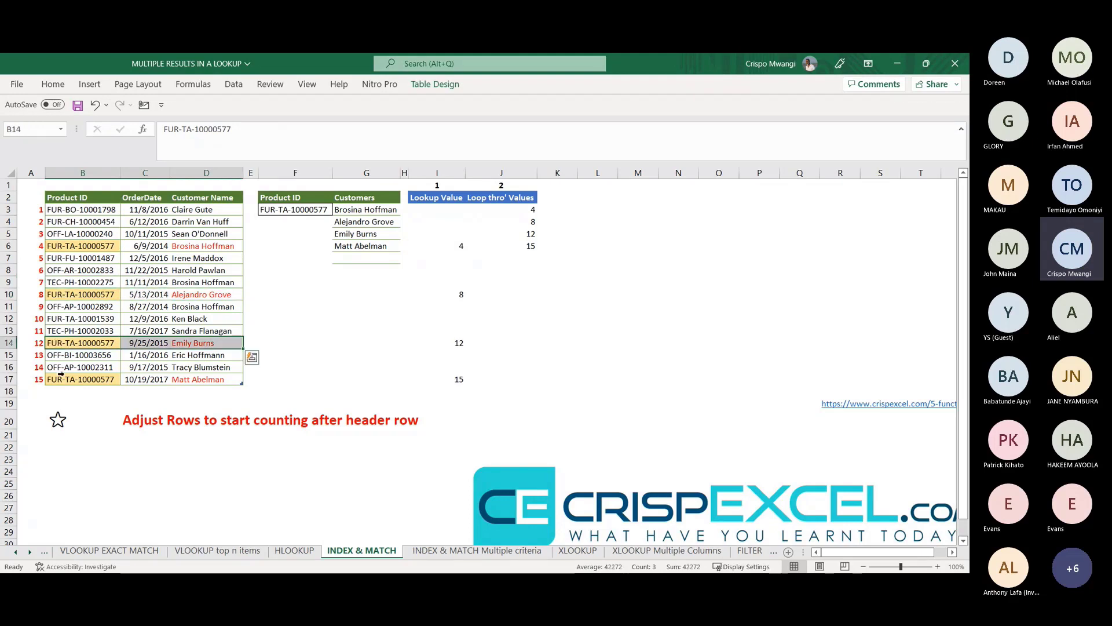
pyautogui.click(70, 380)
# Step: Open the Customers formula in G3 in the Advanced Formula Environment, widened to show full lines, and examine its INDEX arguments
pyautogui.click(365, 210)
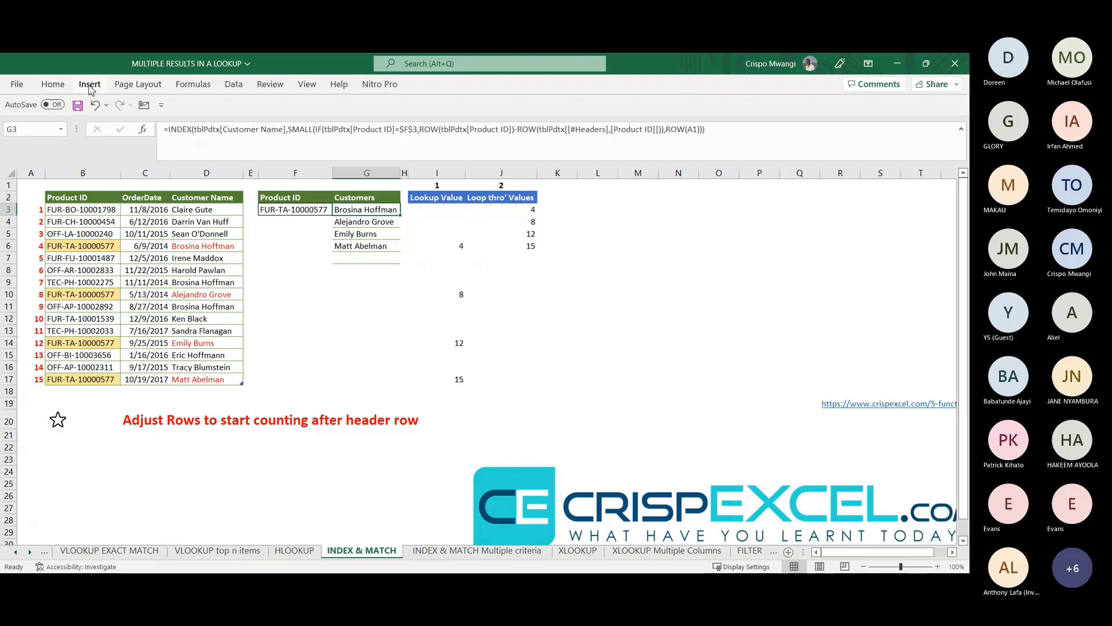
pyautogui.click(52, 84)
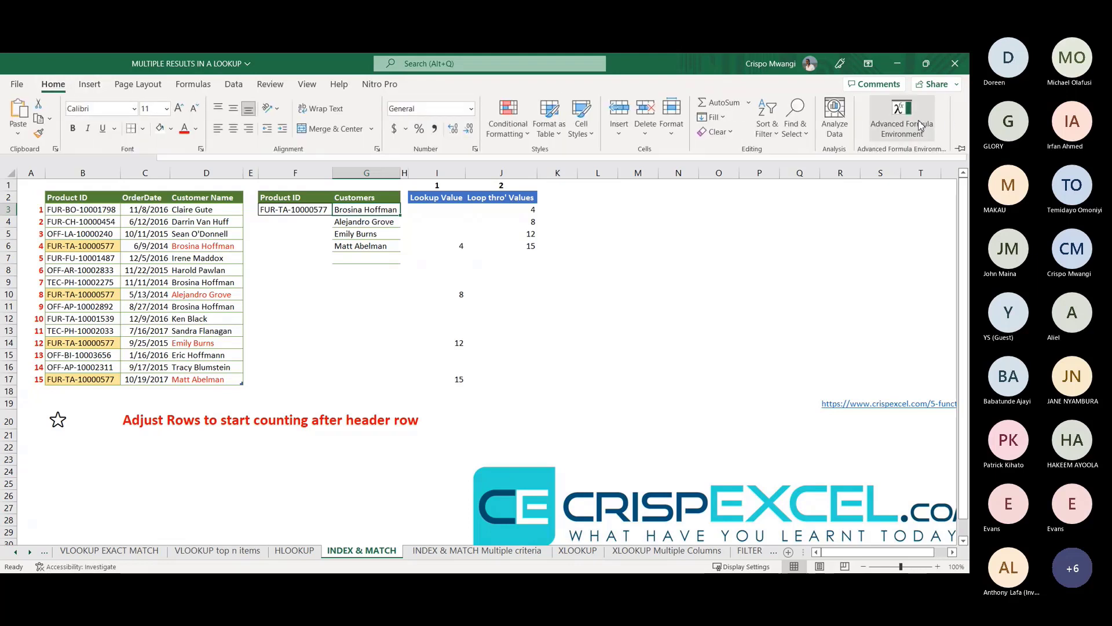
pyautogui.click(901, 118)
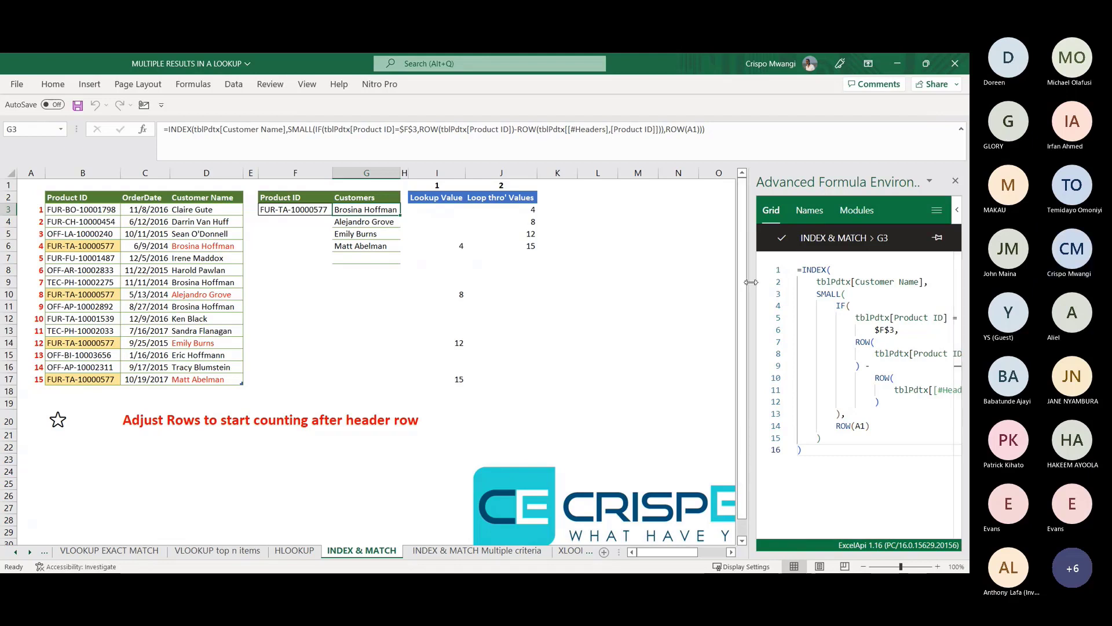
pyautogui.moveTo(751, 283); pyautogui.dragTo(603, 282)
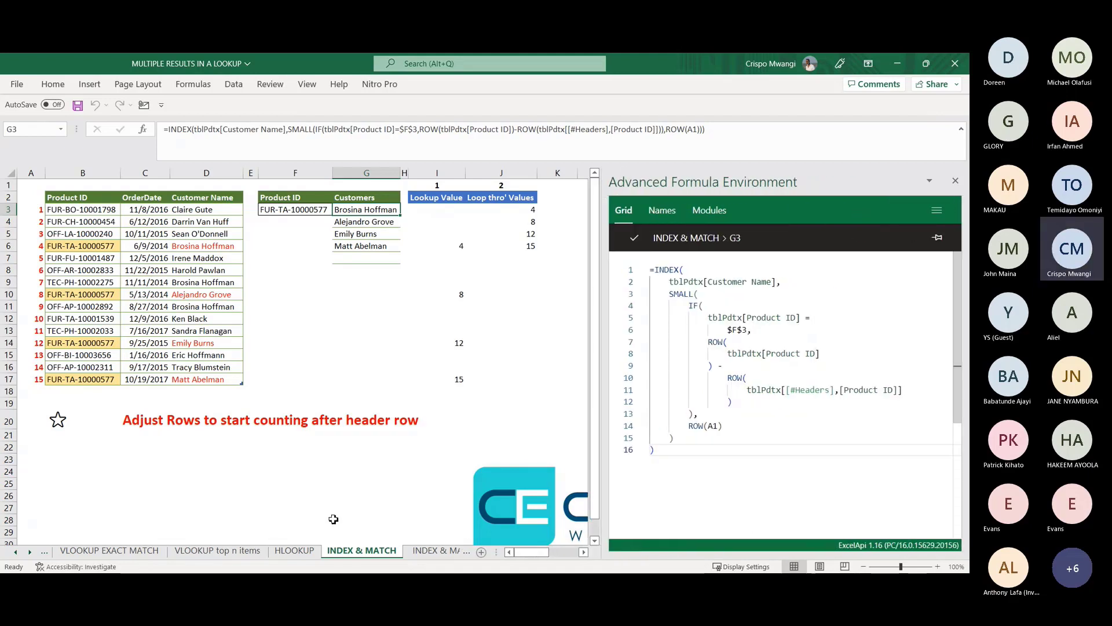
pyautogui.moveTo(676, 271)
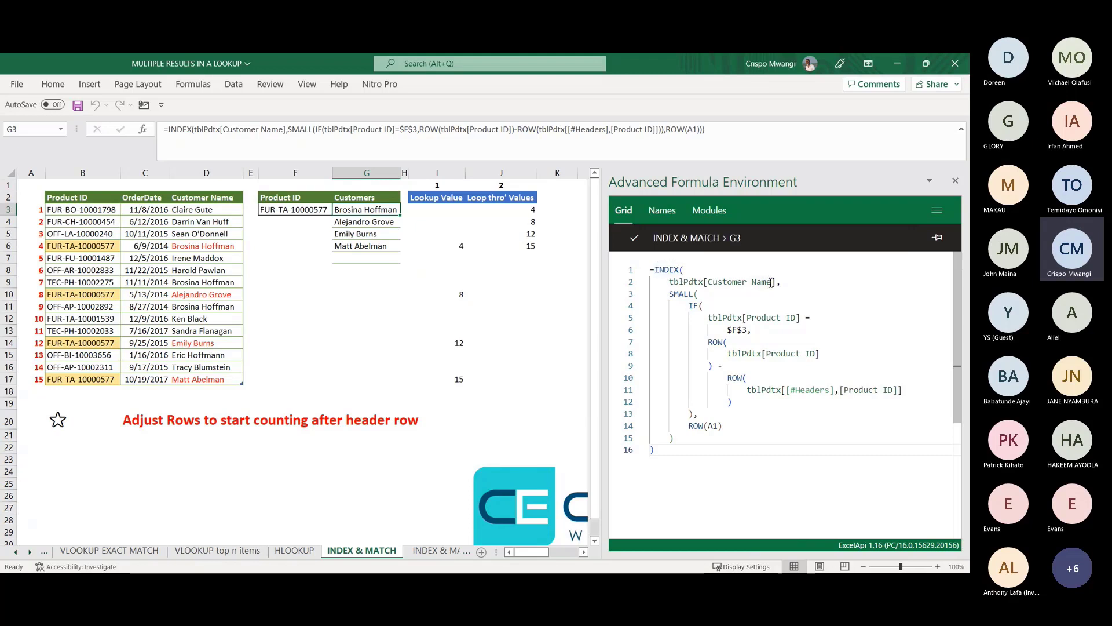
pyautogui.moveTo(772, 282)
# Step: Compare the Customers formulas from G3 down to G6, and close the Advanced Formula Environment
pyautogui.click(372, 269)
pyautogui.click(368, 206)
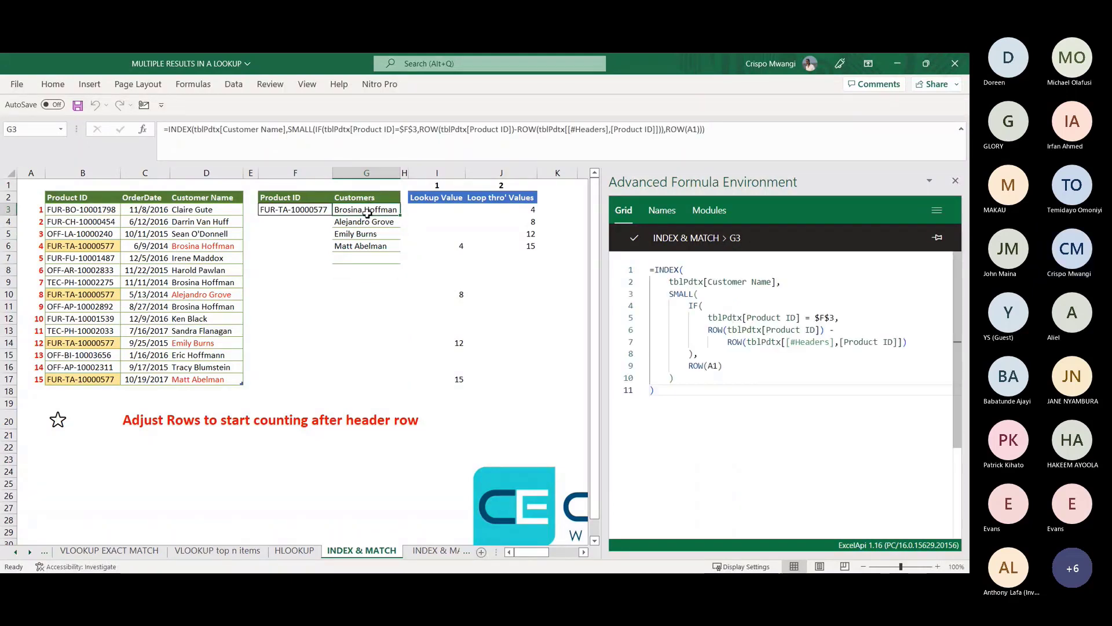
pyautogui.press('Down')
pyautogui.press('Down')
pyautogui.press('Down')
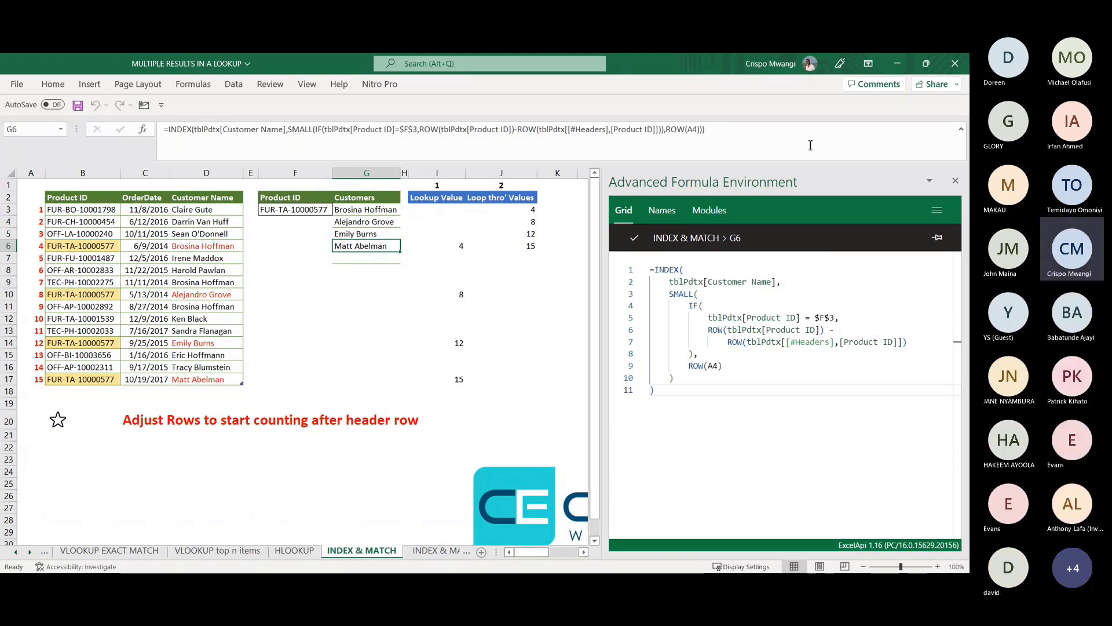
pyautogui.click(956, 182)
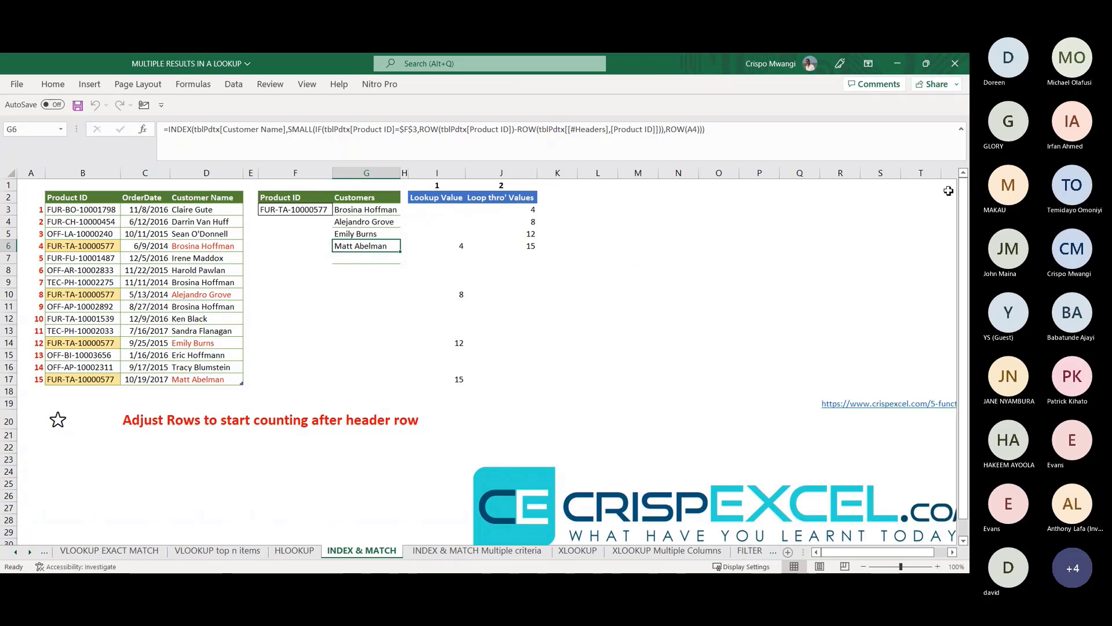
# Step: Open the INDEX & MATCH Multiple criteria sheet and examine the product ID and year criteria in F3 and F4
pyautogui.click(440, 553)
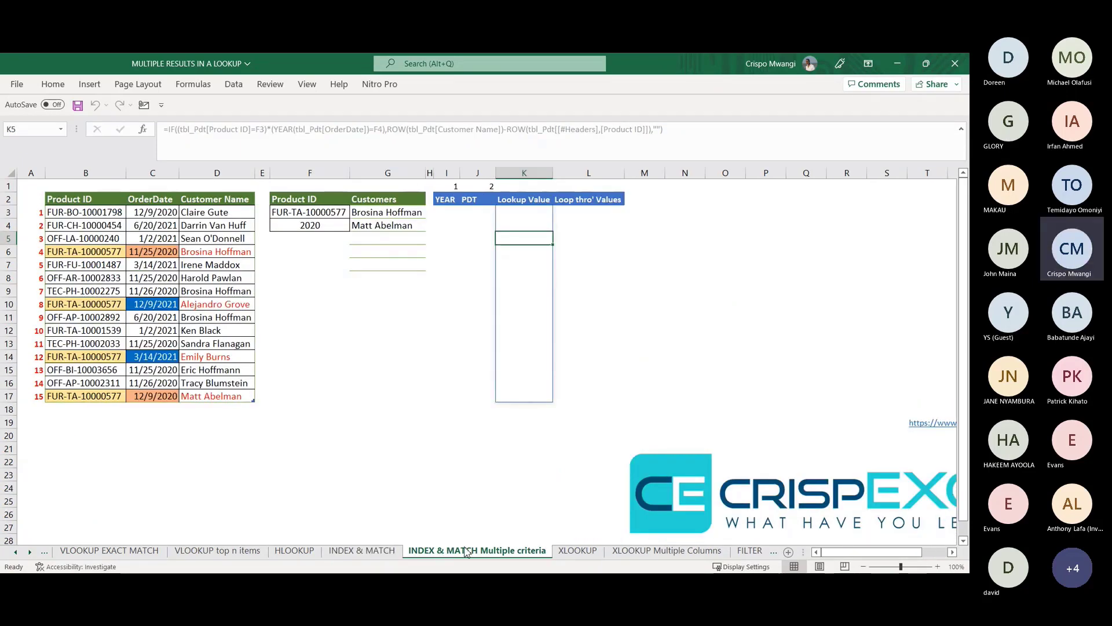
pyautogui.click(302, 198)
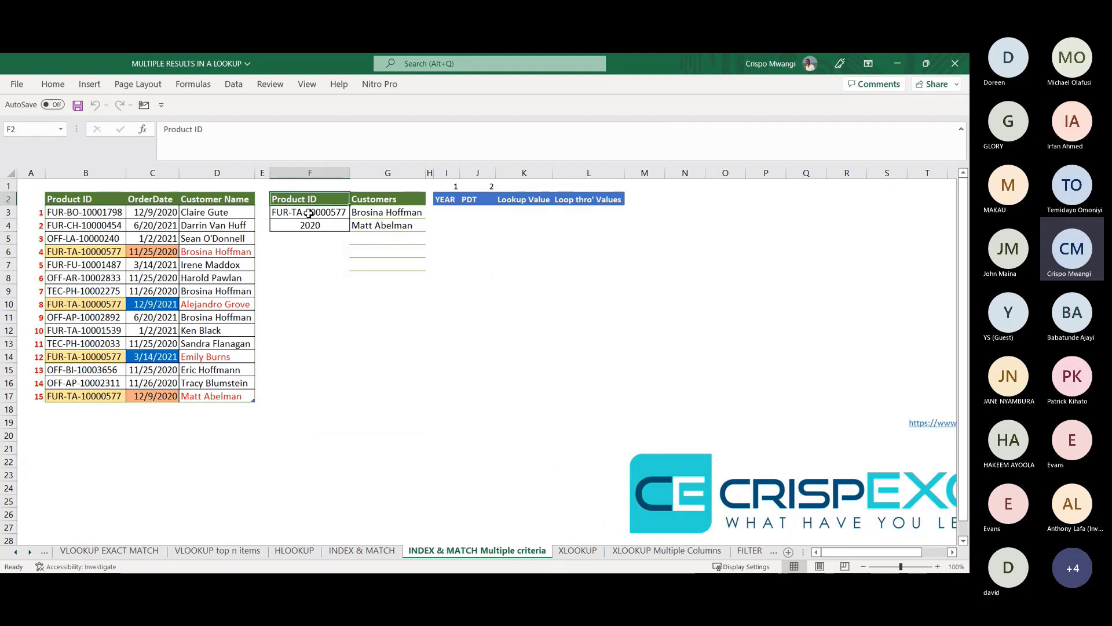
pyautogui.click(309, 213)
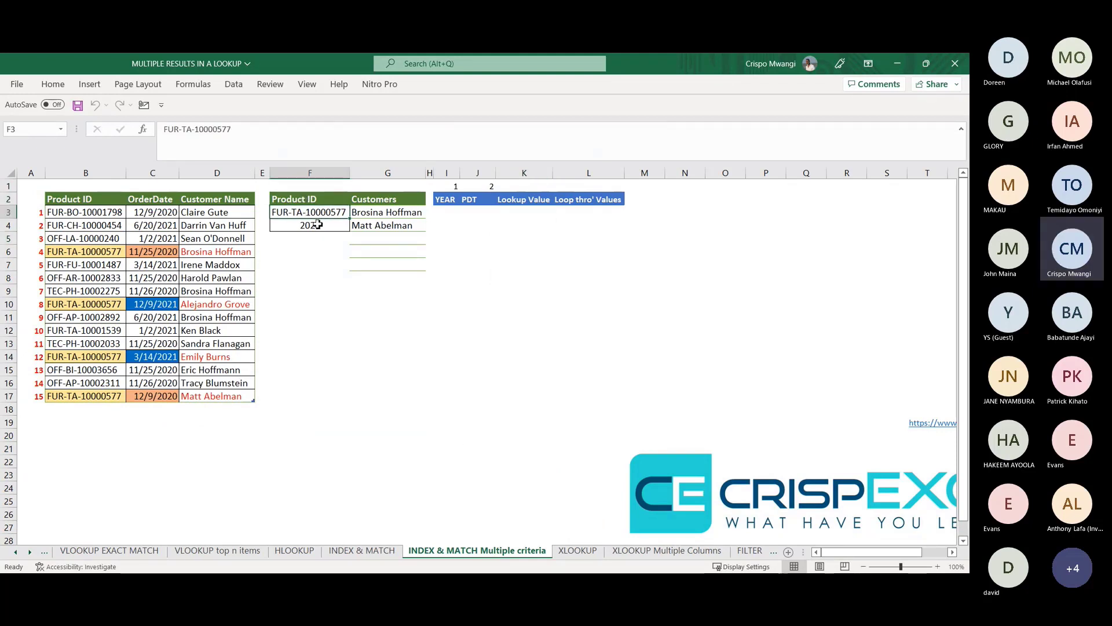
pyautogui.click(318, 224)
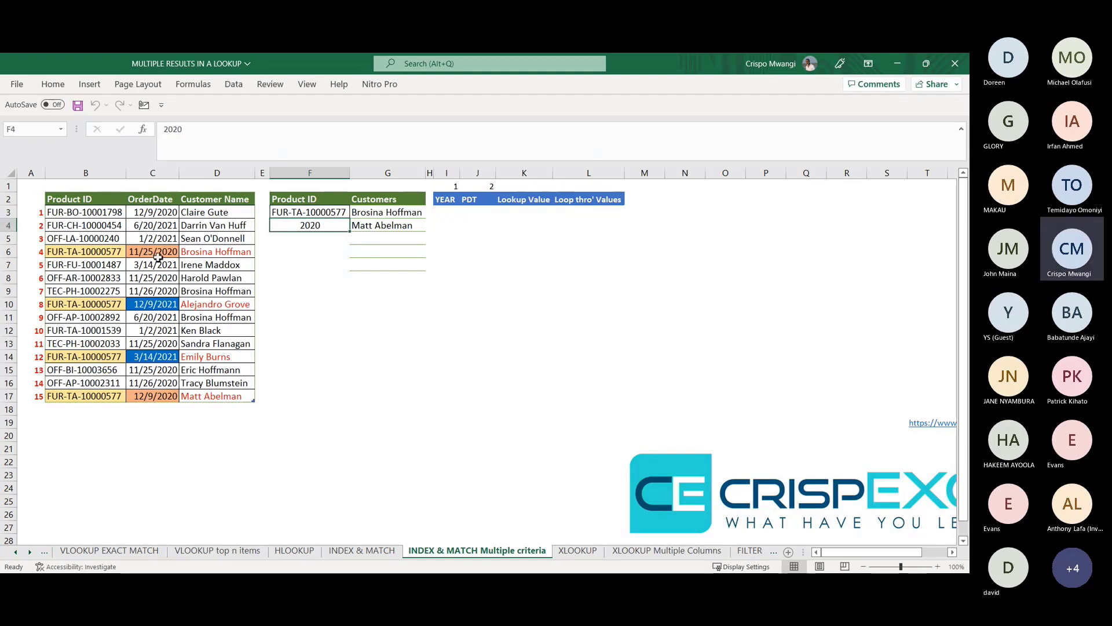
# Step: Examine the highlighted FUR-TA-10000577 records and their 2020 order dates against the product ID and year criteria in F3 and F4
pyautogui.click(78, 252)
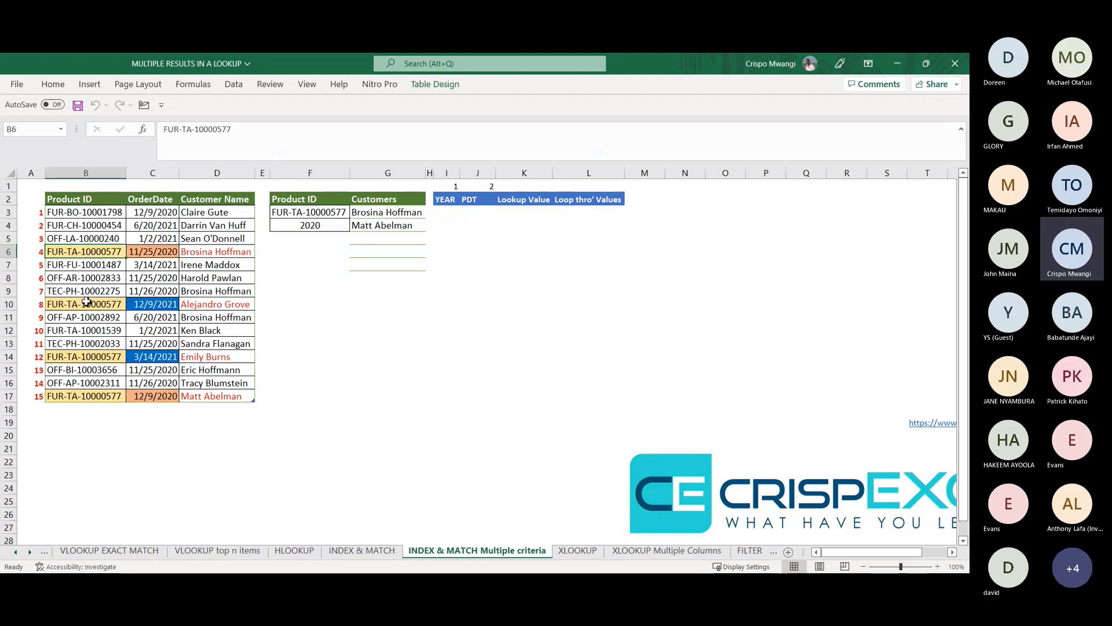
pyautogui.click(84, 304)
pyautogui.click(87, 355)
pyautogui.click(96, 397)
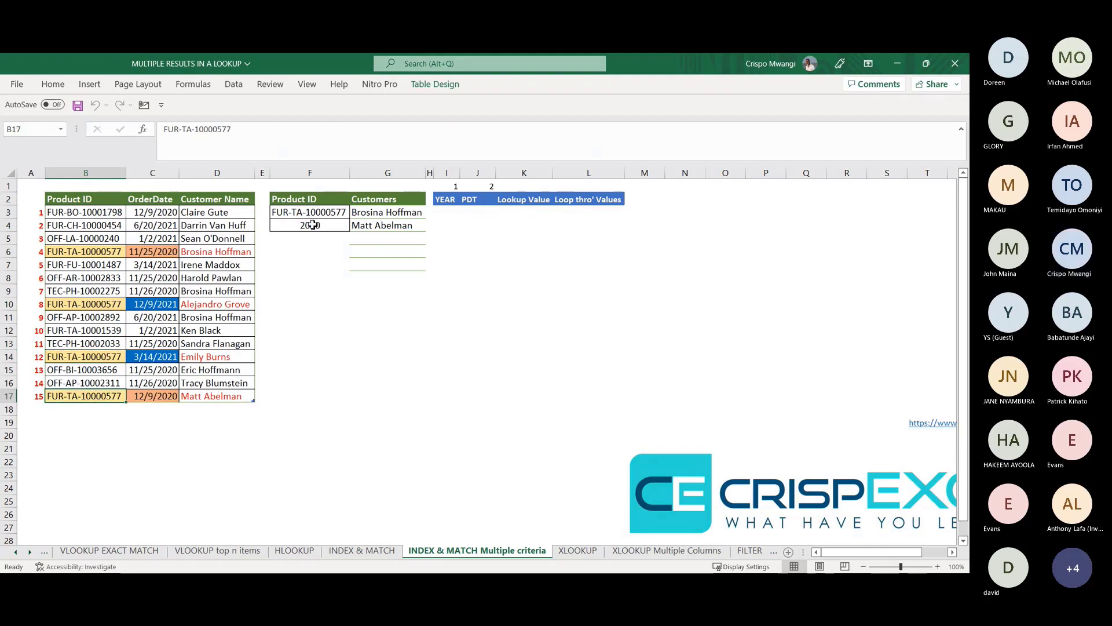
pyautogui.click(314, 227)
pyautogui.click(169, 250)
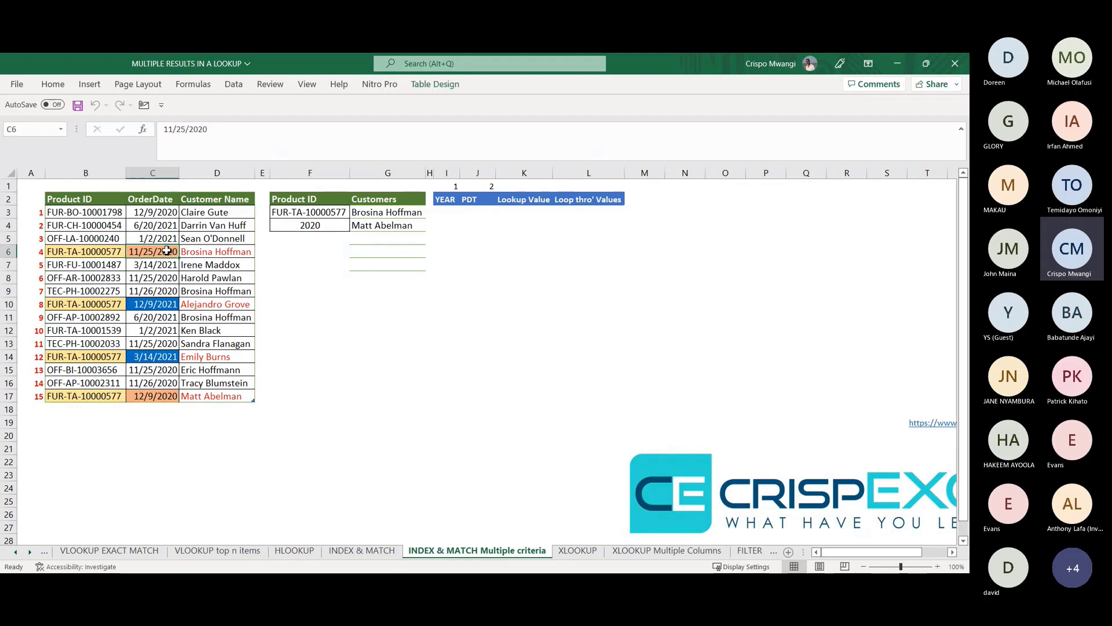
pyautogui.click(154, 395)
pyautogui.click(156, 249)
pyautogui.click(455, 214)
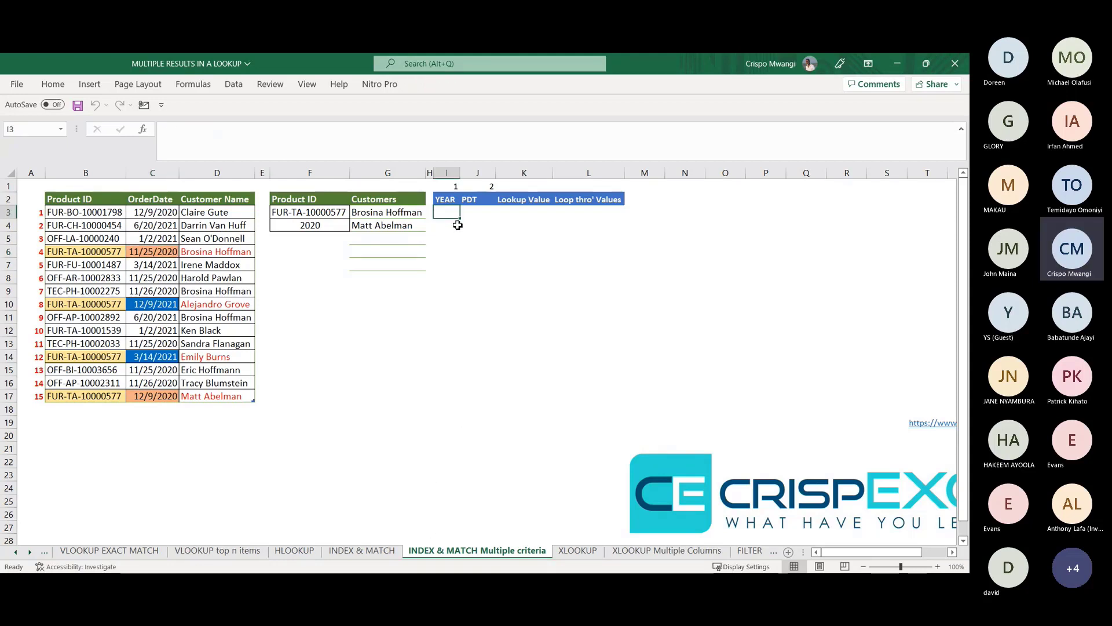
pyautogui.click(329, 212)
pyautogui.click(320, 227)
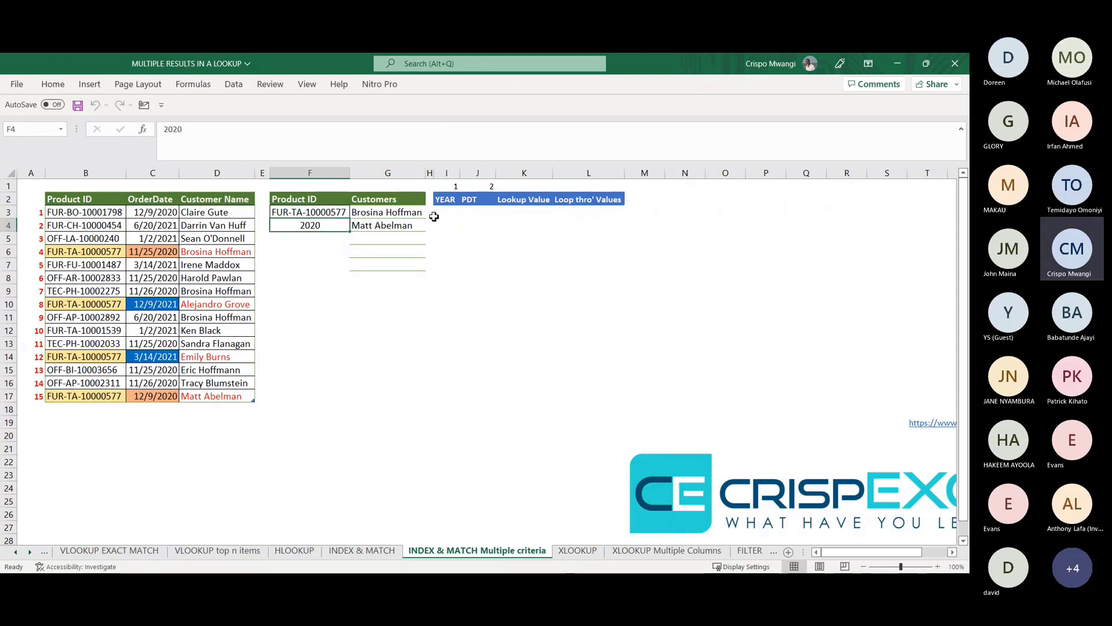
# Step: Enter =YEAR(tbl_Pdt[OrderDate]) in I3 under YEAR to extract the year of every order date
pyautogui.click(449, 211)
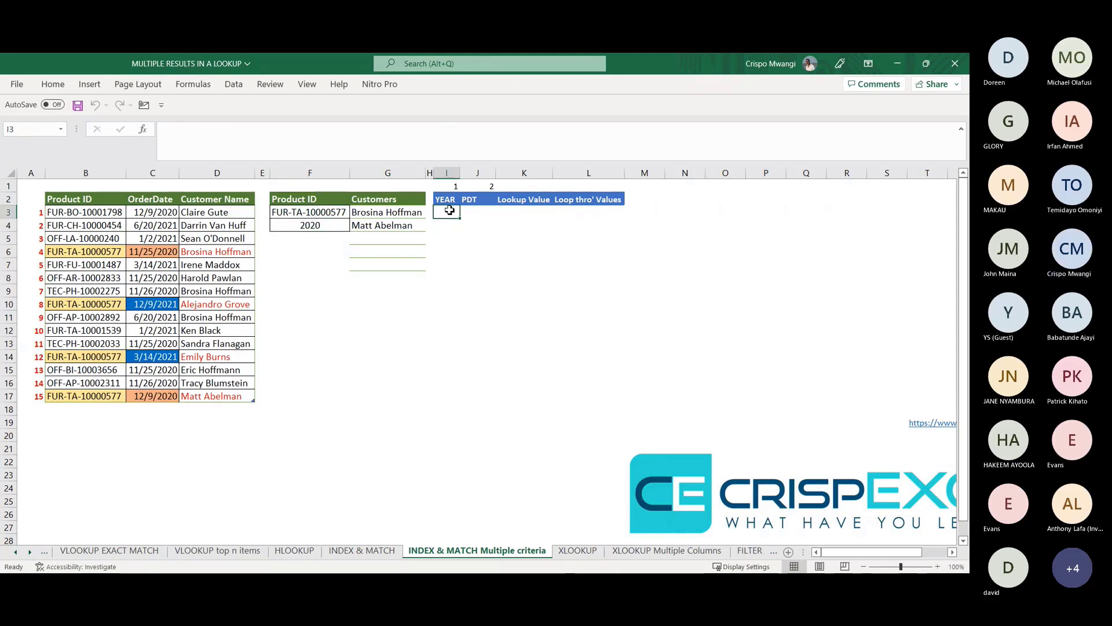
pyautogui.click(454, 174)
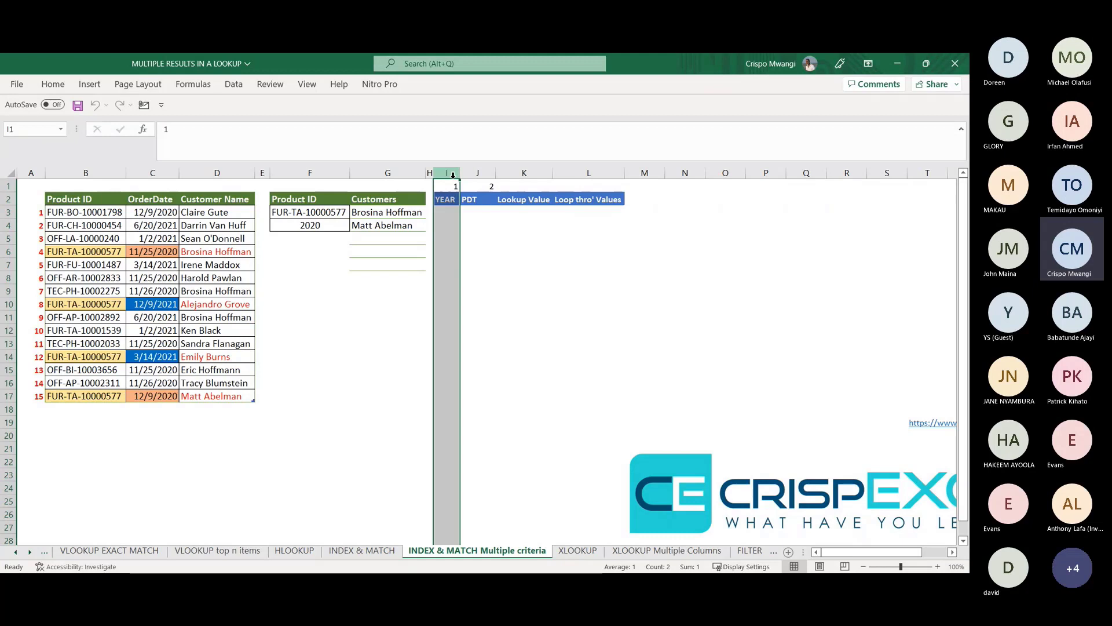
pyautogui.click(449, 211)
pyautogui.write('=')
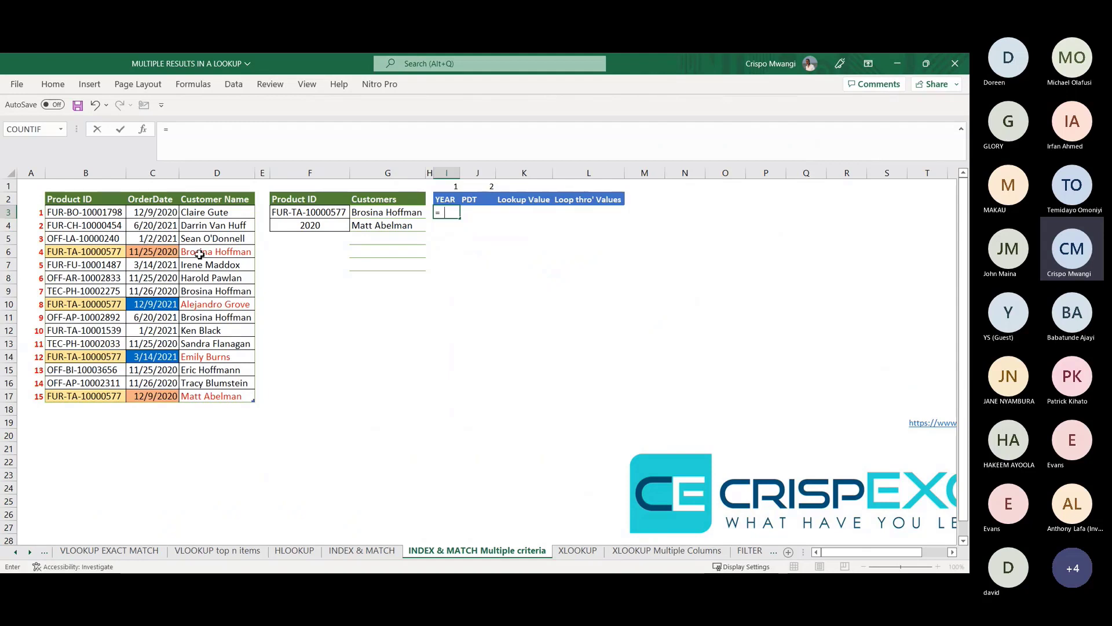
pyautogui.write('YEAR(')
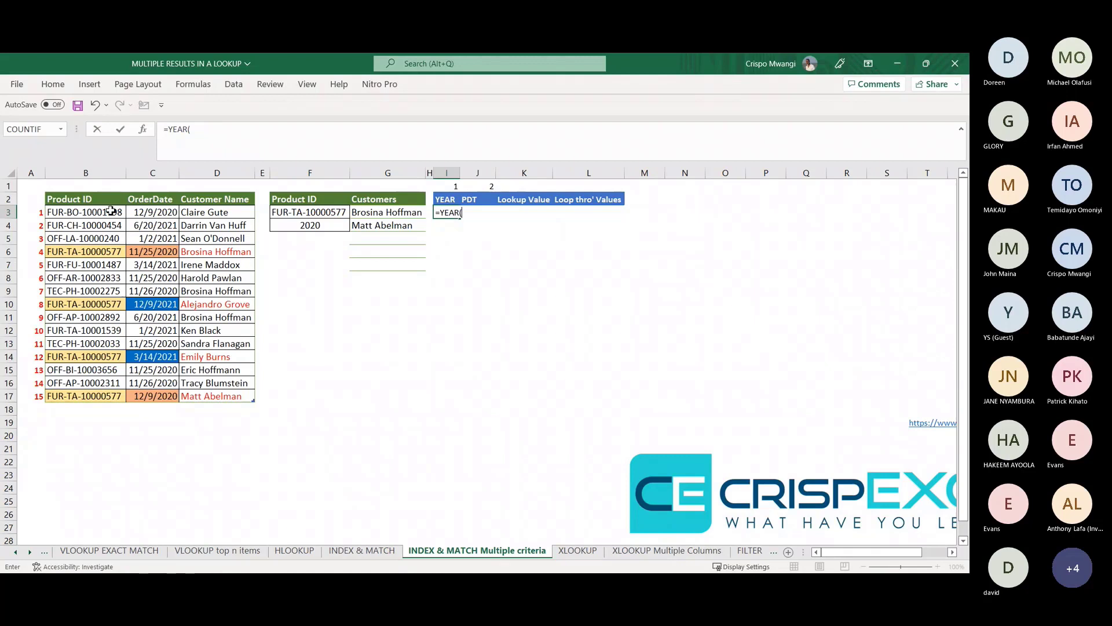
pyautogui.click(149, 197)
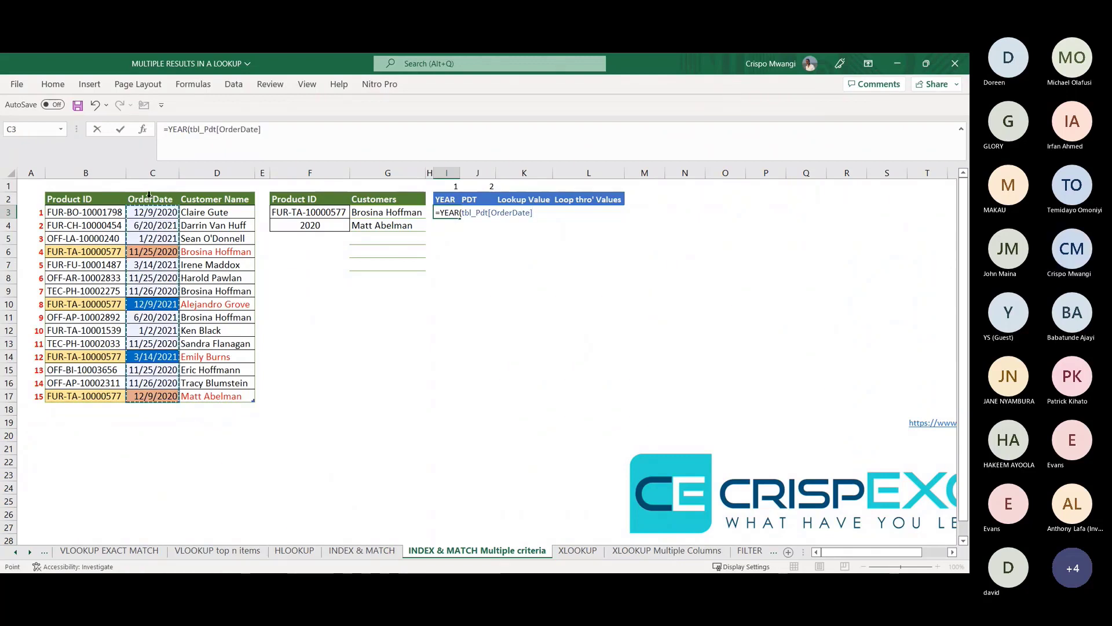
pyautogui.write(')')
pyautogui.press('Return')
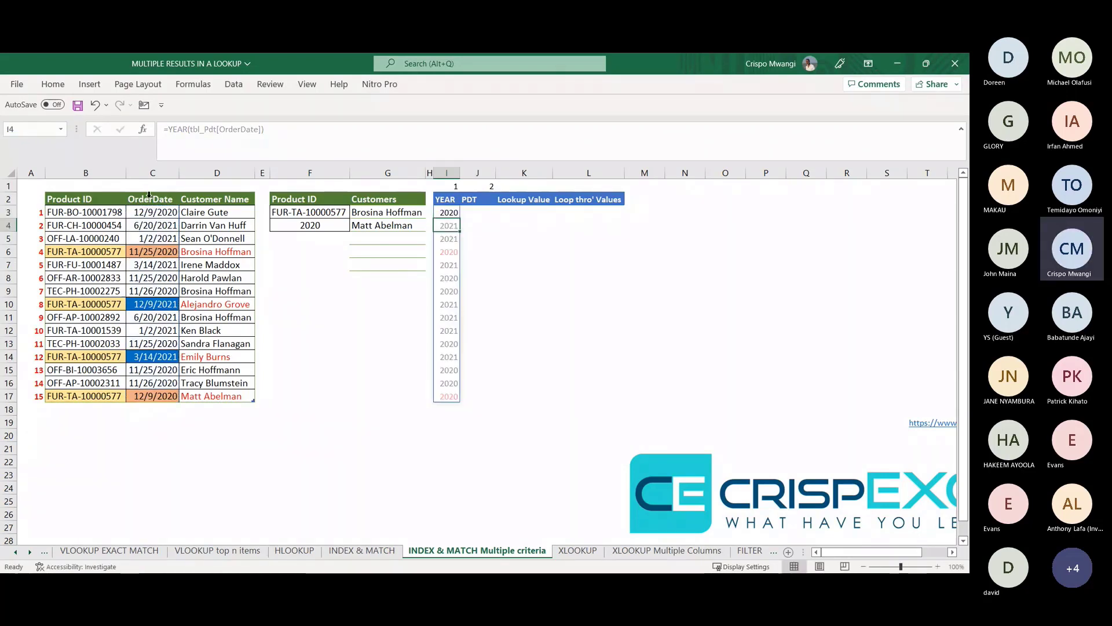
# Step: Extend the I3 formula to =YEAR(tbl_Pdt[OrderDate])=F4 and check its results against the order dates in C6 and C17
pyautogui.click(449, 212)
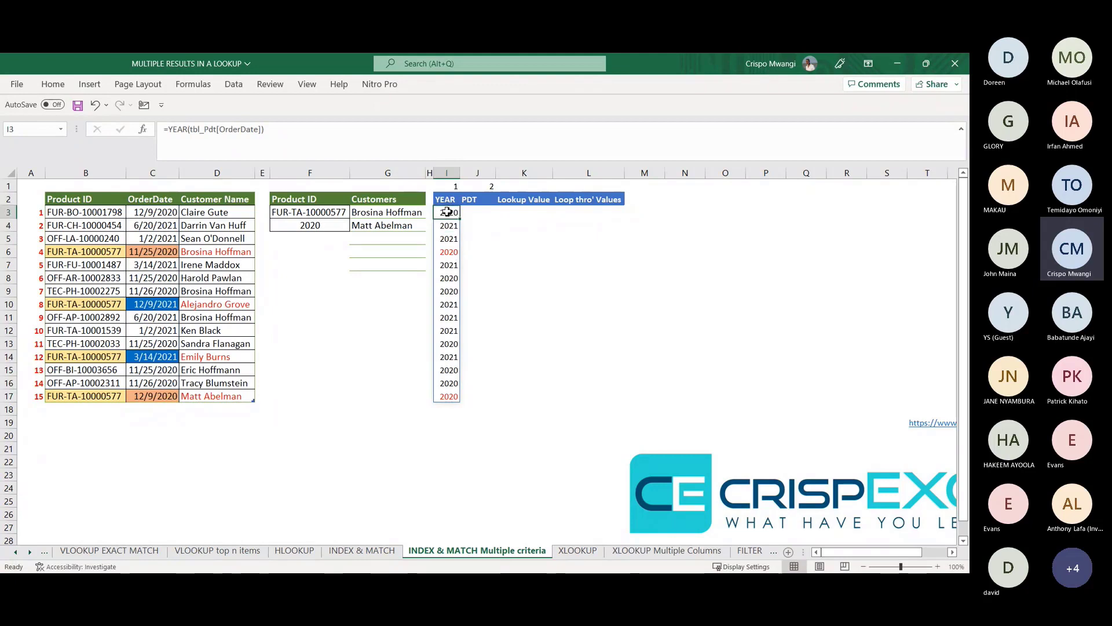
pyautogui.click(292, 136)
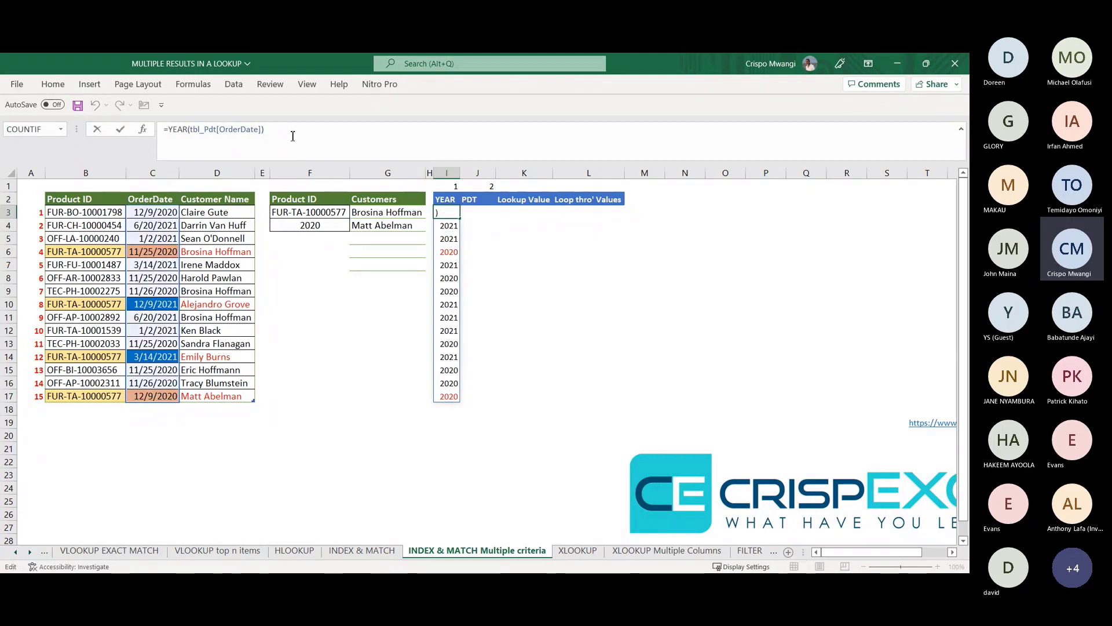
pyautogui.write('=')
pyautogui.click(309, 226)
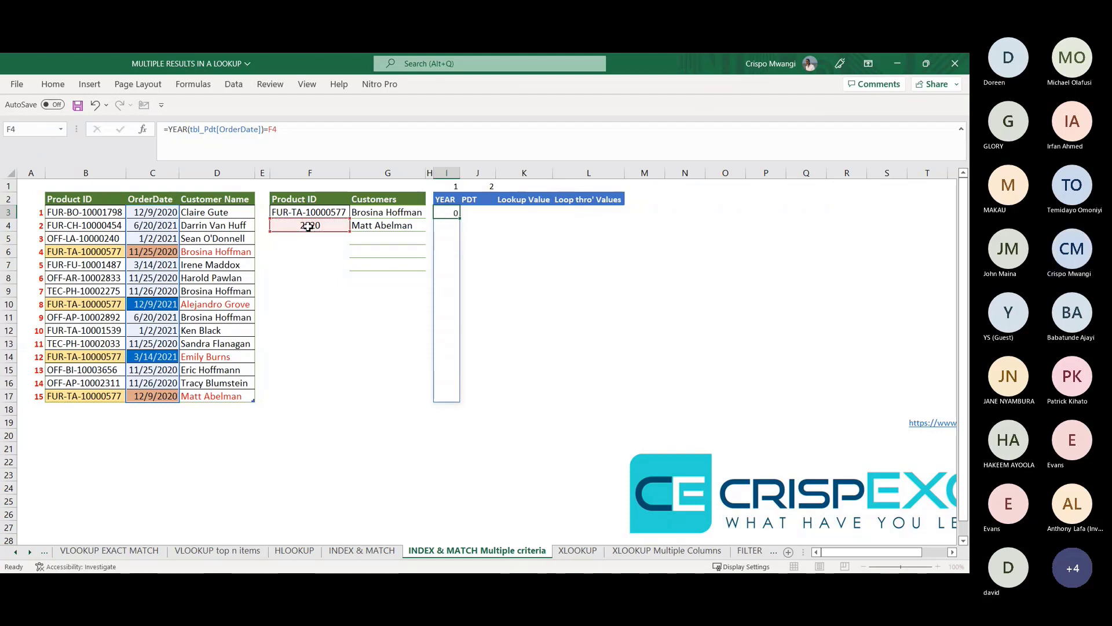
pyautogui.press('Return')
pyautogui.click(446, 253)
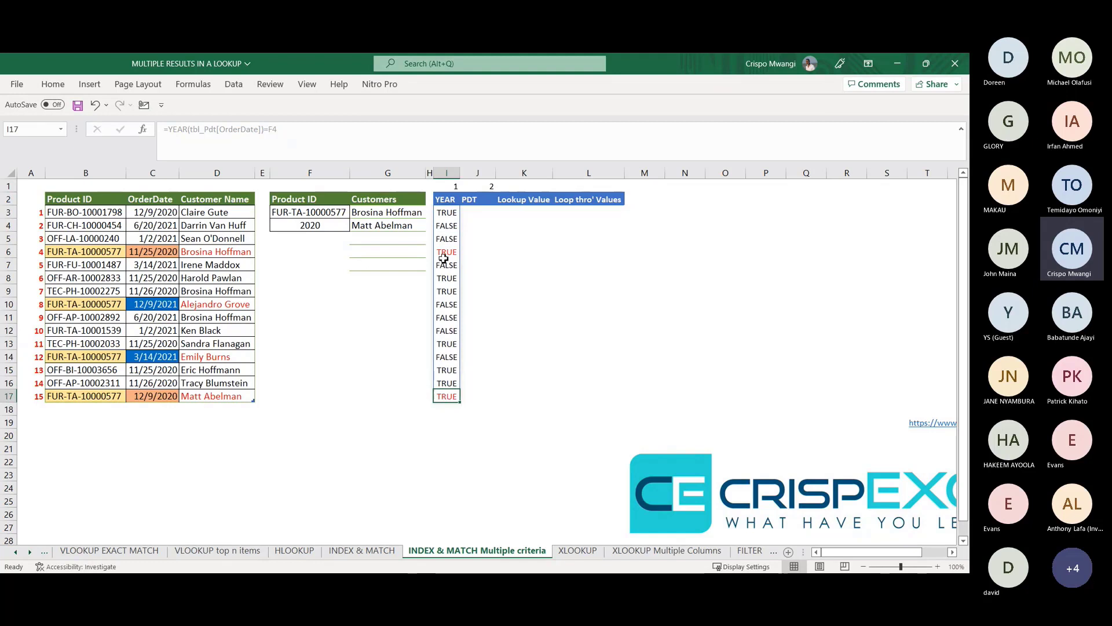
pyautogui.click(160, 256)
pyautogui.click(170, 397)
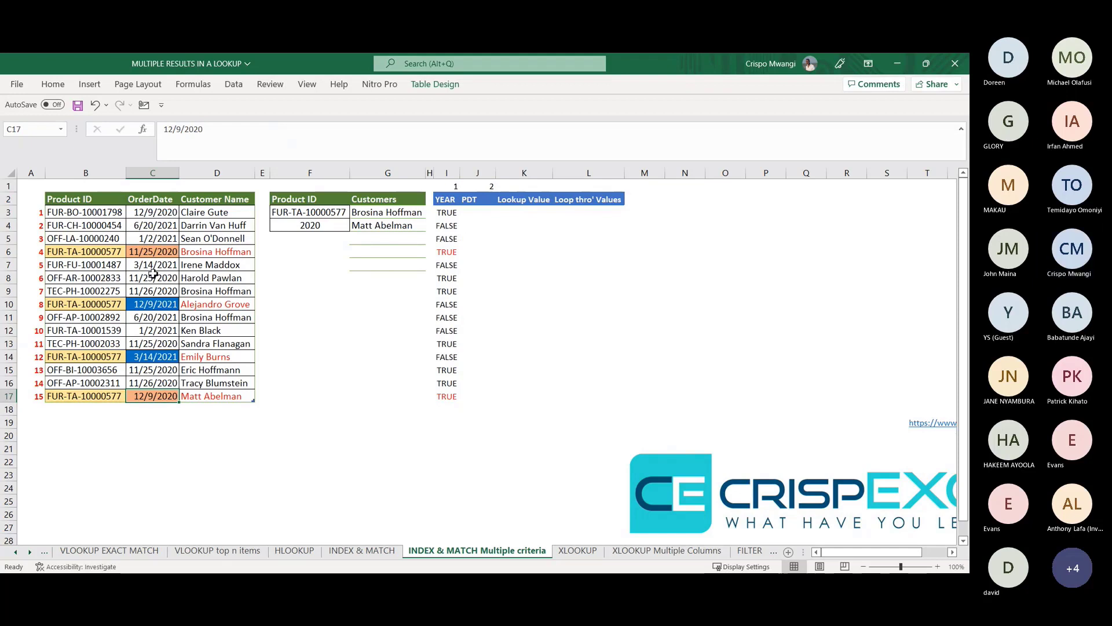
# Step: Color the TRUE results in I3, I8 and I9 of the YEAR column red
pyautogui.click(450, 212)
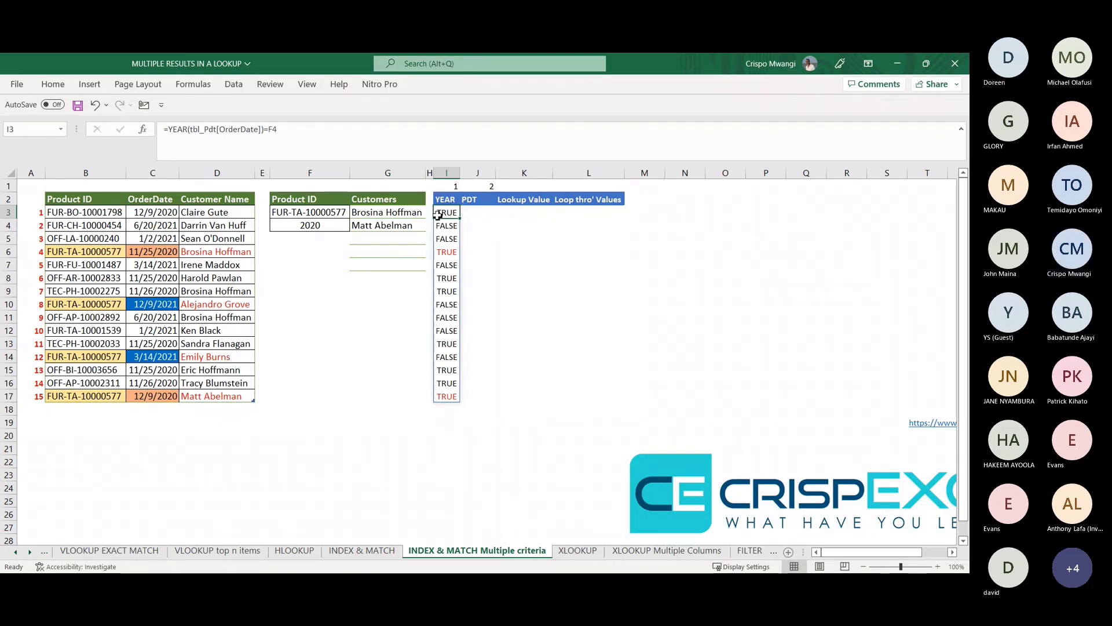
pyautogui.click(53, 84)
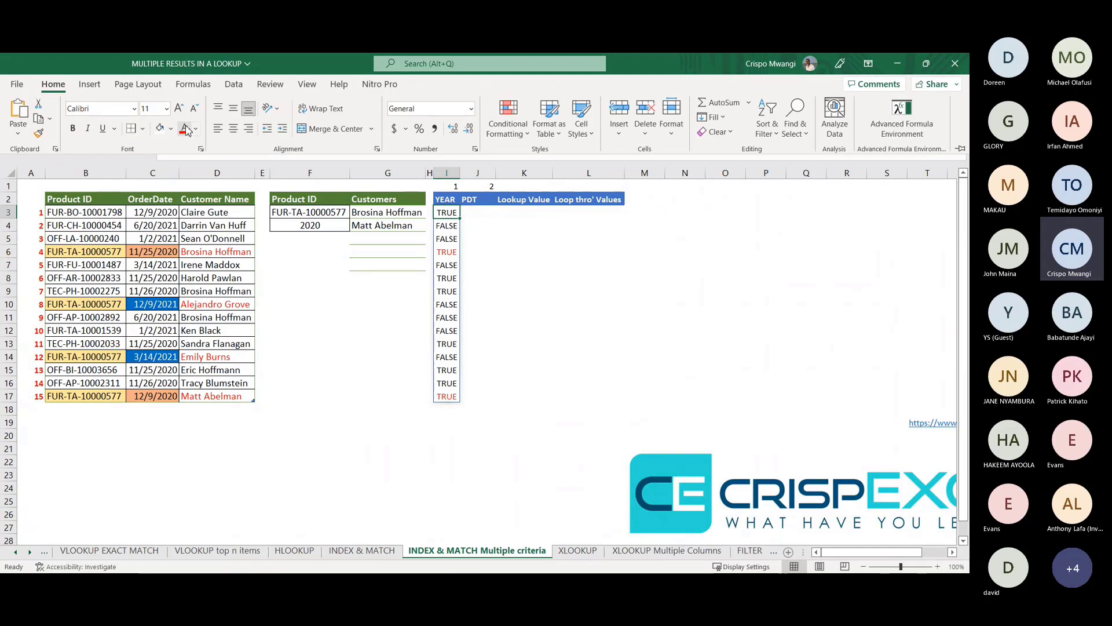
pyautogui.click(185, 129)
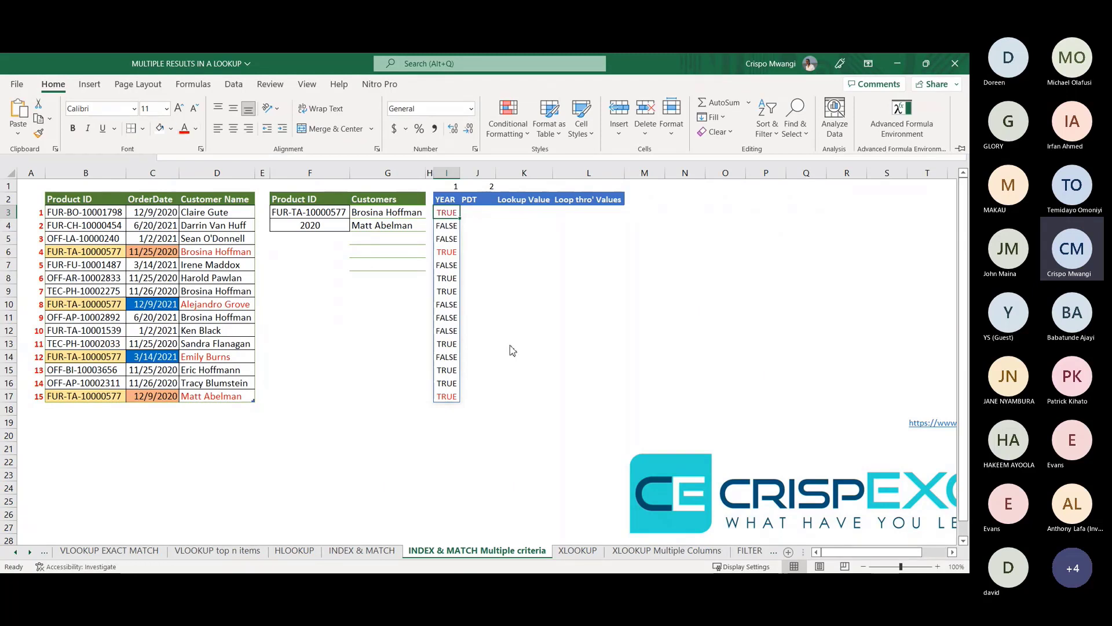
pyautogui.click(451, 282)
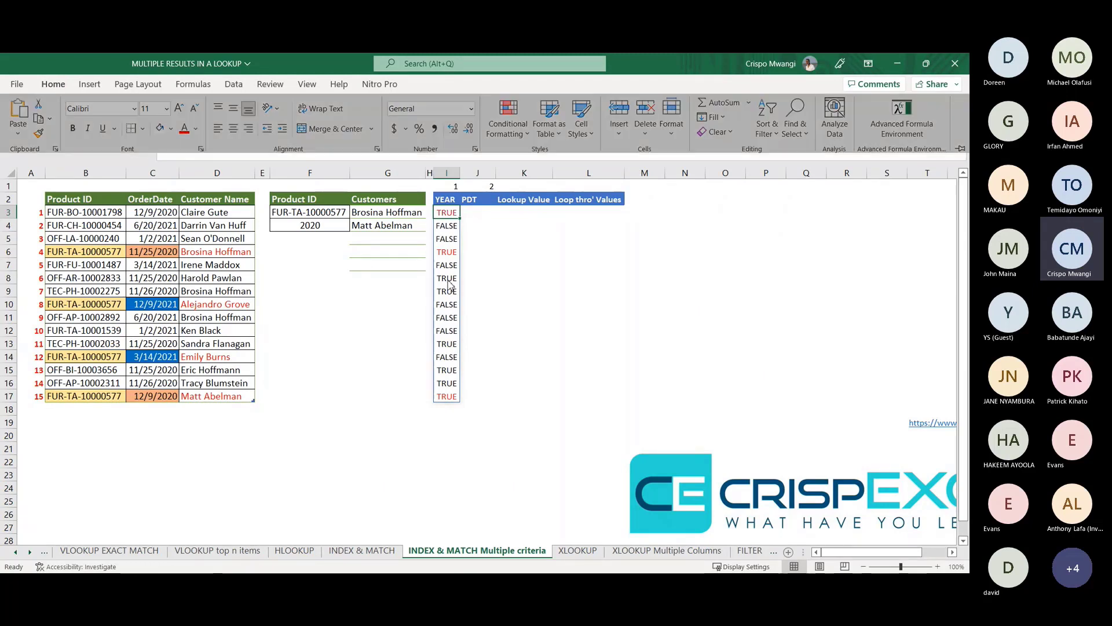
pyautogui.click(46, 85)
pyautogui.click(185, 129)
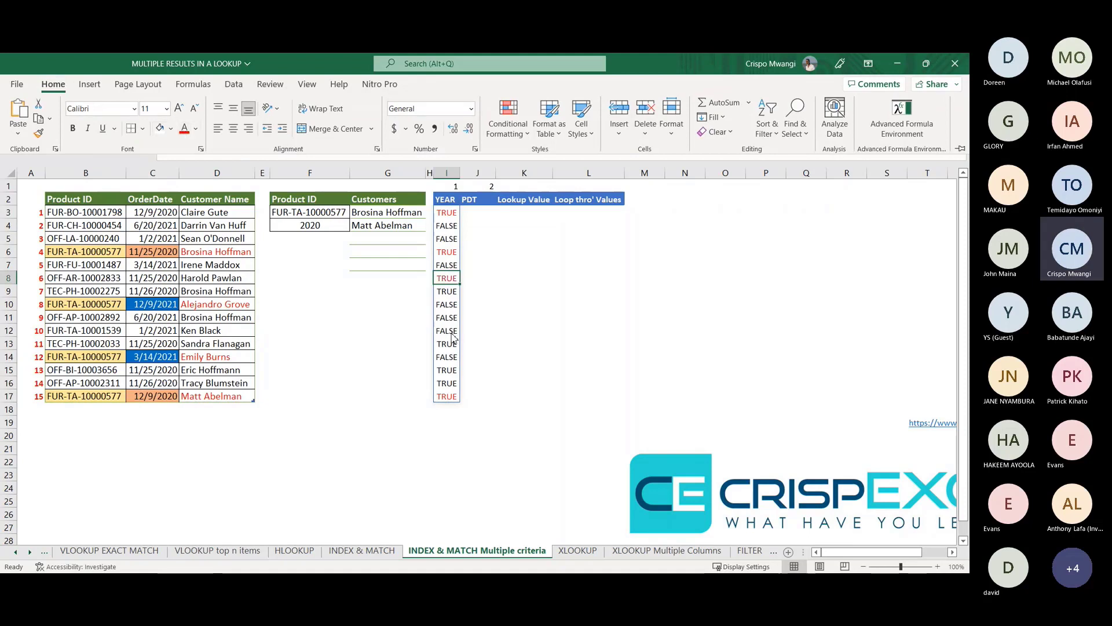
pyautogui.click(451, 291)
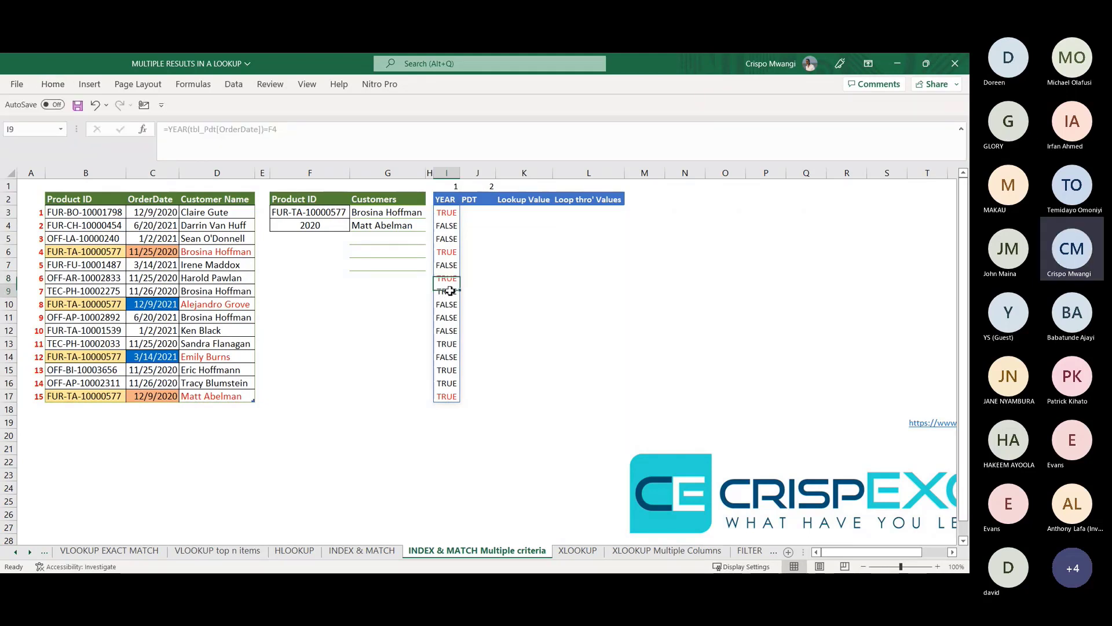
pyautogui.click(54, 85)
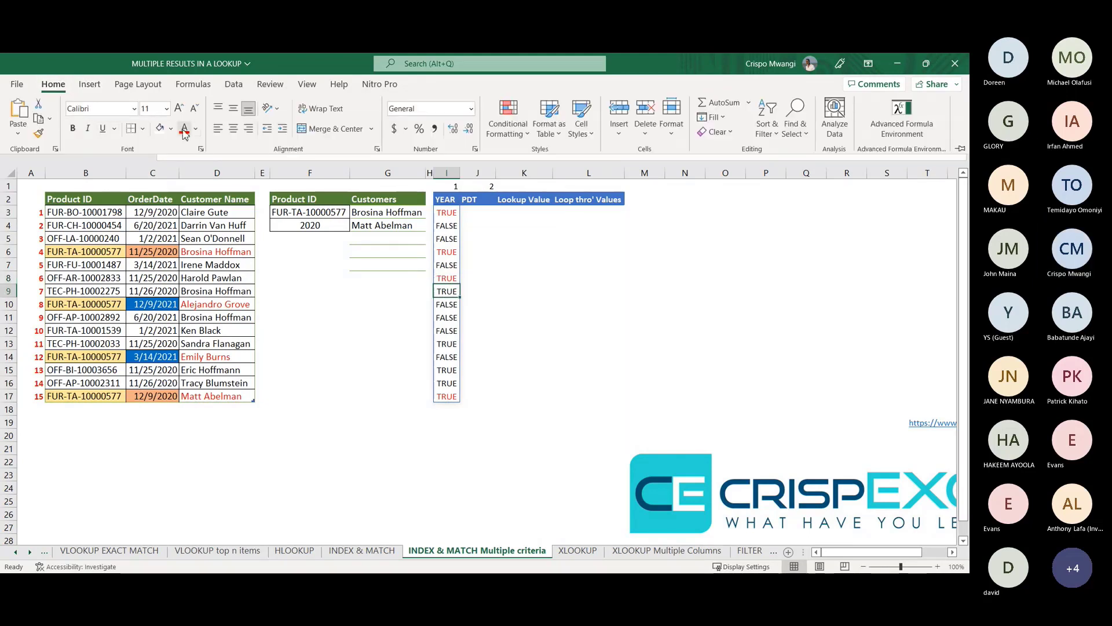
pyautogui.click(466, 341)
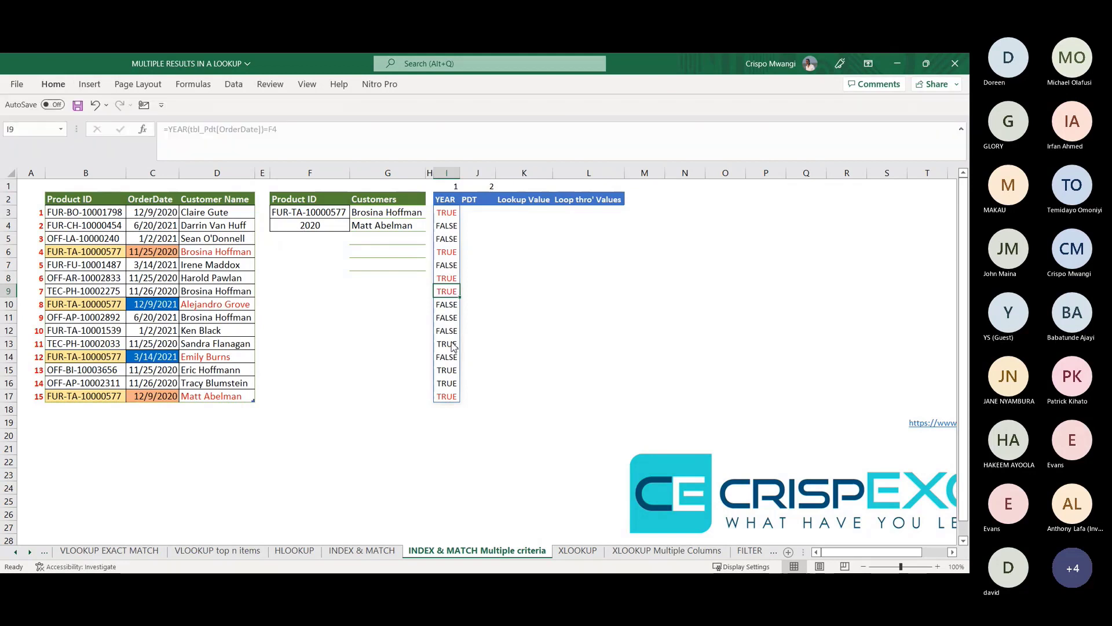
# Step: Color the remaining black TRUE results in I15:I16 and I13 red
pyautogui.click(449, 371)
pyautogui.moveTo(452, 382); pyautogui.dragTo(453, 383)
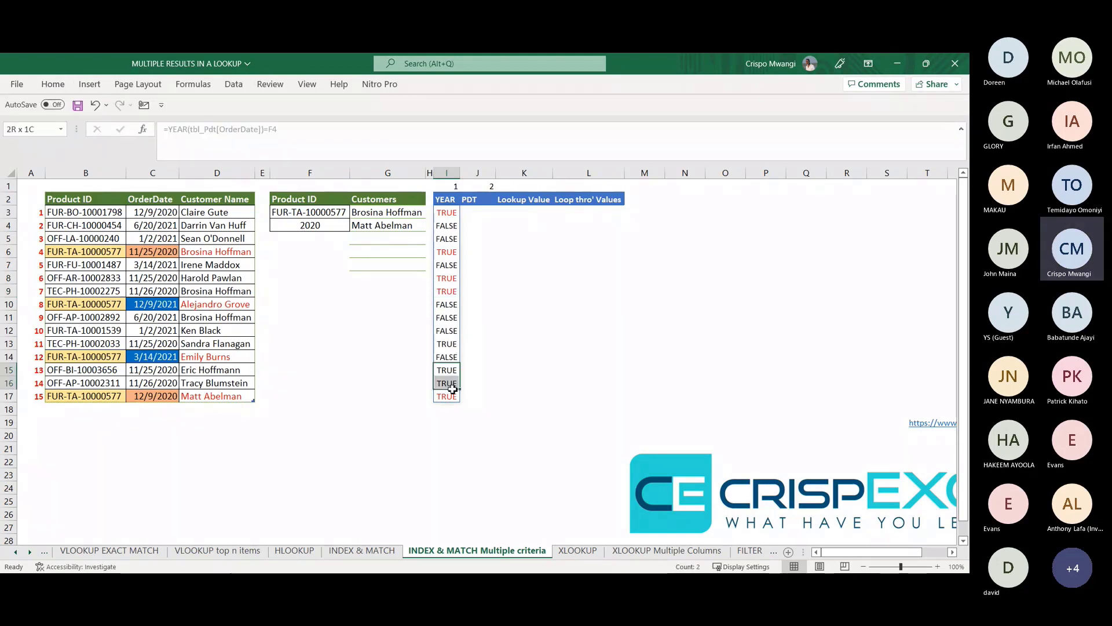
pyautogui.click(55, 87)
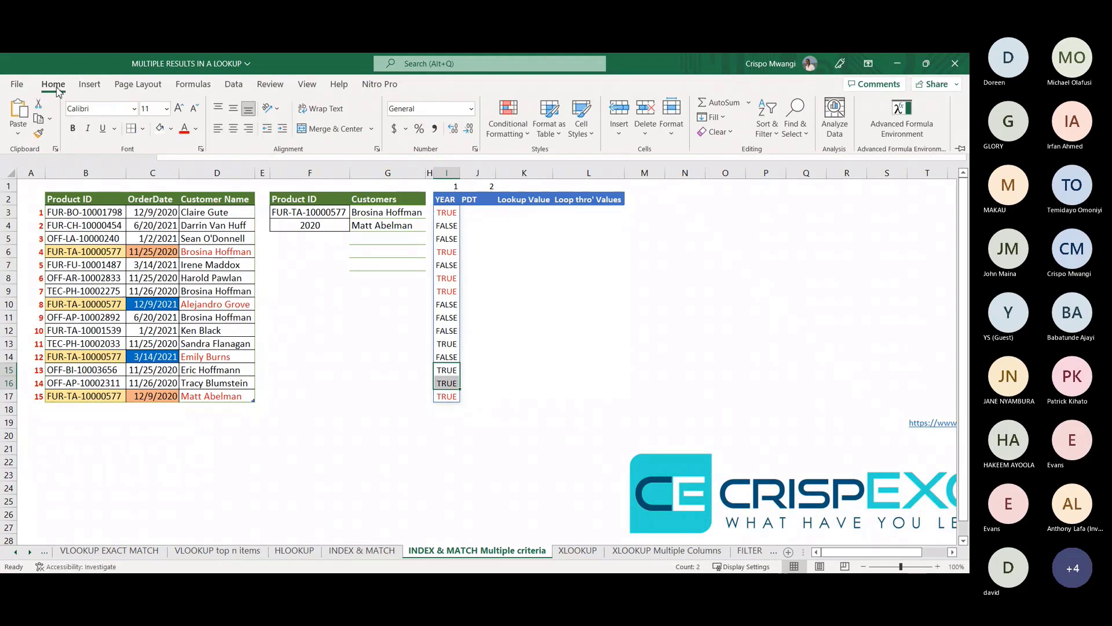
pyautogui.click(185, 128)
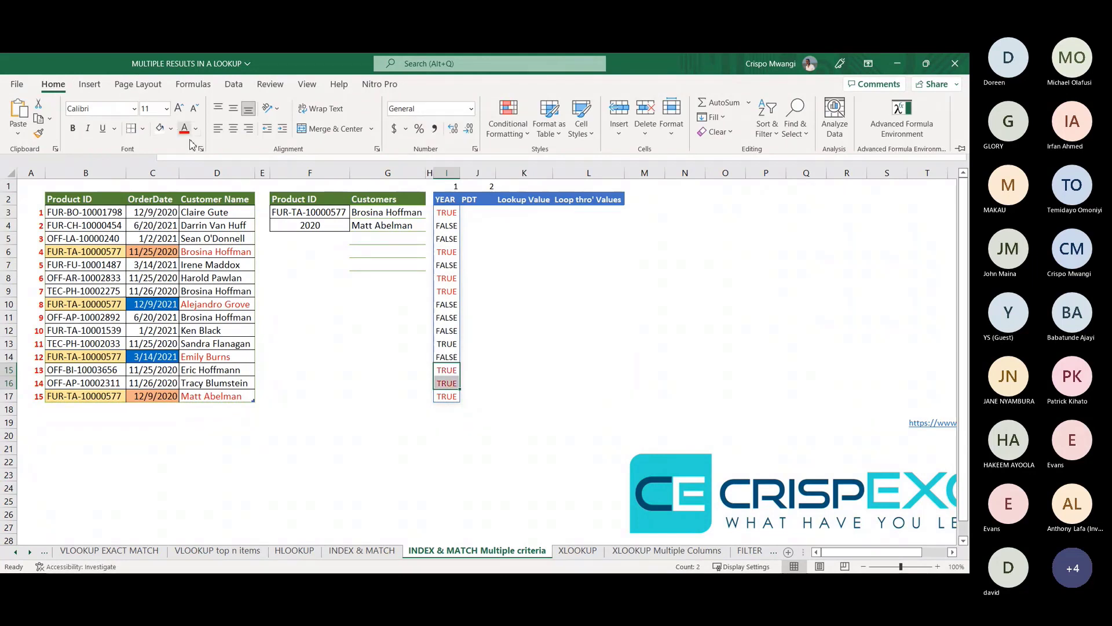
pyautogui.click(449, 344)
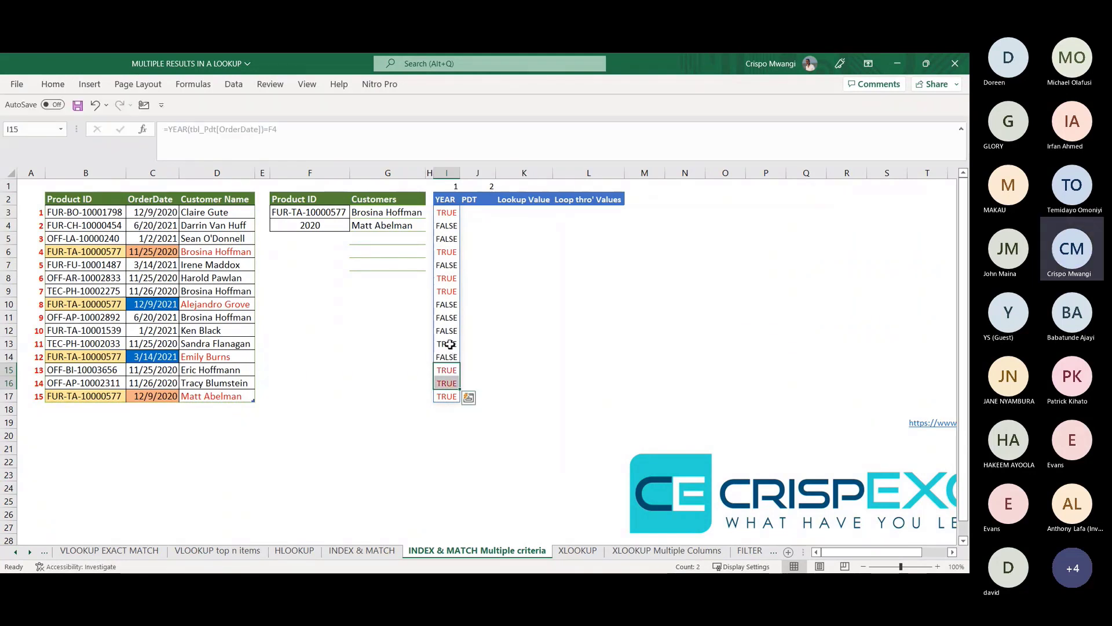
pyautogui.click(53, 84)
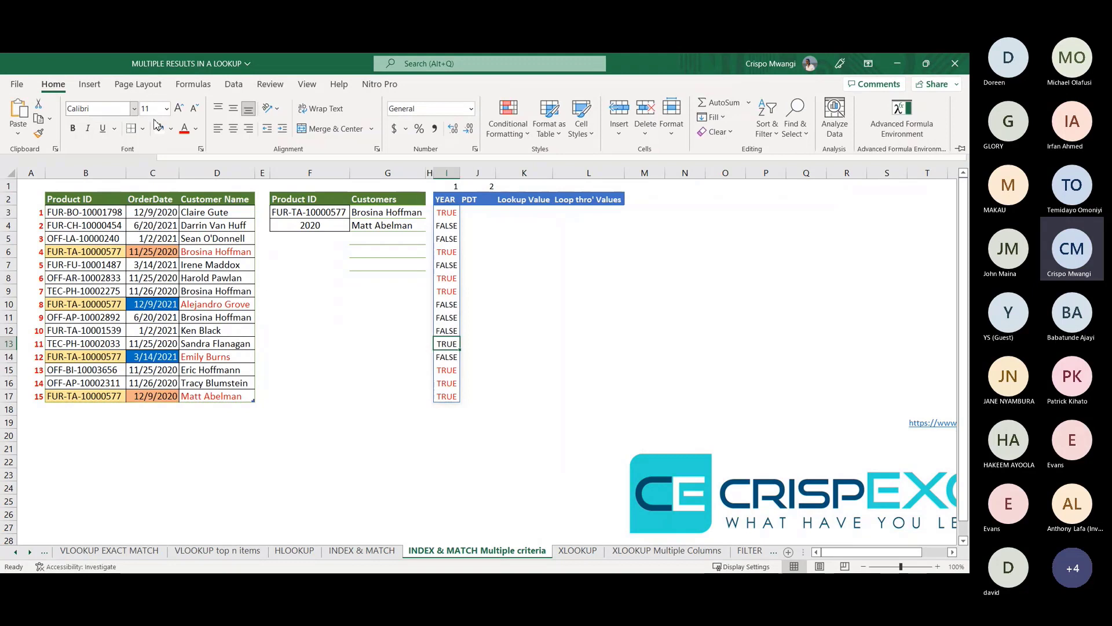
pyautogui.click(184, 130)
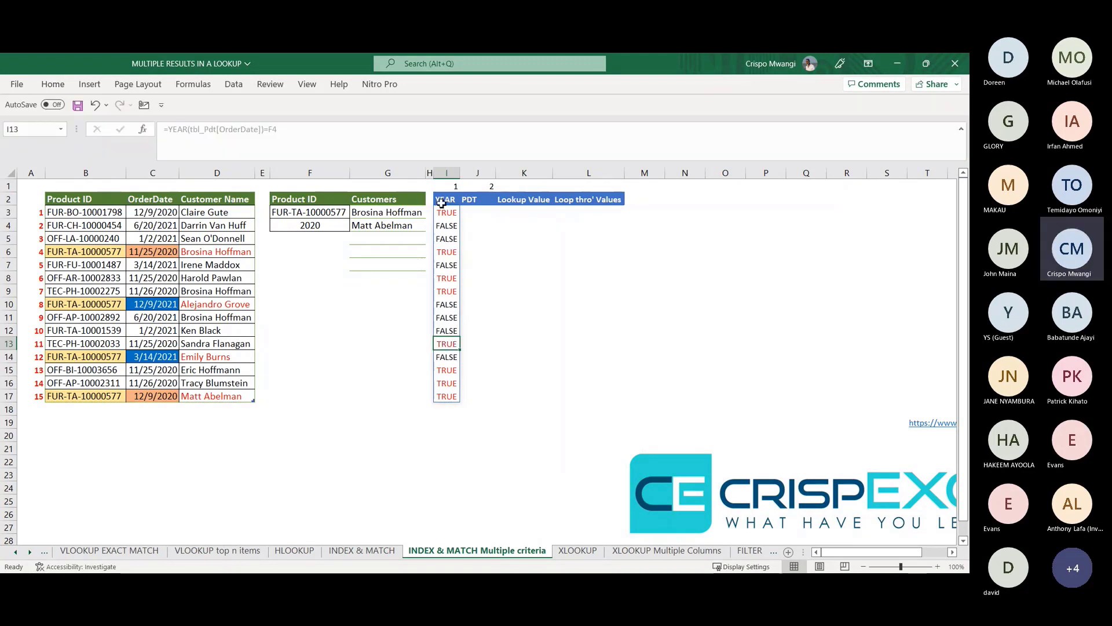
# Step: Enter =tbl_Pdt[Product ID]=F3 in J3 under PDT and compare the YEAR and PDT results in rows 6 and 17
pyautogui.click(310, 213)
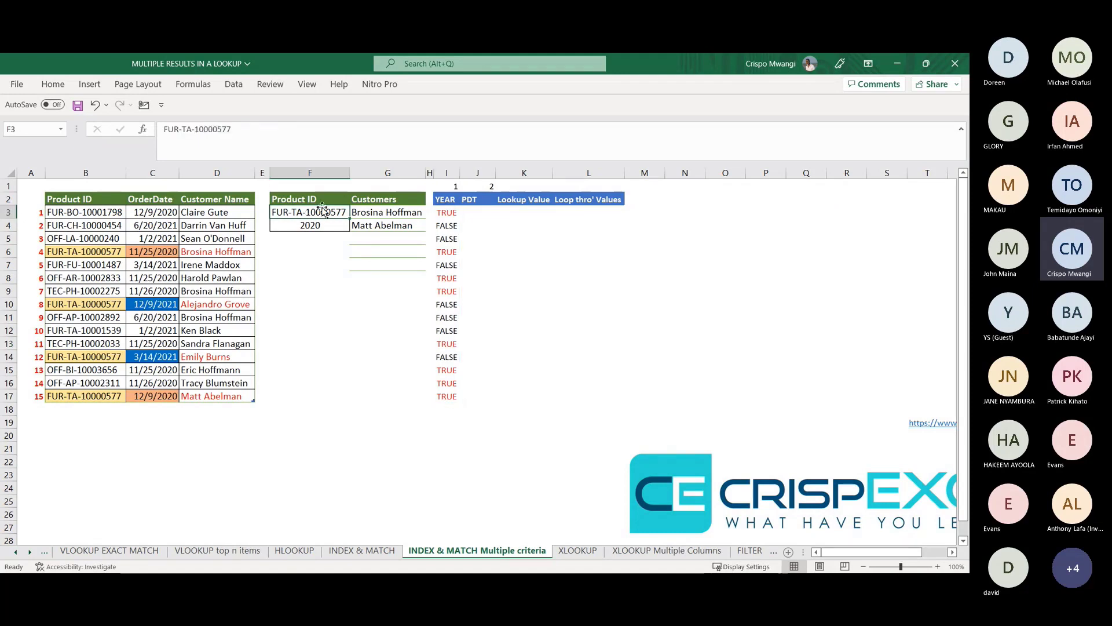
pyautogui.click(473, 214)
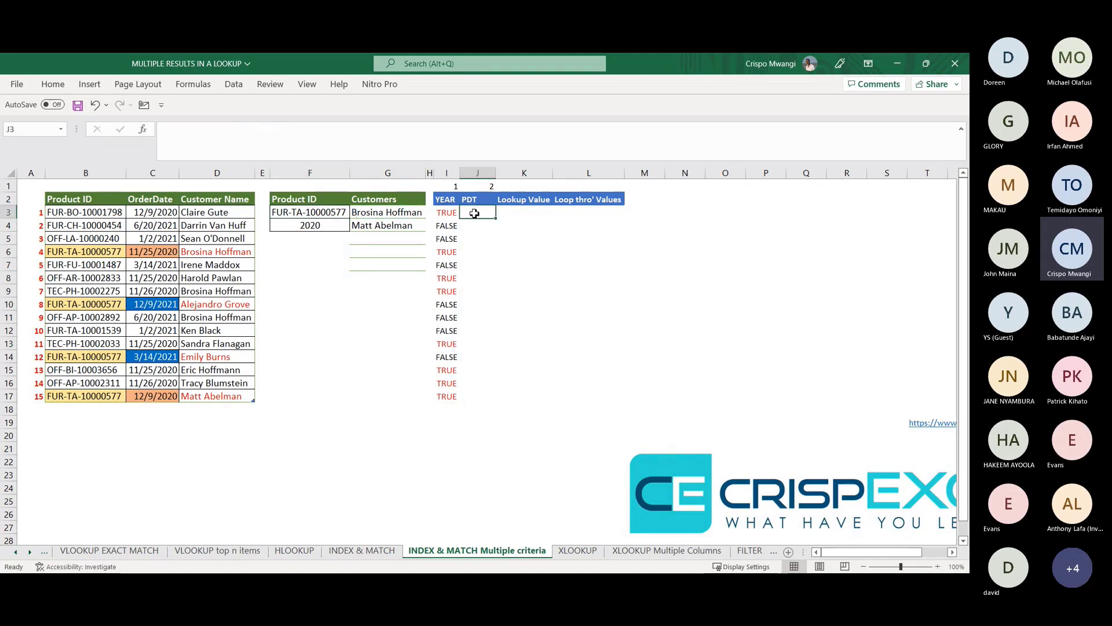
pyautogui.write('=')
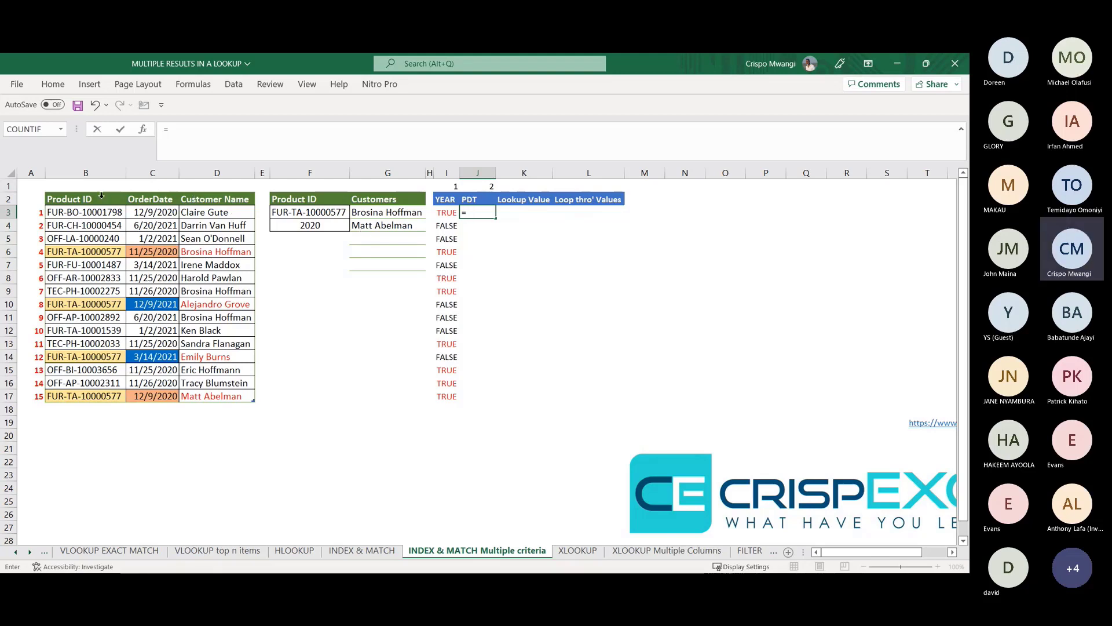
pyautogui.click(101, 195)
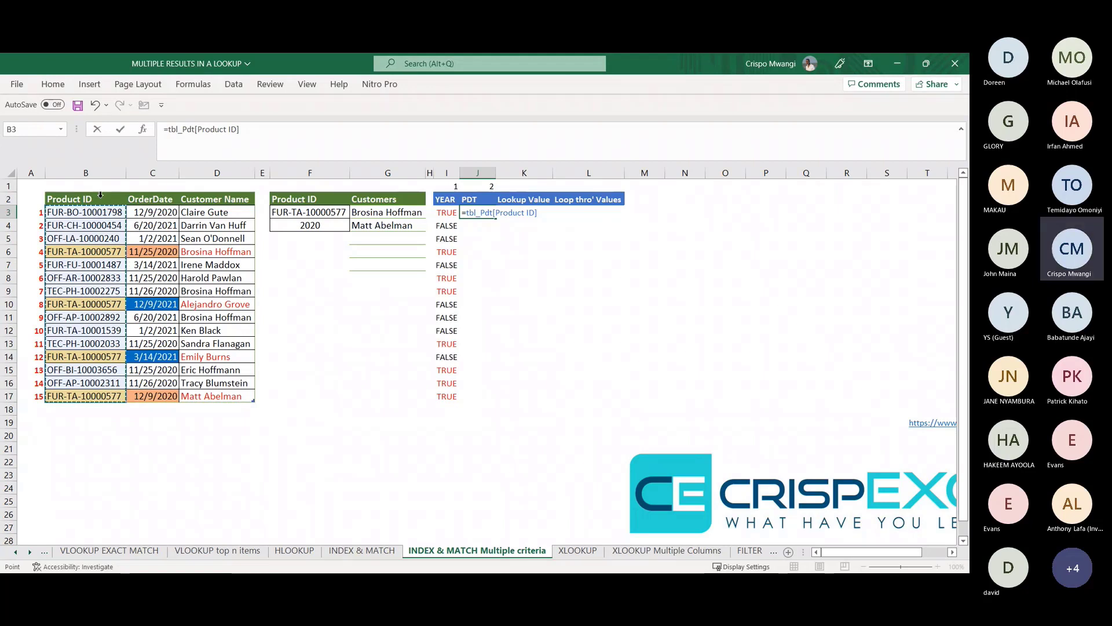
pyautogui.write('=')
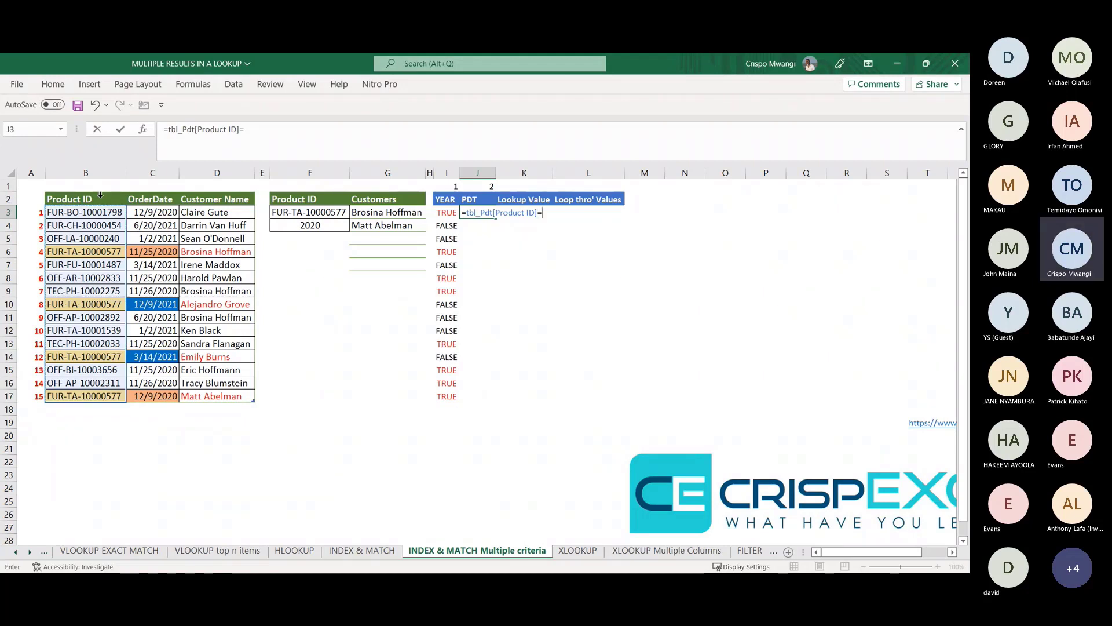
pyautogui.click(317, 214)
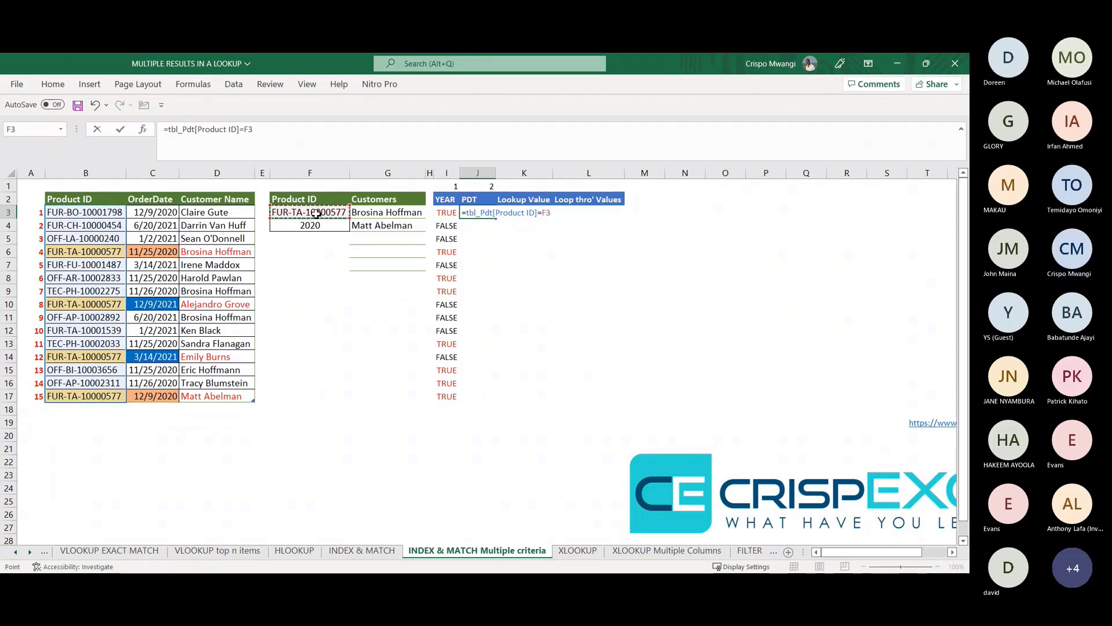
pyautogui.press('Return')
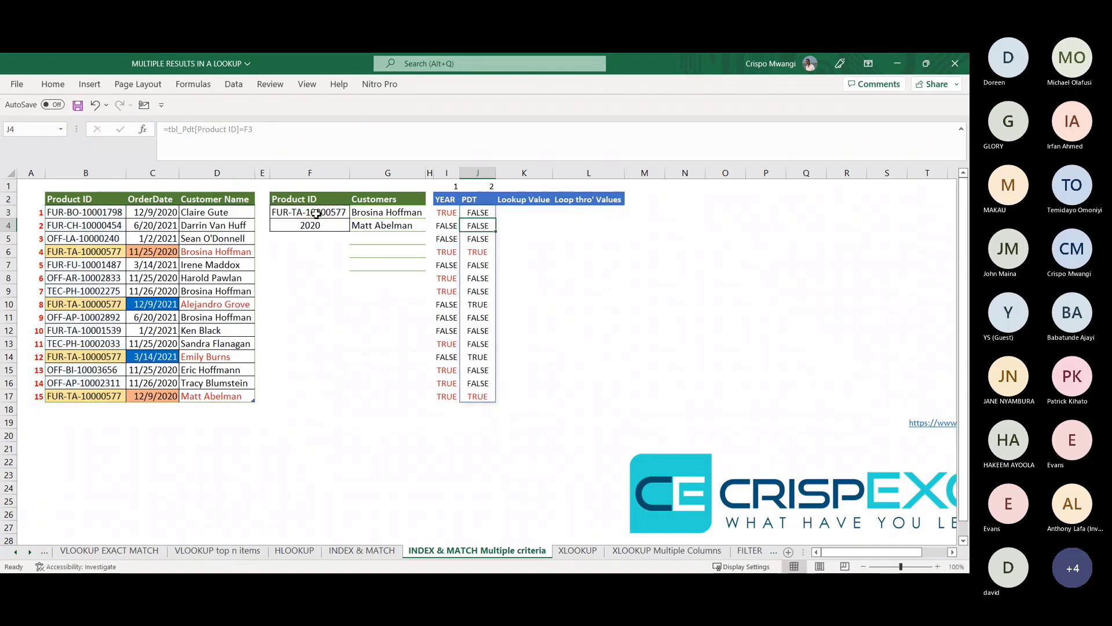
pyautogui.click(444, 252)
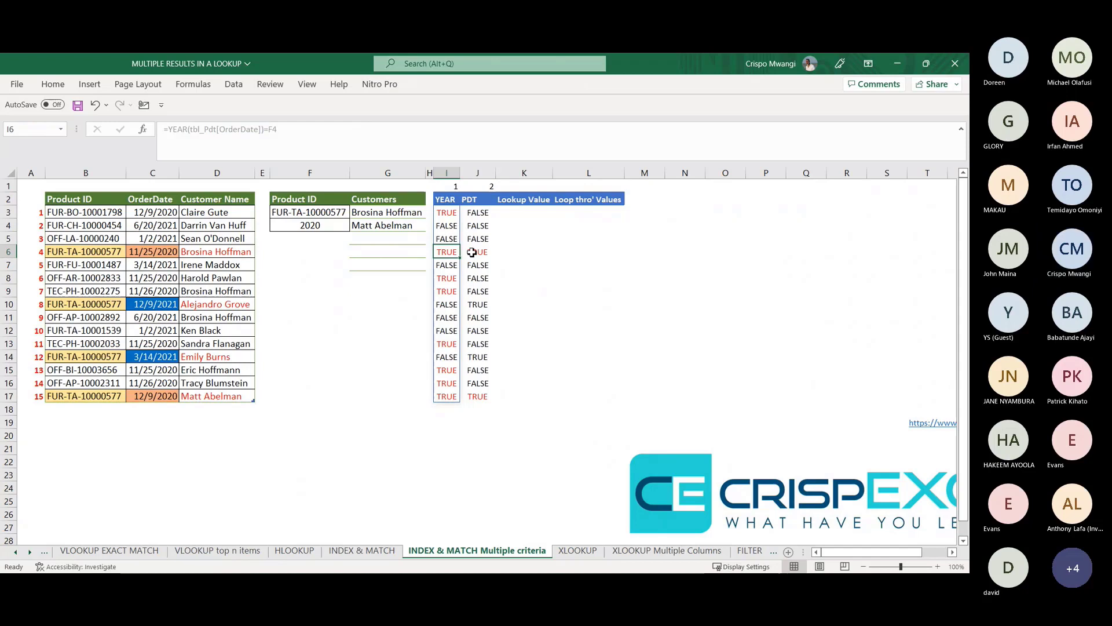
pyautogui.click(472, 252)
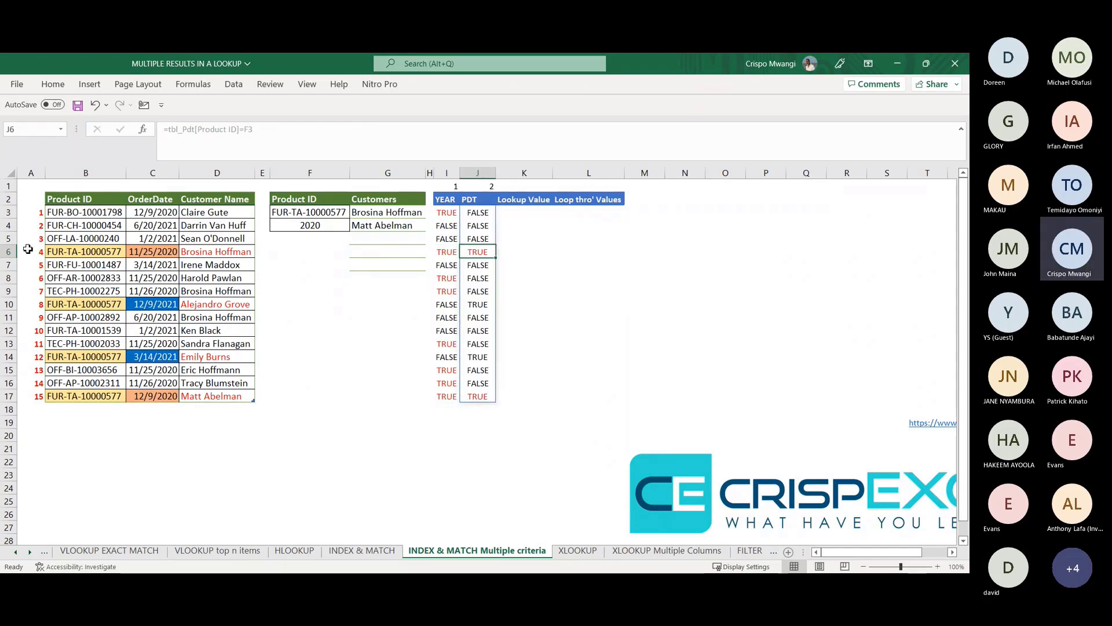
pyautogui.click(451, 399)
pyautogui.click(475, 395)
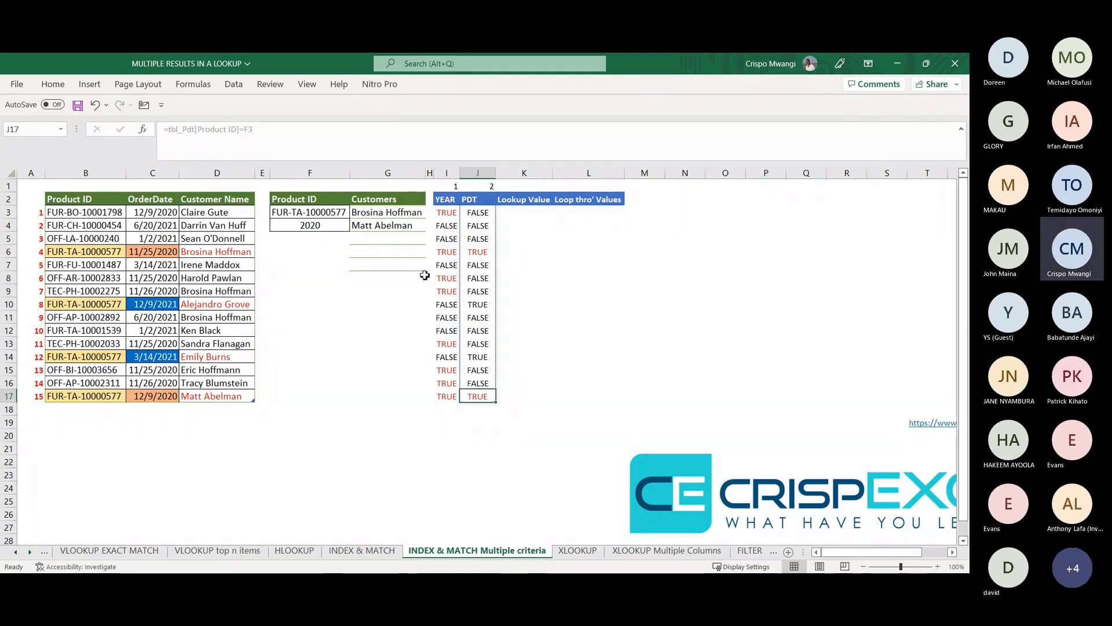
# Step: Number the Lookup Value column by entering 3 in K1 above its header
pyautogui.click(514, 212)
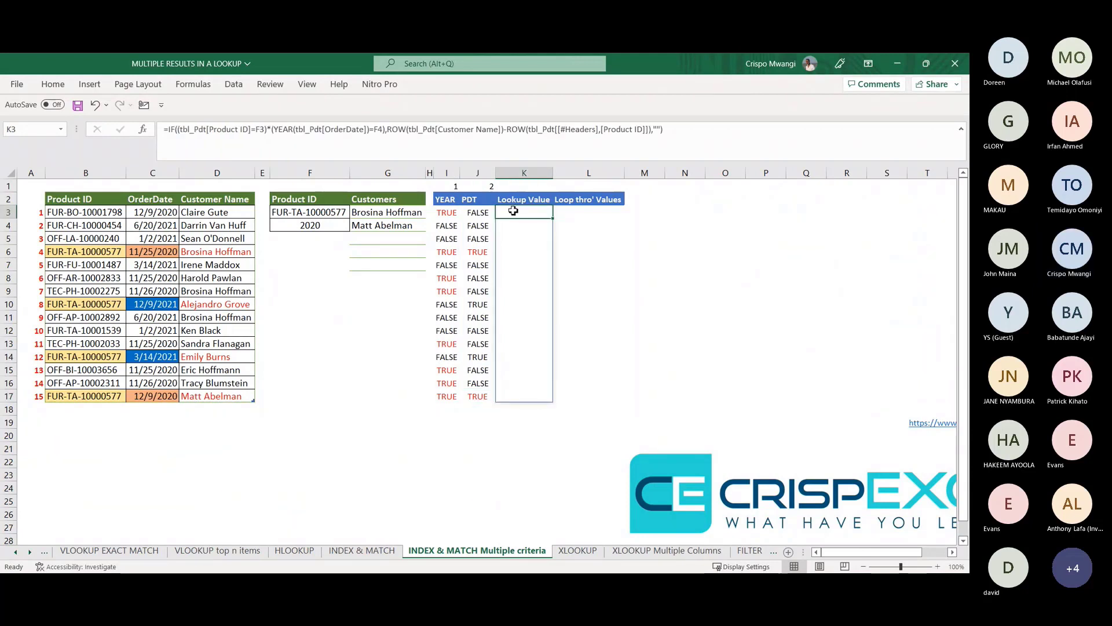
pyautogui.click(514, 188)
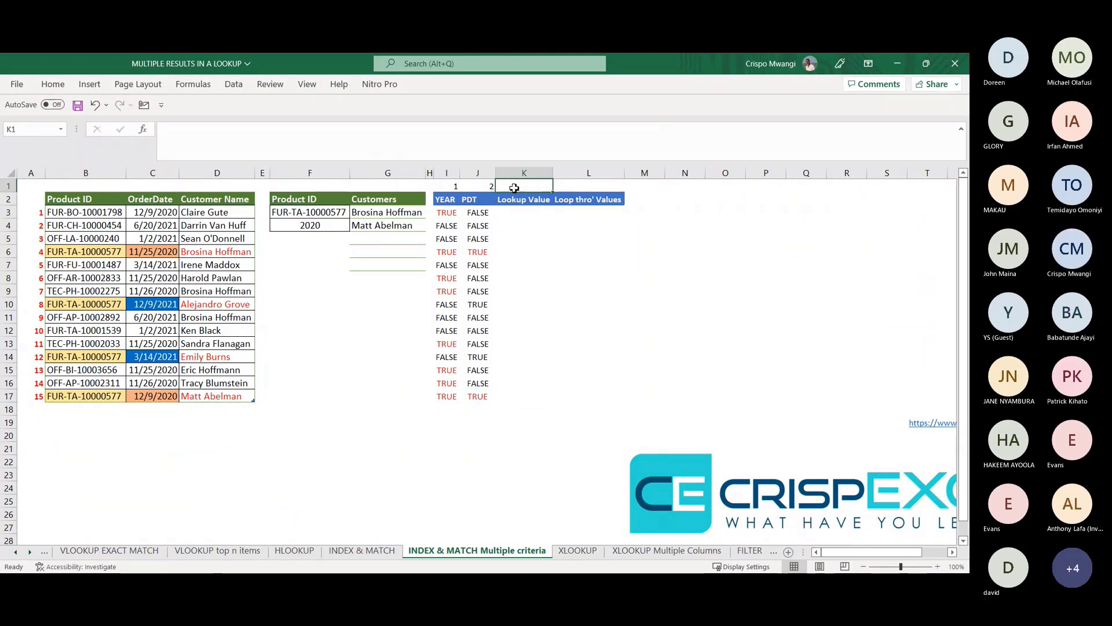
pyautogui.write('3')
pyautogui.press('Return')
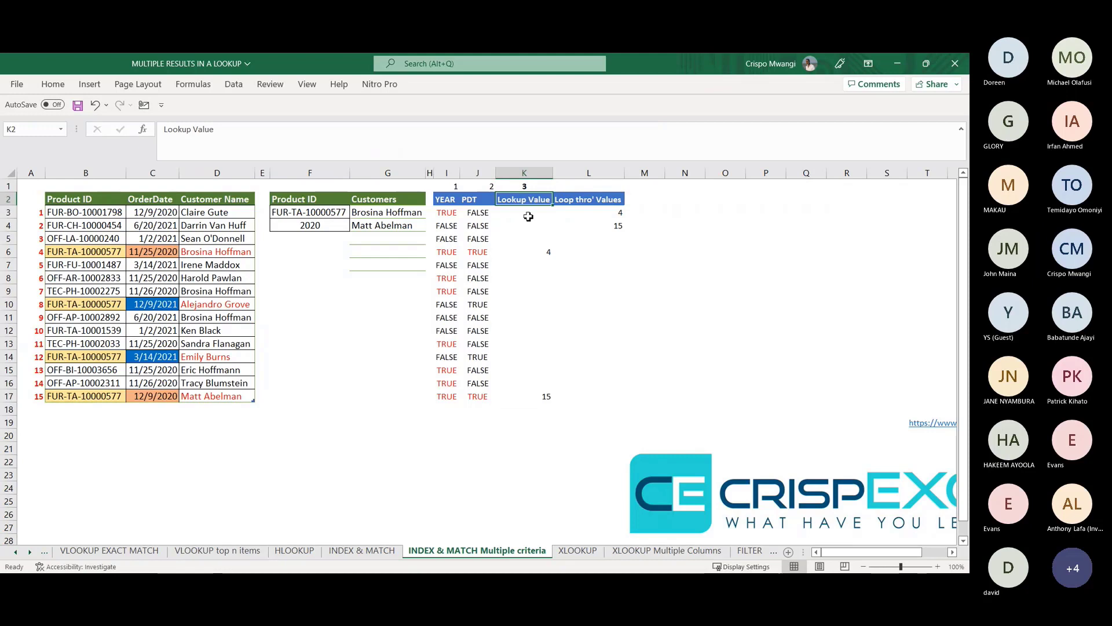
# Step: View the K3 formula in a widened Advanced Formula Environment pane and examine how * joins the product ID and year criteria
pyautogui.click(529, 216)
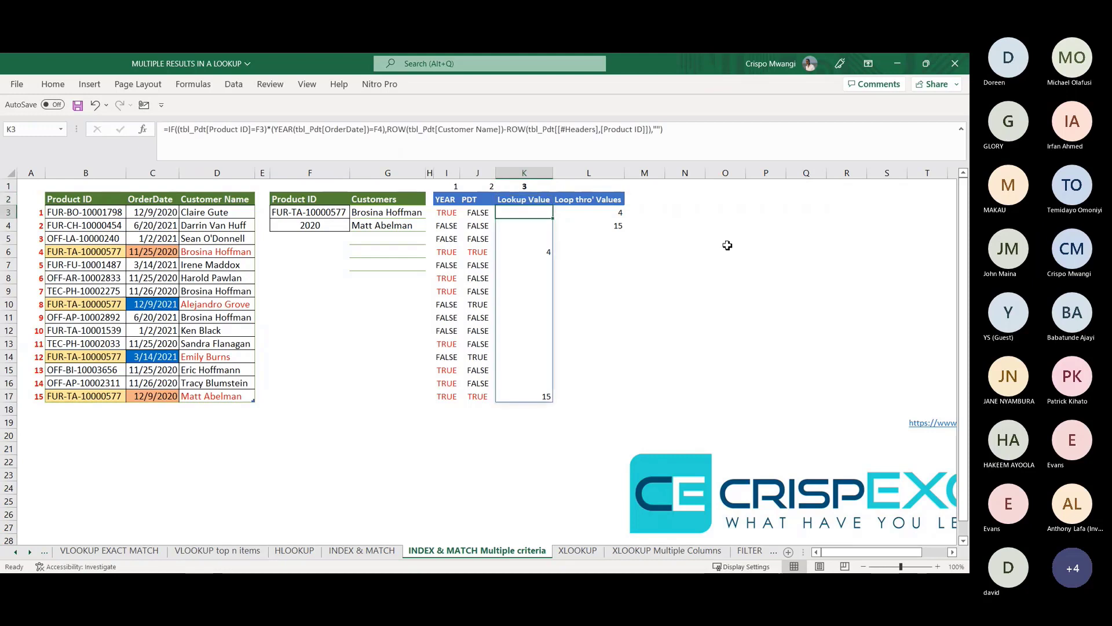
pyautogui.click(52, 85)
pyautogui.click(906, 120)
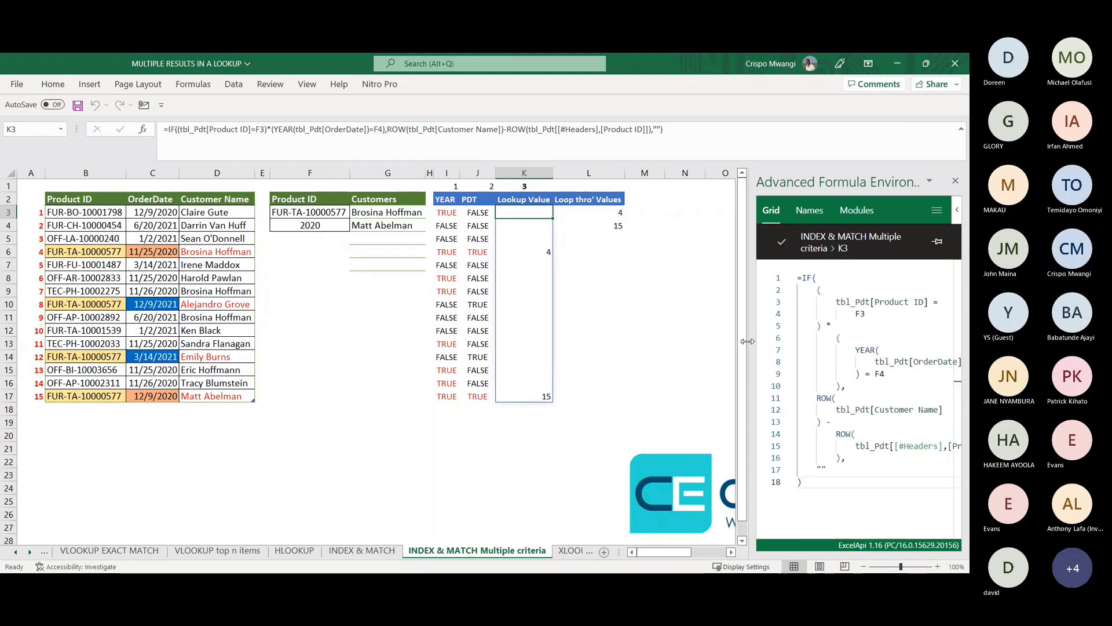
pyautogui.moveTo(752, 339); pyautogui.dragTo(686, 337)
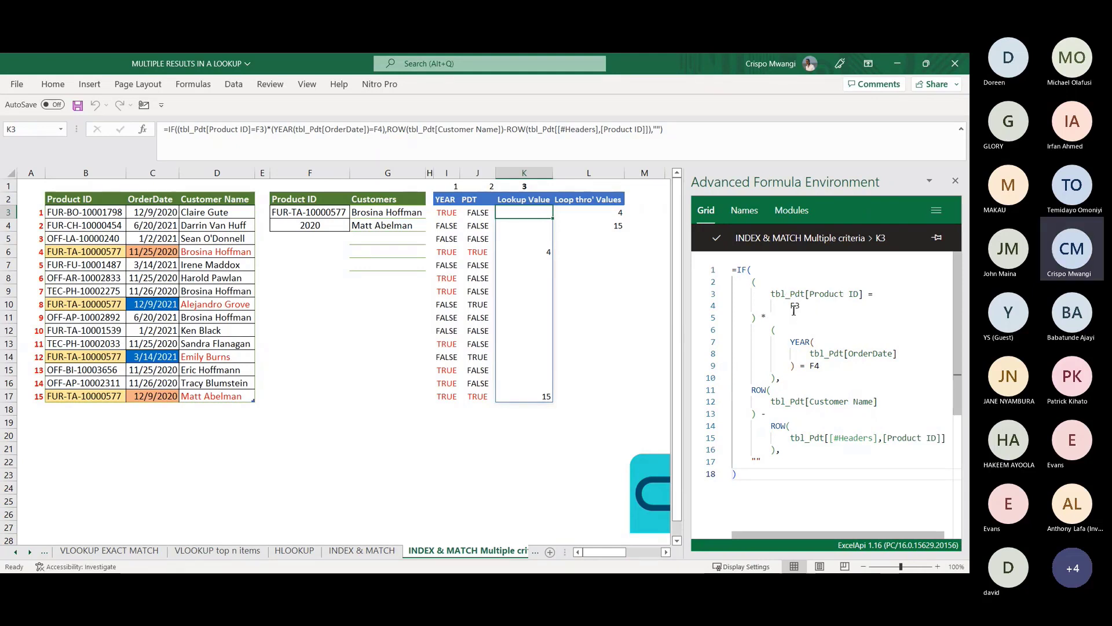
pyautogui.doubleClick(763, 316)
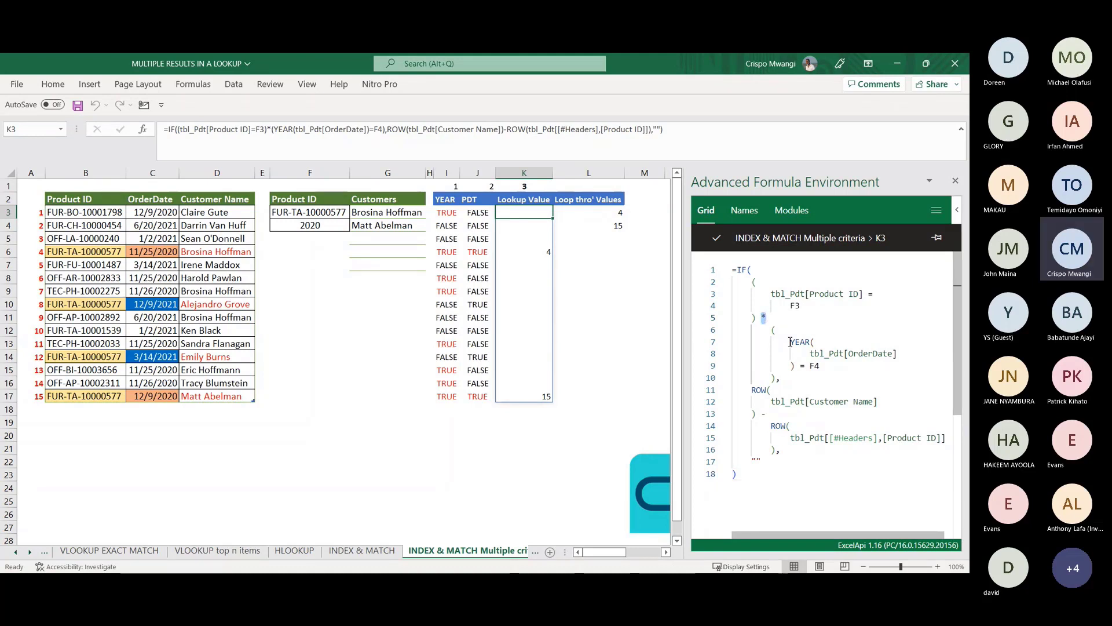
pyautogui.click(815, 366)
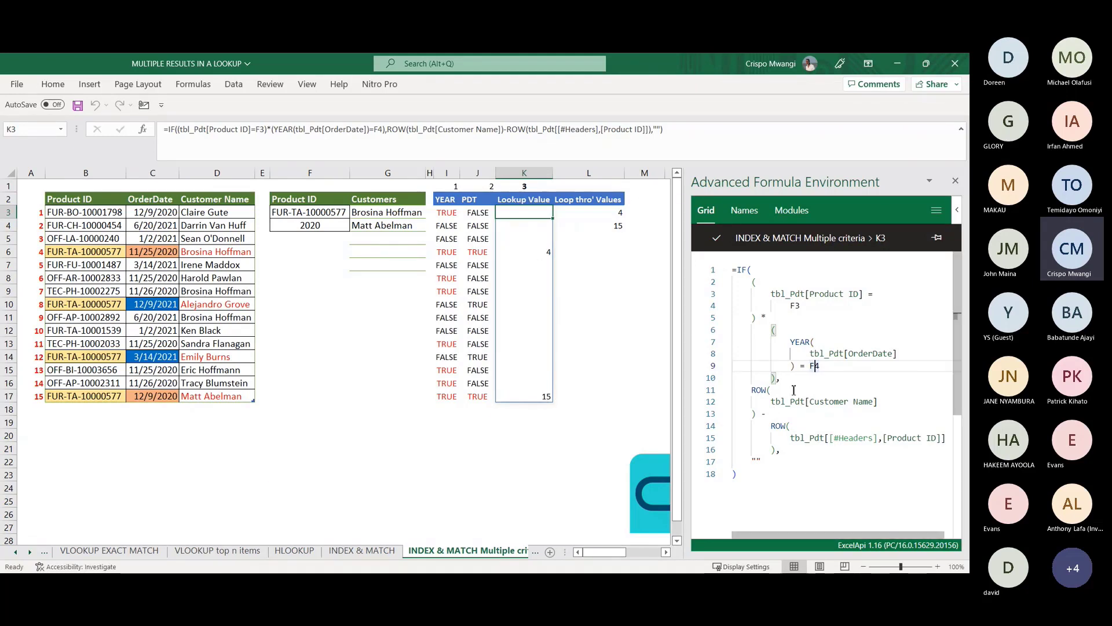
# Step: Examine the nested INDEX, SMALL and IF formula of G3 in Advanced Formula Environment, including its * operator, and close the pane
pyautogui.click(370, 214)
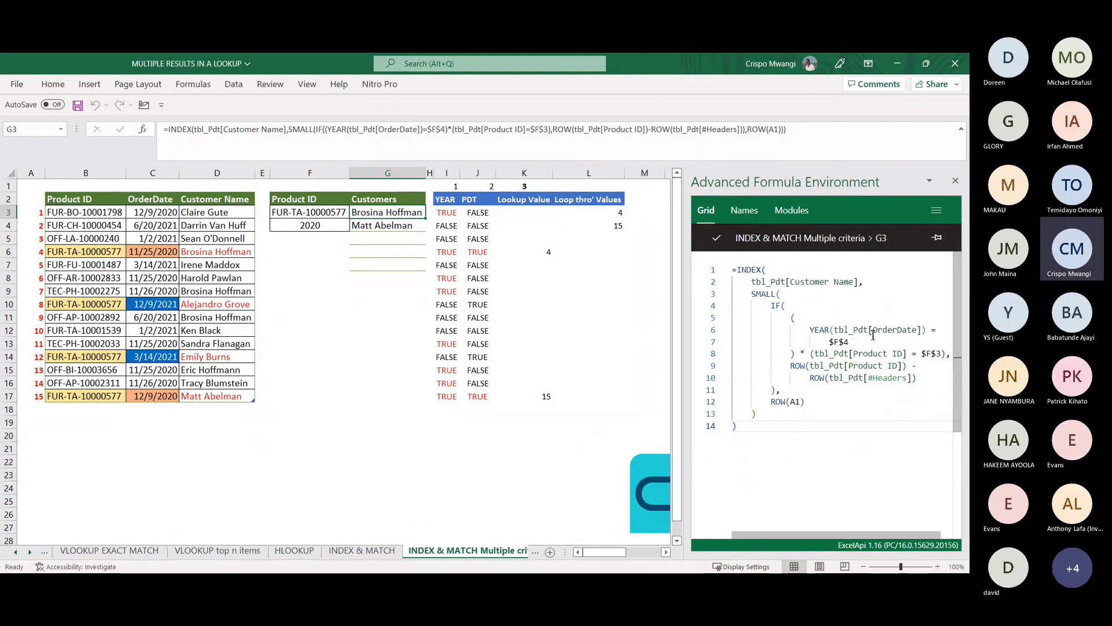
pyautogui.moveTo(807, 352); pyautogui.dragTo(800, 353)
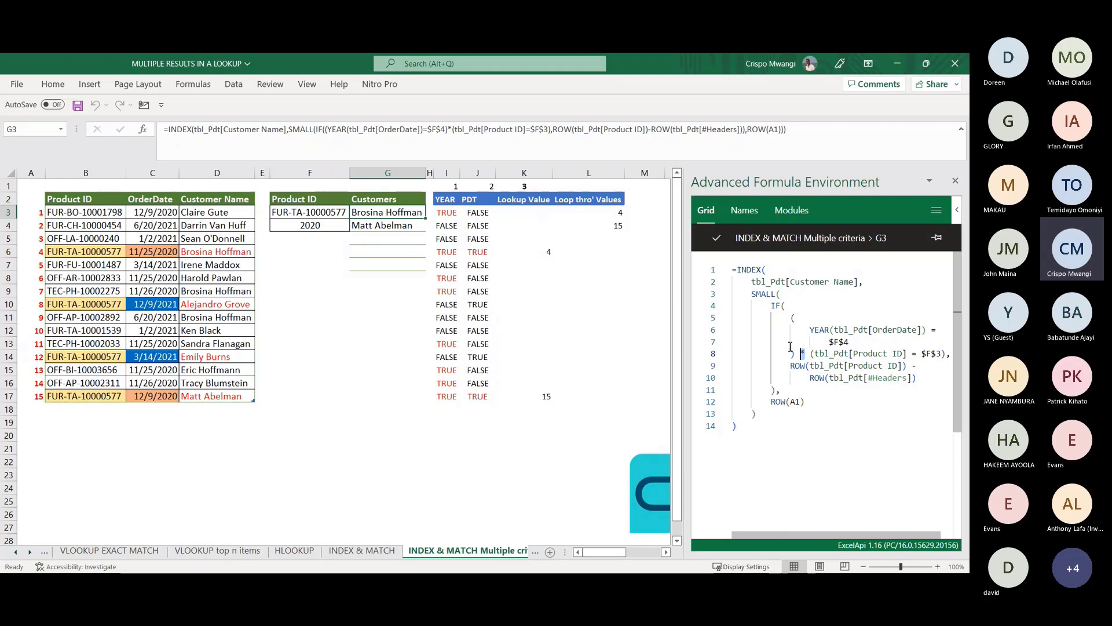
pyautogui.click(789, 392)
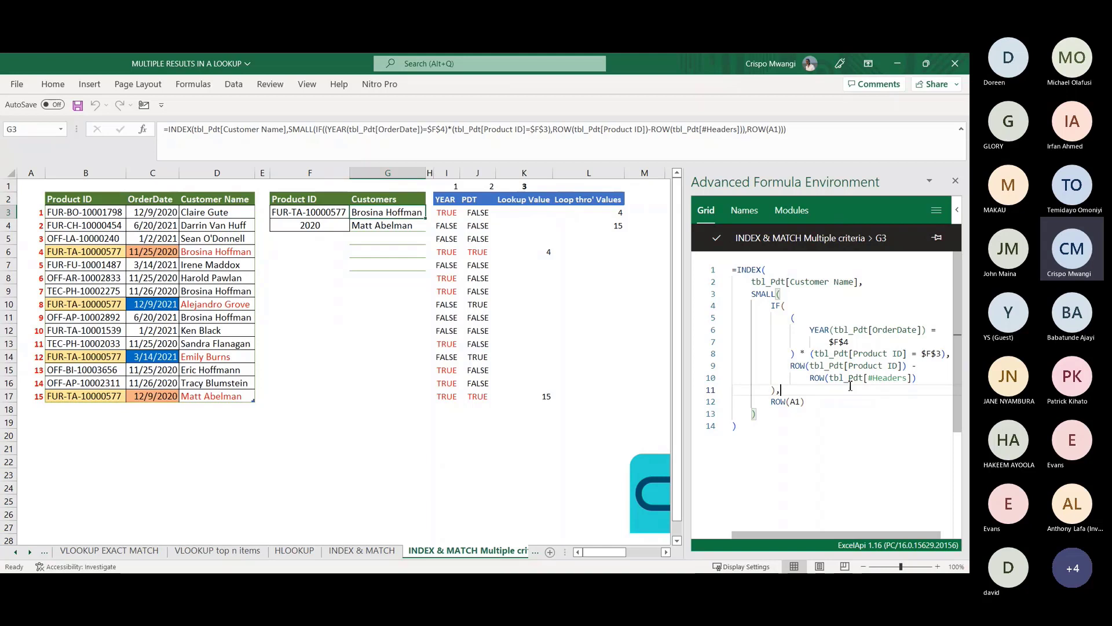
pyautogui.click(955, 180)
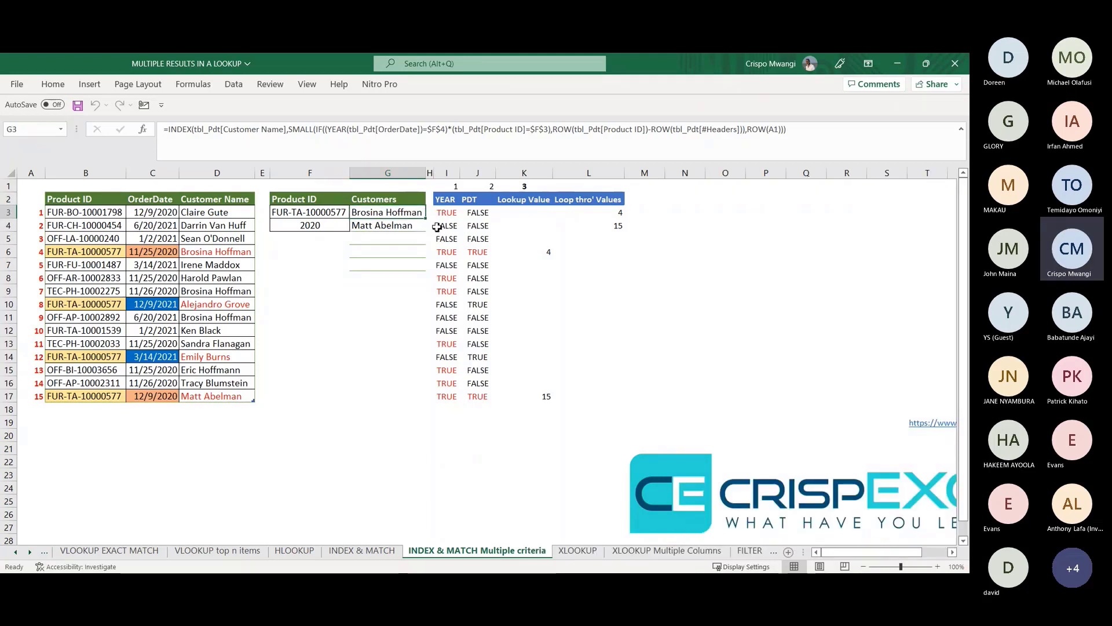
# Step: Fill the G3 customer formula down to G7 and clear the surplus formulas from G5:G7
pyautogui.moveTo(426, 231); pyautogui.dragTo(426, 272)
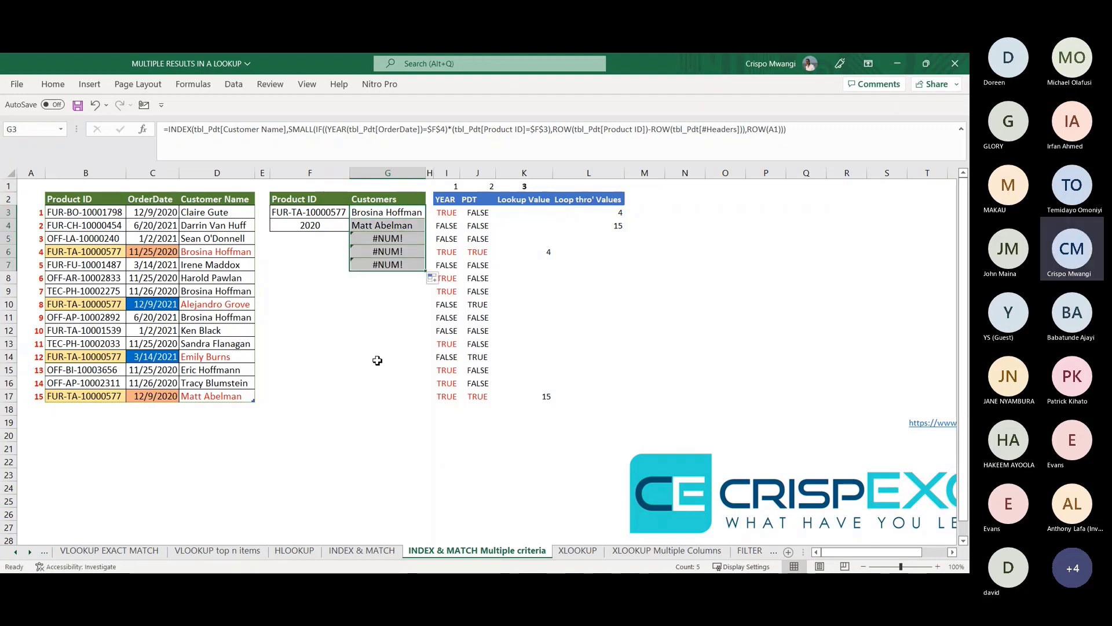
pyautogui.click(322, 394)
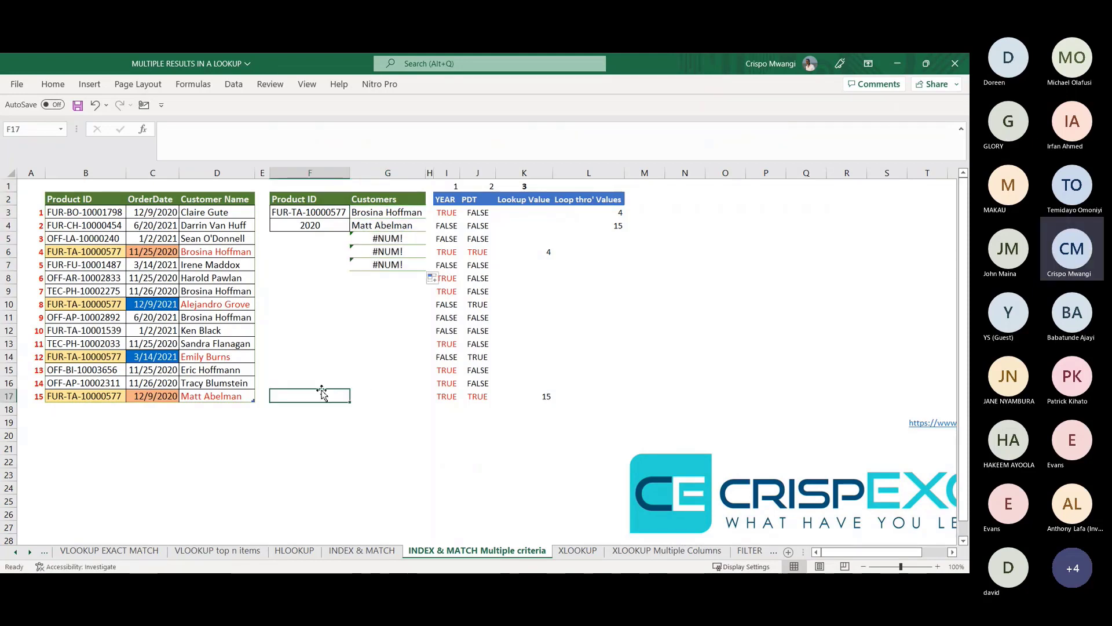
pyautogui.moveTo(388, 240); pyautogui.dragTo(401, 262)
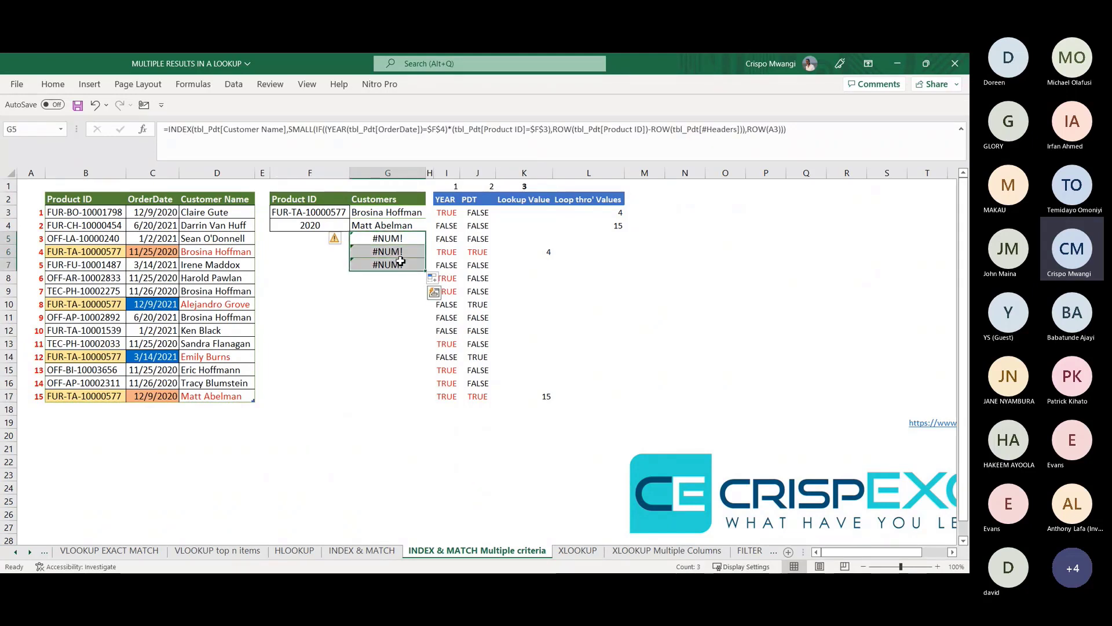
pyautogui.press('Delete')
pyautogui.click(586, 277)
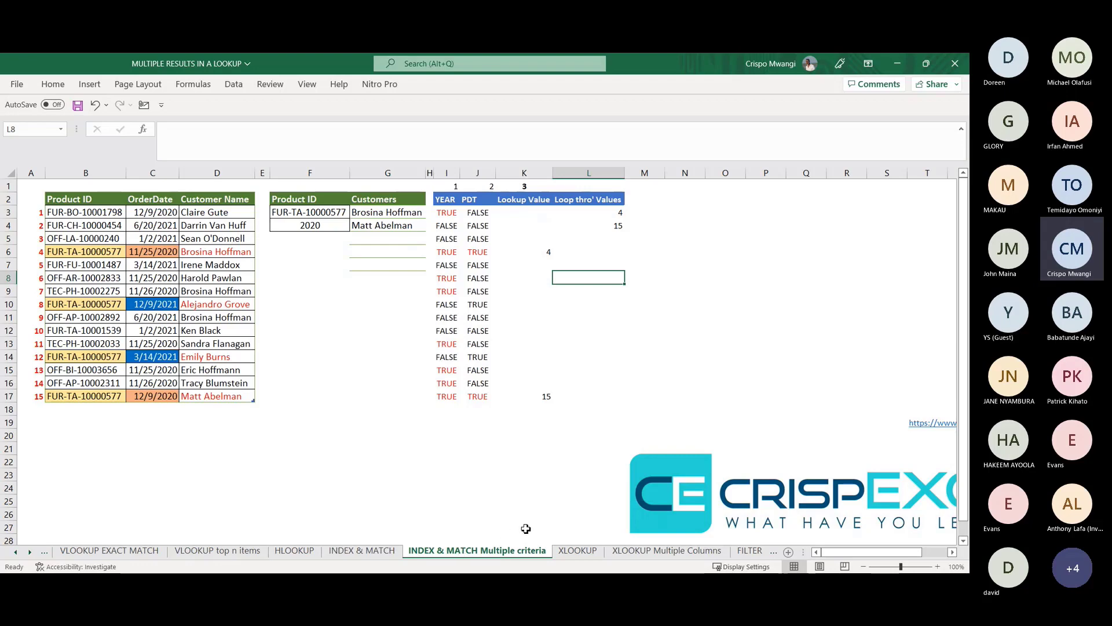
# Step: On the XLOOKUP sheet, examine the XLOOKUP syntax and the formulas behind Lookup Value in I3 and Lookup Array in K3
pyautogui.click(576, 552)
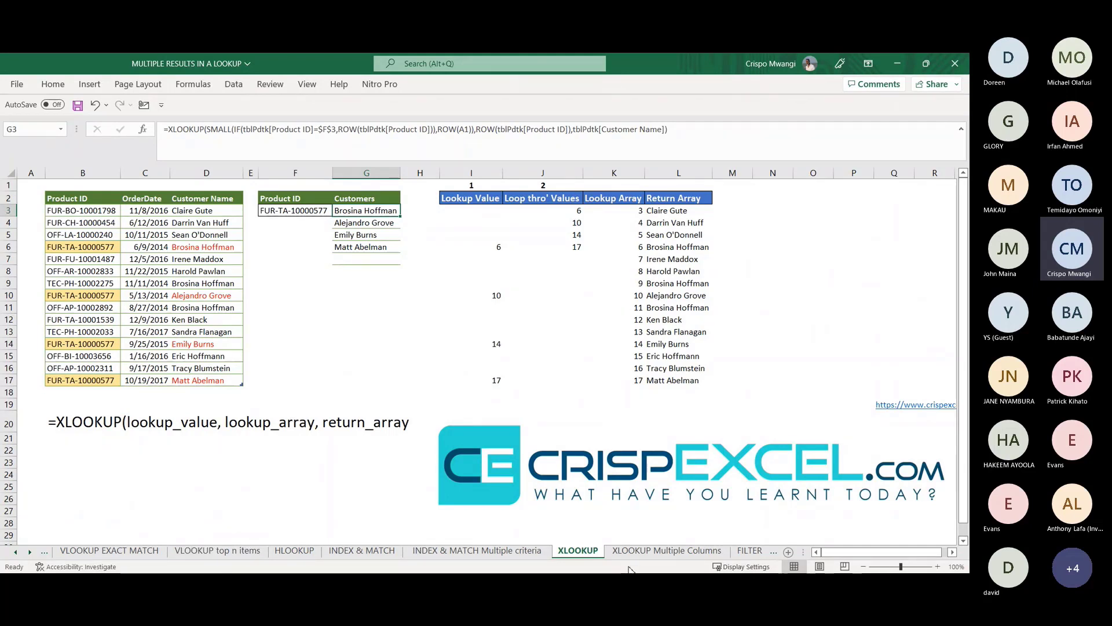
pyautogui.click(166, 428)
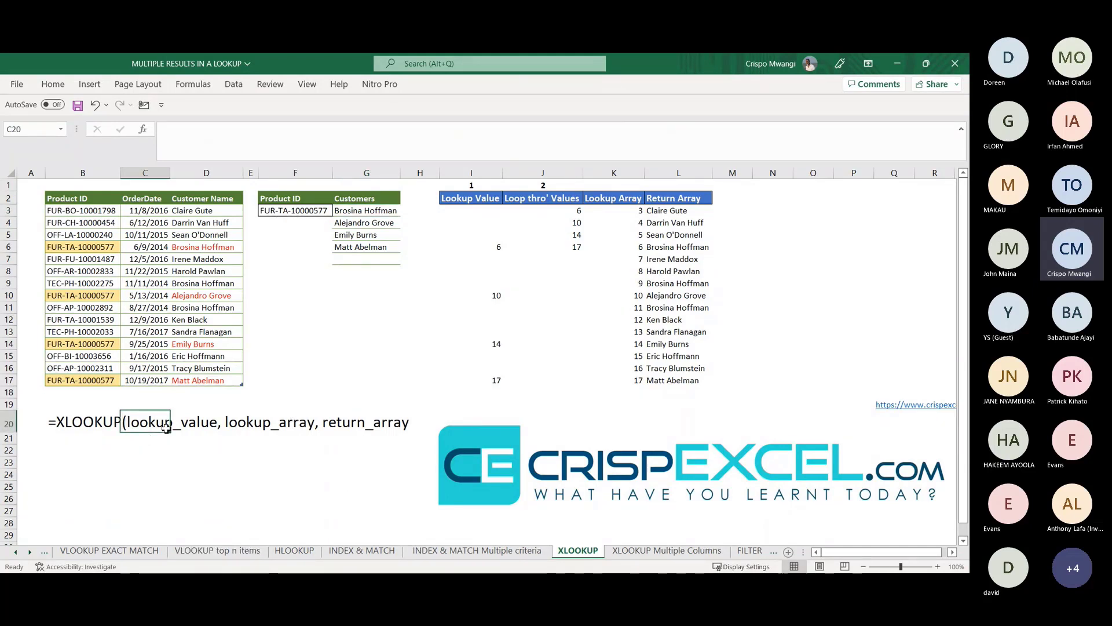
pyautogui.click(496, 236)
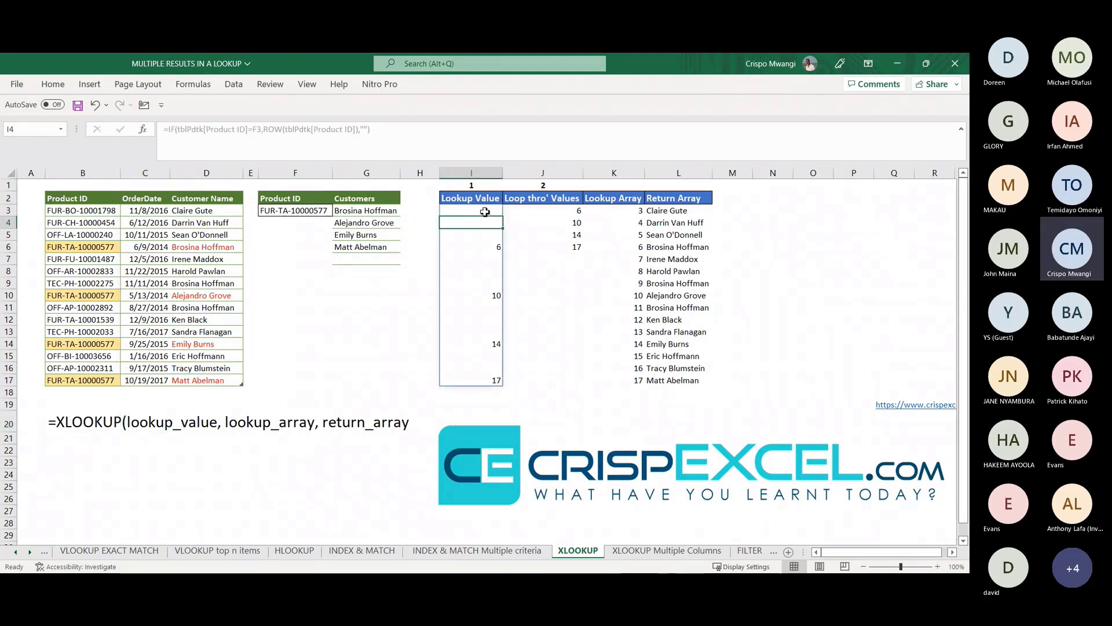
pyautogui.click(485, 212)
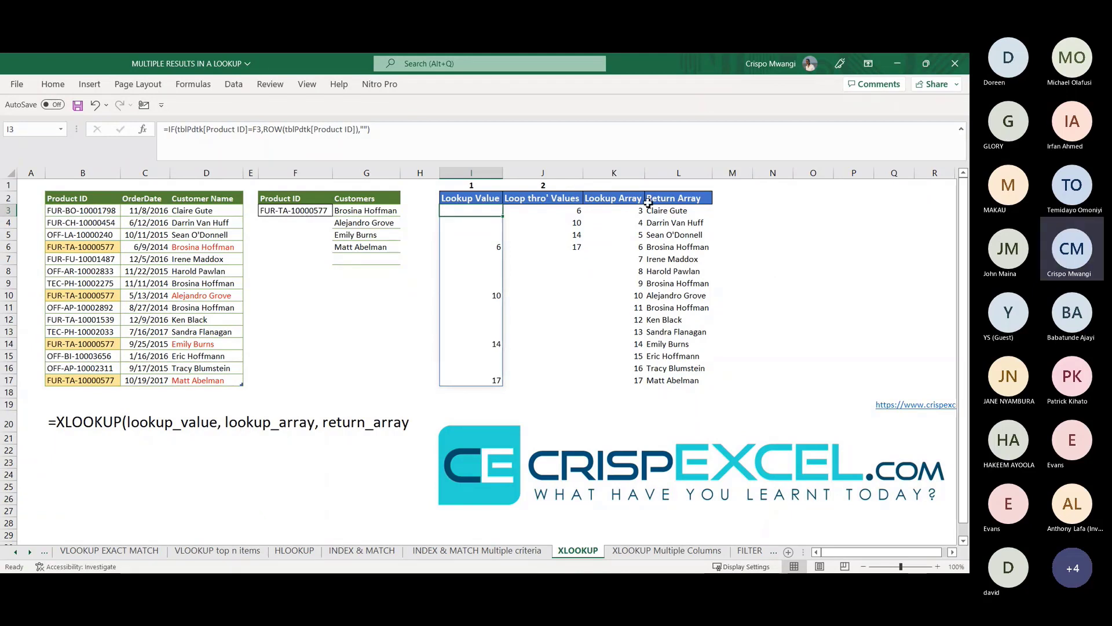
pyautogui.click(637, 211)
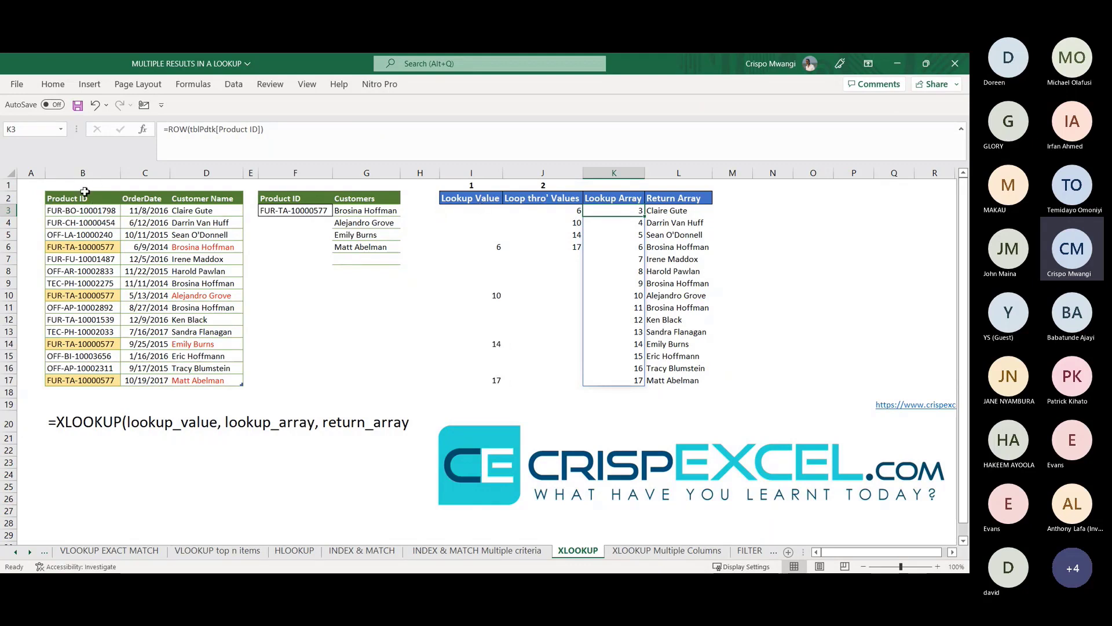
pyautogui.click(291, 129)
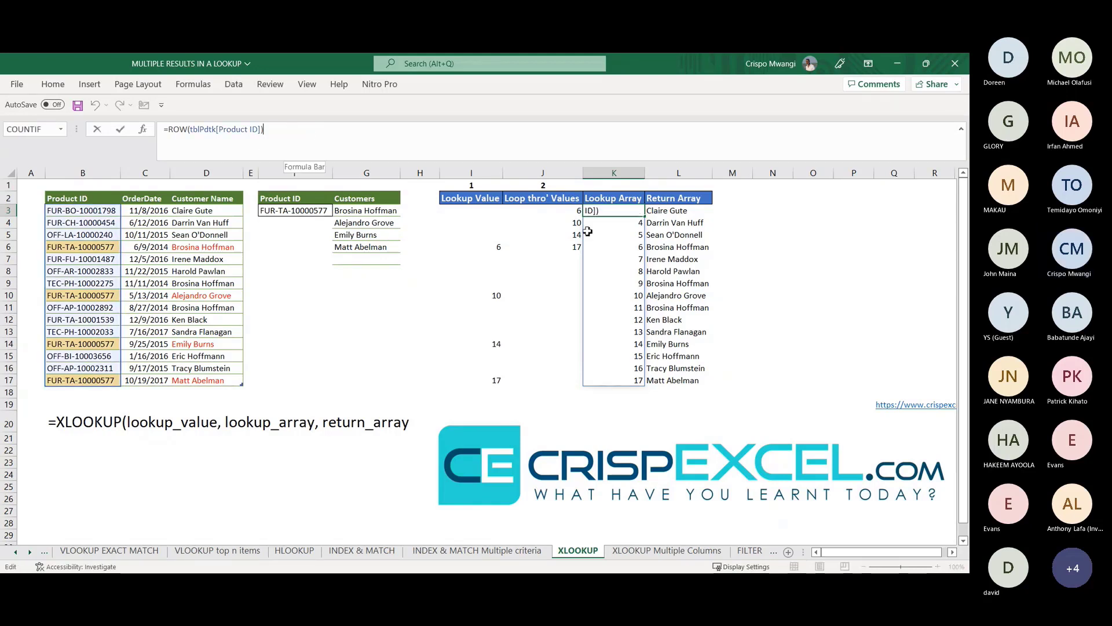
# Step: Number the Lookup Array column by entering 3 in K1, and review the formulas in K3 and L3
pyautogui.click(610, 186)
pyautogui.write('3')
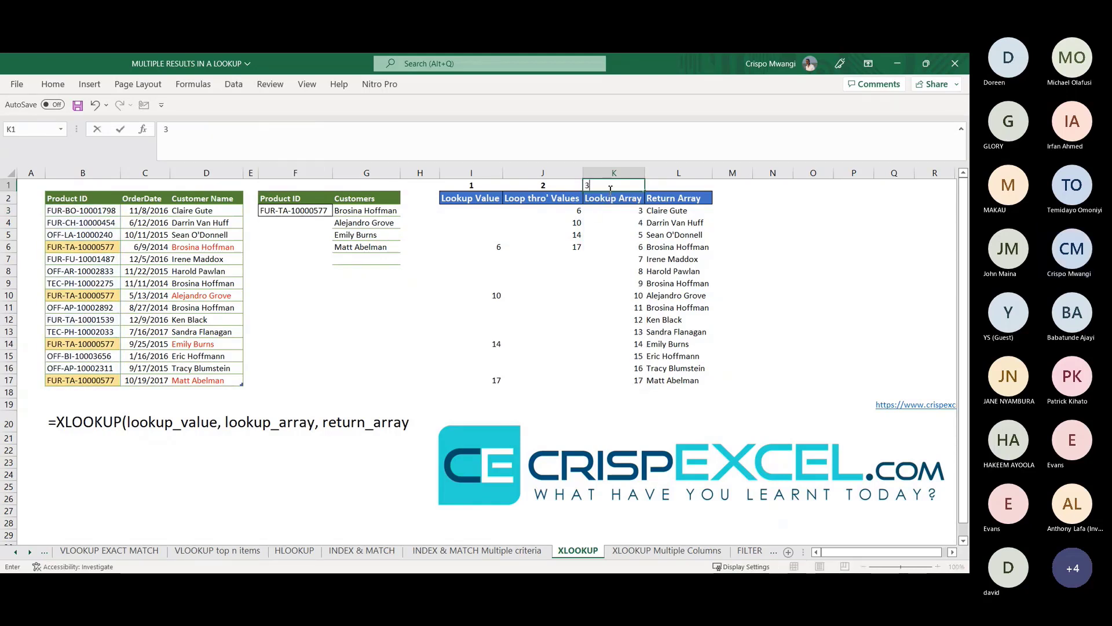
pyautogui.press('Return')
pyautogui.click(628, 214)
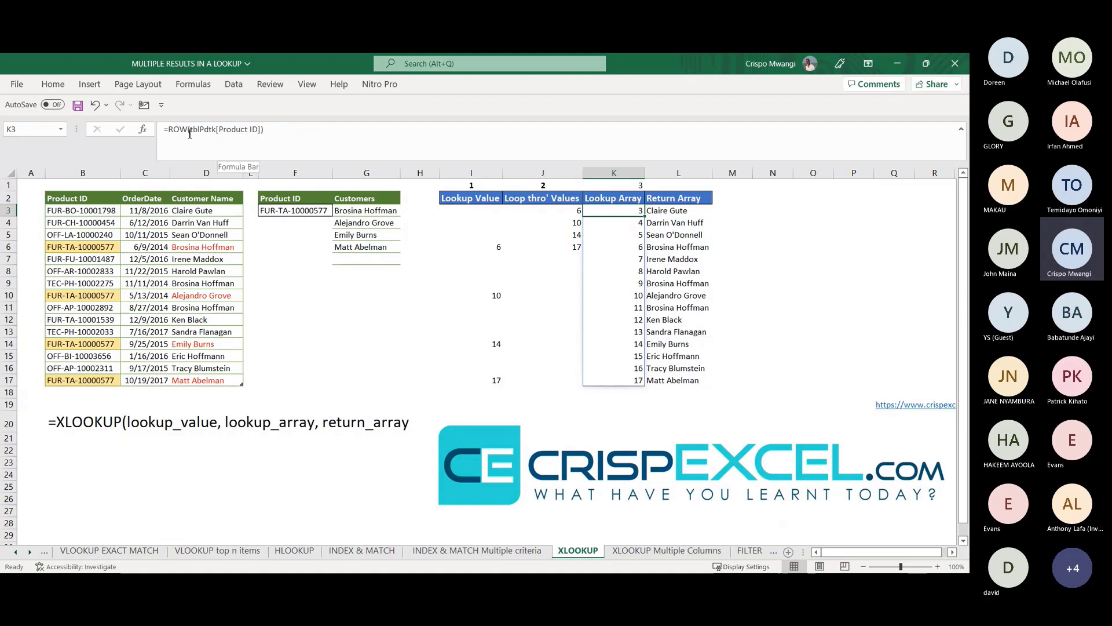
pyautogui.click(664, 211)
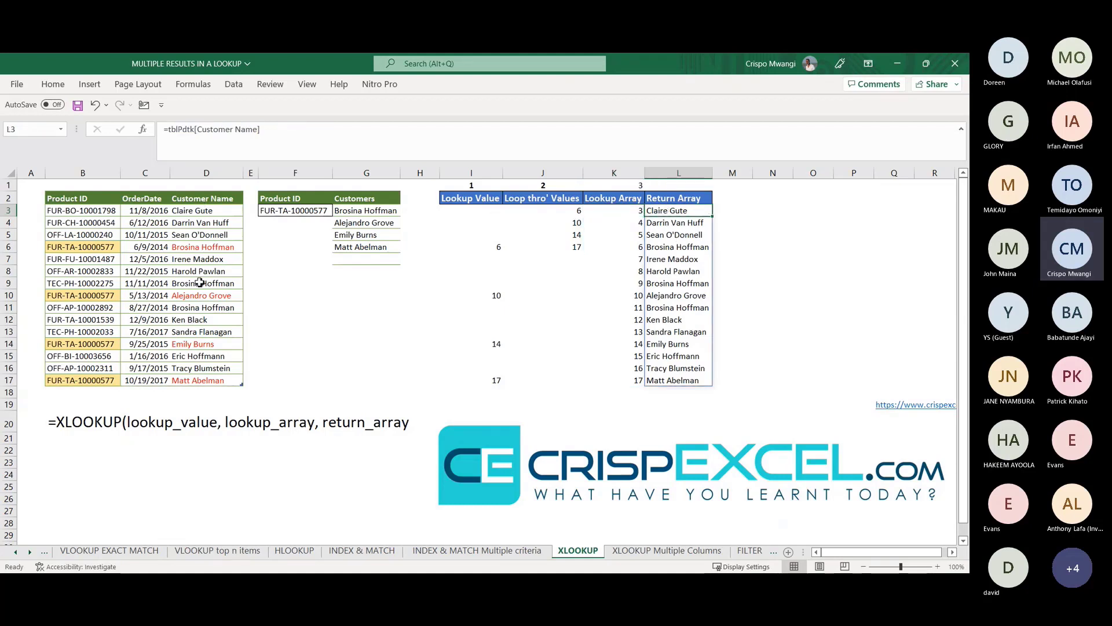
# Step: Examine the XLOOKUP formula of G3 in Advanced Formula Environment, including its ROW lookup array and Customer Name return array, and close the pane
pyautogui.click(361, 211)
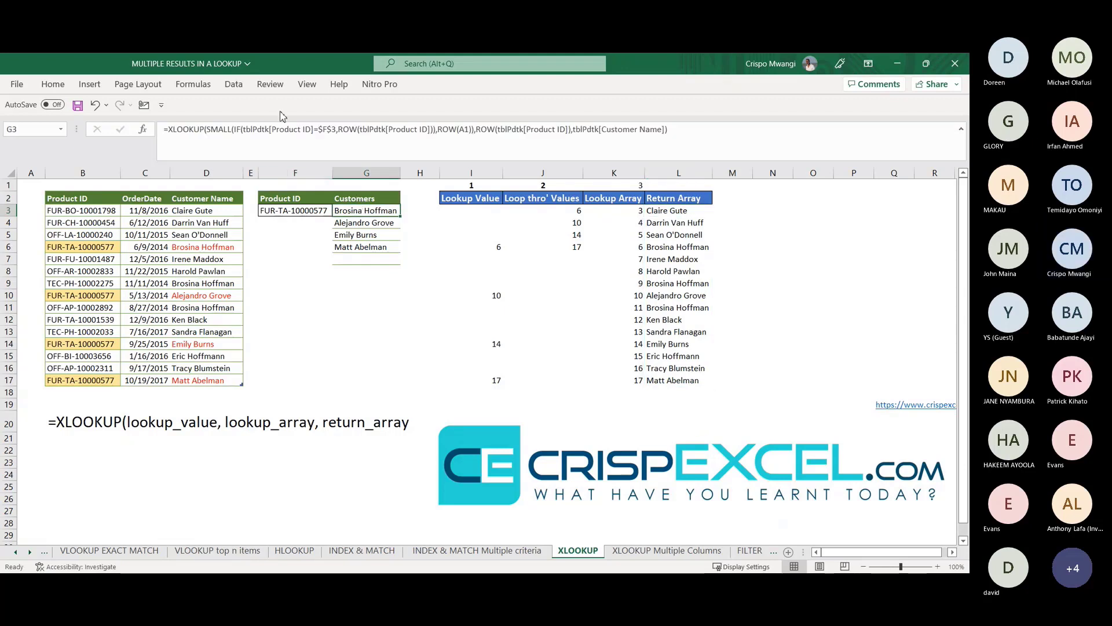
pyautogui.click(53, 84)
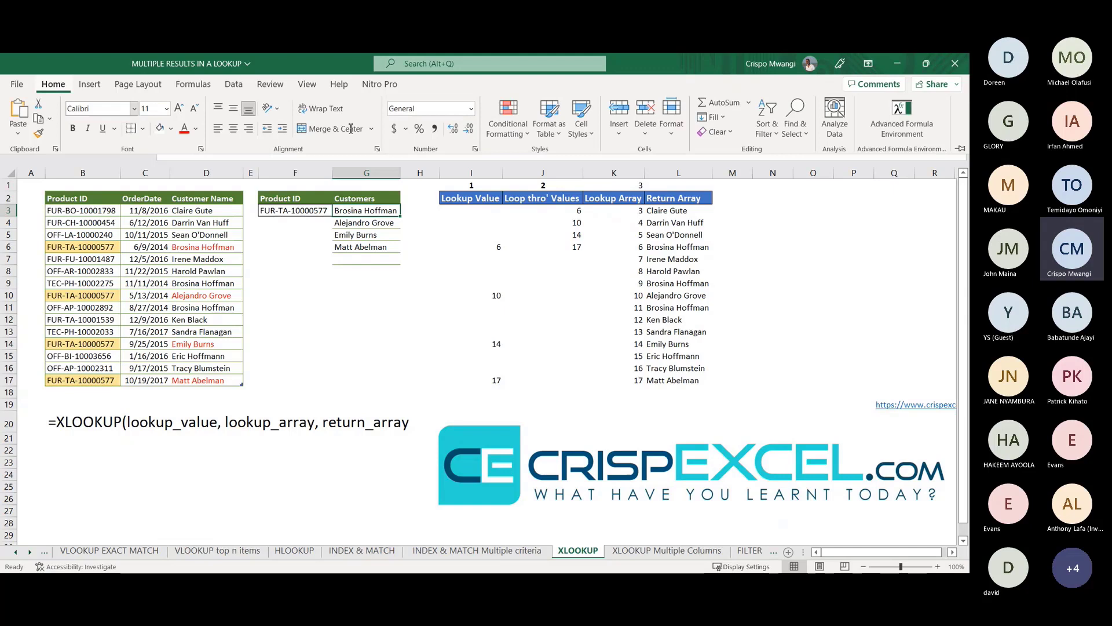
pyautogui.click(903, 113)
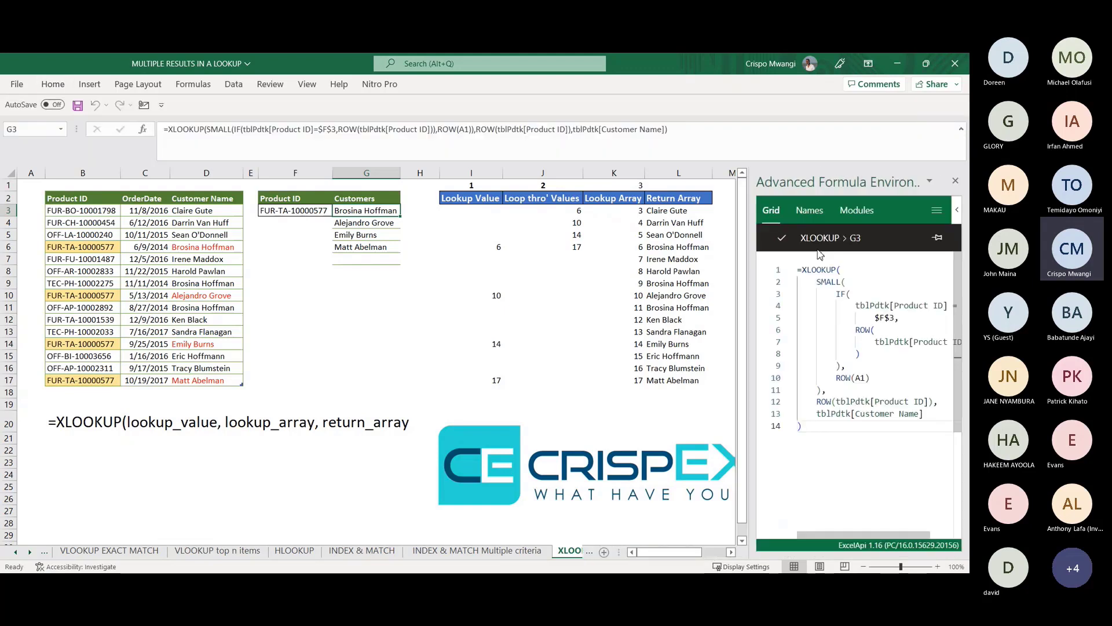
pyautogui.moveTo(751, 319); pyautogui.dragTo(646, 319)
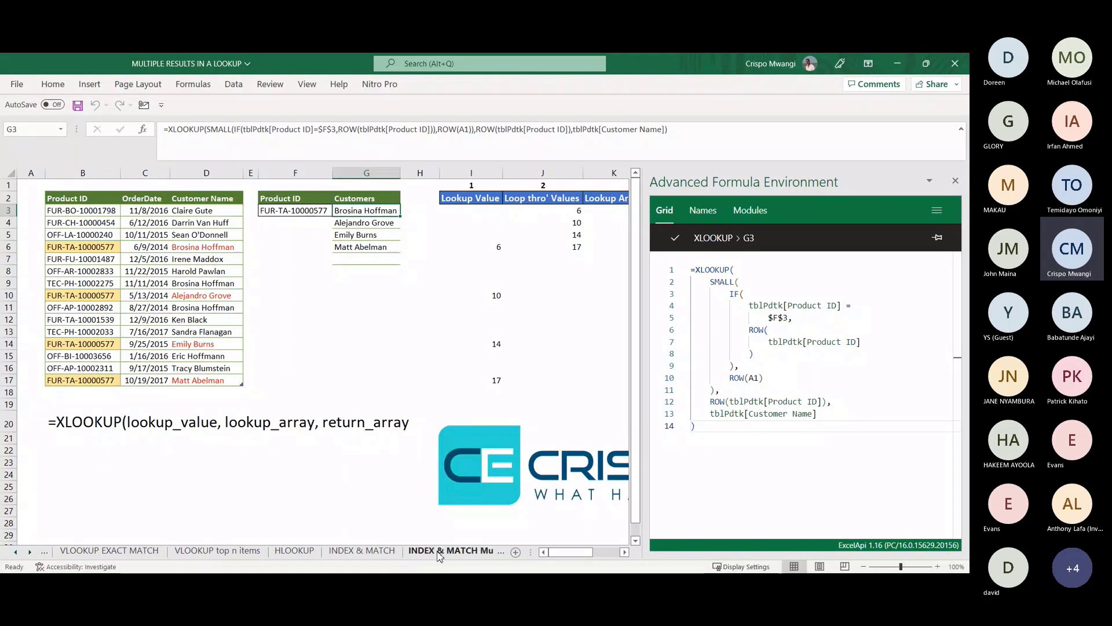
pyautogui.click(287, 552)
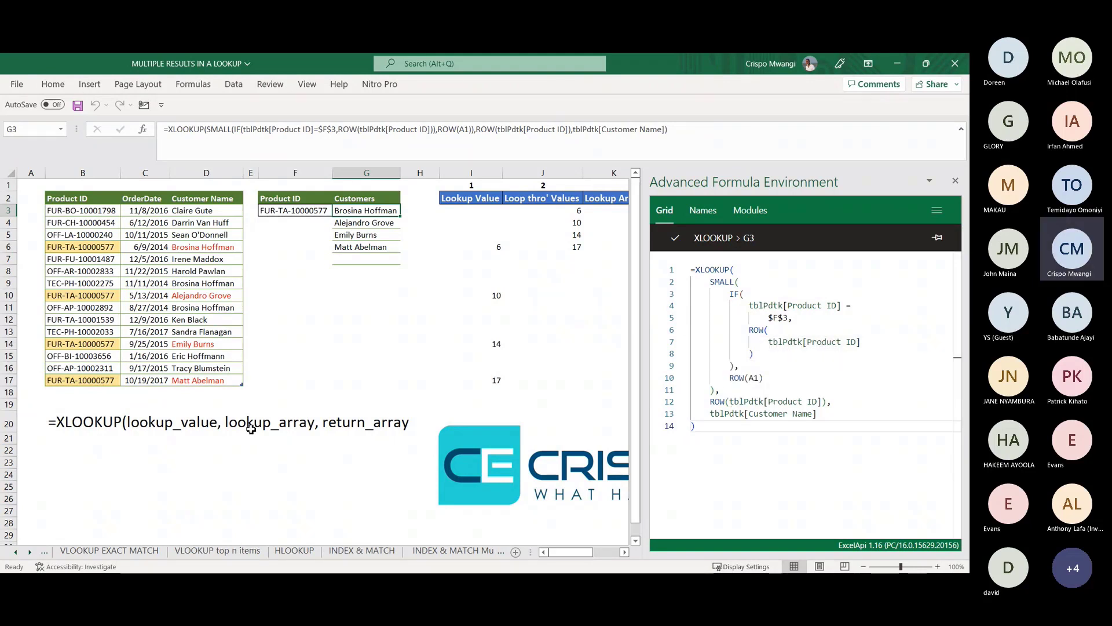
pyautogui.click(729, 403)
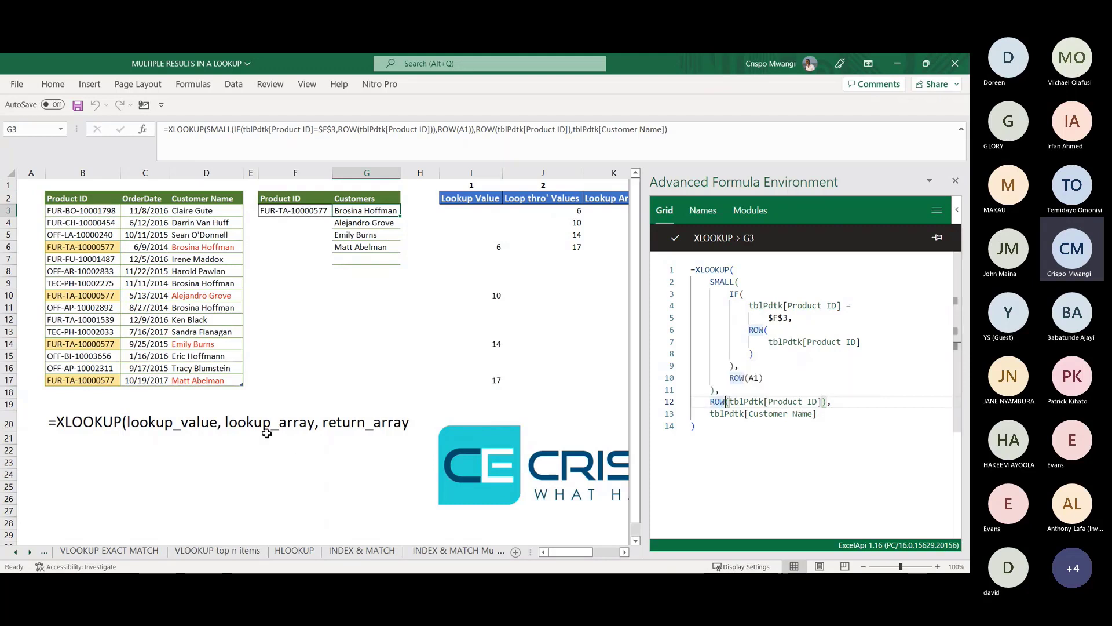
pyautogui.click(752, 414)
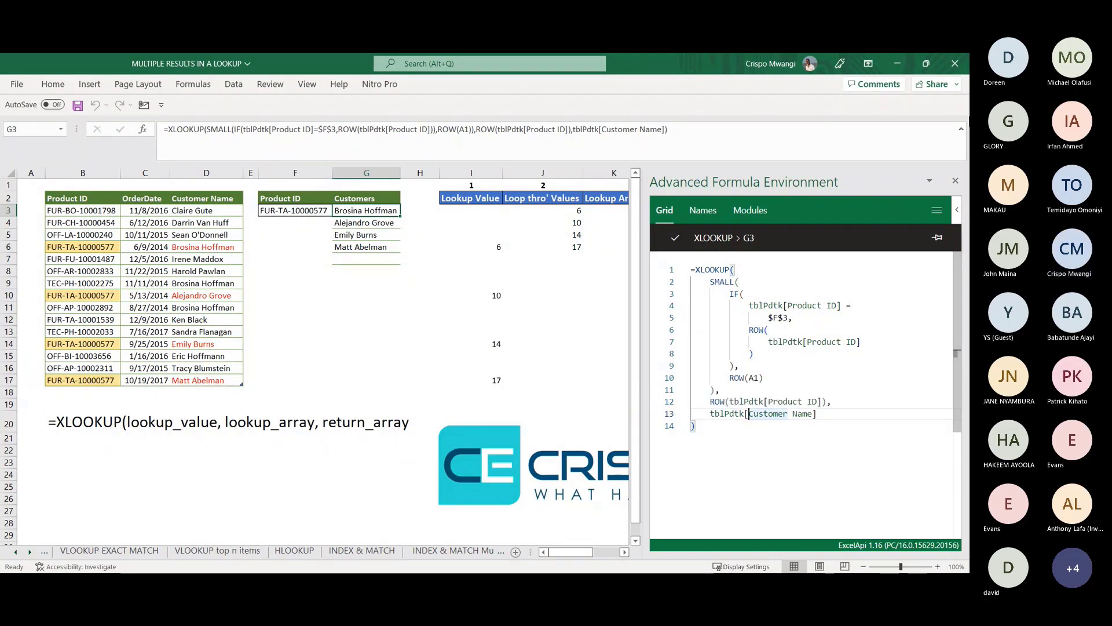
pyautogui.click(955, 180)
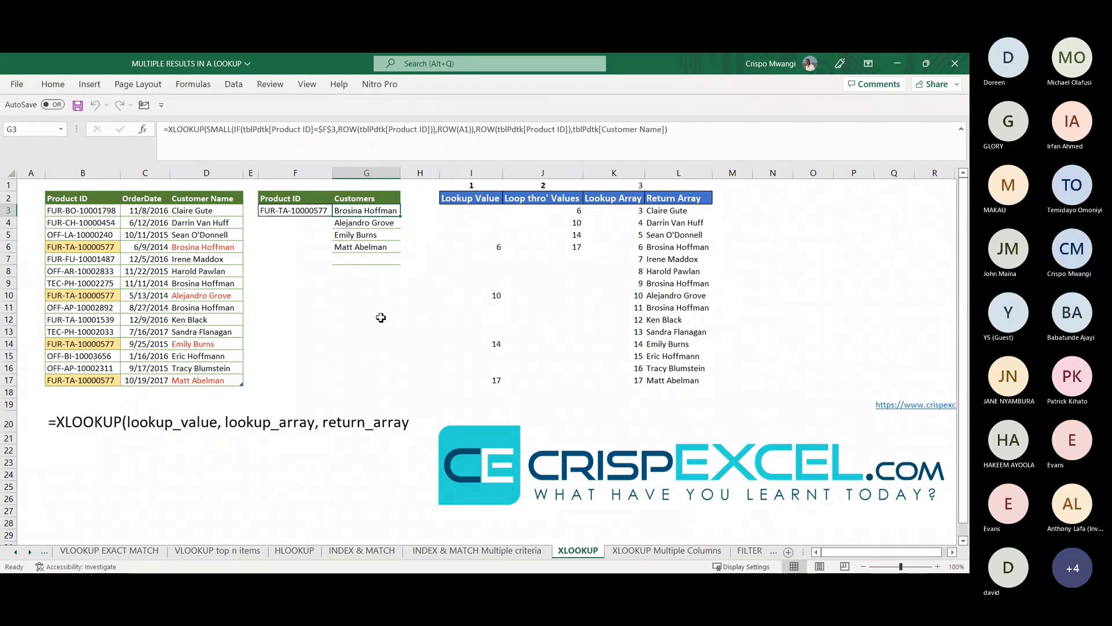
# Step: On the XLOOKUP Multiple Columns sheet, examine the CHOOSE formula in M3 and compare it with the Return Array formula on the XLOOKUP sheet
pyautogui.click(650, 555)
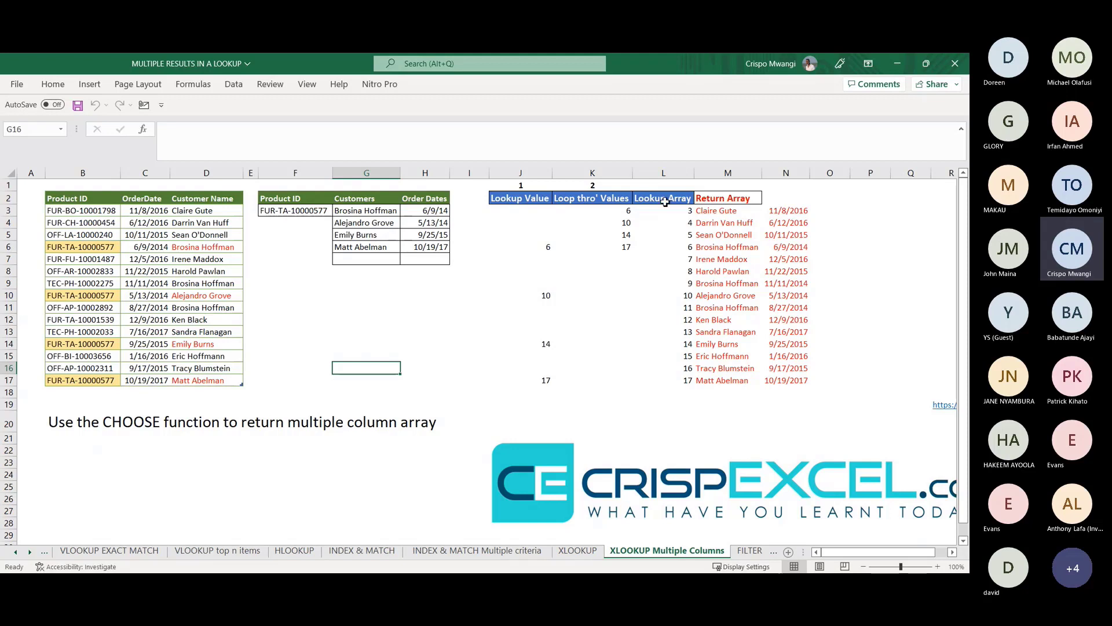
pyautogui.click(723, 213)
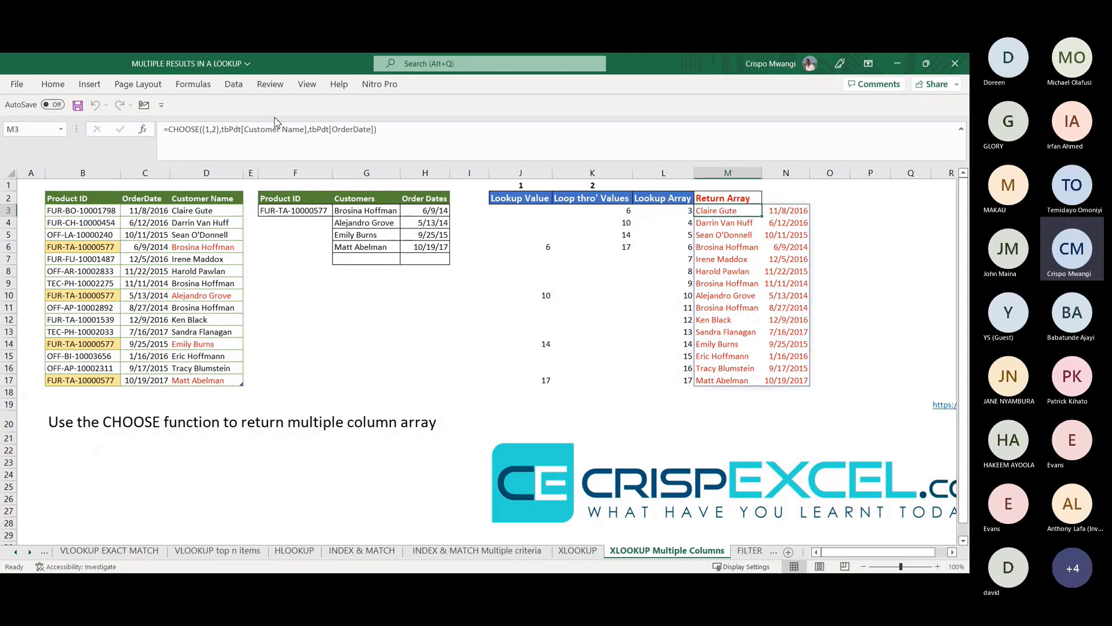
pyautogui.click(393, 131)
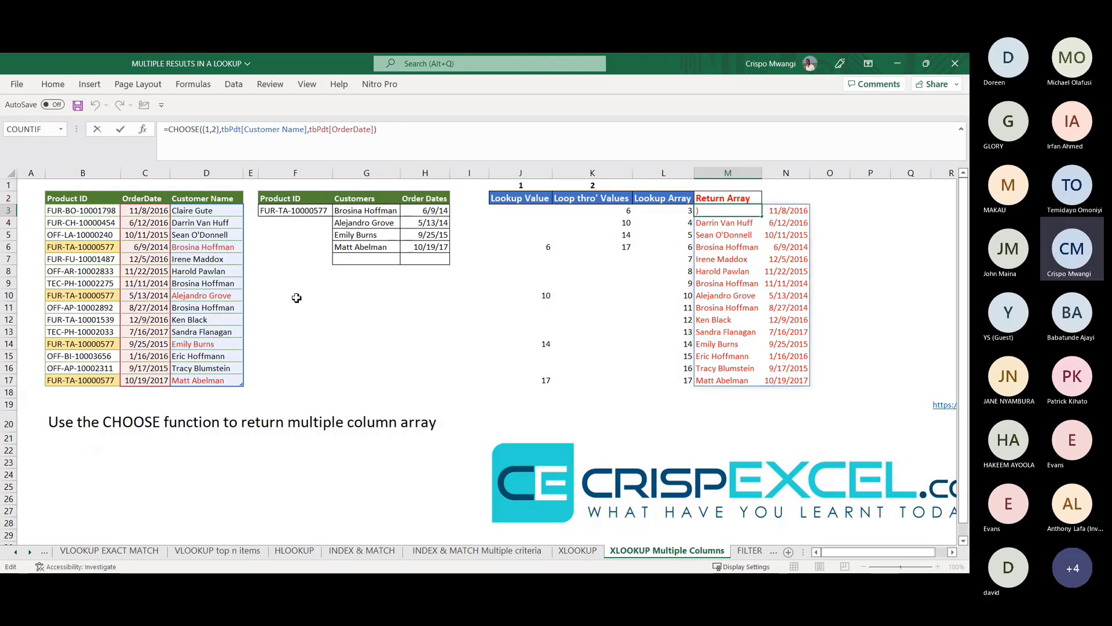
pyautogui.click(377, 364)
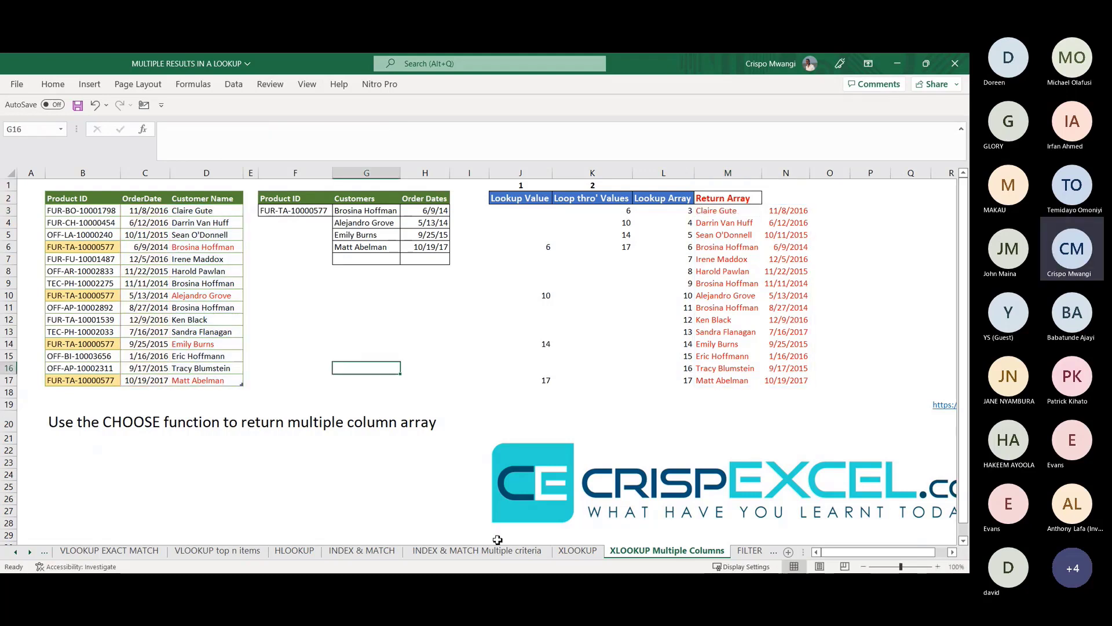
pyautogui.click(581, 553)
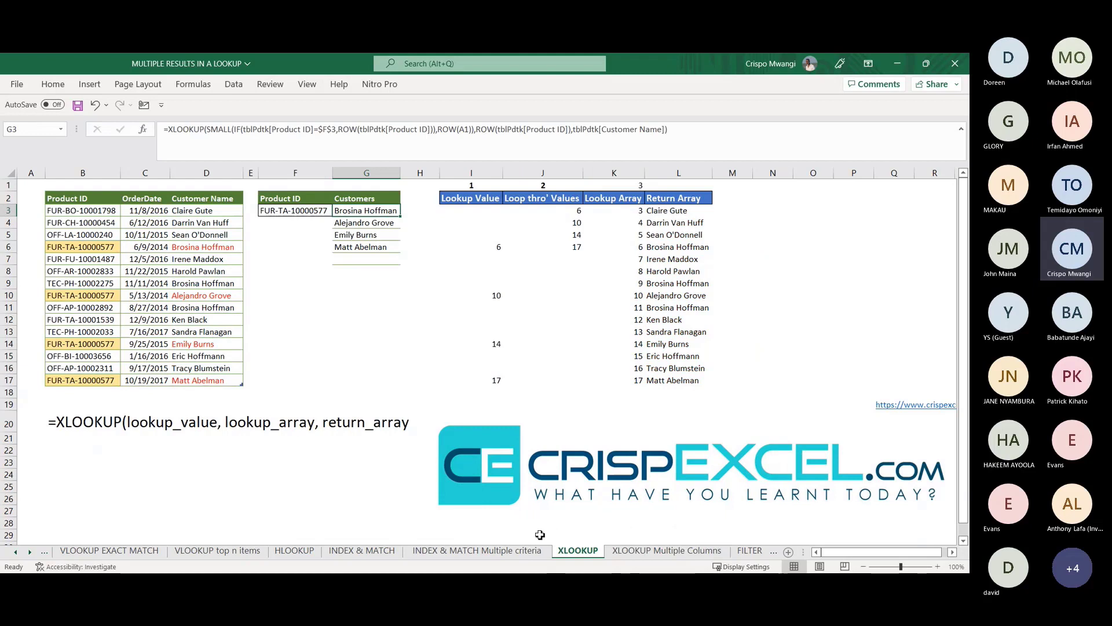
pyautogui.click(680, 210)
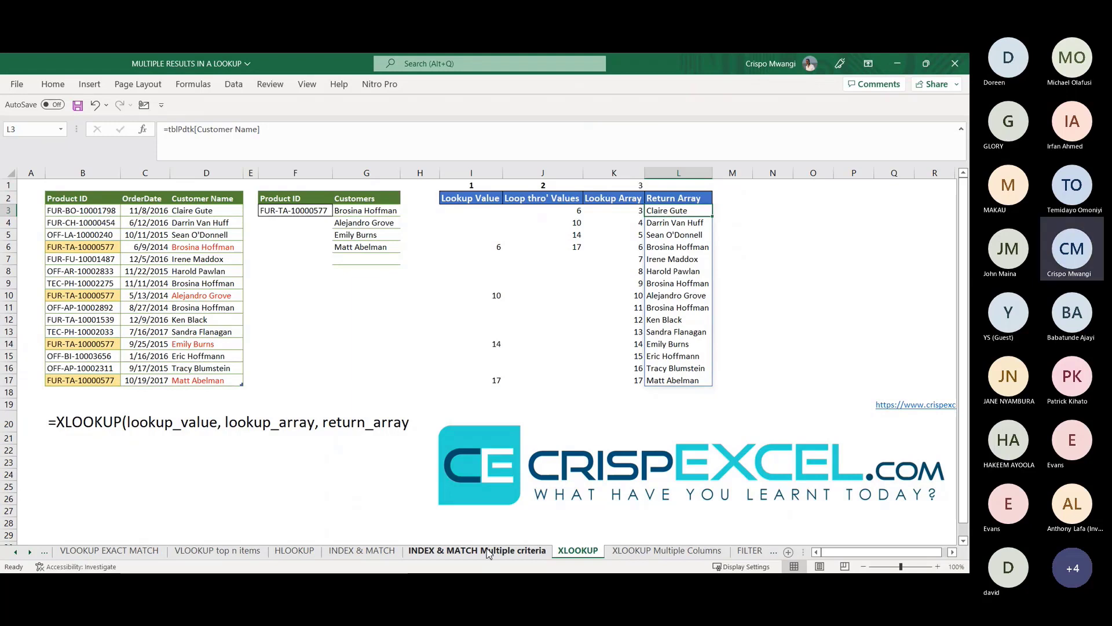
pyautogui.click(650, 555)
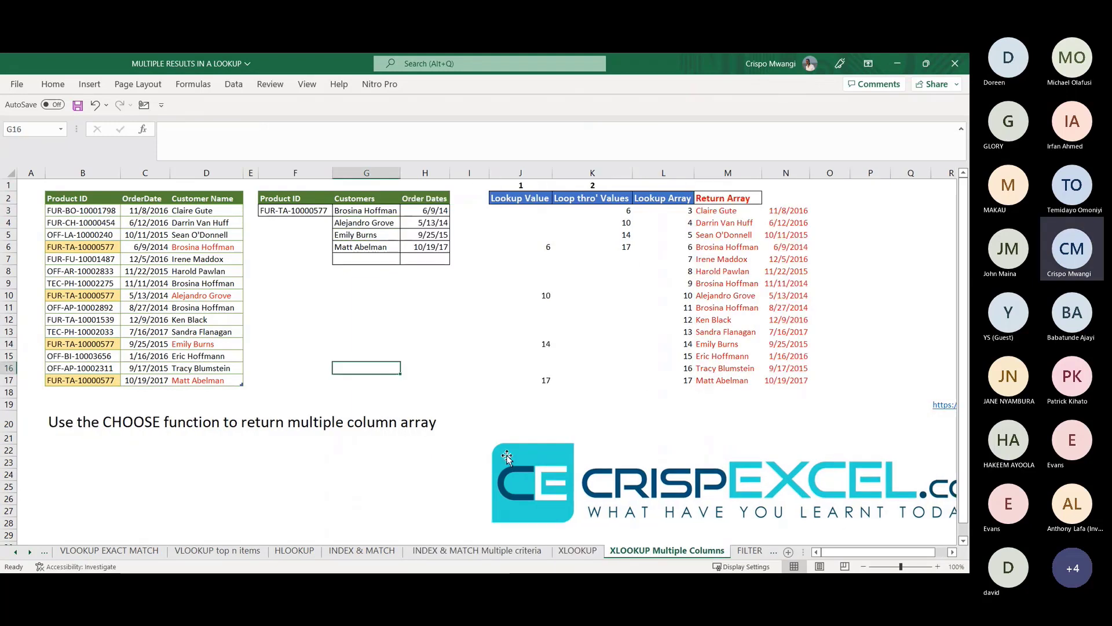
pyautogui.click(702, 210)
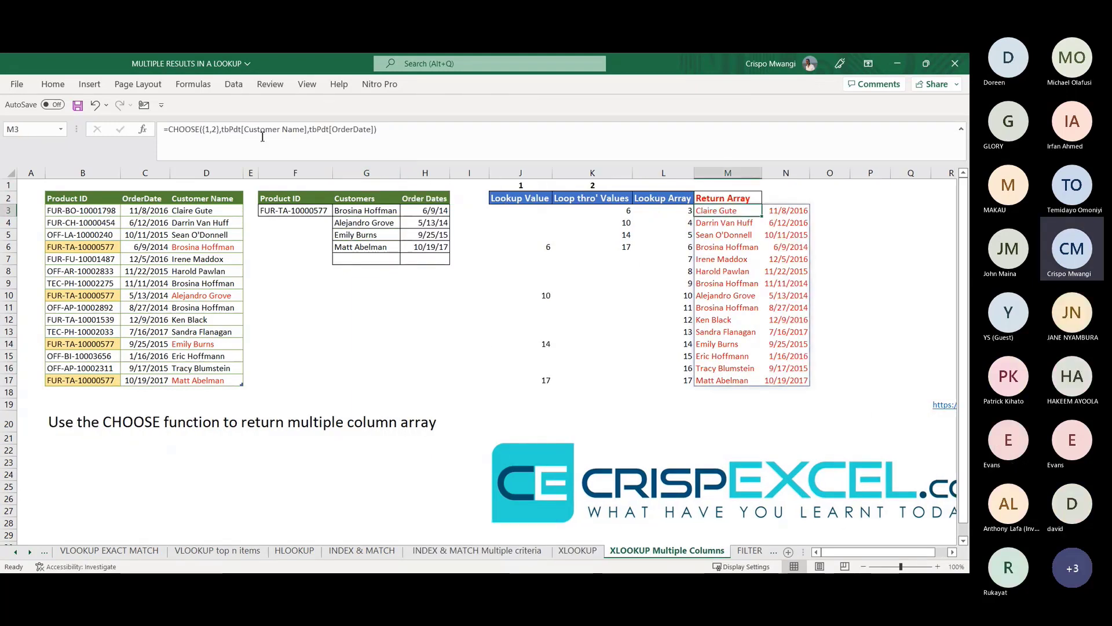
pyautogui.click(382, 128)
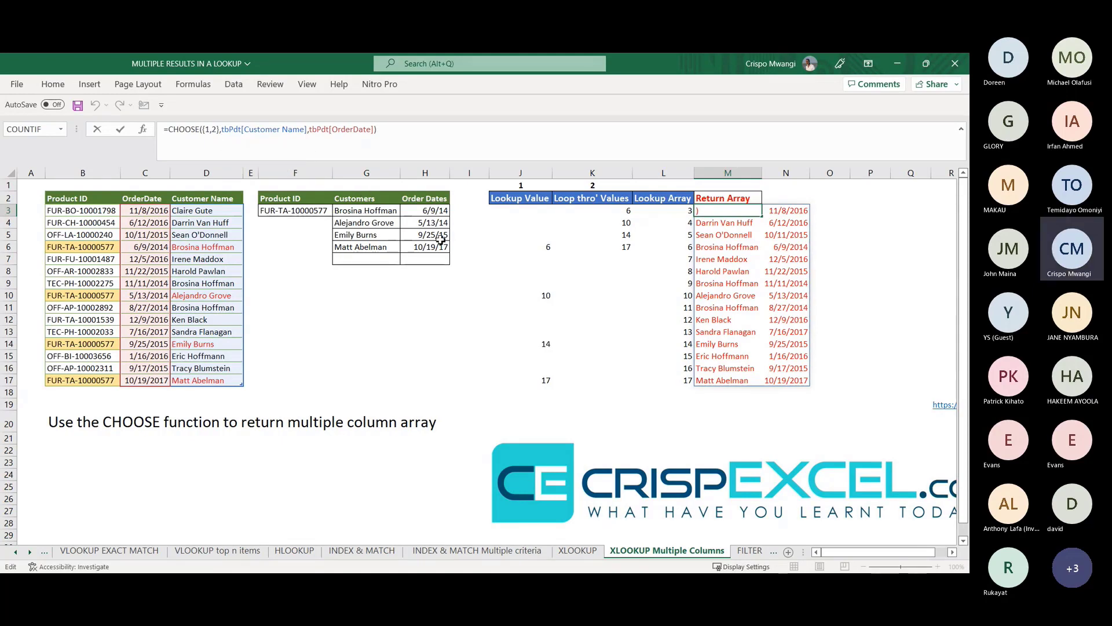
pyautogui.click(486, 222)
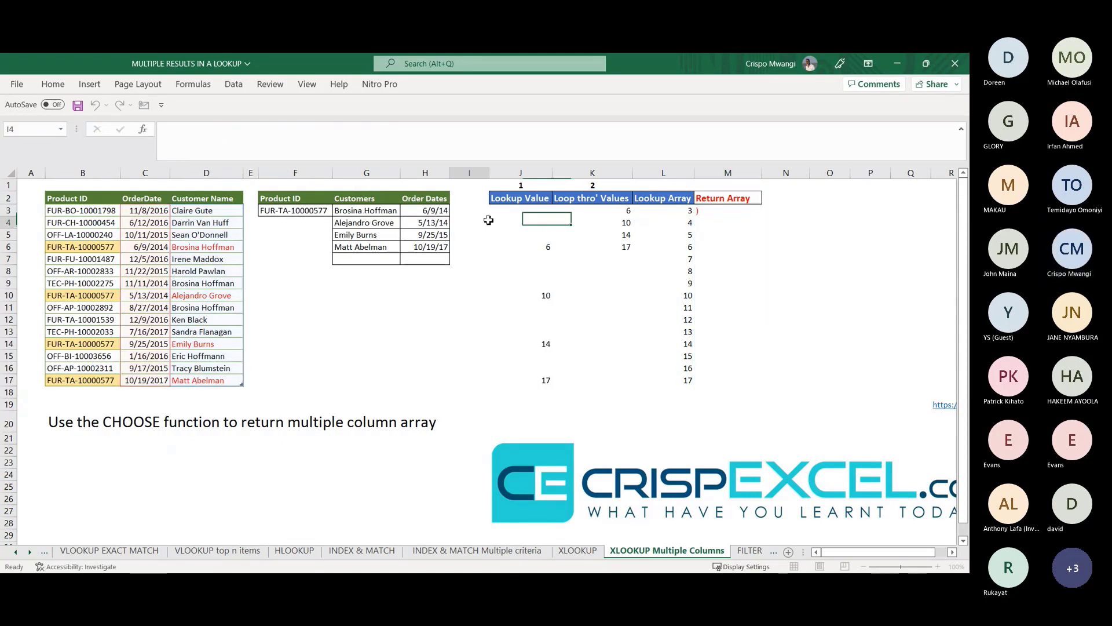
# Step: Examine the multiple-column XLOOKUP formula of G3 in Advanced Formula Environment, including its CHOOSE return array, and close the pane
pyautogui.click(380, 212)
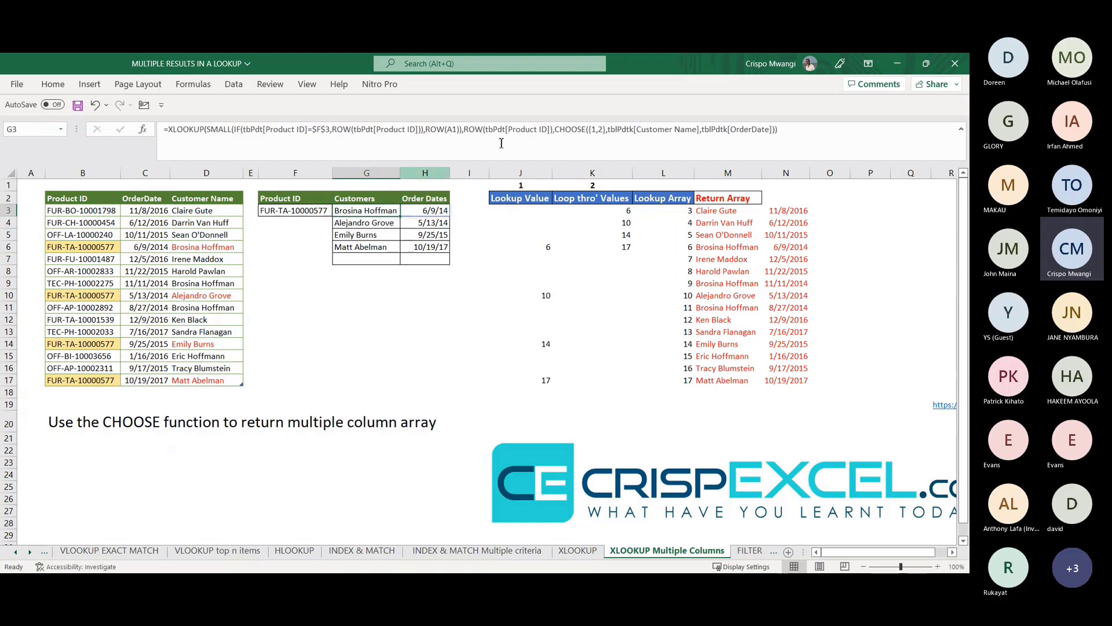
pyautogui.click(53, 84)
pyautogui.click(880, 126)
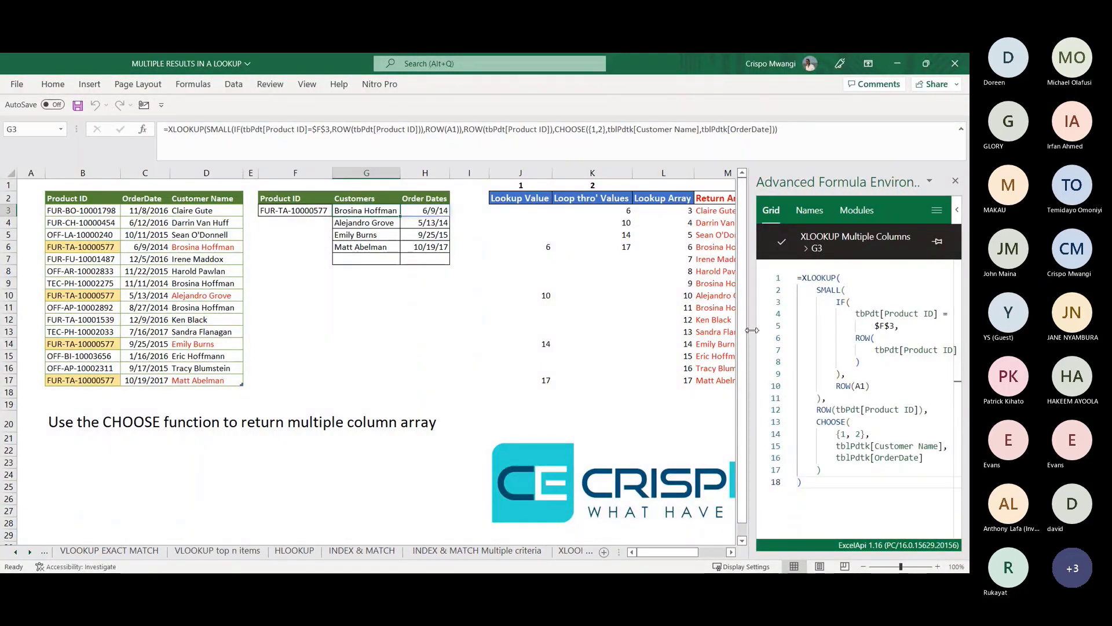
pyautogui.moveTo(752, 330); pyautogui.dragTo(559, 330)
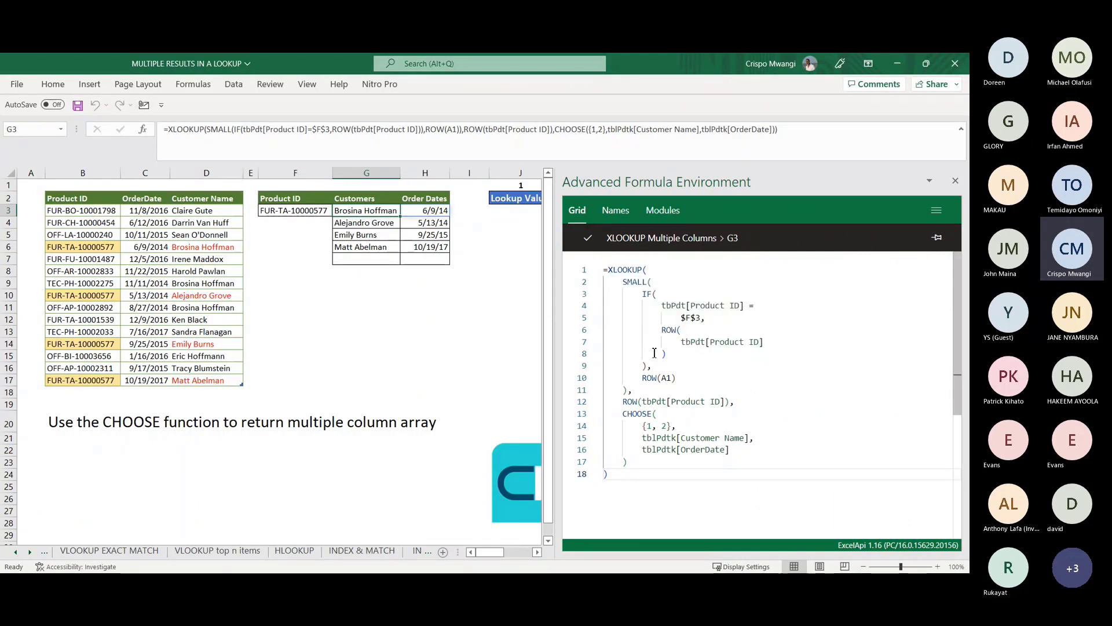
pyautogui.click(677, 401)
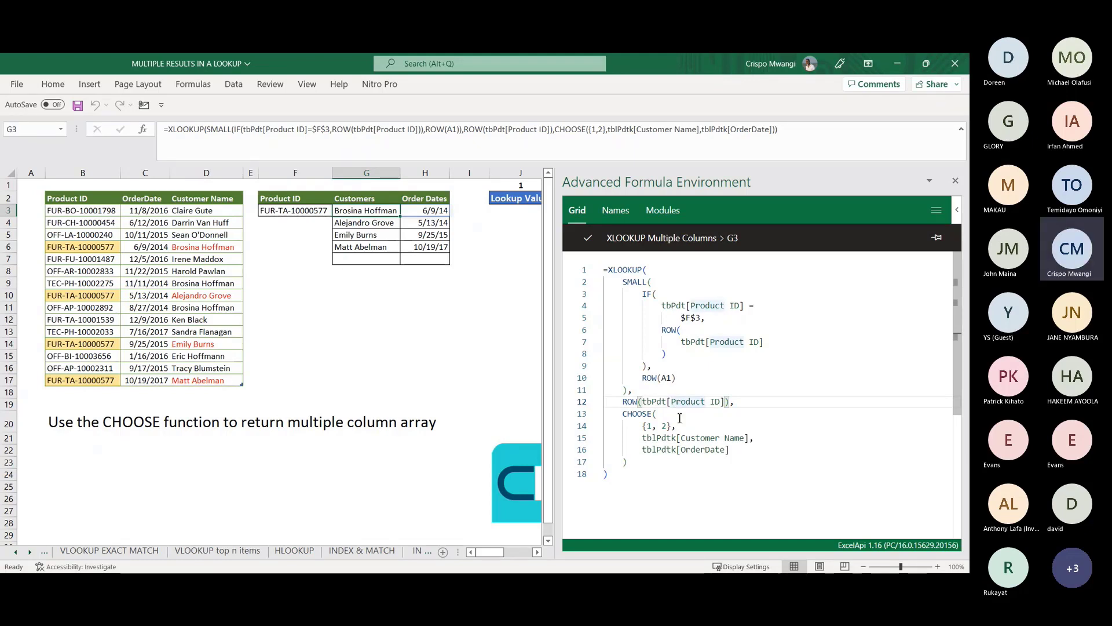
pyautogui.click(655, 415)
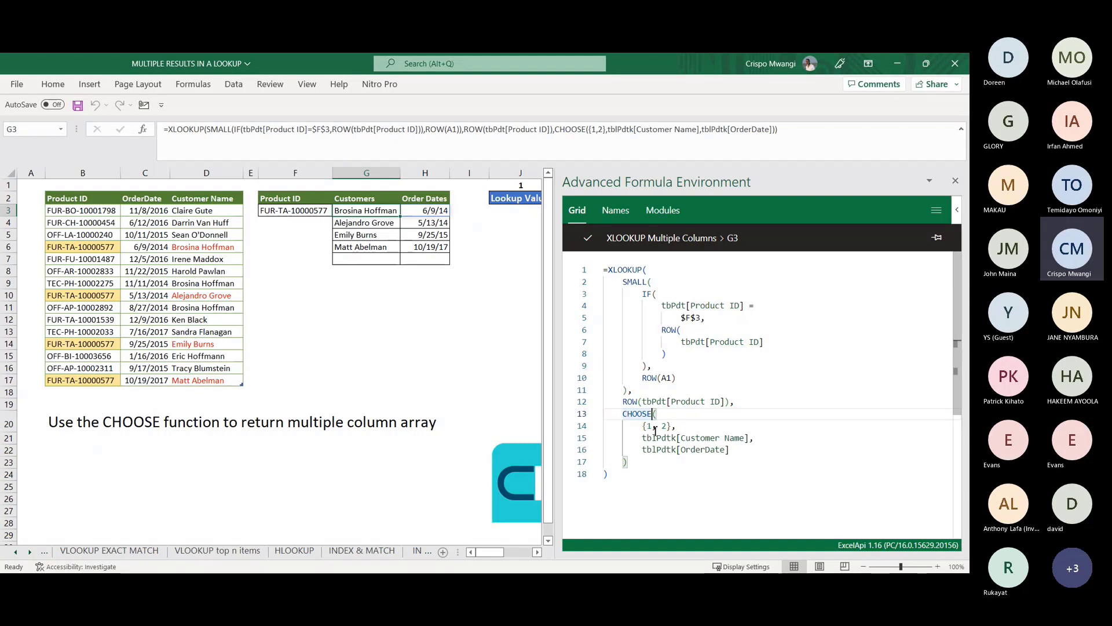
pyautogui.click(651, 442)
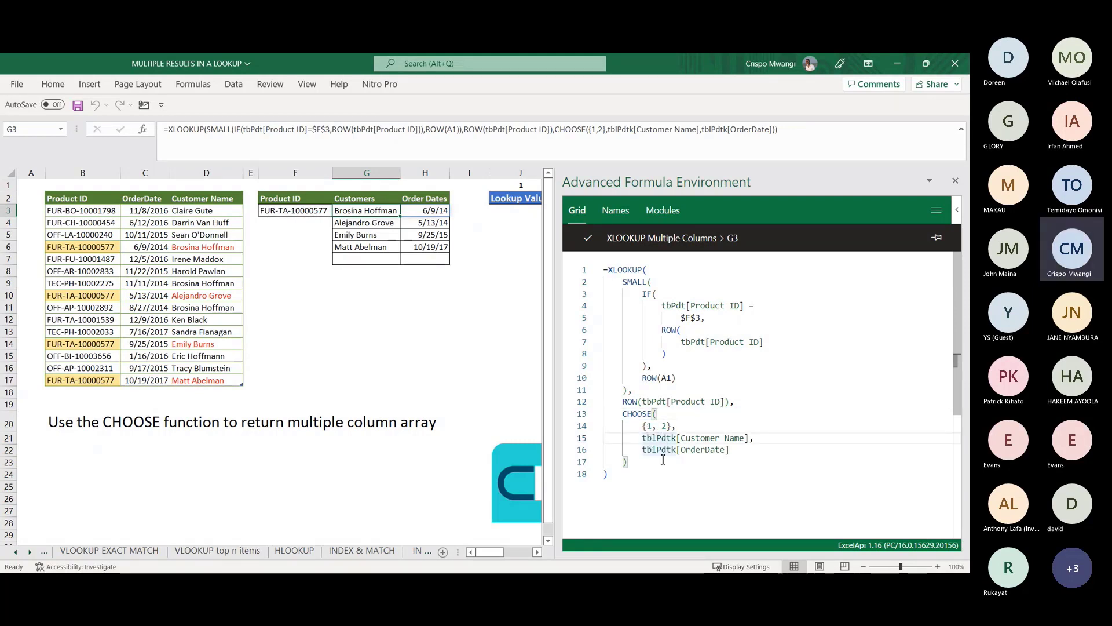
pyautogui.click(672, 452)
pyautogui.click(955, 181)
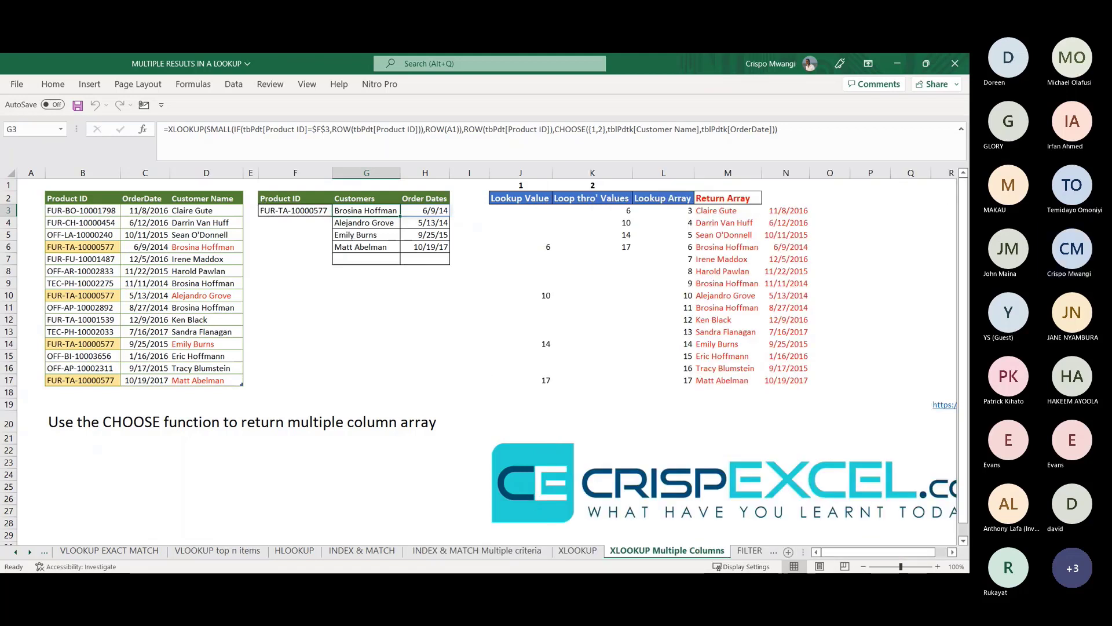
# Step: Glance at the FILTER sheet, and review the helper formulas in J3, K3 and L3 on the XLOOKUP Multiple Columns sheet
pyautogui.click(31, 553)
pyautogui.click(31, 552)
pyautogui.click(31, 553)
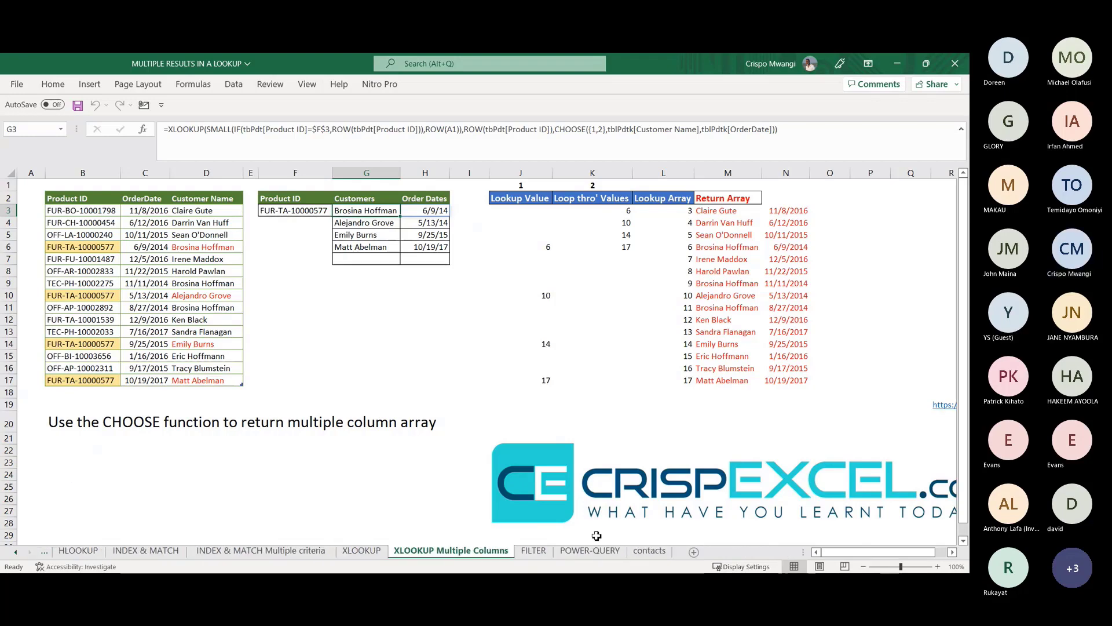
pyautogui.click(531, 551)
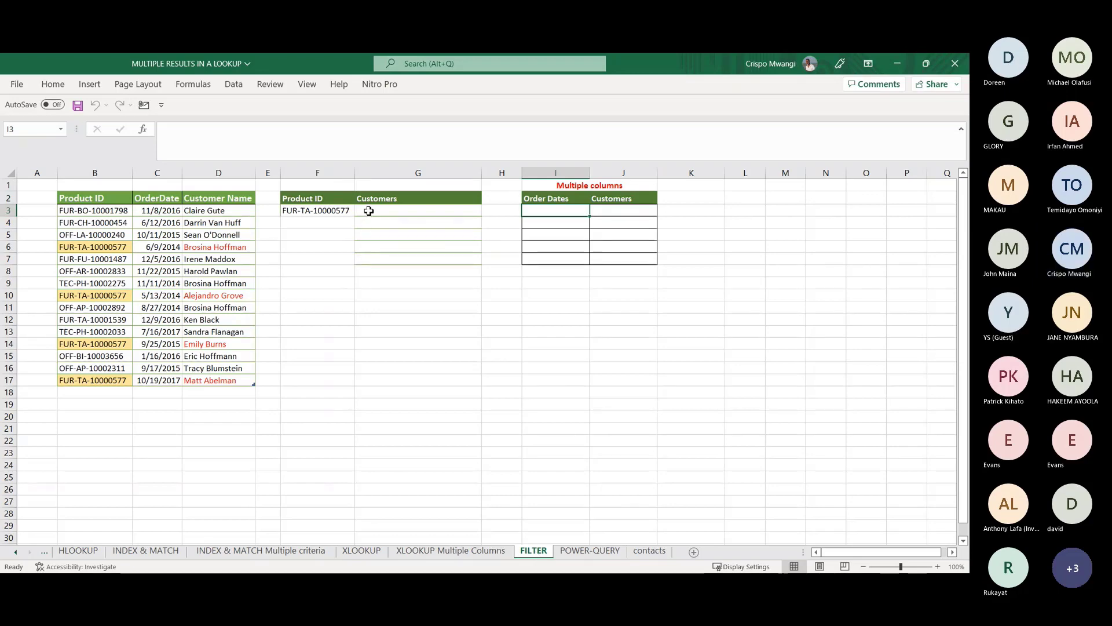
pyautogui.keyDown('ctrl'); pyautogui.click(455, 550); pyautogui.keyUp('ctrl')
pyautogui.click(461, 550)
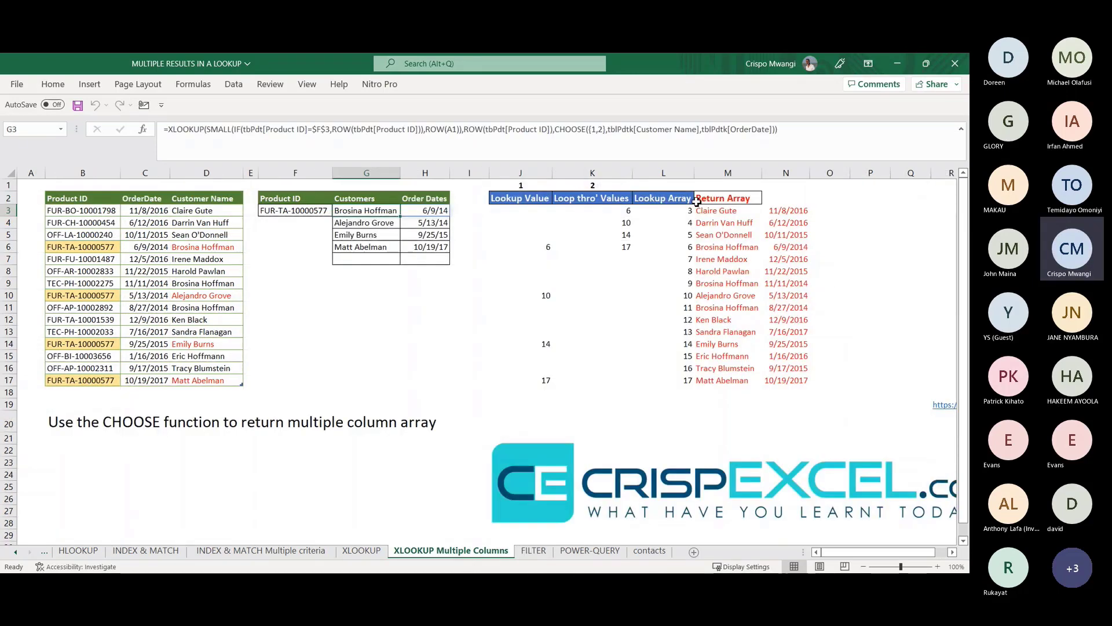
pyautogui.click(529, 215)
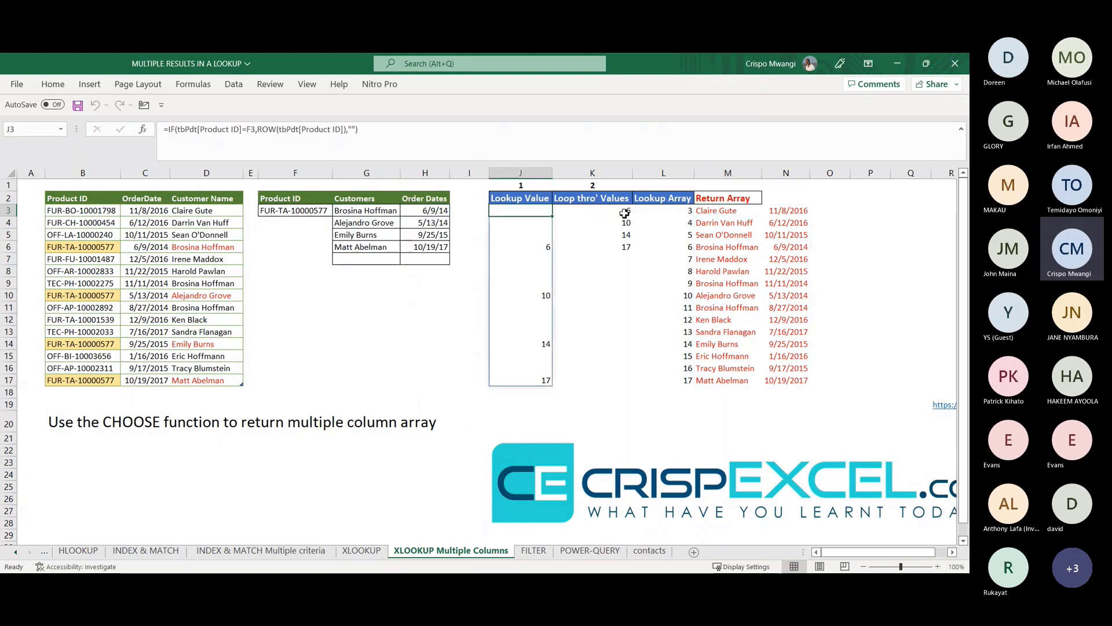
pyautogui.click(626, 214)
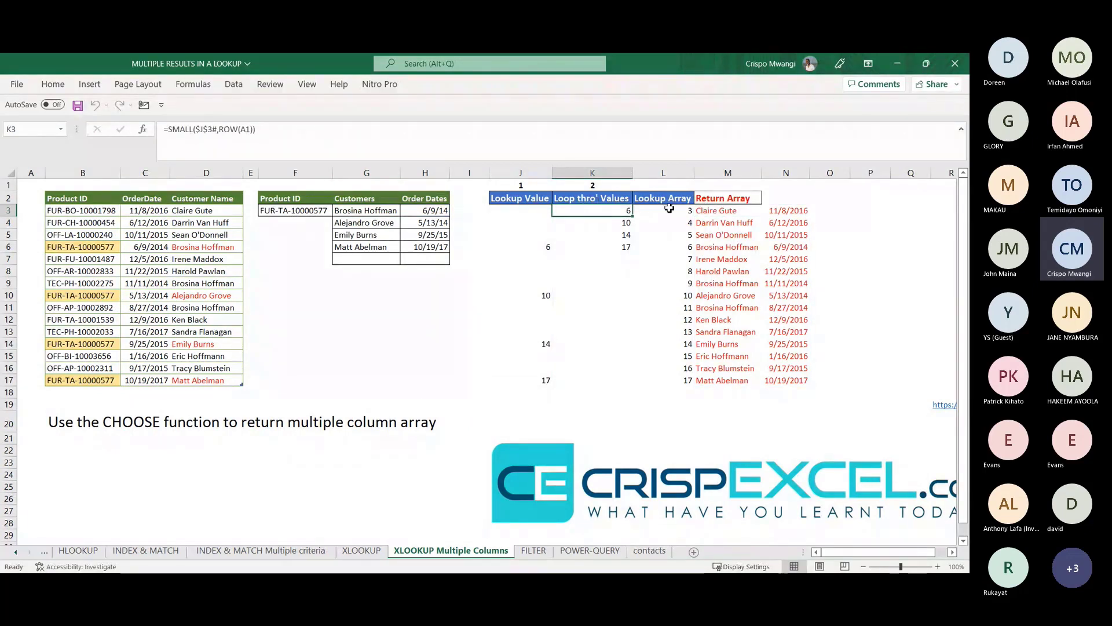
pyautogui.click(669, 210)
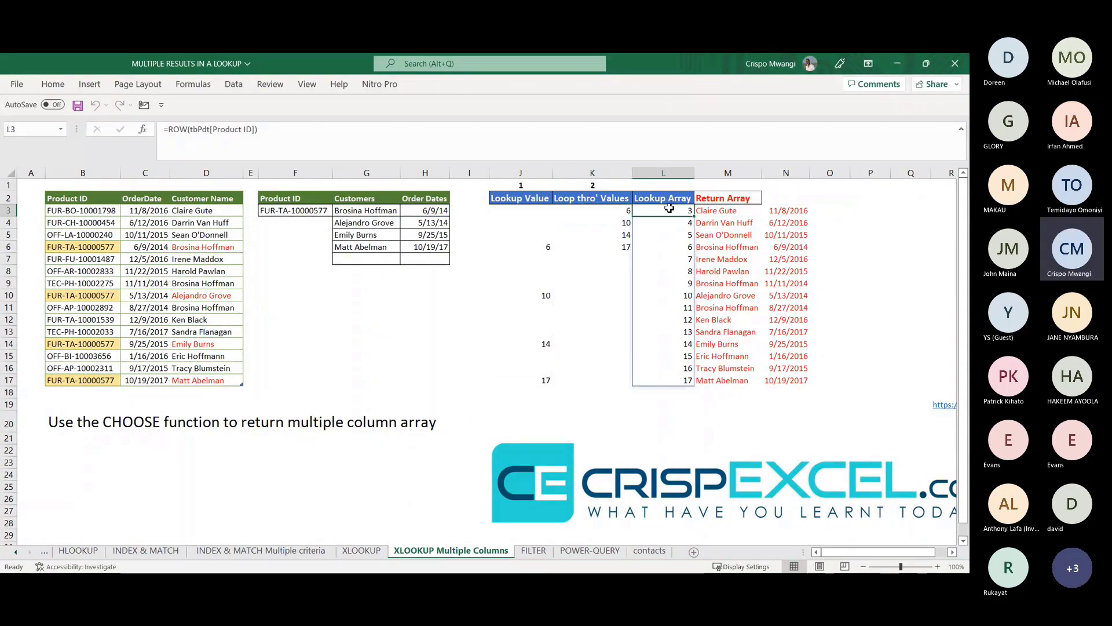
# Step: On the FILTER sheet, enter =FILTER(TblPdtt[Customer Name],TblPdtt[Product ID]=F3) in G3 to return the matching customers
pyautogui.click(534, 550)
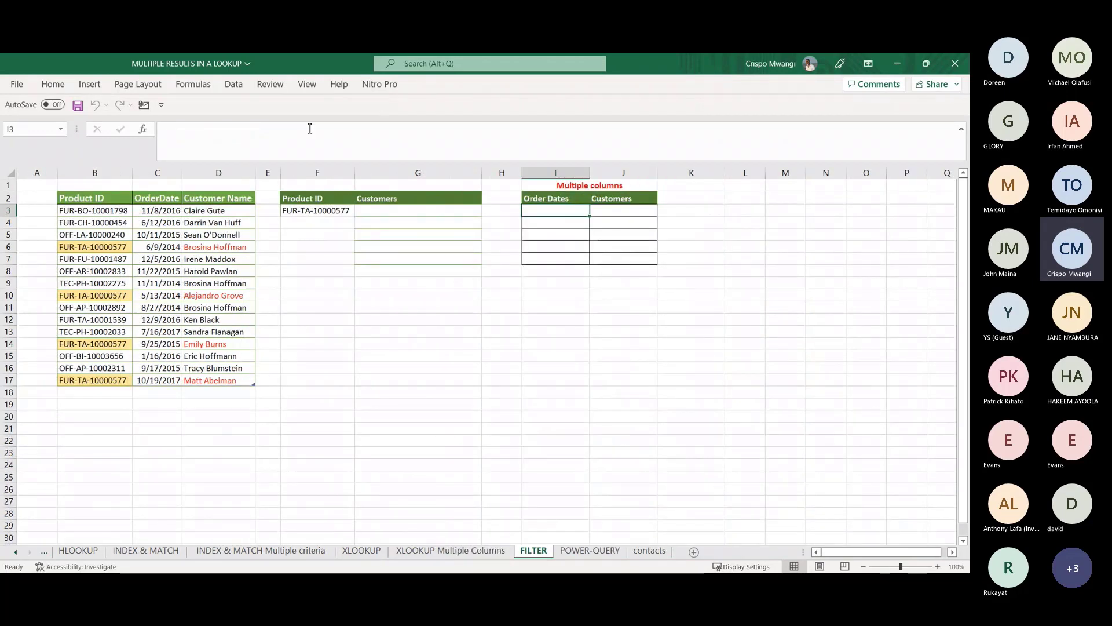
pyautogui.click(391, 209)
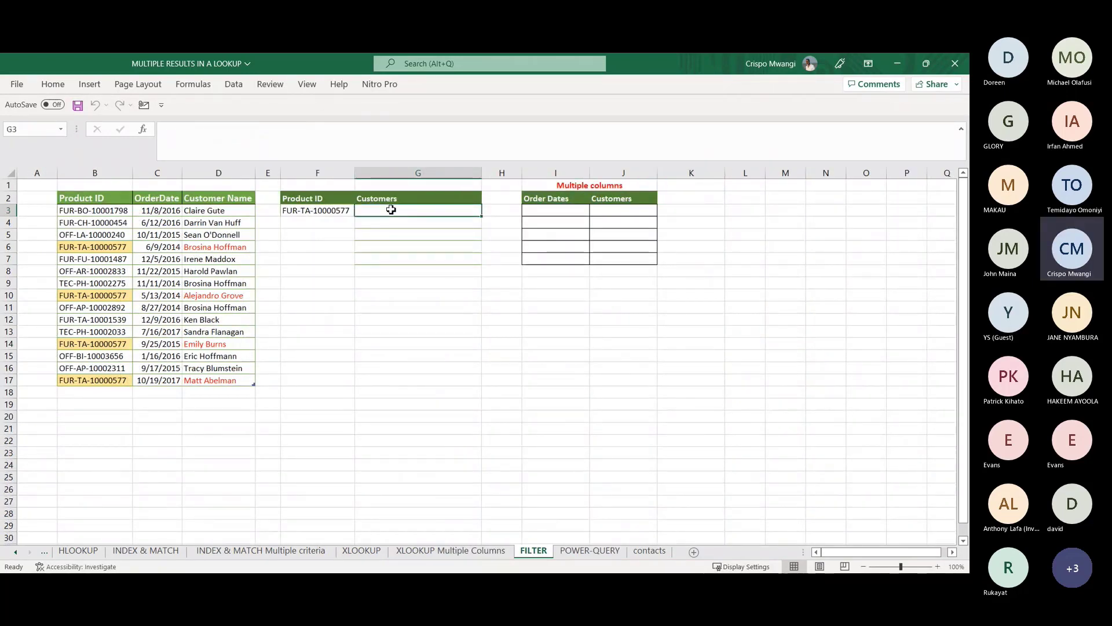
pyautogui.write('=F')
pyautogui.write('ILTER')
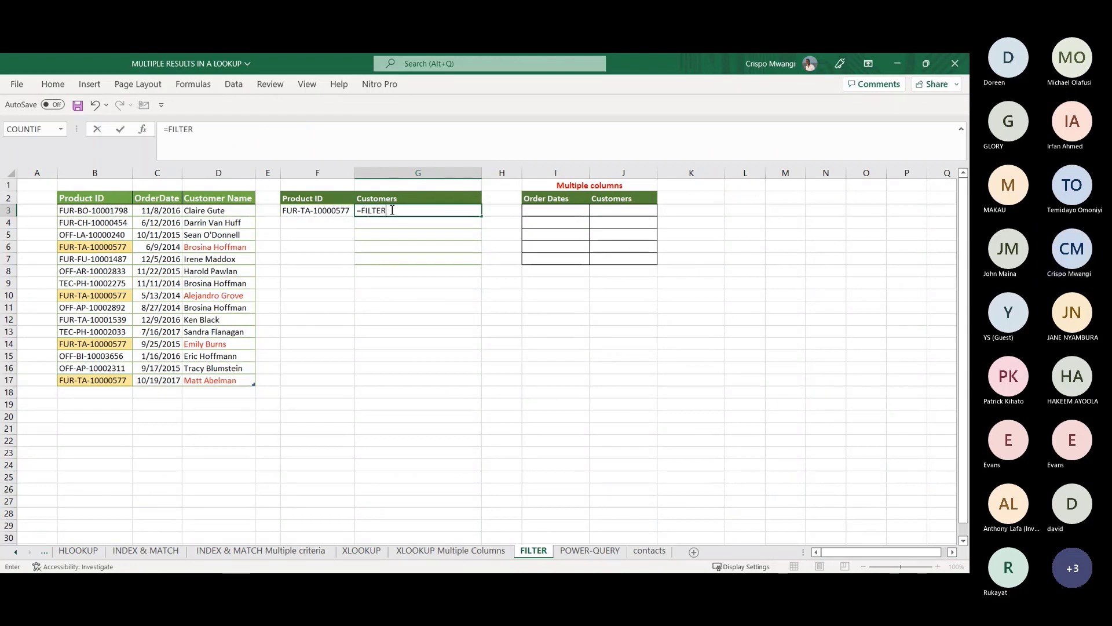
pyautogui.write('(')
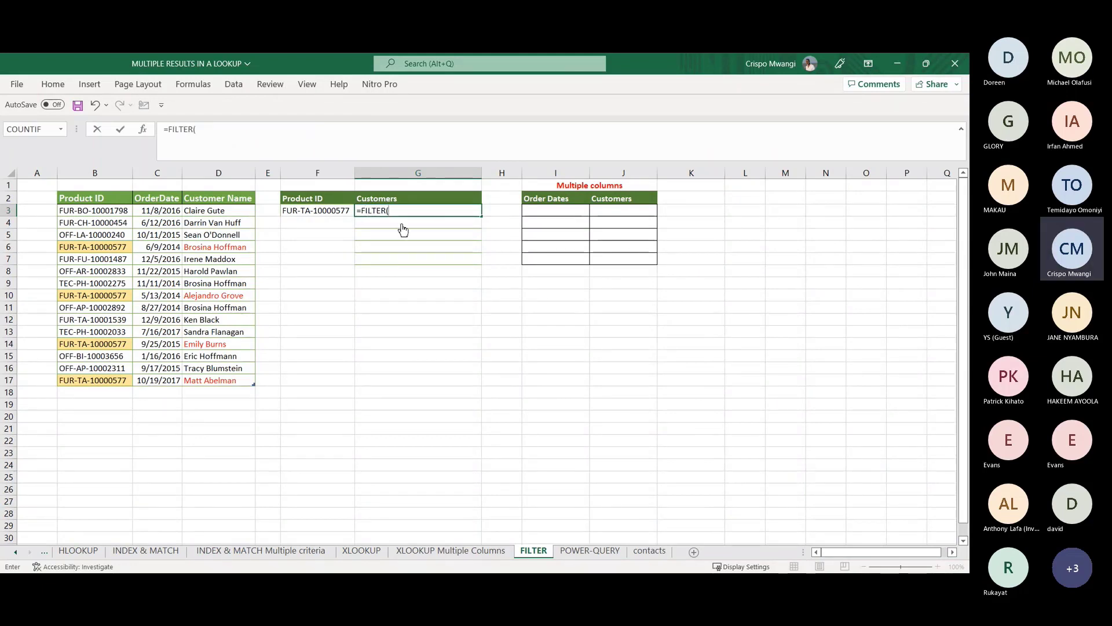
pyautogui.click(209, 192)
pyautogui.write(',')
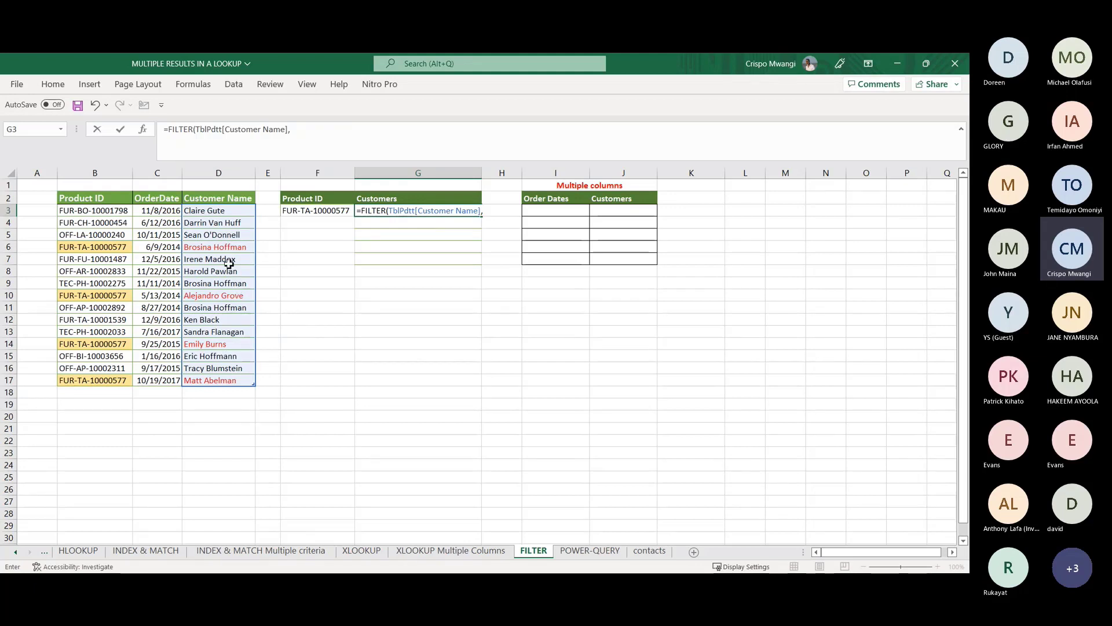
pyautogui.click(88, 193)
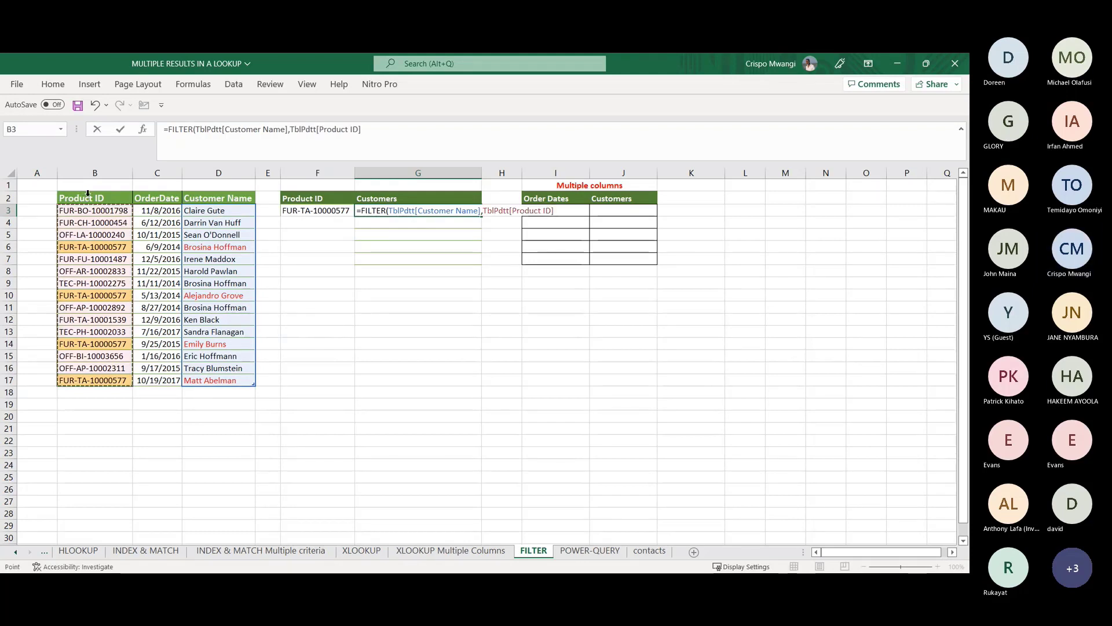
pyautogui.write('=')
pyautogui.click(306, 211)
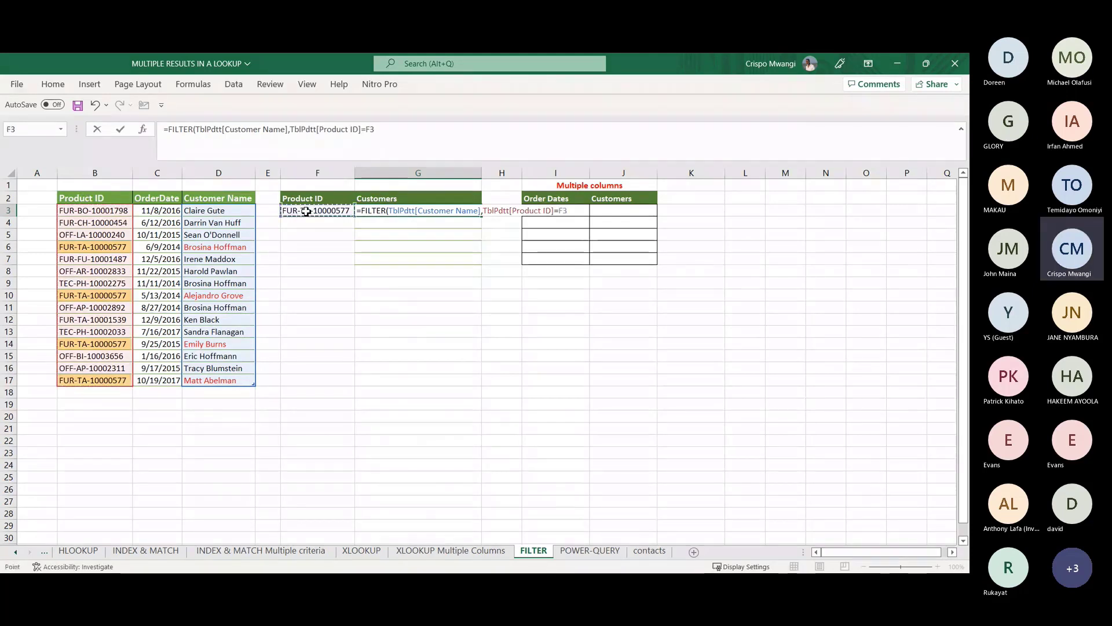
pyautogui.click(400, 135)
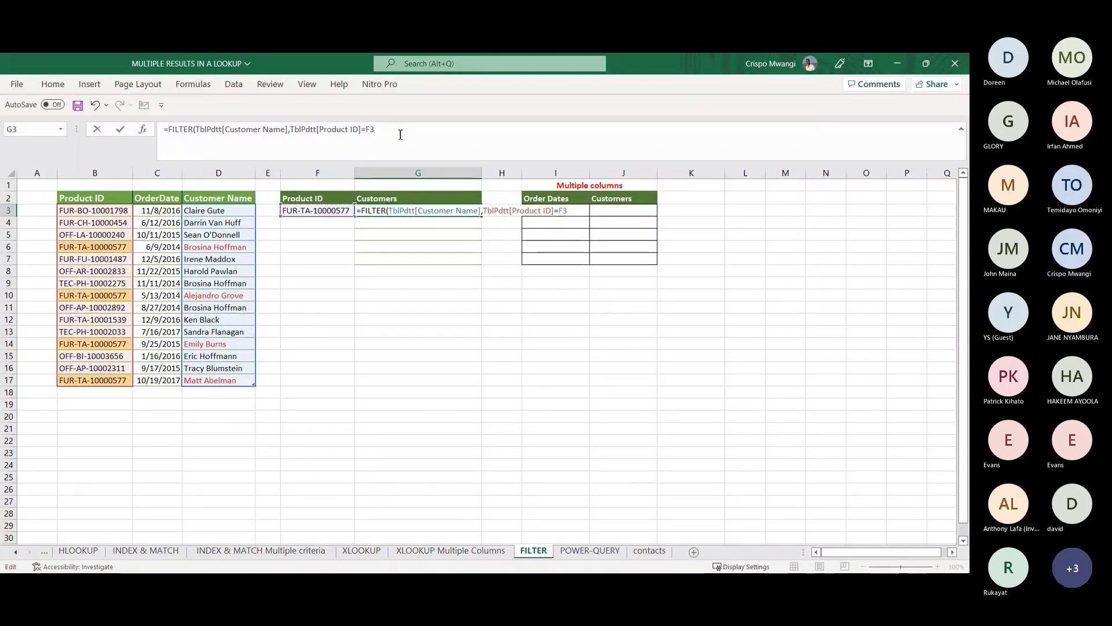
pyautogui.write(')')
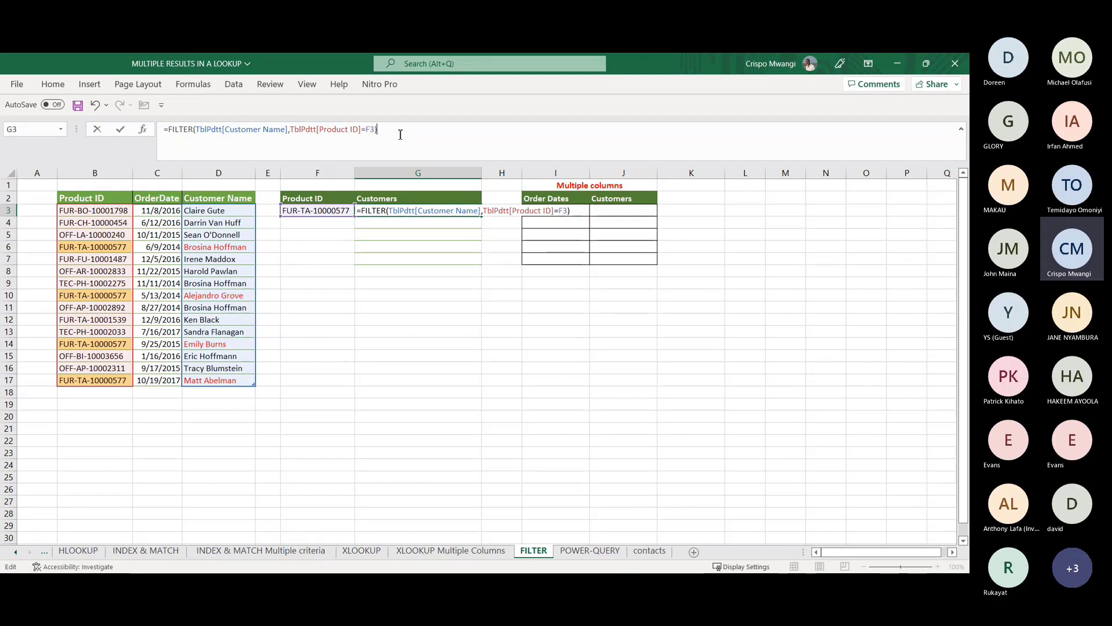
pyautogui.click(440, 249)
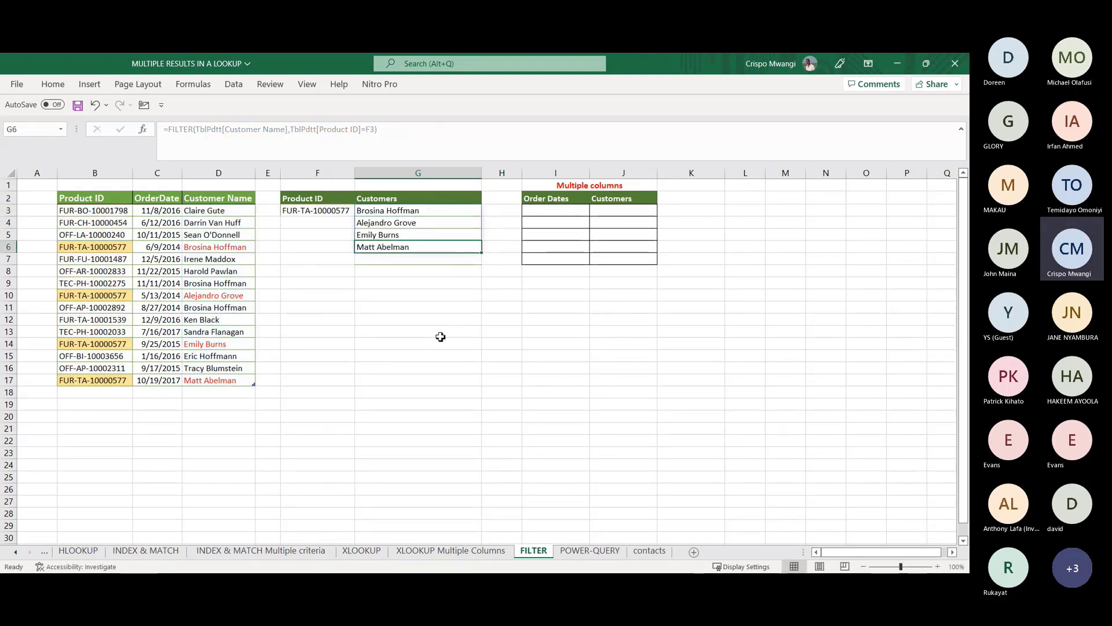
pyautogui.click(402, 209)
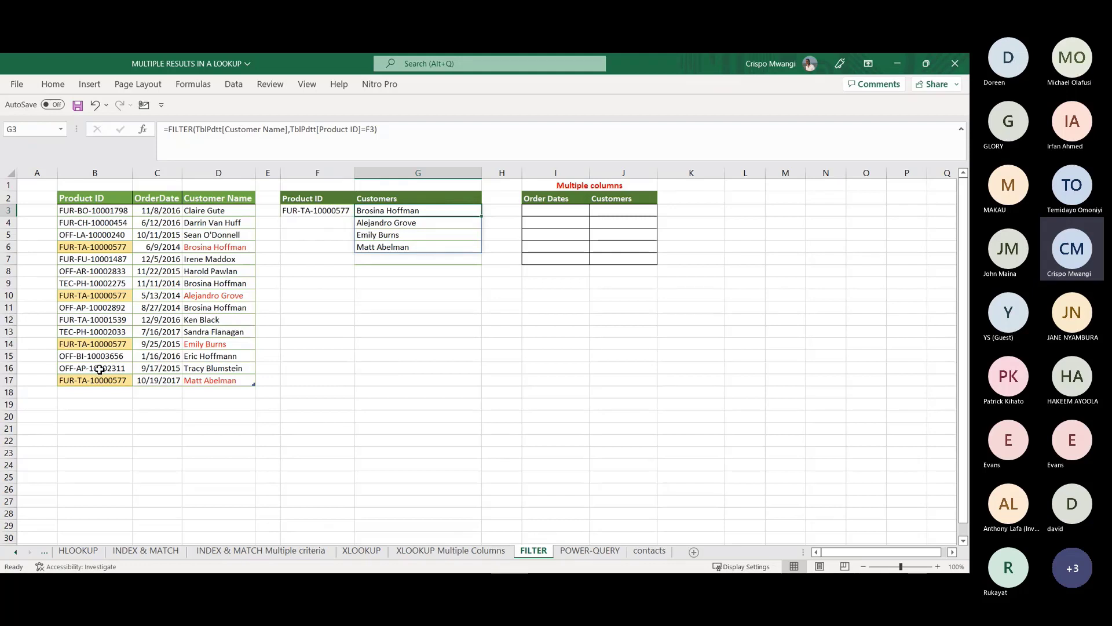
# Step: Copy product ID FUR-BO-10001798 from B3 into the lookup cell F3 and check the formula result in G3
pyautogui.click(81, 208)
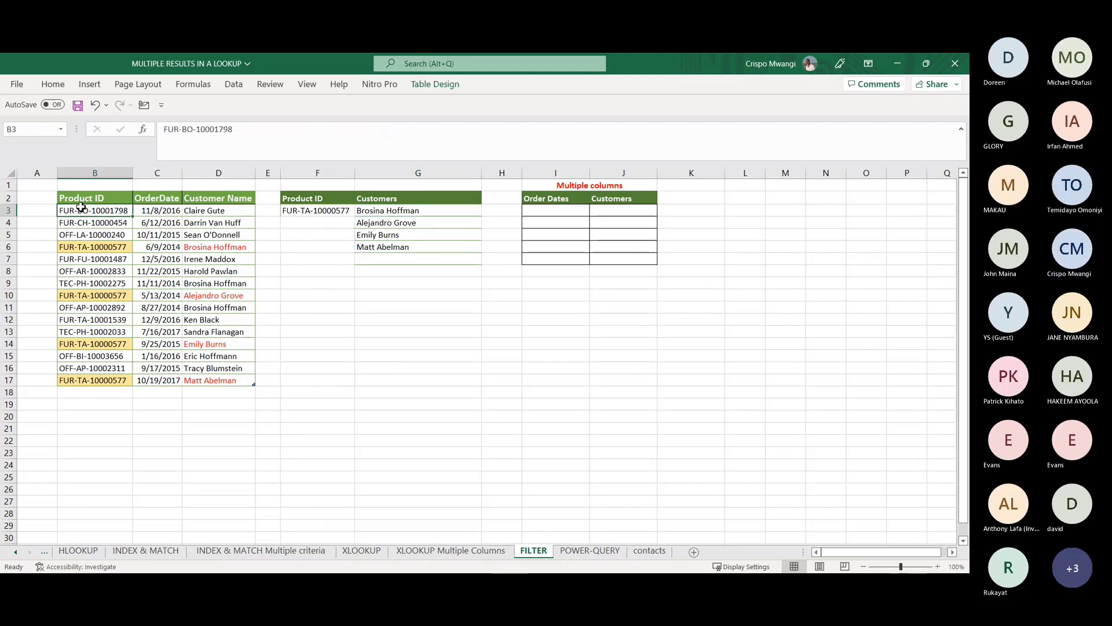
pyautogui.hotkey('ctrl', 'c')
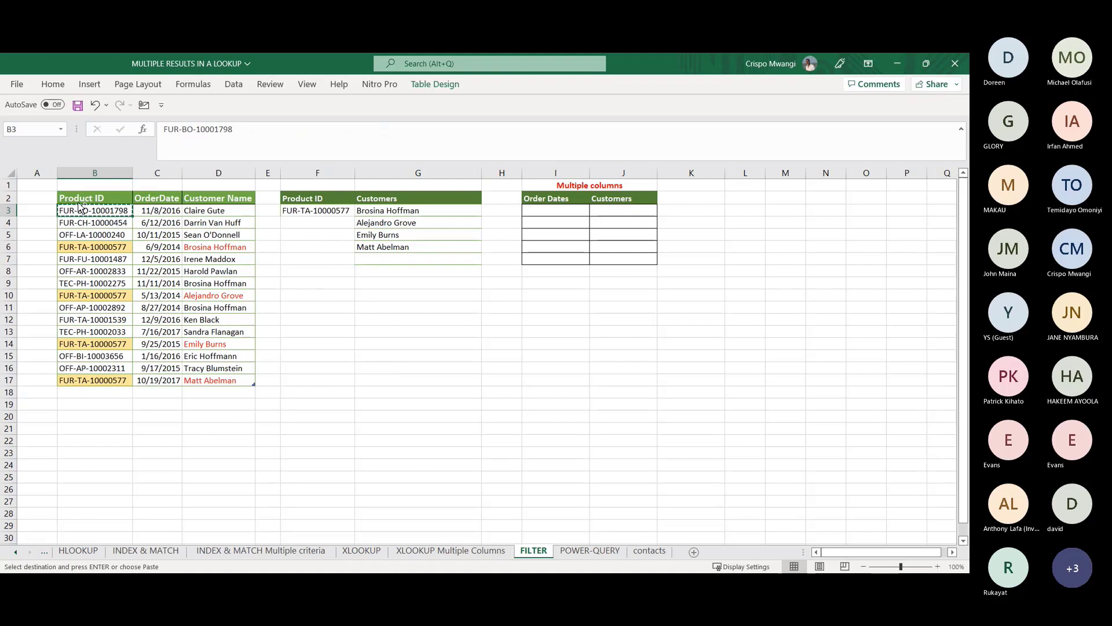
pyautogui.click(320, 211)
pyautogui.hotkey('ctrl', 'v')
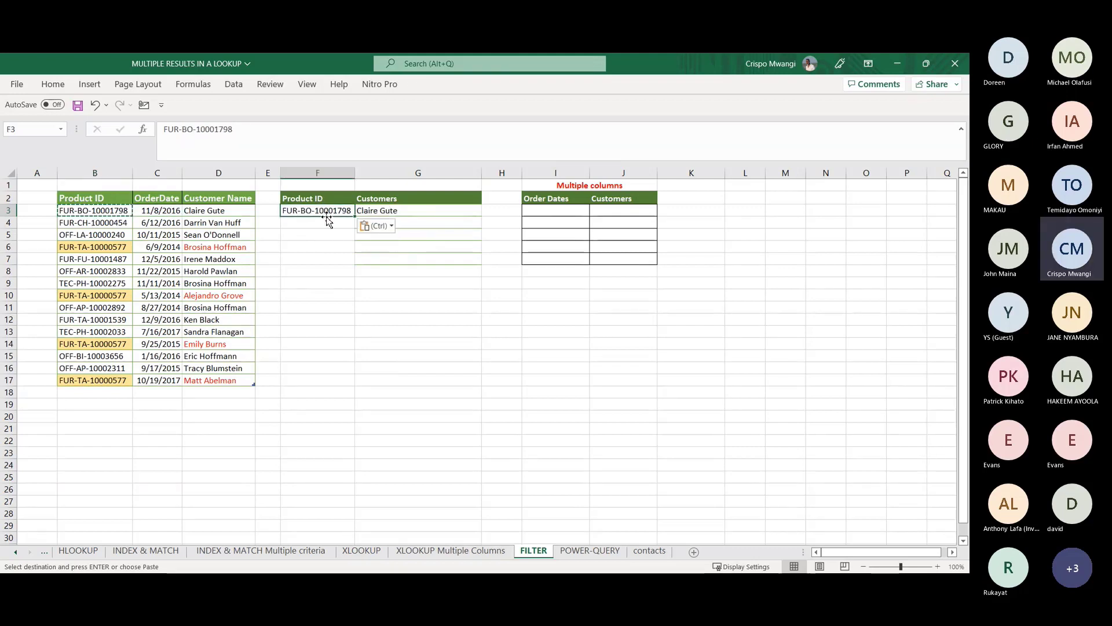
pyautogui.click(414, 212)
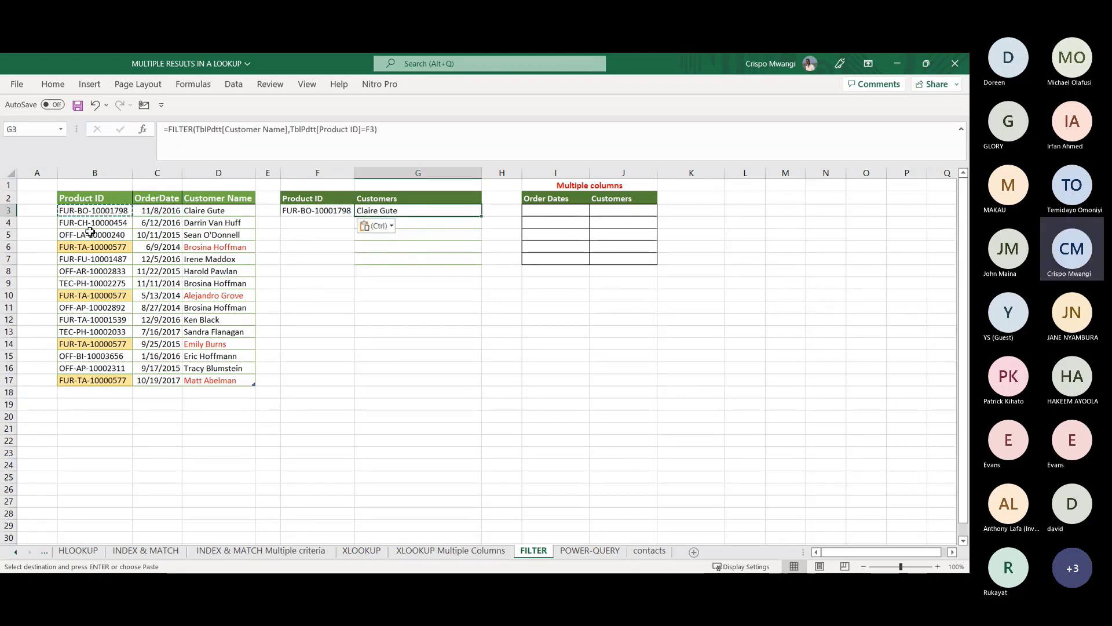
# Step: Replace the product ID in B12 with FUR-BO-10001798 and check the customers returned from G3 down
pyautogui.click(104, 211)
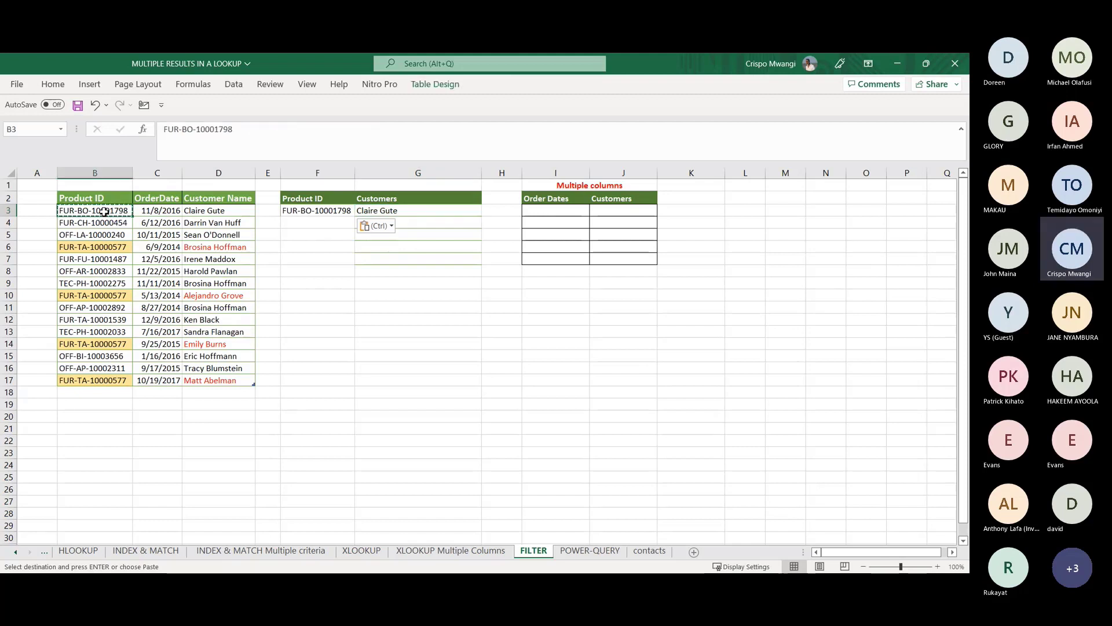
pyautogui.click(96, 322)
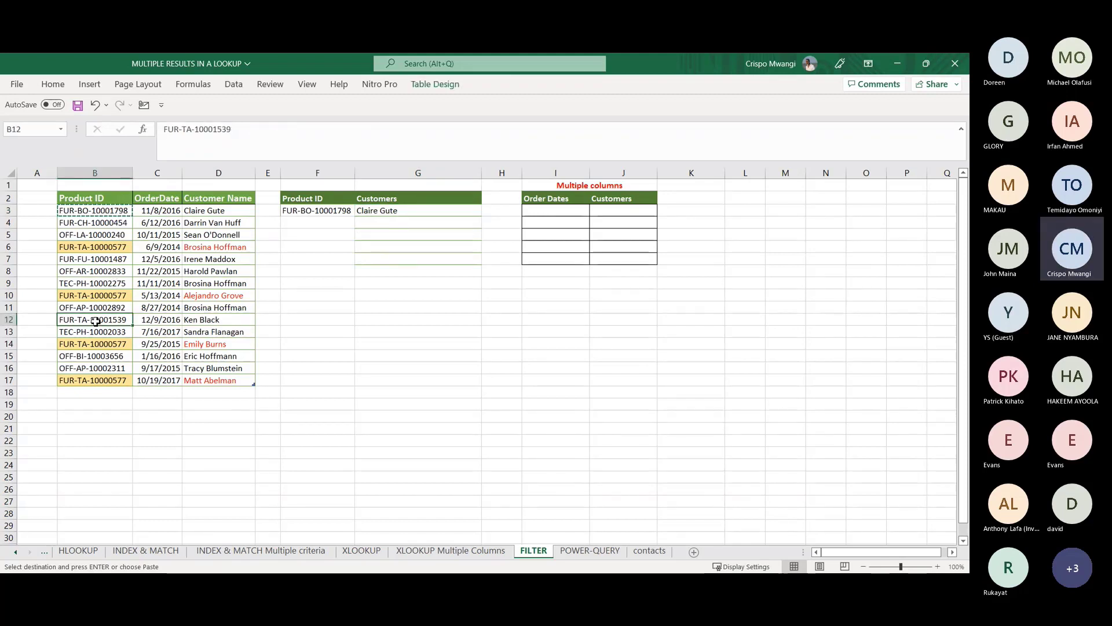
pyautogui.hotkey('ctrl', 'v')
pyautogui.click(387, 221)
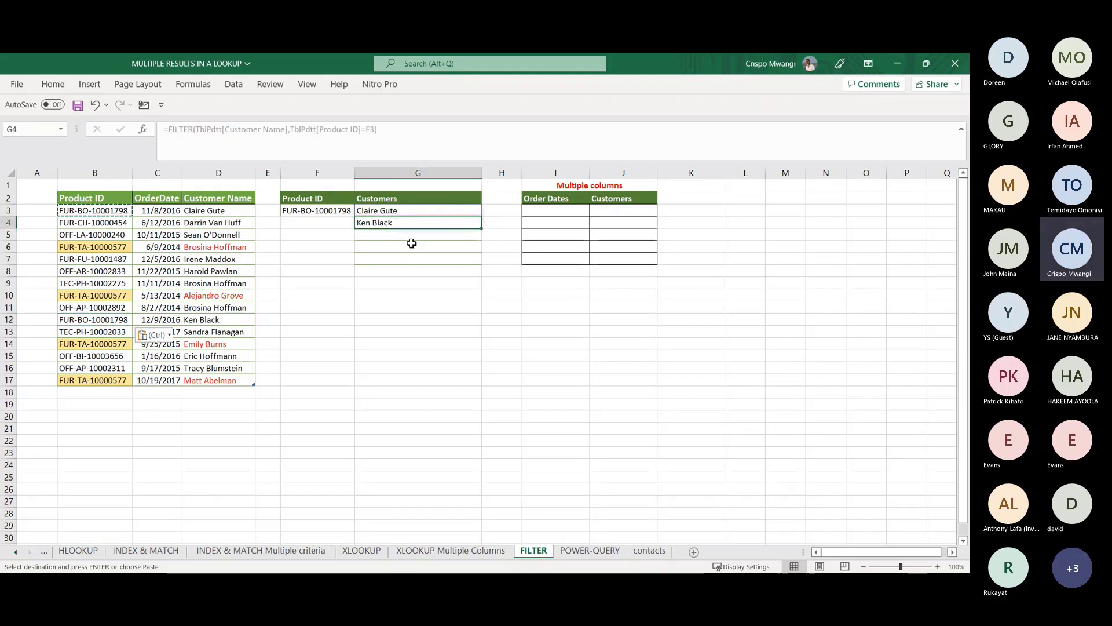
pyautogui.click(434, 213)
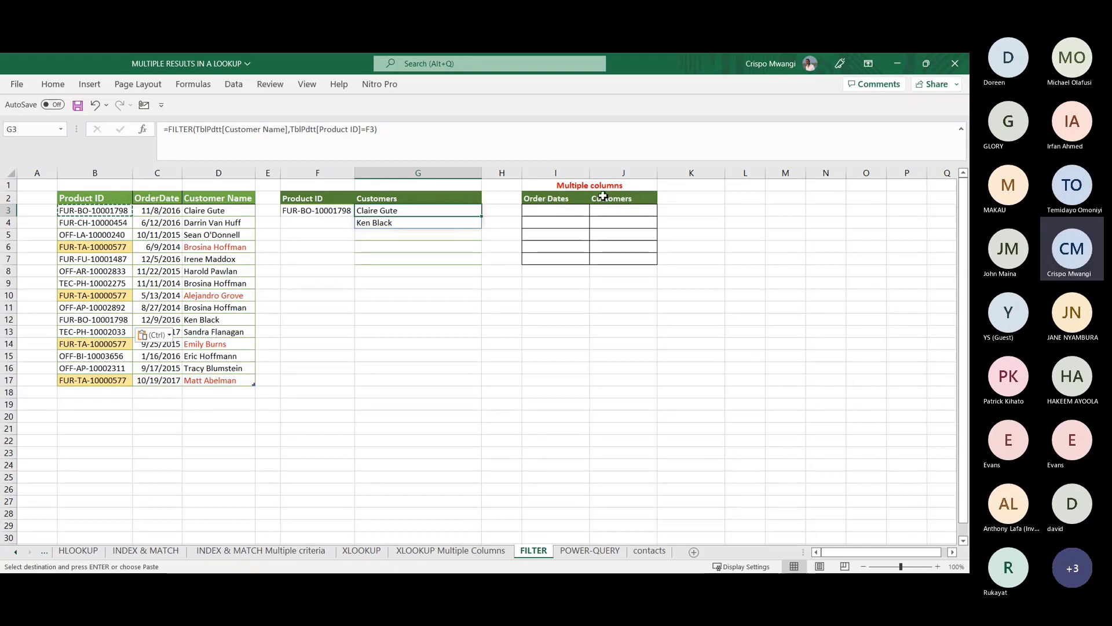
# Step: Enter =FILTER(TblPdtt[[OrderDate]:[Customer Name]],TblPdtt[Product ID]=F3) in I3 to return order dates and customers together
pyautogui.click(547, 211)
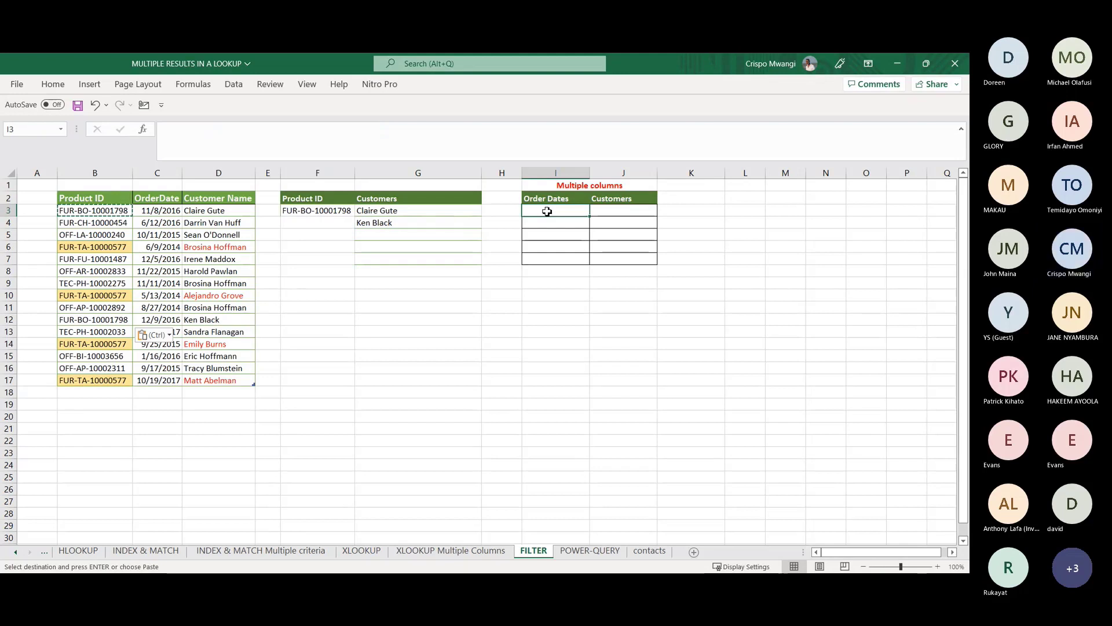
pyautogui.write('=')
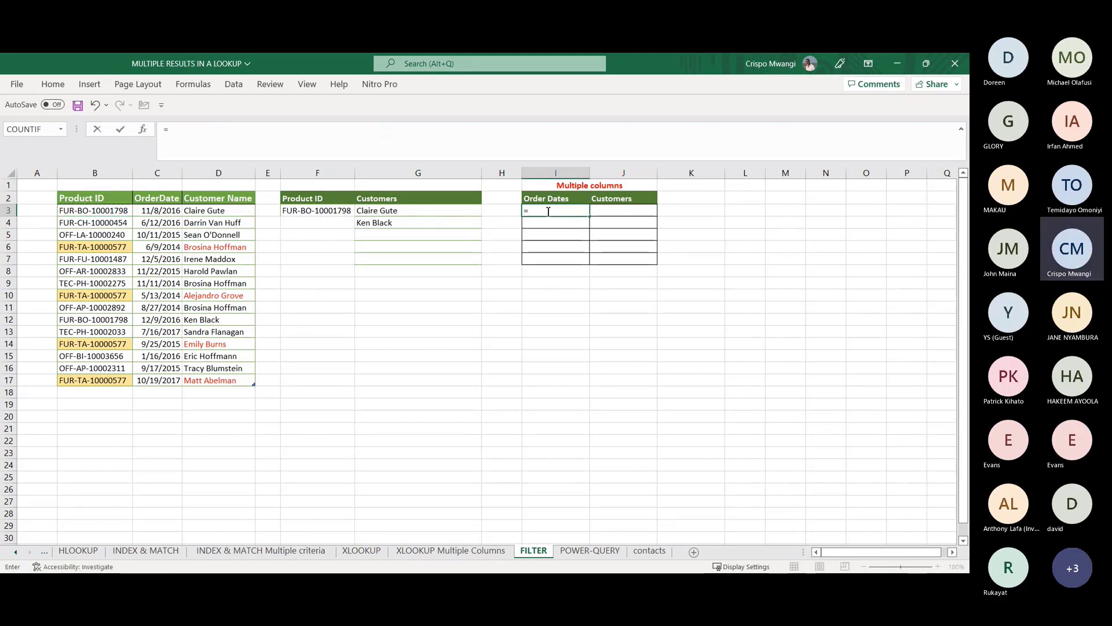
pyautogui.write('FILTER(')
pyautogui.moveTo(159, 193); pyautogui.dragTo(216, 204)
pyautogui.write(',')
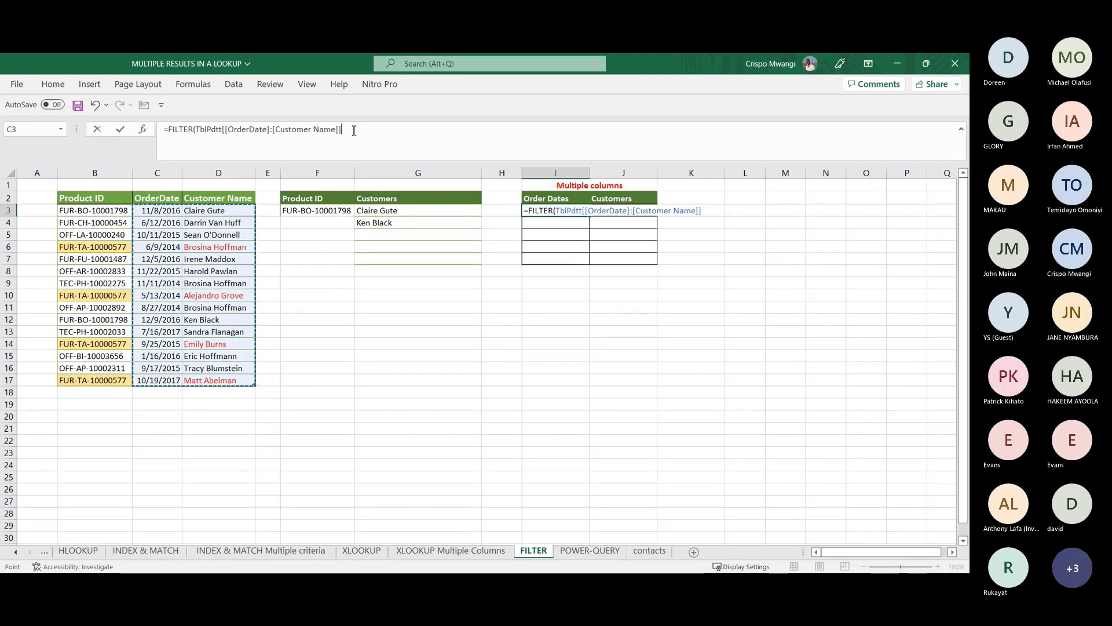
pyautogui.click(354, 130)
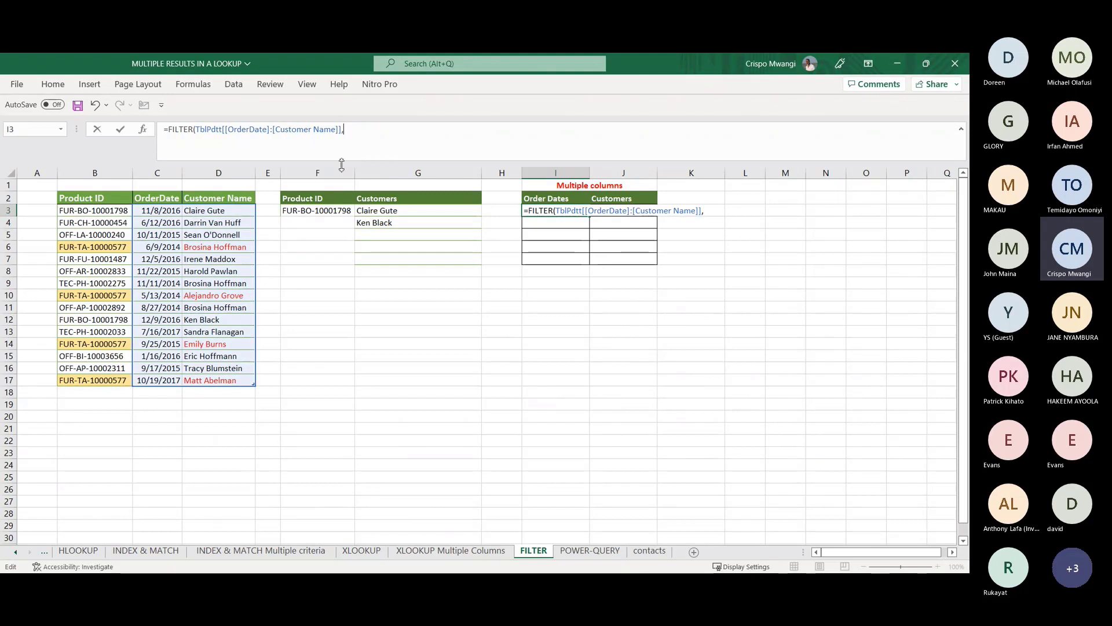
pyautogui.click(86, 192)
pyautogui.write('=')
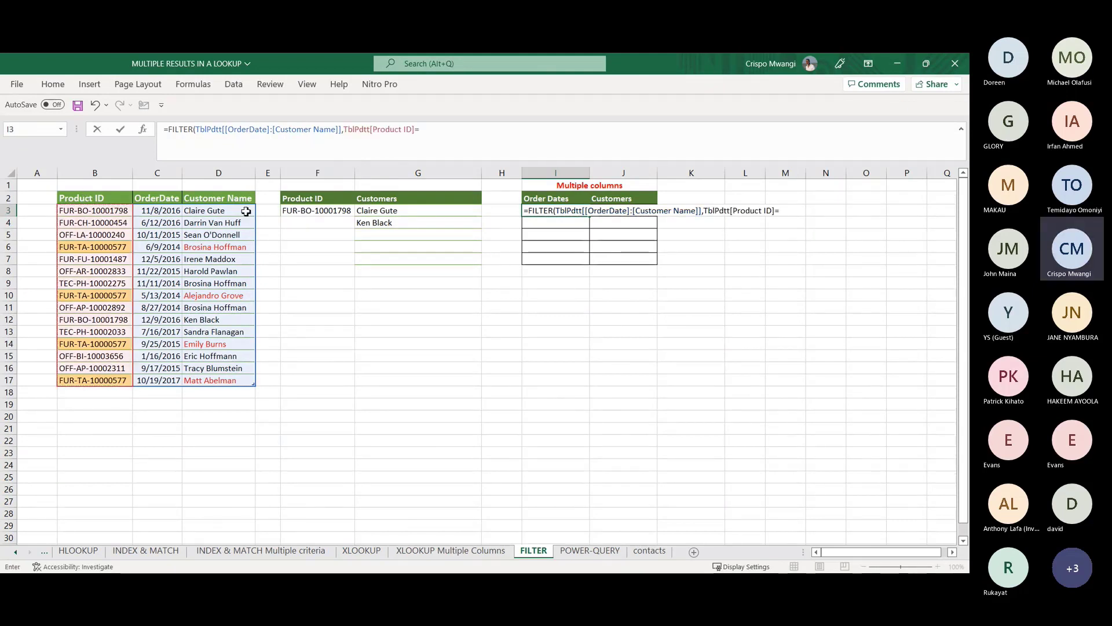
pyautogui.click(303, 212)
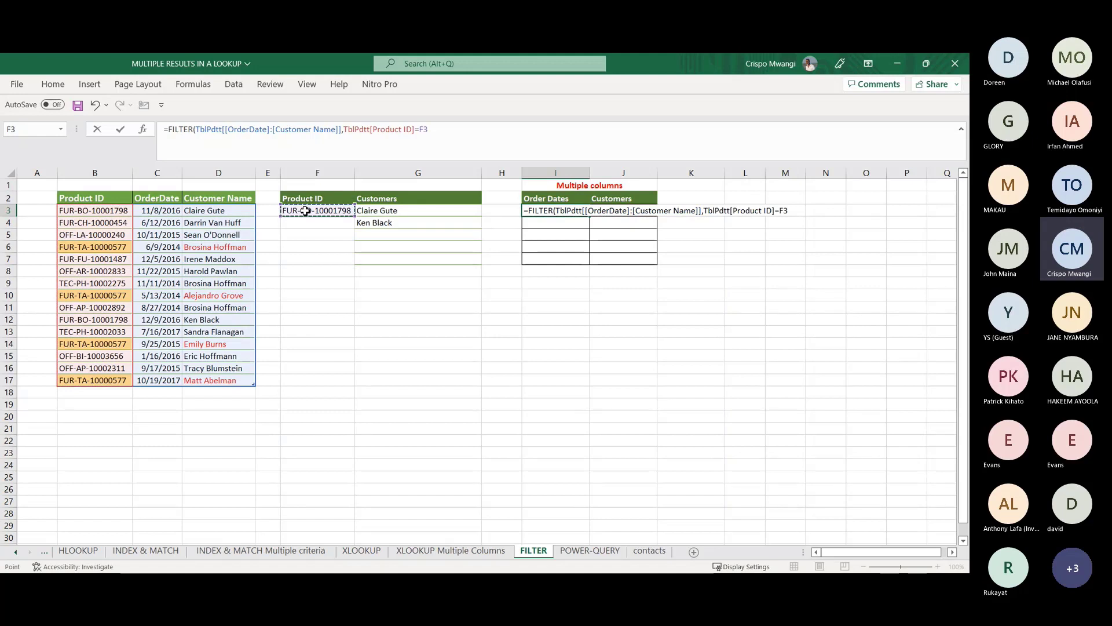
pyautogui.press('Return')
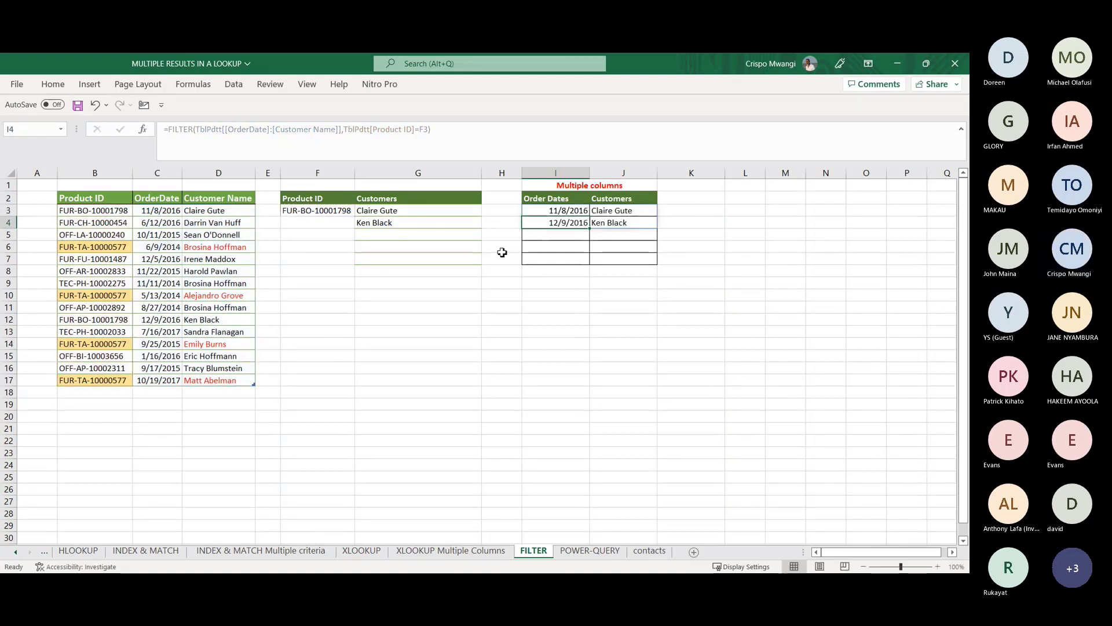
# Step: Copy product ID FUR-TA-10000577 from B6 into the lookup cell F3
pyautogui.click(86, 247)
pyautogui.hotkey('ctrl', 'c')
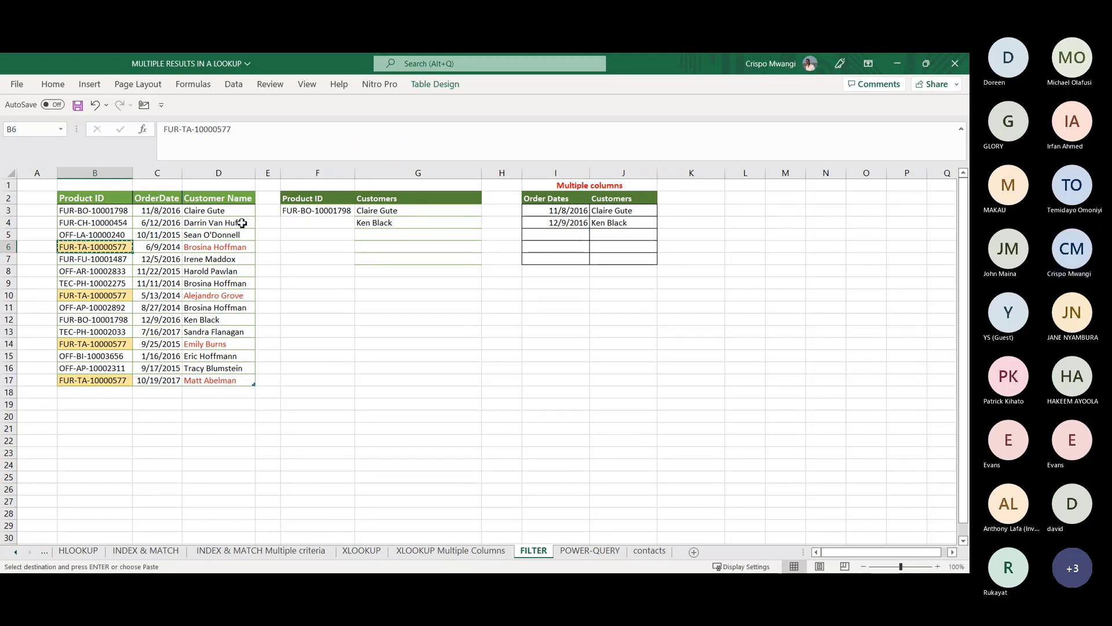
pyautogui.click(306, 212)
pyautogui.hotkey('ctrl', 'v')
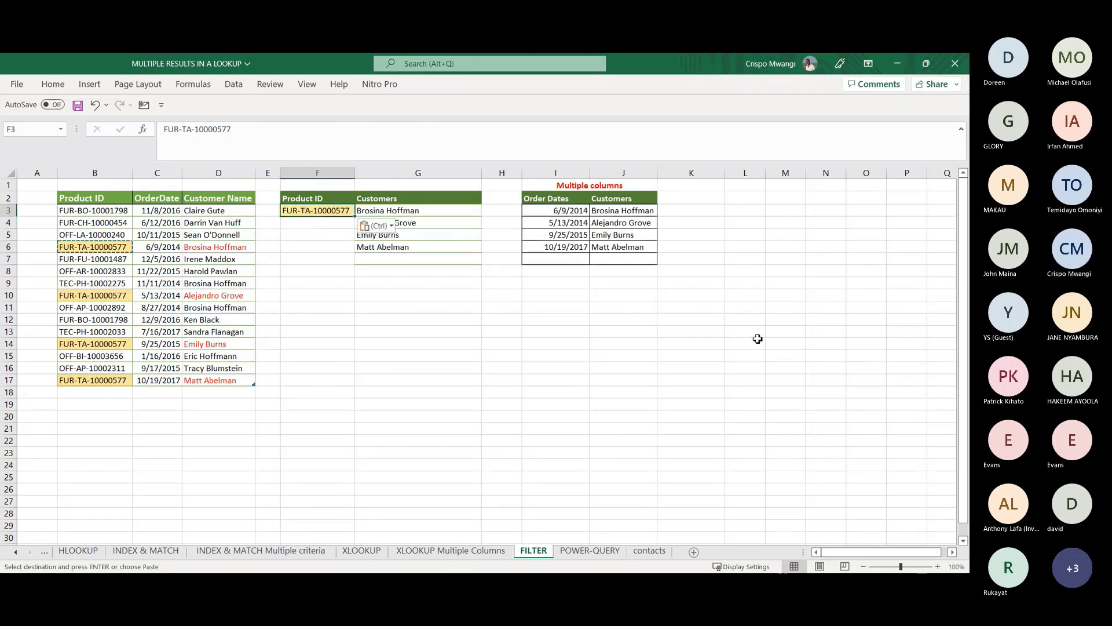
# Step: Narrow column H between the two result tables and review the multiple-column FILTER formula in I3
pyautogui.click(643, 320)
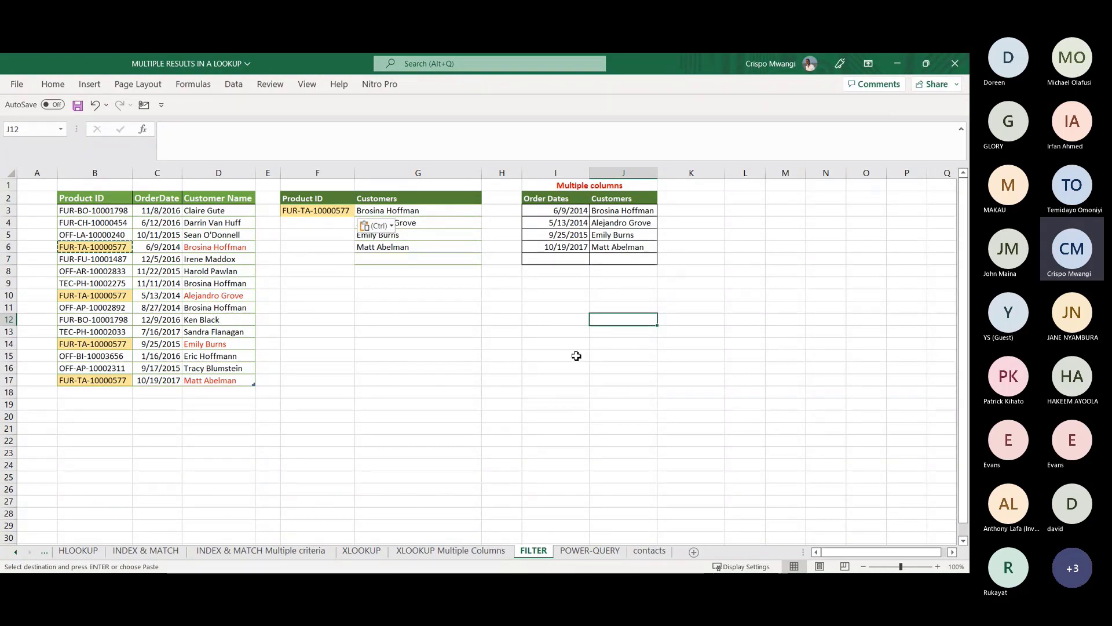
pyautogui.click(513, 333)
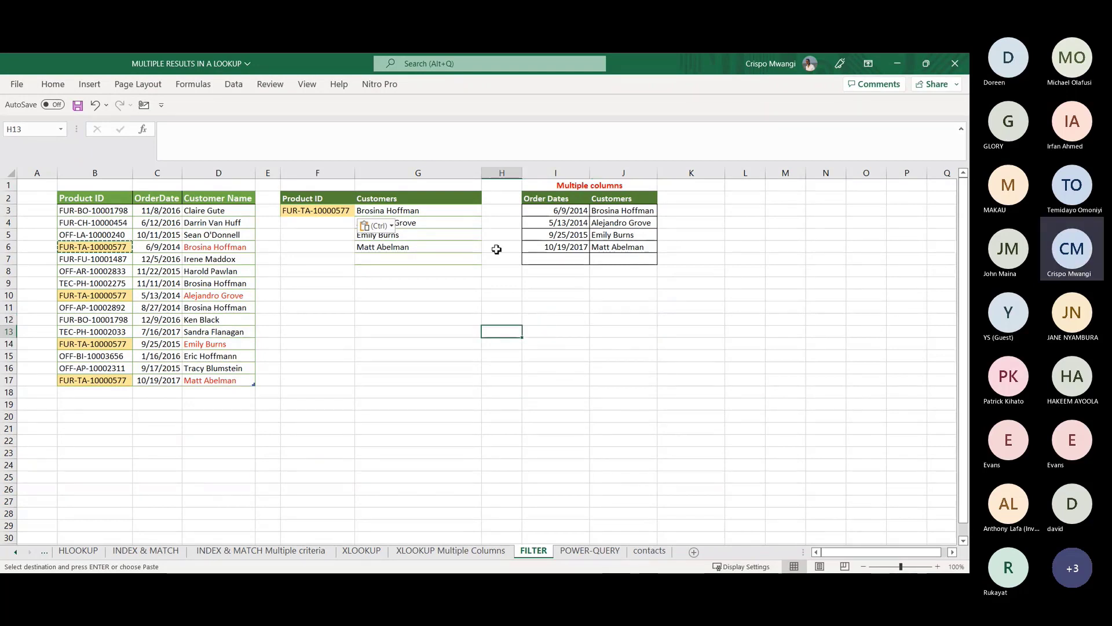
pyautogui.moveTo(522, 173); pyautogui.dragTo(506, 173)
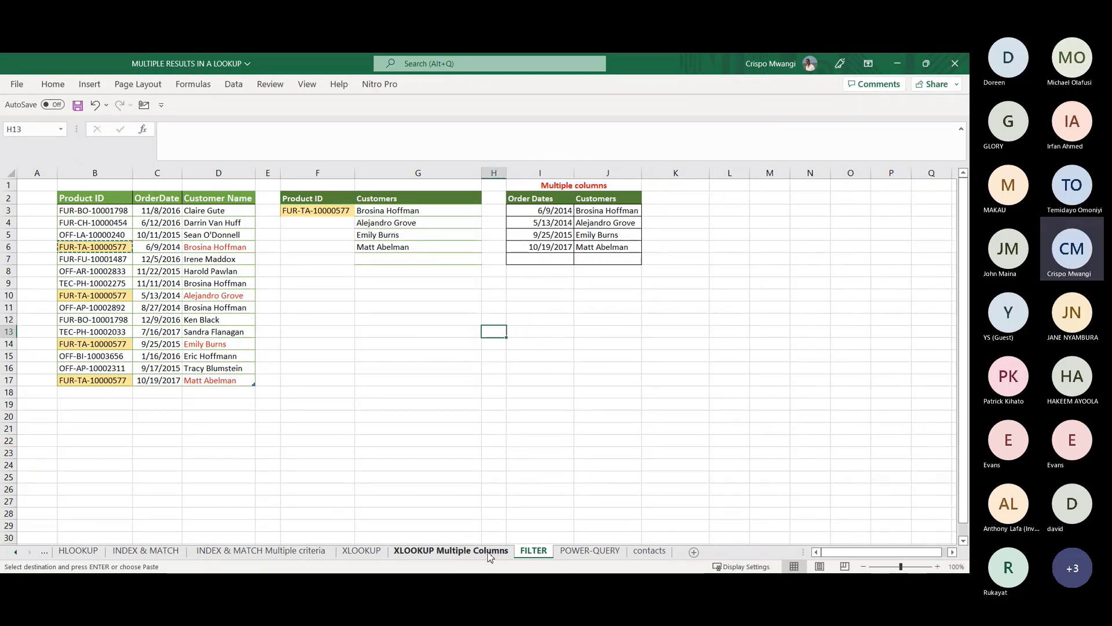
pyautogui.click(544, 209)
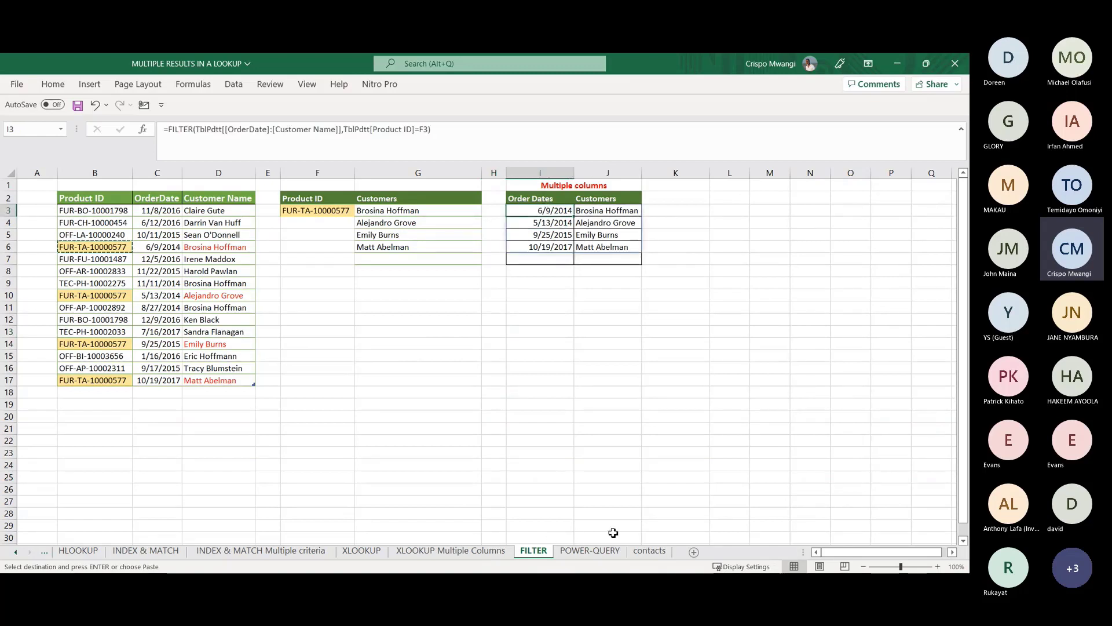
# Step: Open the POWER-QUERY sheet and keep the ribbon permanently expanded
pyautogui.click(595, 552)
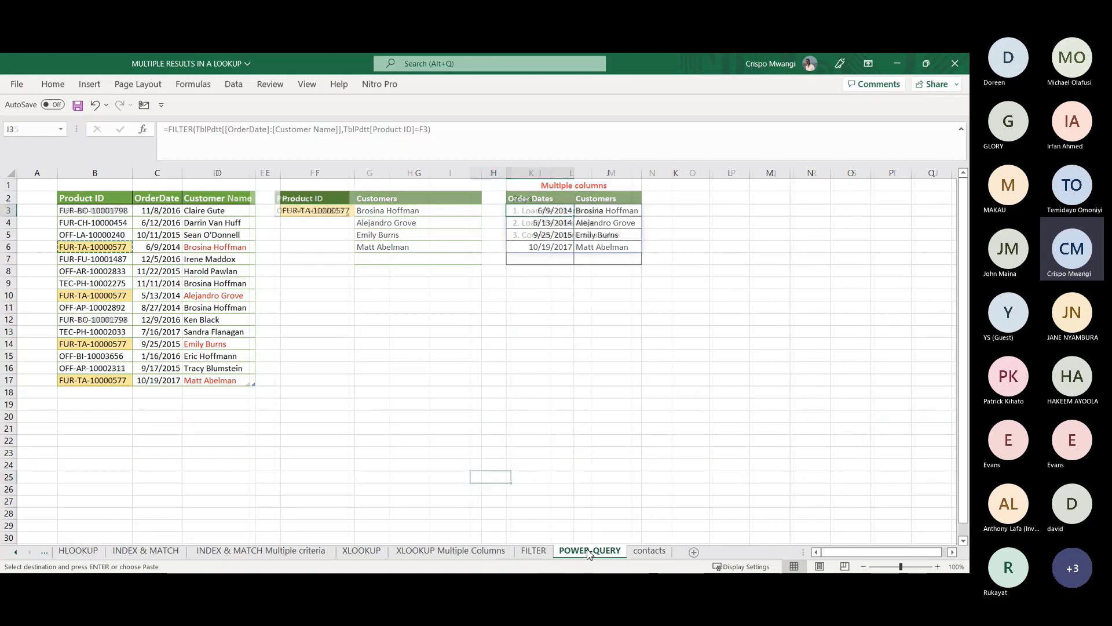
pyautogui.click(487, 475)
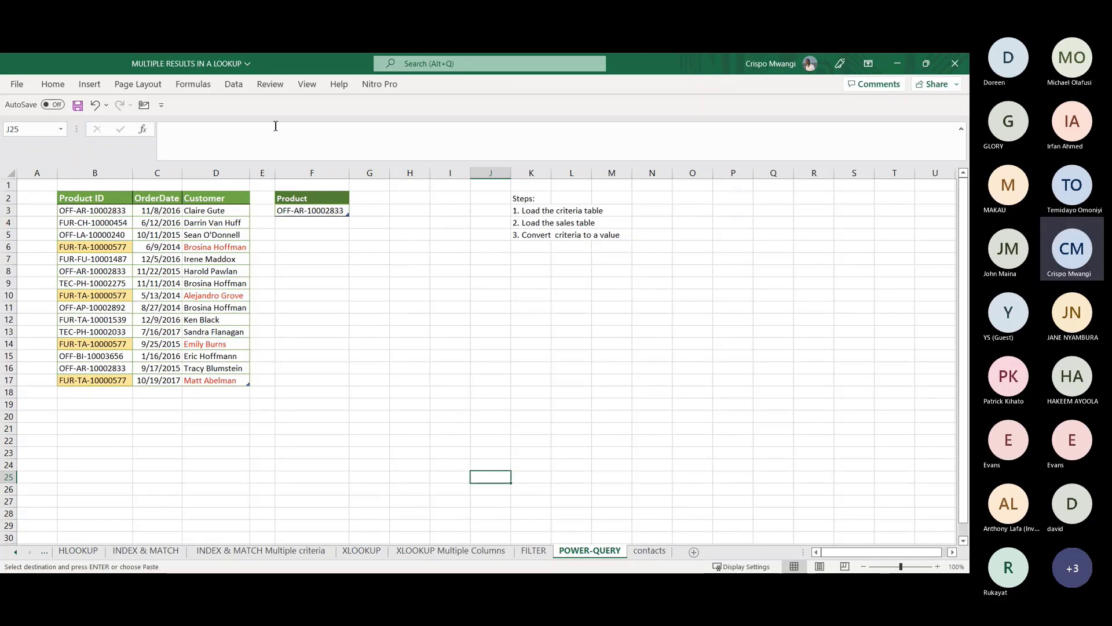
pyautogui.click(52, 87)
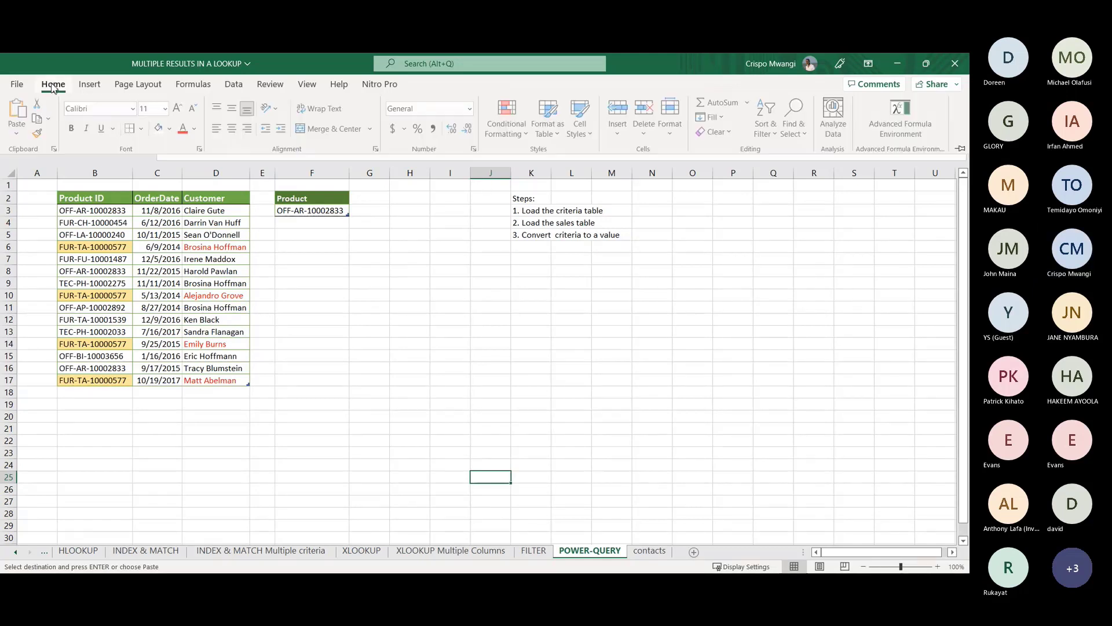
pyautogui.click(961, 149)
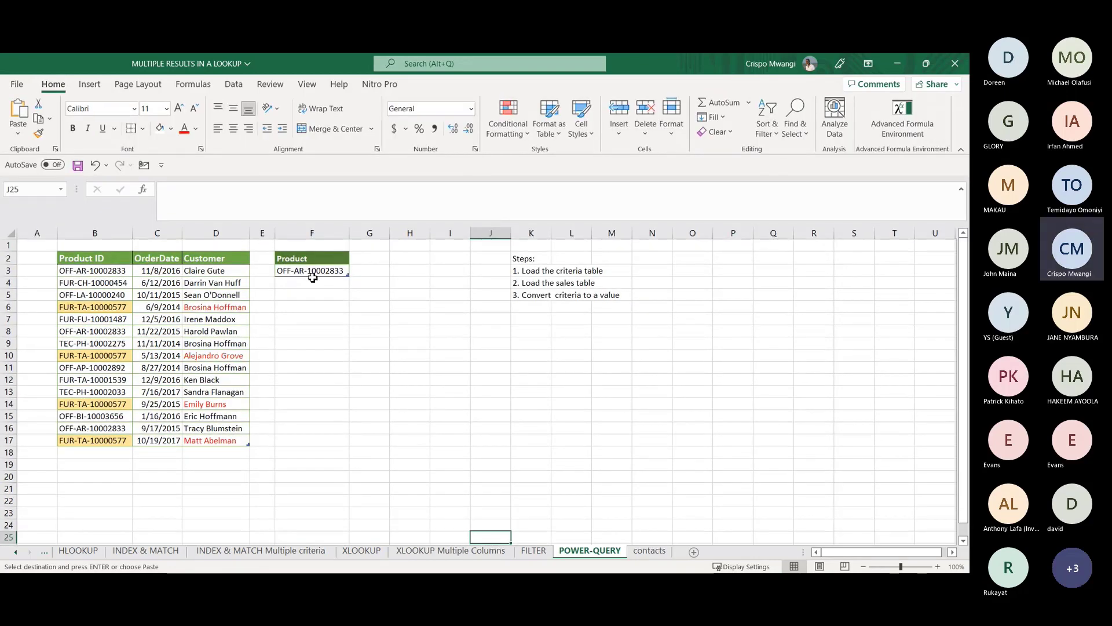
# Step: Bring the Product criteria table at F2:F3 into Power Query and load it as a connection only
pyautogui.click(308, 269)
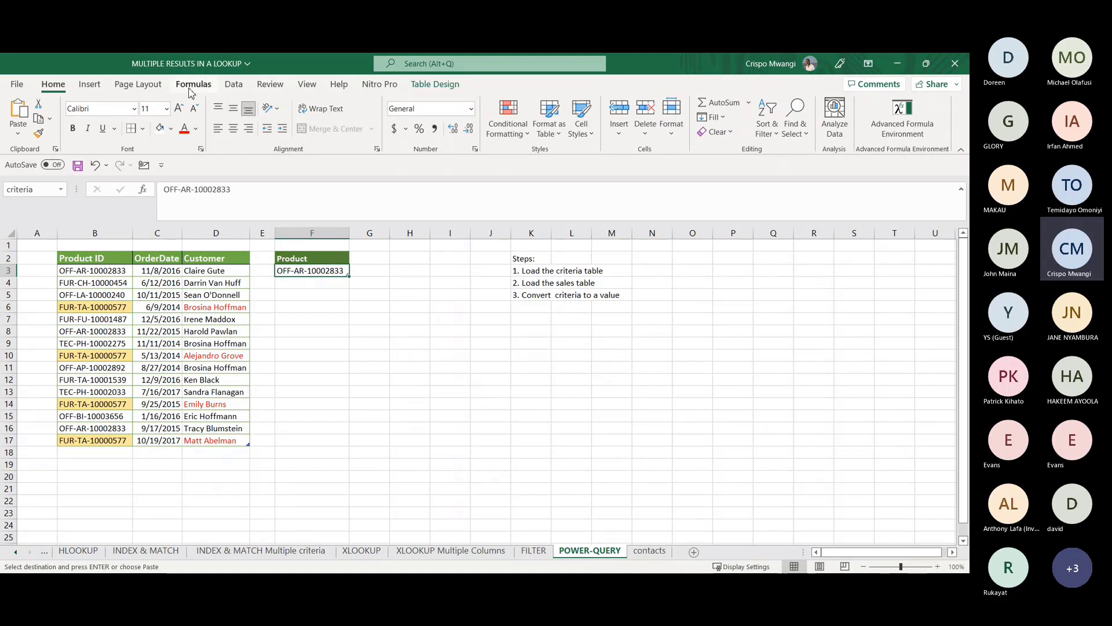
pyautogui.click(228, 93)
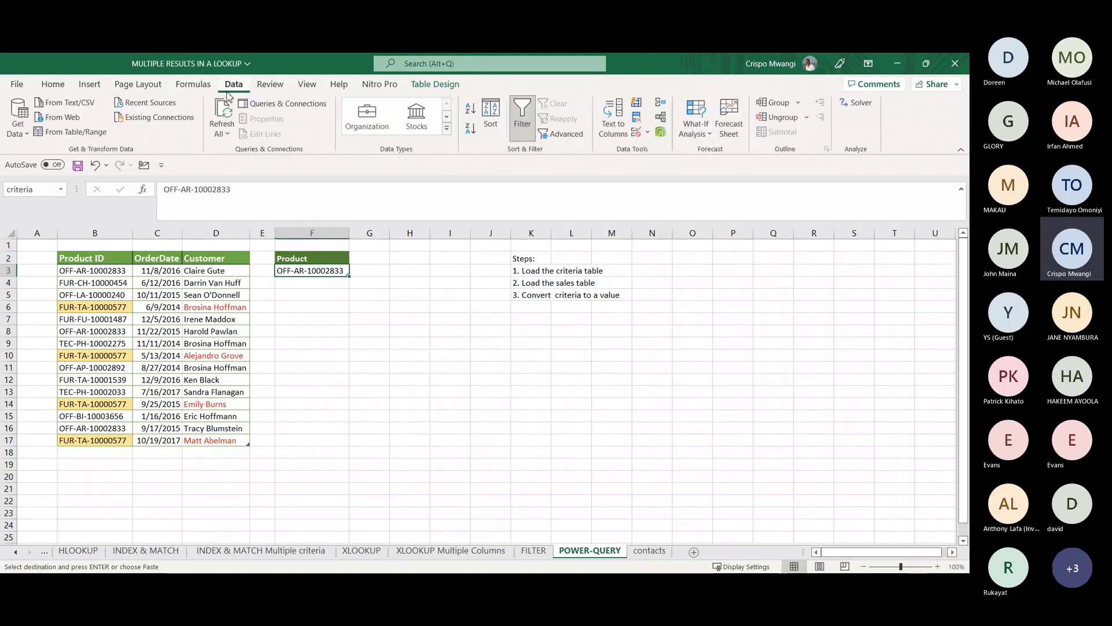
pyautogui.click(64, 133)
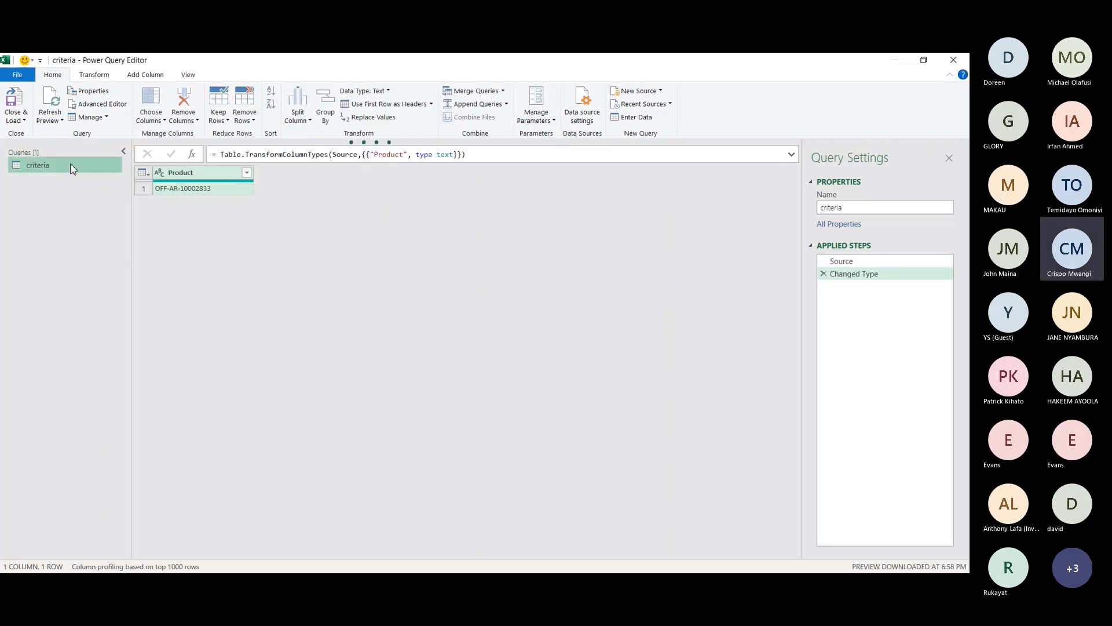
pyautogui.click(25, 122)
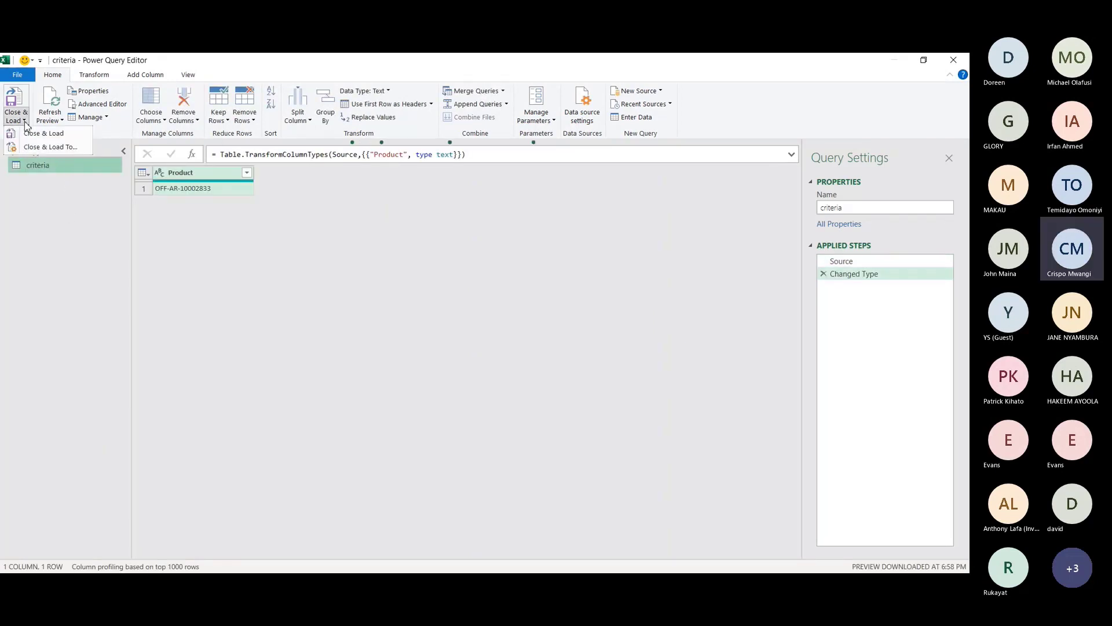
pyautogui.click(55, 147)
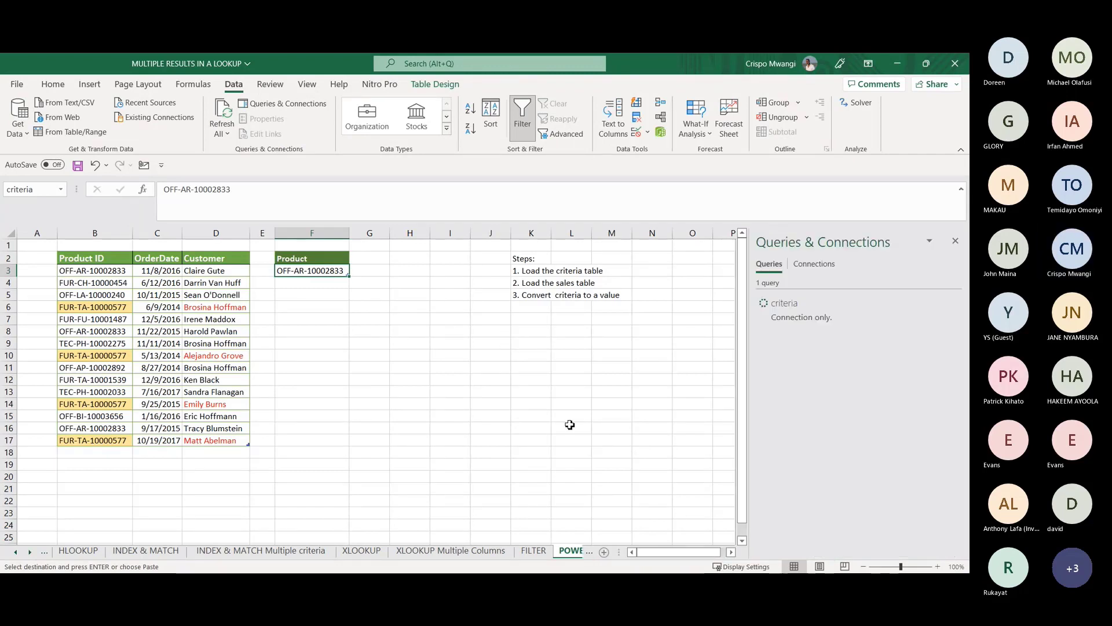
# Step: Bring the sales table into Power Query and drill the criteria query down to its single product value
pyautogui.click(161, 293)
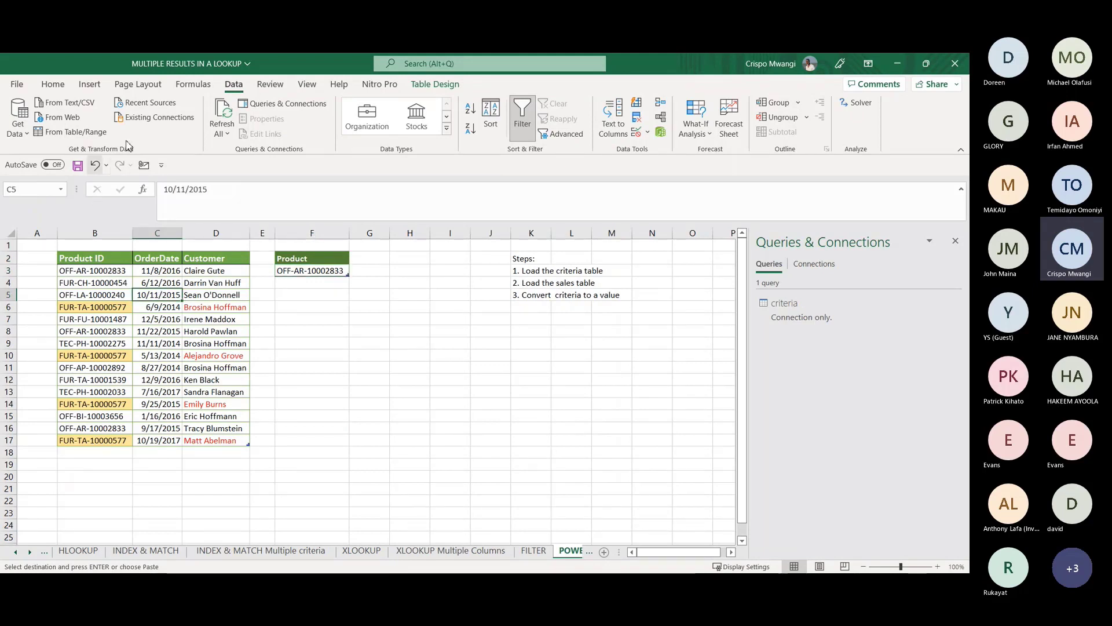
pyautogui.click(88, 133)
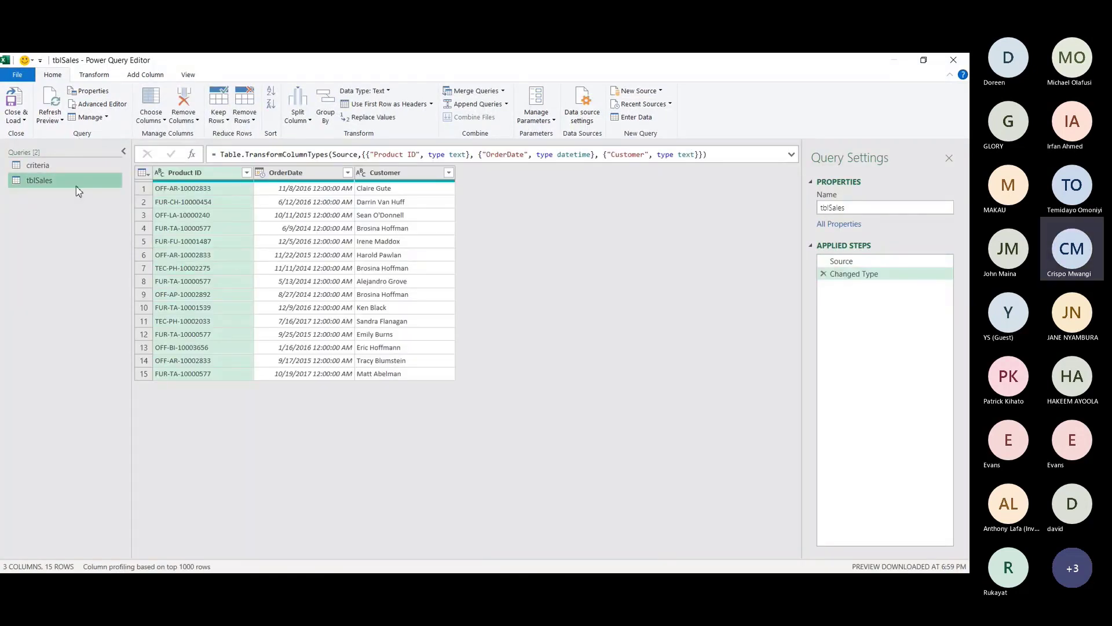
pyautogui.click(38, 167)
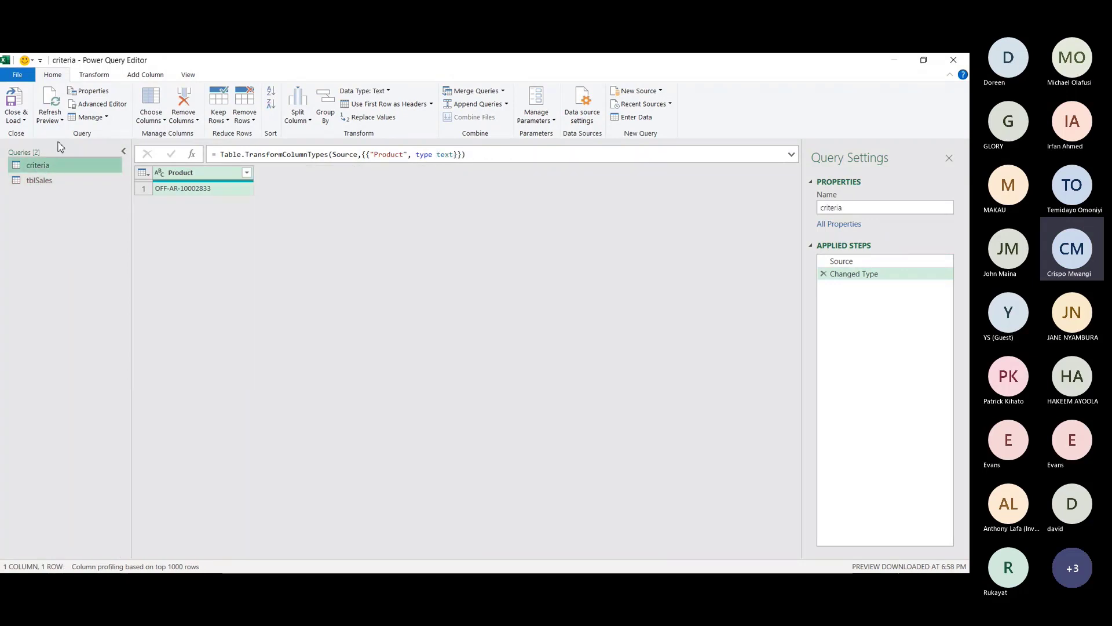
pyautogui.rightClick(210, 194)
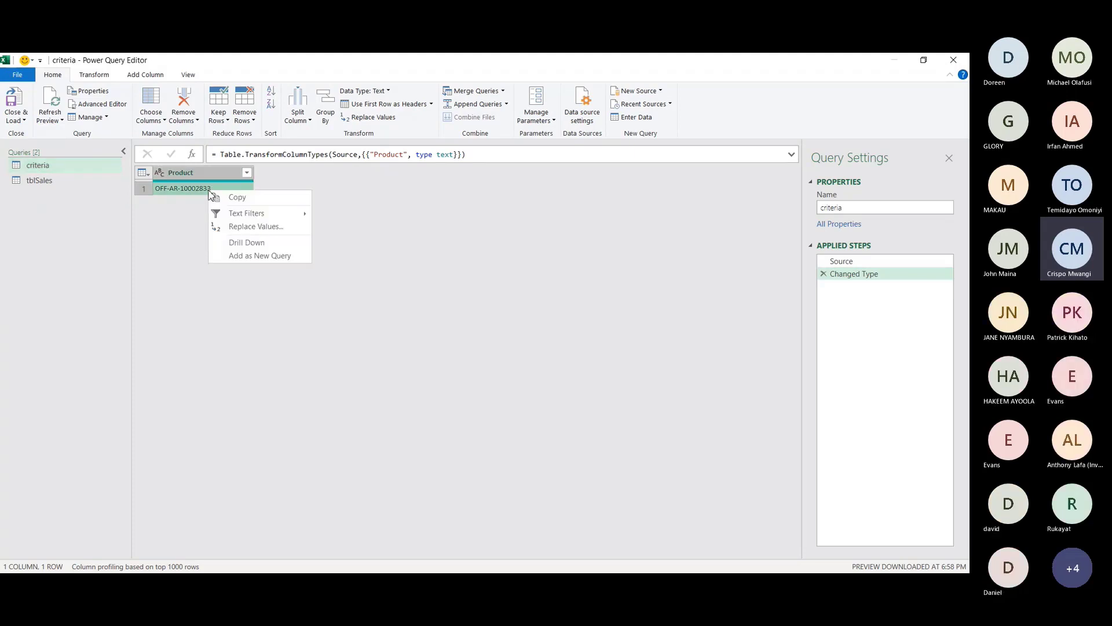
pyautogui.click(255, 241)
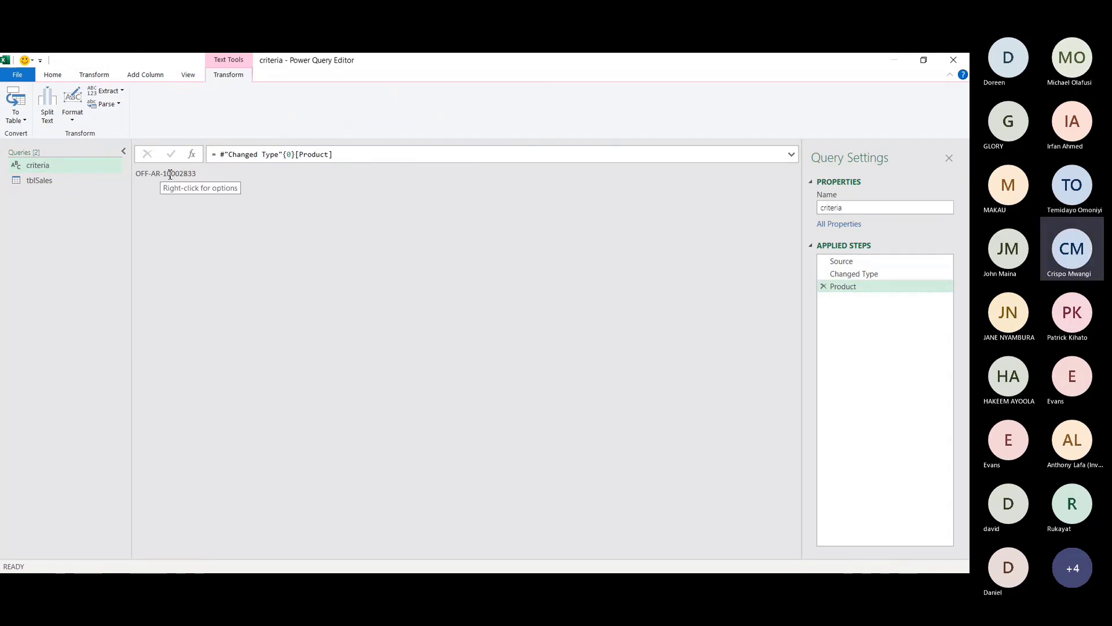
# Step: Filter the Product ID column of the tblSales query to FUR-CH-10000454 only
pyautogui.click(46, 182)
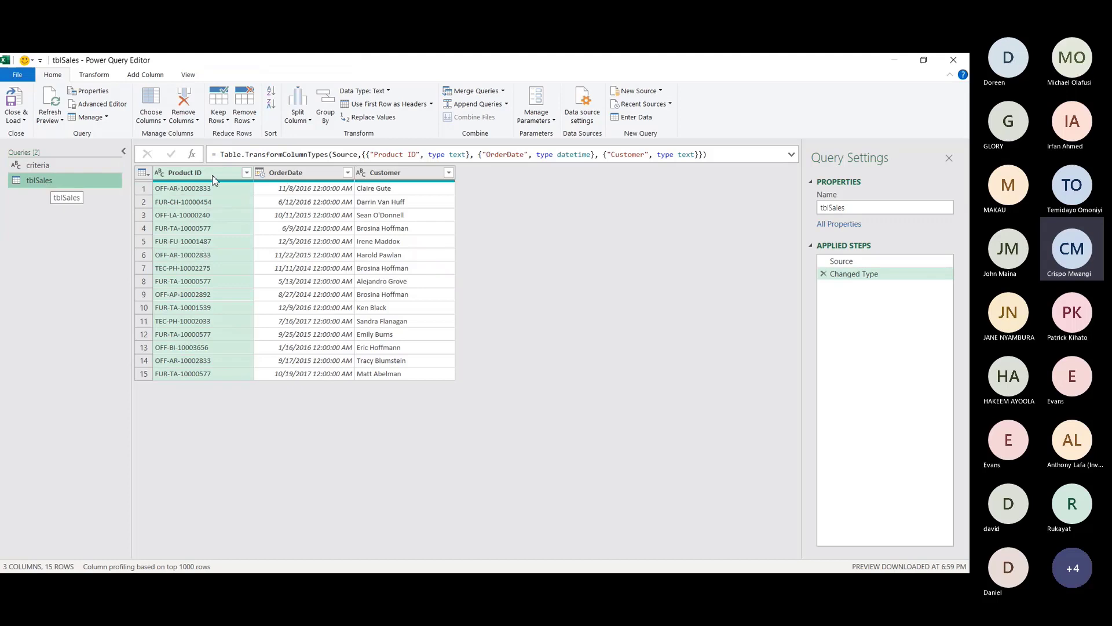
pyautogui.click(246, 173)
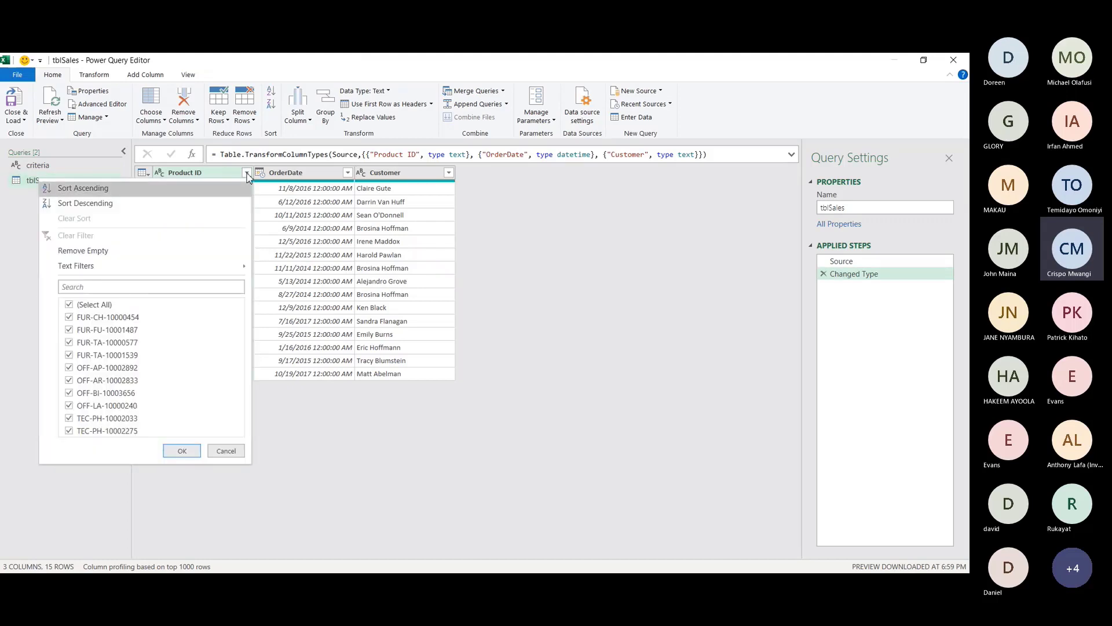
pyautogui.click(70, 305)
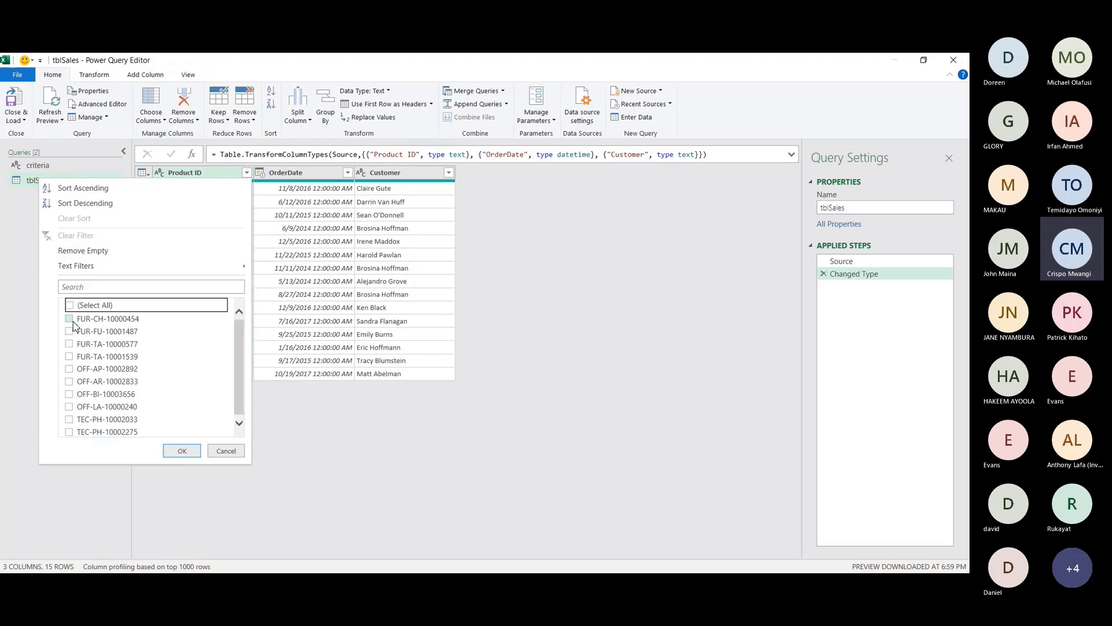
pyautogui.click(69, 319)
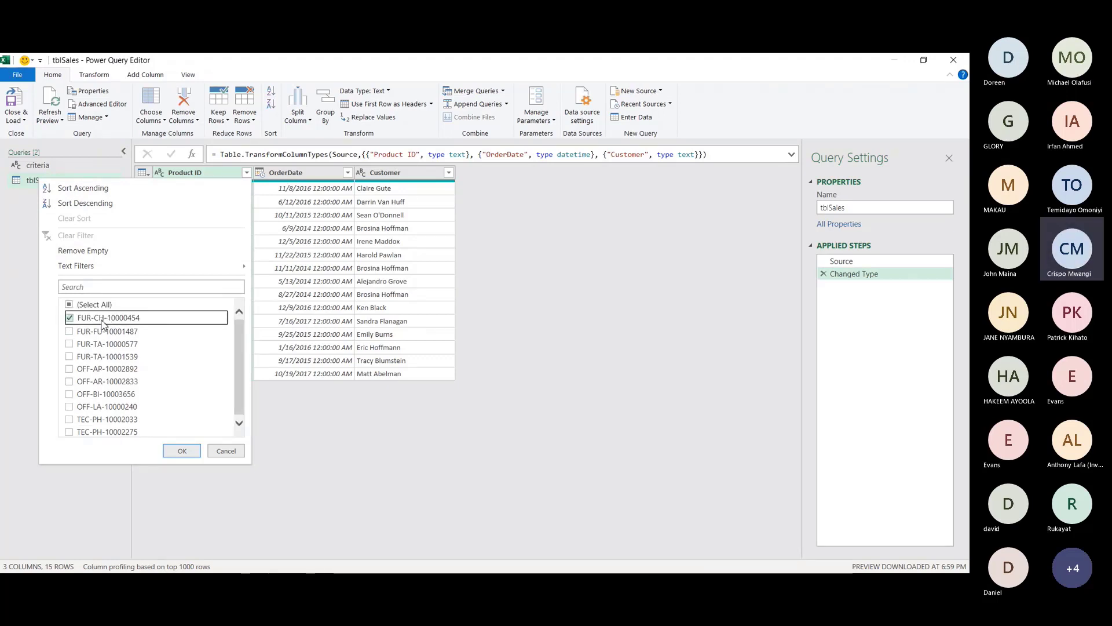
pyautogui.click(181, 451)
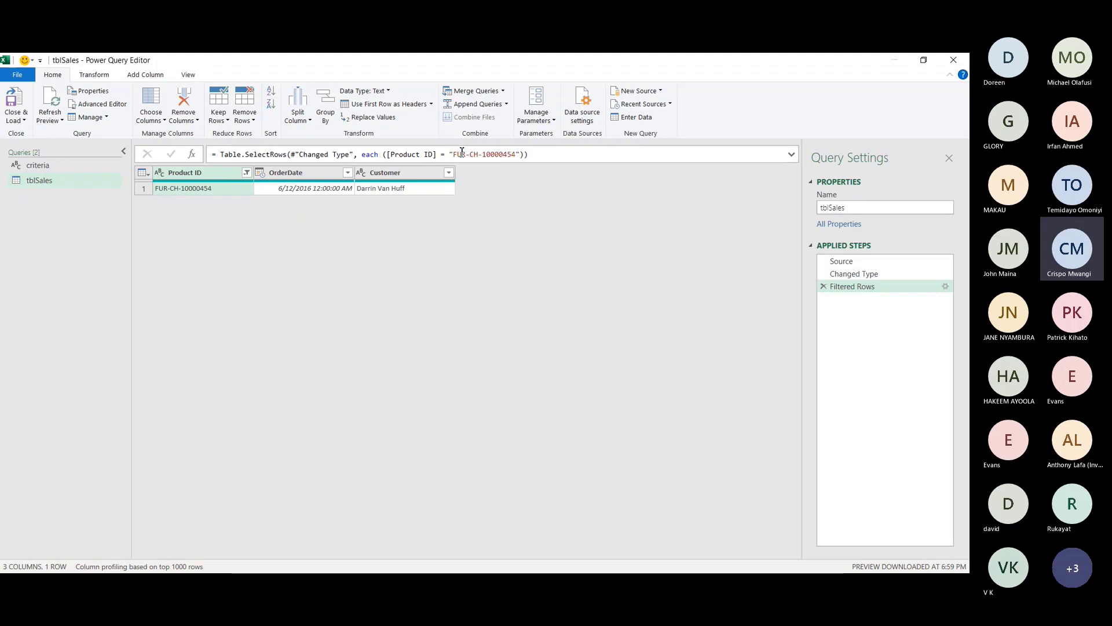
# Step: Replace the fixed product ID in the Filtered Rows formula with the criteria query, giving [Product ID] = criteria
pyautogui.click(487, 156)
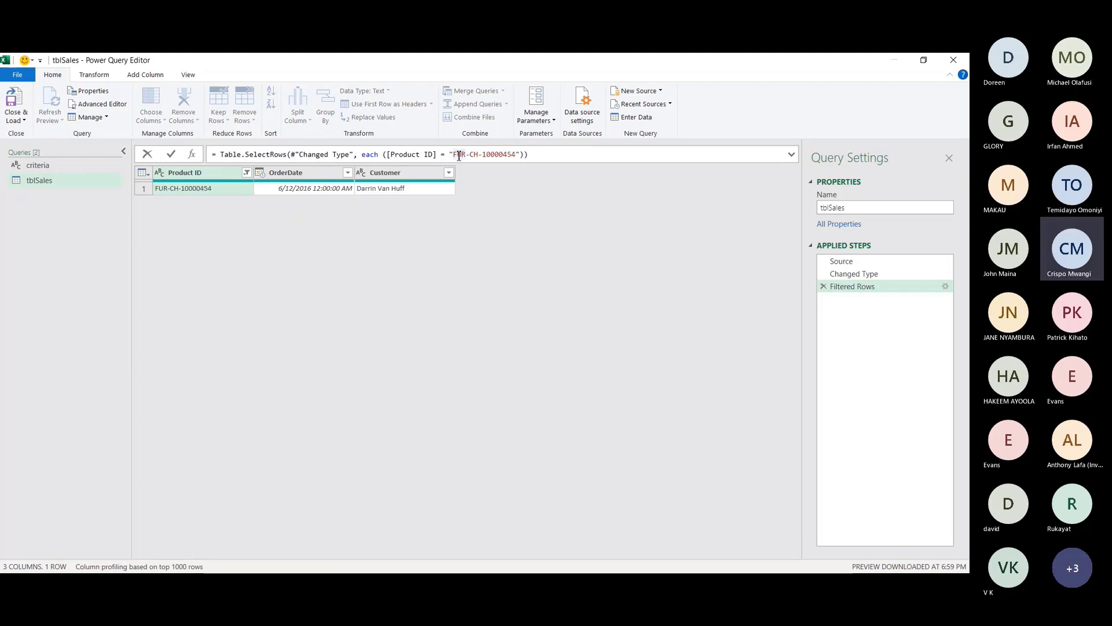
pyautogui.moveTo(450, 155); pyautogui.dragTo(522, 152)
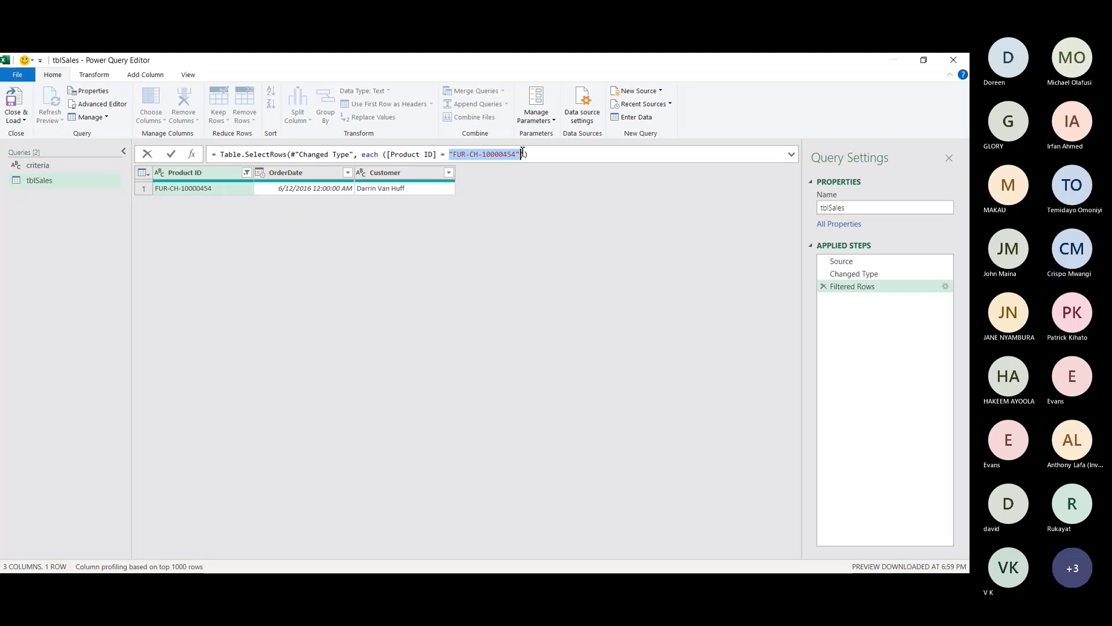
pyautogui.write('CR')
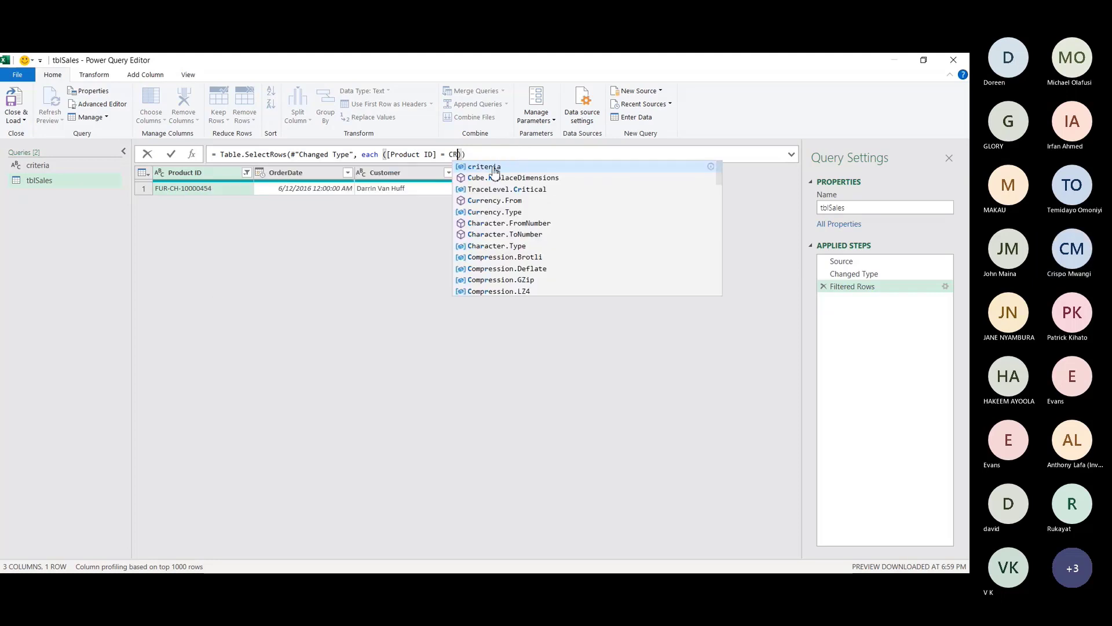
pyautogui.click(491, 167)
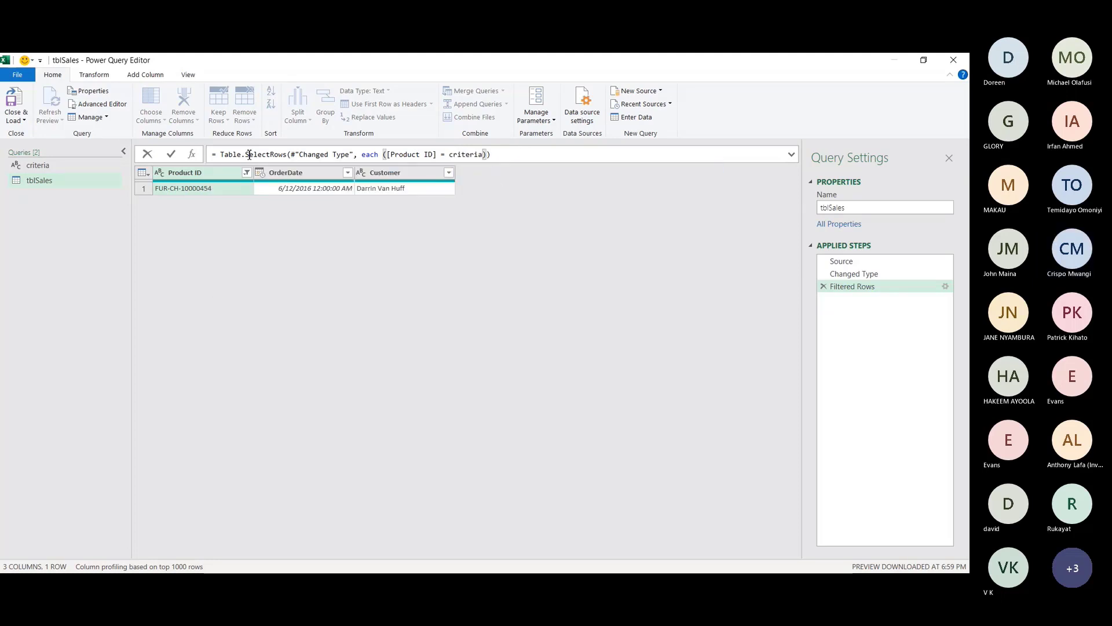
pyautogui.click(171, 154)
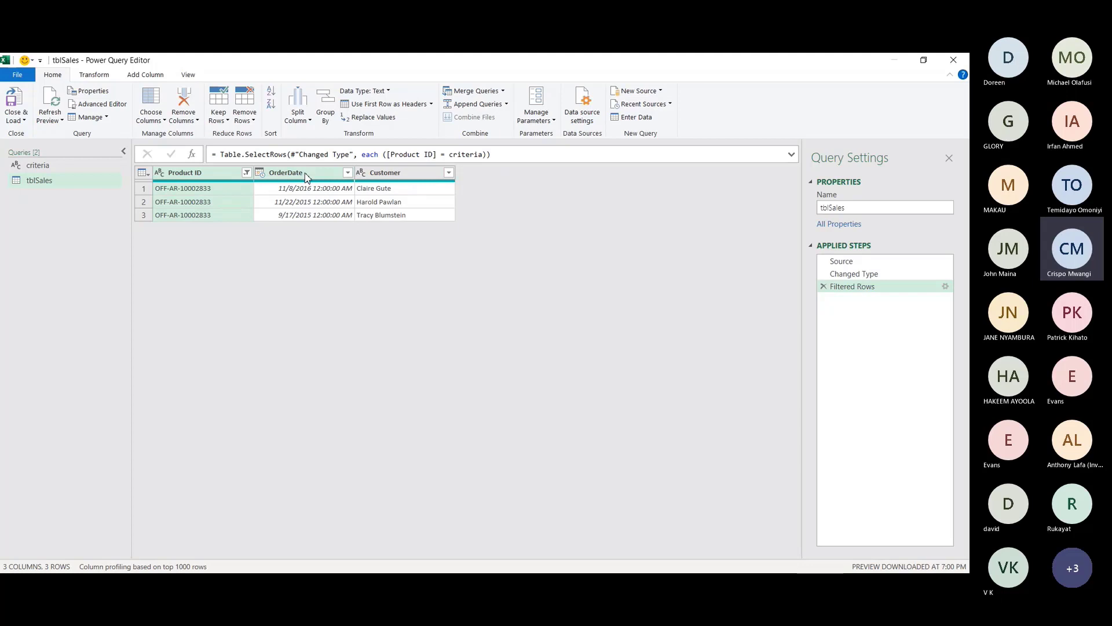
# Step: Keep only the Customer column in the tblSales query by removing the other columns
pyautogui.click(396, 173)
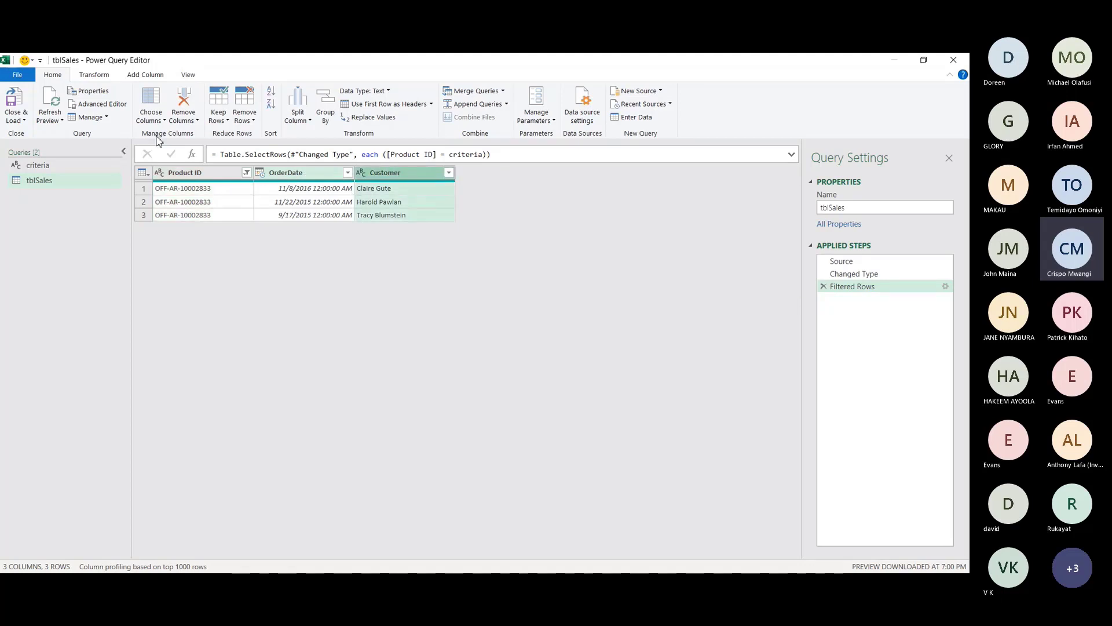
pyautogui.click(254, 122)
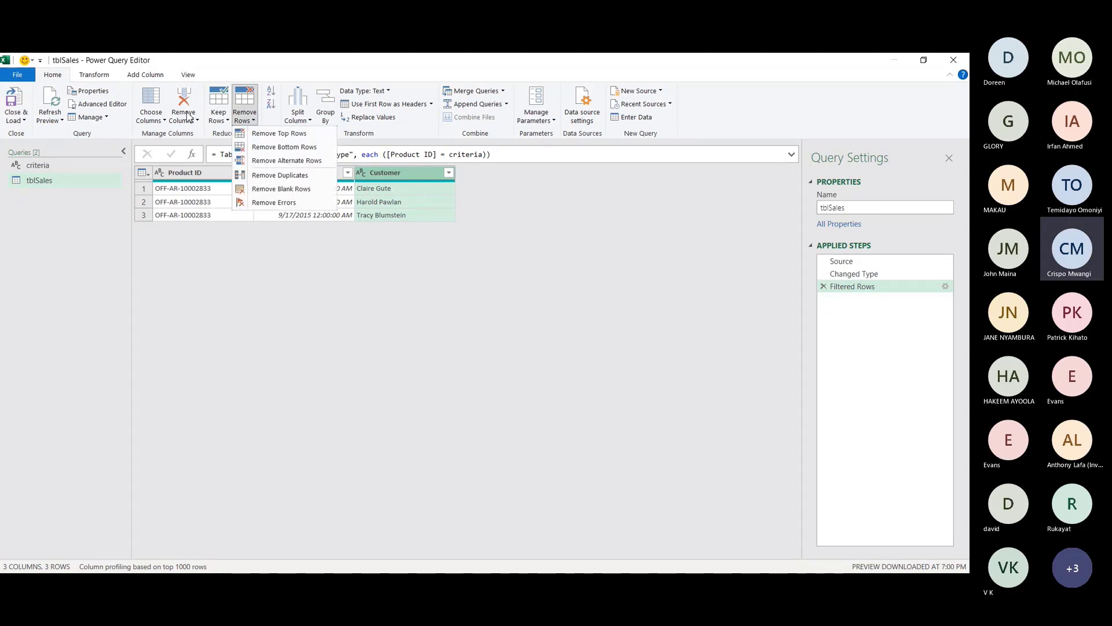
pyautogui.click(194, 124)
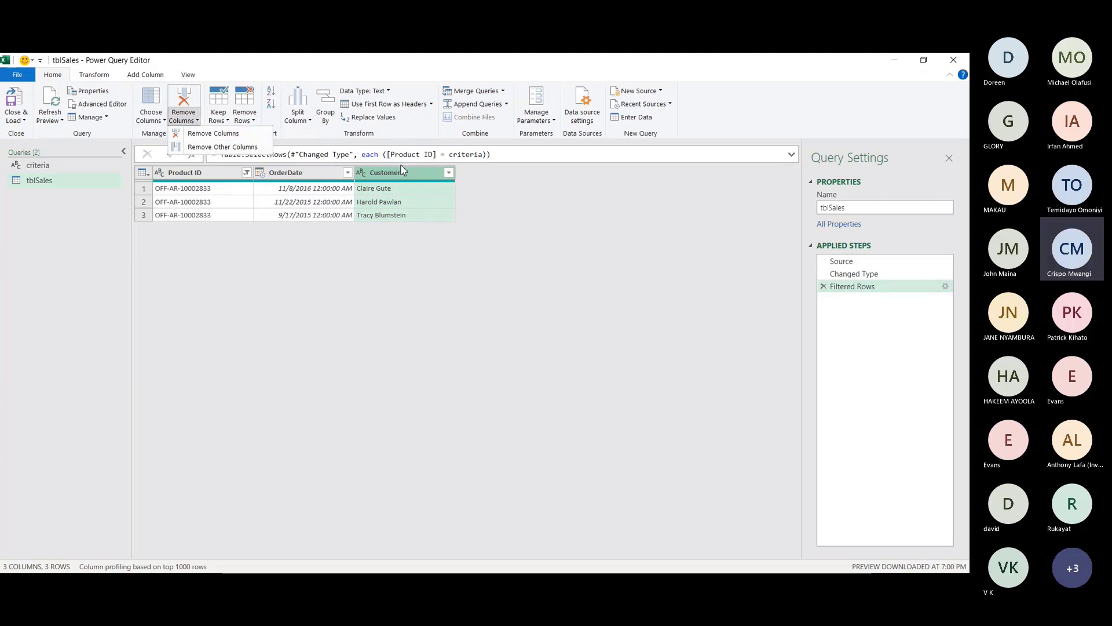
pyautogui.click(211, 148)
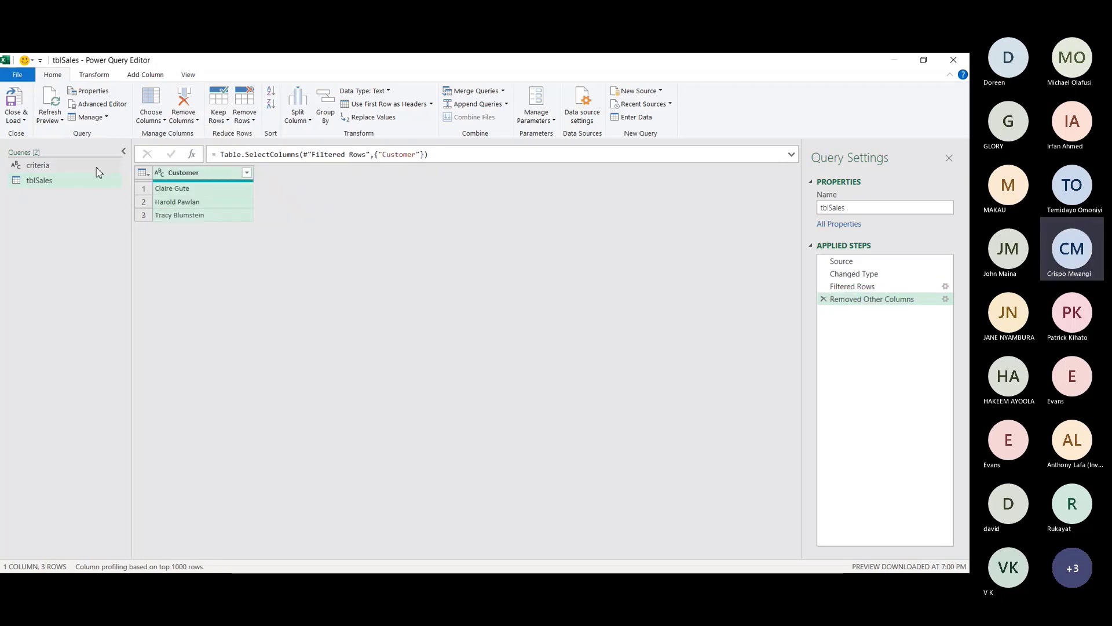
# Step: Close the query editor, load tblSales to a new worksheet, and return to the POWER-QUERY sheet
pyautogui.click(24, 122)
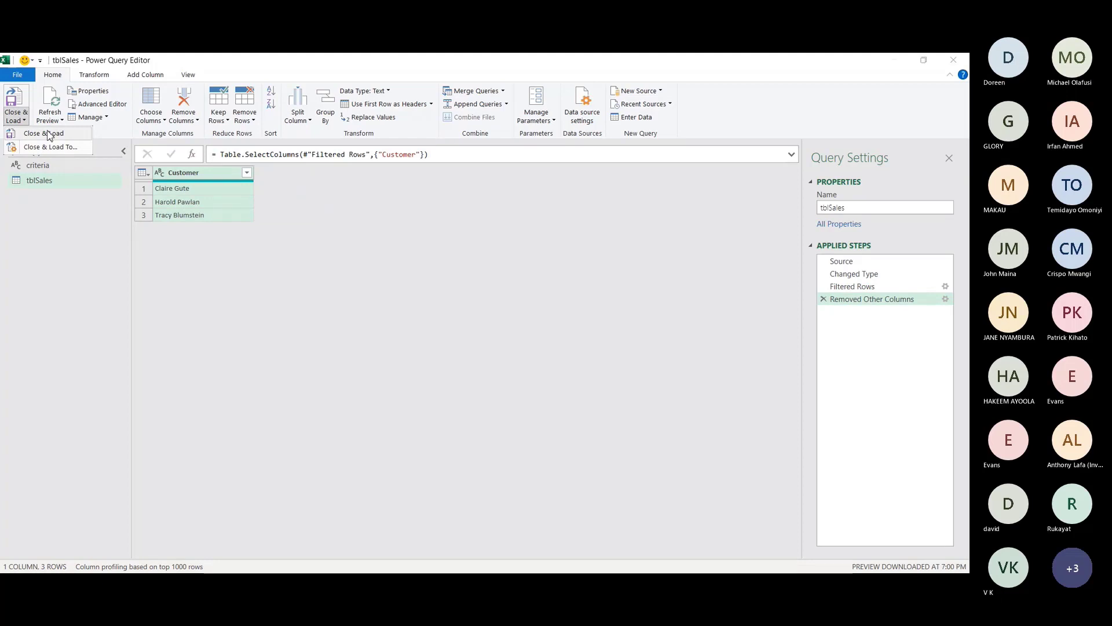
pyautogui.click(49, 134)
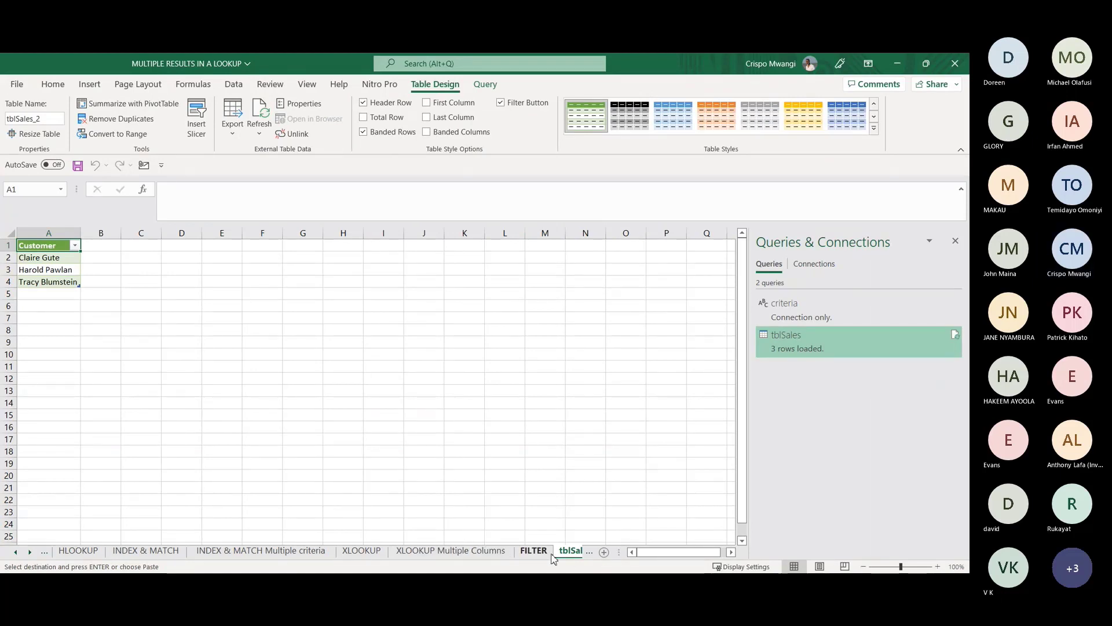
pyautogui.click(31, 553)
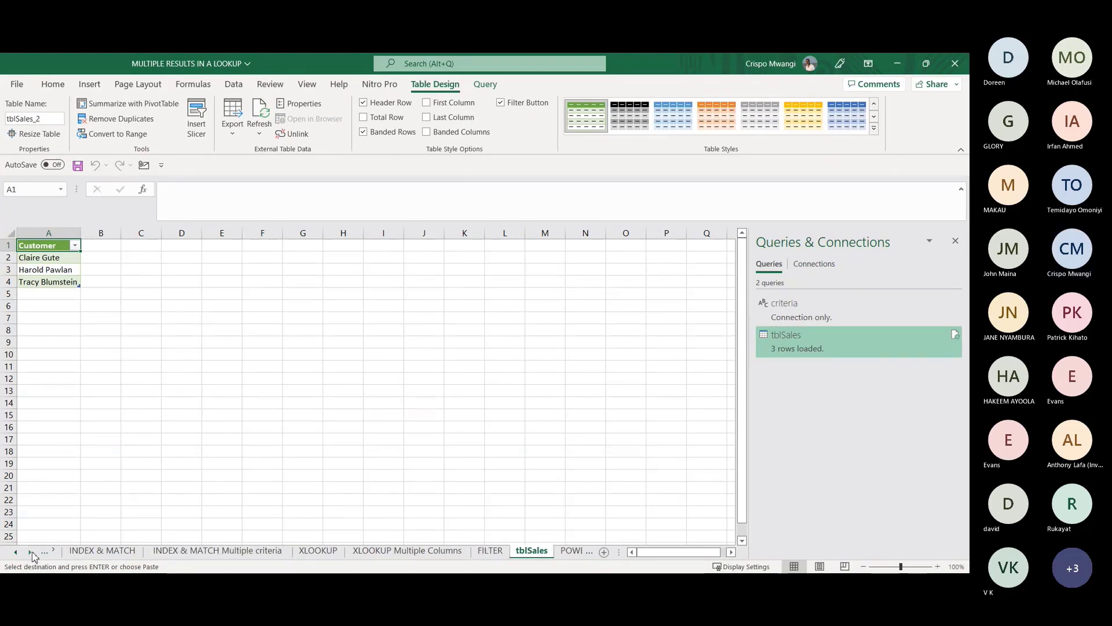
pyautogui.click(574, 551)
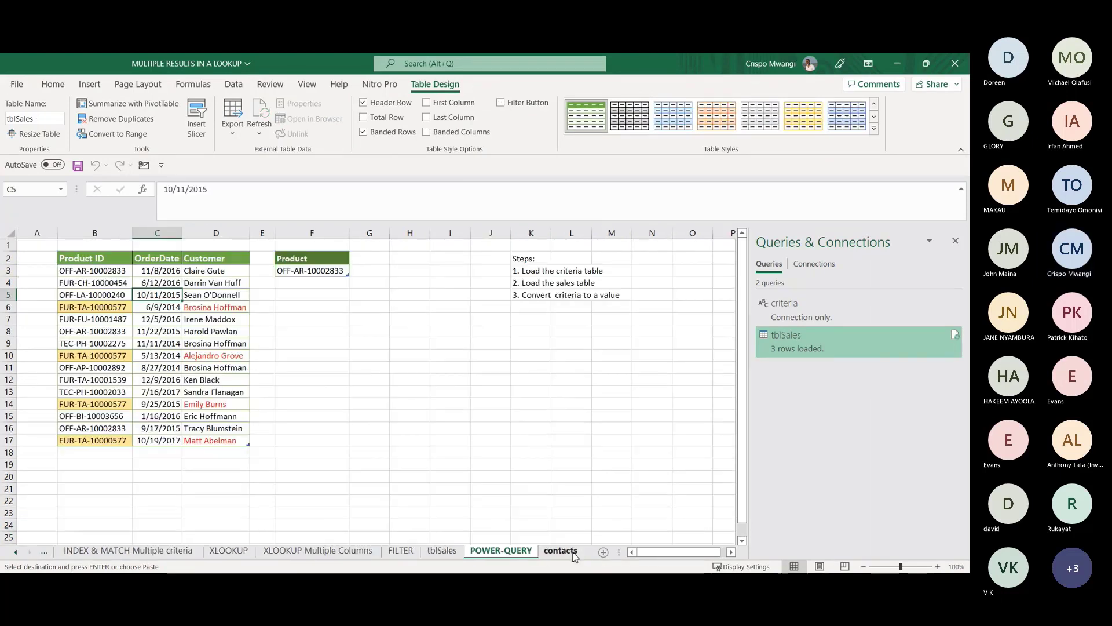
# Step: Select cell G2 and try to change the load destination of the tblSales query
pyautogui.click(369, 257)
pyautogui.rightClick(790, 340)
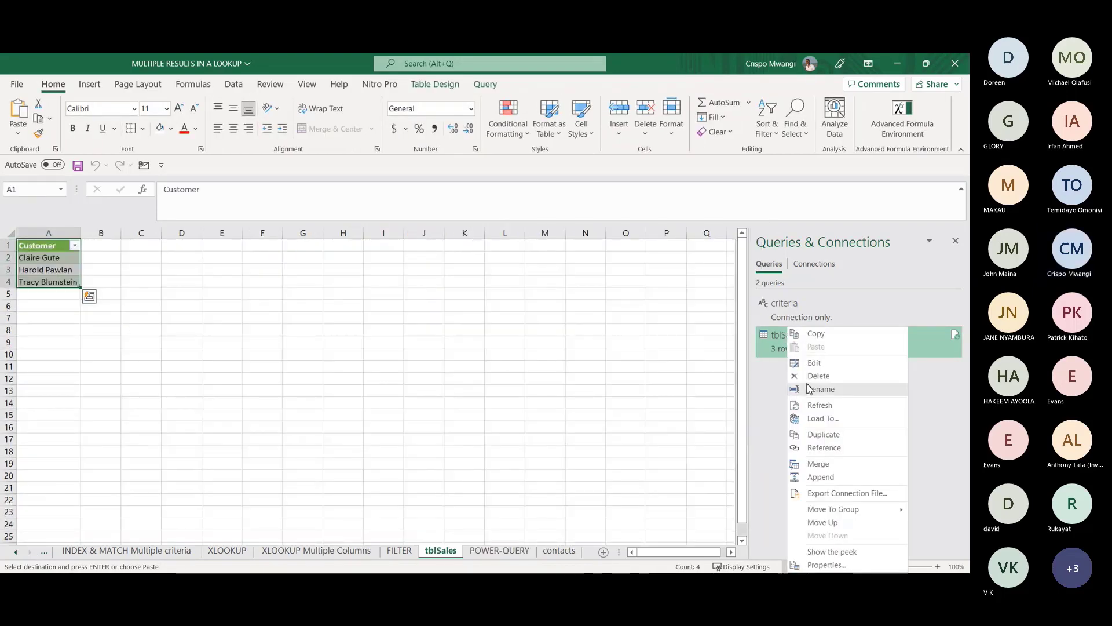
pyautogui.click(832, 420)
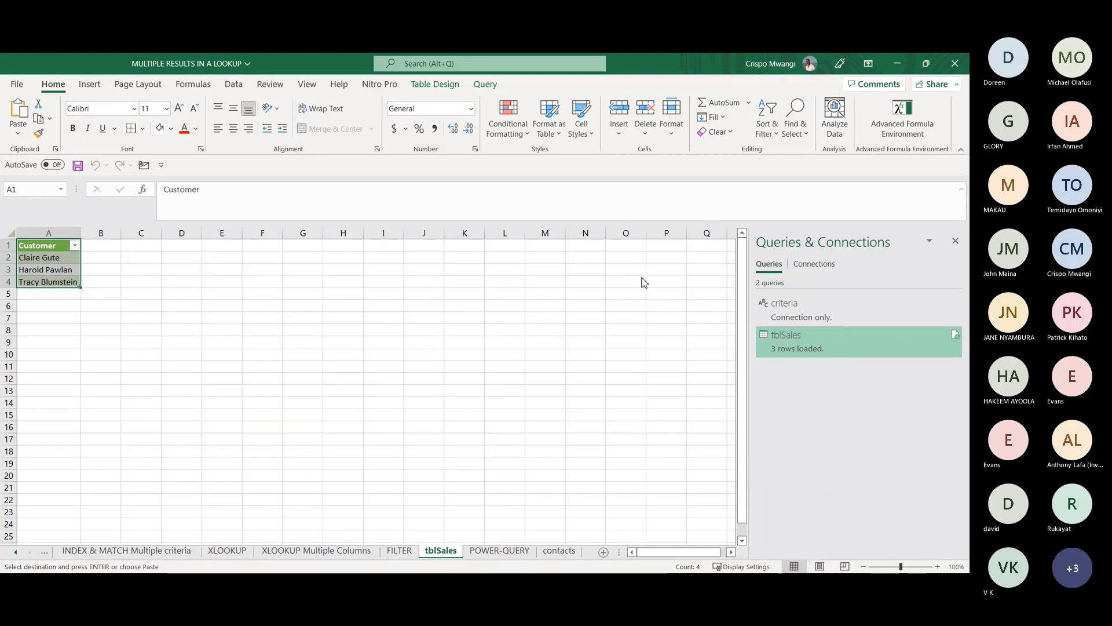
# Step: Permanently delete the tblSales worksheet so the workbook returns to the POWER-QUERY sheet
pyautogui.rightClick(447, 551)
pyautogui.click(478, 394)
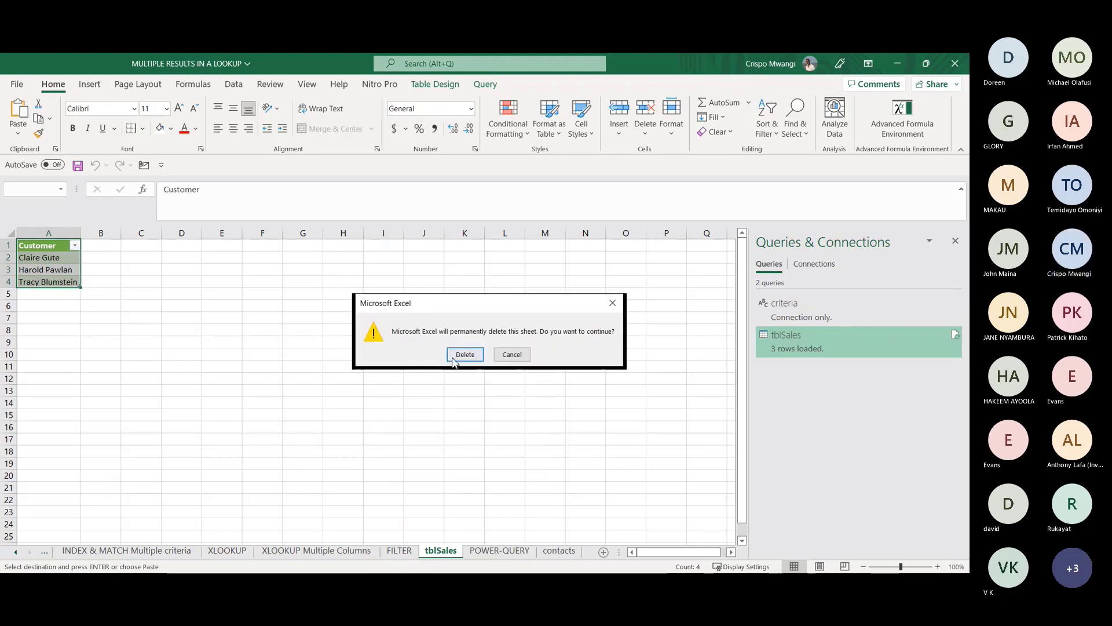
pyautogui.click(464, 354)
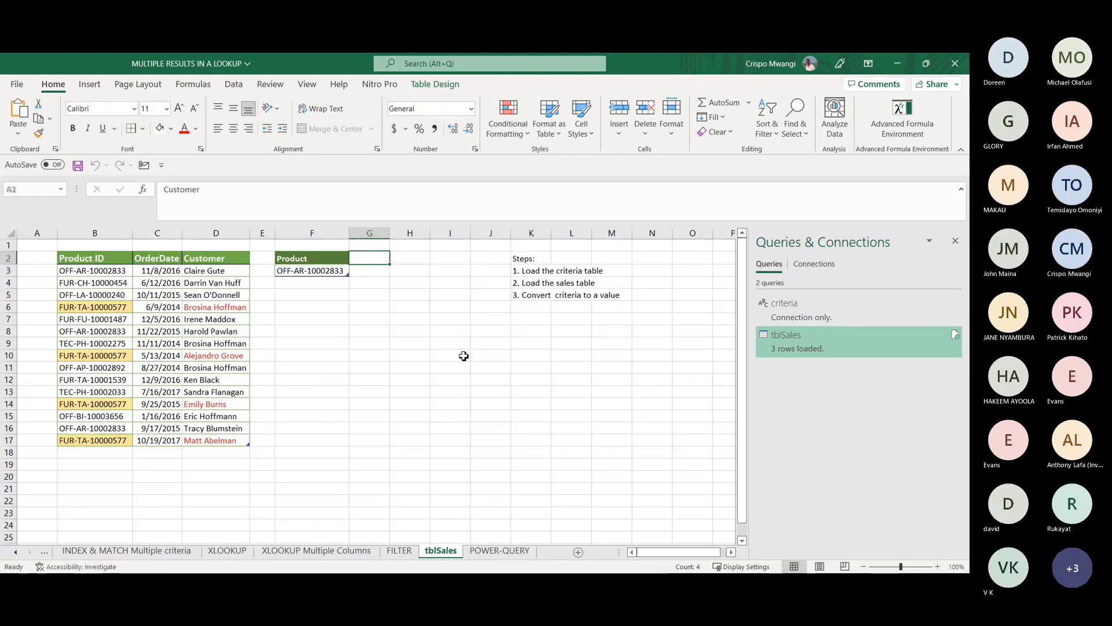
# Step: Load the tblSales query as a table into the existing POWER-QUERY sheet, starting at cell G2
pyautogui.rightClick(789, 346)
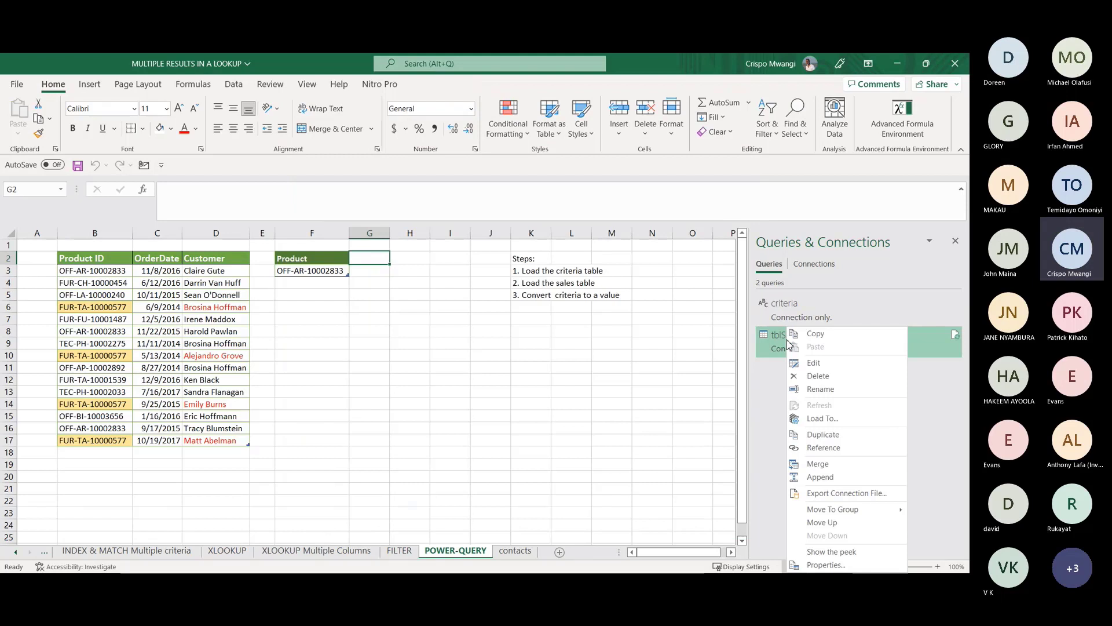
pyautogui.click(832, 421)
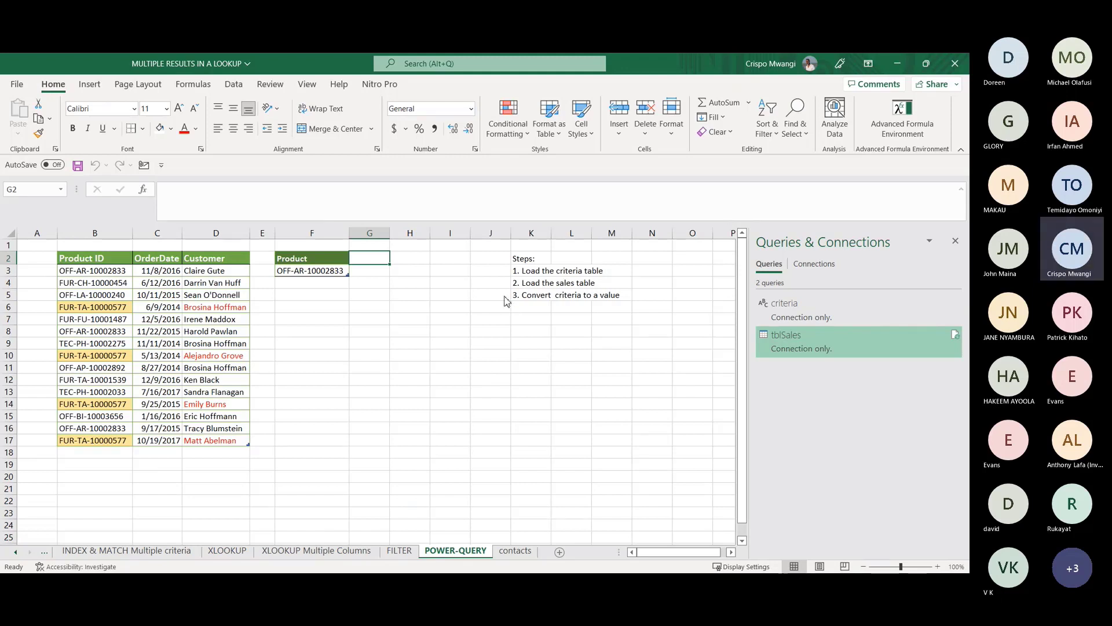
pyautogui.click(374, 262)
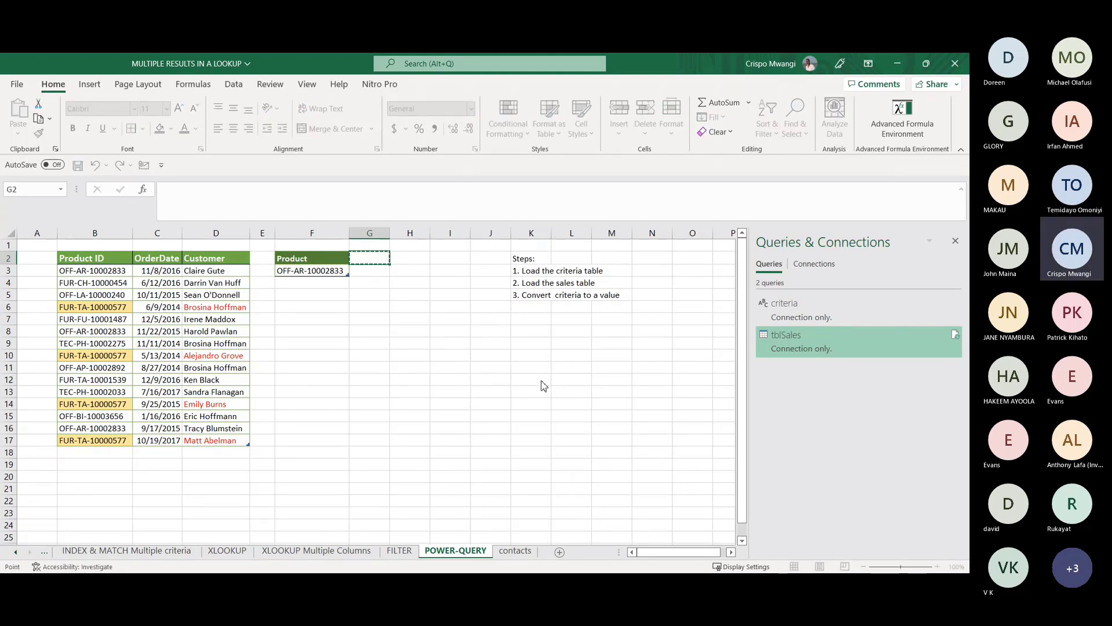
pyautogui.click(567, 432)
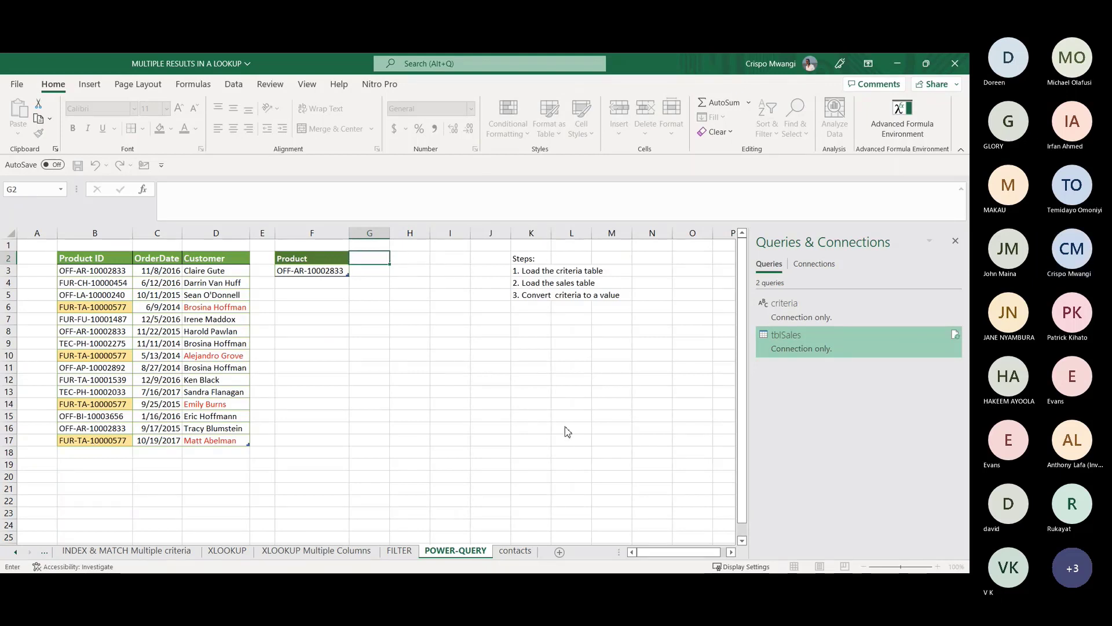
pyautogui.click(384, 233)
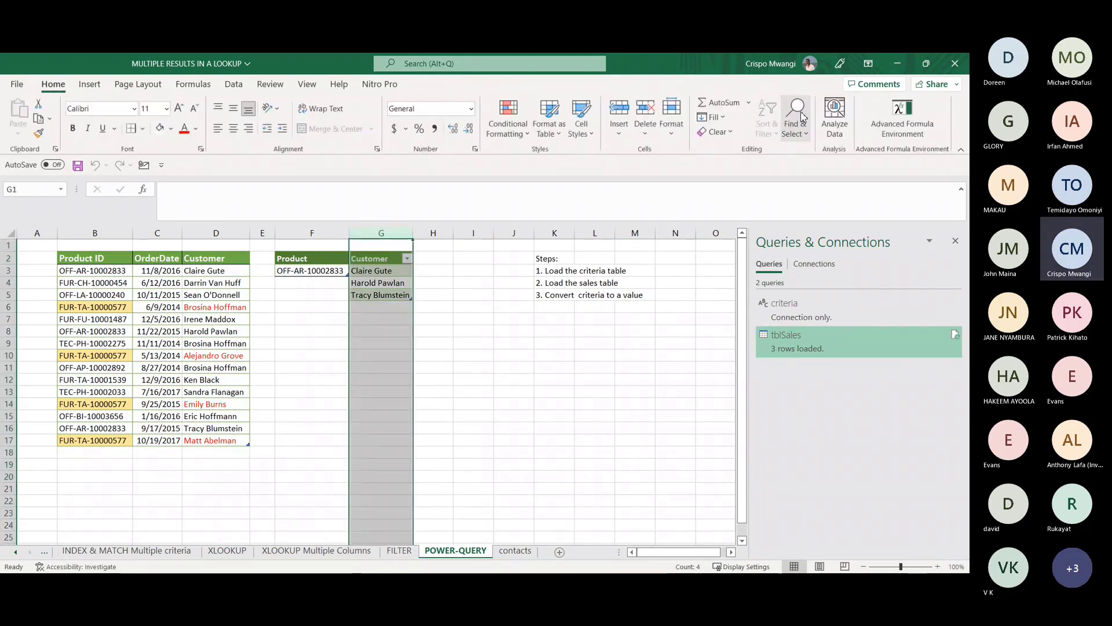
pyautogui.click(429, 296)
# Step: Replace the criteria product in cell F3 with a copy of the highlighted product ID FUR-TA-10000577 from cell B6
pyautogui.click(302, 272)
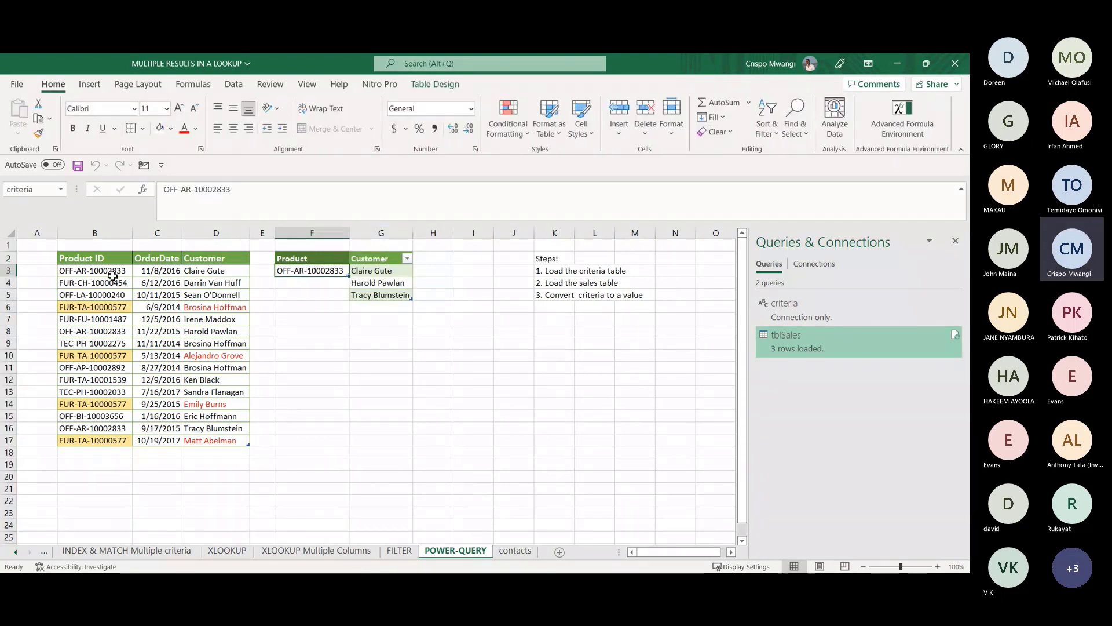
pyautogui.click(88, 307)
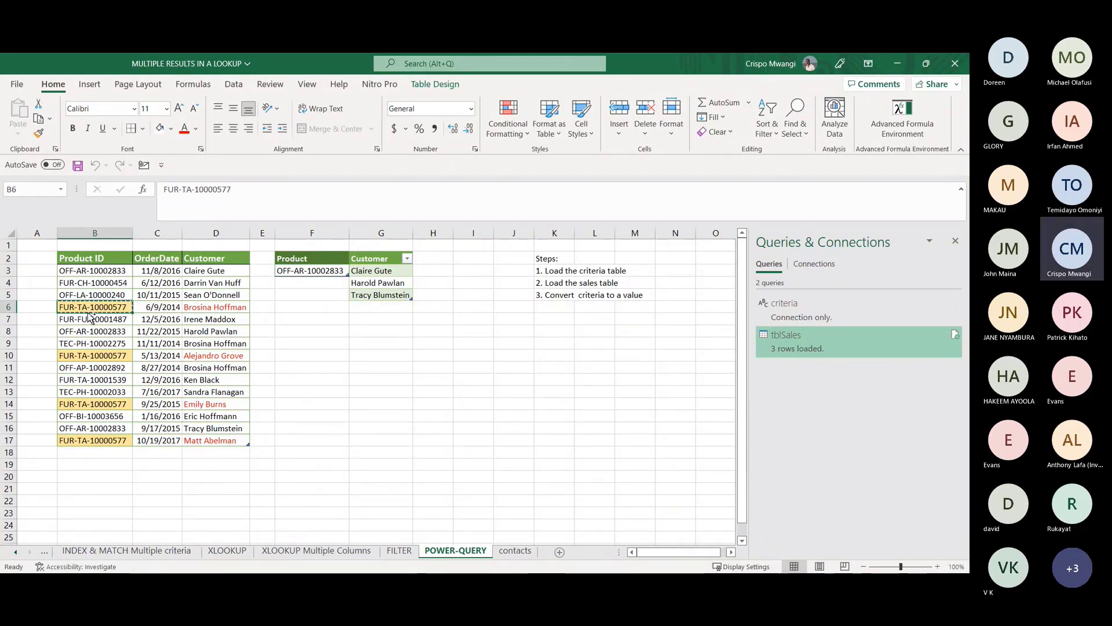
pyautogui.hotkey('ctrl', 'c')
pyautogui.click(309, 271)
pyautogui.hotkey('ctrl', 'v')
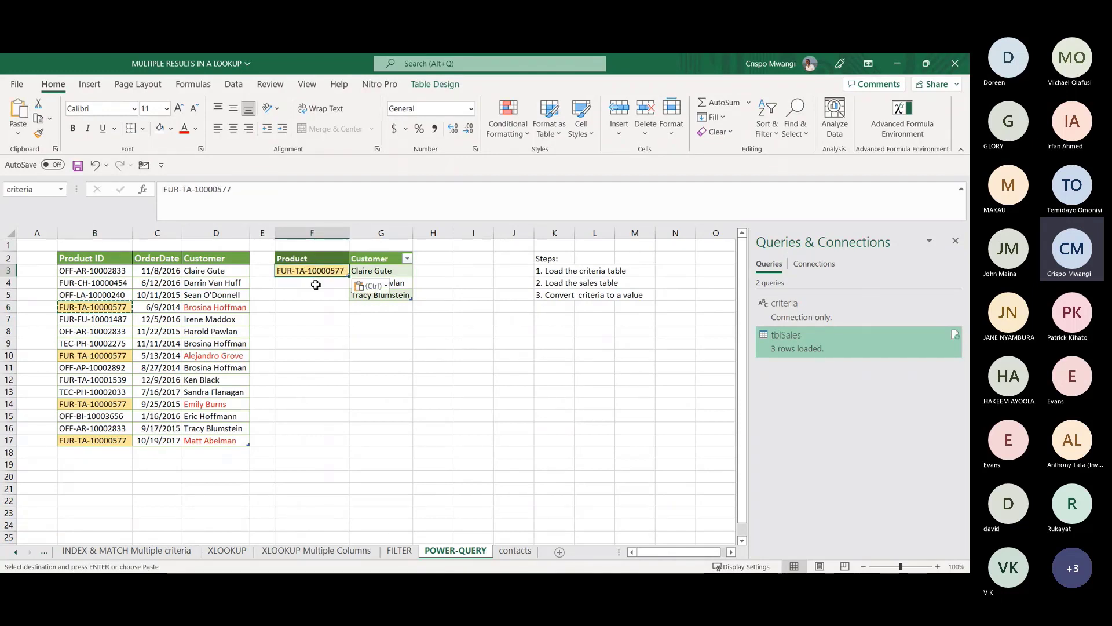
pyautogui.click(318, 301)
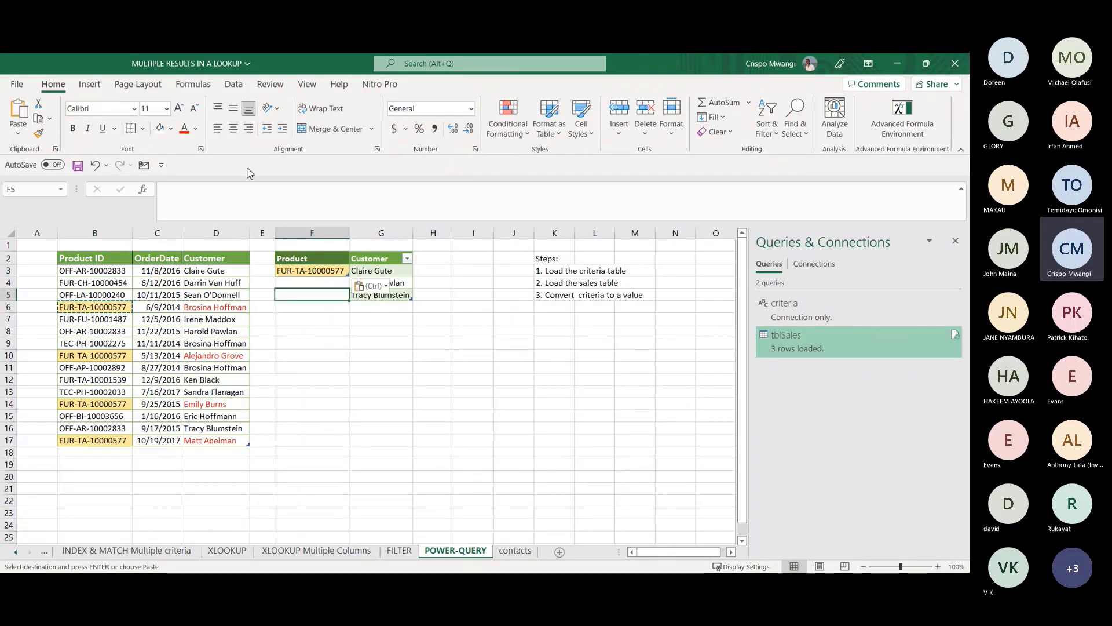
# Step: Refresh all queries and check the loaded customers against the highlighted rows in the sales table's Customer column
pyautogui.click(233, 84)
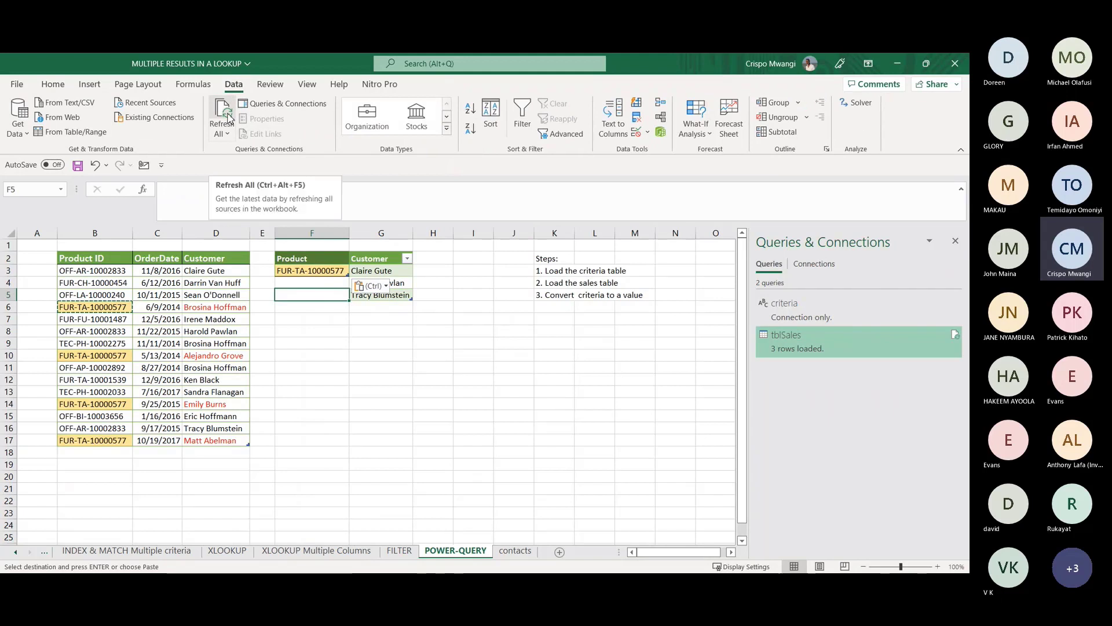
pyautogui.click(227, 116)
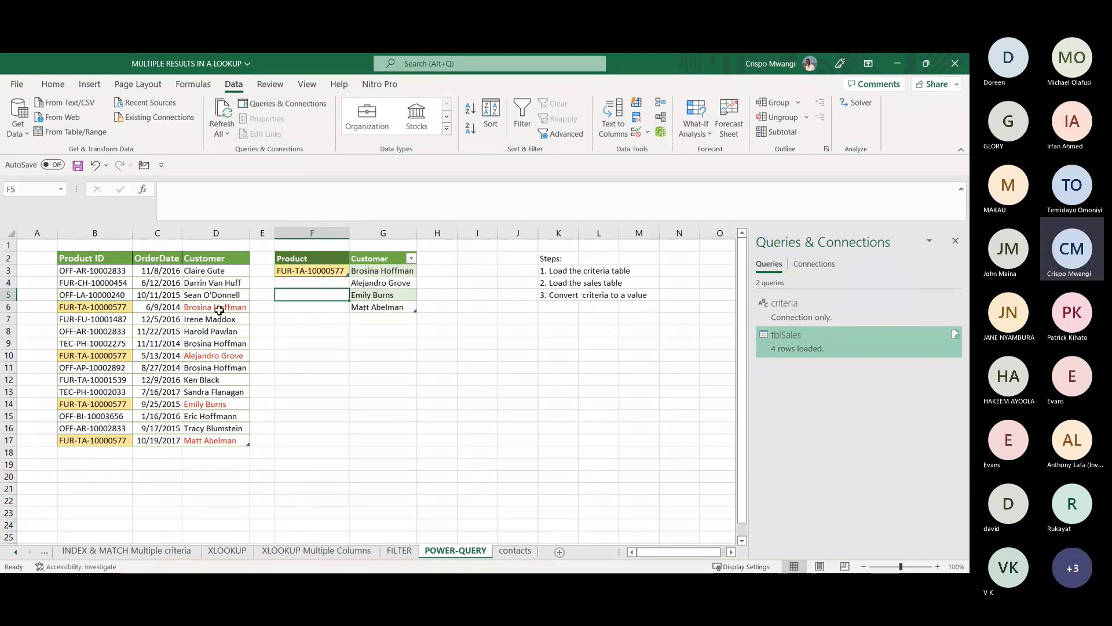
pyautogui.click(235, 343)
pyautogui.click(234, 355)
pyautogui.click(227, 404)
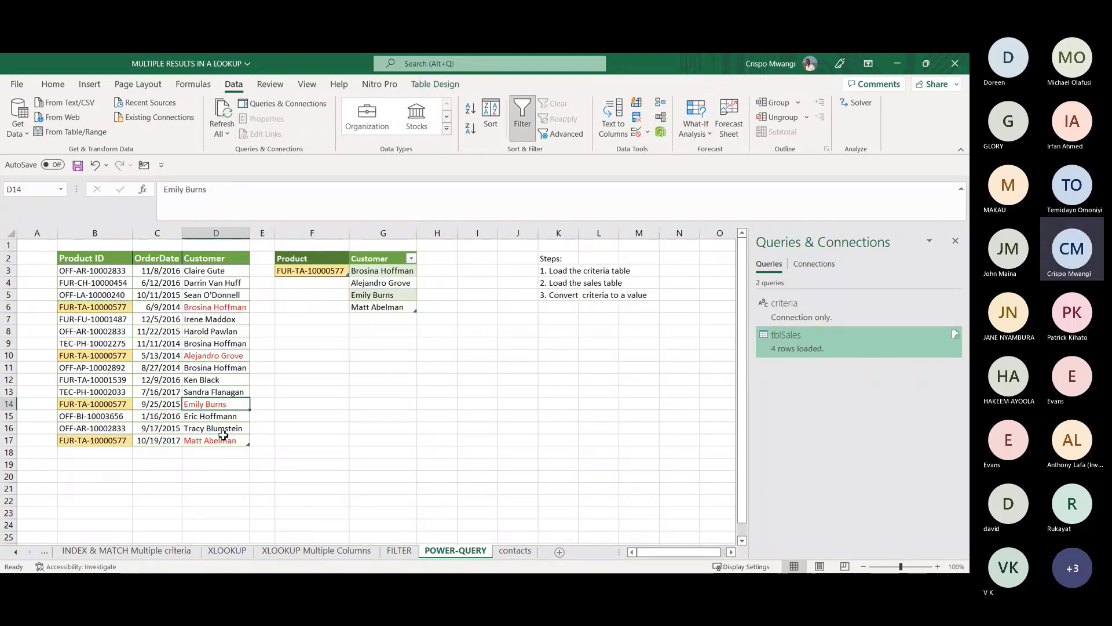
pyautogui.click(222, 439)
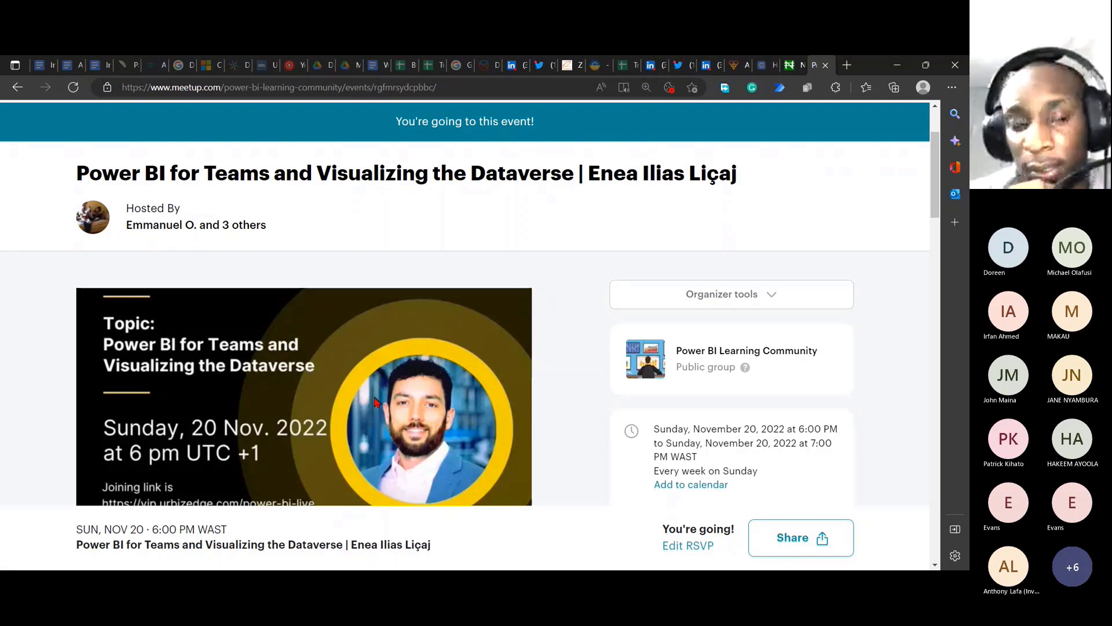
pyautogui.scroll(-3, 376, 401)
pyautogui.scroll(1, 377, 401)
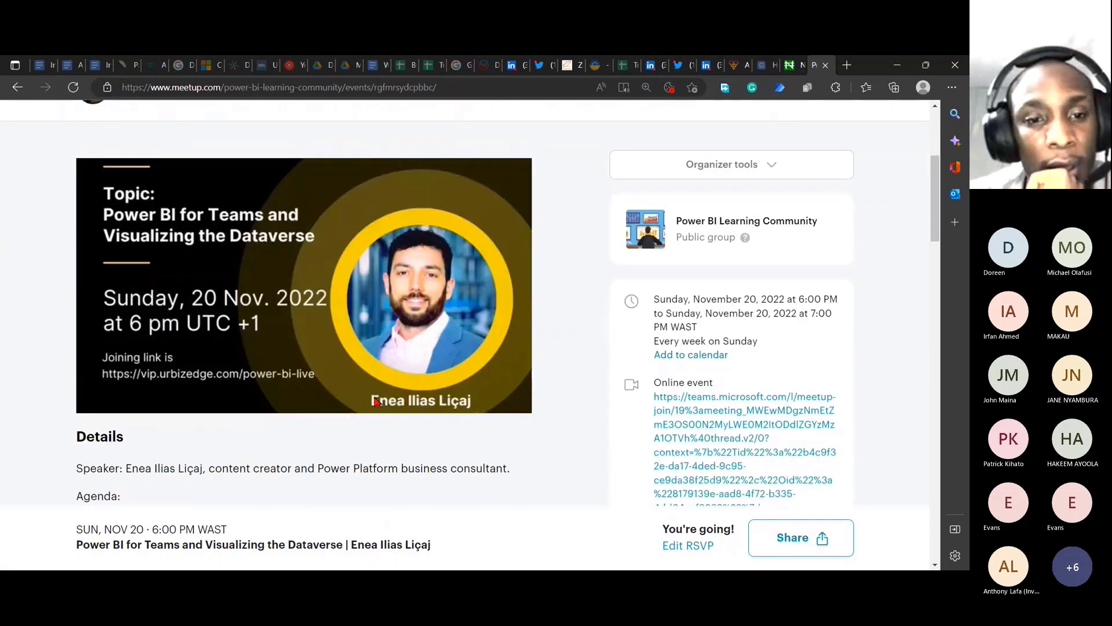
pyautogui.scroll(-1, 375, 401)
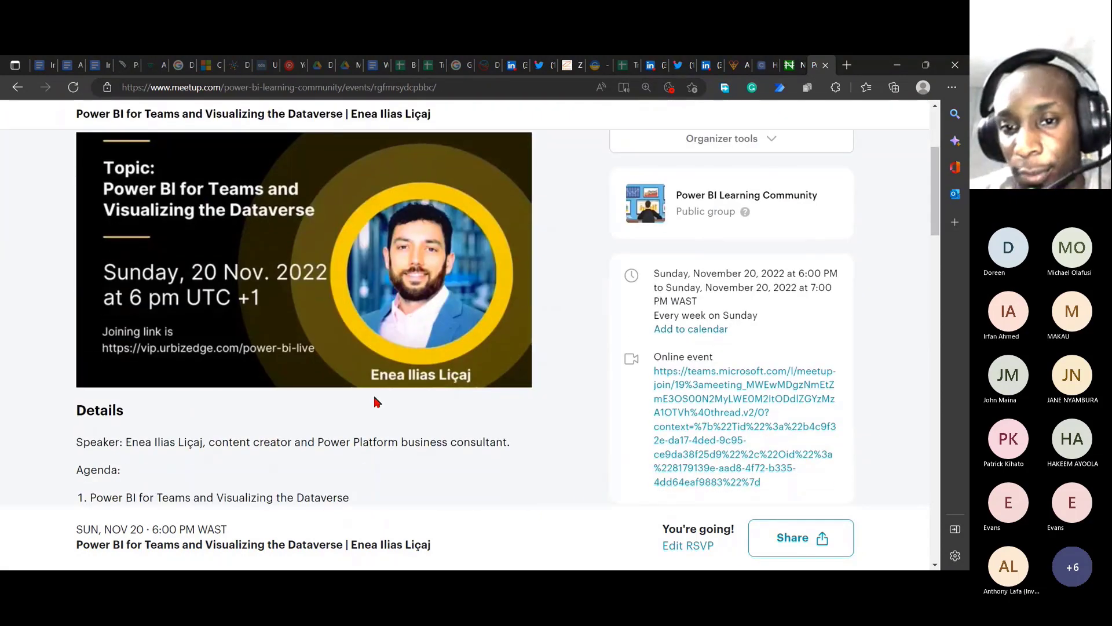